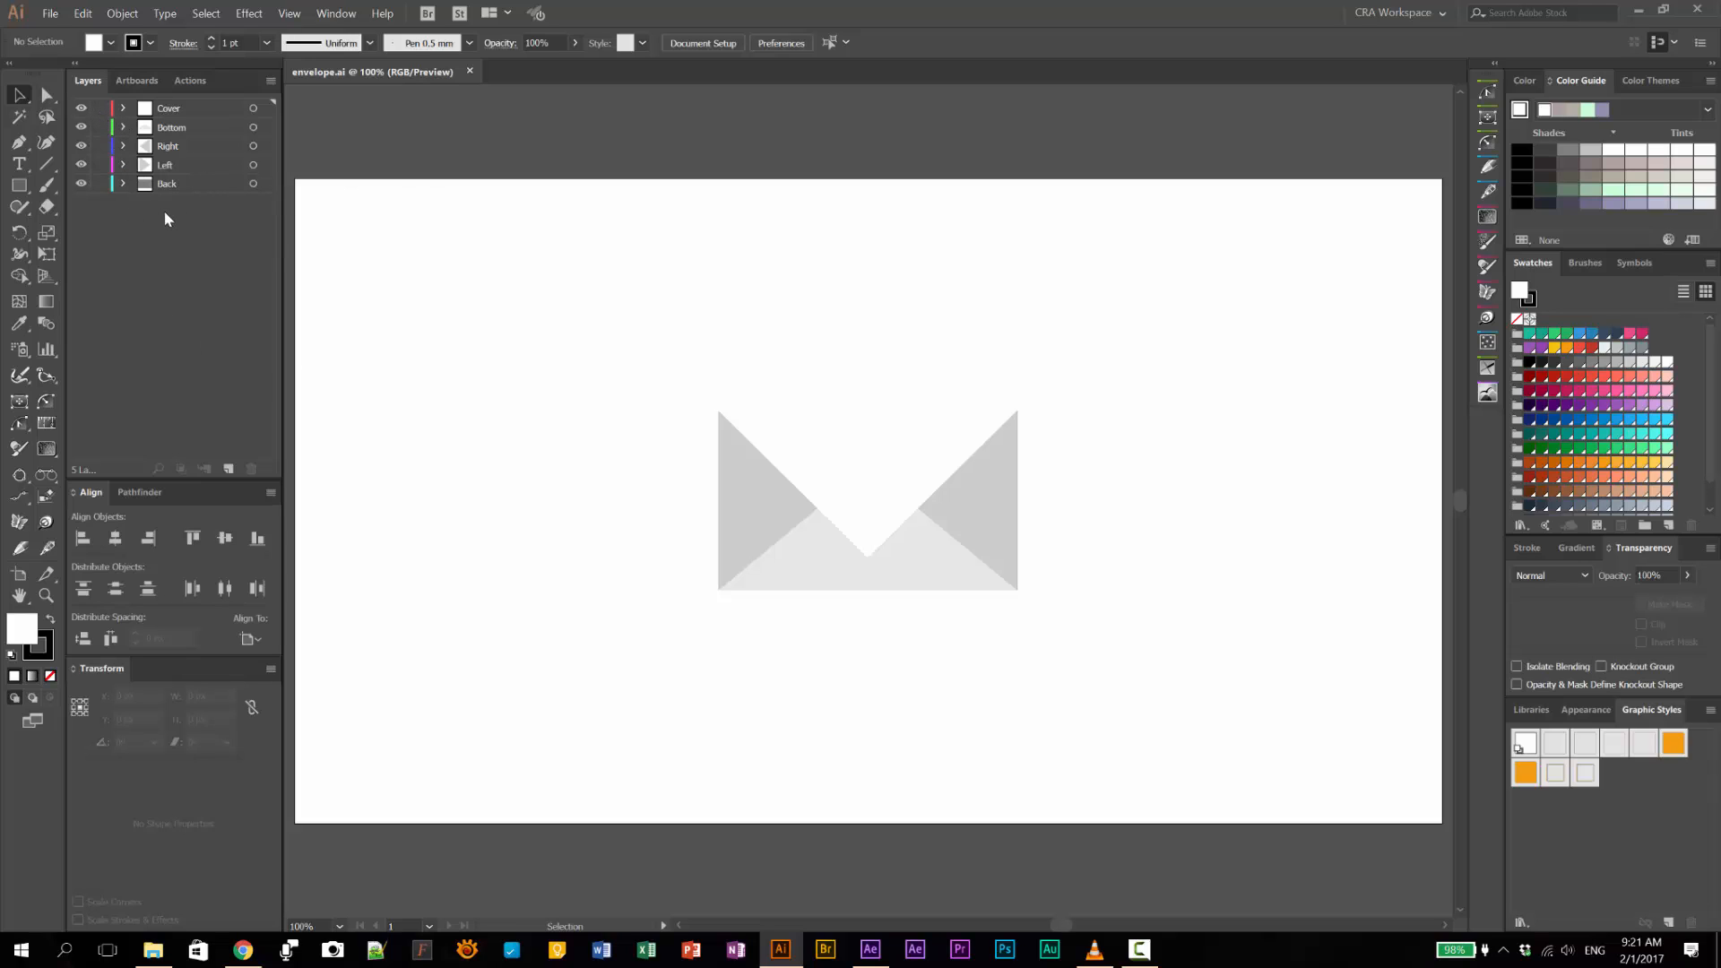
# Step: Hide the envelope's upper layers and reveal Left, Right and Bottom one at a time over Back to examine how it is built
pyautogui.moveTo(80, 111); pyautogui.dragTo(85, 175)
pyautogui.click(81, 165)
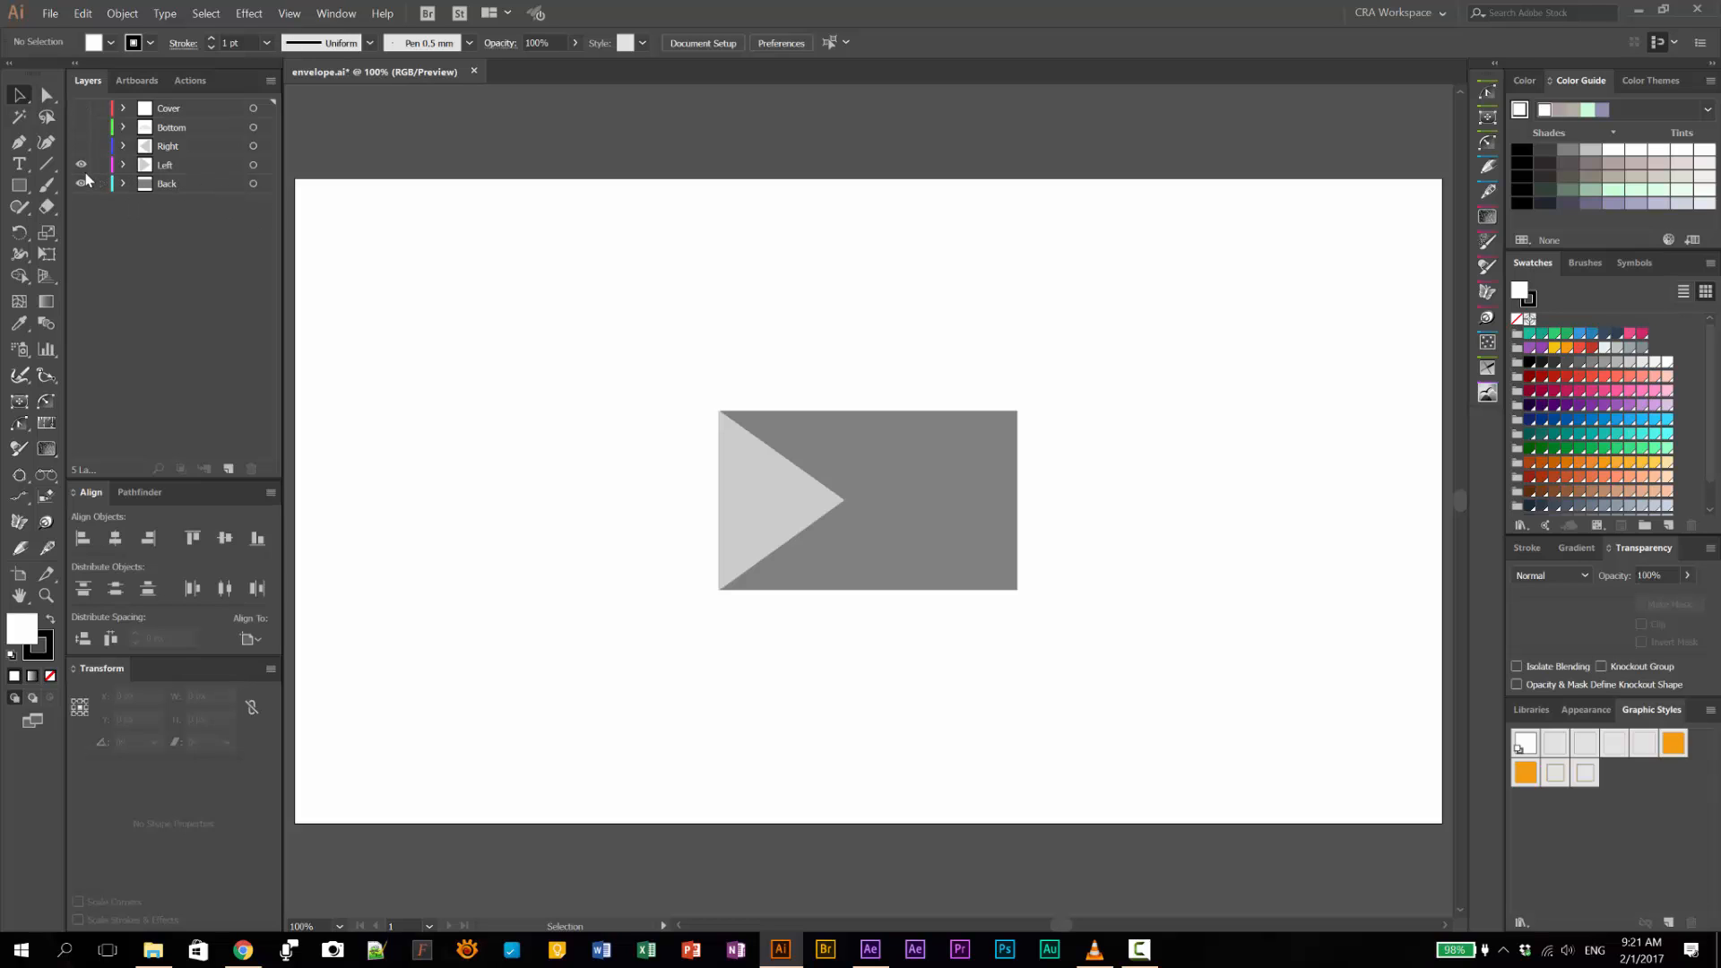
pyautogui.click(80, 147)
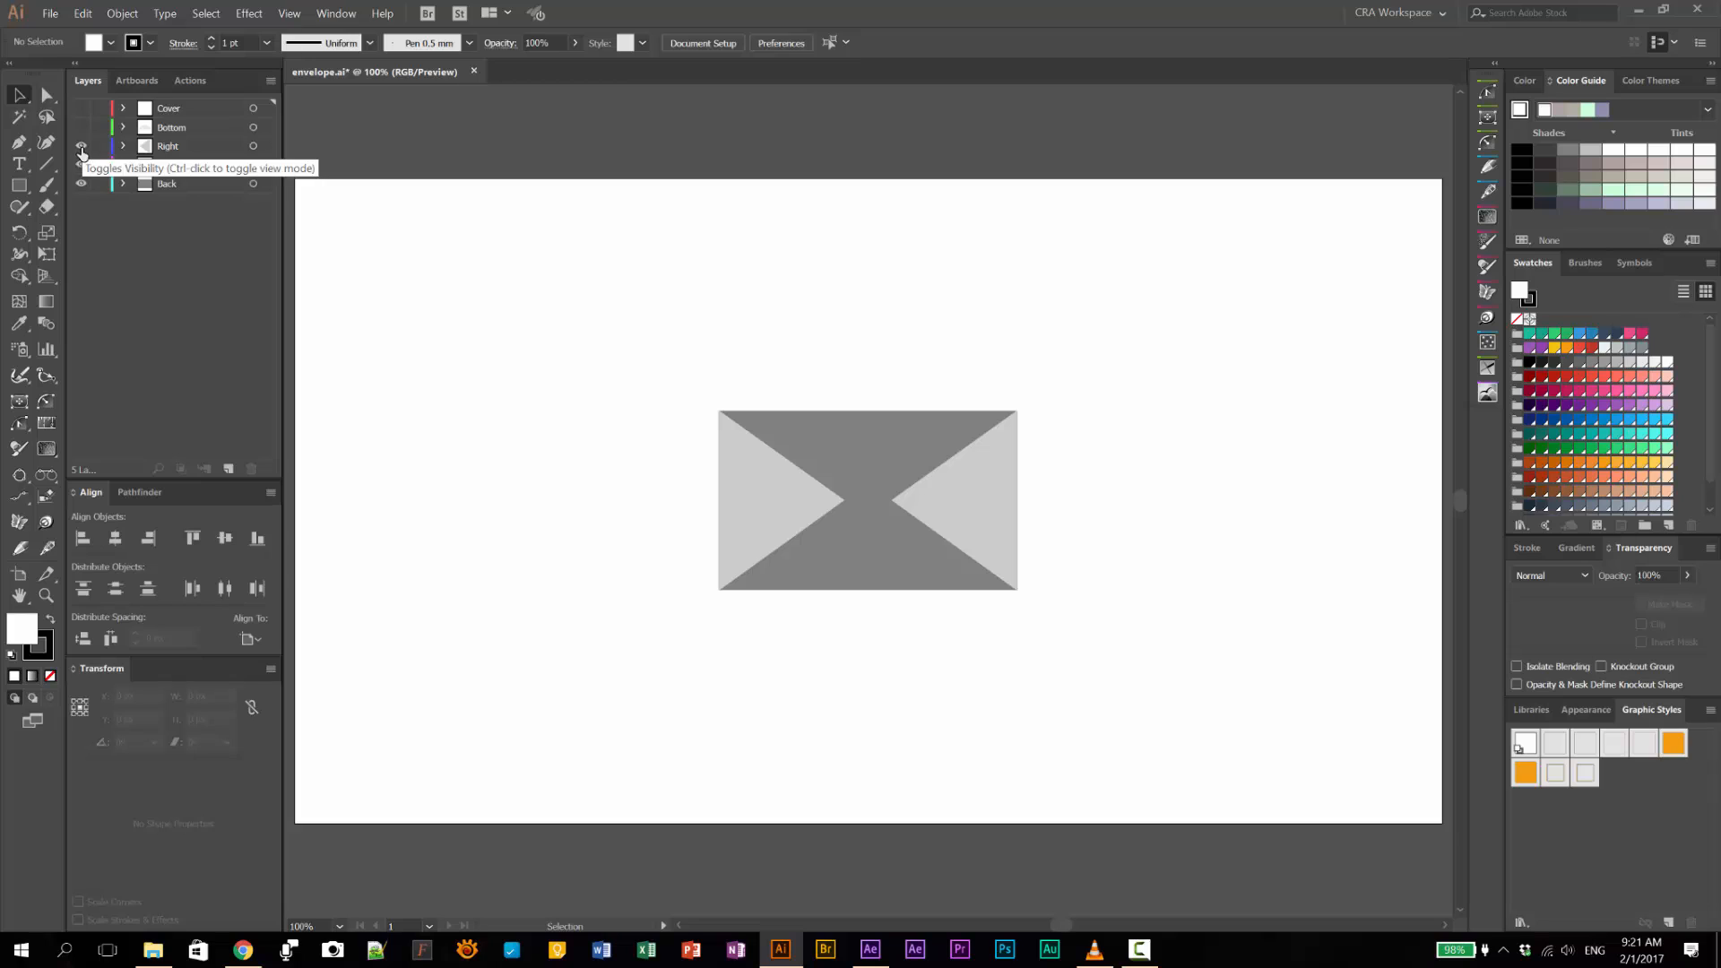
pyautogui.click(81, 129)
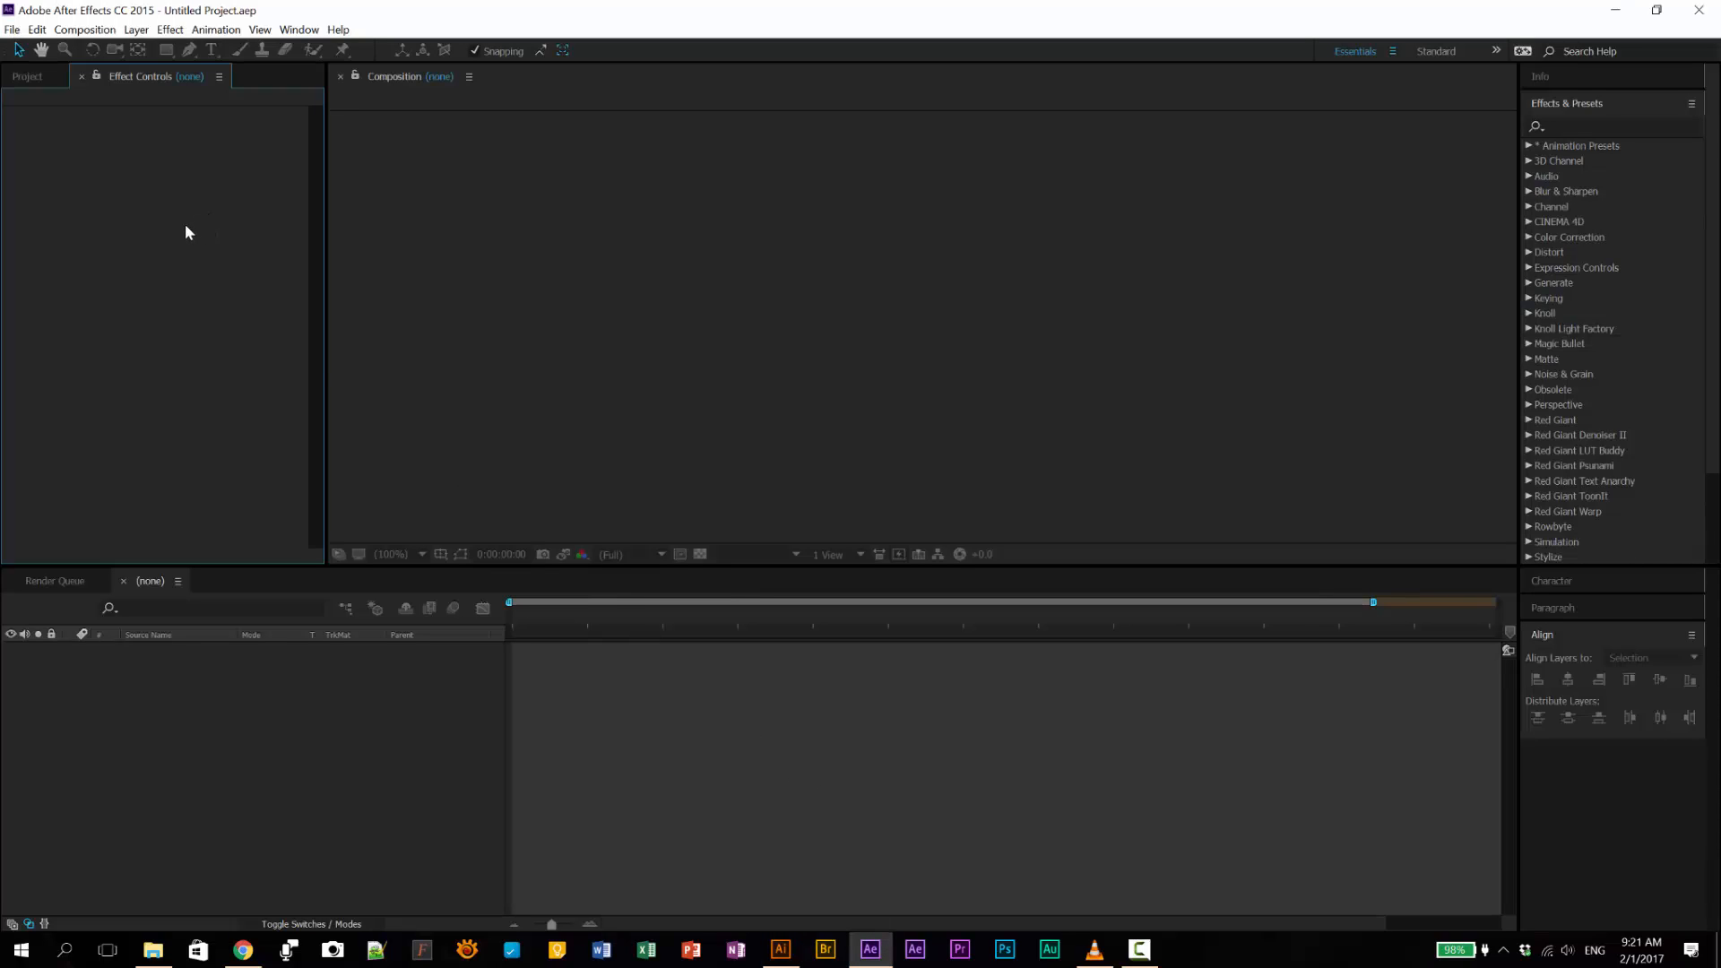
# Step: In After Effects, create a composition named GreetingCard with the HDTV 1080 25 preset and a 10-second duration
pyautogui.click(83, 30)
pyautogui.click(85, 52)
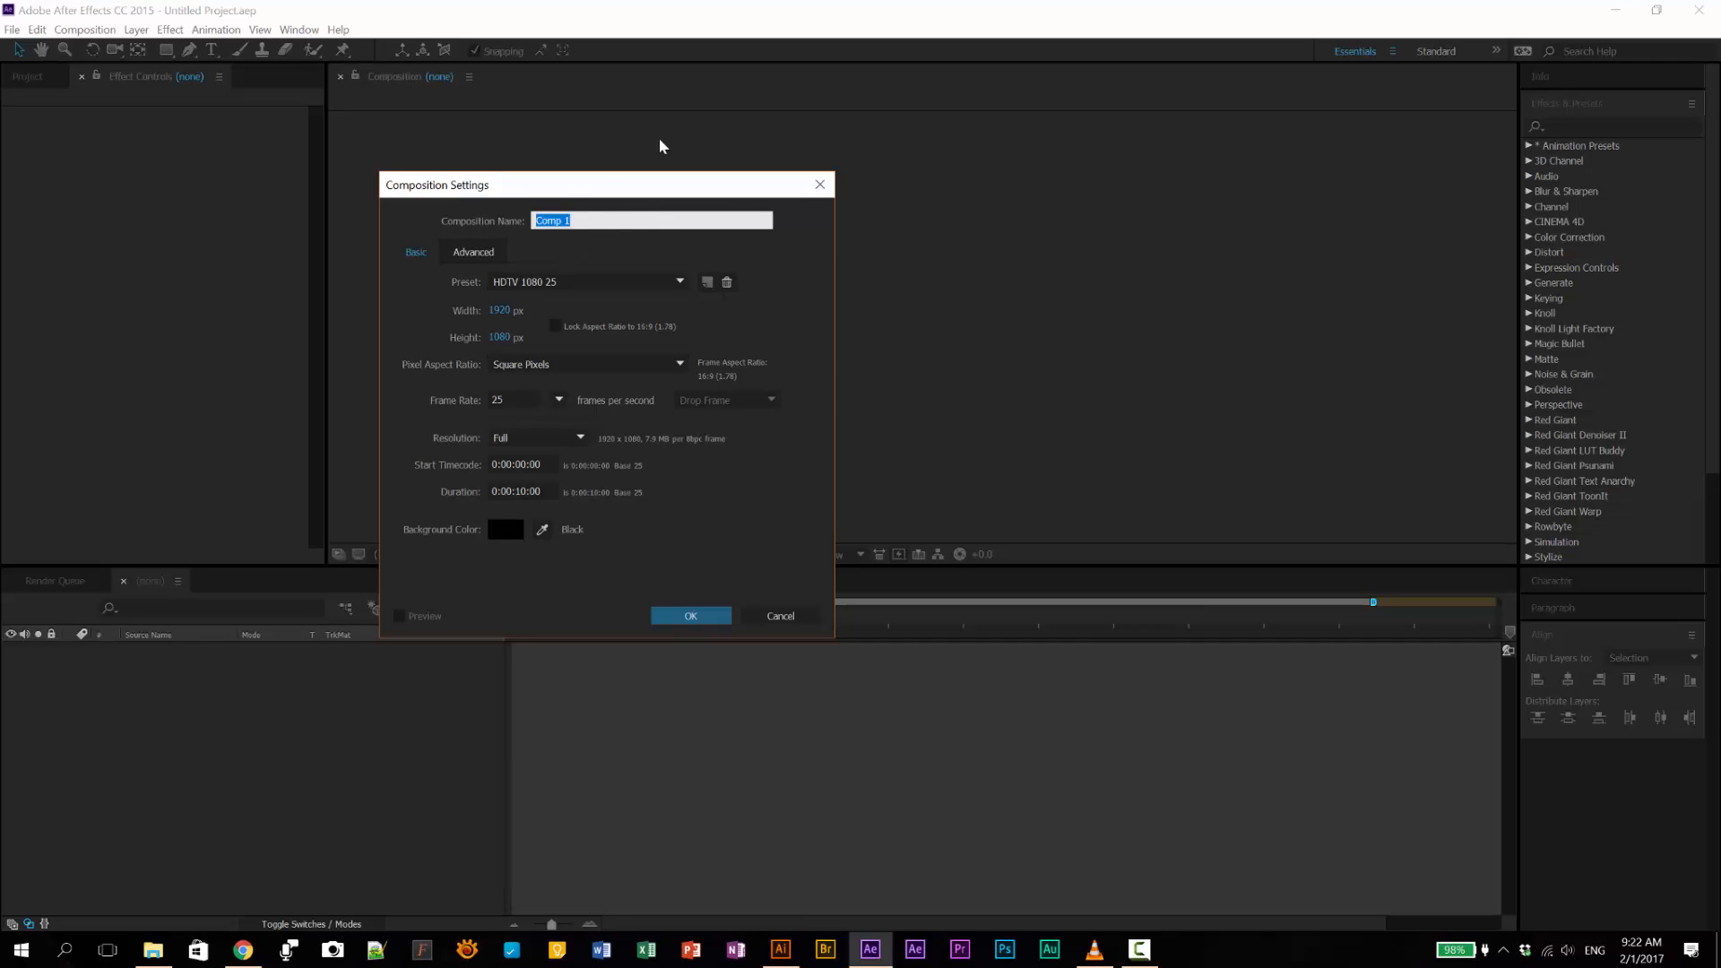
pyautogui.write('GreetingCard')
pyautogui.click(690, 616)
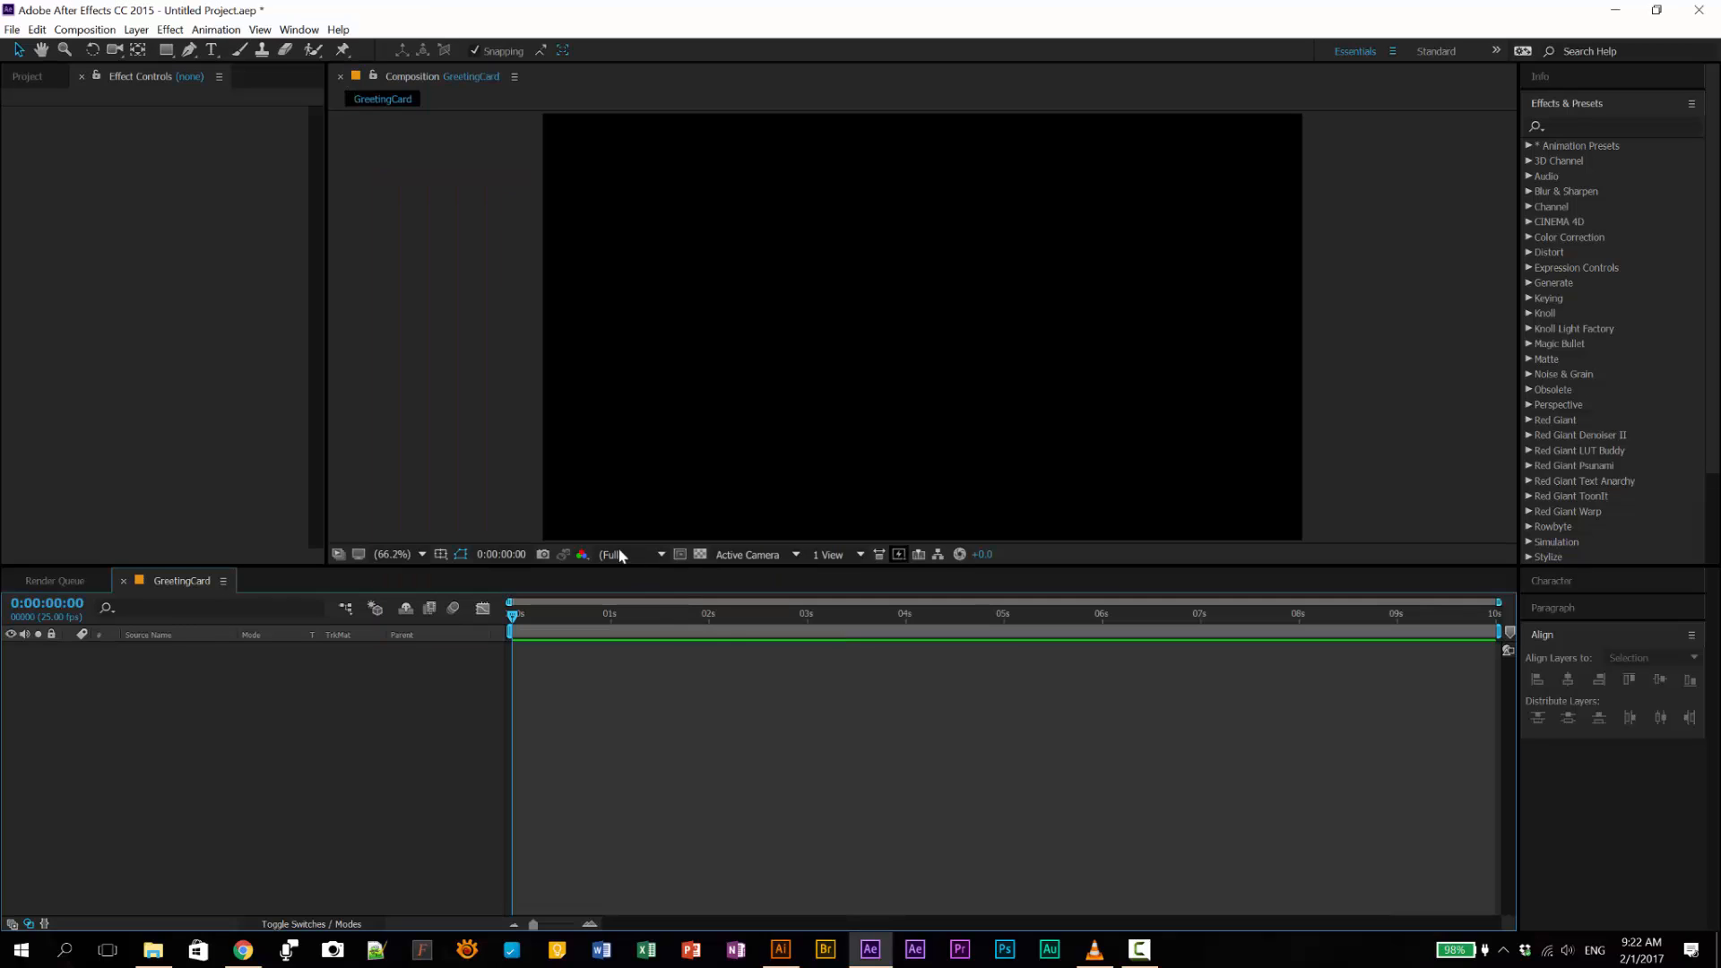
# Step: Import the envelope Illustrator file as a Composition with footage dimensions set to Layer Size
pyautogui.click(13, 30)
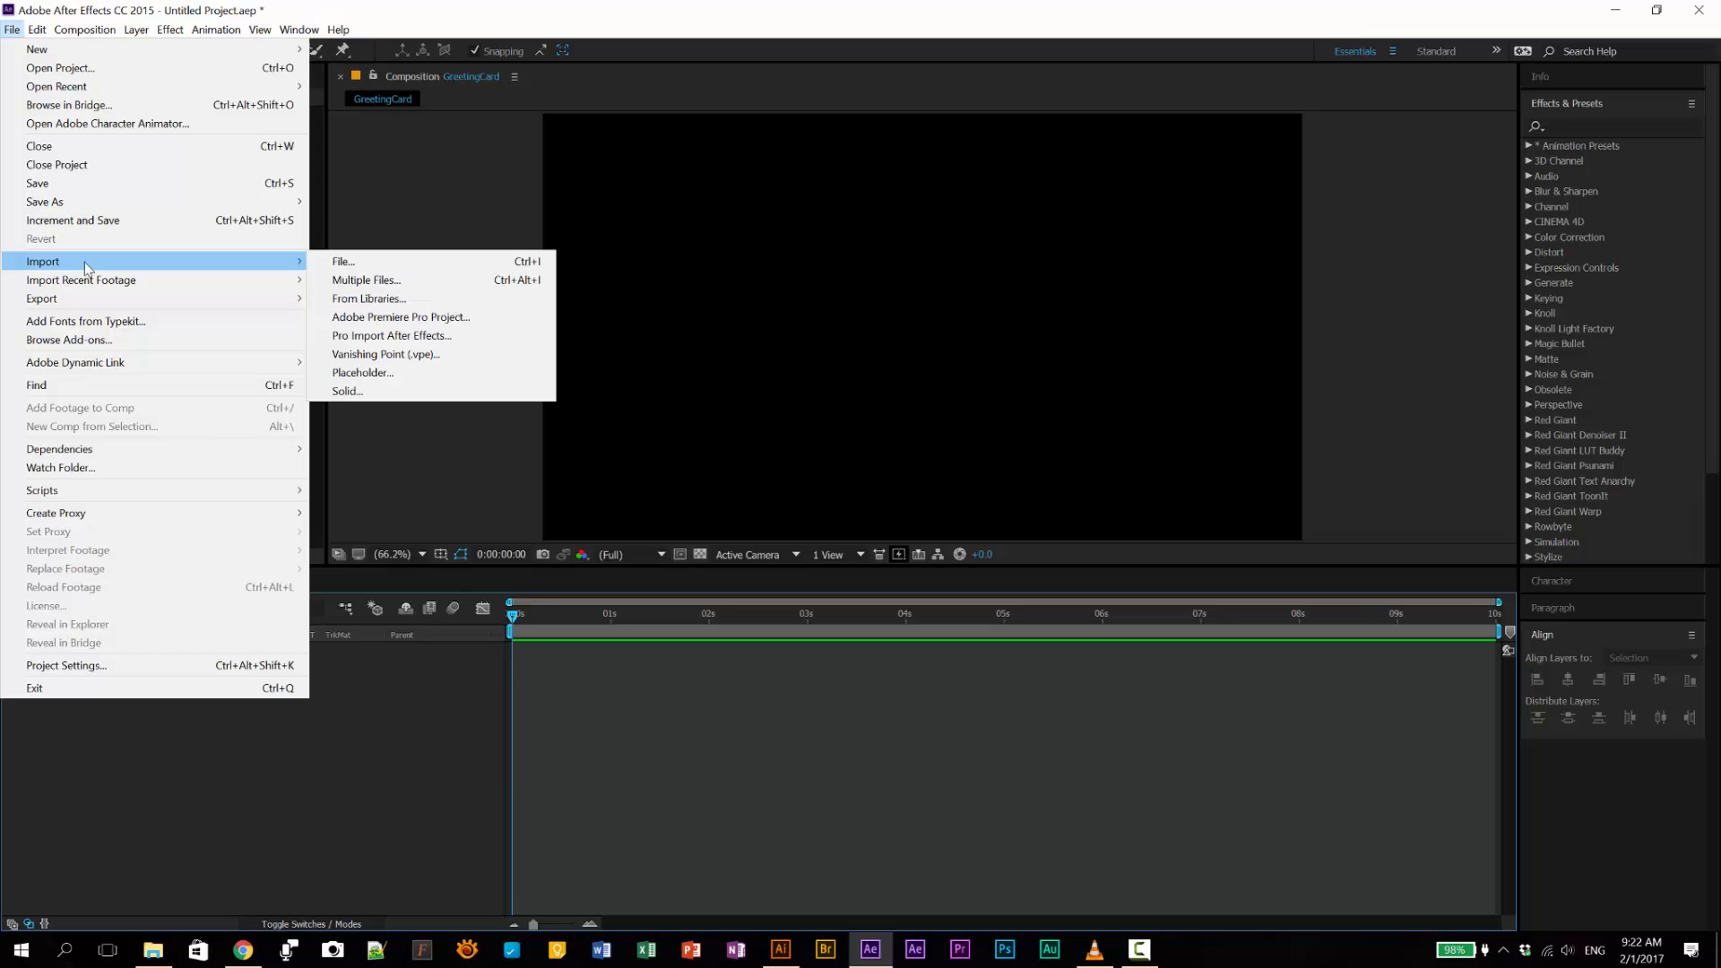
pyautogui.click(372, 270)
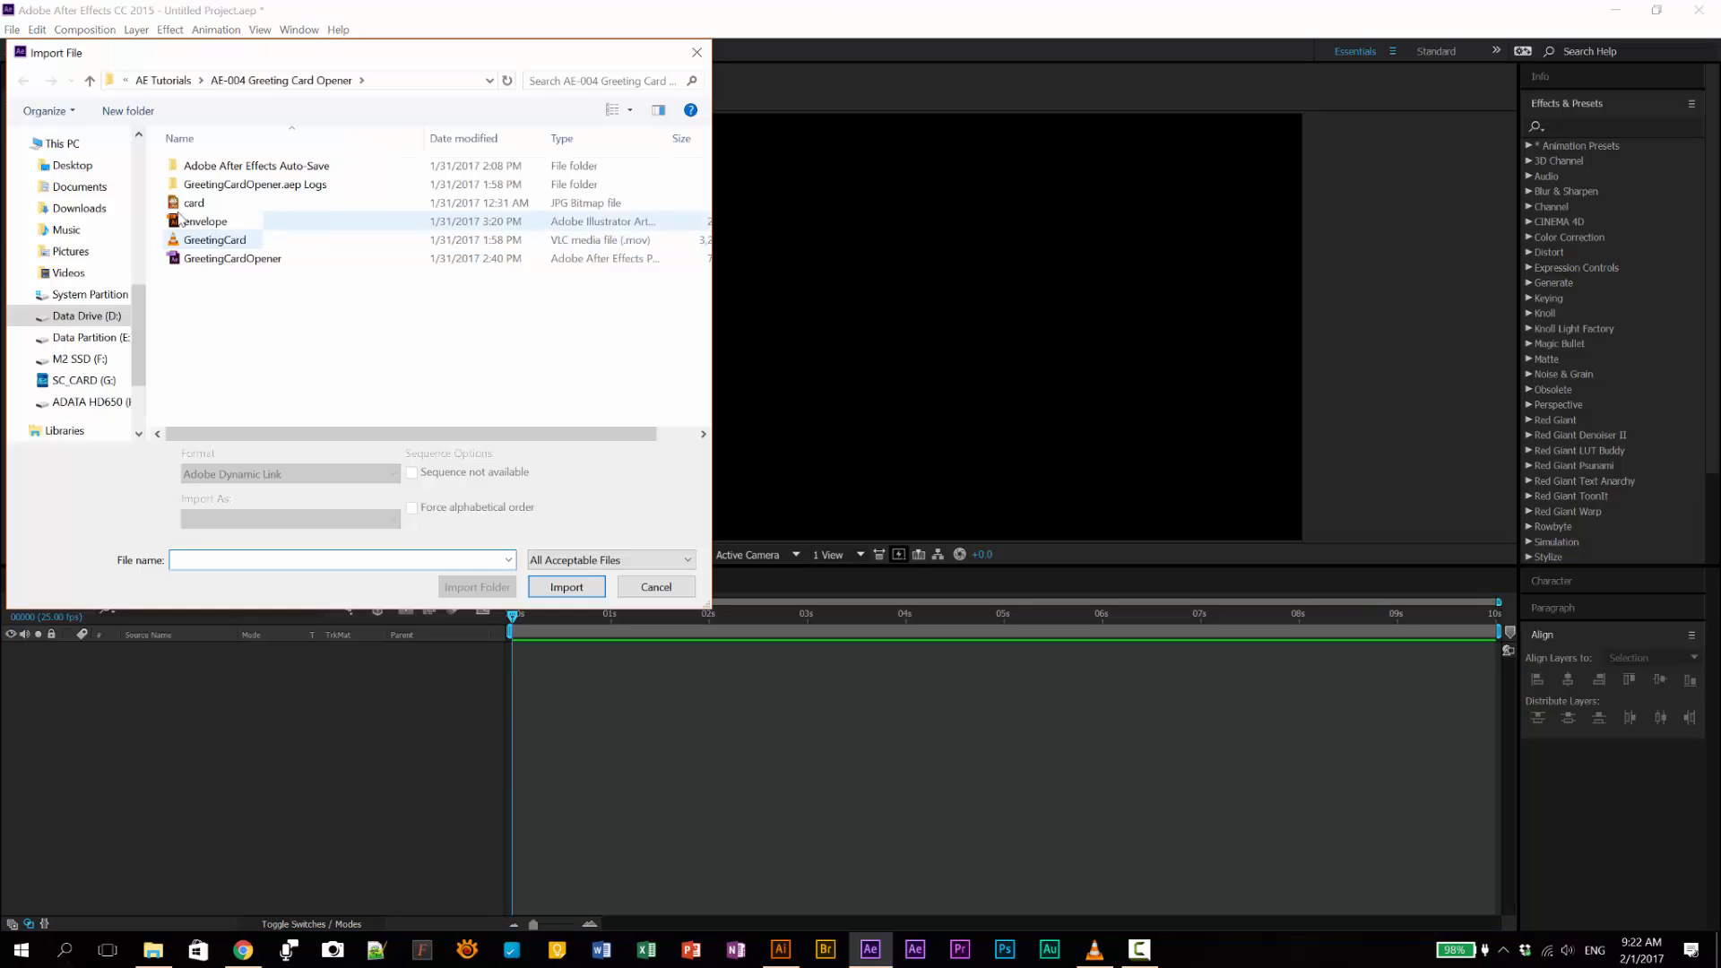
pyautogui.click(206, 224)
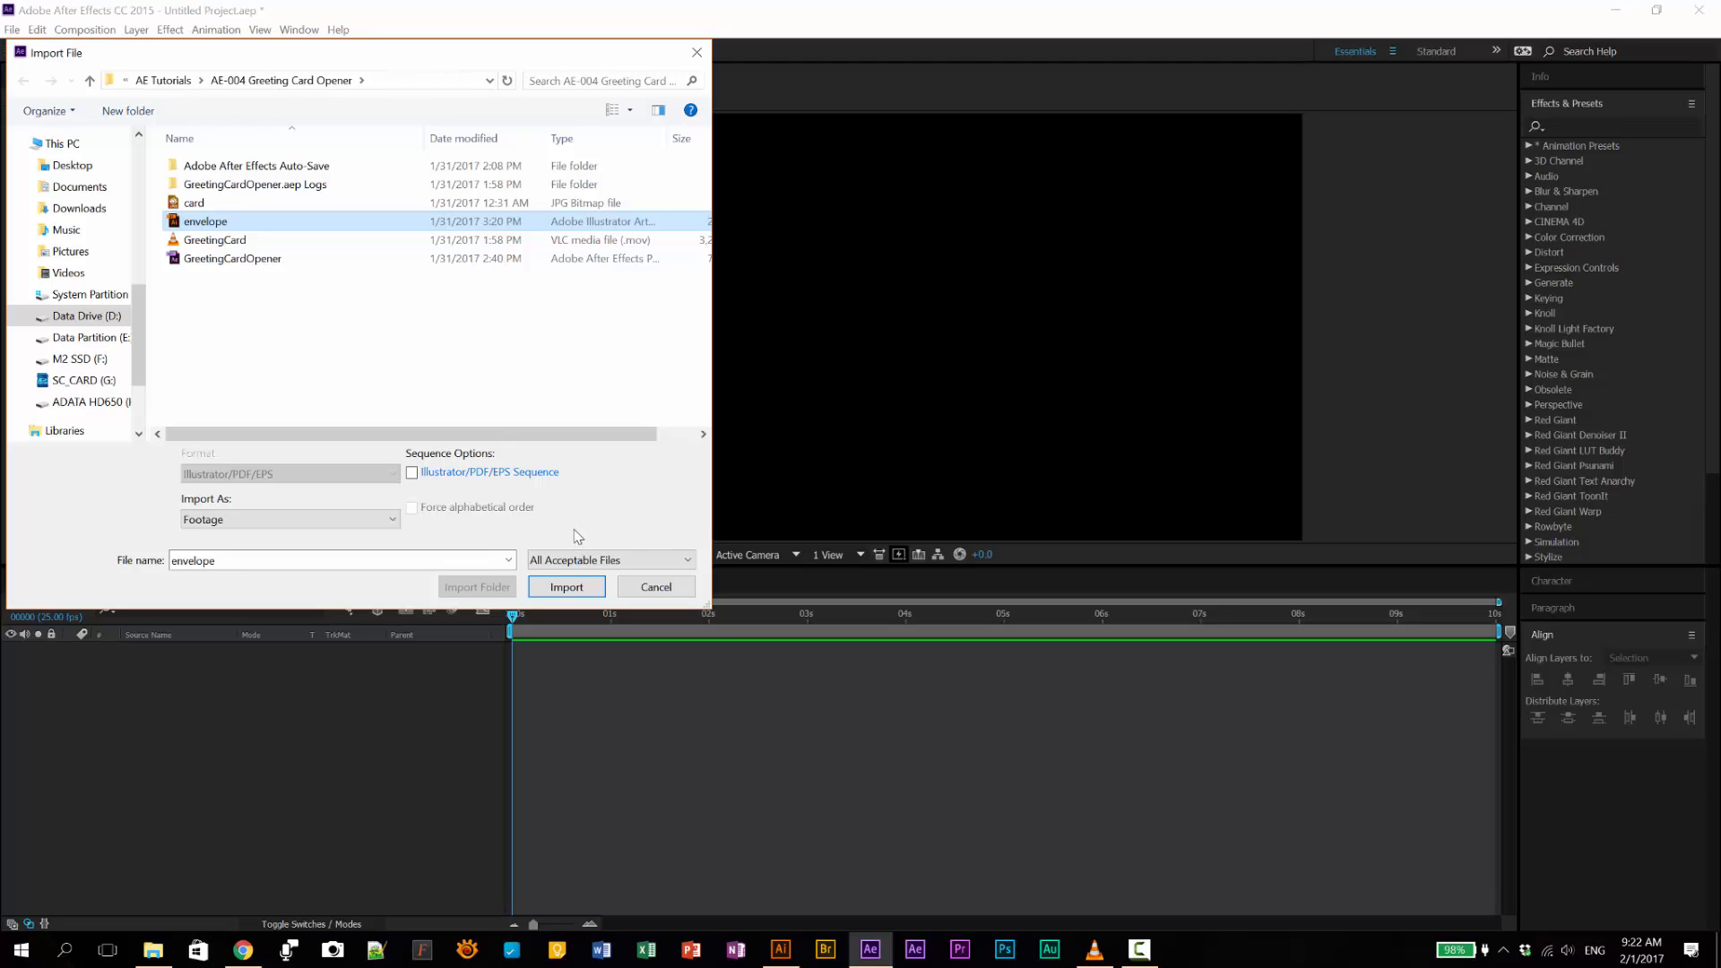
pyautogui.click(570, 590)
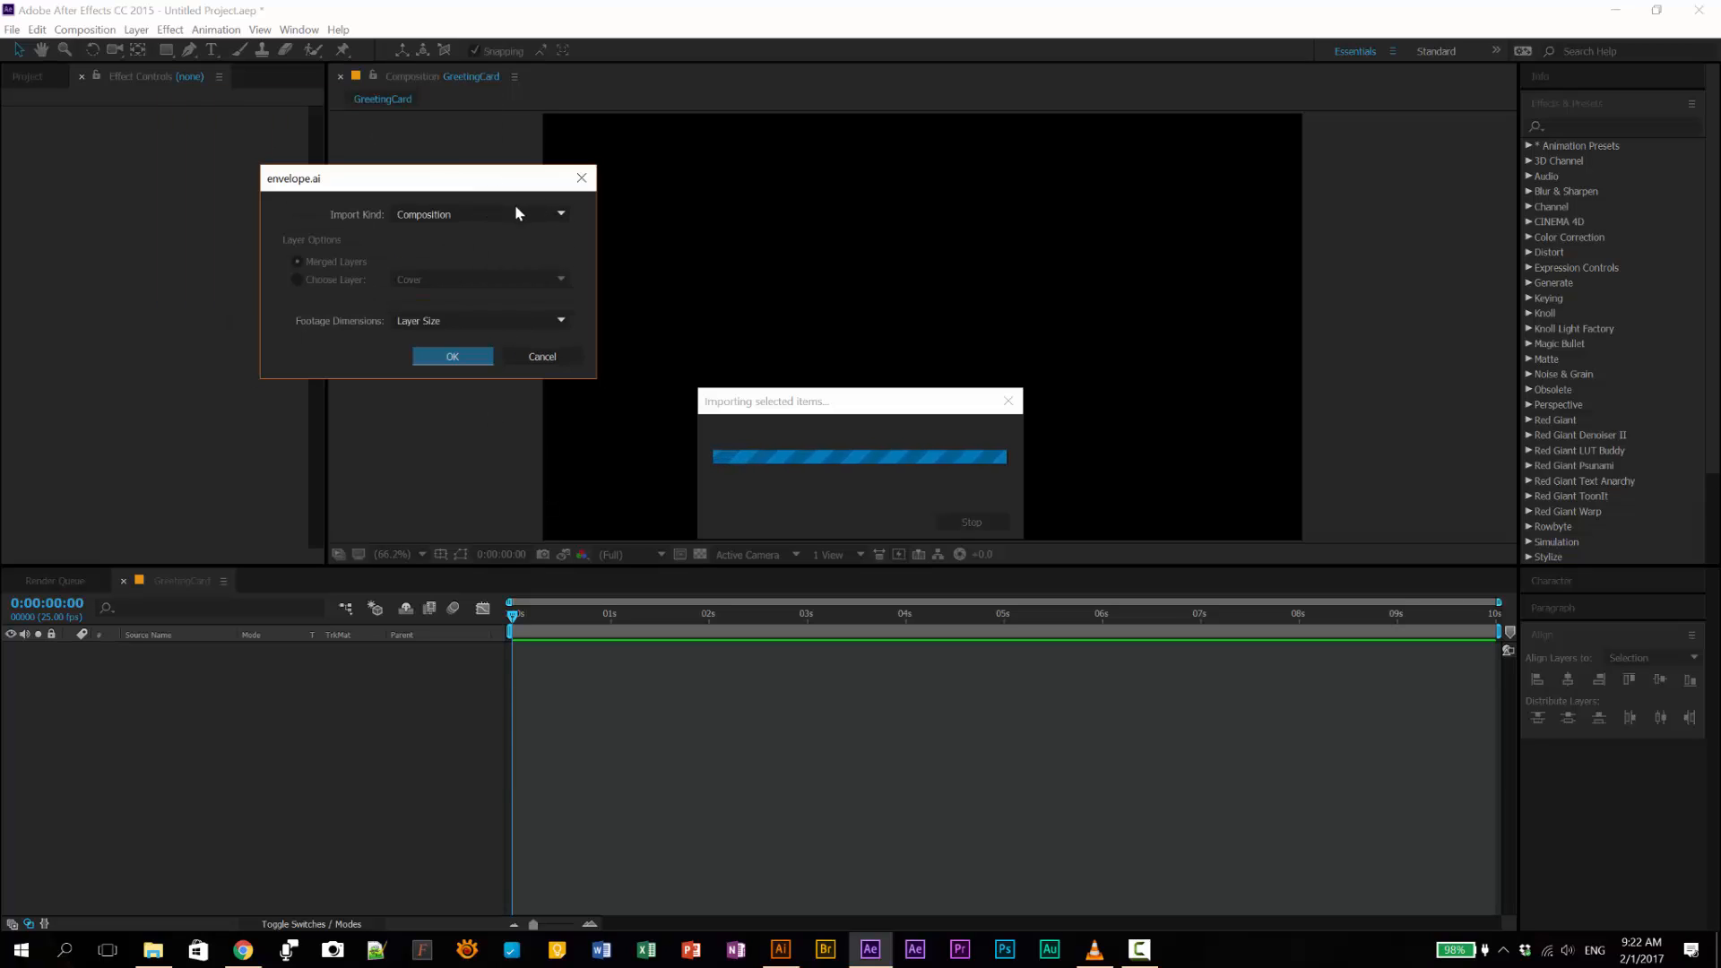
pyautogui.click(463, 212)
pyautogui.click(454, 236)
pyautogui.click(444, 220)
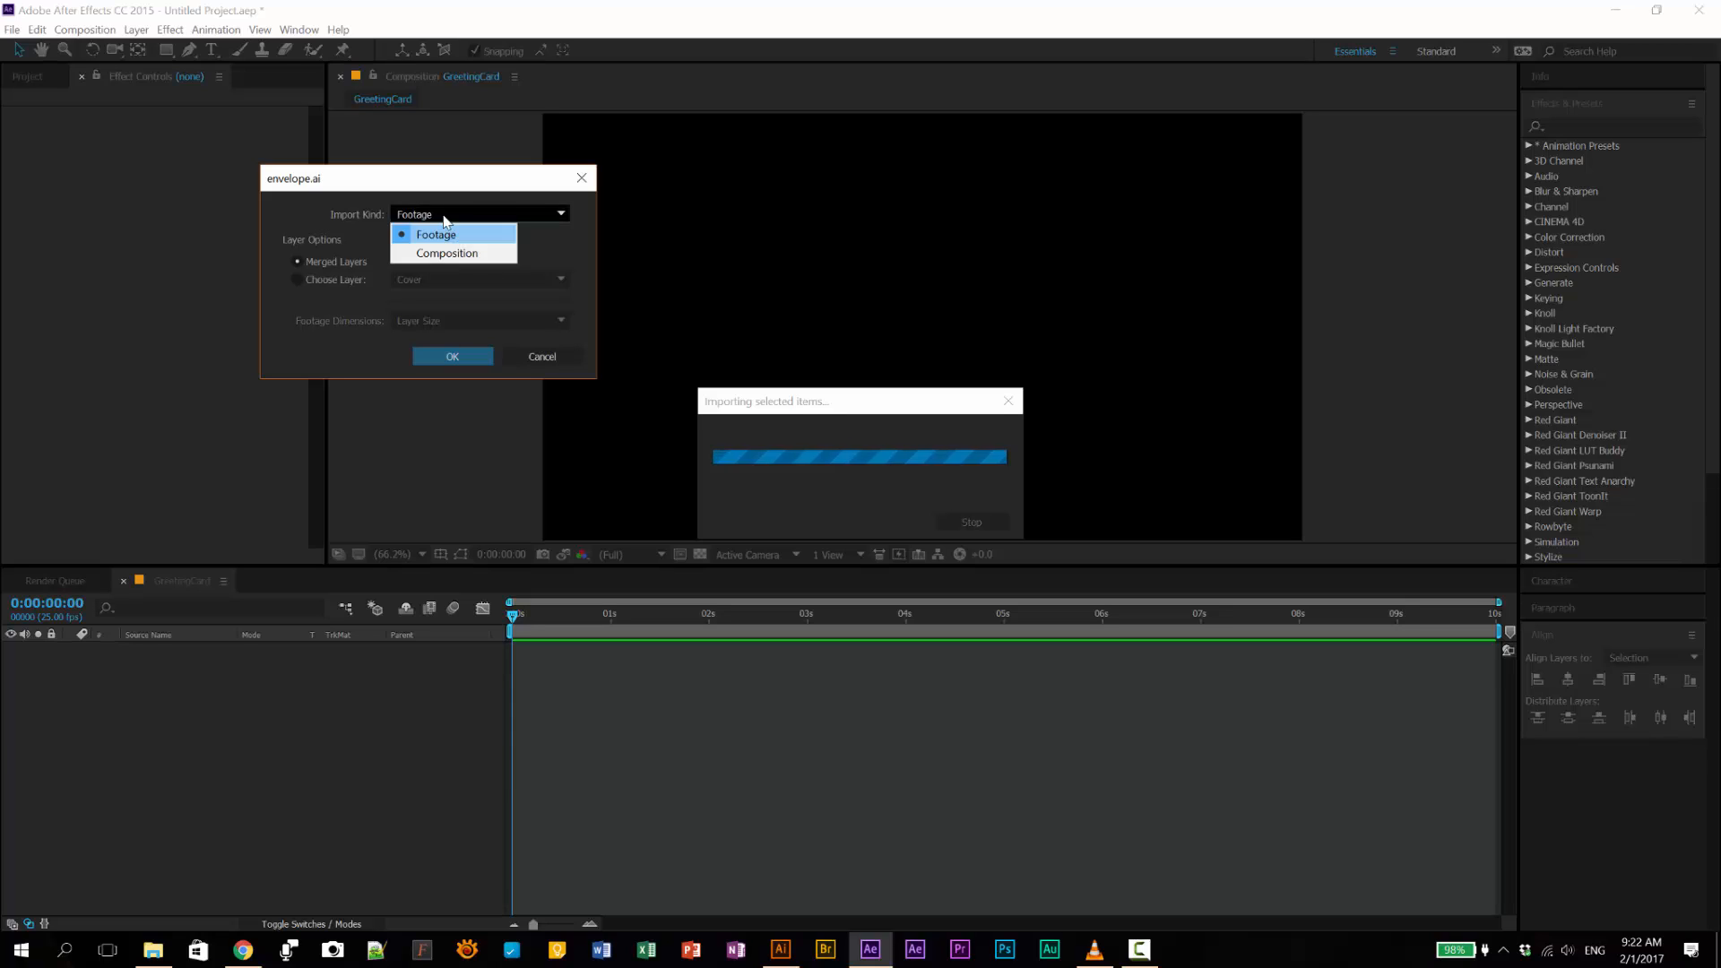
pyautogui.click(447, 253)
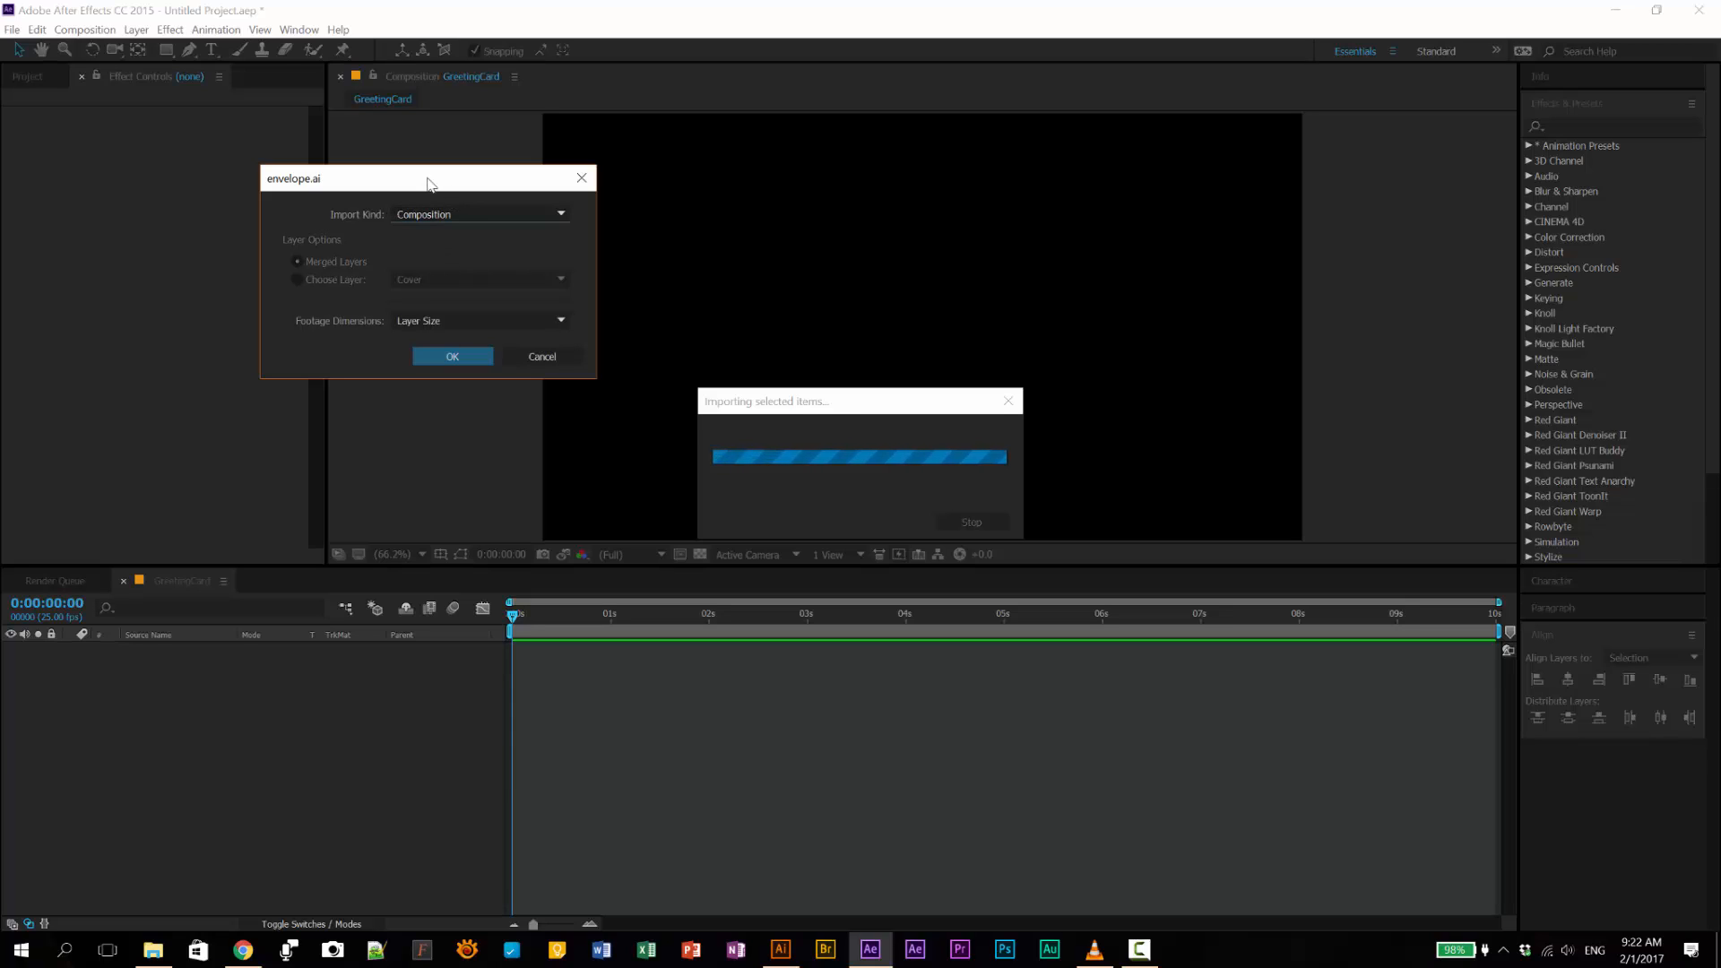
pyautogui.click(449, 321)
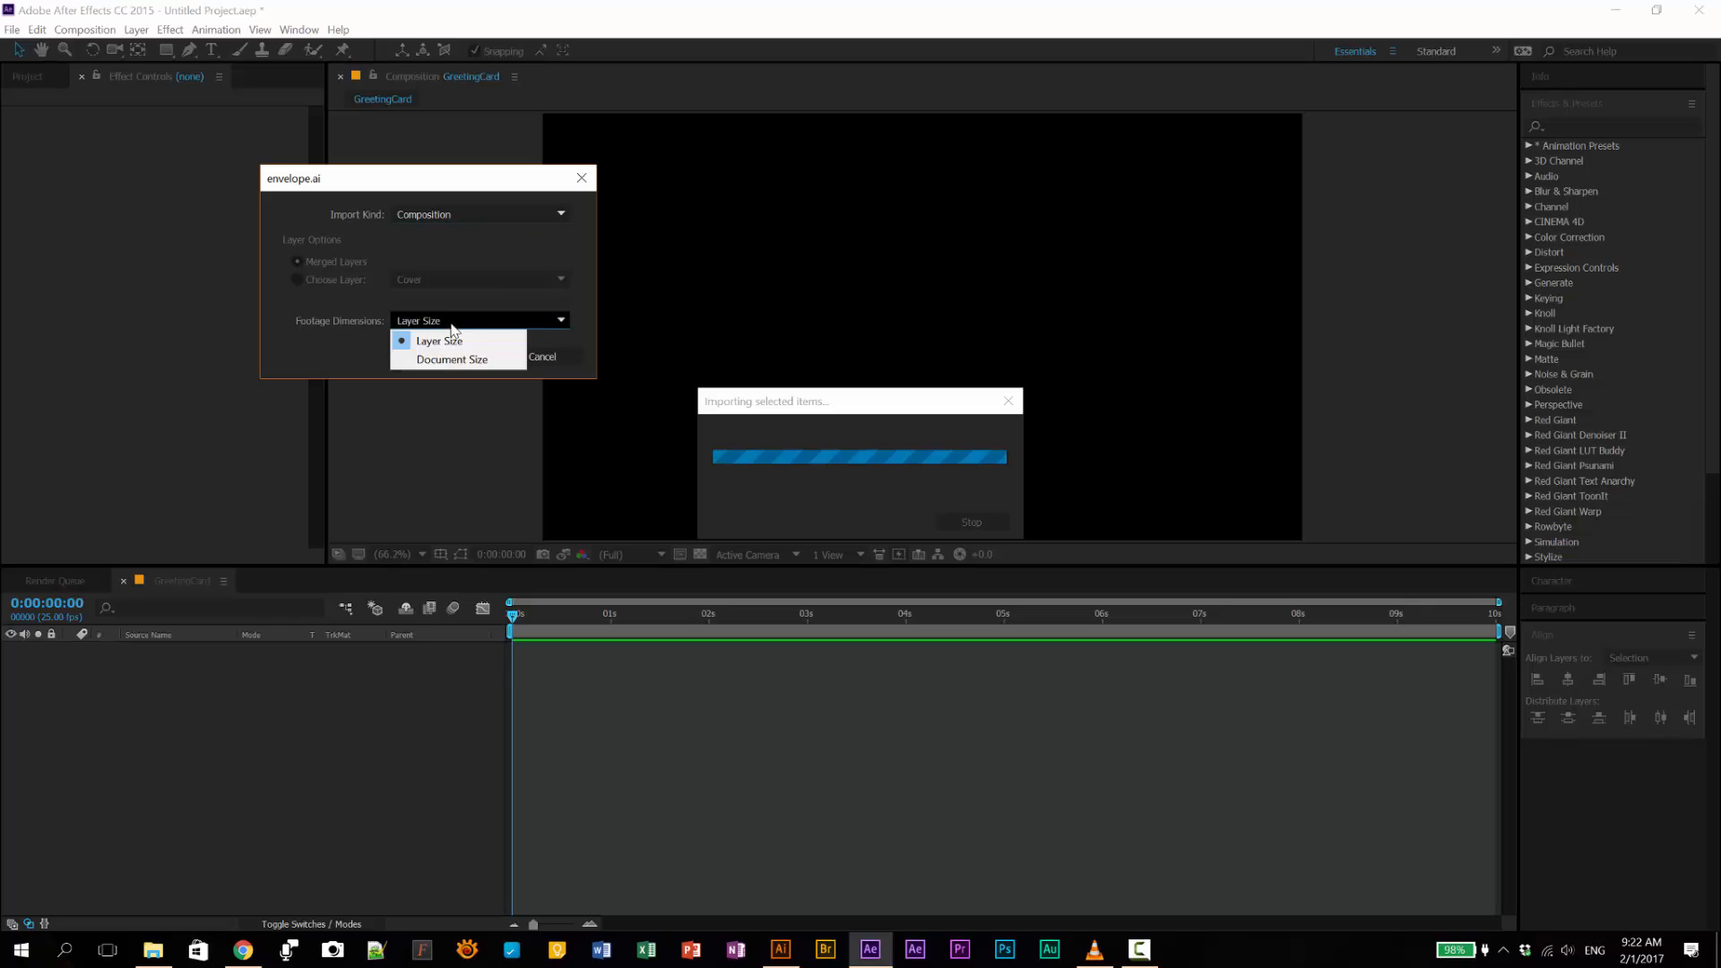
pyautogui.click(447, 341)
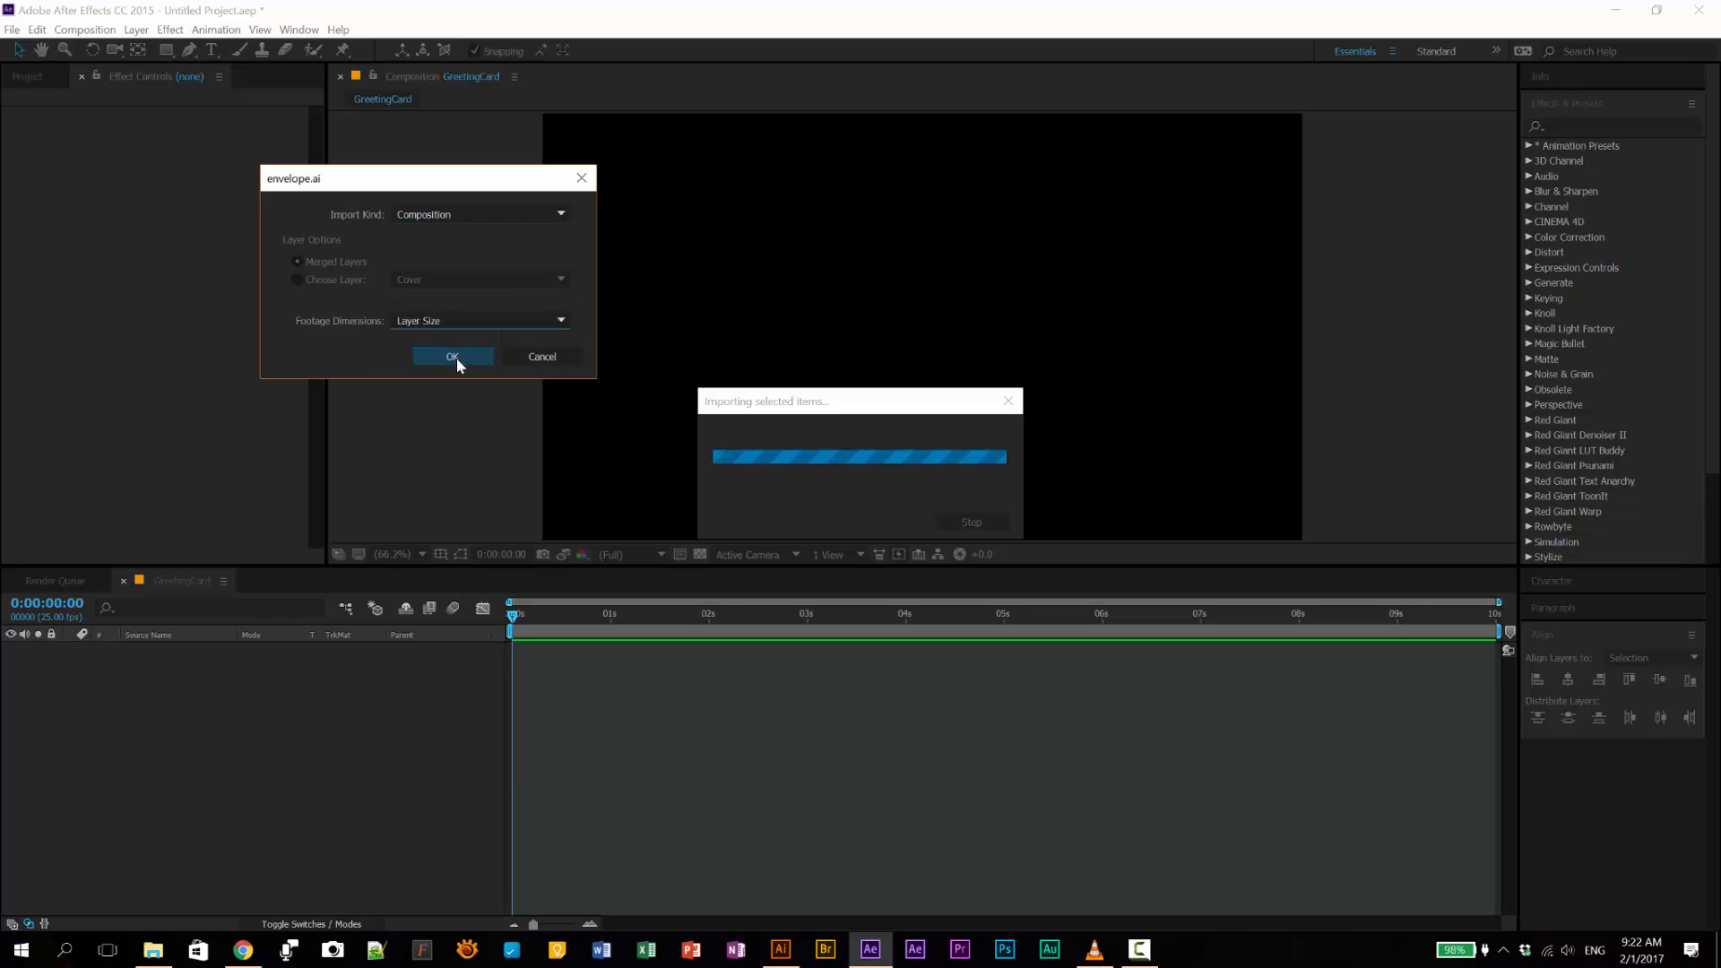
pyautogui.click(456, 358)
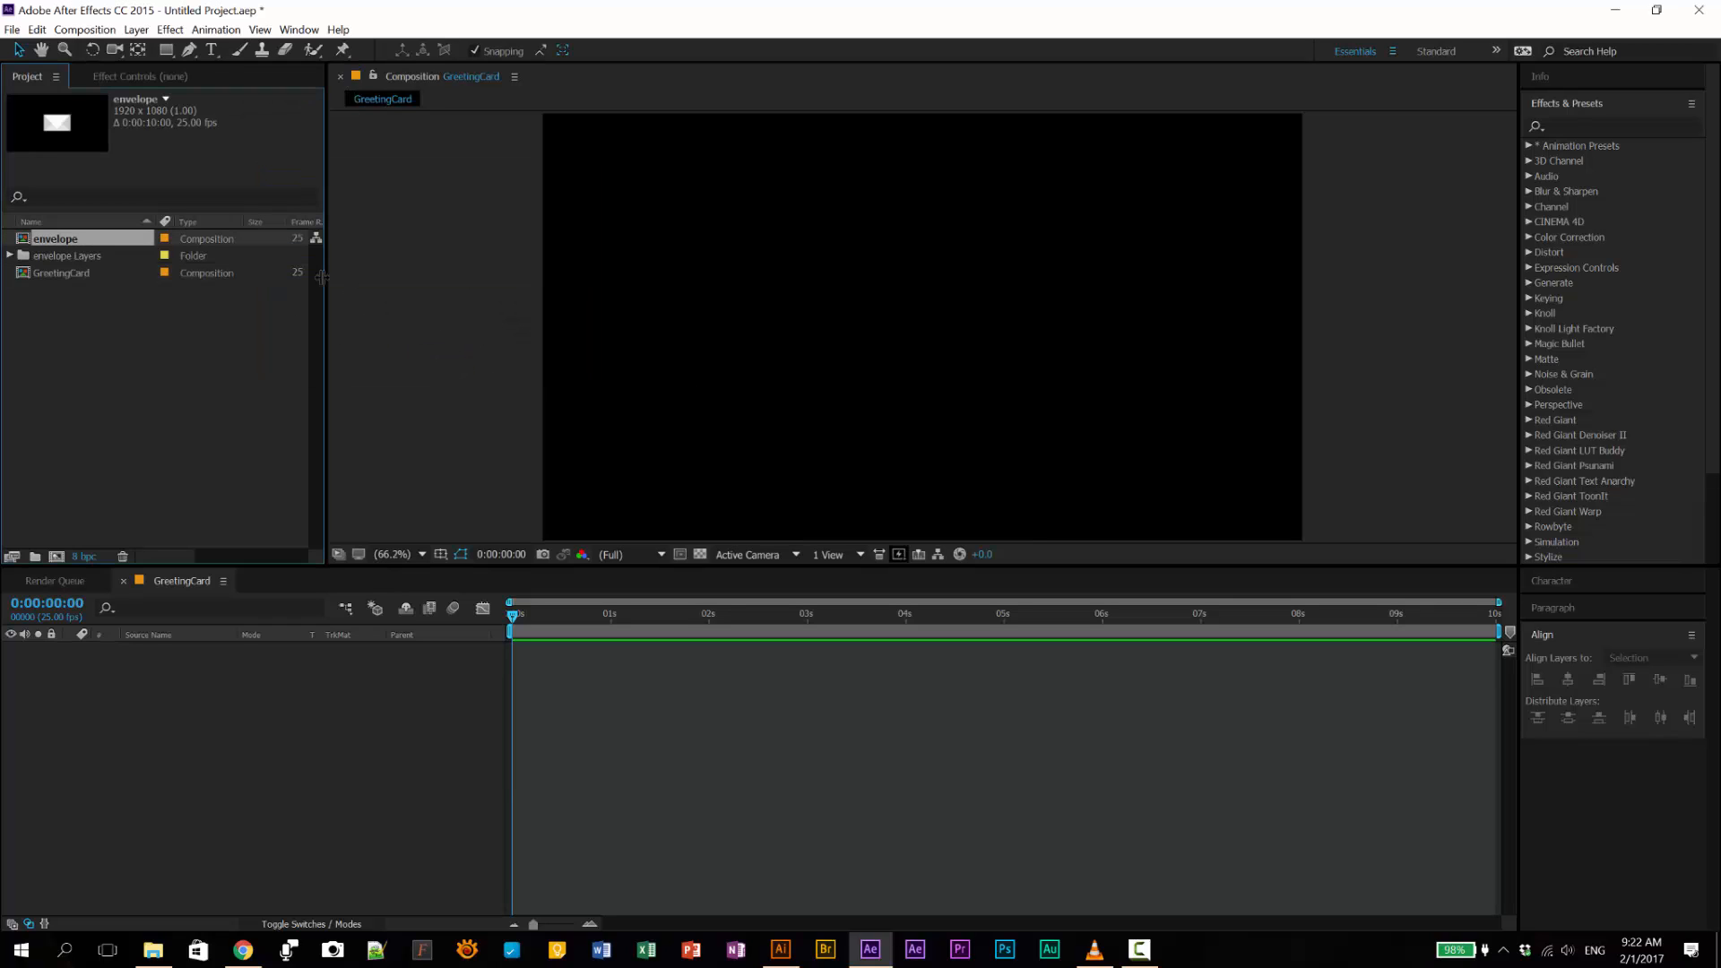
# Step: Open the imported envelope composition and examine its Cover, Bottom, Right, Left and Back layers
pyautogui.click(86, 355)
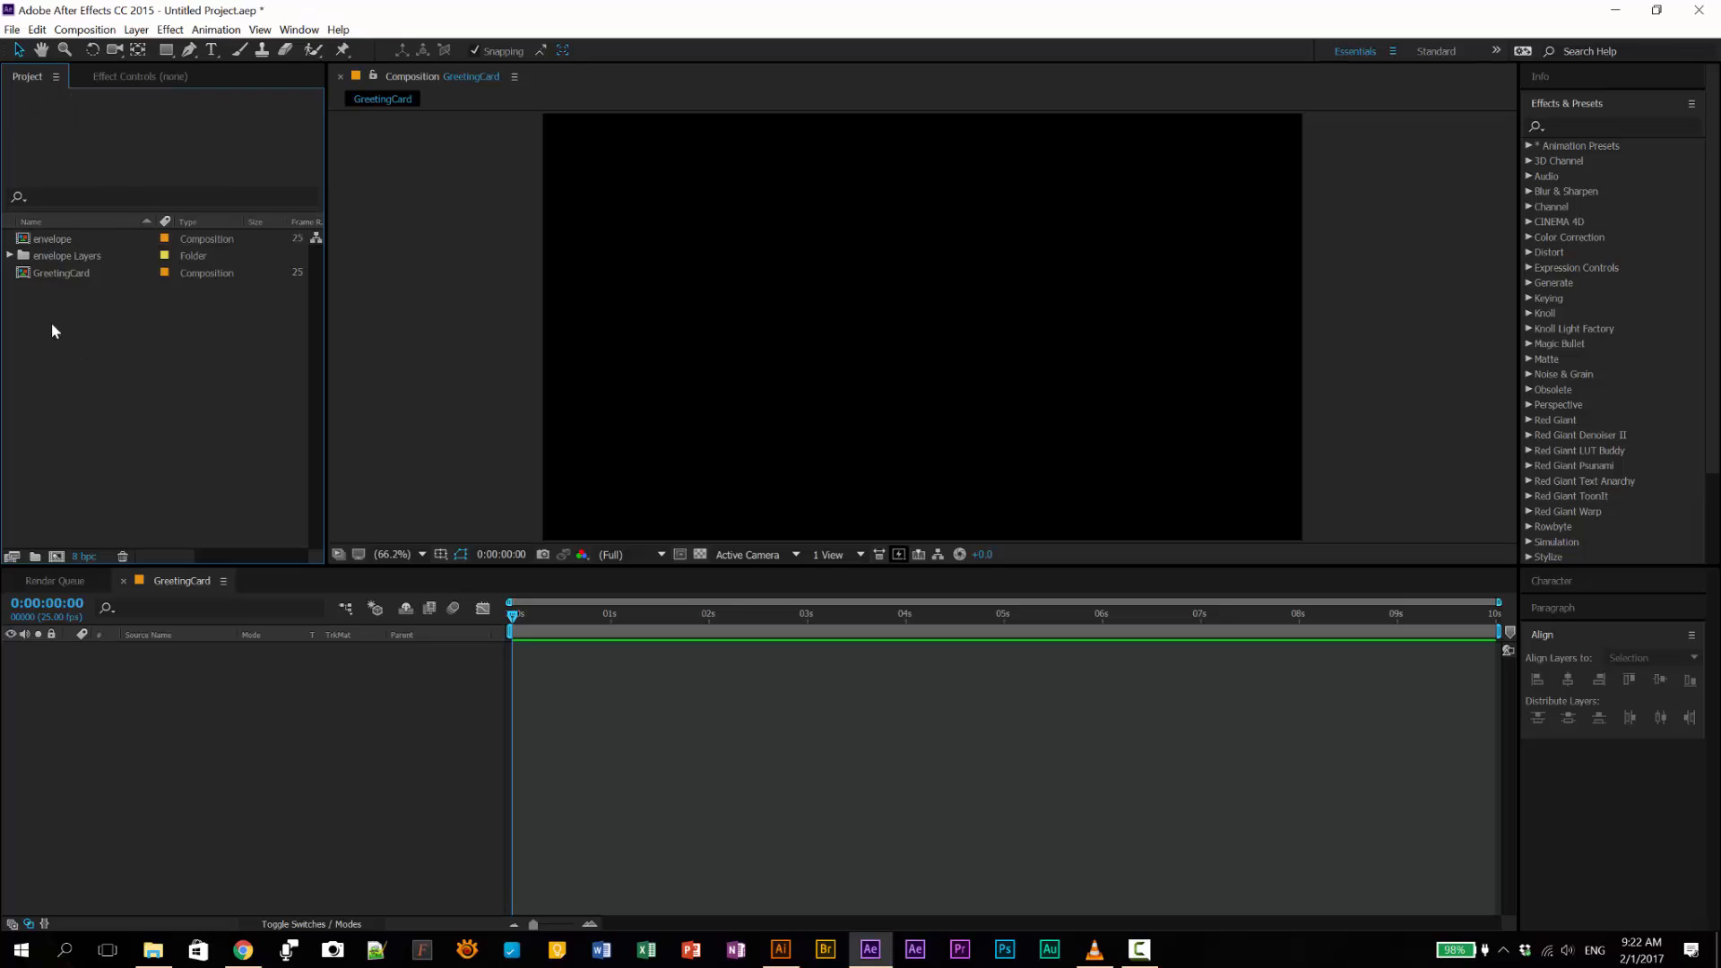
pyautogui.click(70, 239)
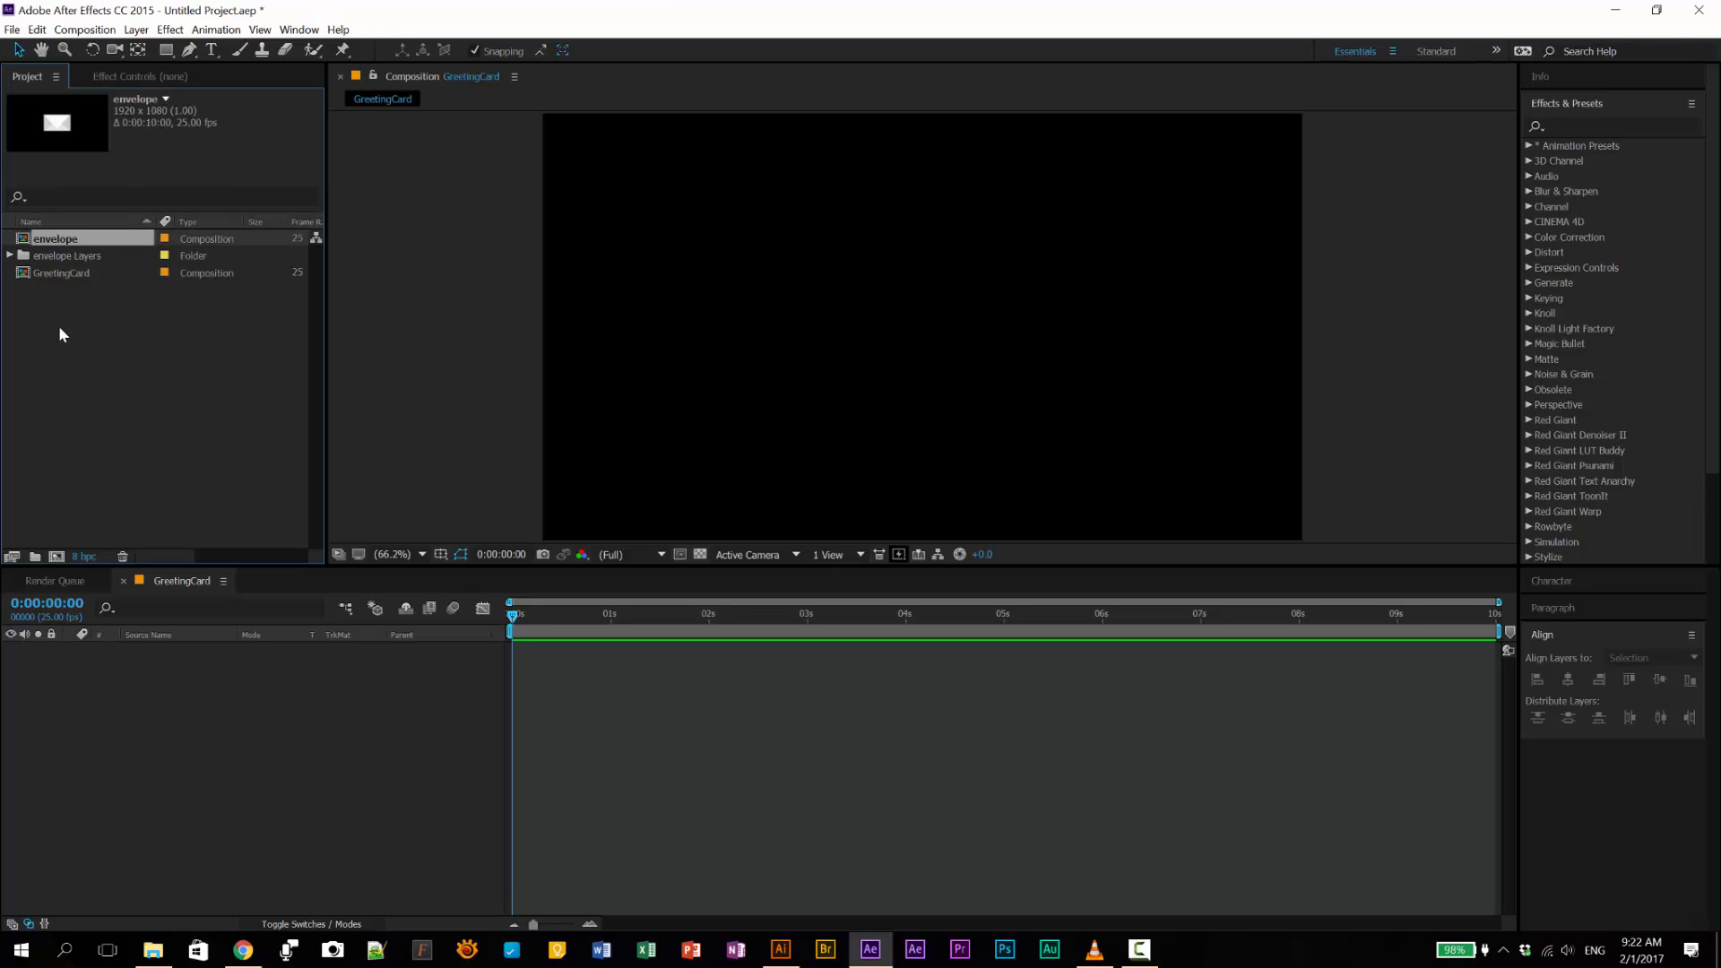
pyautogui.click(63, 256)
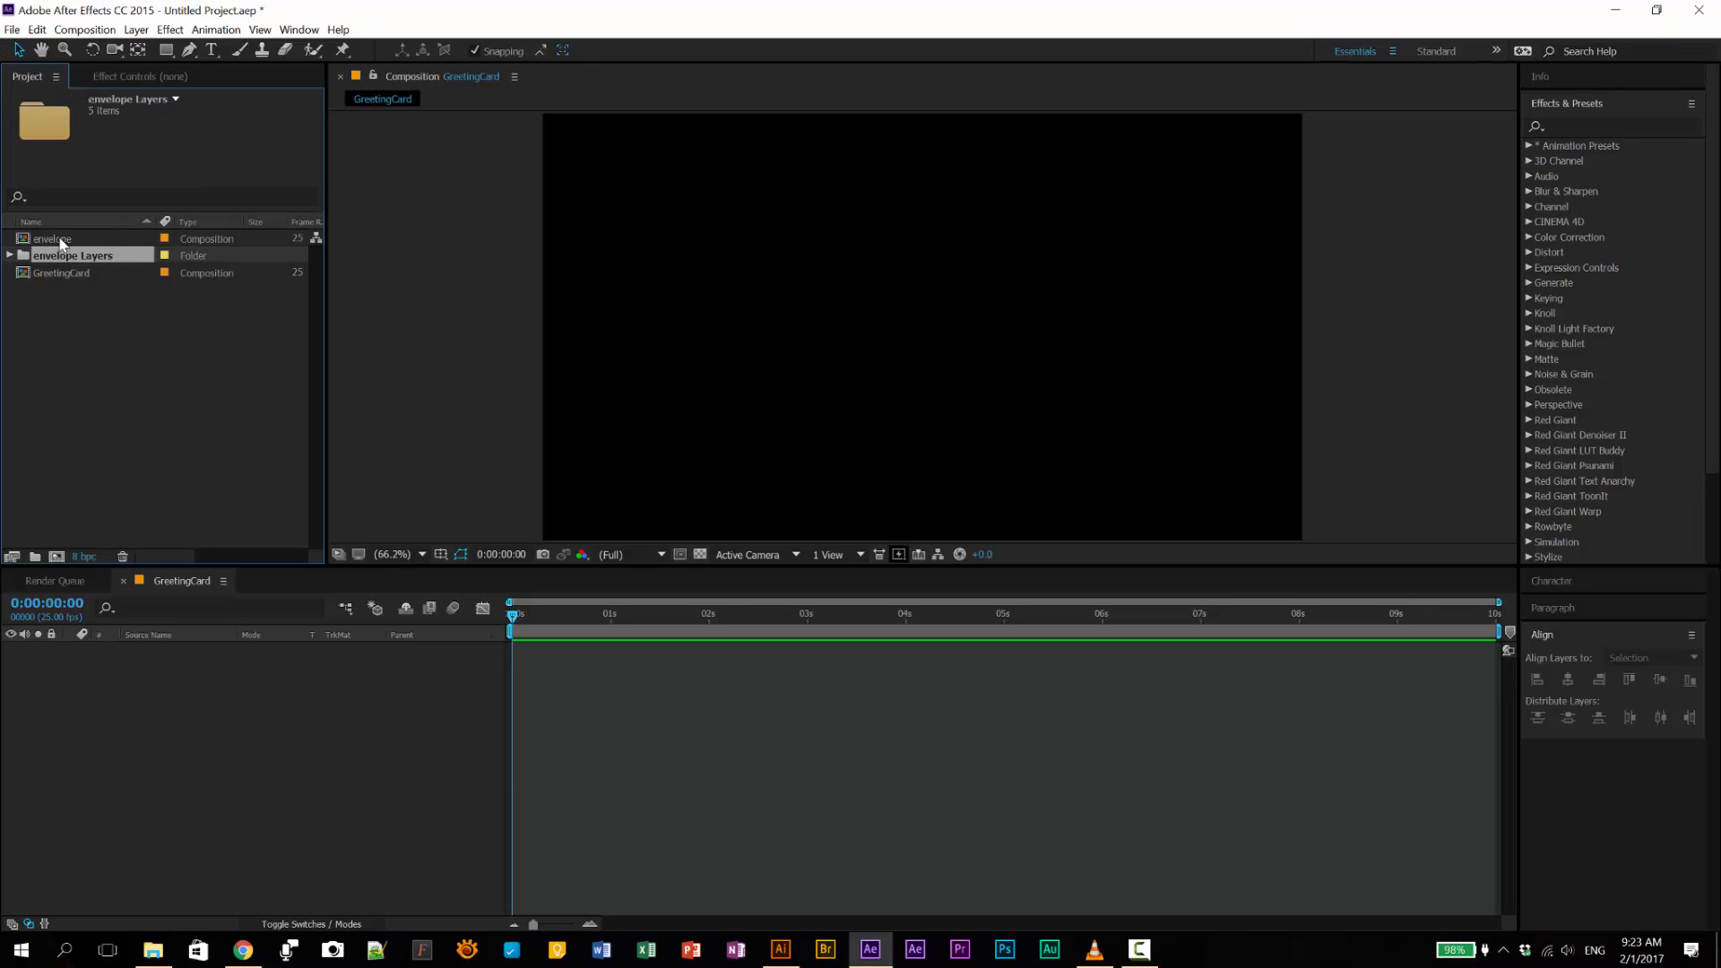
pyautogui.click(57, 239)
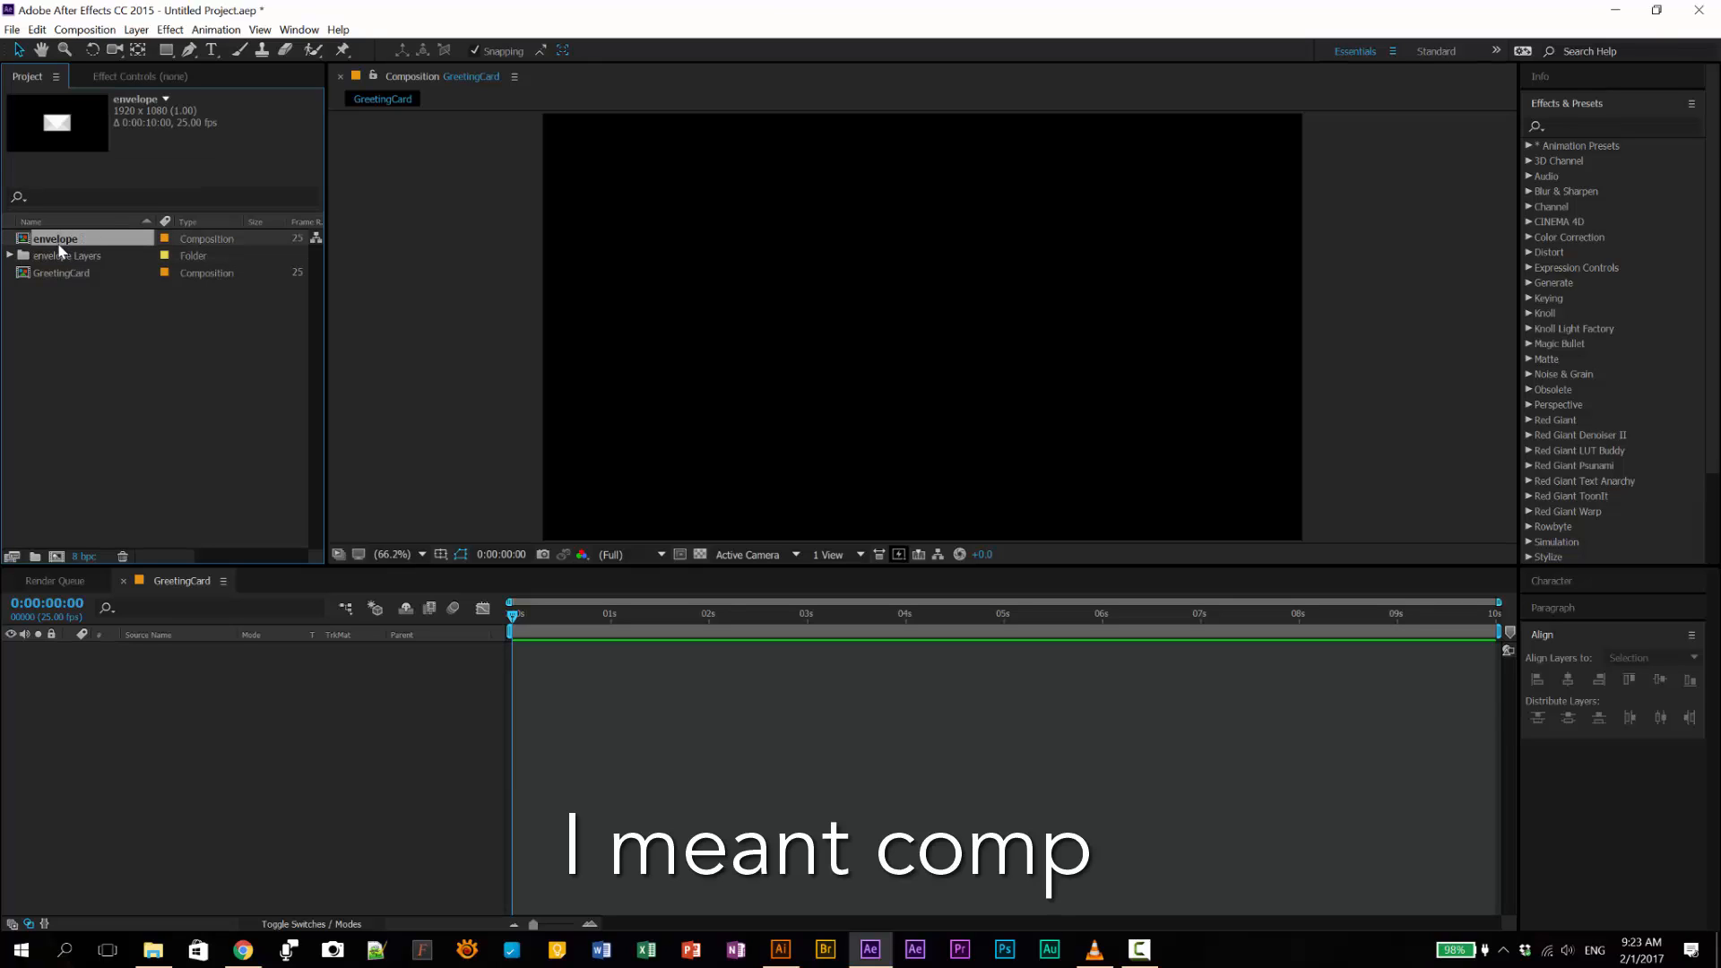
pyautogui.doubleClick(59, 243)
pyautogui.click(159, 651)
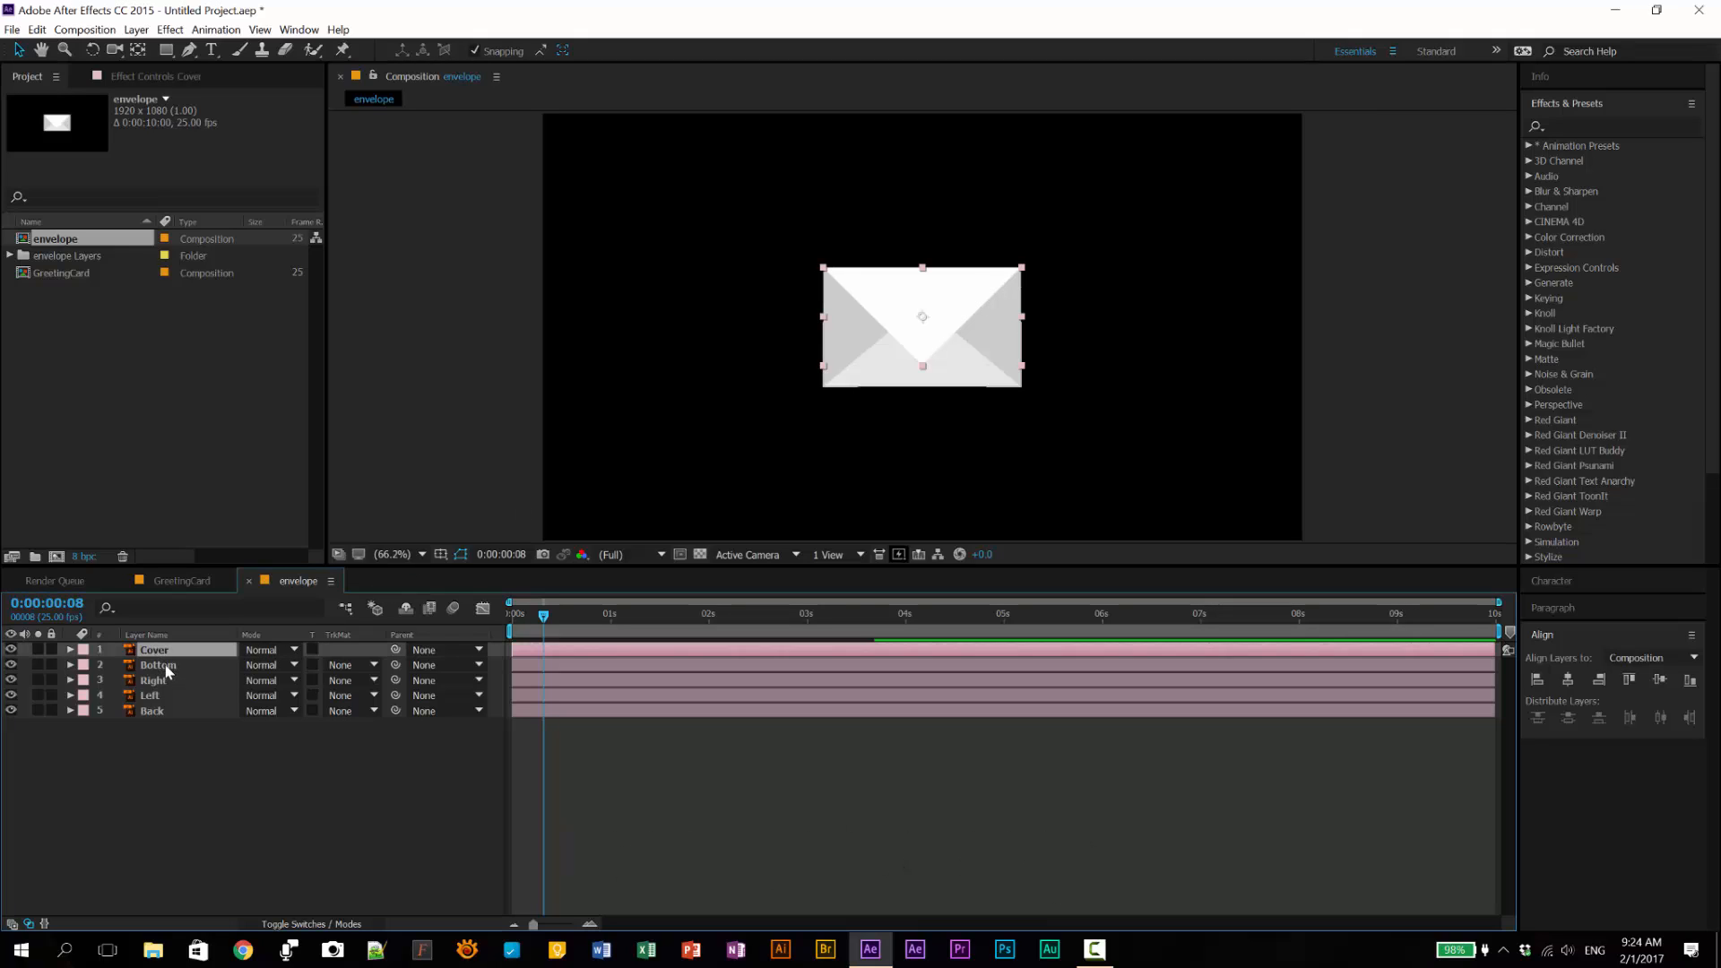
pyautogui.click(165, 666)
pyautogui.click(163, 682)
pyautogui.click(159, 695)
pyautogui.click(176, 709)
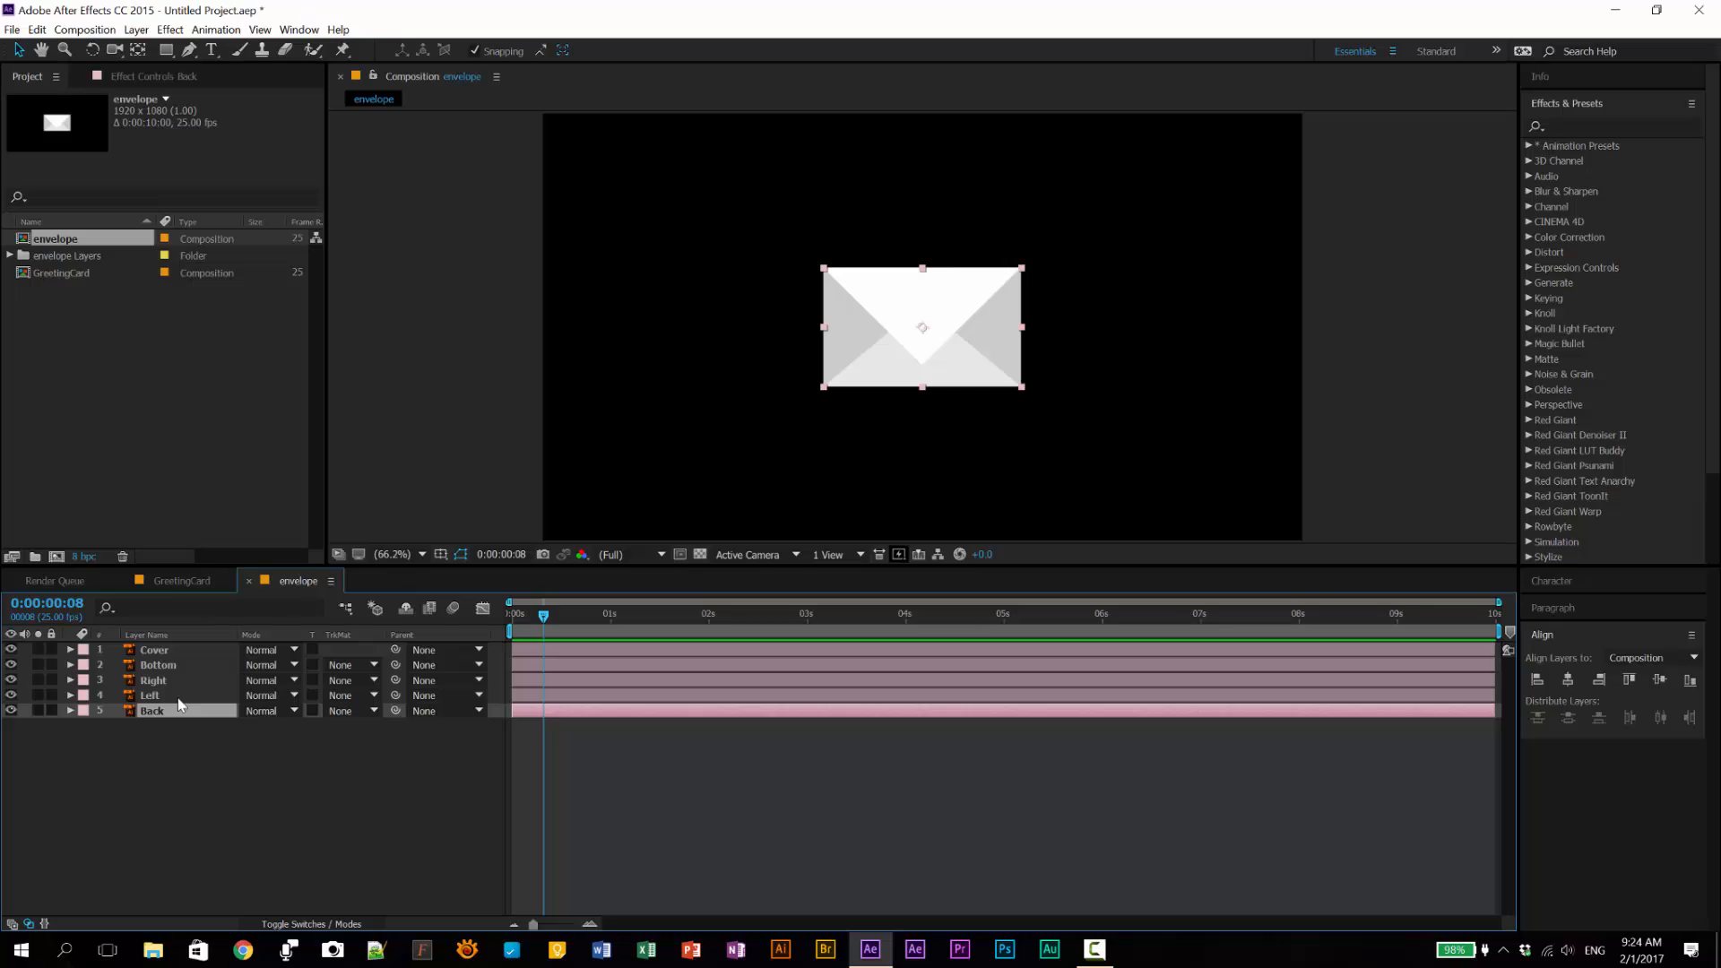
pyautogui.click(63, 260)
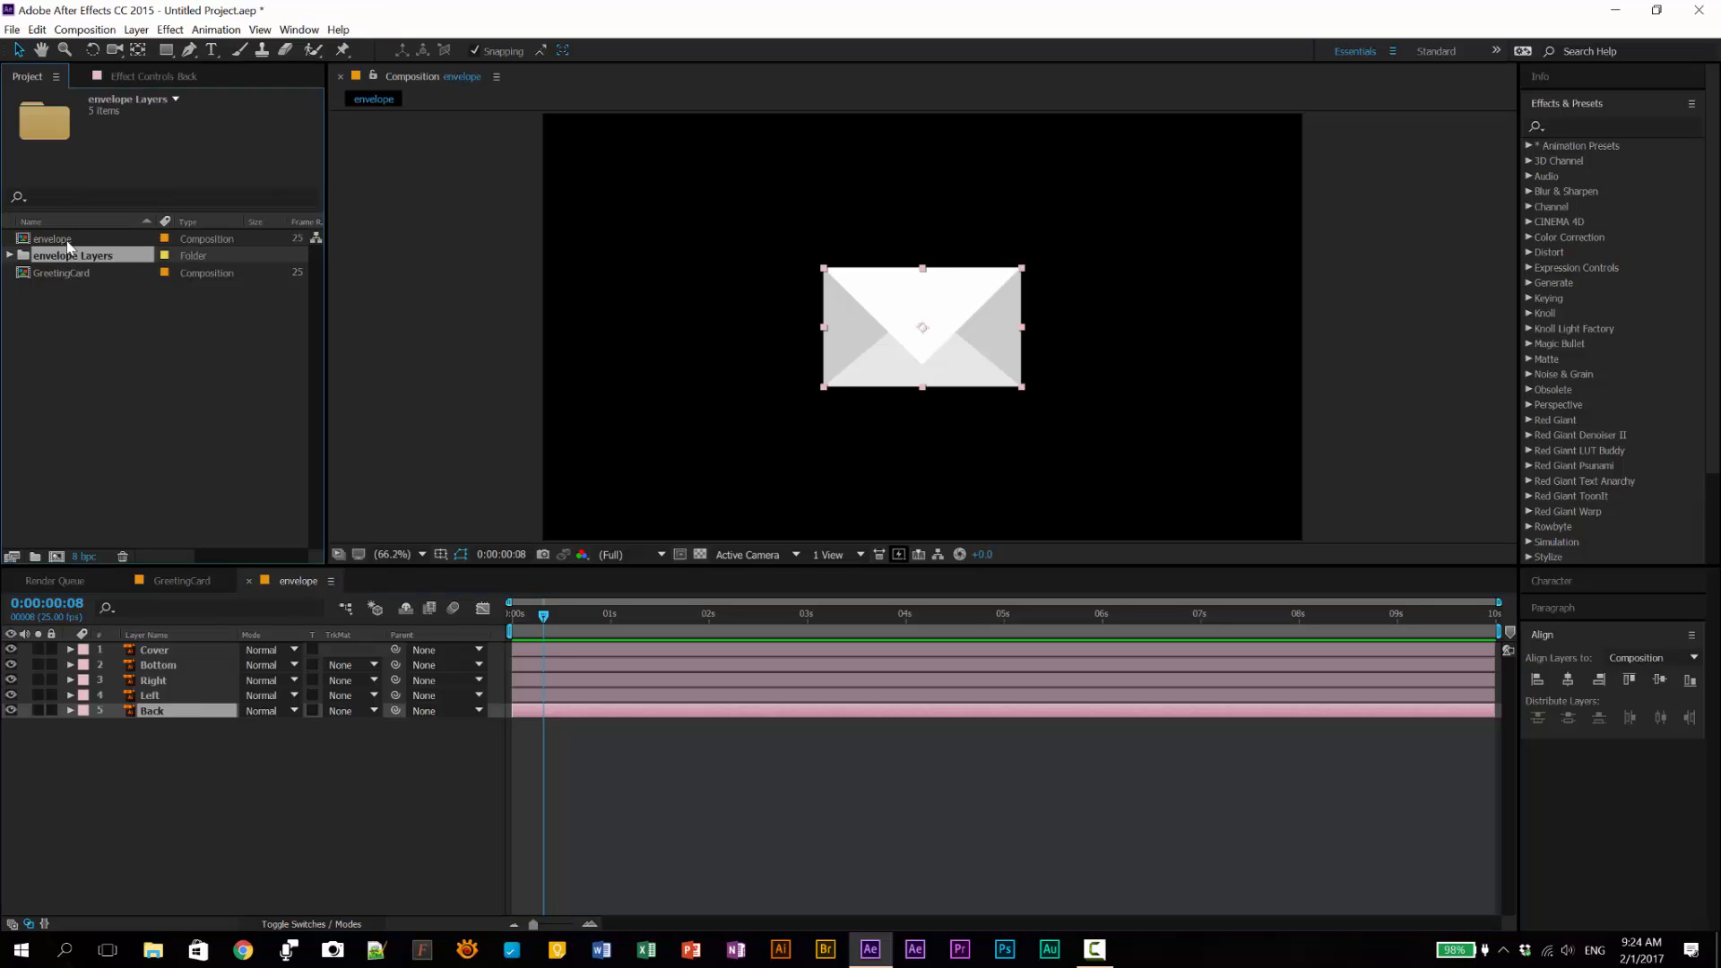
# Step: Rename the envelope composition as envelope-base
pyautogui.click(67, 240)
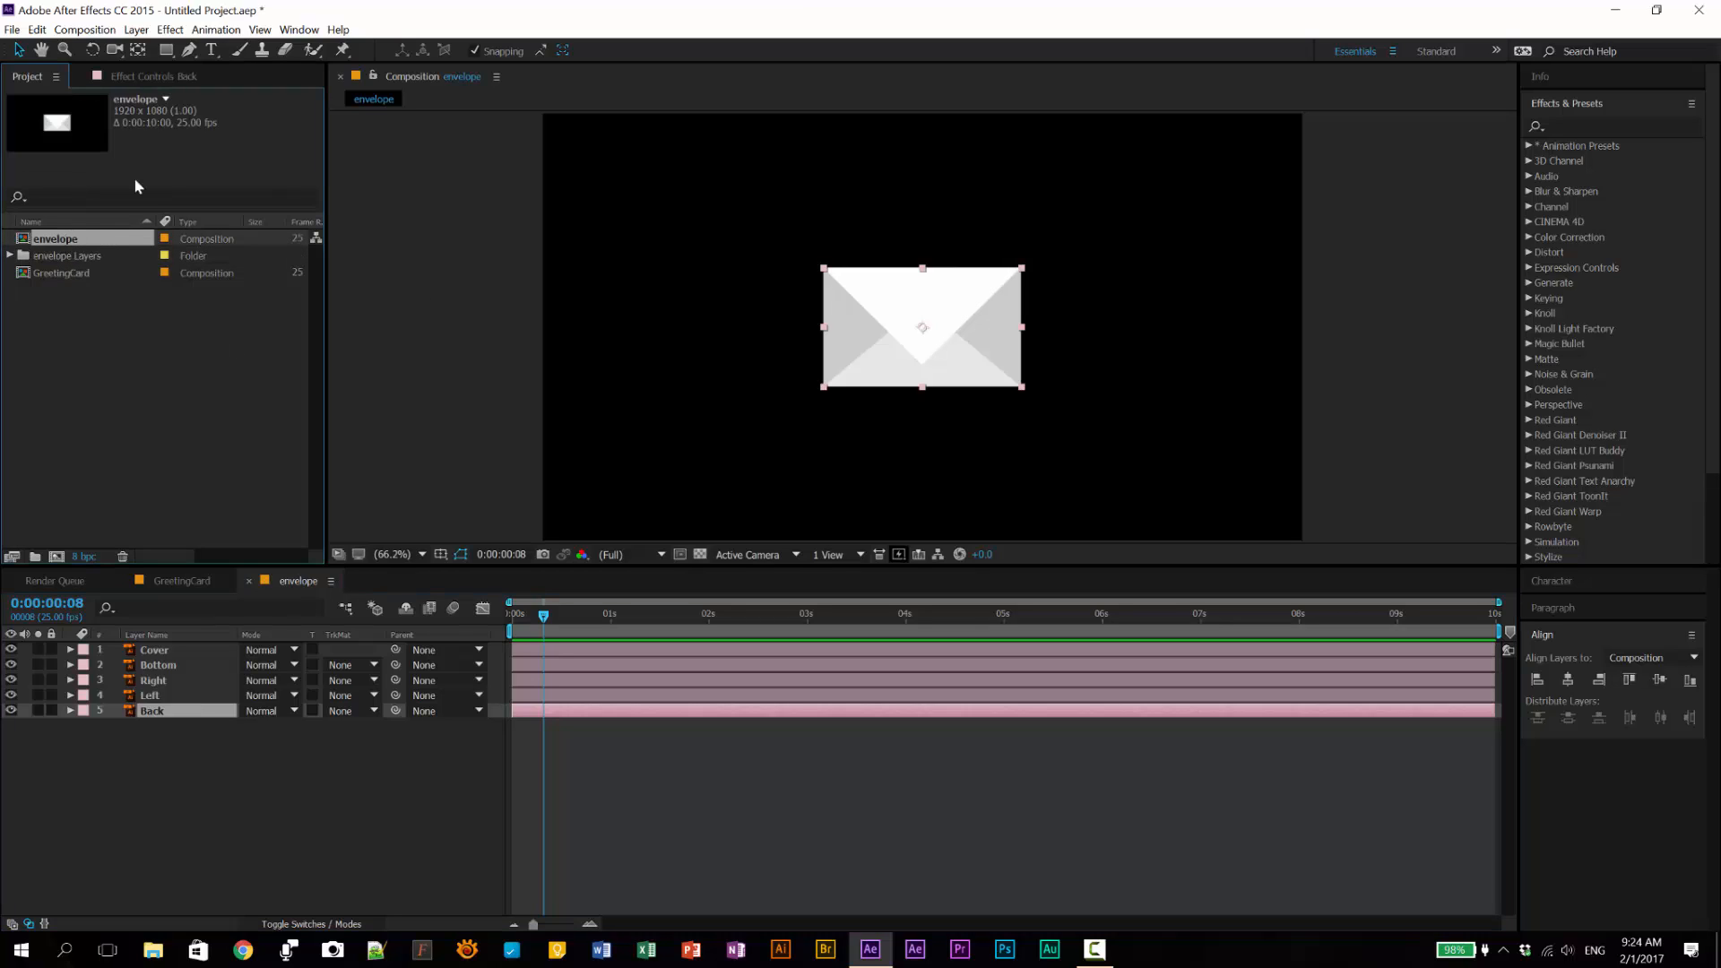
pyautogui.press('Return')
pyautogui.press('Right')
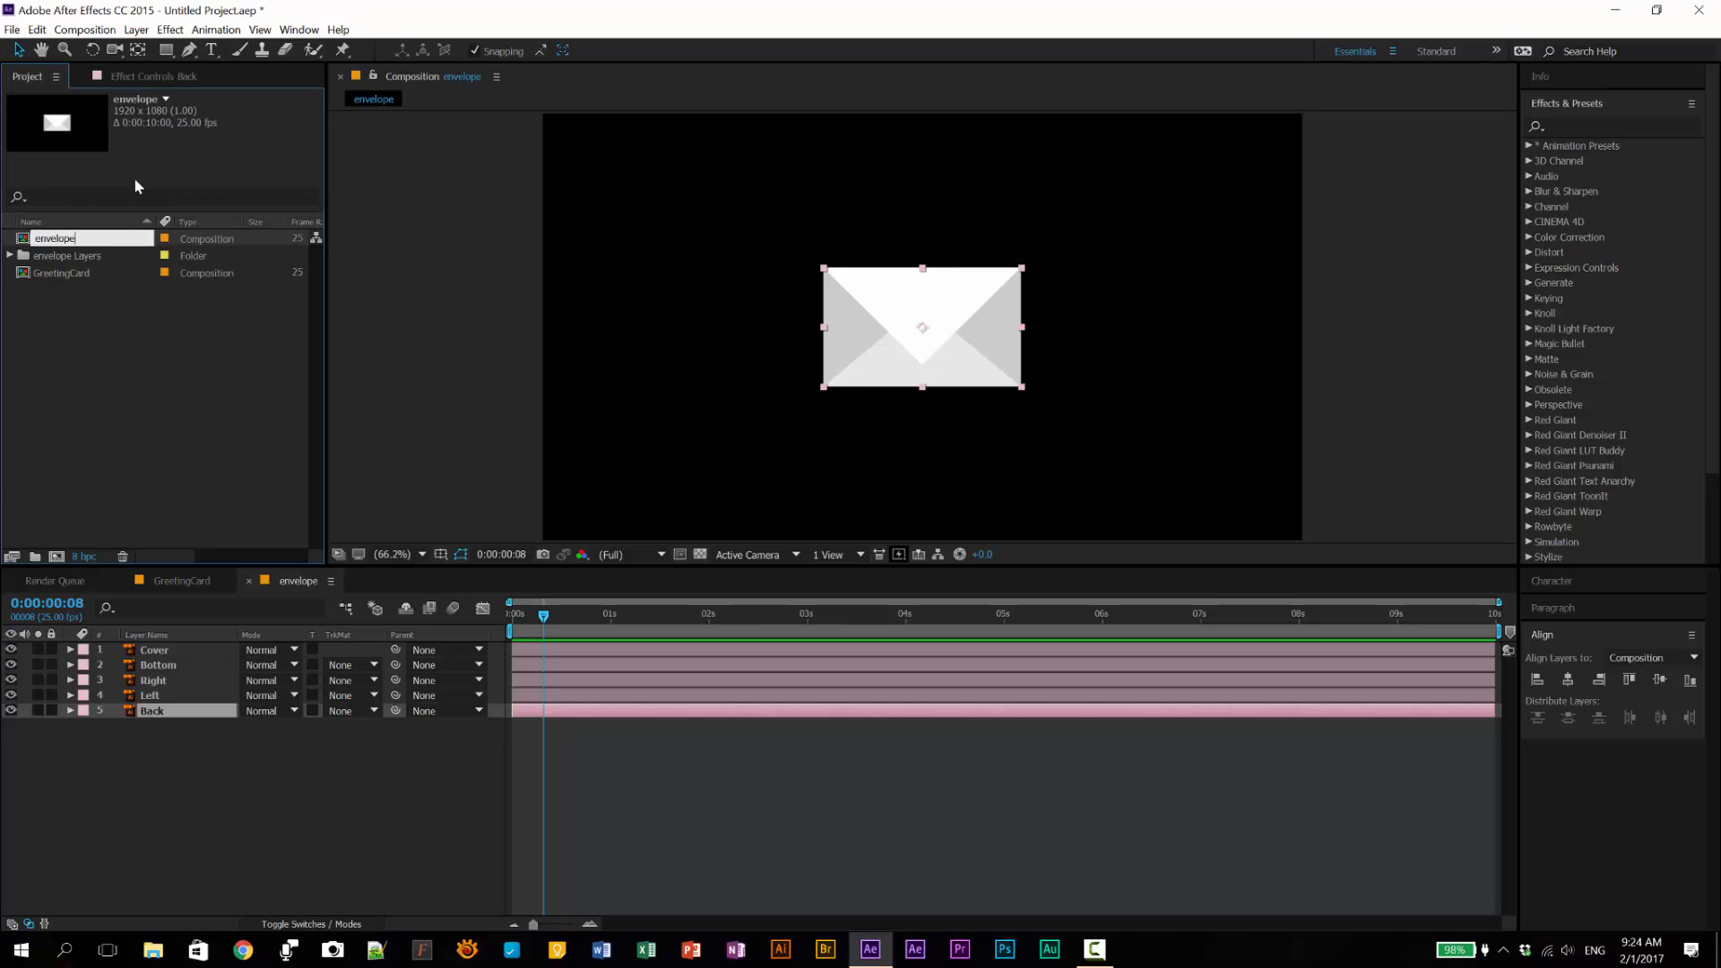
pyautogui.write('-base')
pyautogui.press('Return')
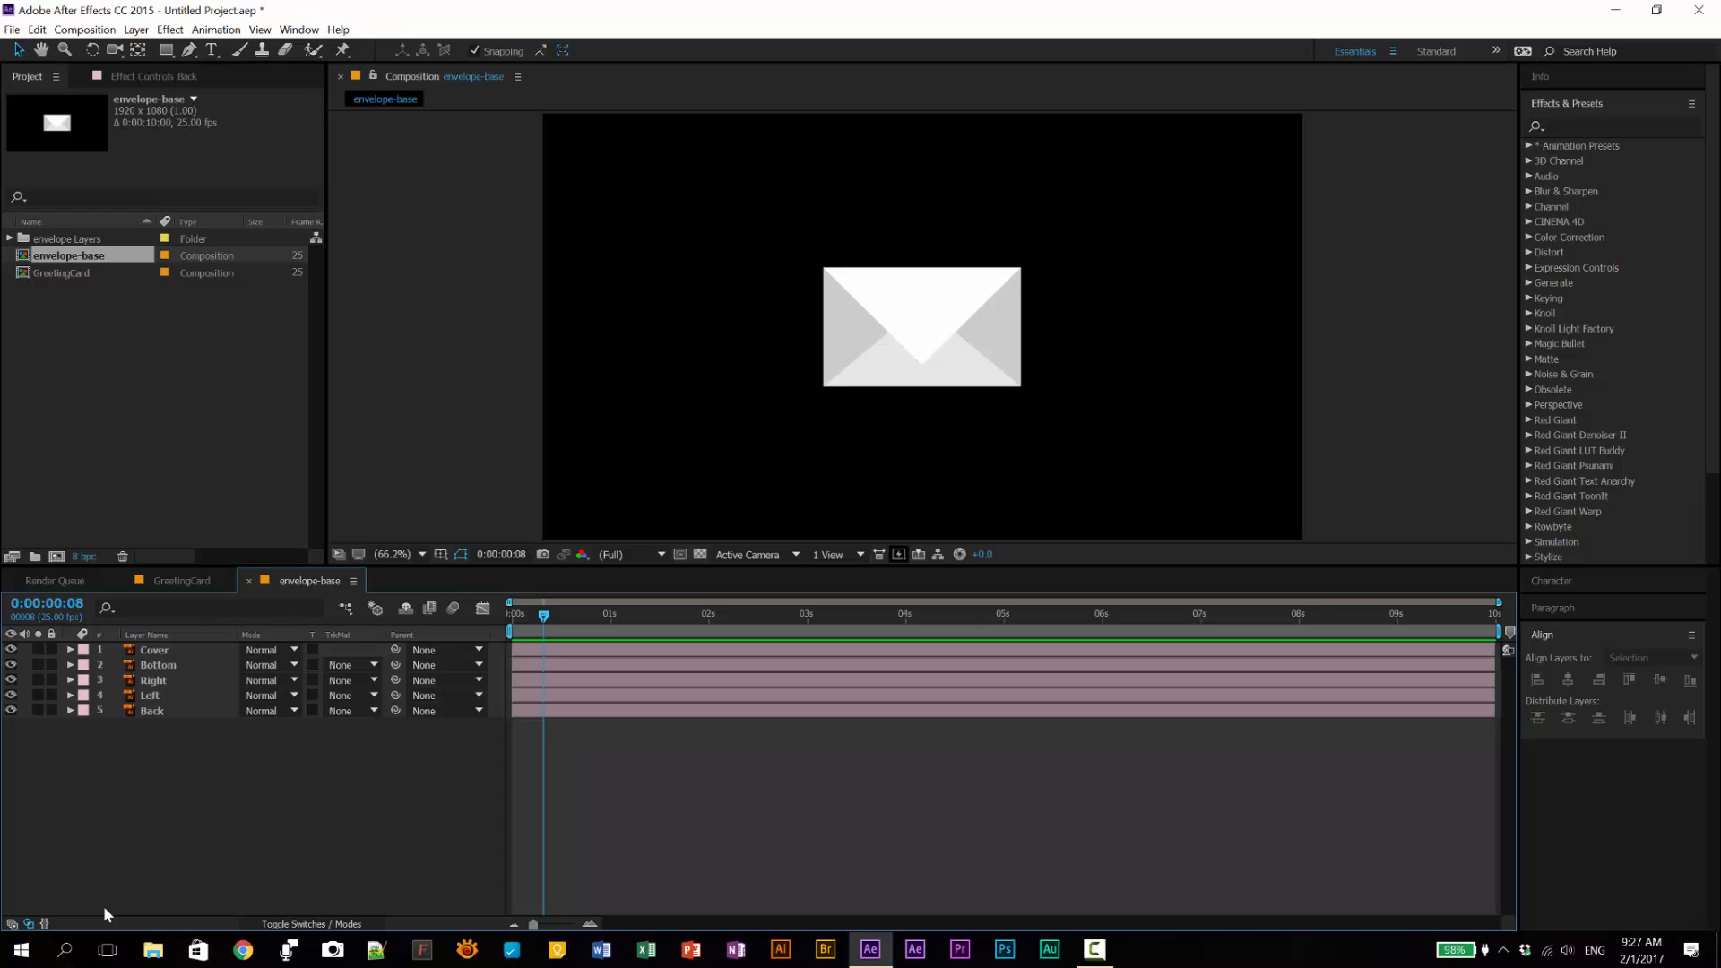
# Step: Duplicate the envelope-base composition and name the copy envelope-still
pyautogui.click(77, 261)
pyautogui.hotkey('ctrl', 'd')
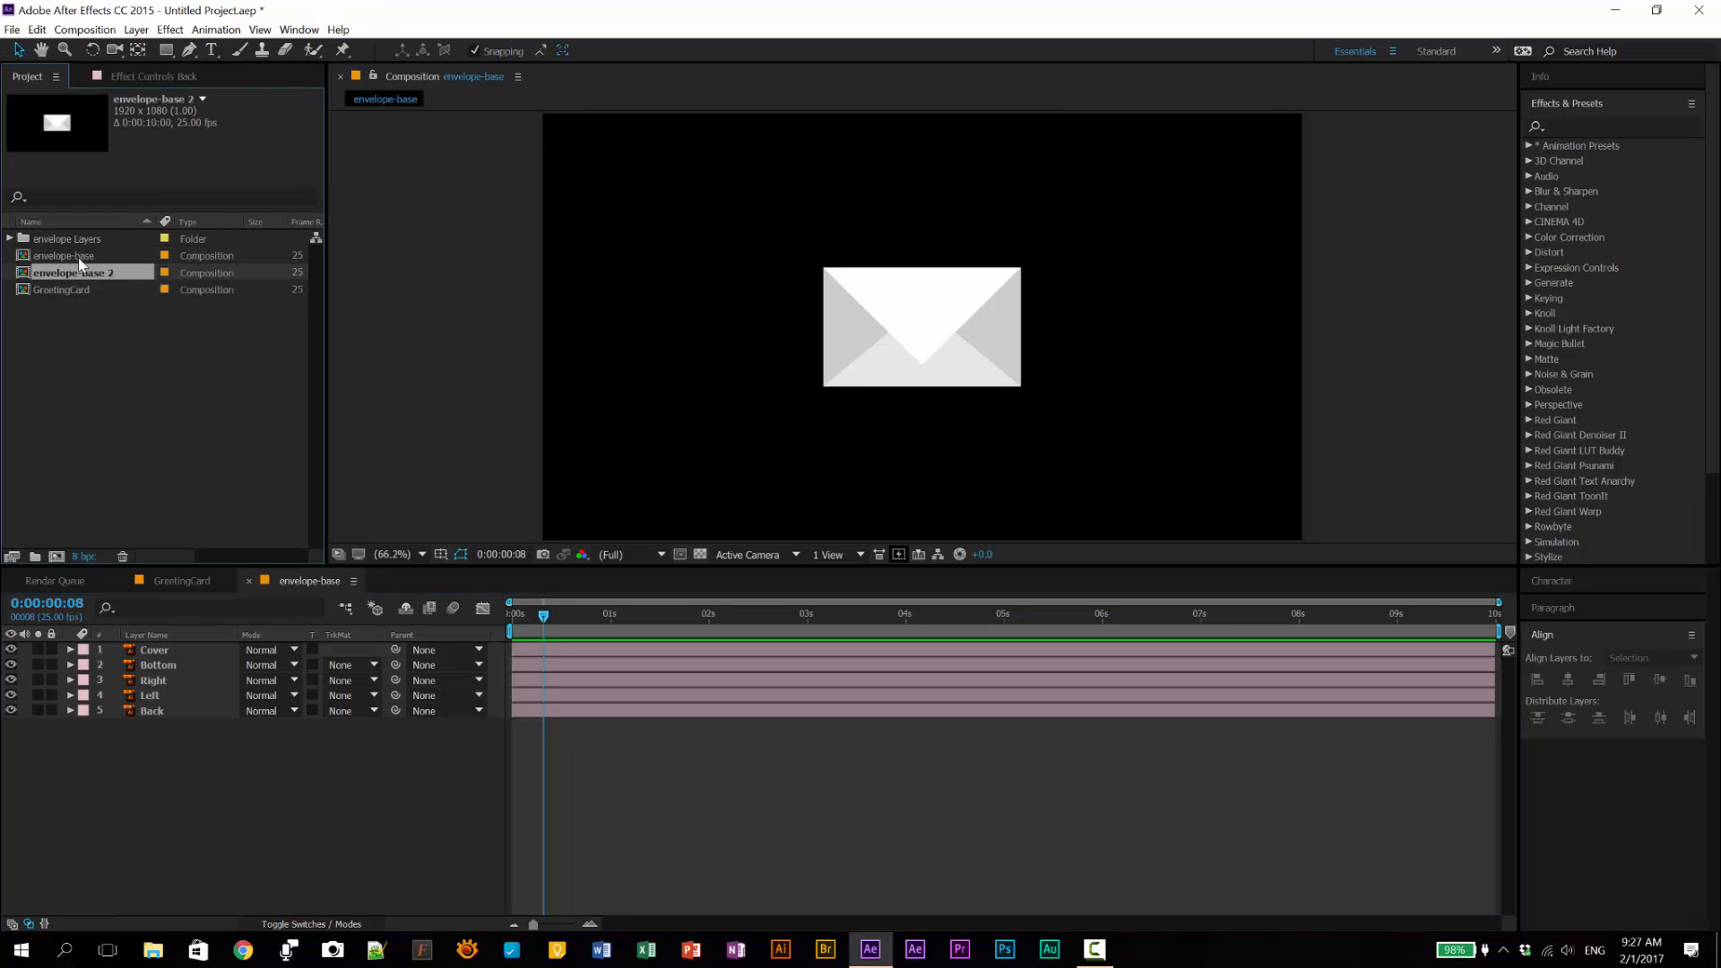
pyautogui.press('Return')
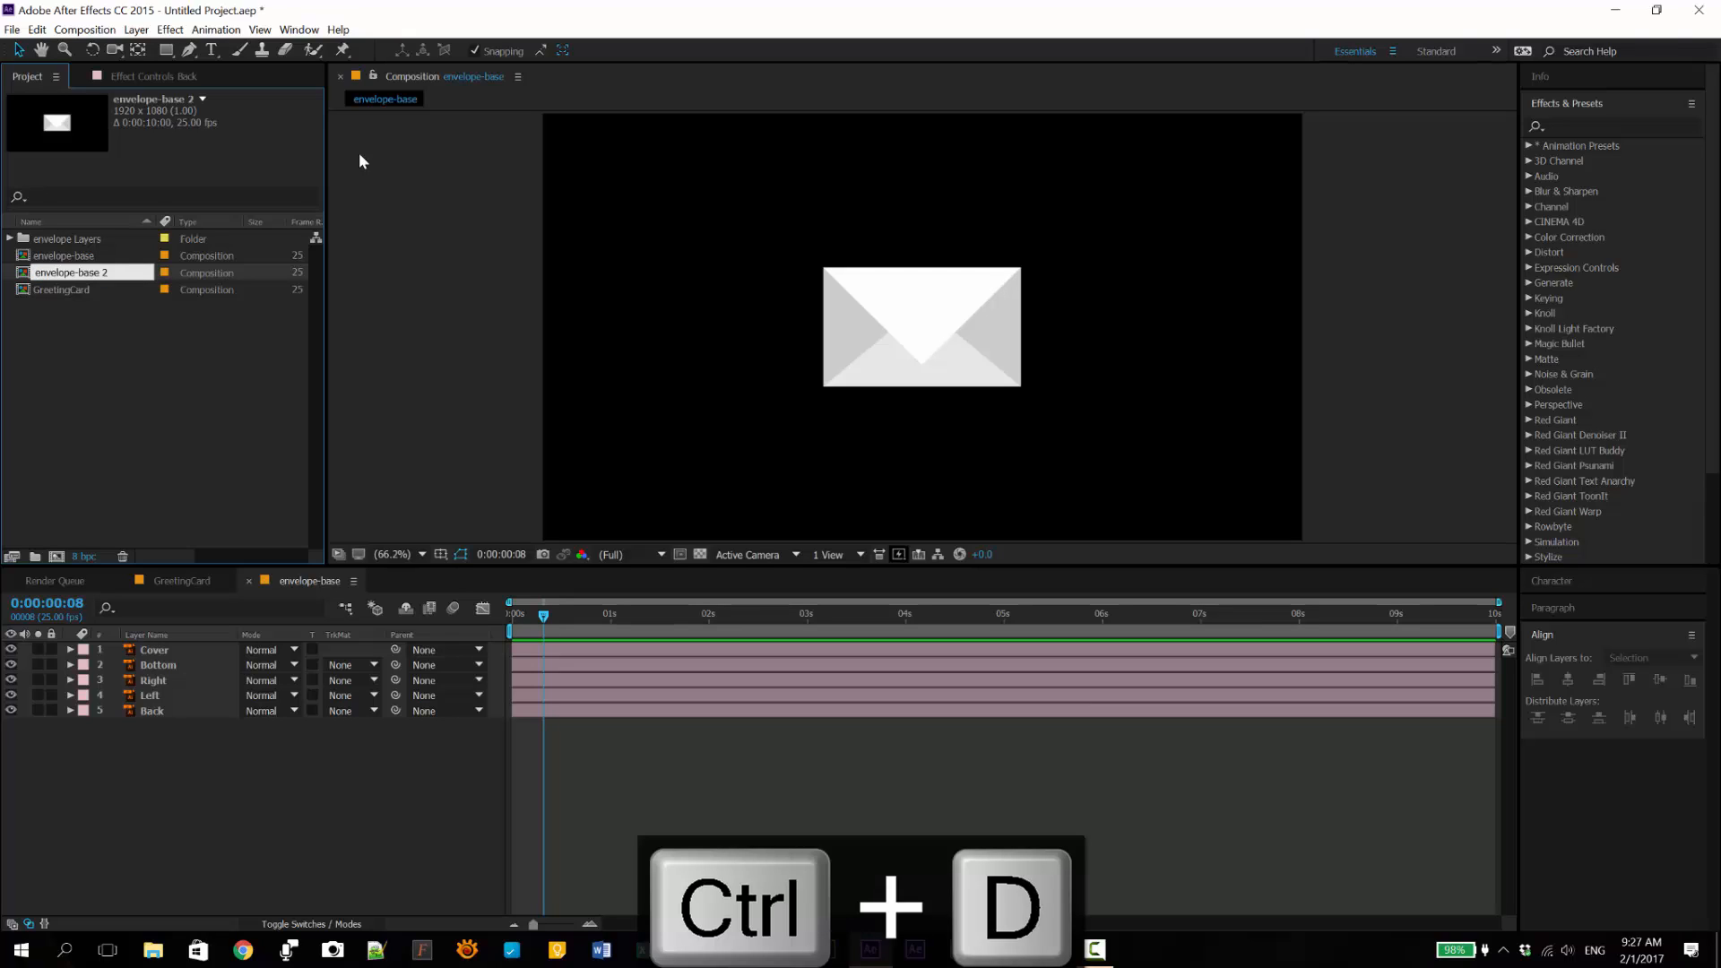
pyautogui.press('BackSpace')
pyautogui.press('BackSpace')
pyautogui.press('BackSpace')
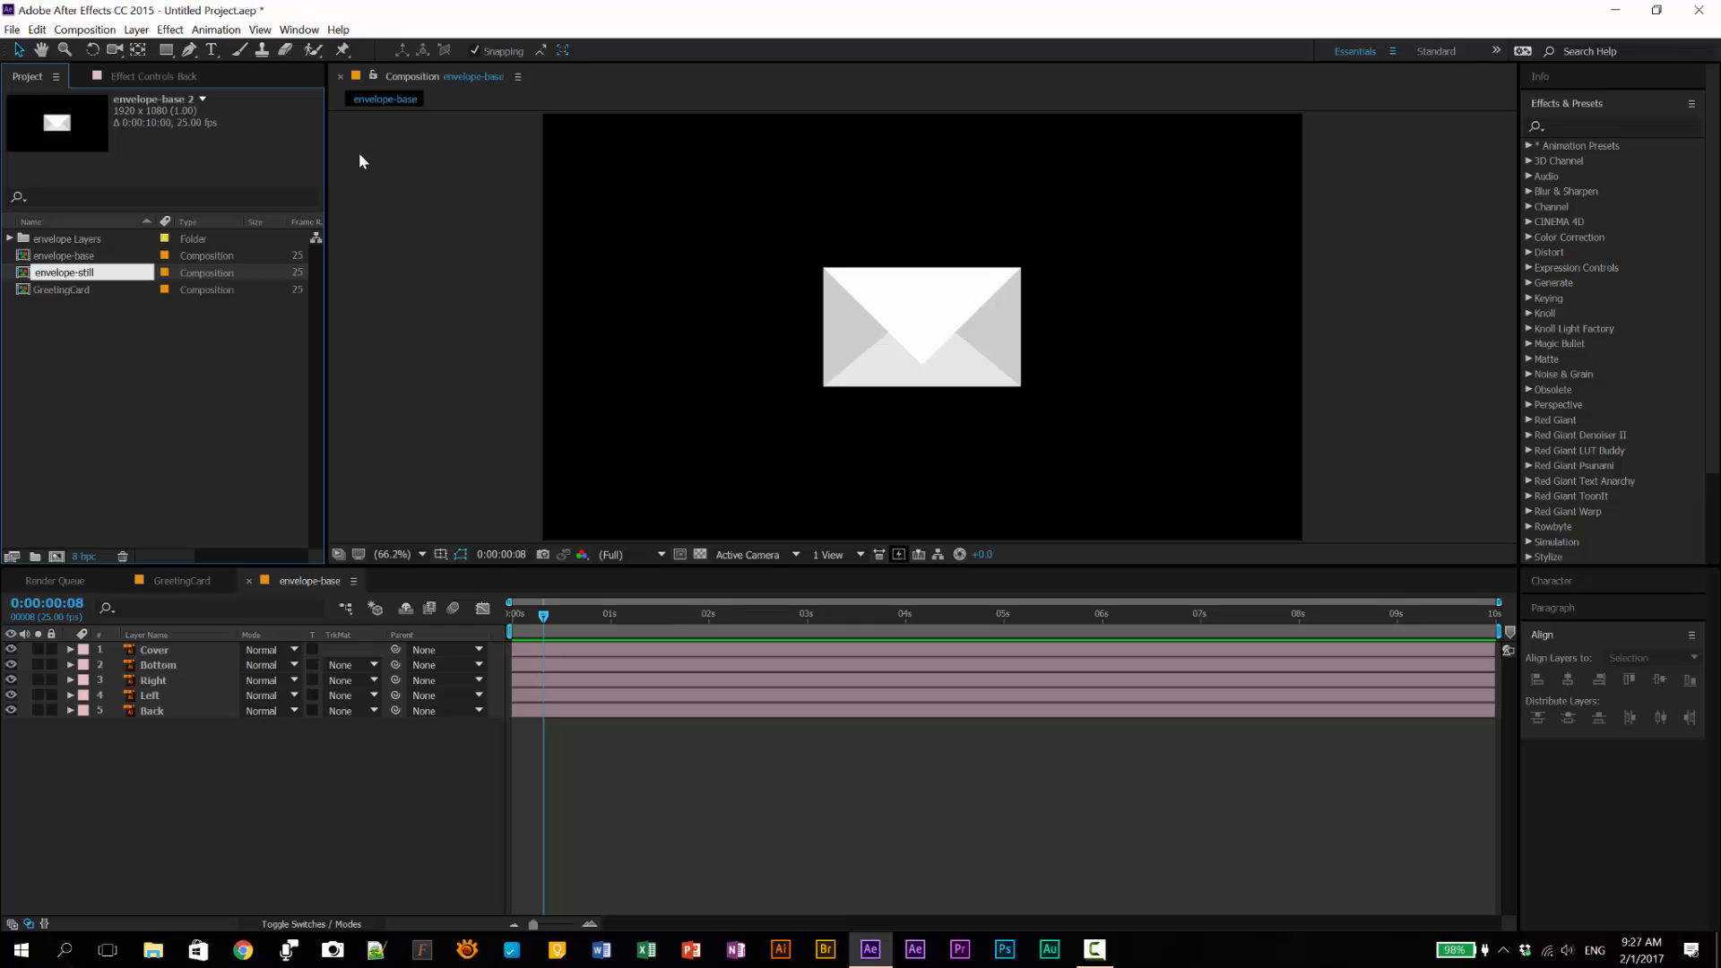
pyautogui.press('Return')
pyautogui.moveTo(544, 613); pyautogui.dragTo(777, 605)
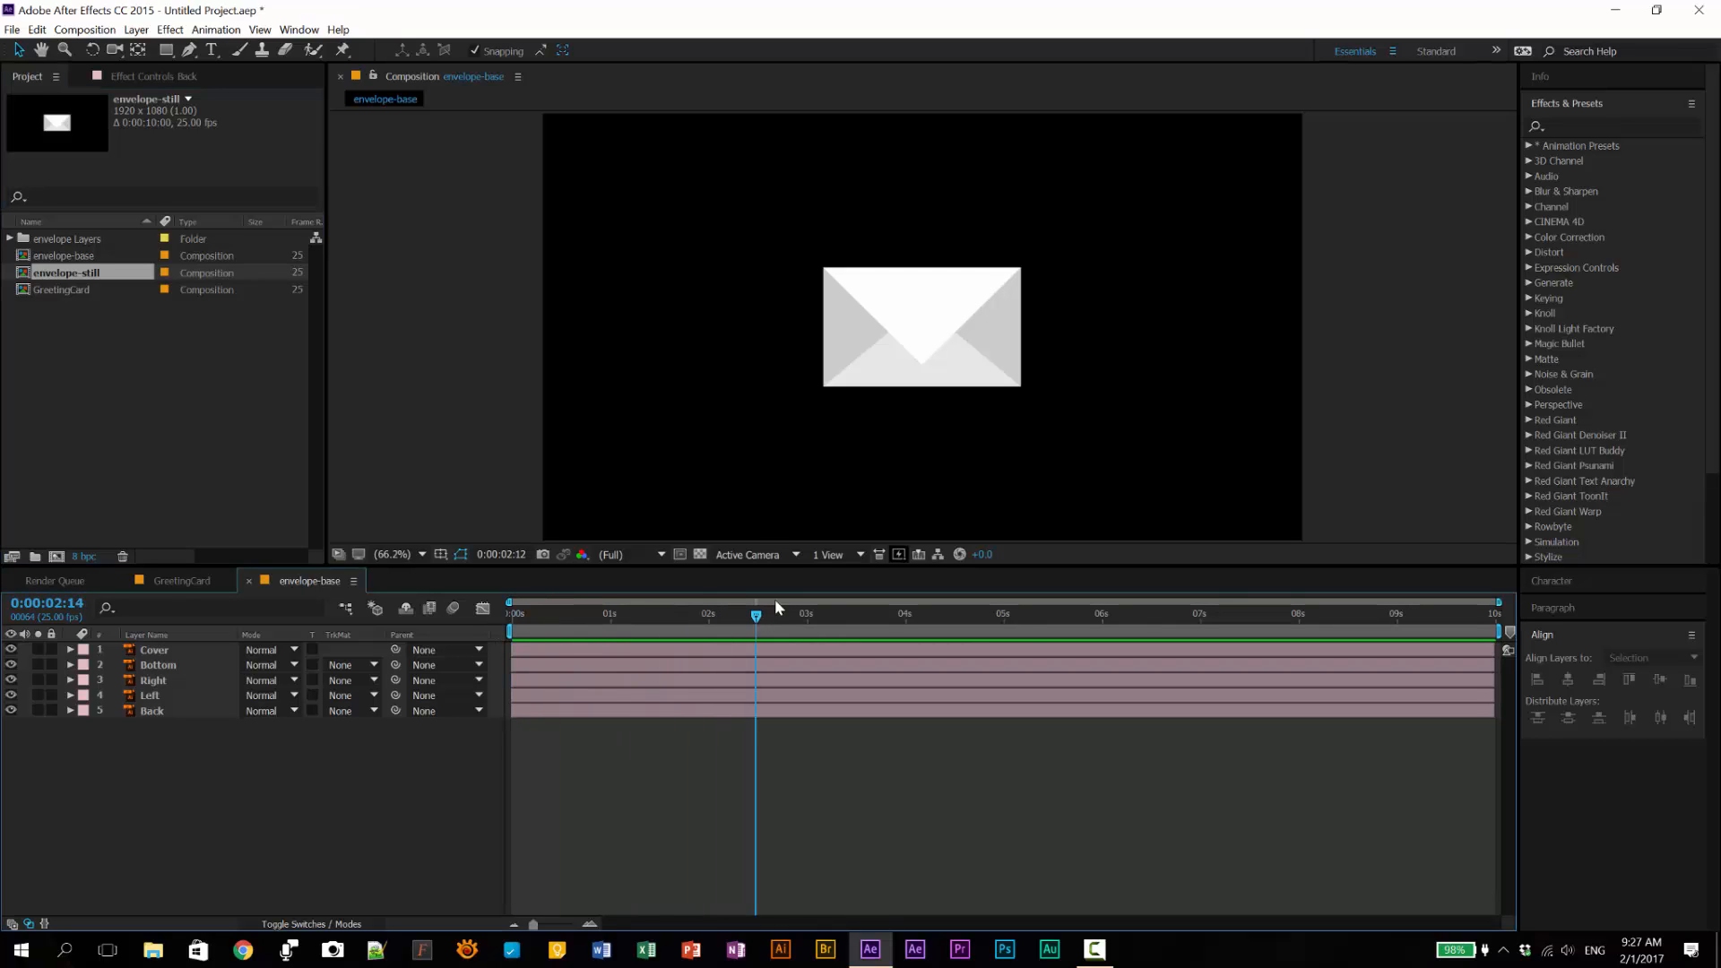
pyautogui.click(136, 386)
# Step: Duplicate the envelope-still composition and name the copy envelope-open
pyautogui.click(99, 274)
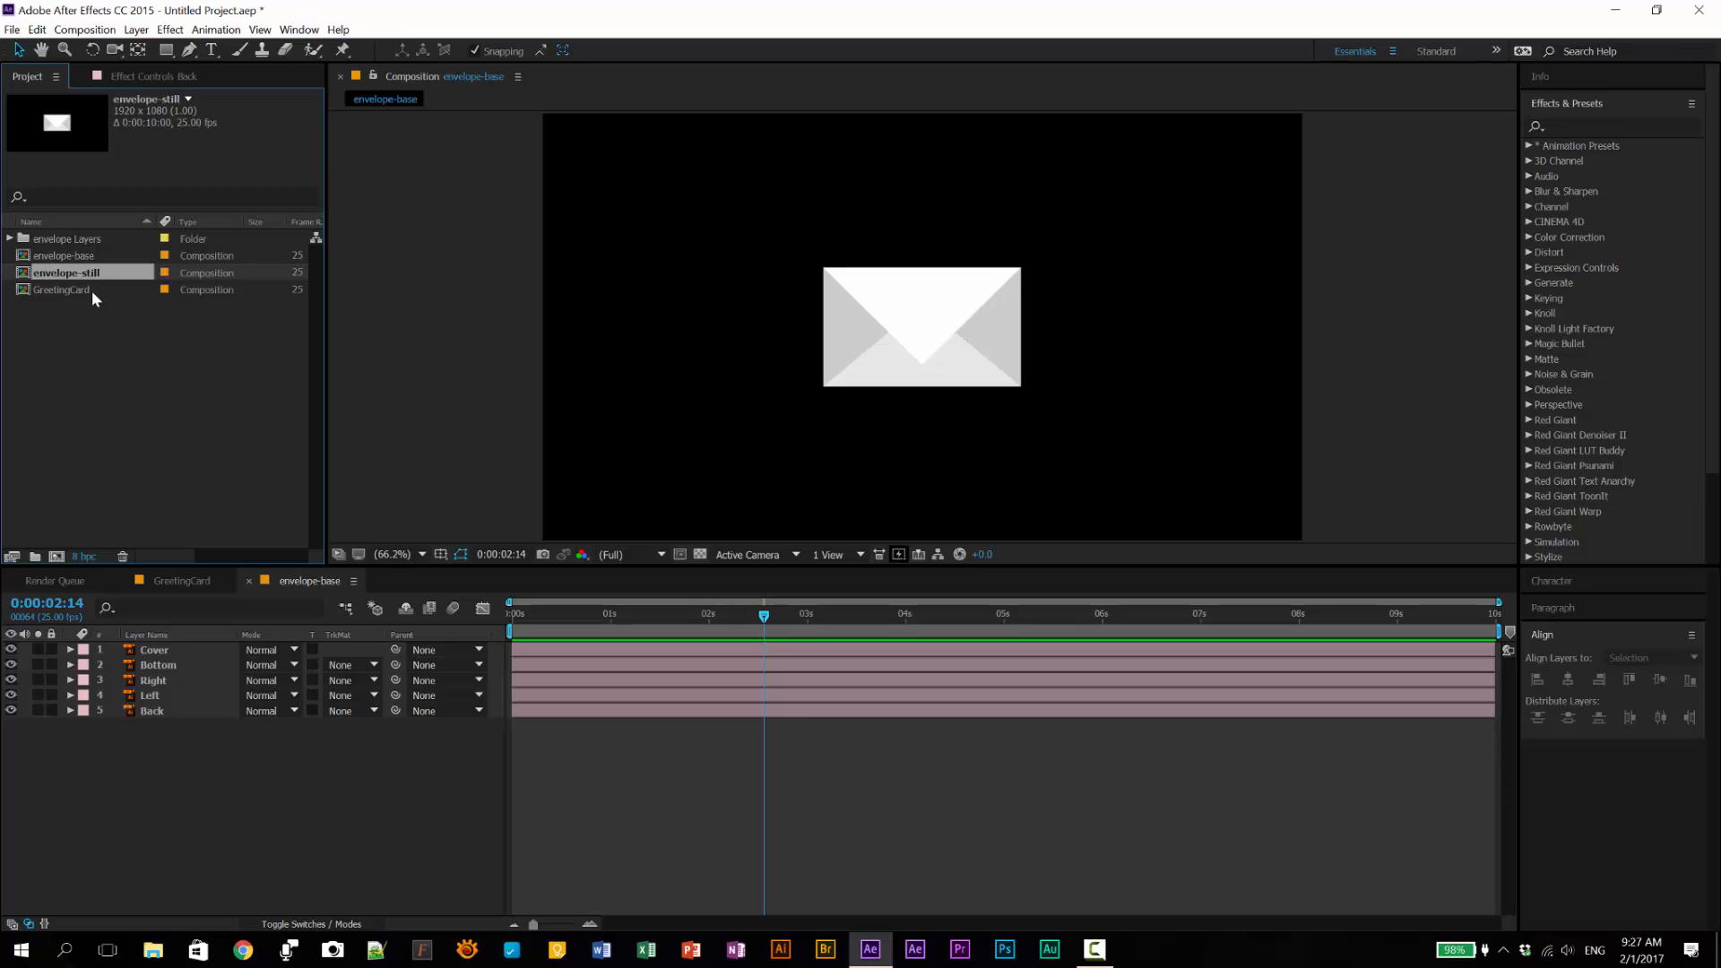
pyautogui.hotkey('ctrl', 'd')
pyautogui.press('Return')
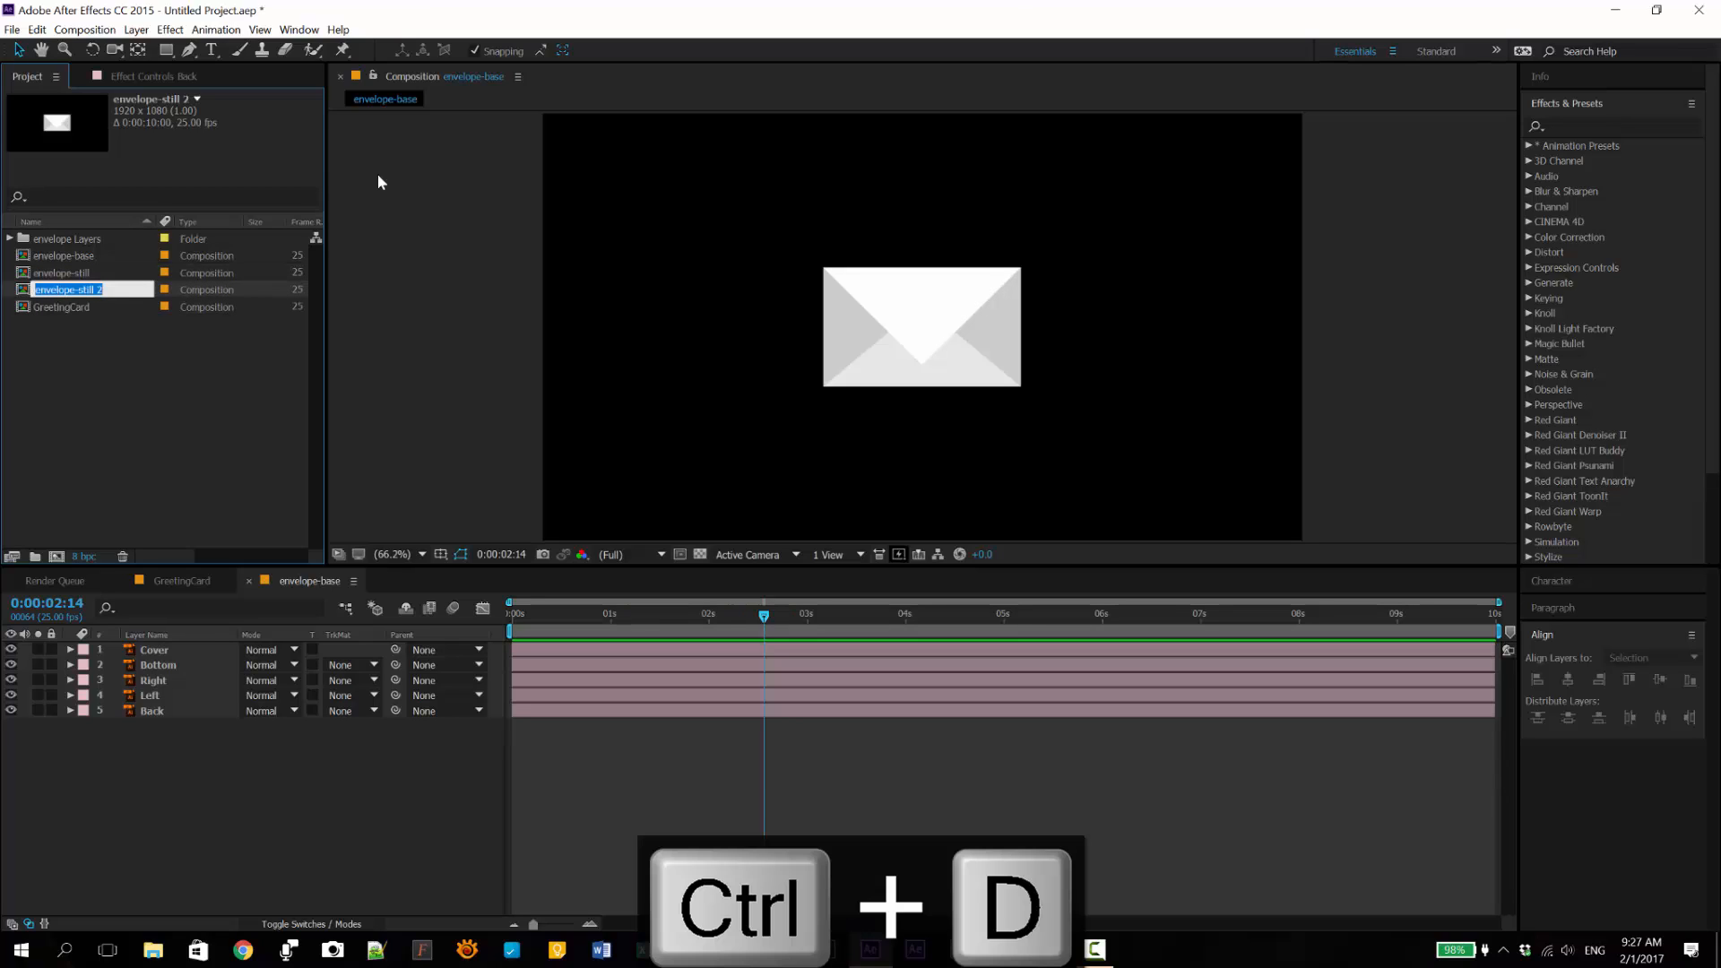
pyautogui.press('Right')
pyautogui.press('BackSpace')
pyautogui.press('BackSpace')
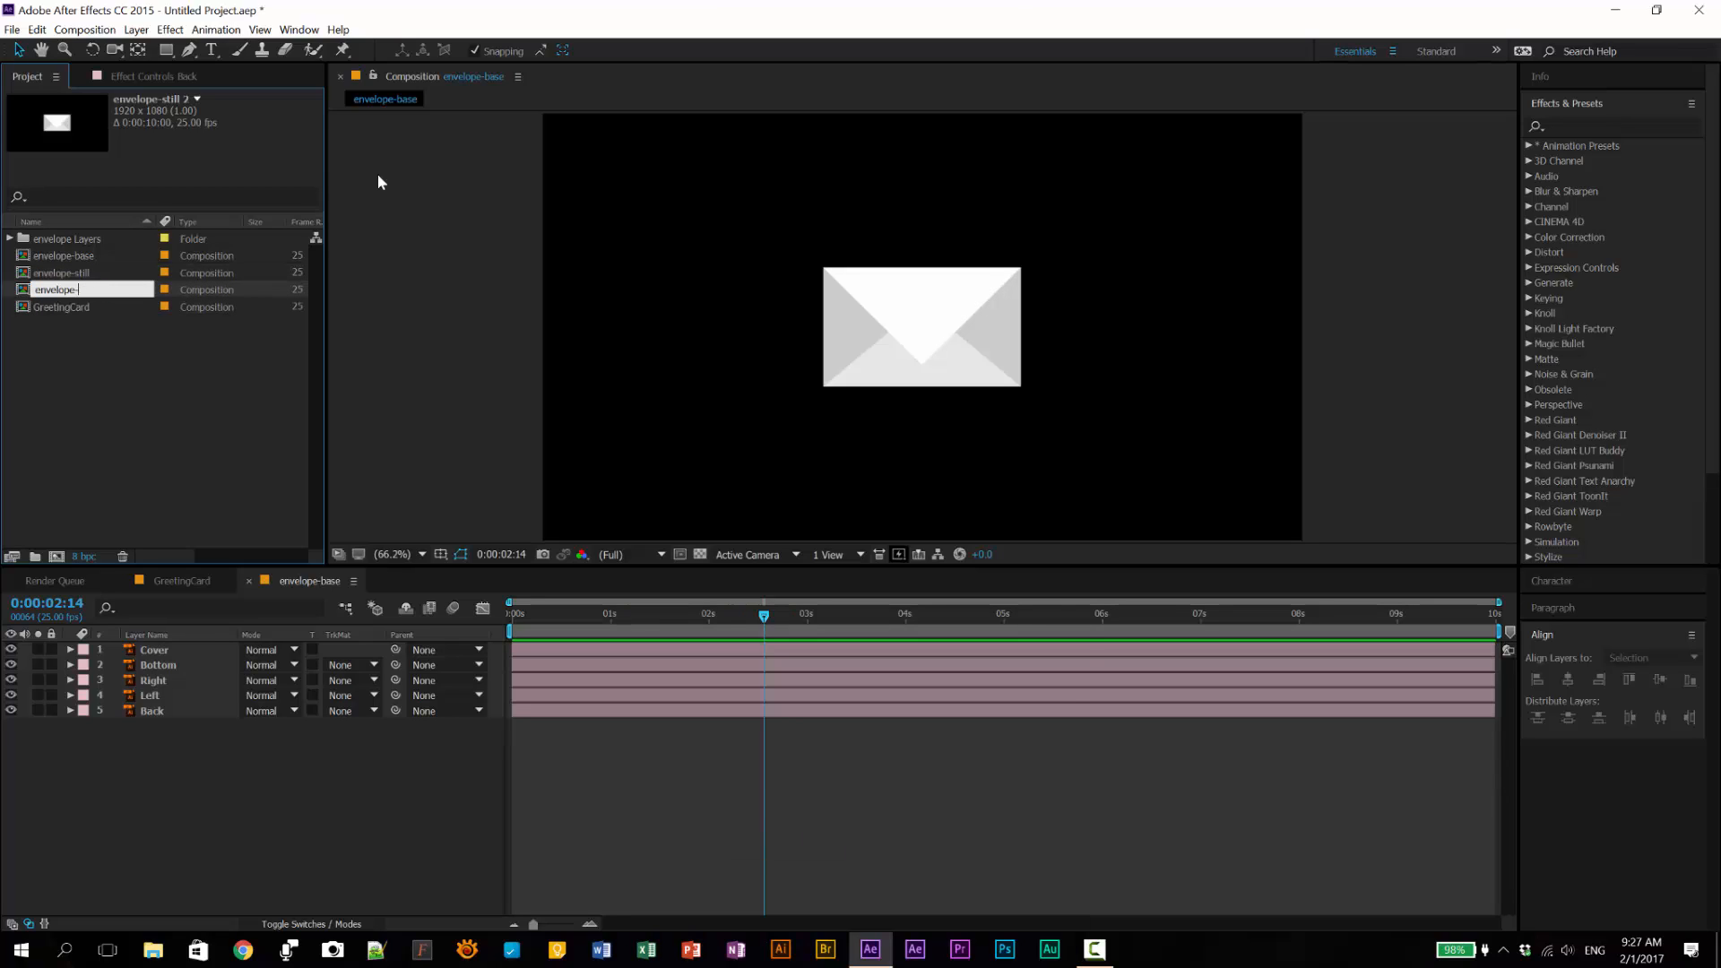
pyautogui.write('open')
pyautogui.press('Return')
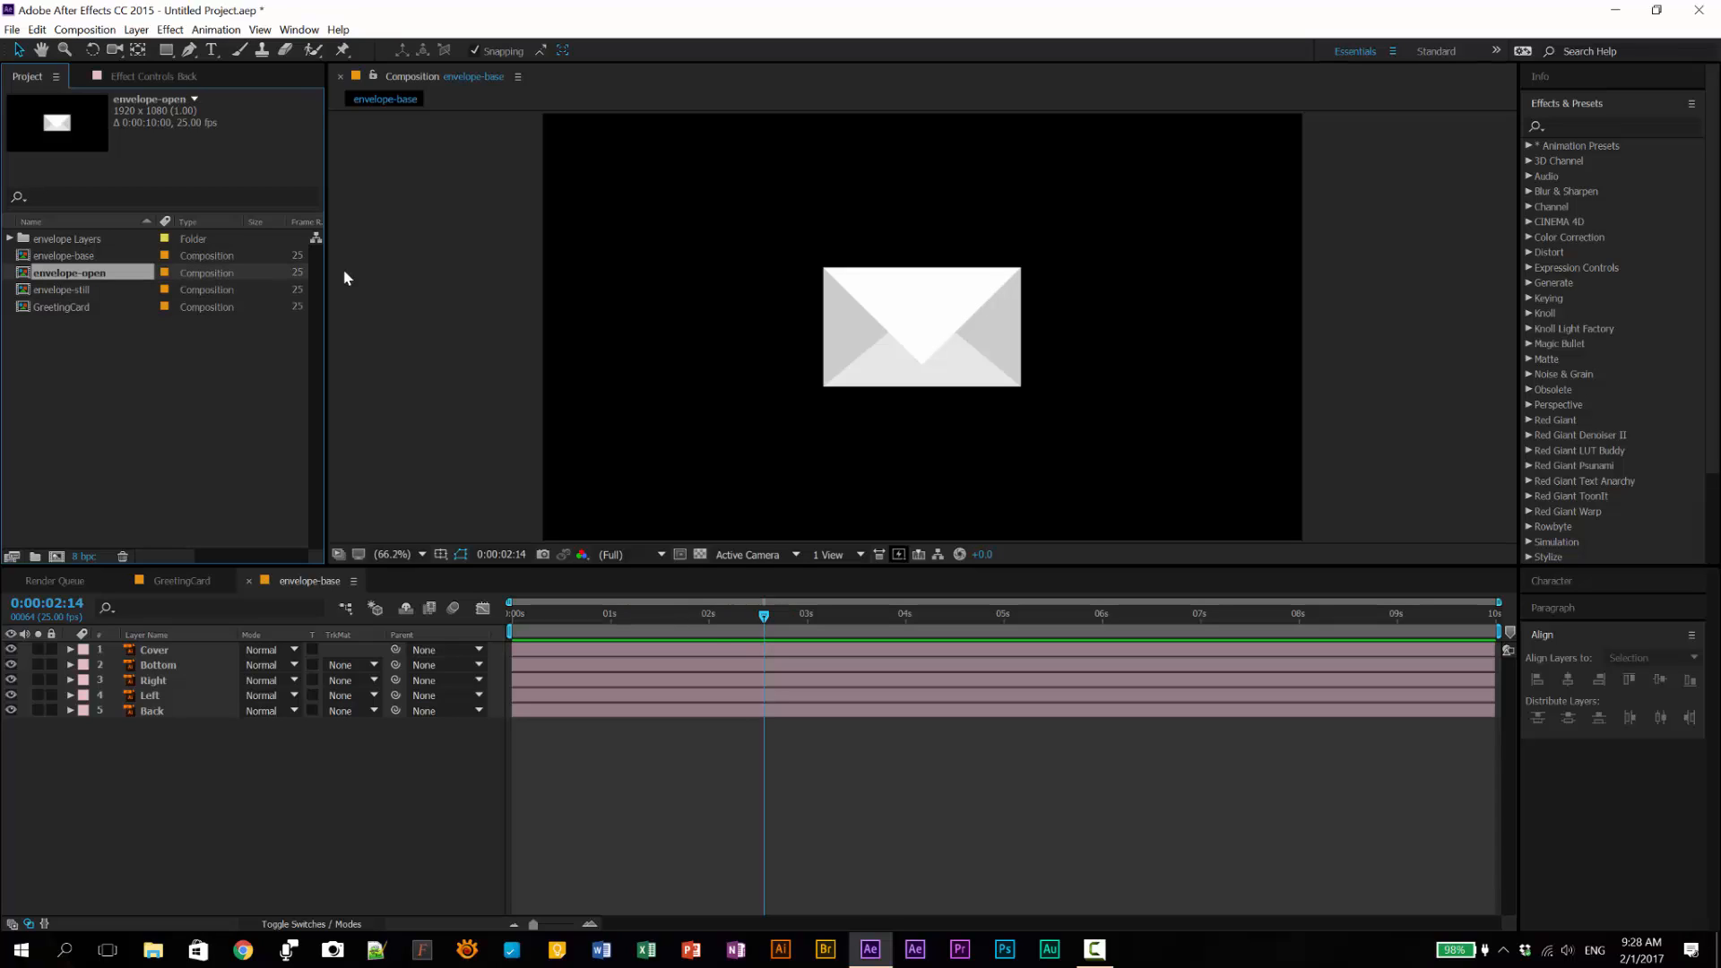
# Step: Open the envelope-open composition and move the Cover layer's anchor point to the middle of its top edge, with its Scale property shown
pyautogui.doubleClick(71, 278)
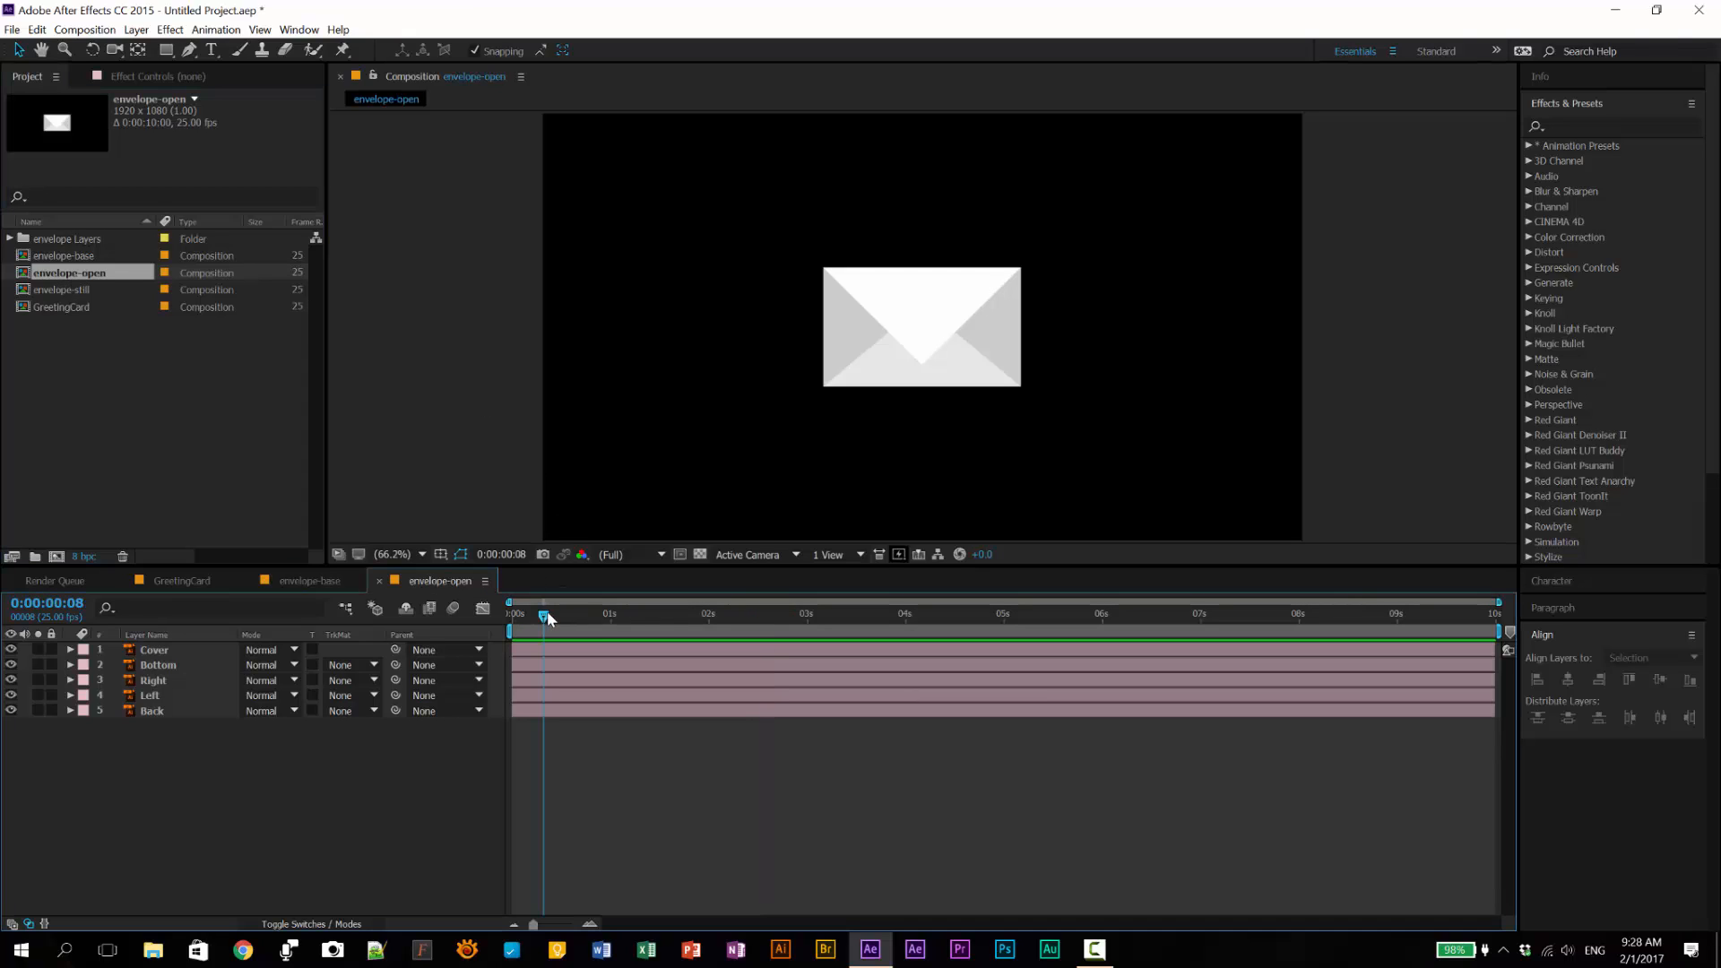
pyautogui.moveTo(544, 616); pyautogui.dragTo(491, 619)
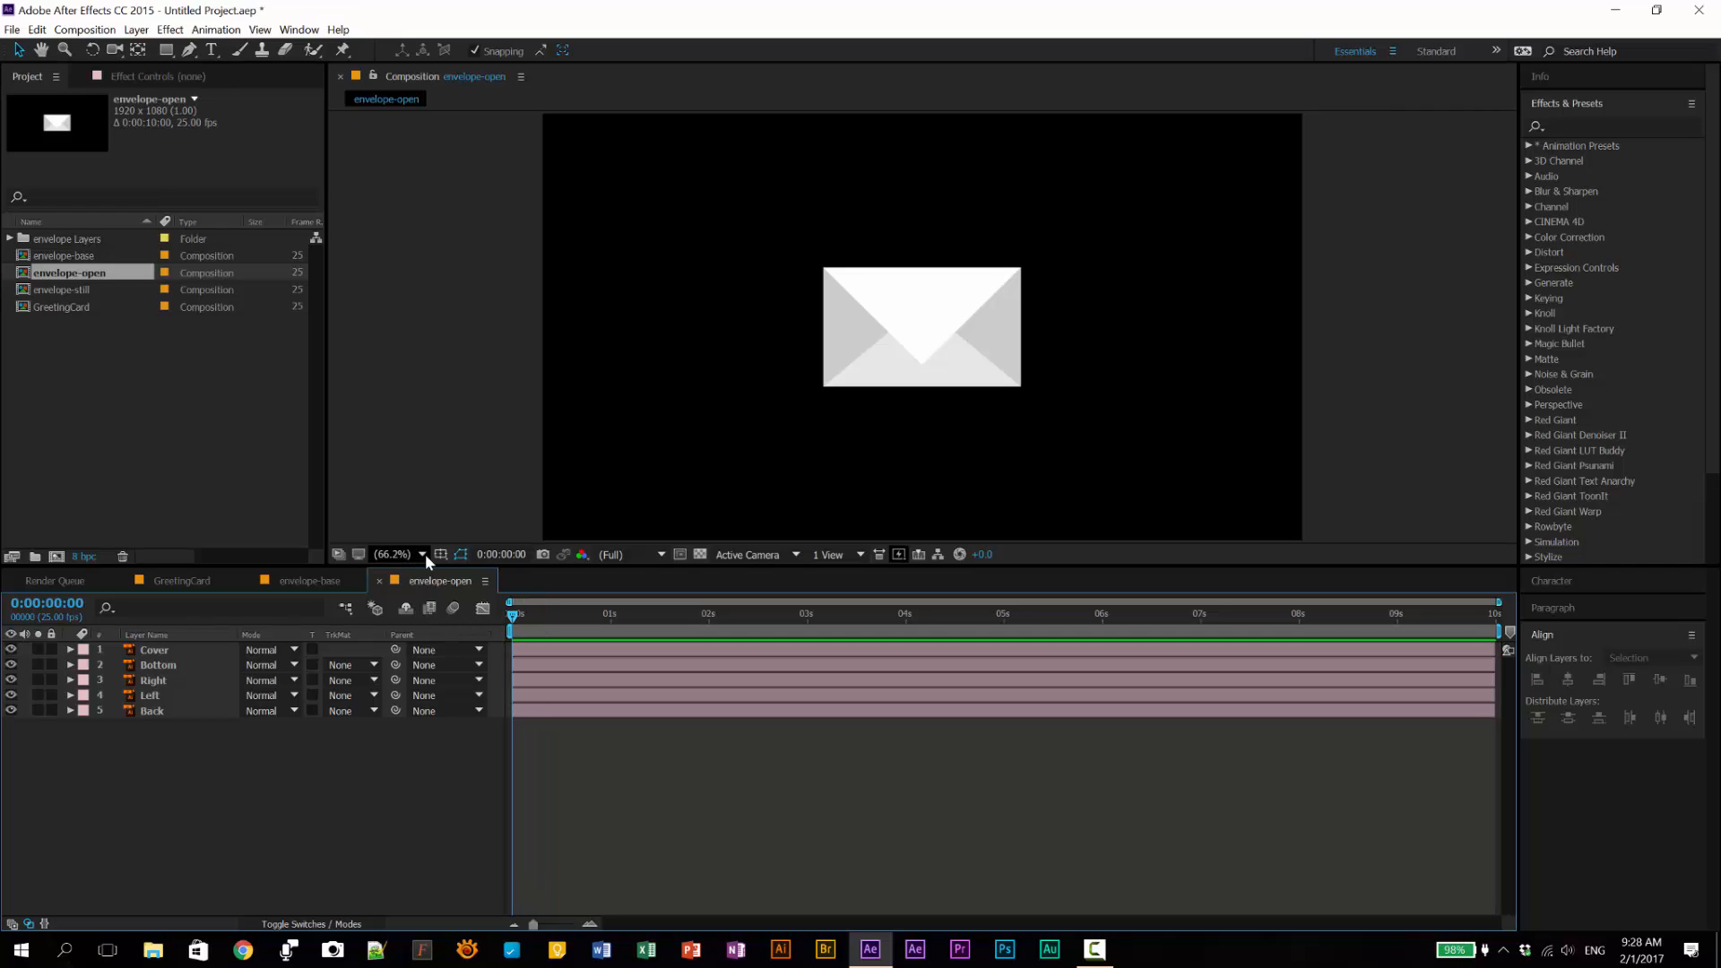
pyautogui.click(160, 650)
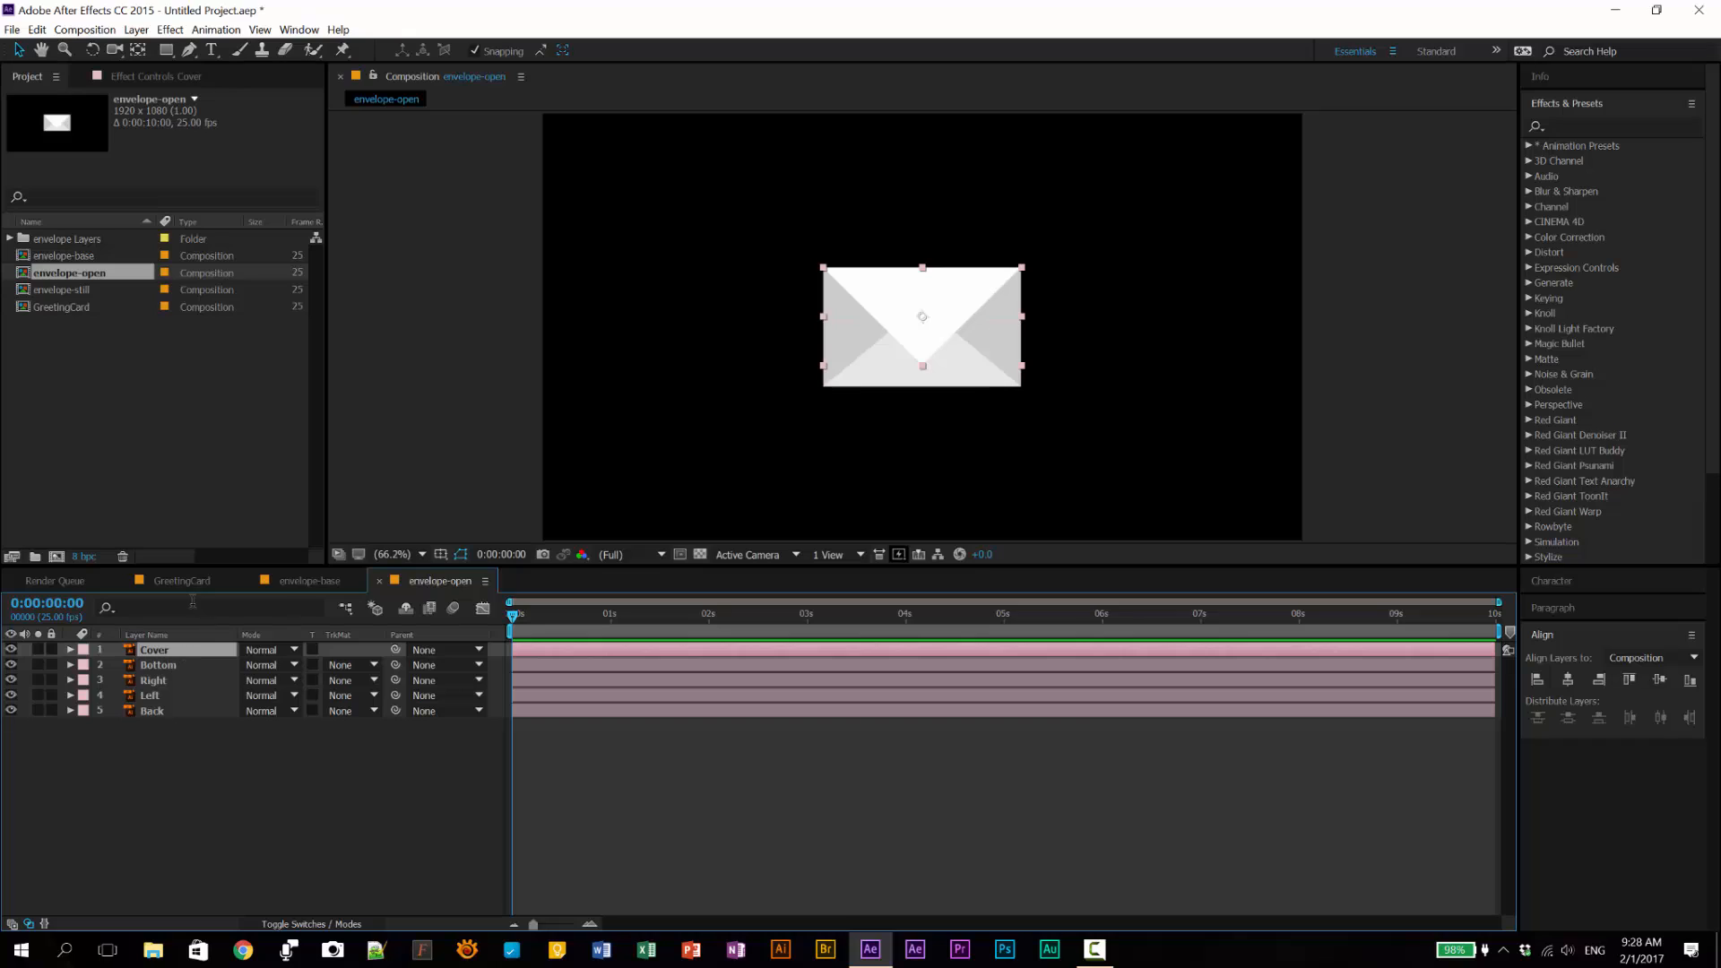
pyautogui.press('s')
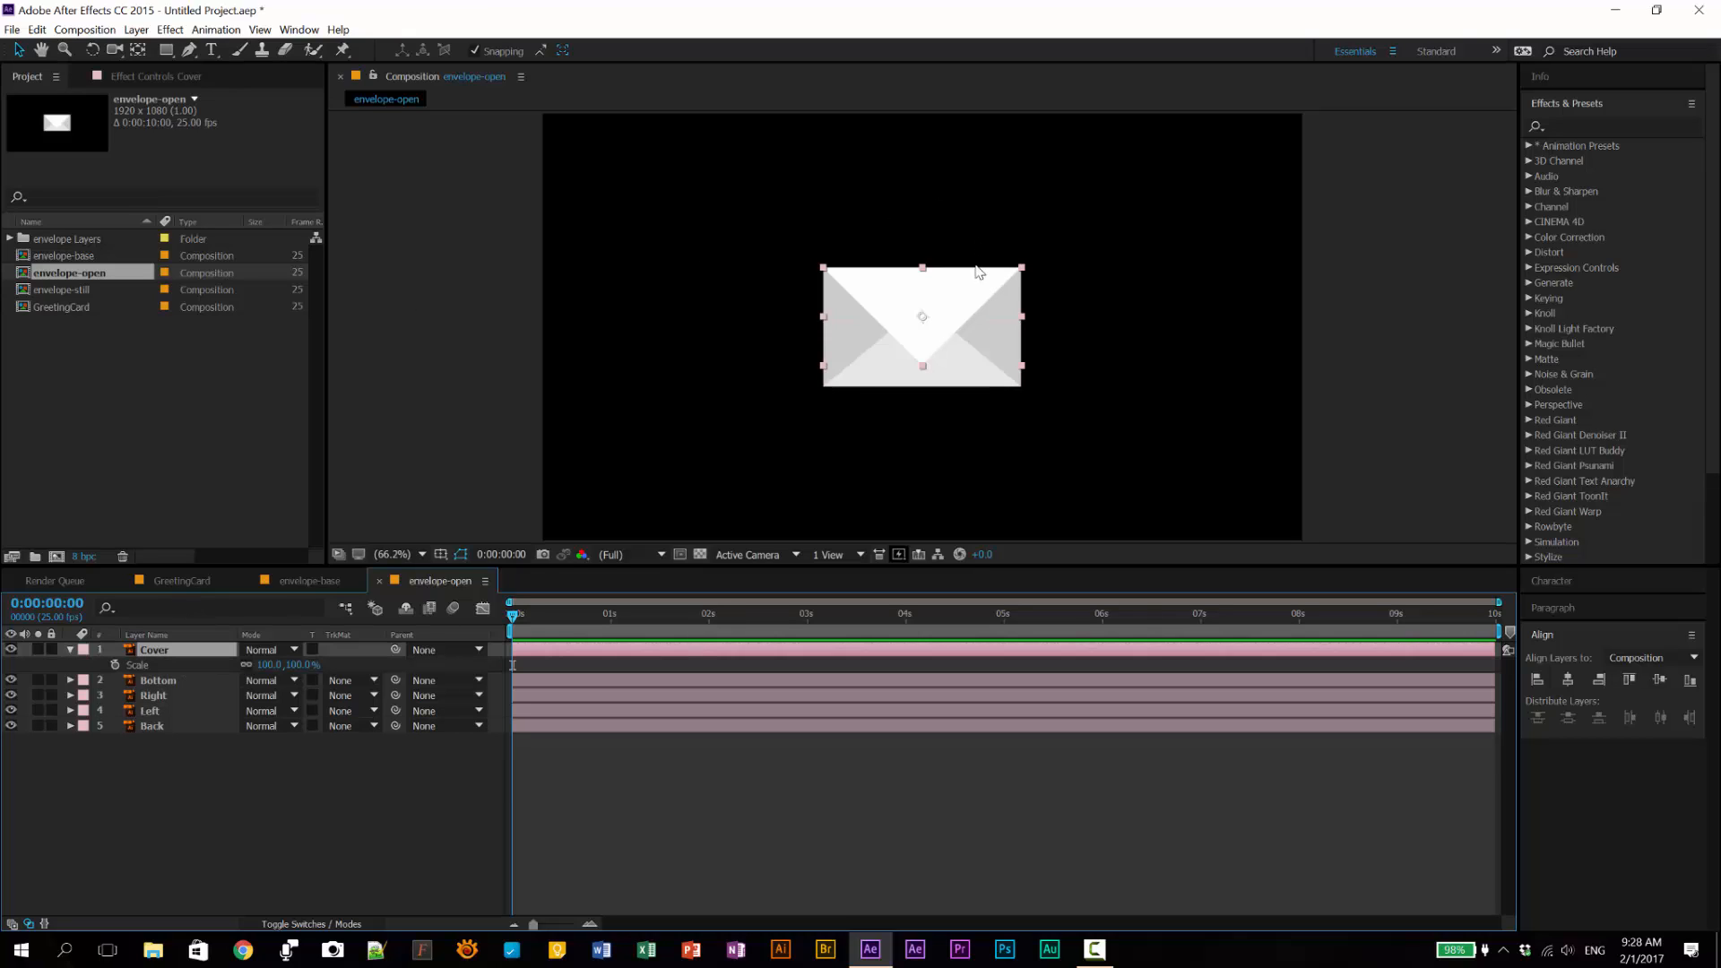
pyautogui.press('y')
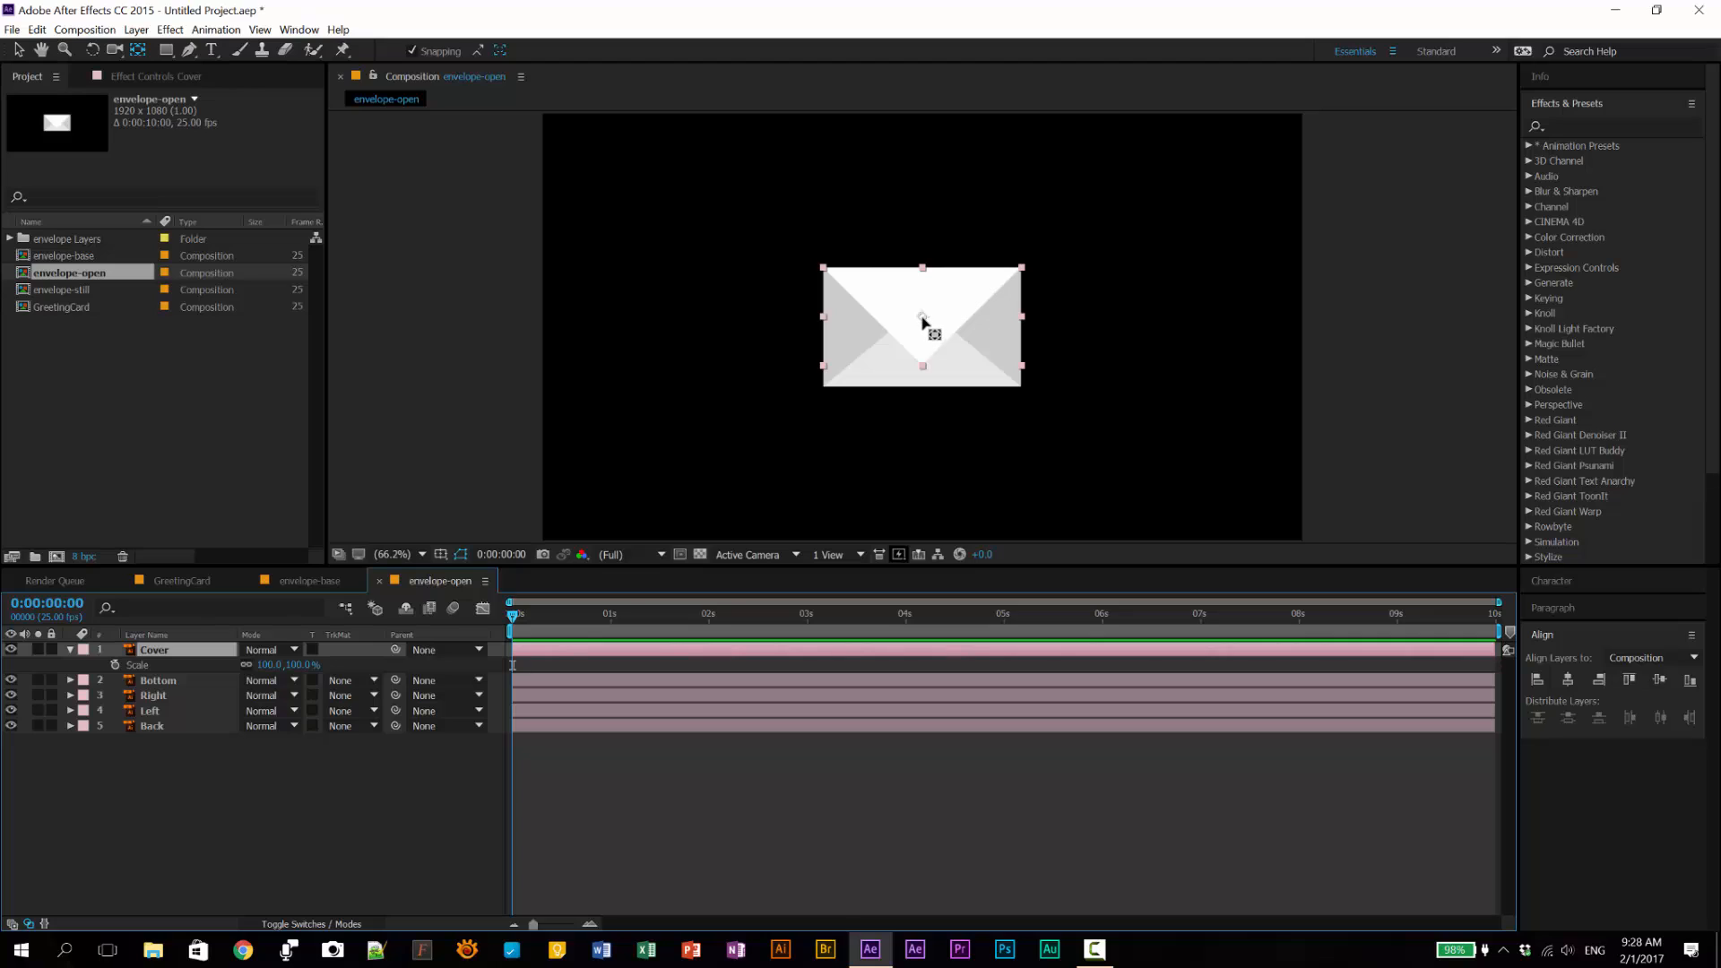
pyautogui.moveTo(923, 318); pyautogui.dragTo(923, 265)
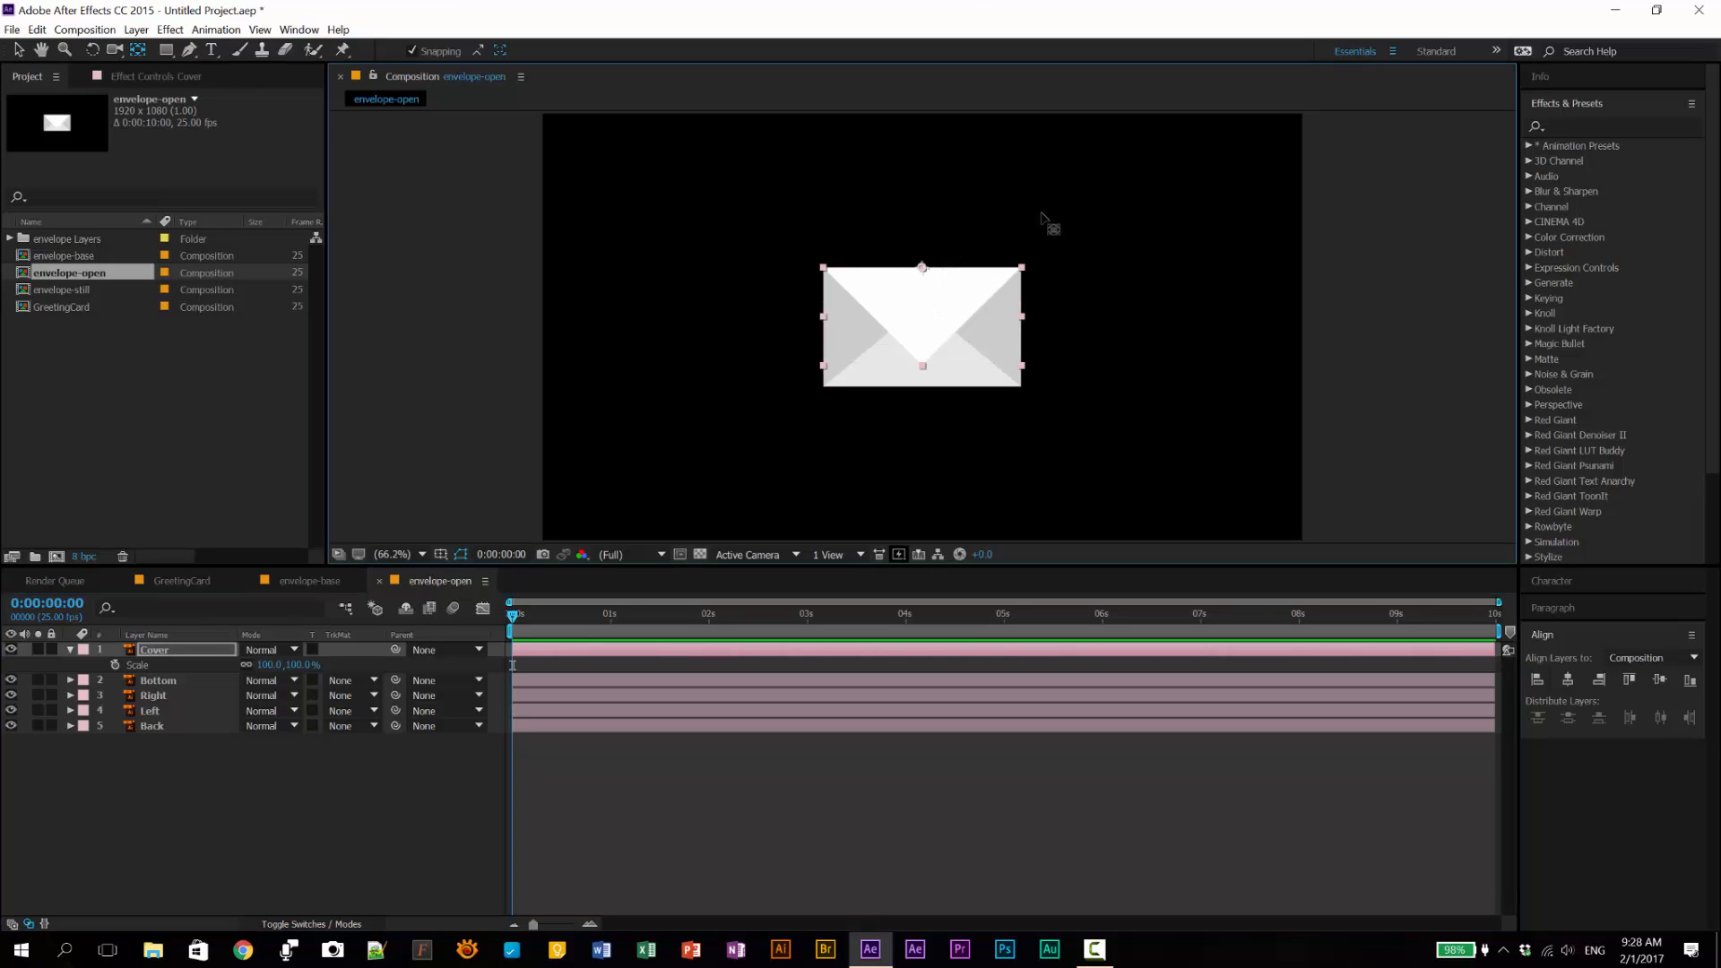
# Step: Keyframe the Cover's Scale at the first frame, then unlink its proportions and set the vertical scale to -100% at frame 10
pyautogui.click(134, 665)
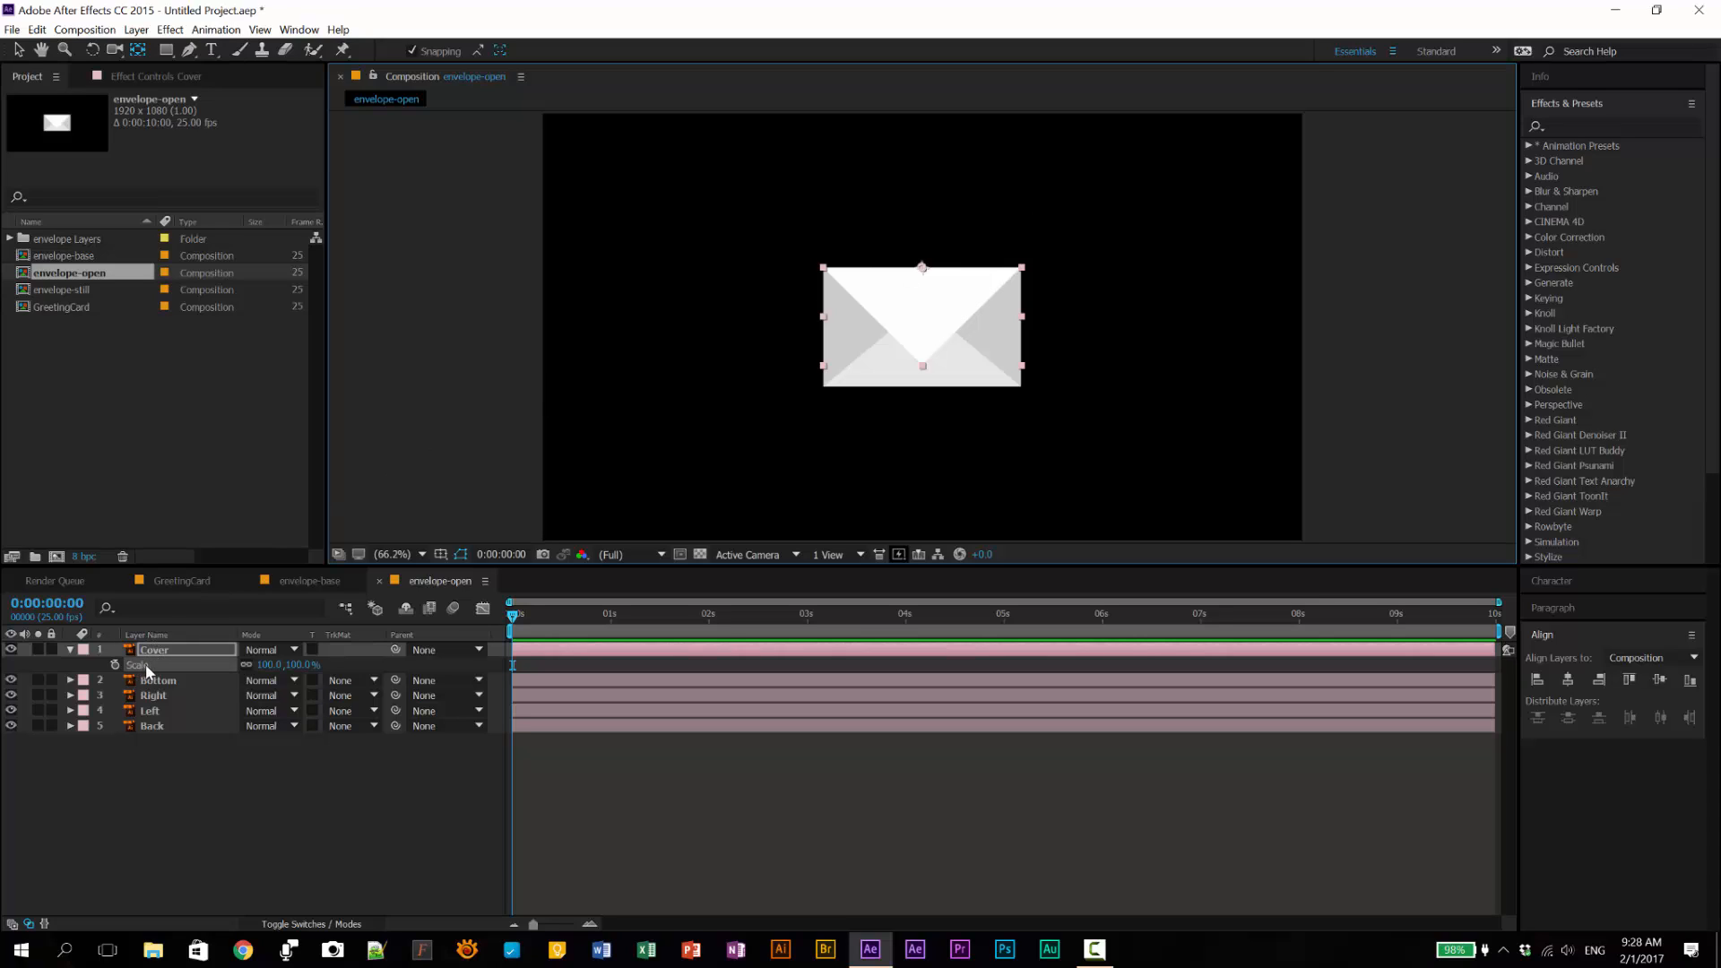
pyautogui.click(115, 664)
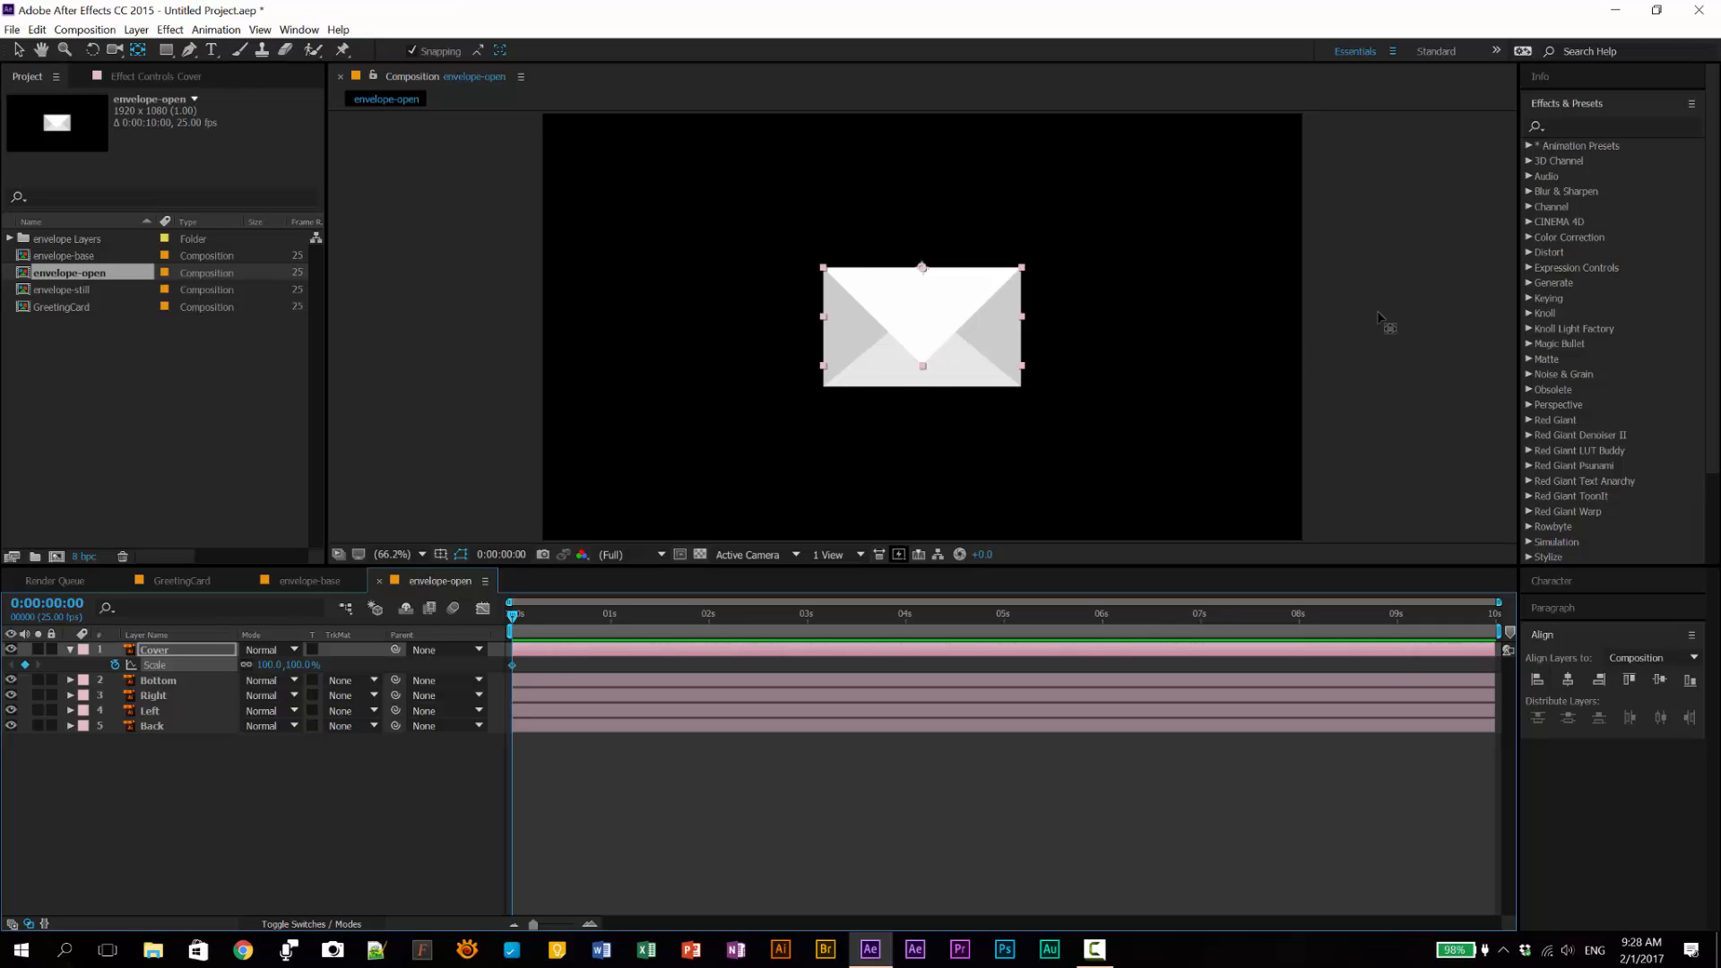
pyautogui.hotkey('shift', 'pagedown')
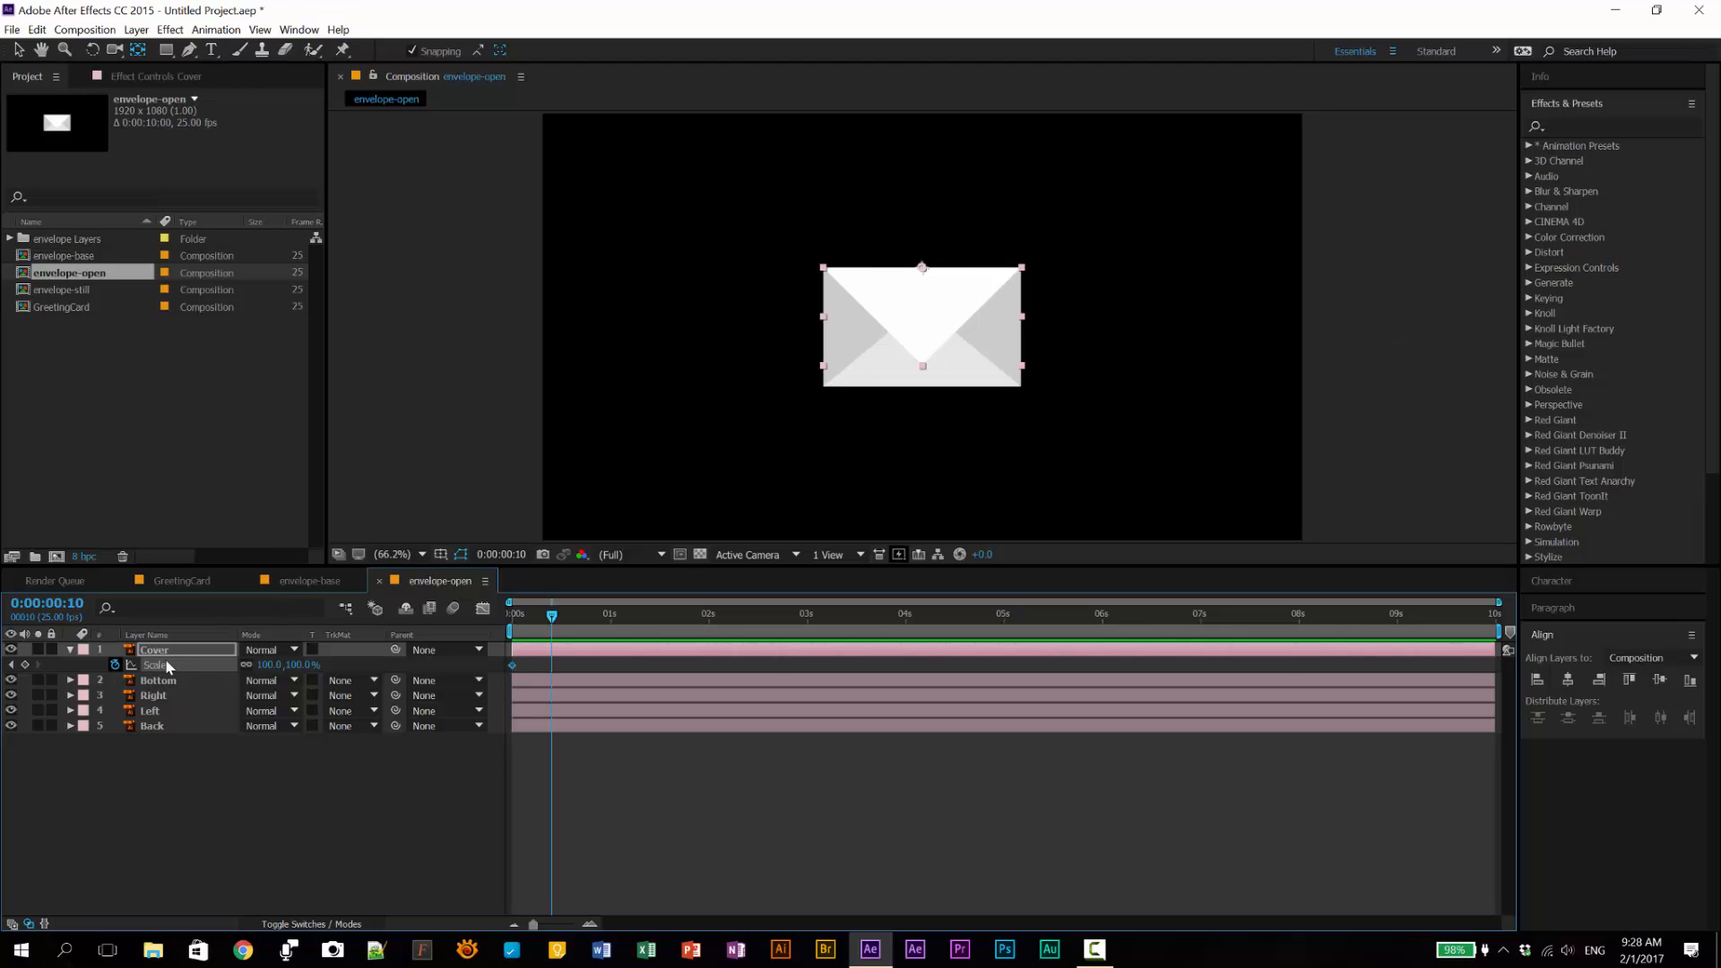
pyautogui.click(247, 665)
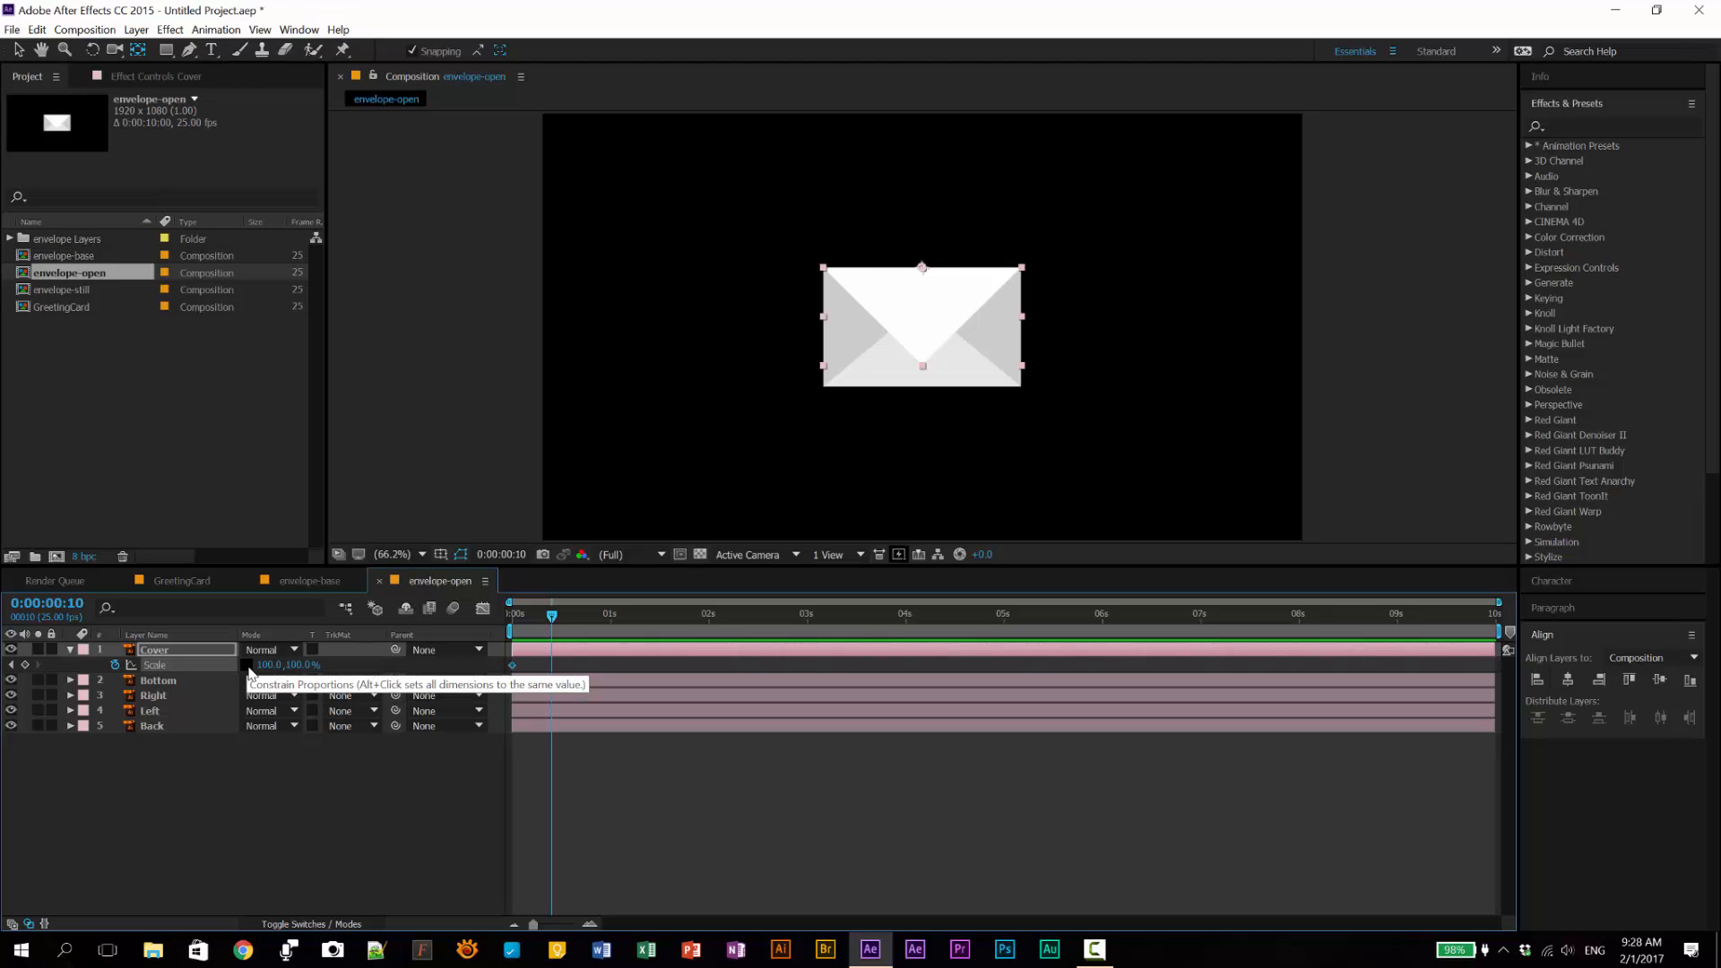
pyautogui.click(299, 664)
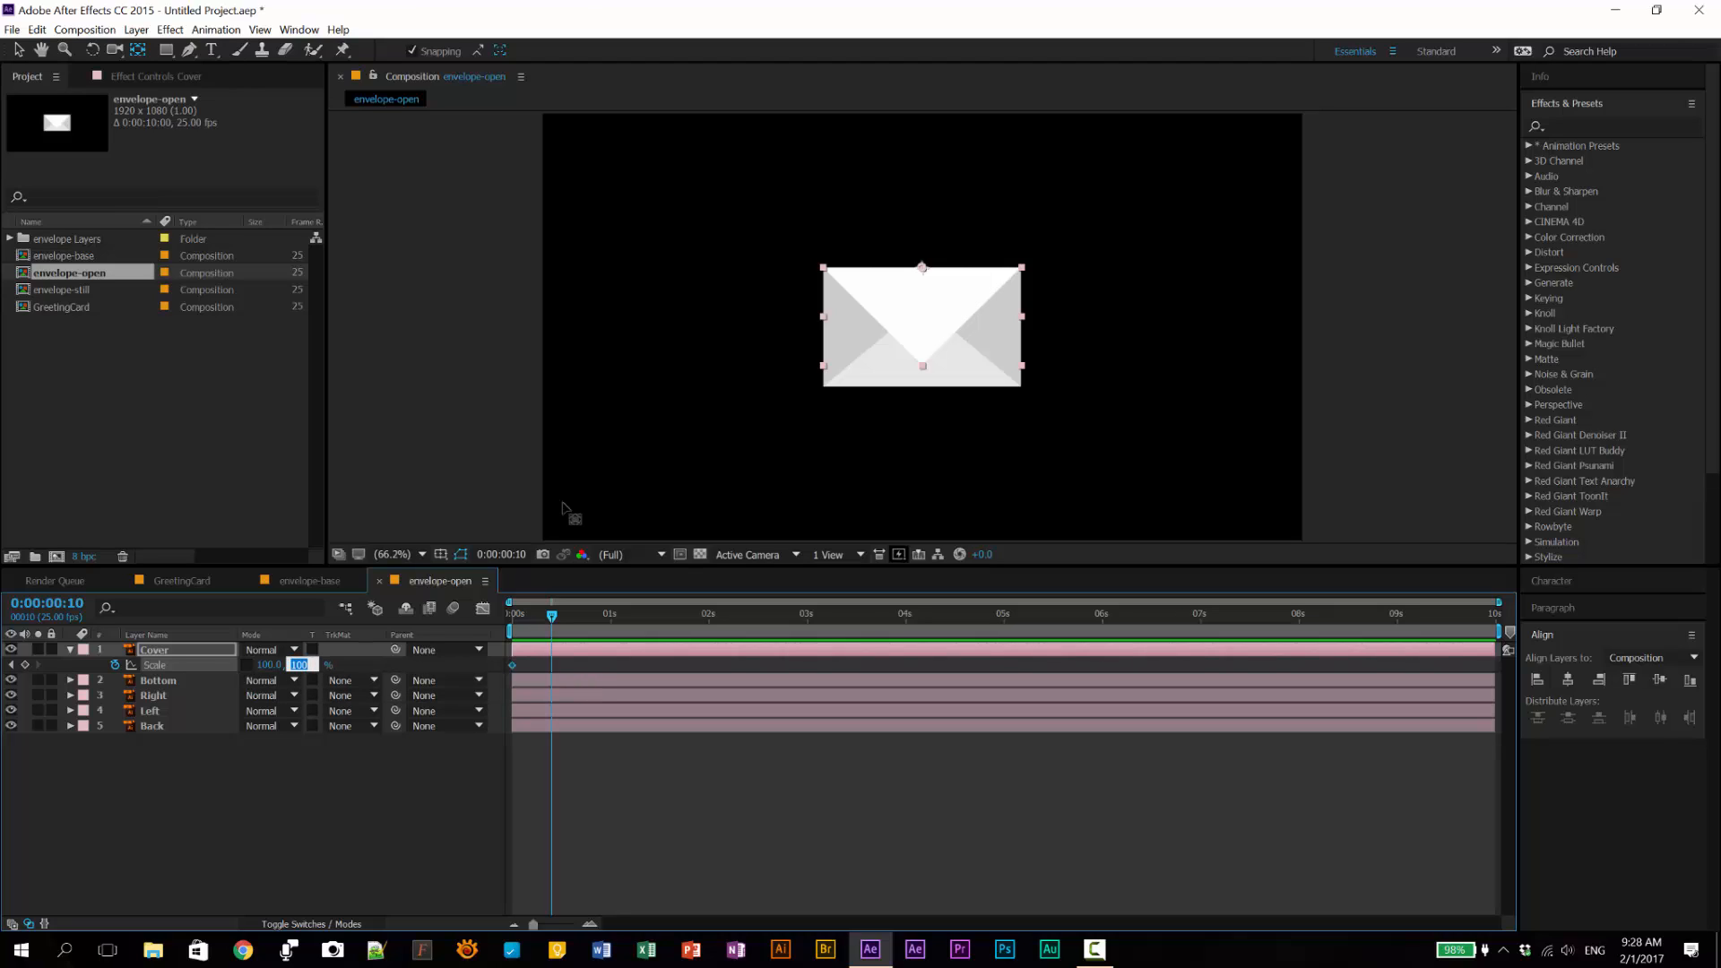
pyautogui.write('-1')
pyautogui.press('Return')
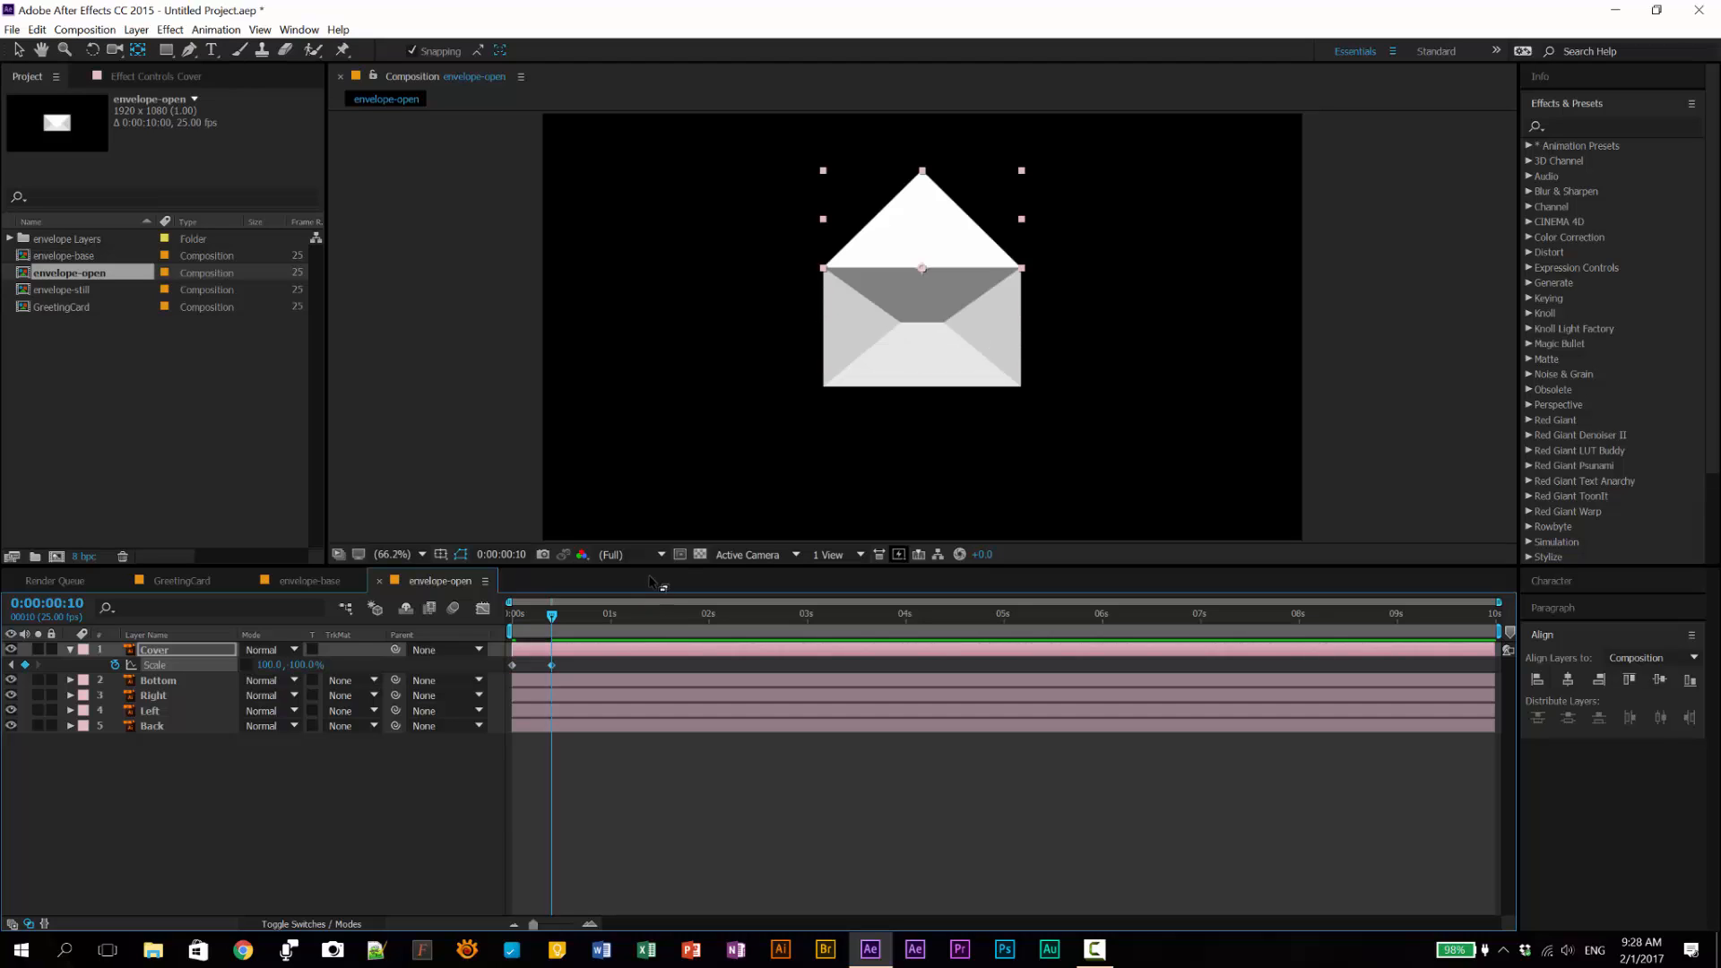
# Step: Scrub through the flap opening, apply Easy Ease to the Cover's Scale keyframes and show their curves in the graph editor
pyautogui.moveTo(549, 616); pyautogui.dragTo(490, 671)
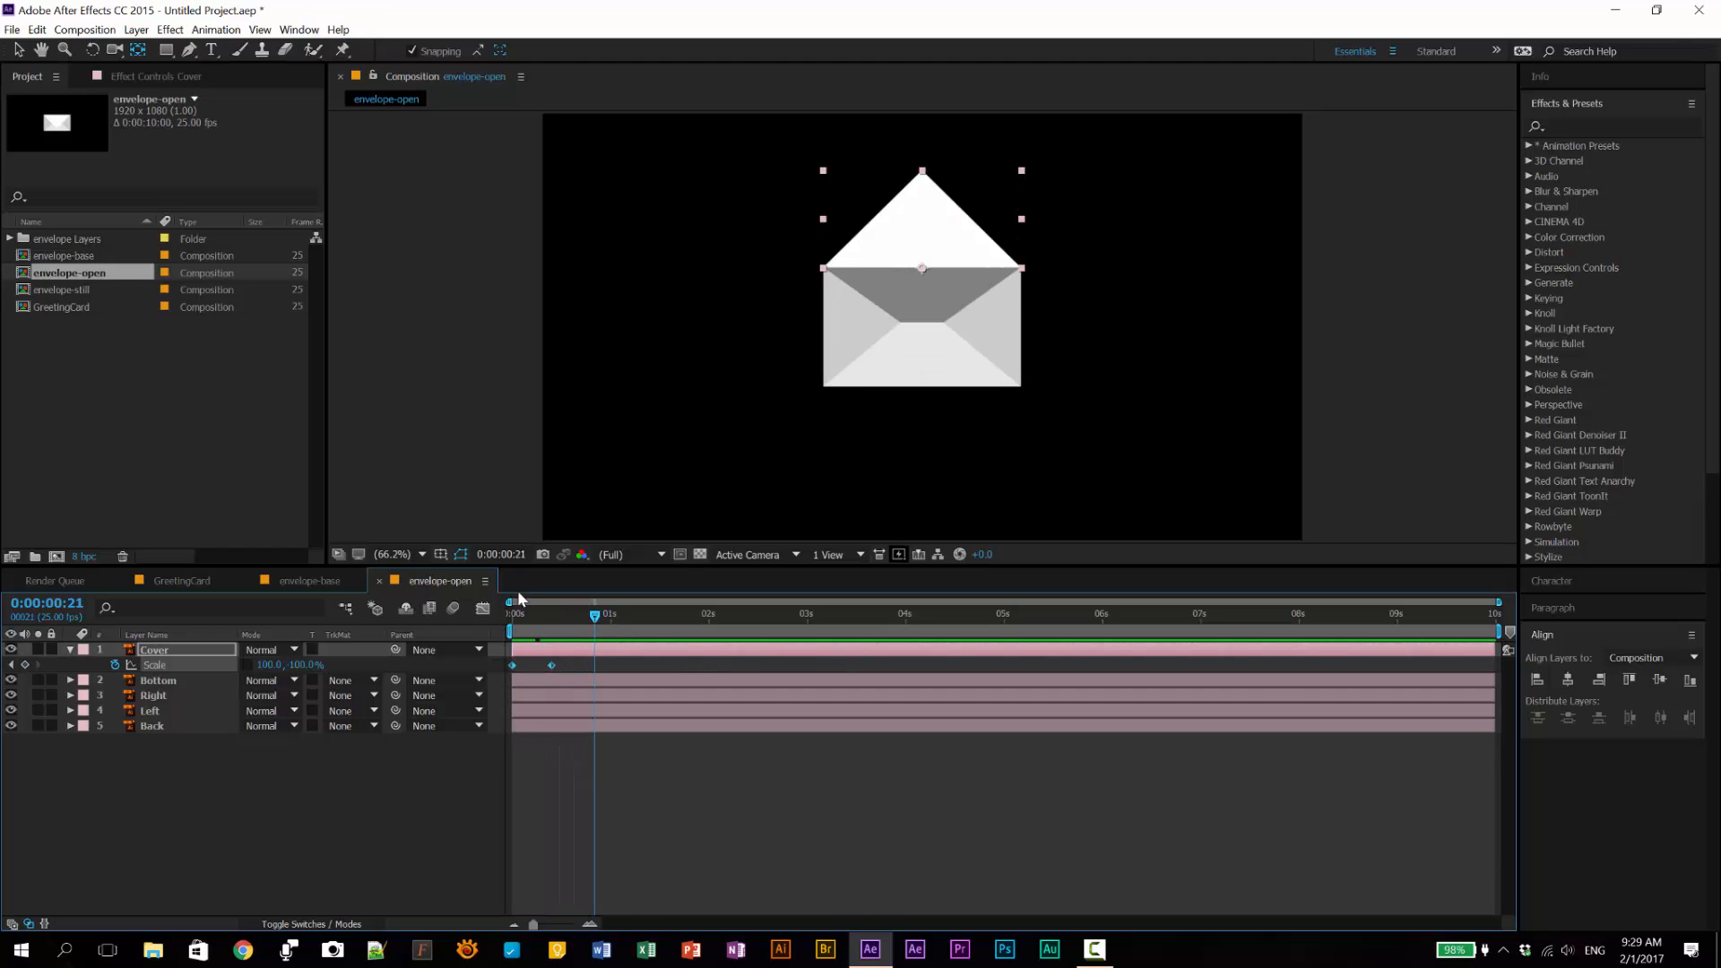
pyautogui.press('F9')
pyautogui.click(484, 610)
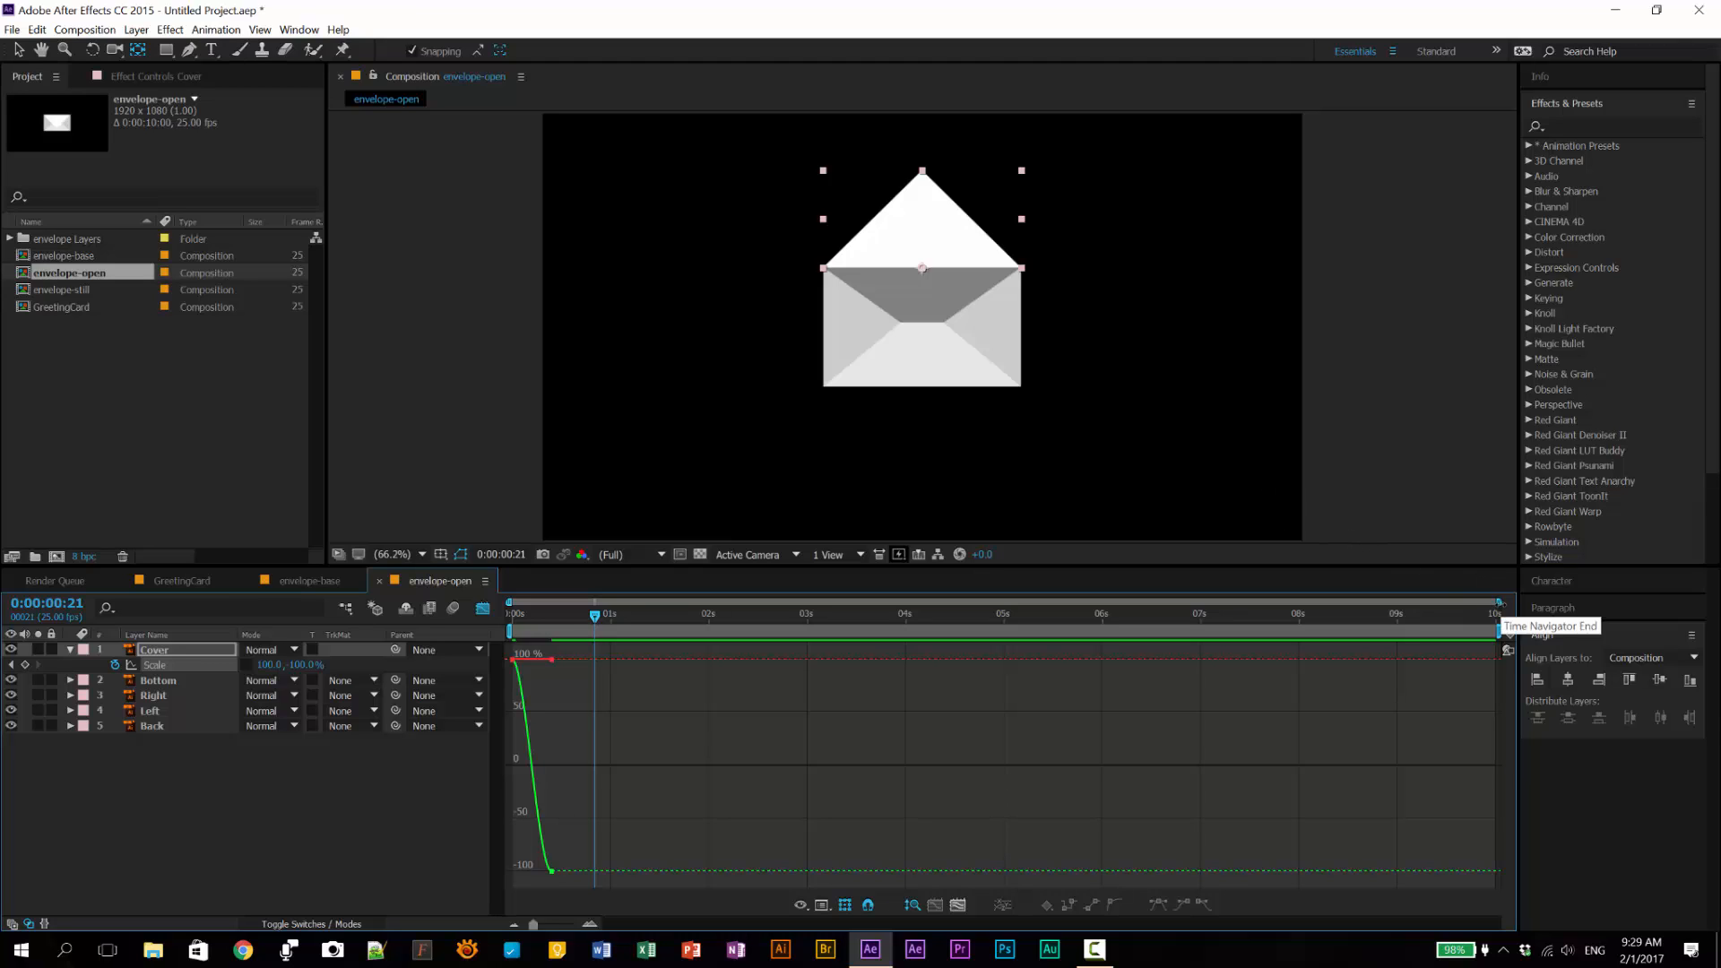
# Step: Zoom the timeline in on the Scale curves, end the work area at about one second and scrub through the flap opening
pyautogui.moveTo(1499, 602); pyautogui.dragTo(1185, 653)
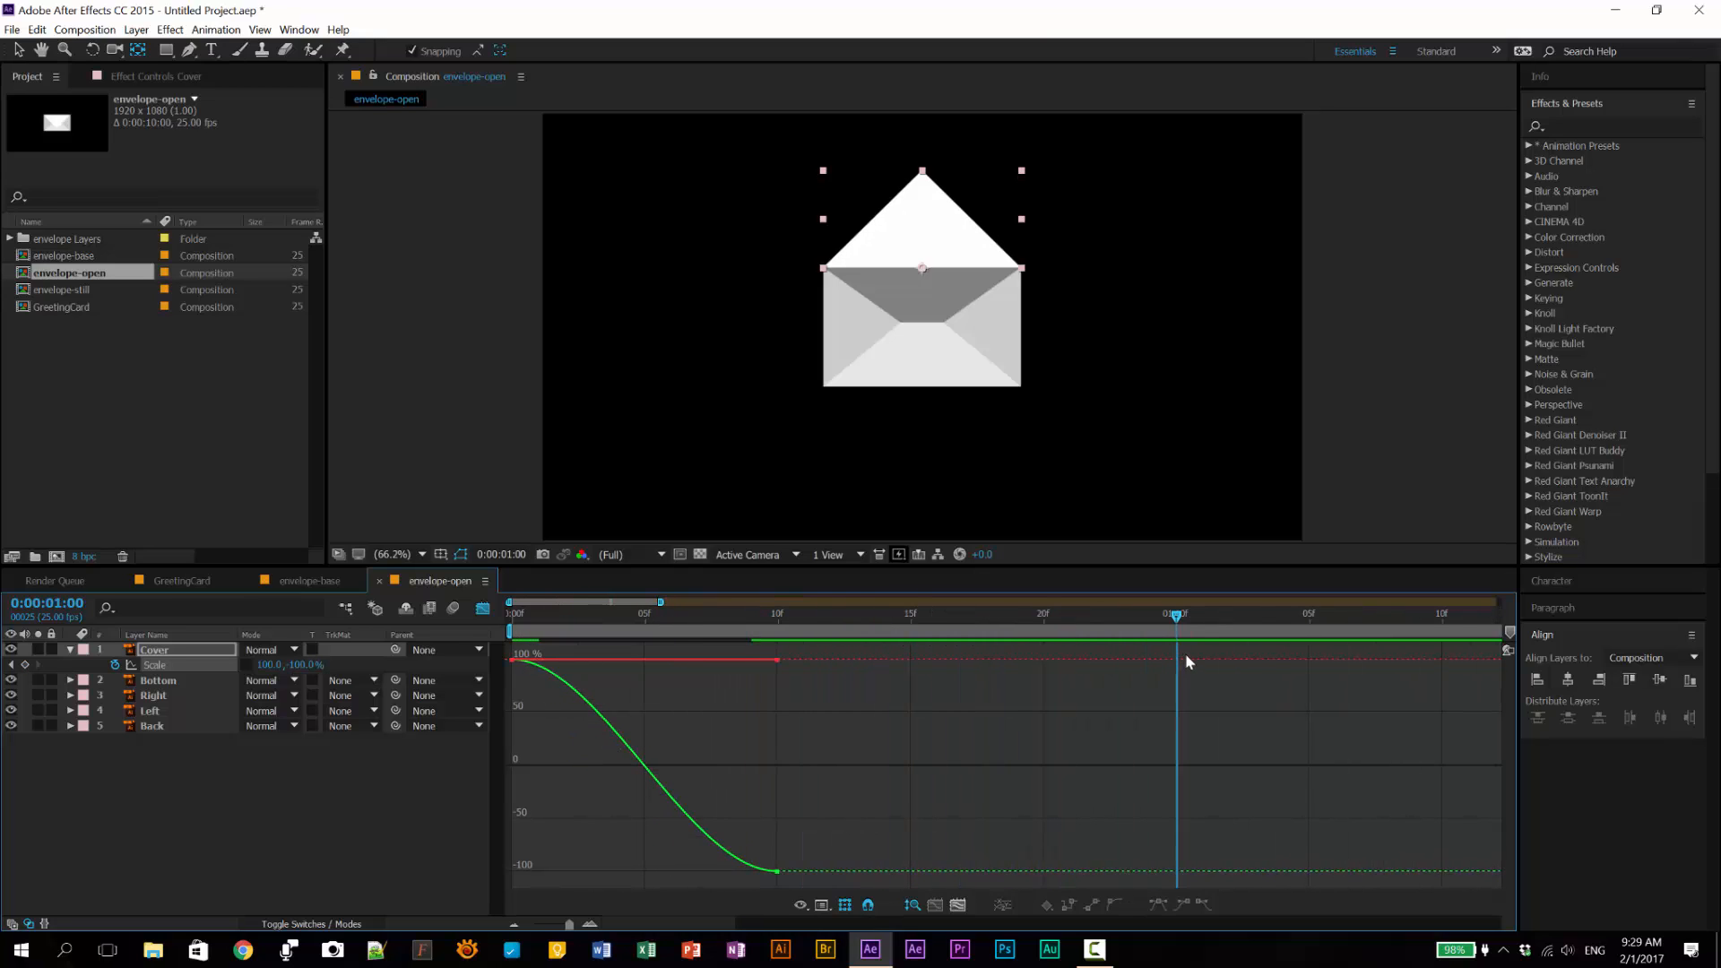
pyautogui.press('n')
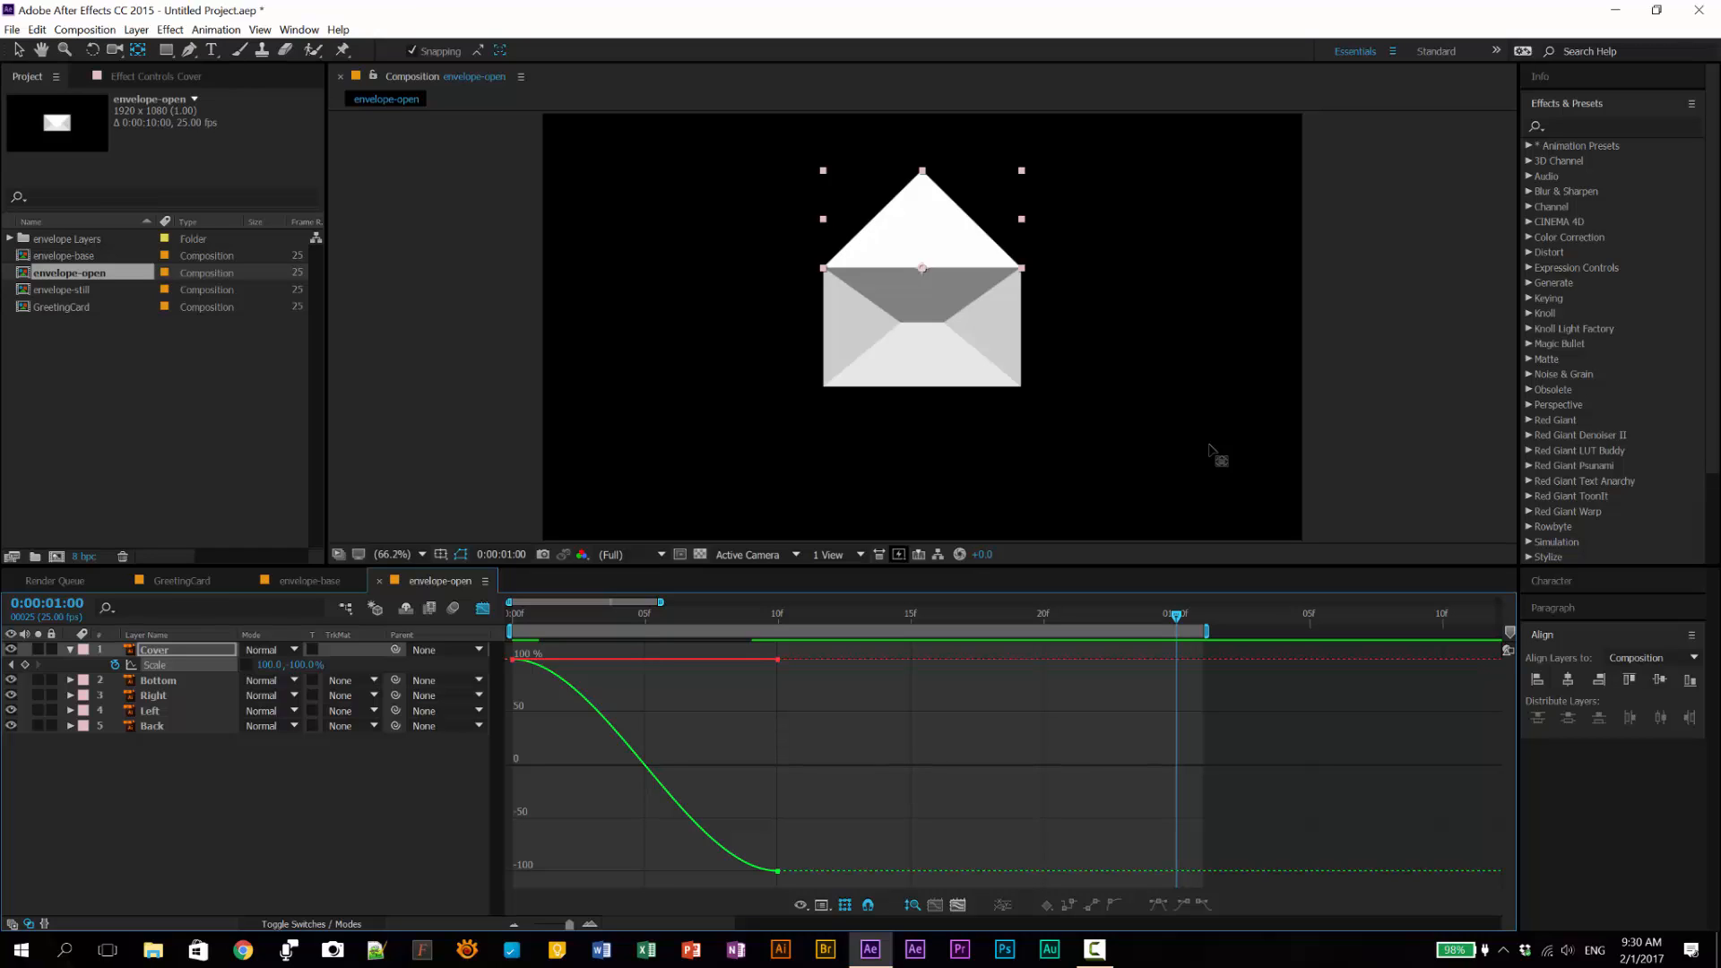
pyautogui.click(523, 617)
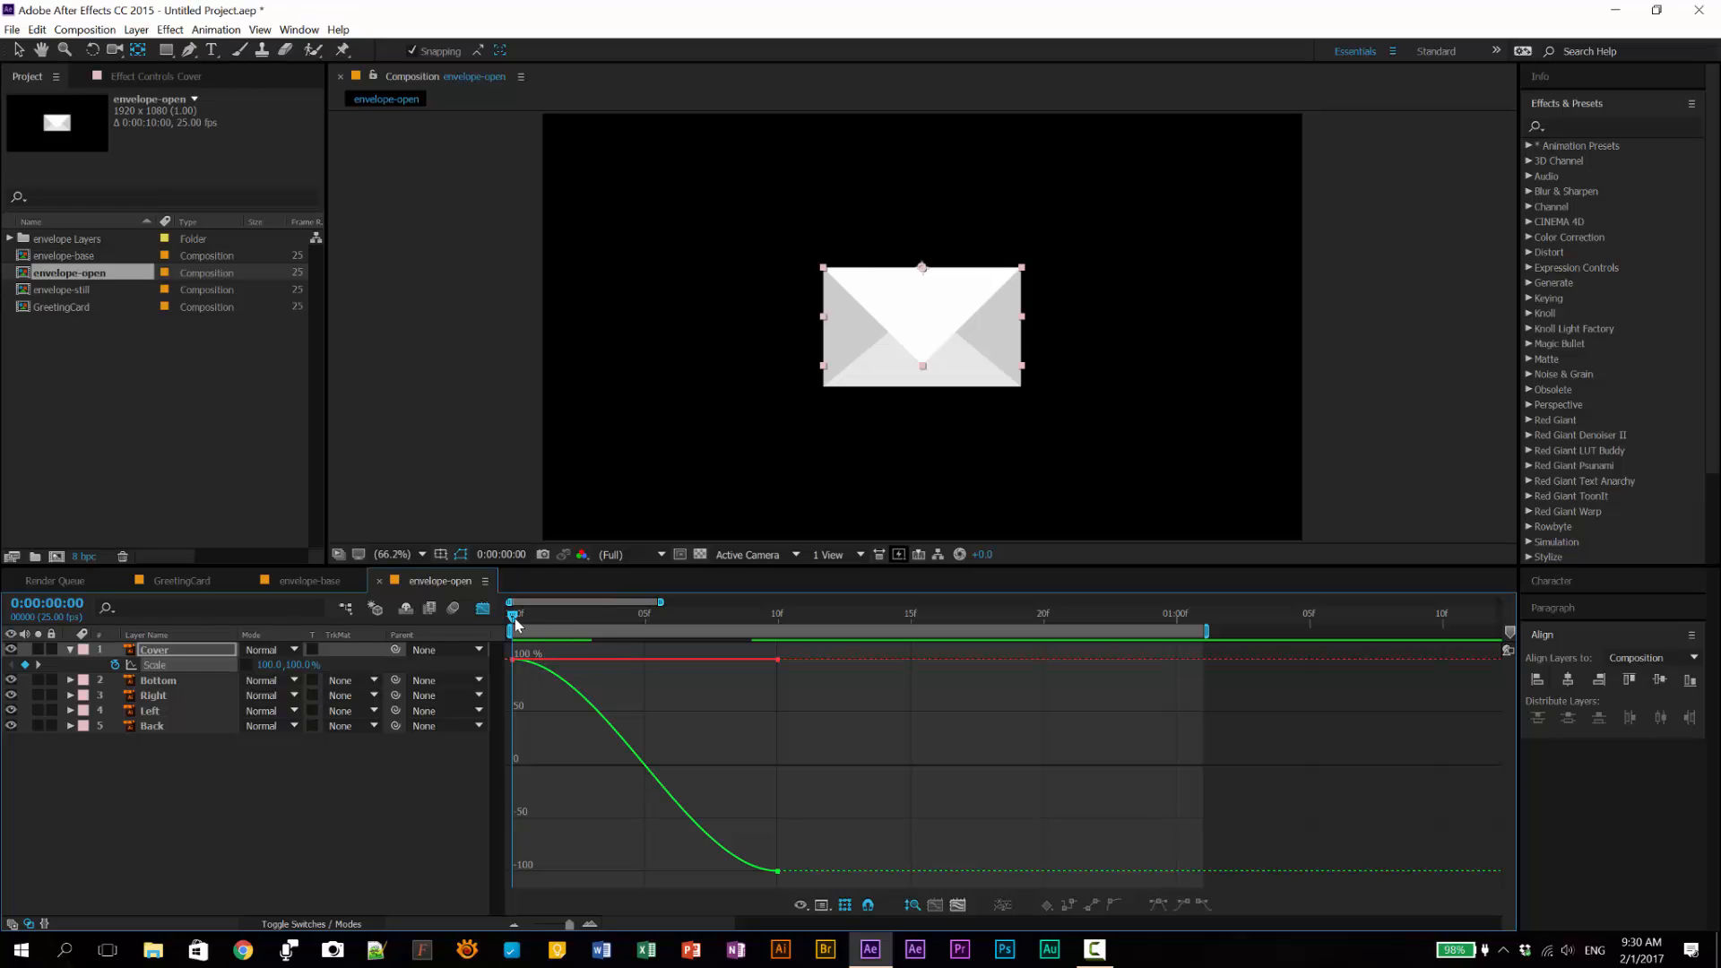
pyautogui.moveTo(514, 616); pyautogui.dragTo(782, 660)
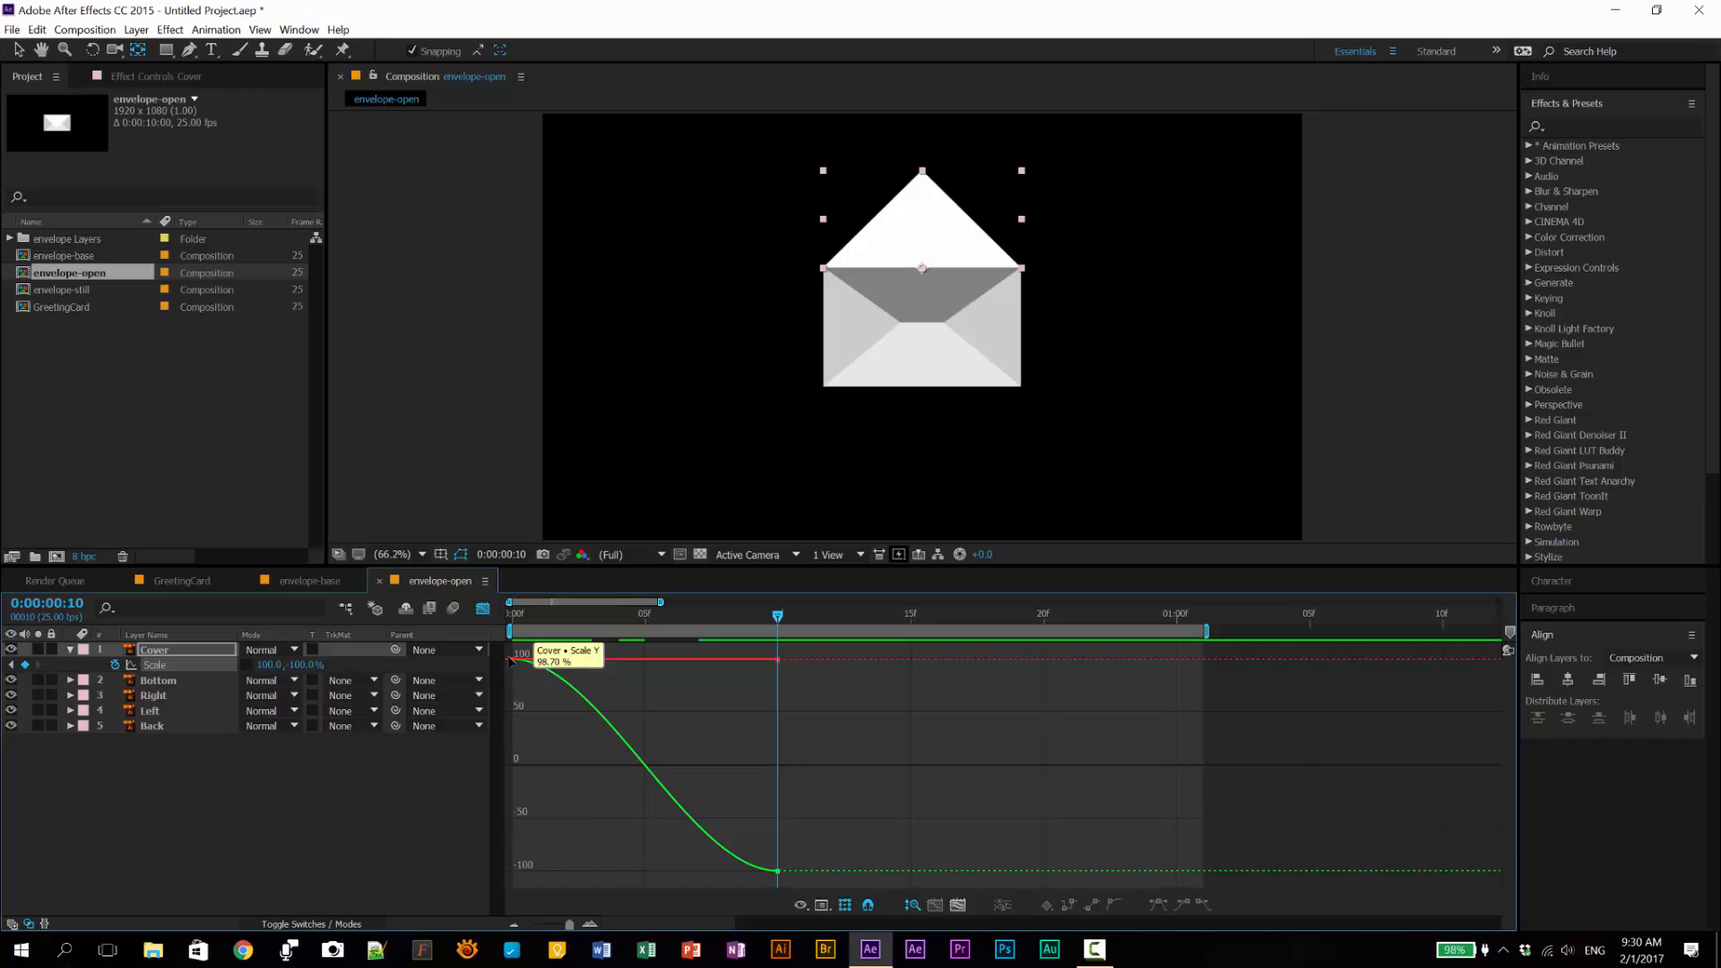
# Step: Lengthen the incoming ease handle of the vertical Scale's final keyframe to about frame 2 so the flap settles slowly
pyautogui.moveTo(522, 665)
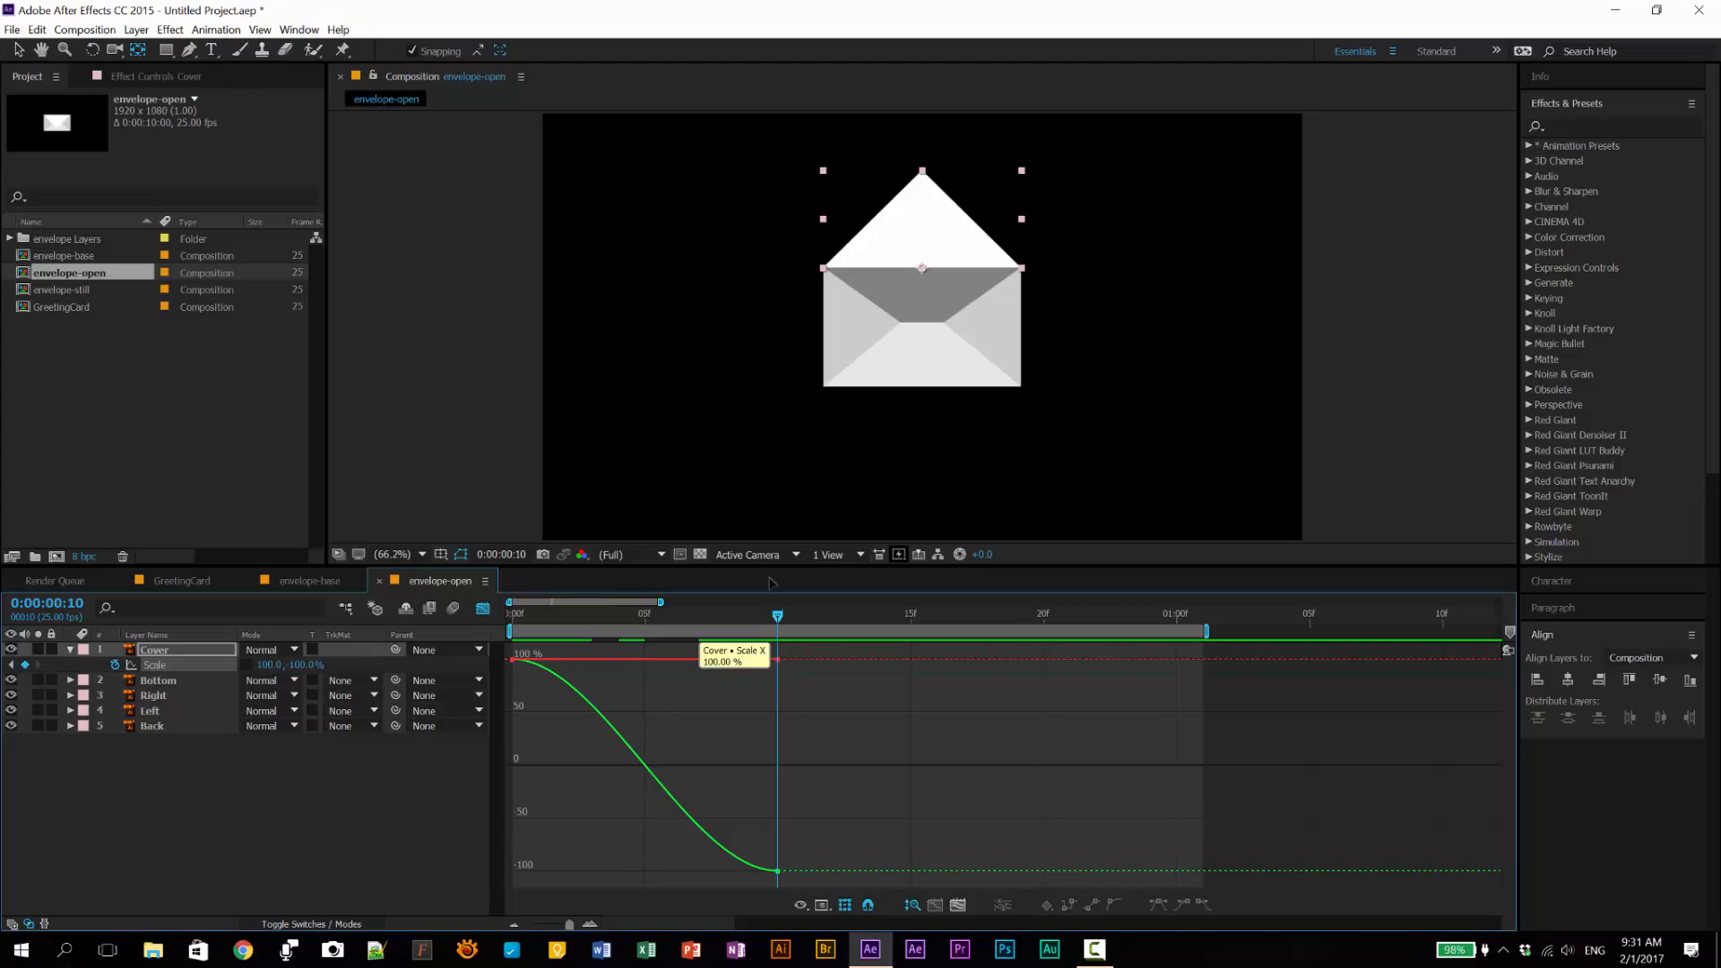
pyautogui.moveTo(569, 690)
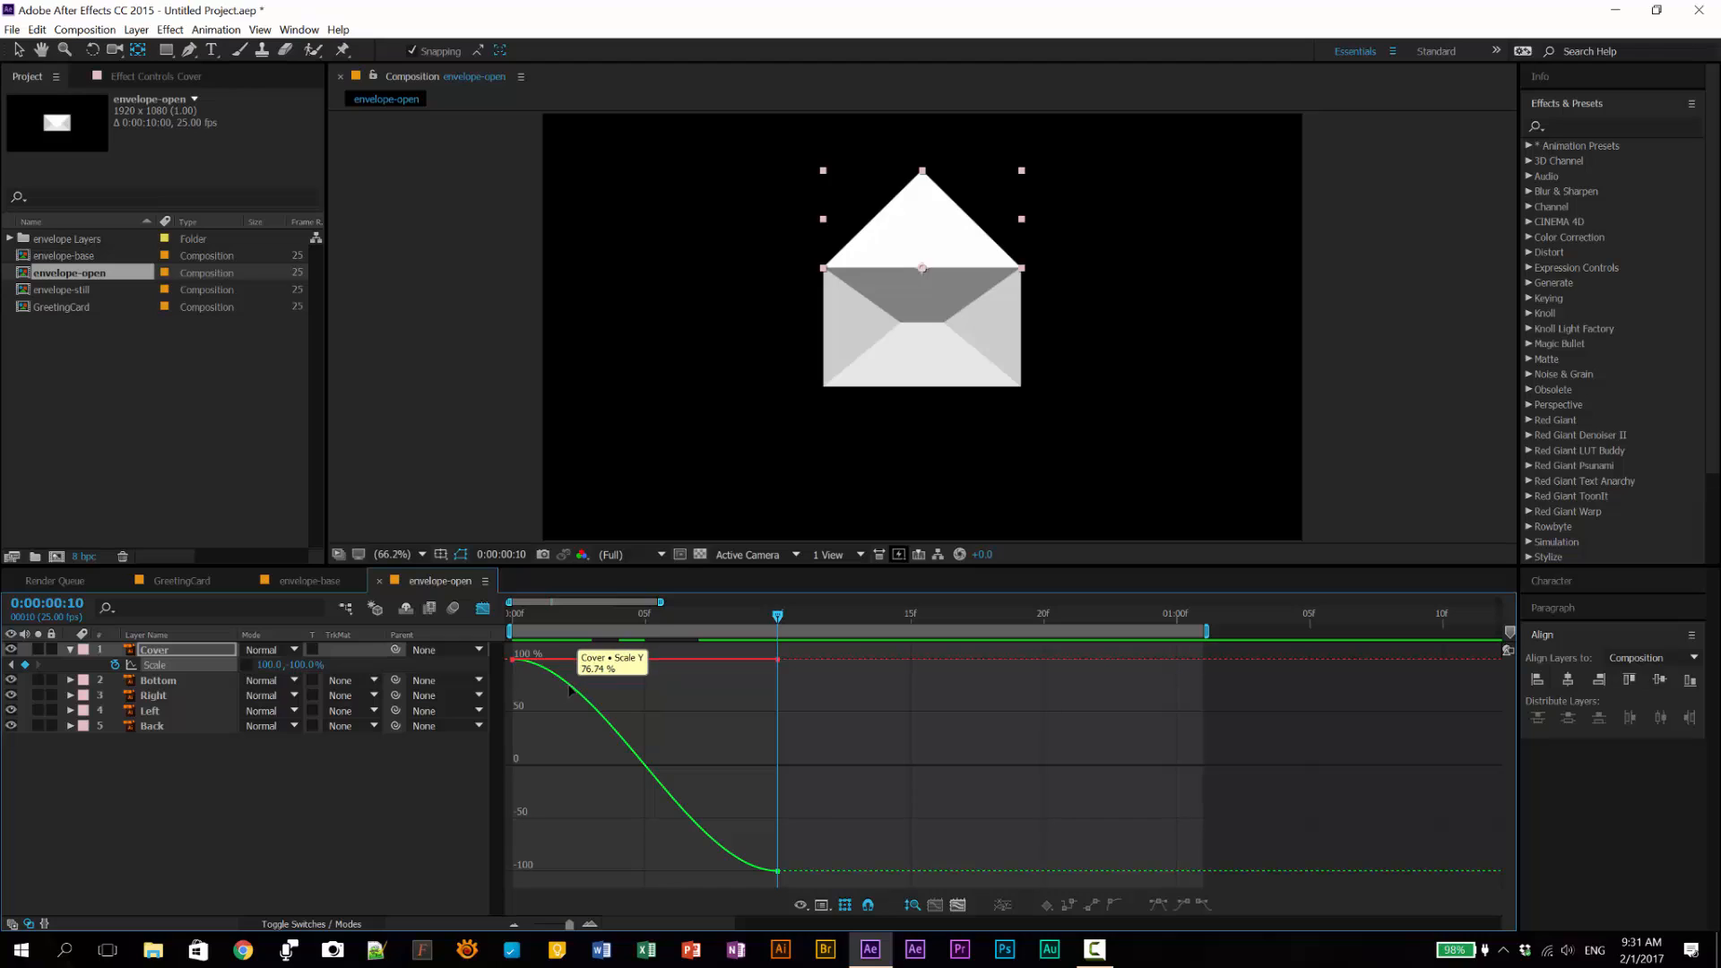
pyautogui.doubleClick(569, 691)
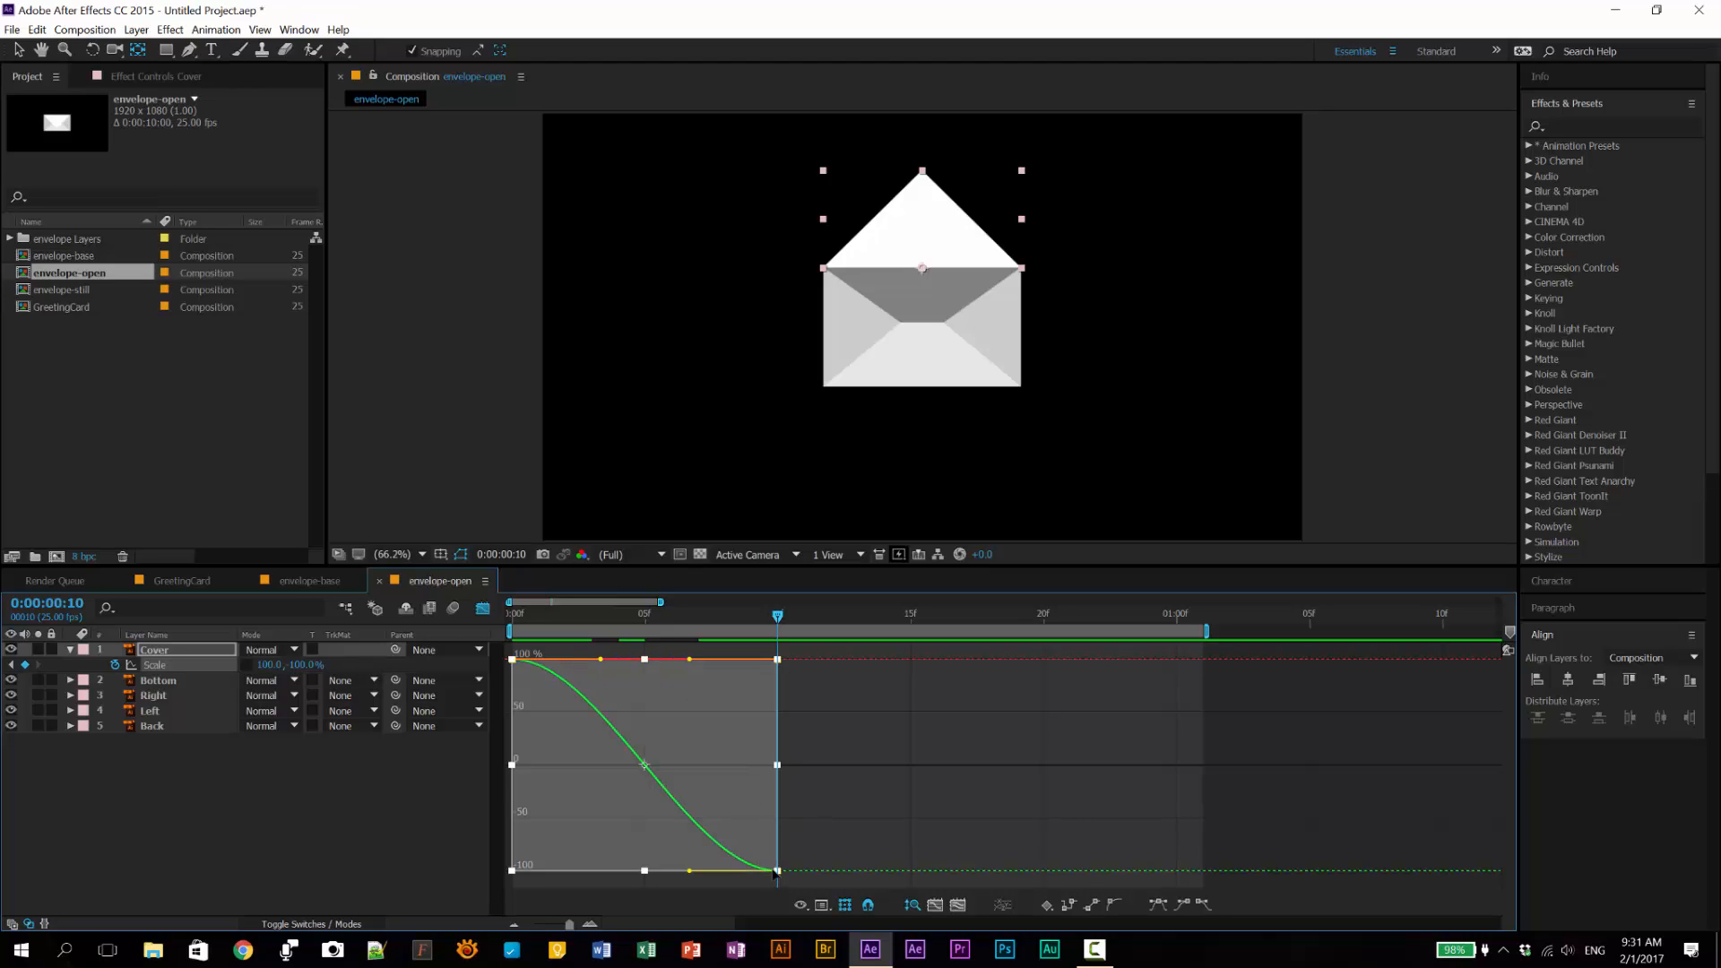
pyautogui.click(806, 848)
pyautogui.click(778, 870)
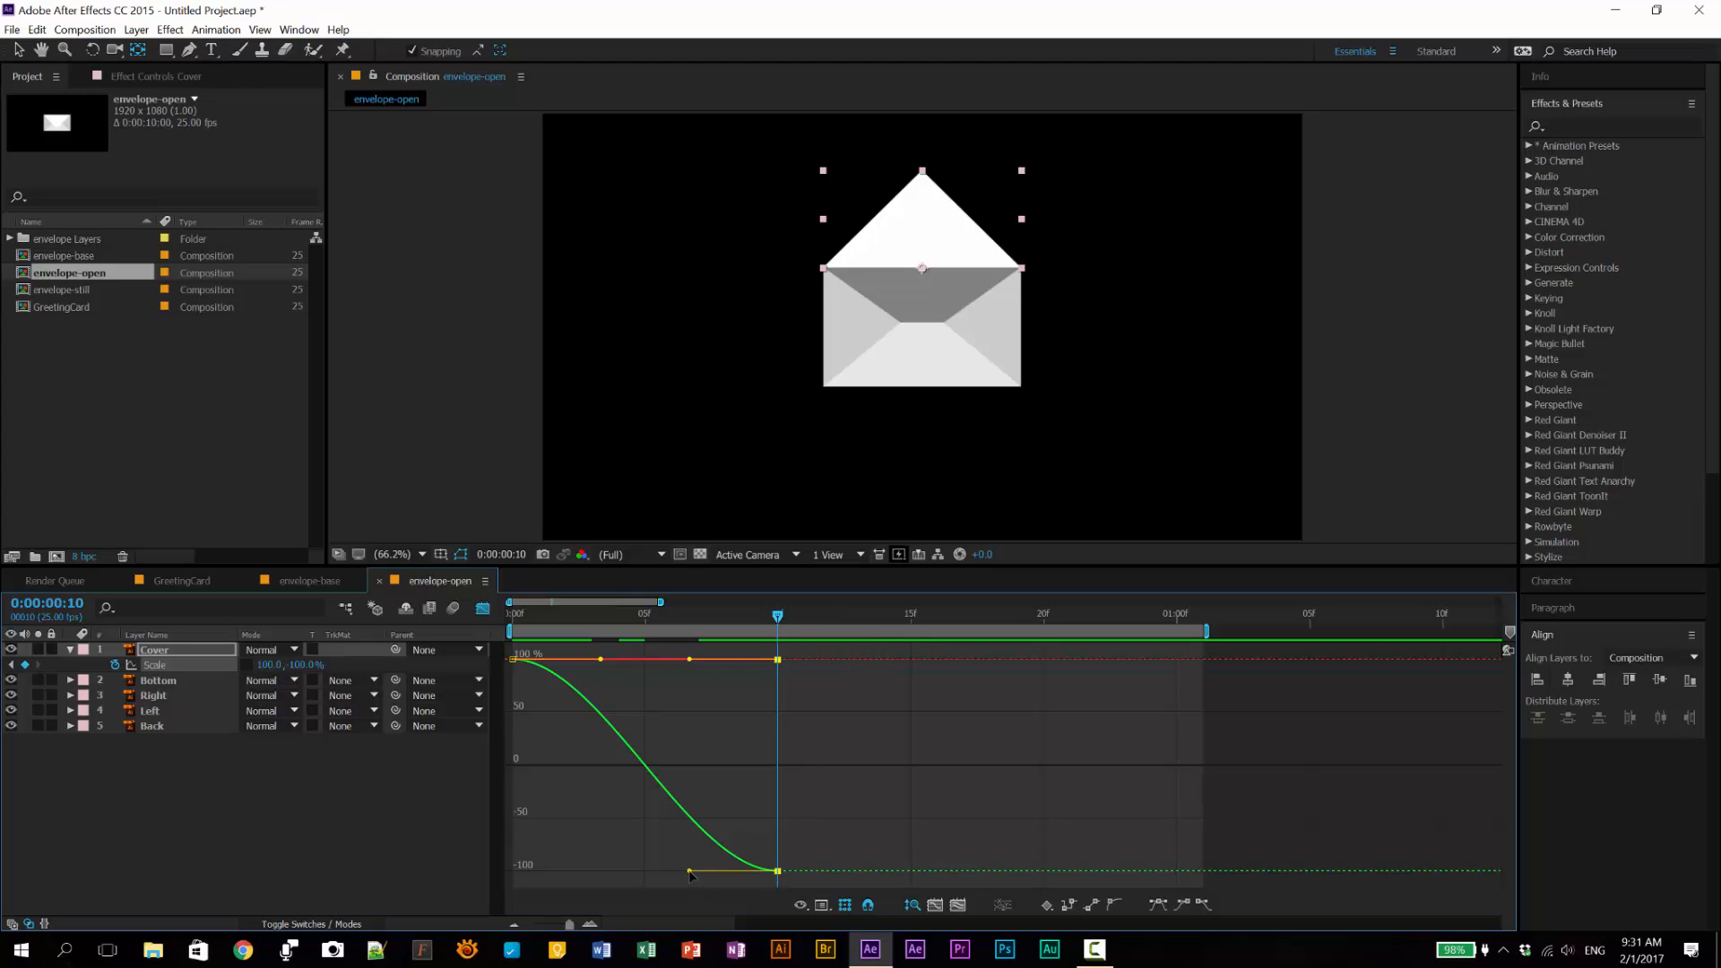
pyautogui.moveTo(688, 872); pyautogui.dragTo(557, 863)
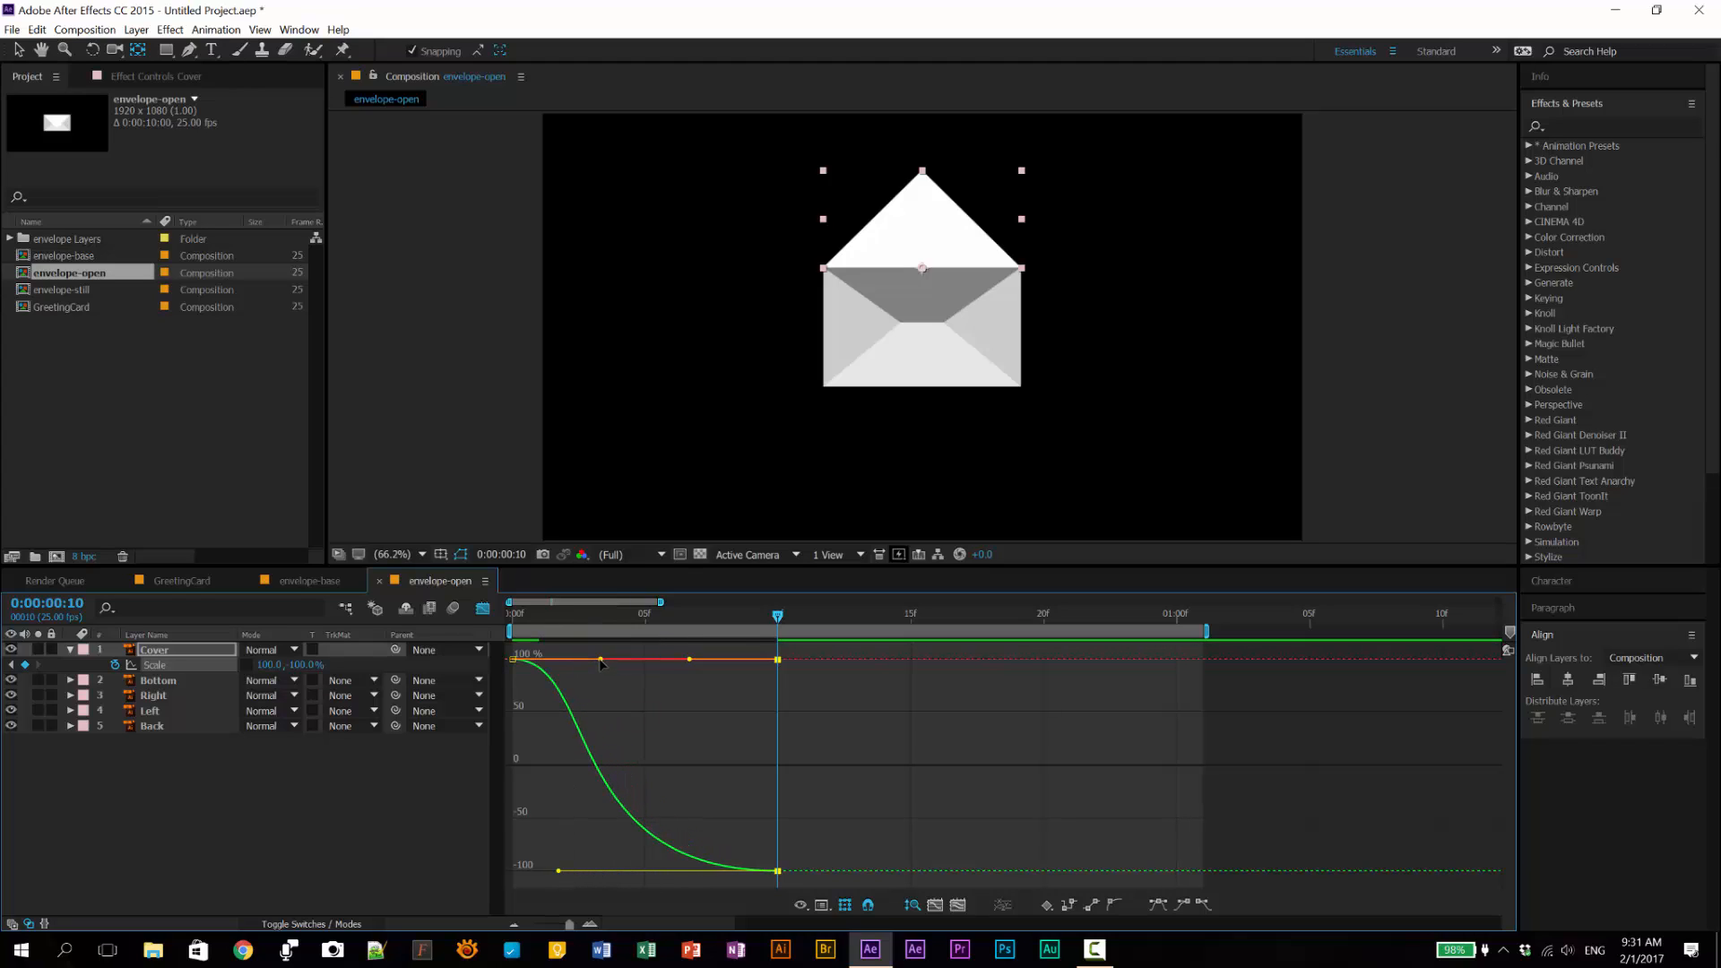
# Step: Shorten the first Scale keyframe's outgoing ease handle, undoing the slanted attempt, and extend the final keyframe's incoming handle slightly further
pyautogui.moveTo(600, 662); pyautogui.dragTo(562, 678)
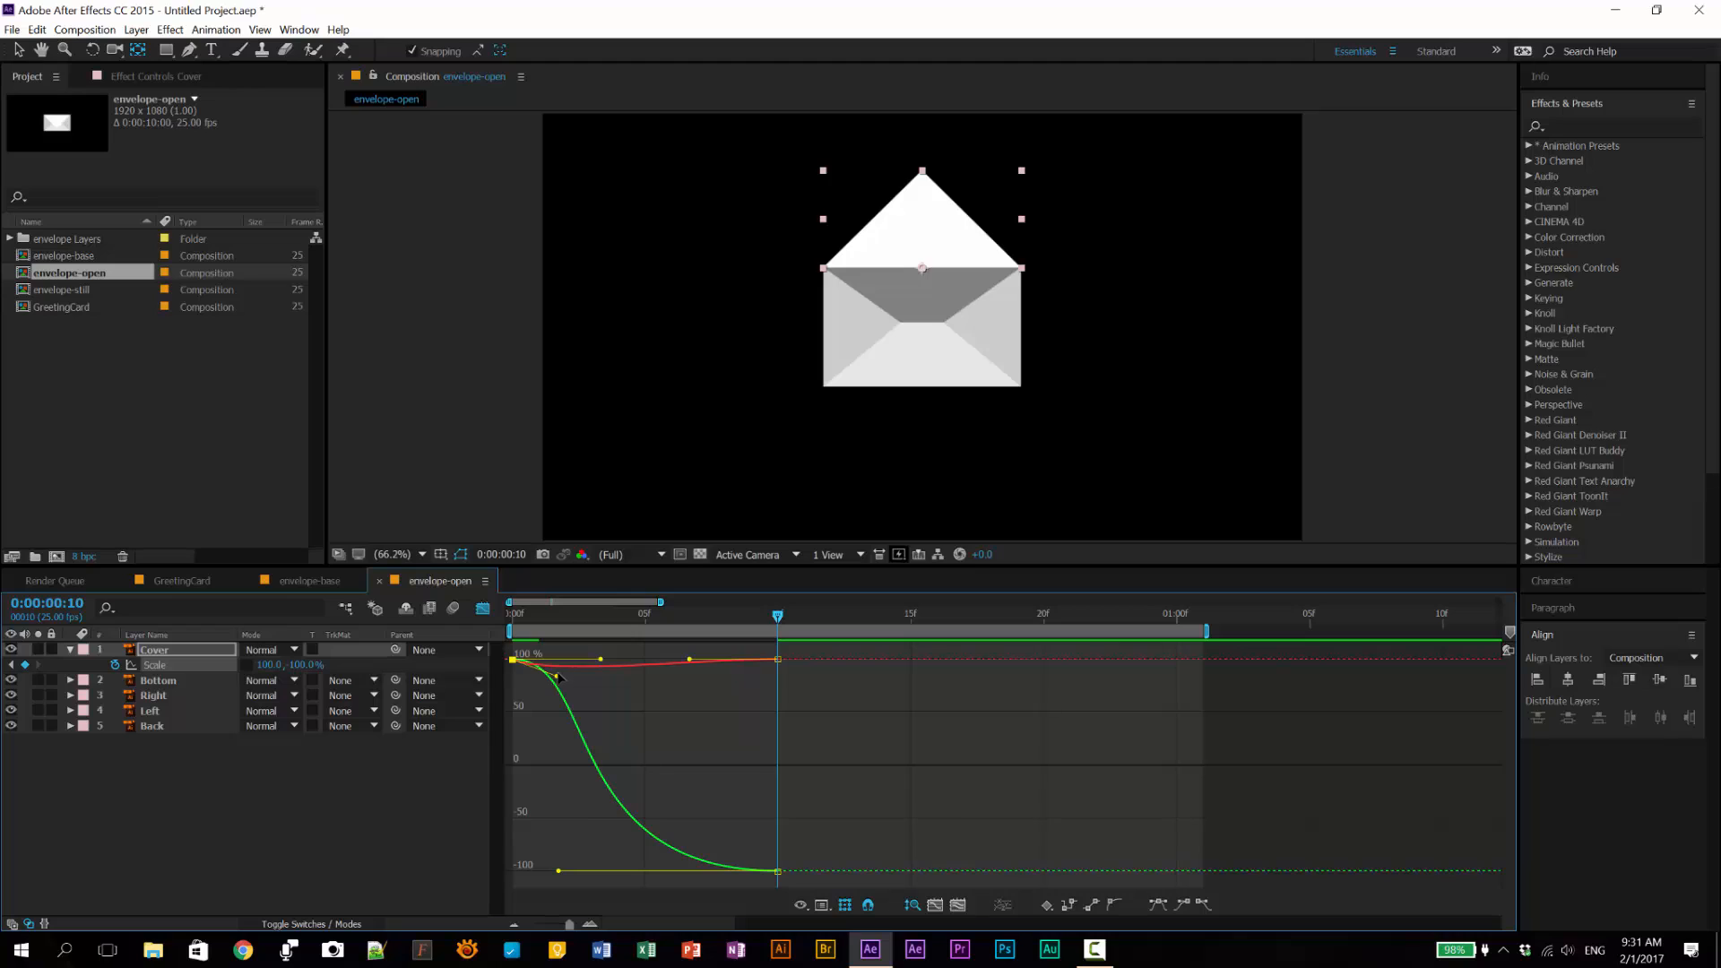
pyautogui.hotkey('ctrl', 'z')
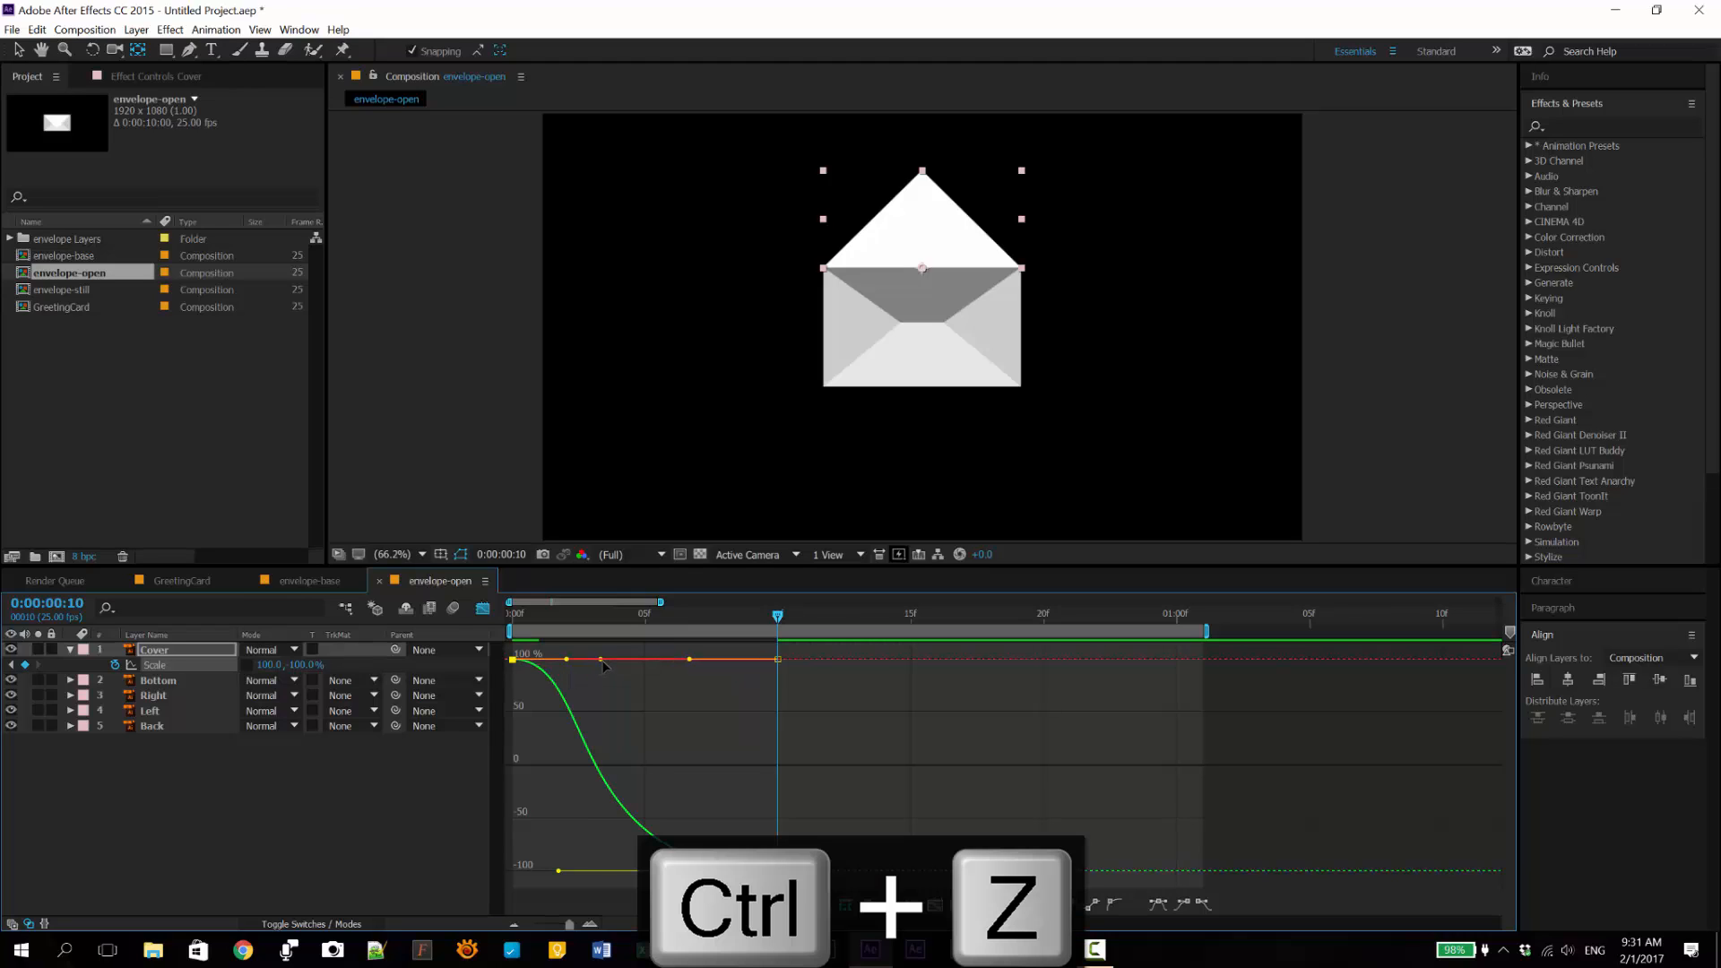
pyautogui.moveTo(602, 659); pyautogui.dragTo(556, 661)
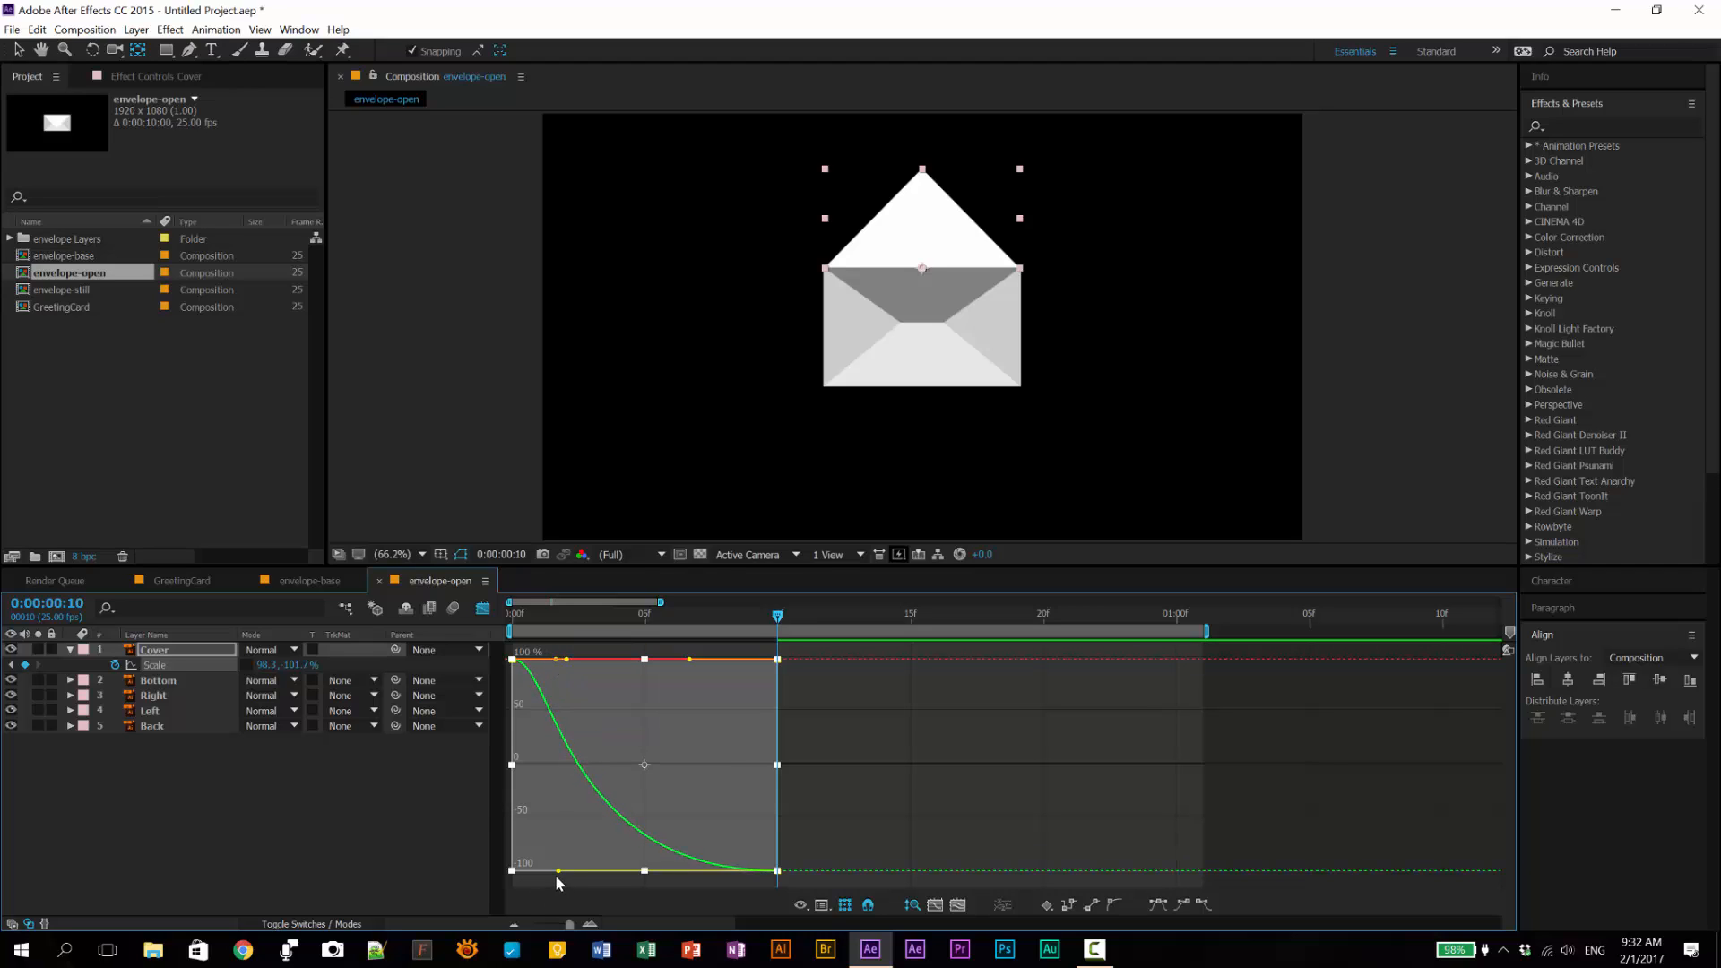
pyautogui.moveTo(559, 871); pyautogui.dragTo(546, 871)
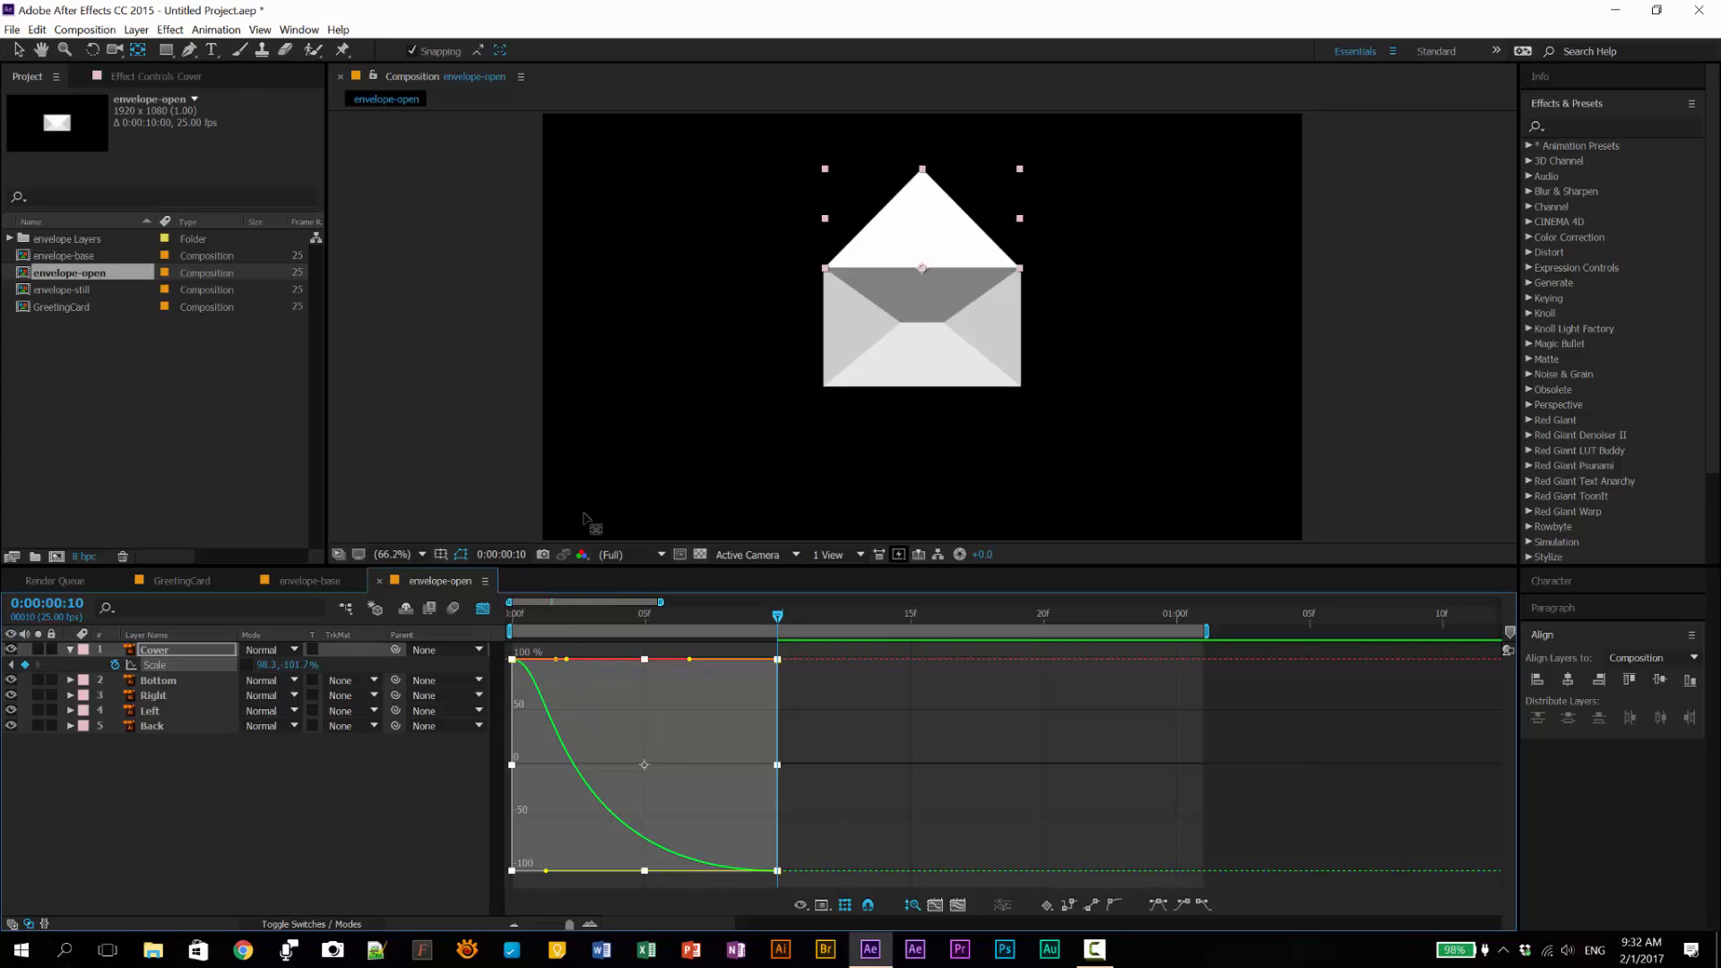
# Step: Play back the envelope flap's opening animation from near the start of the composition
pyautogui.click(539, 614)
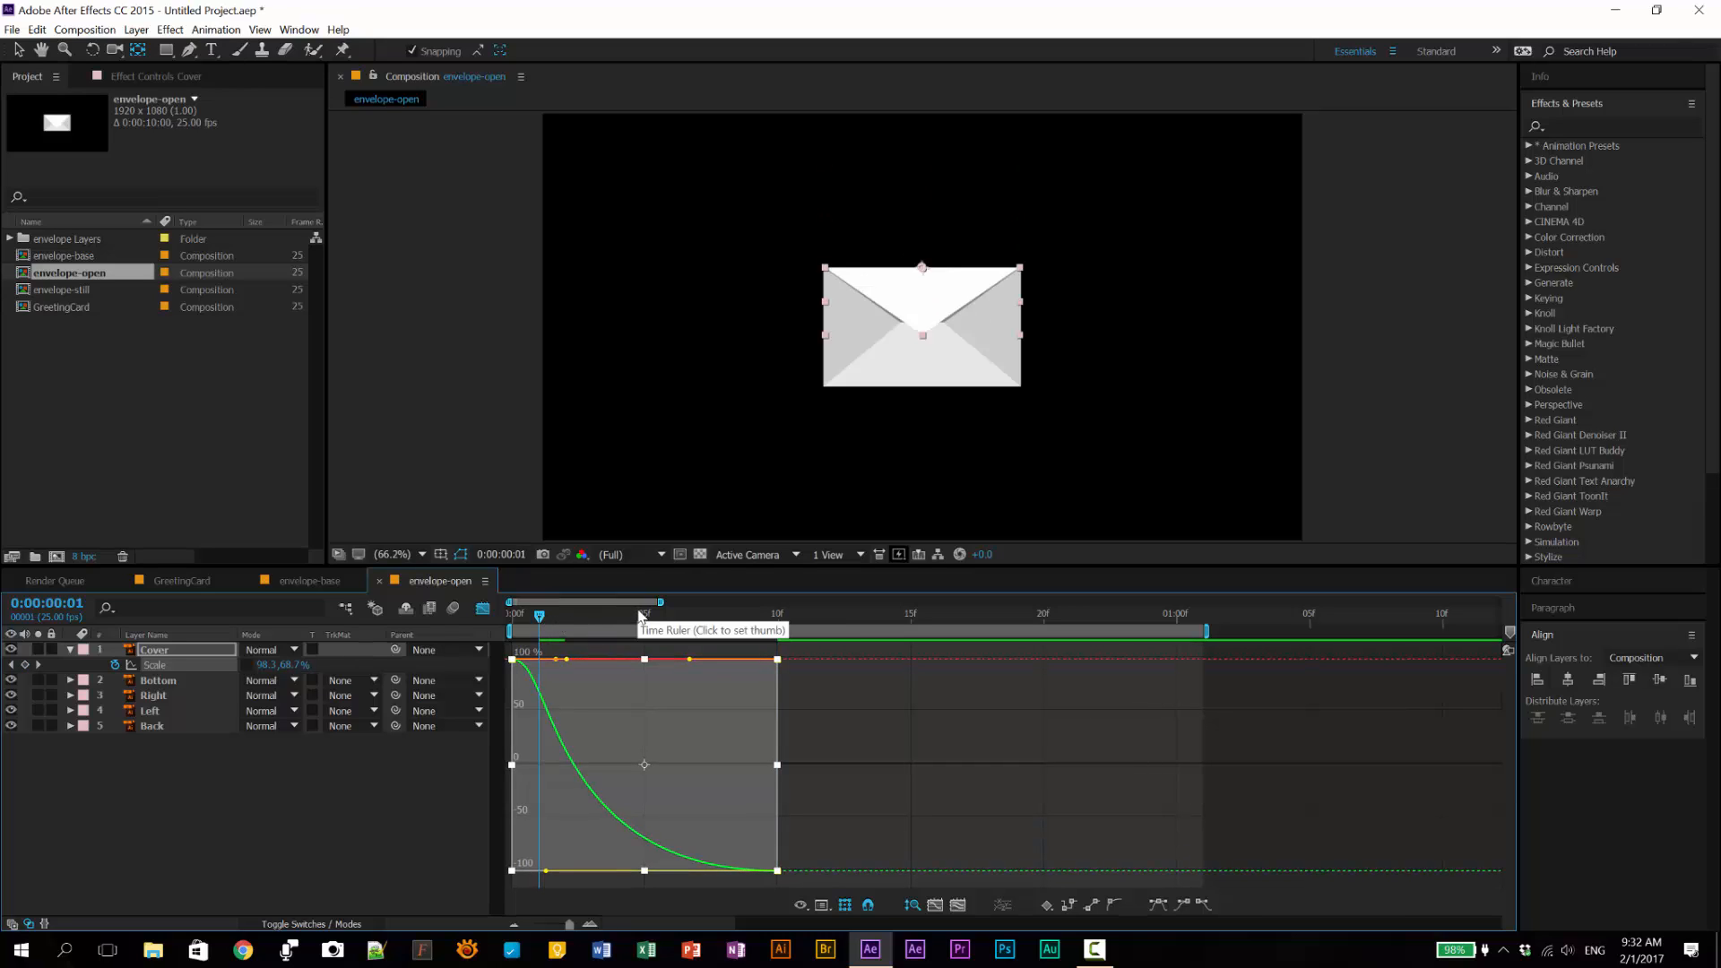
pyautogui.press('space')
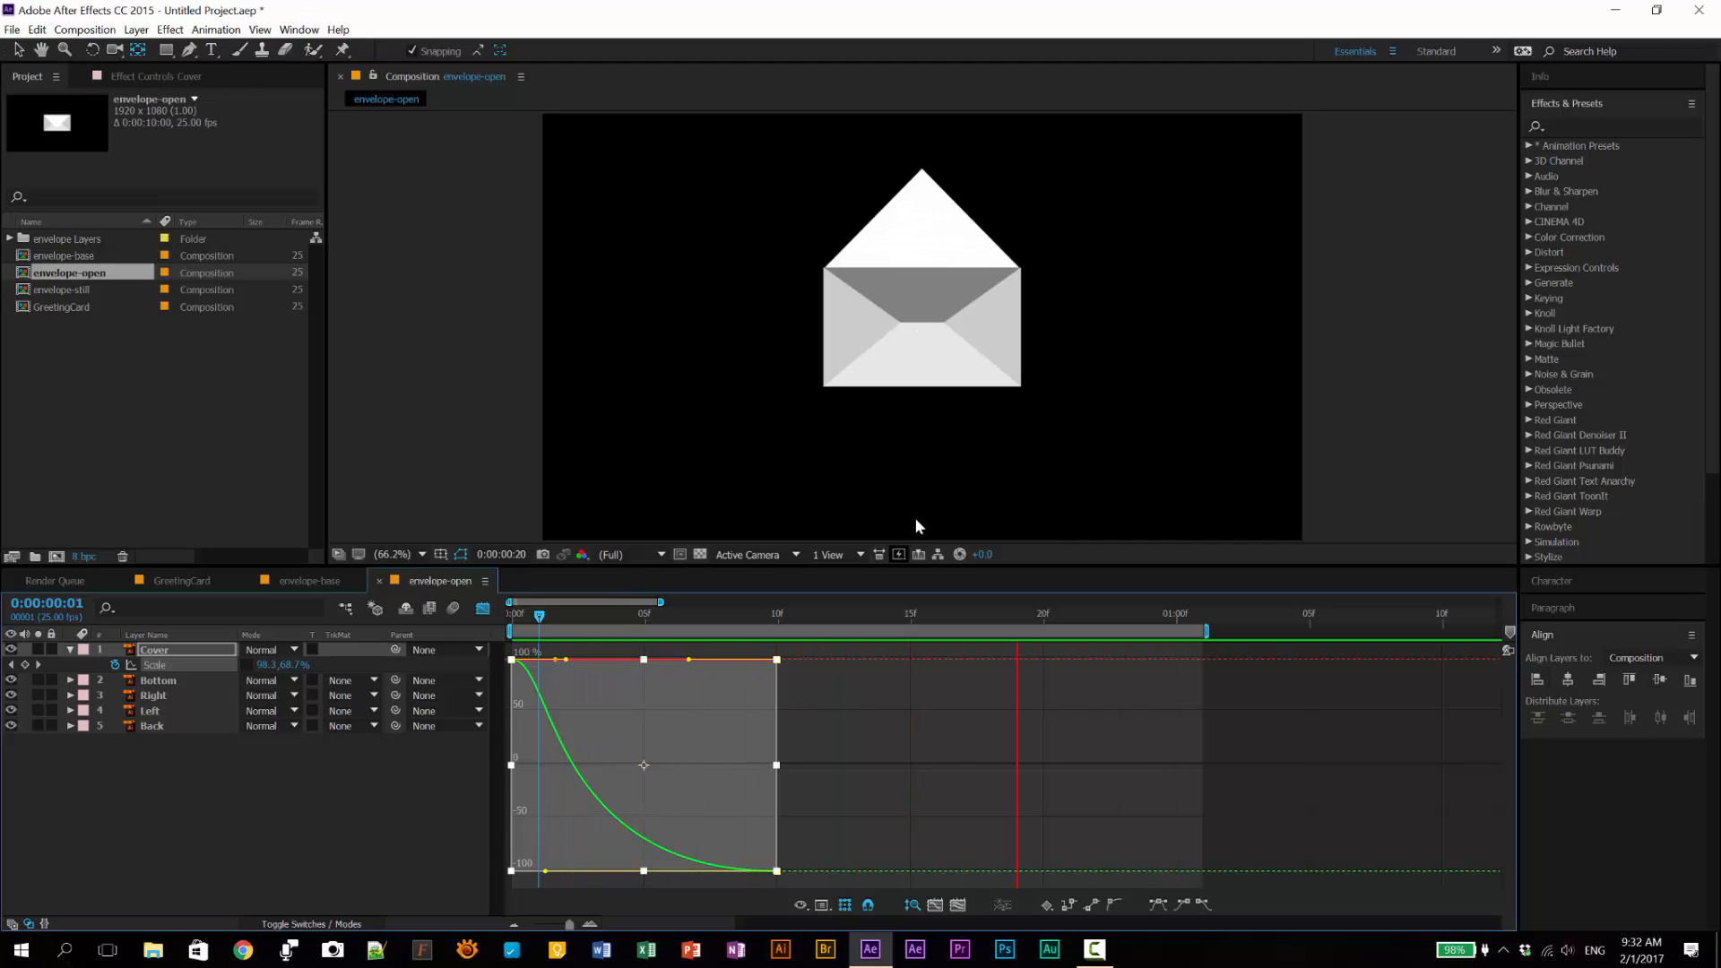
pyautogui.press('space')
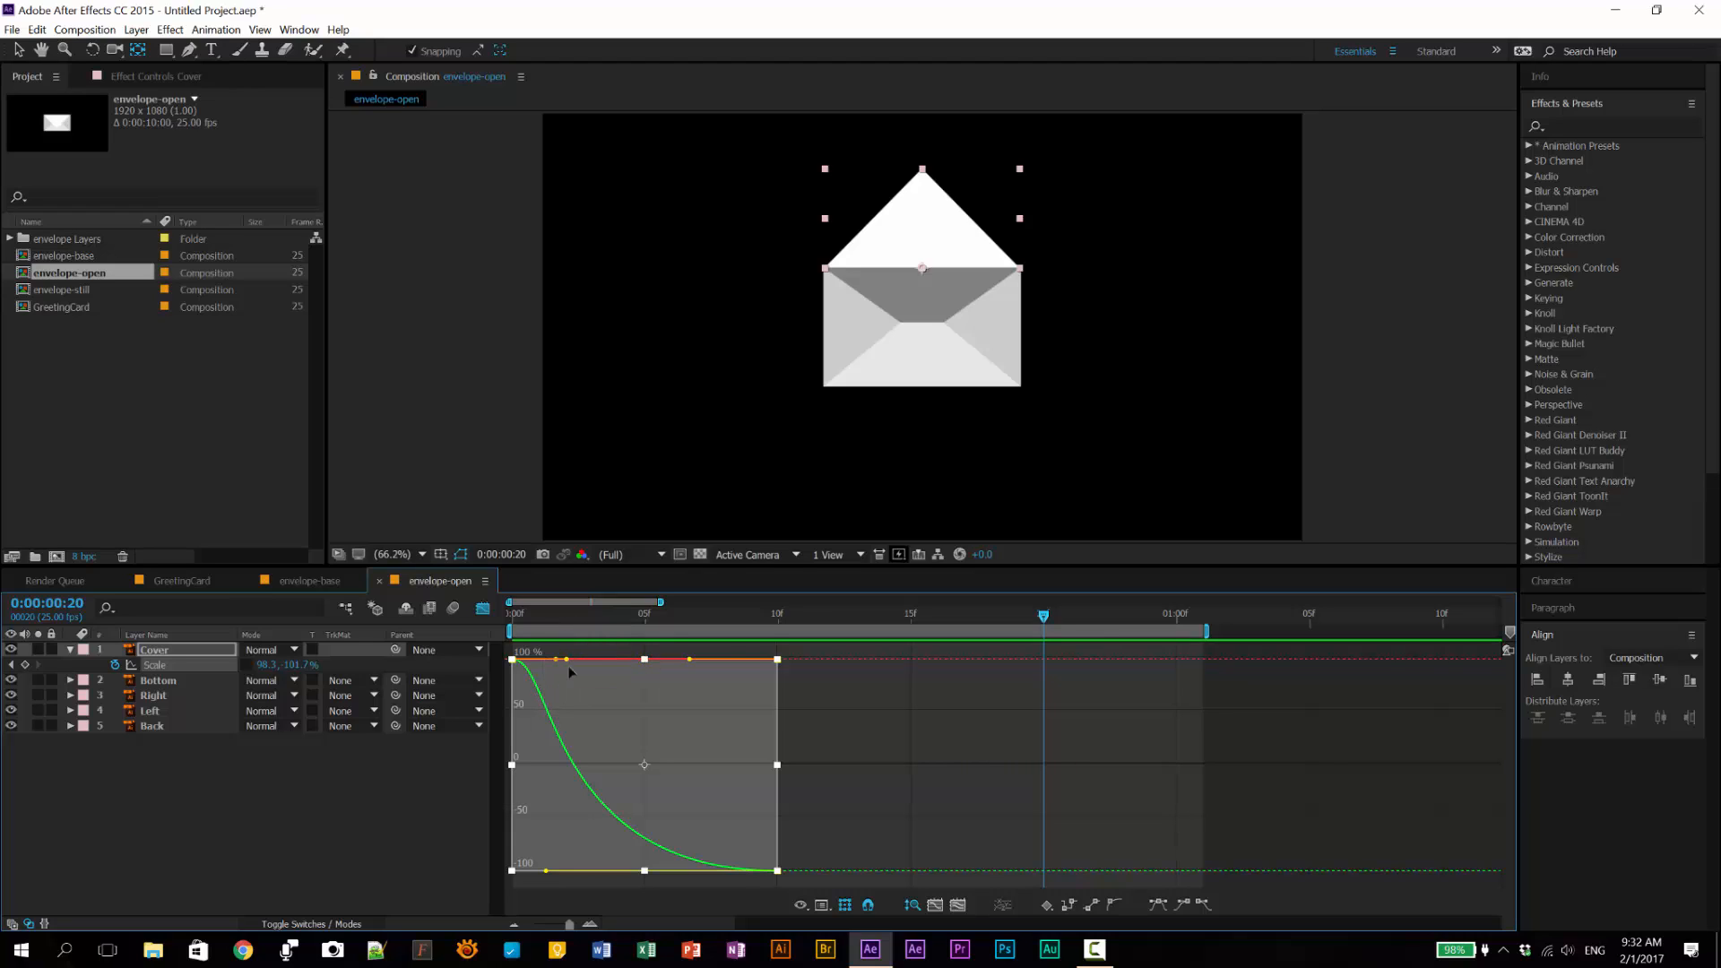
# Step: Lengthen the first Scale keyframe's outgoing ease handle to about frame 3 for a gentler start, and close the graph editor
pyautogui.moveTo(566, 660)
pyautogui.mouseDown()
pyautogui.moveTo(583, 679)
pyautogui.moveTo(598, 660)
pyautogui.mouseUp()
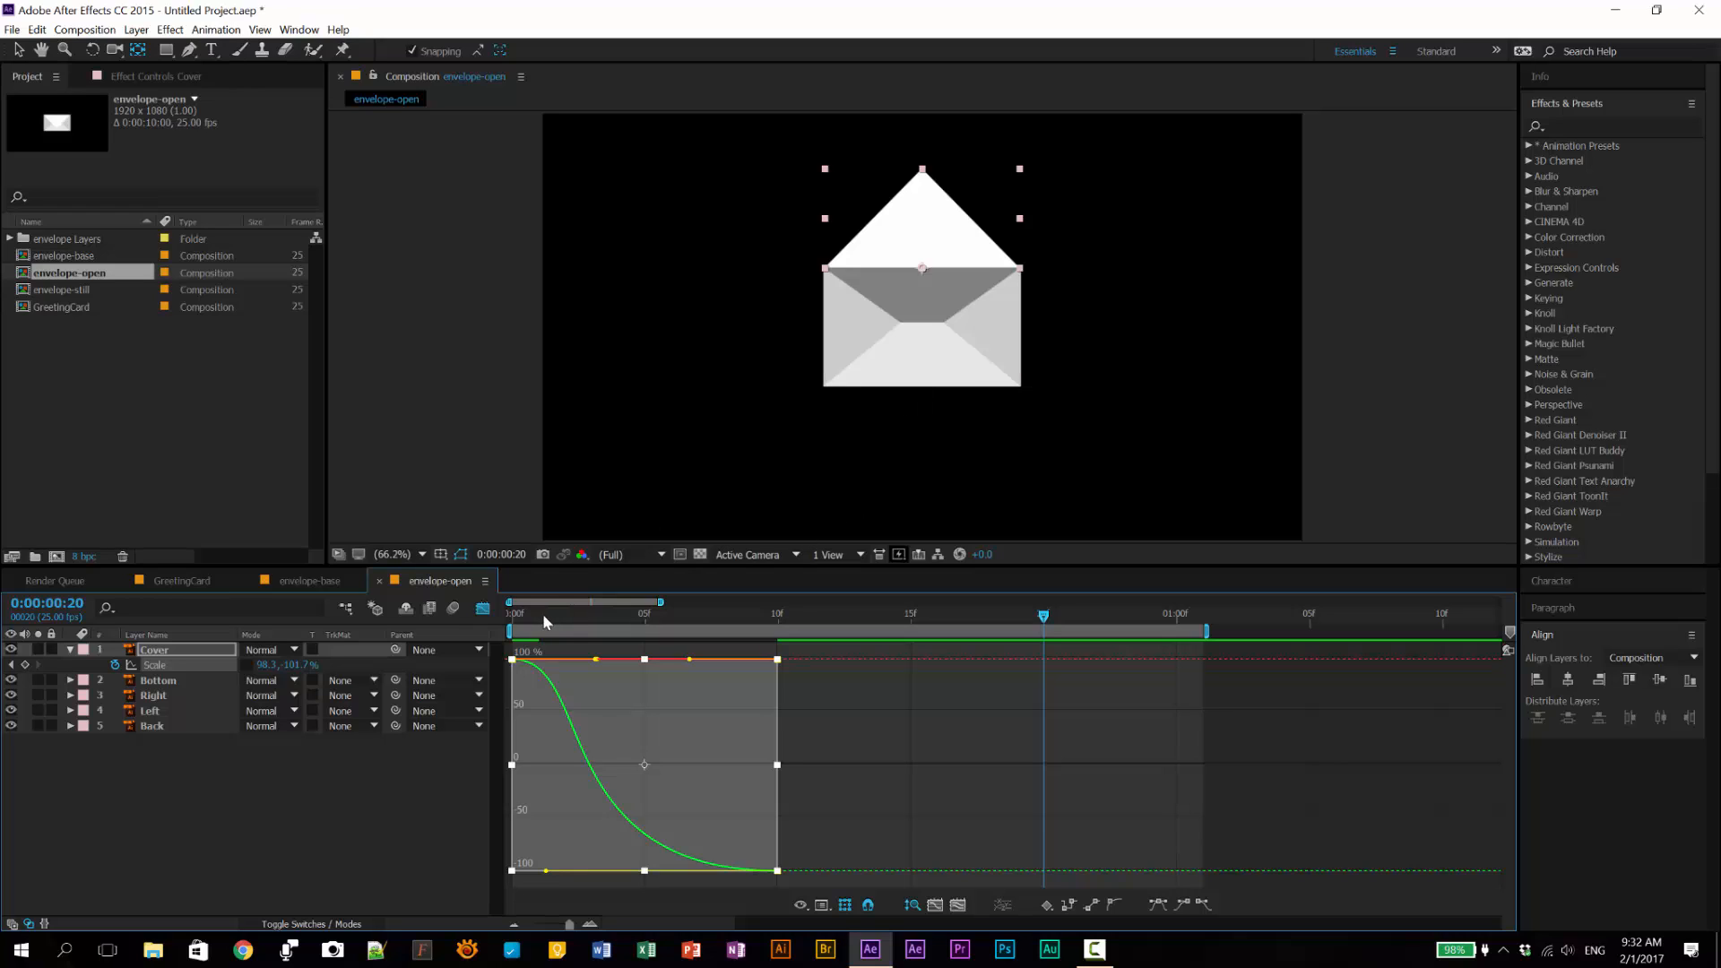
pyautogui.moveTo(542, 614); pyautogui.dragTo(843, 663)
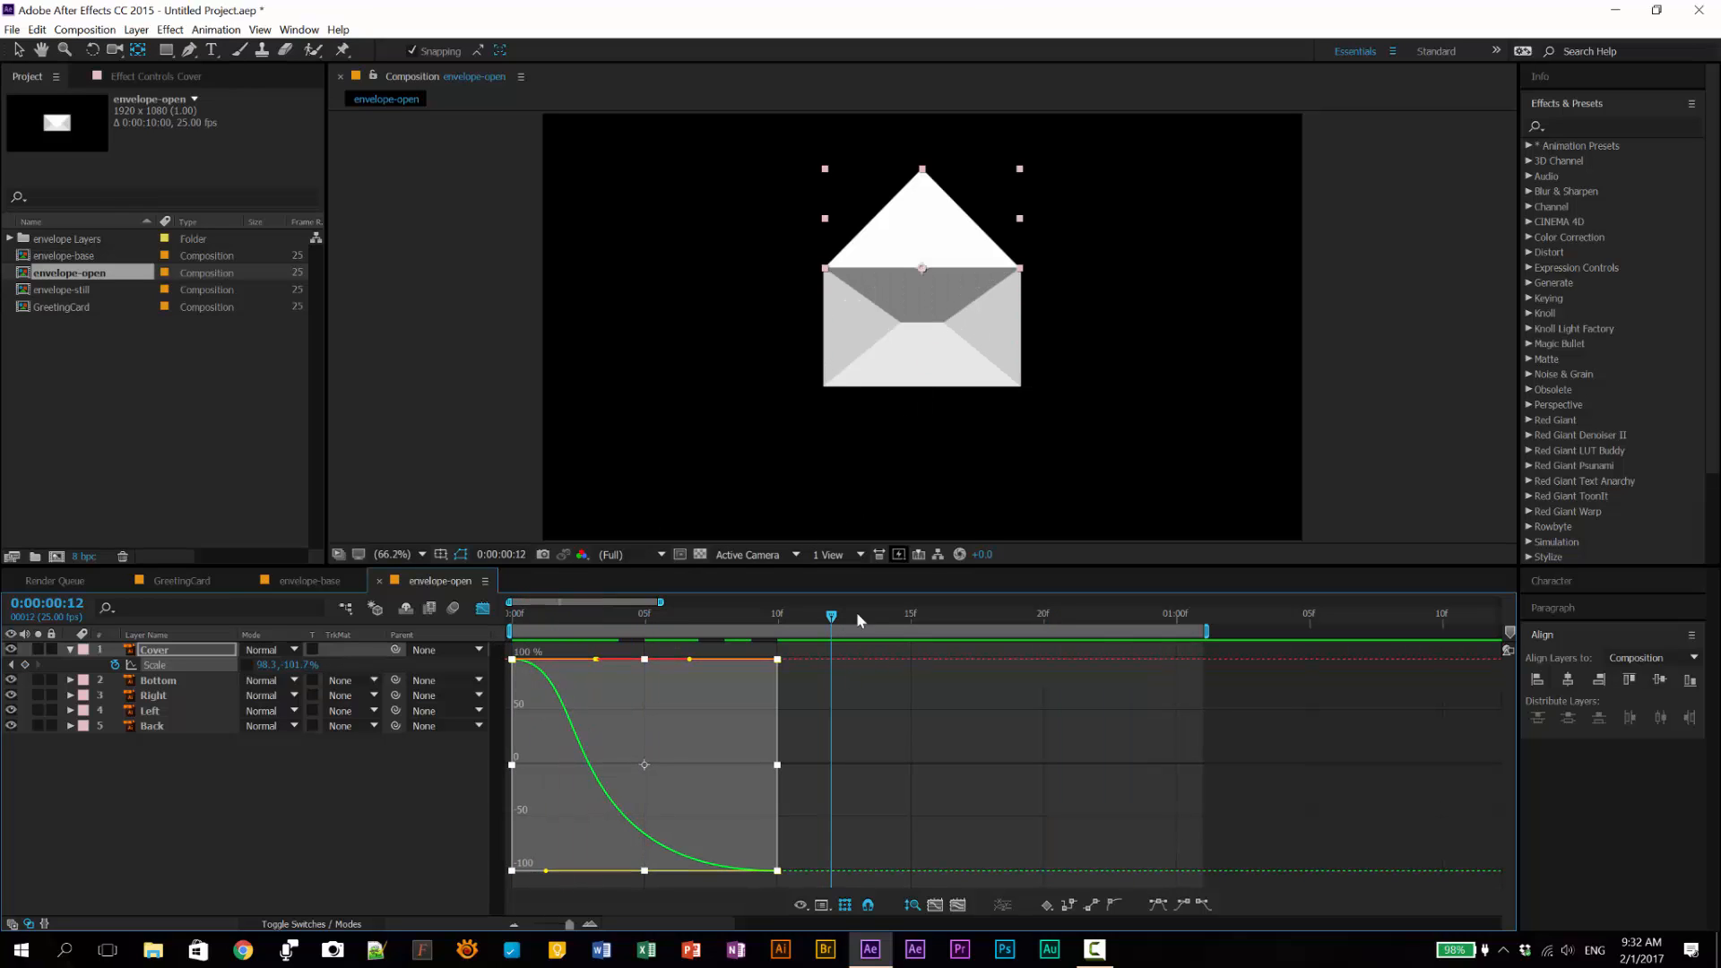
pyautogui.click(482, 610)
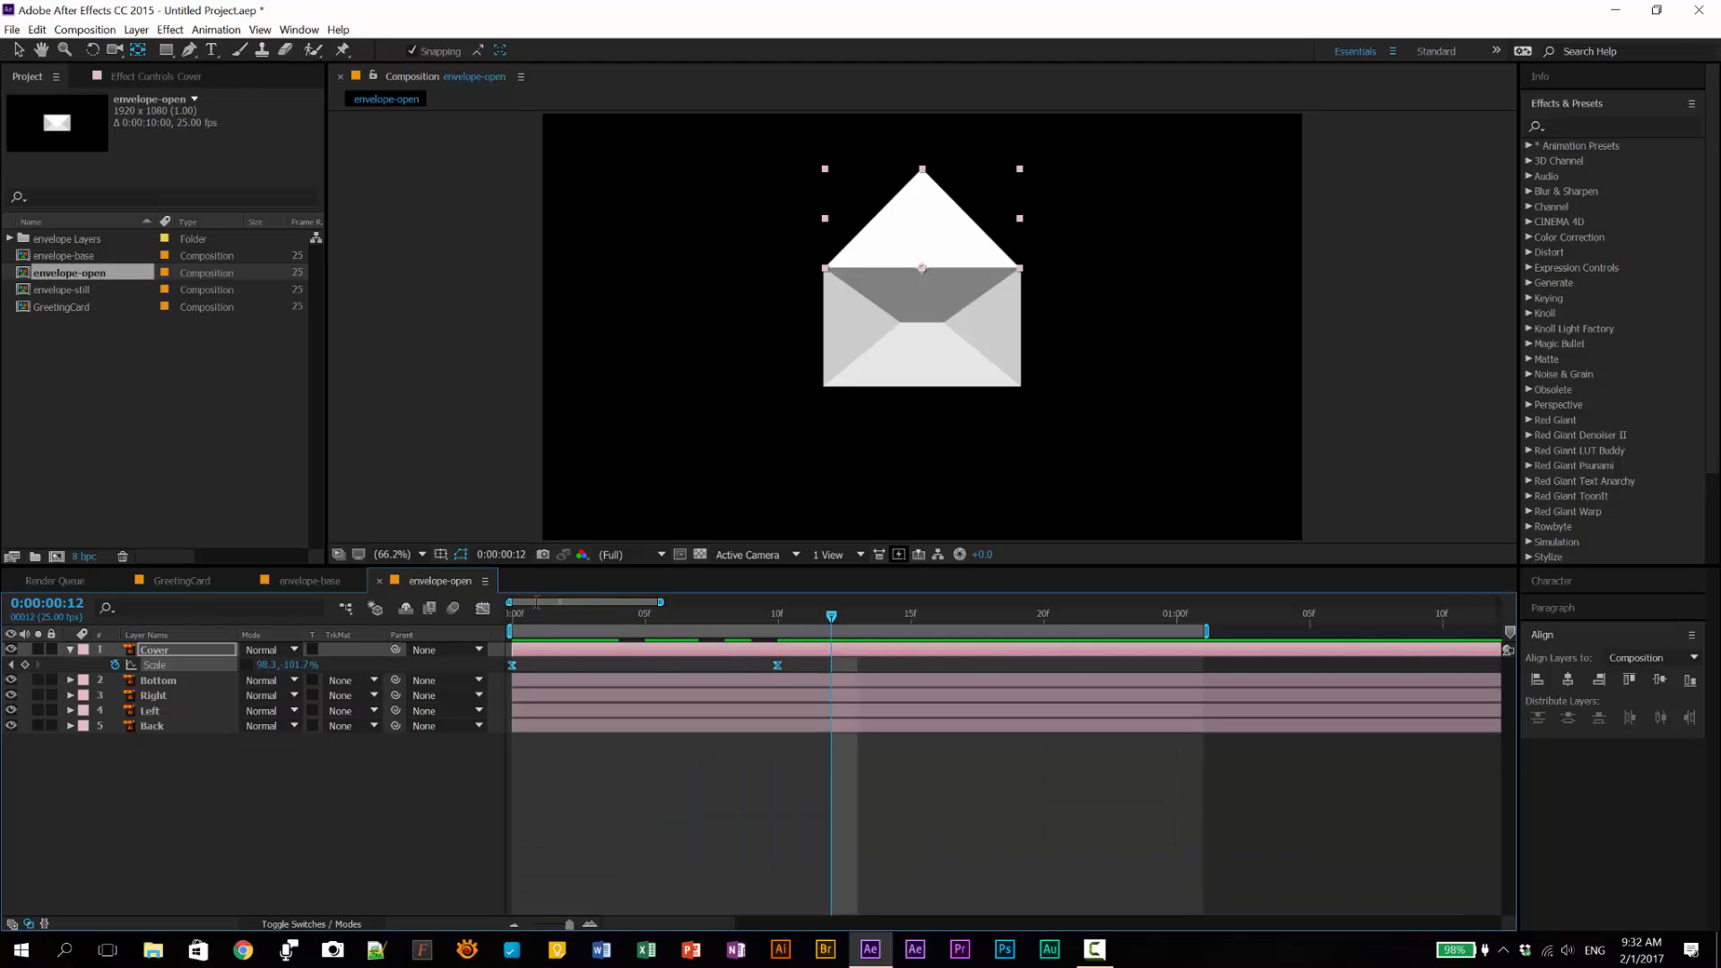
# Step: Scrub from frame 2 to frame 8 to review the flap's eased opening
pyautogui.click(565, 625)
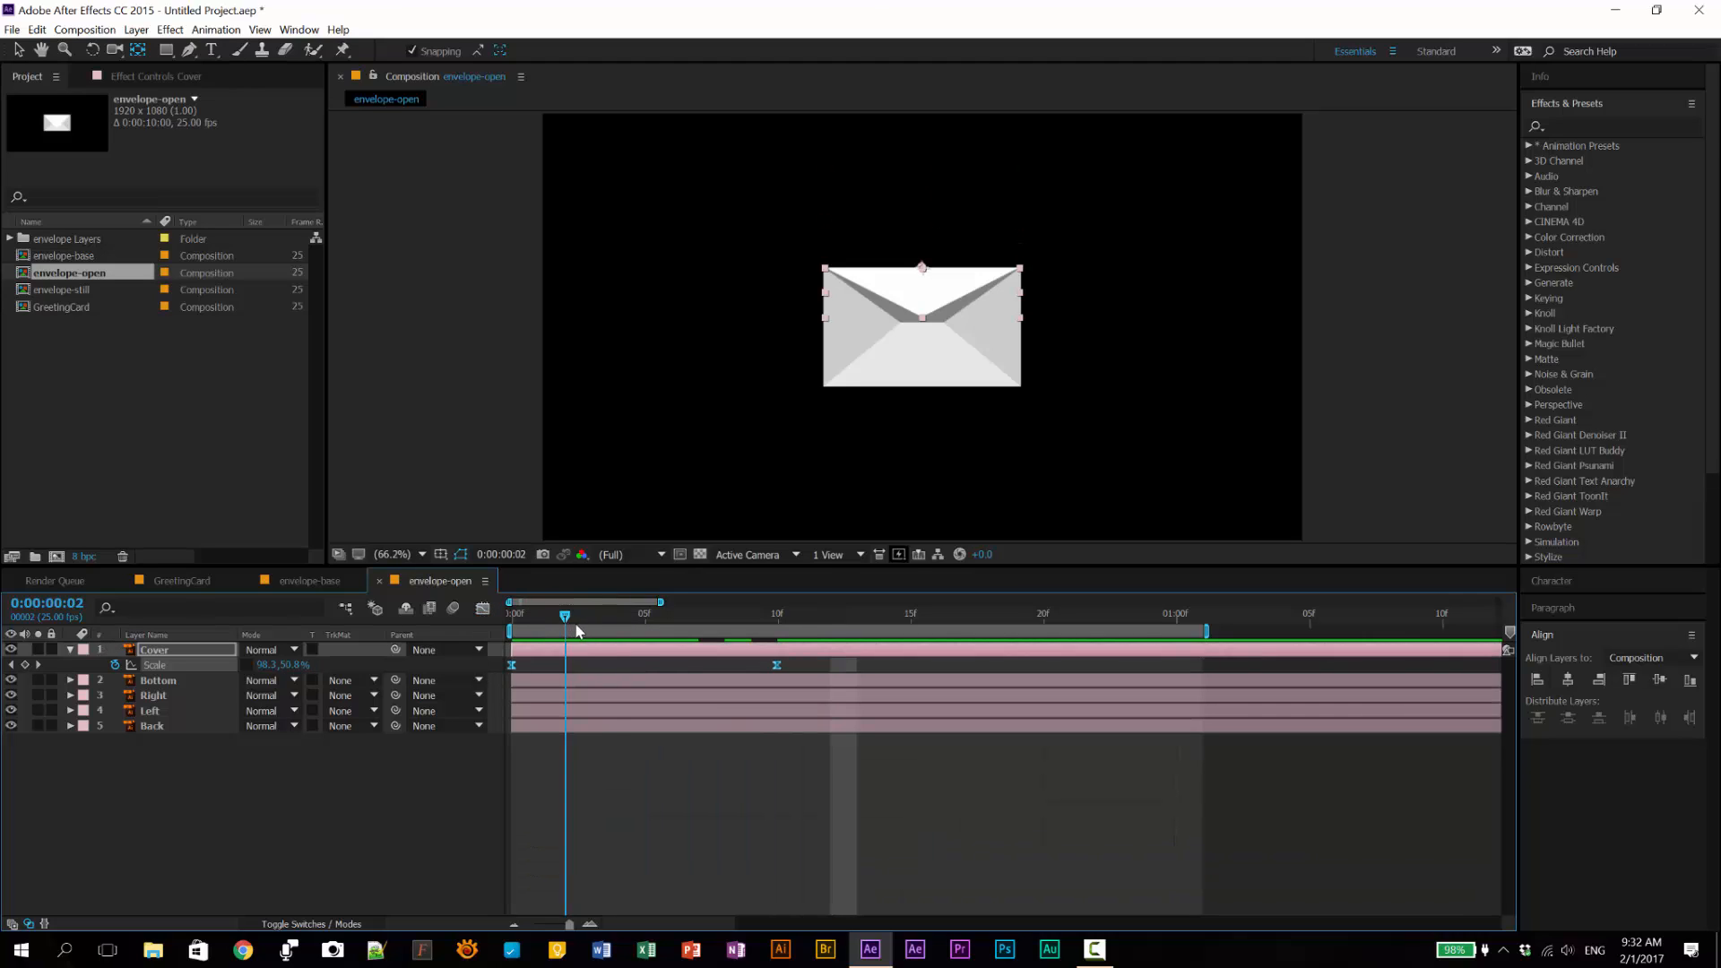
pyautogui.click(587, 630)
pyautogui.moveTo(587, 630); pyautogui.dragTo(724, 627)
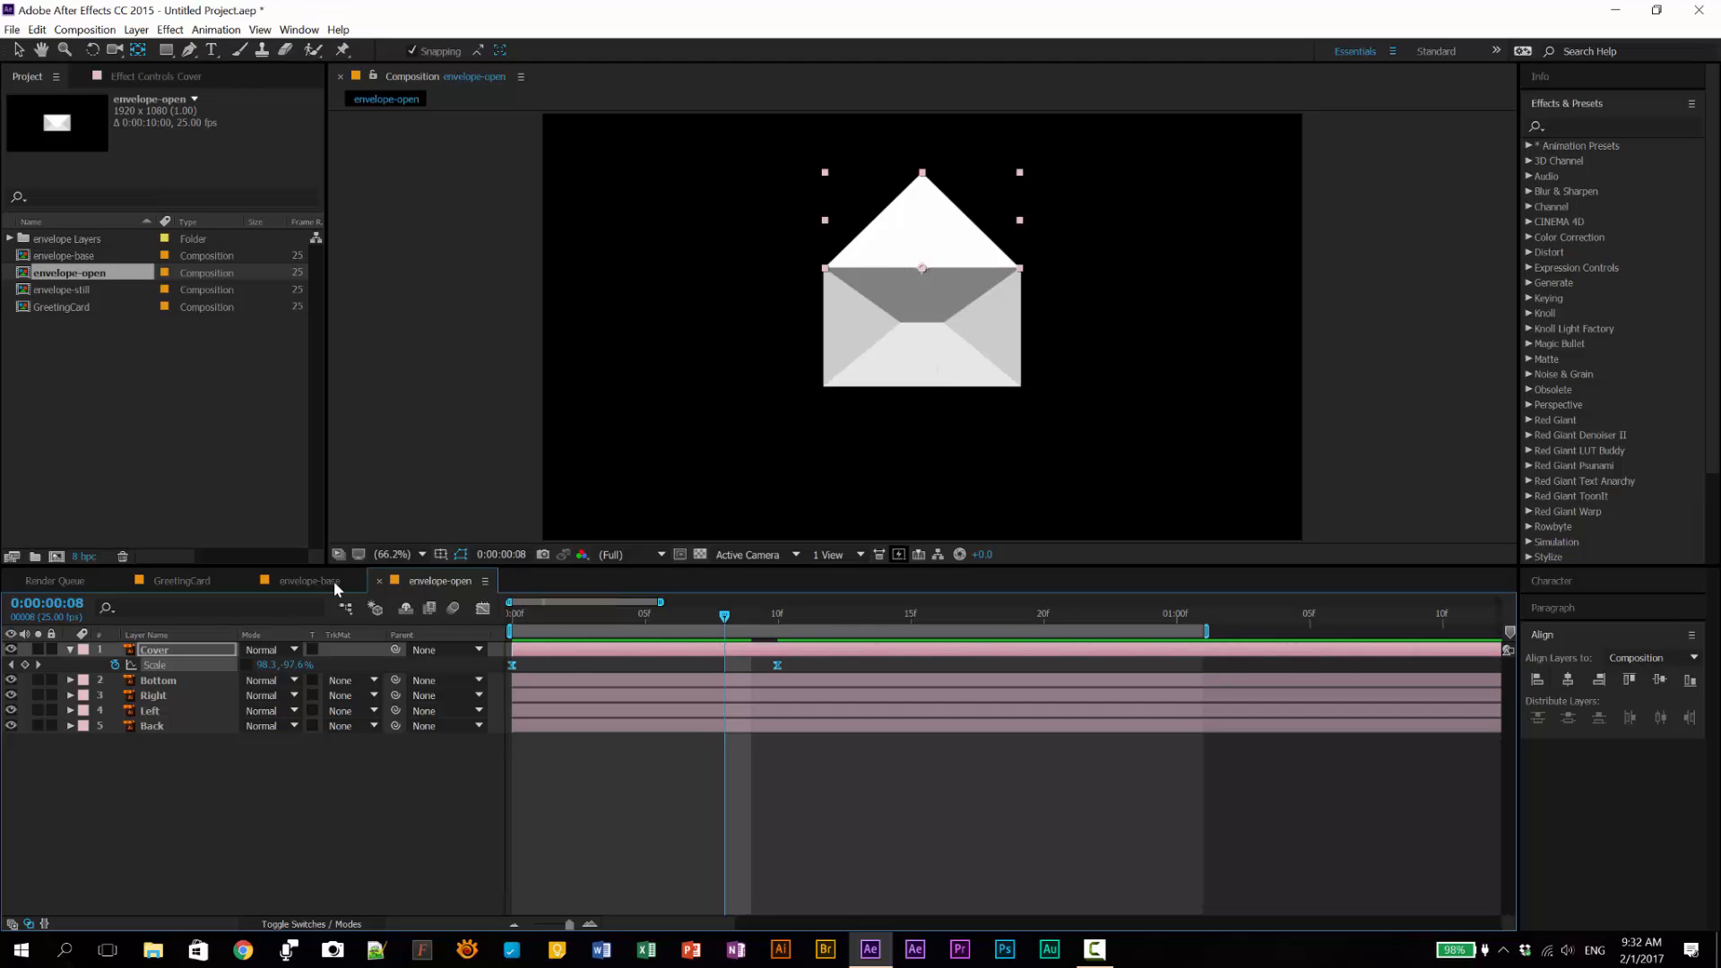
# Step: Find the Fill effect and apply it to the Cover layer
pyautogui.click(1573, 127)
pyautogui.write('fill')
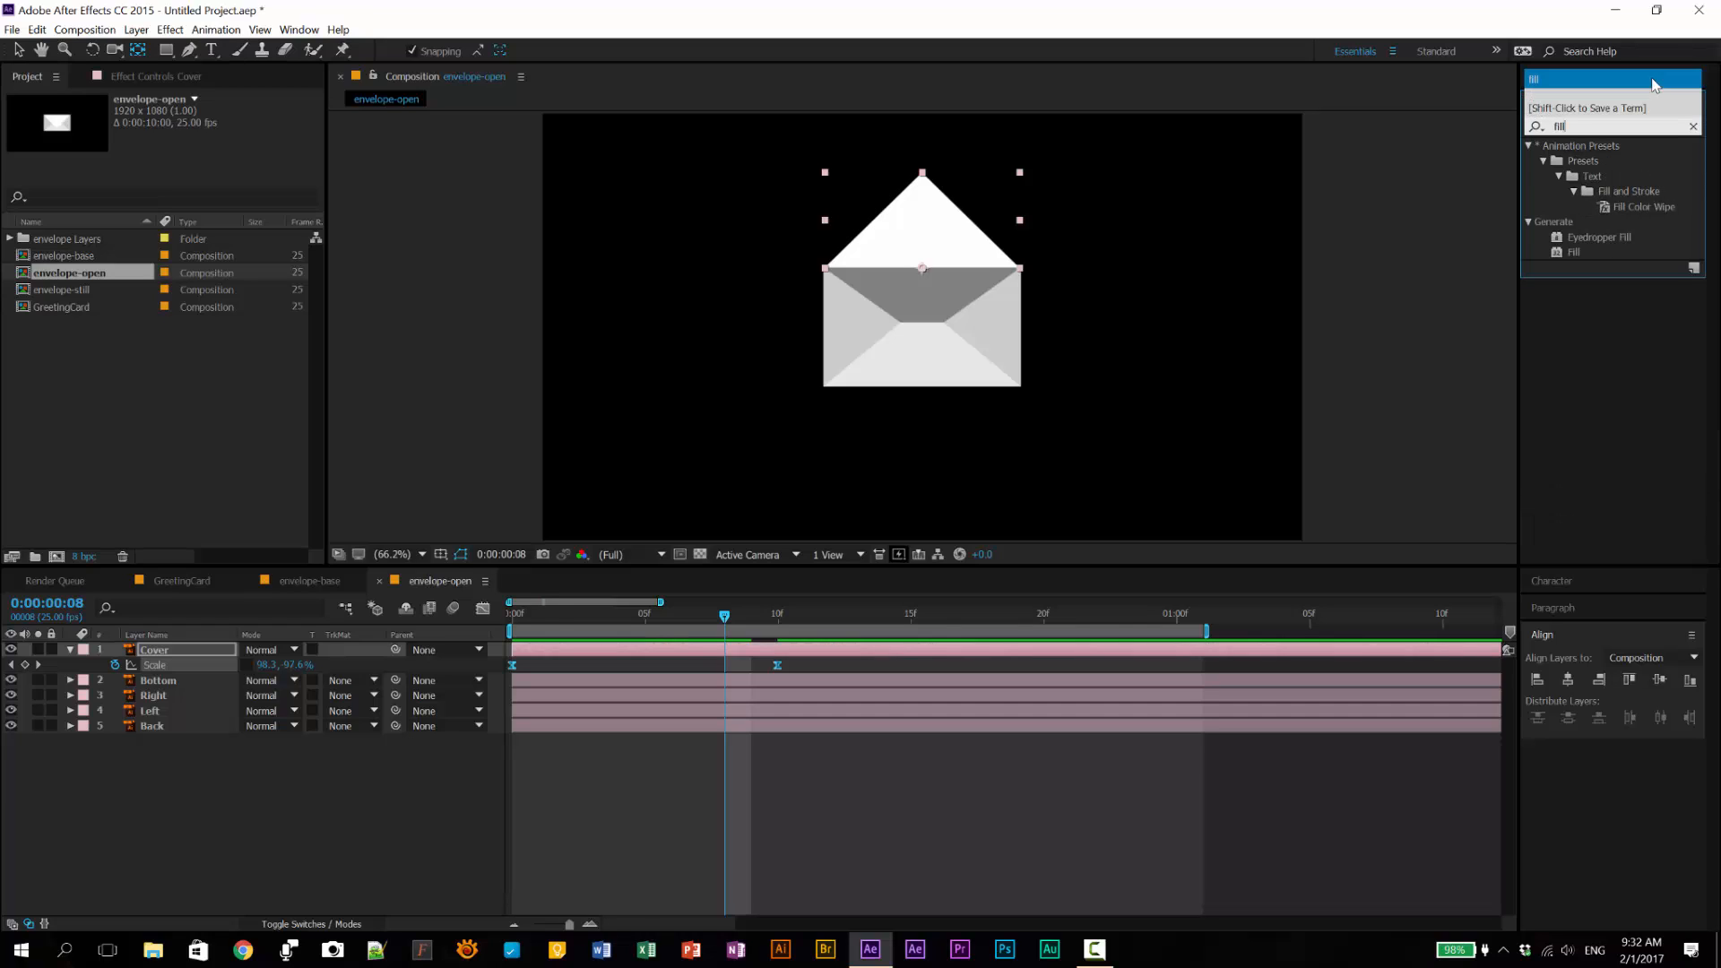
pyautogui.click(1571, 253)
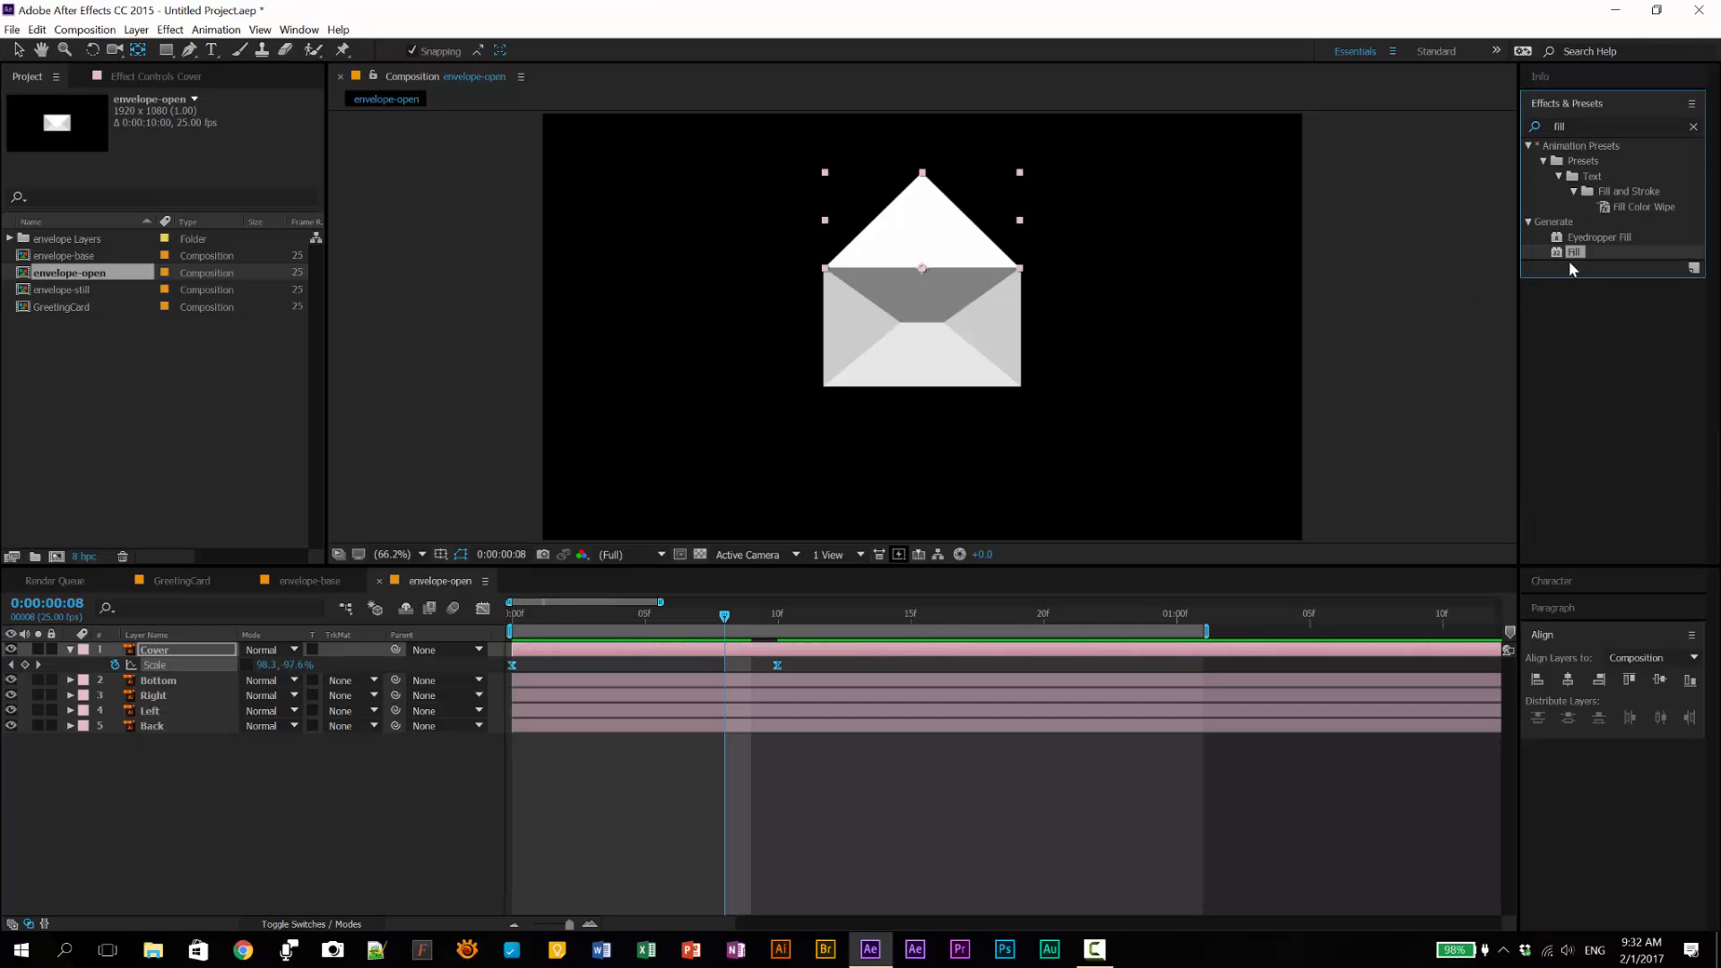
pyautogui.moveTo(1571, 254); pyautogui.dragTo(179, 657)
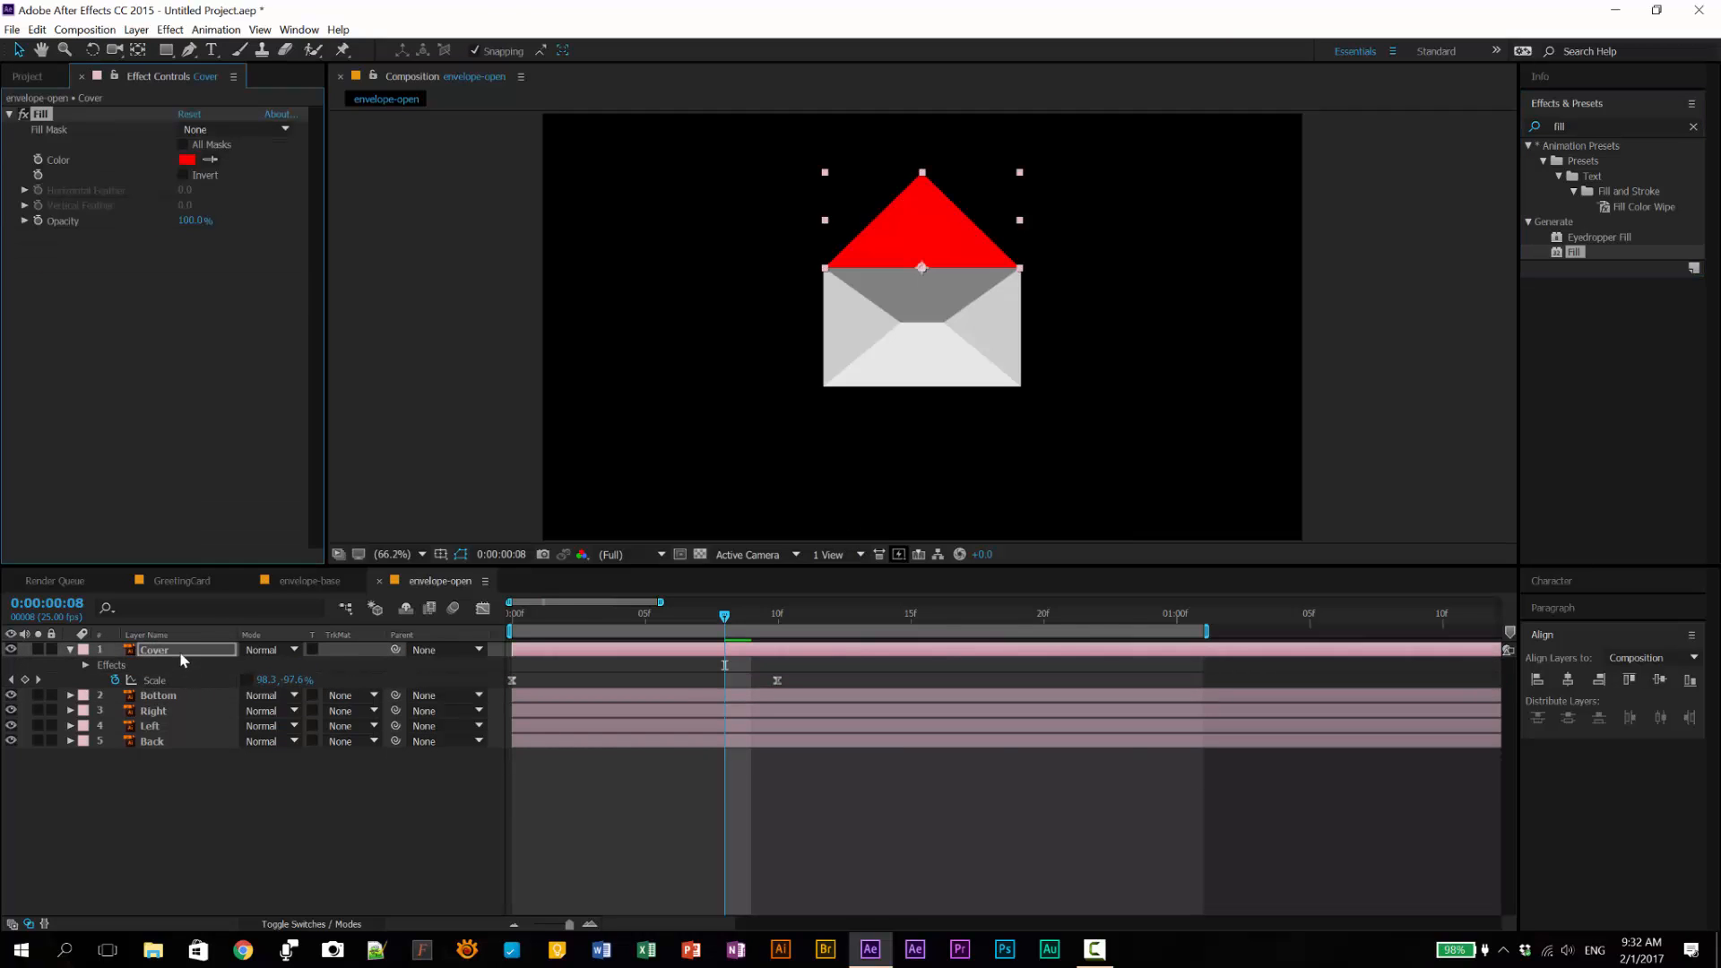
# Step: At frame 10, enable keyframing for the Cover's Fill Color and sample the dark gray of the envelope's inside
pyautogui.click(725, 613)
pyautogui.moveTo(733, 617)
pyautogui.mouseDown()
pyautogui.moveTo(793, 616)
pyautogui.moveTo(768, 617)
pyautogui.mouseUp()
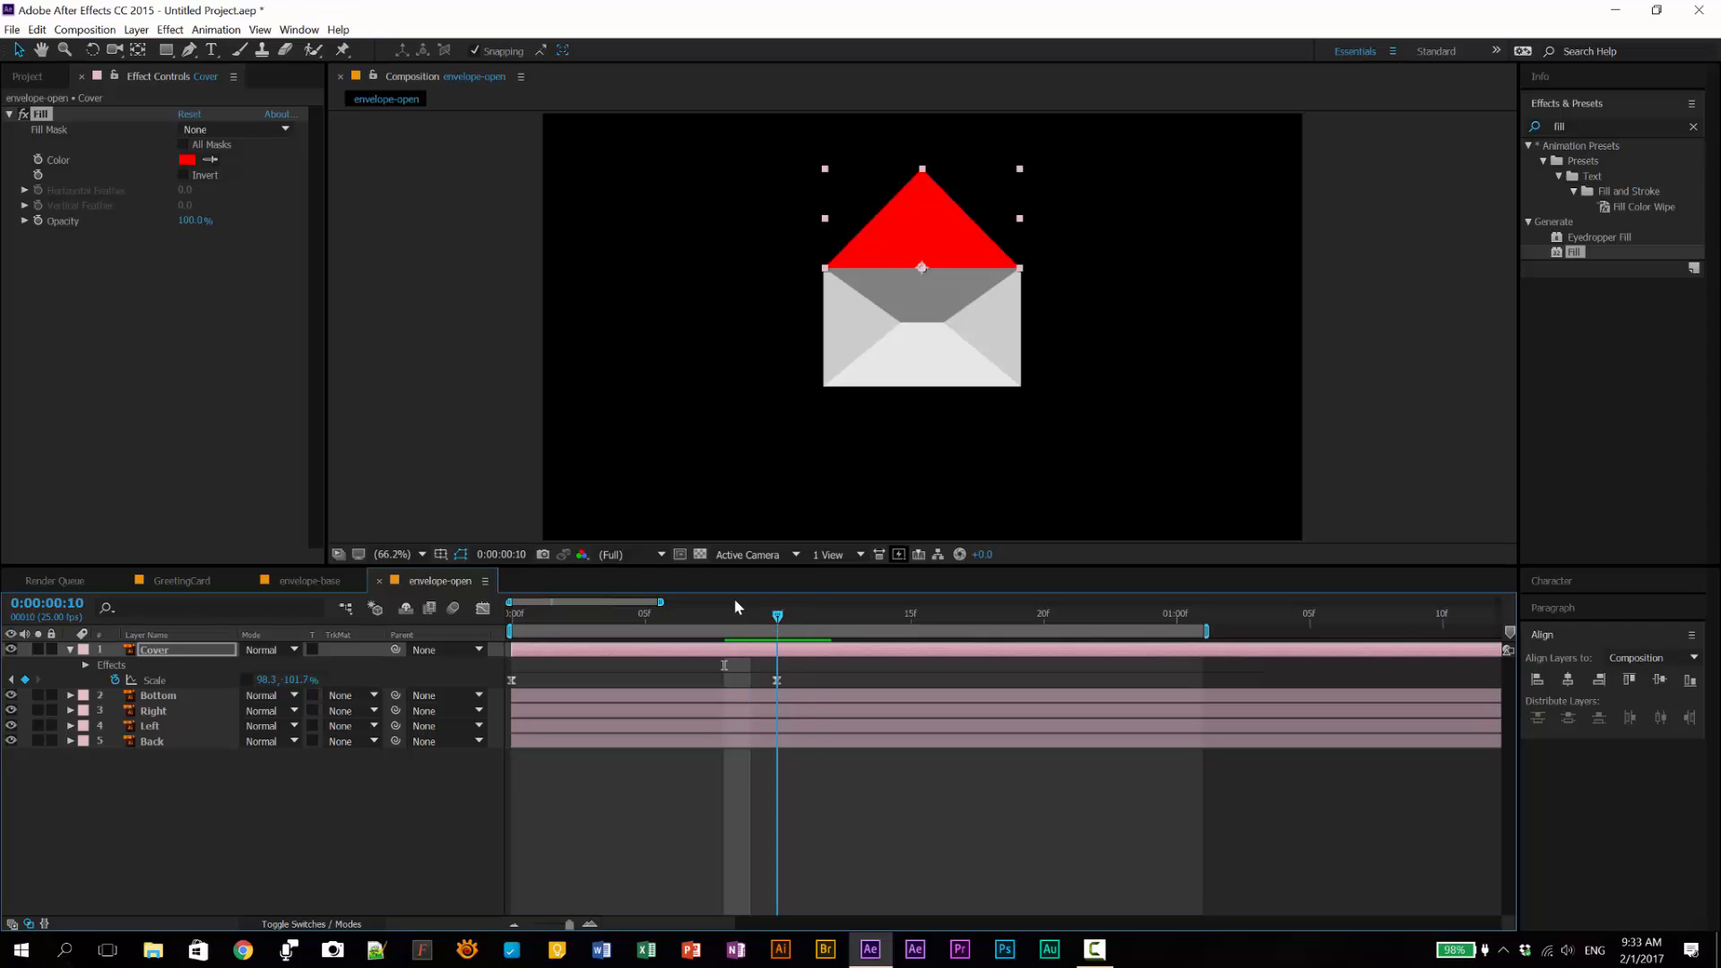
pyautogui.click(40, 163)
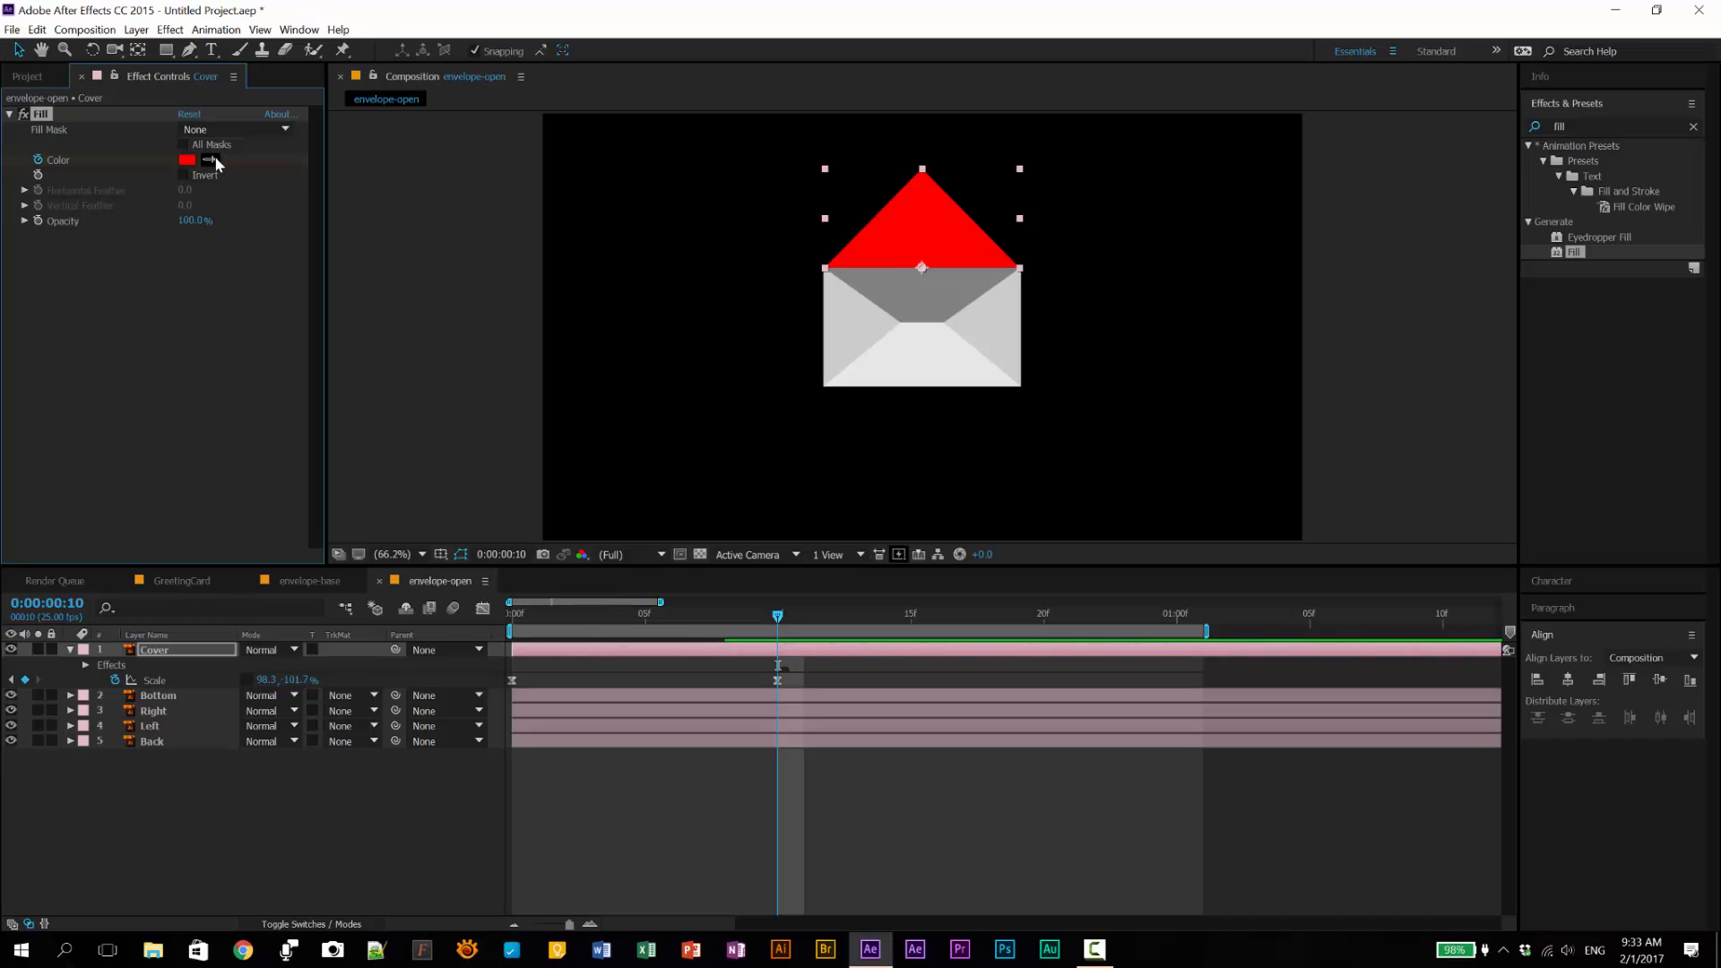
pyautogui.click(212, 159)
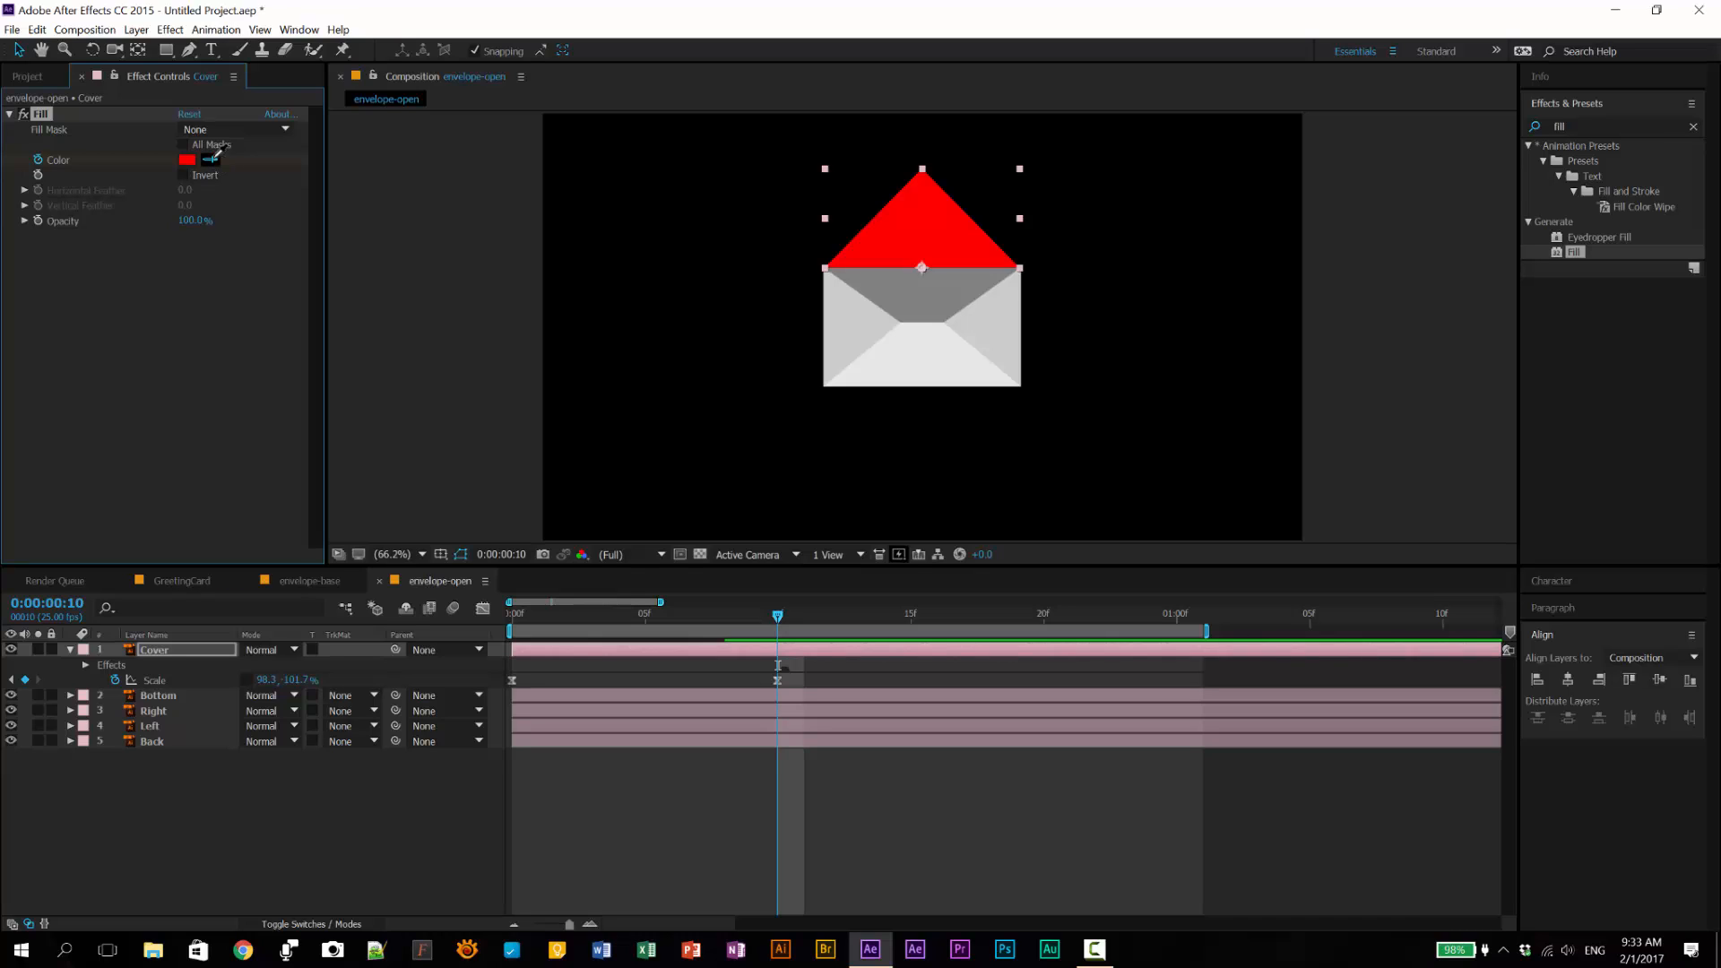
pyautogui.click(949, 287)
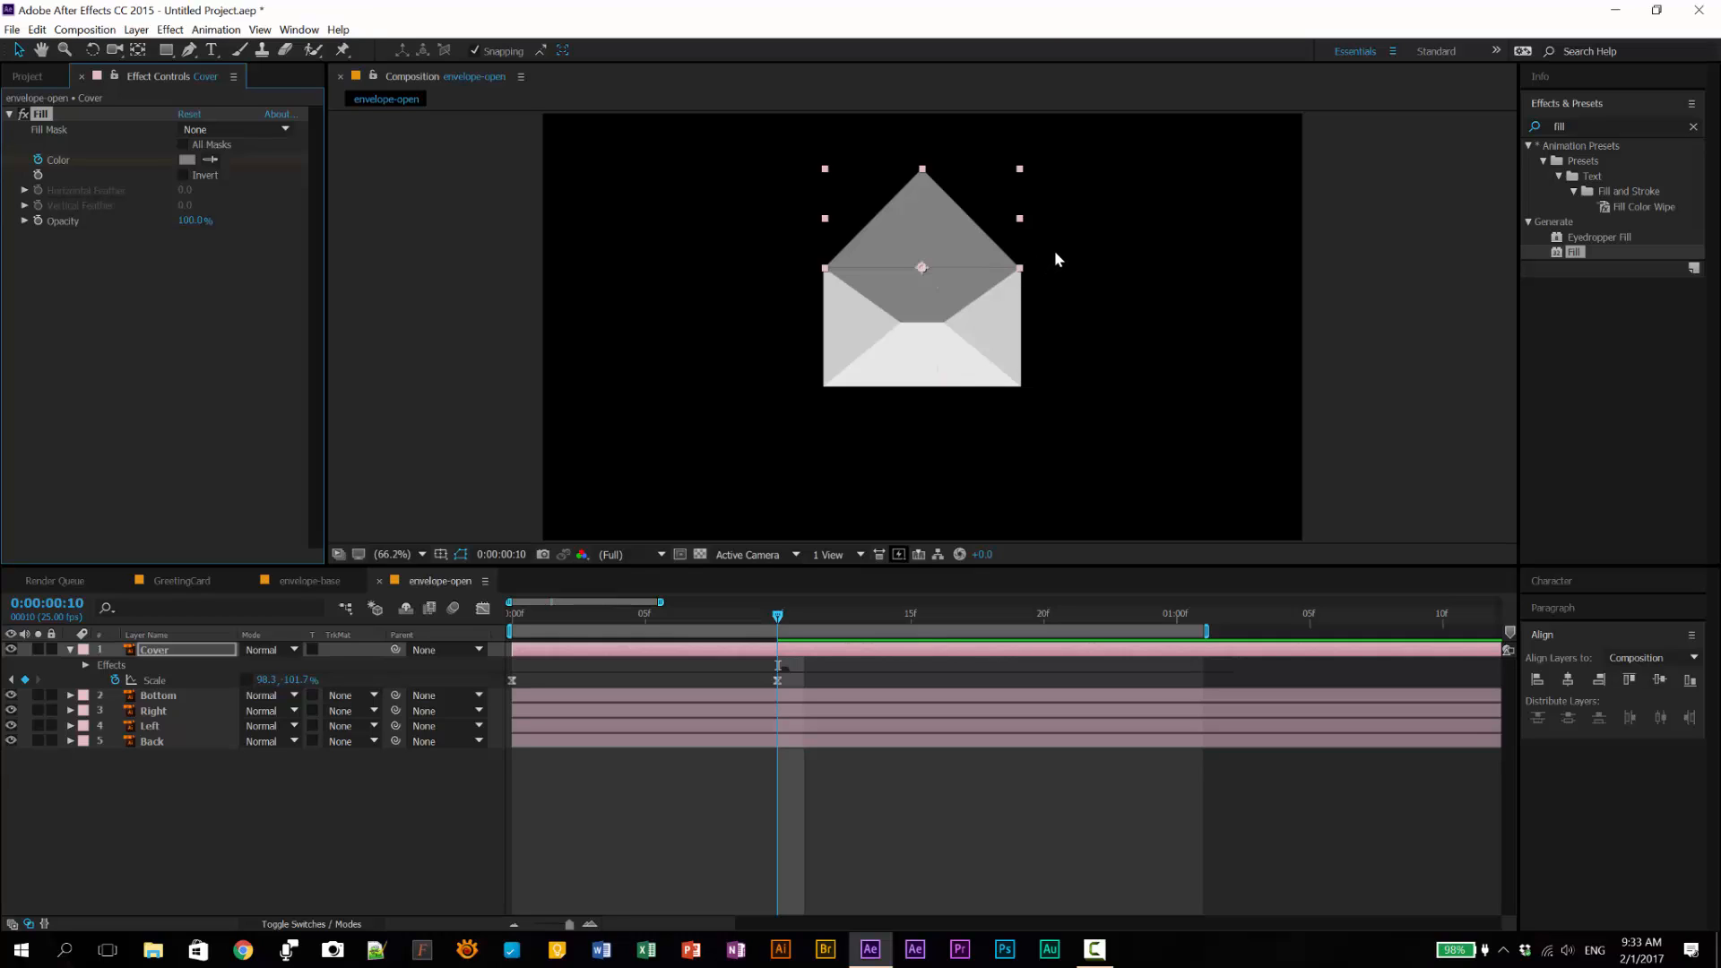
# Step: Add a Fill Color keyframe at frame 2 in the flap's original white, disabling the effect only while sampling the color
pyautogui.click(203, 651)
pyautogui.press('u')
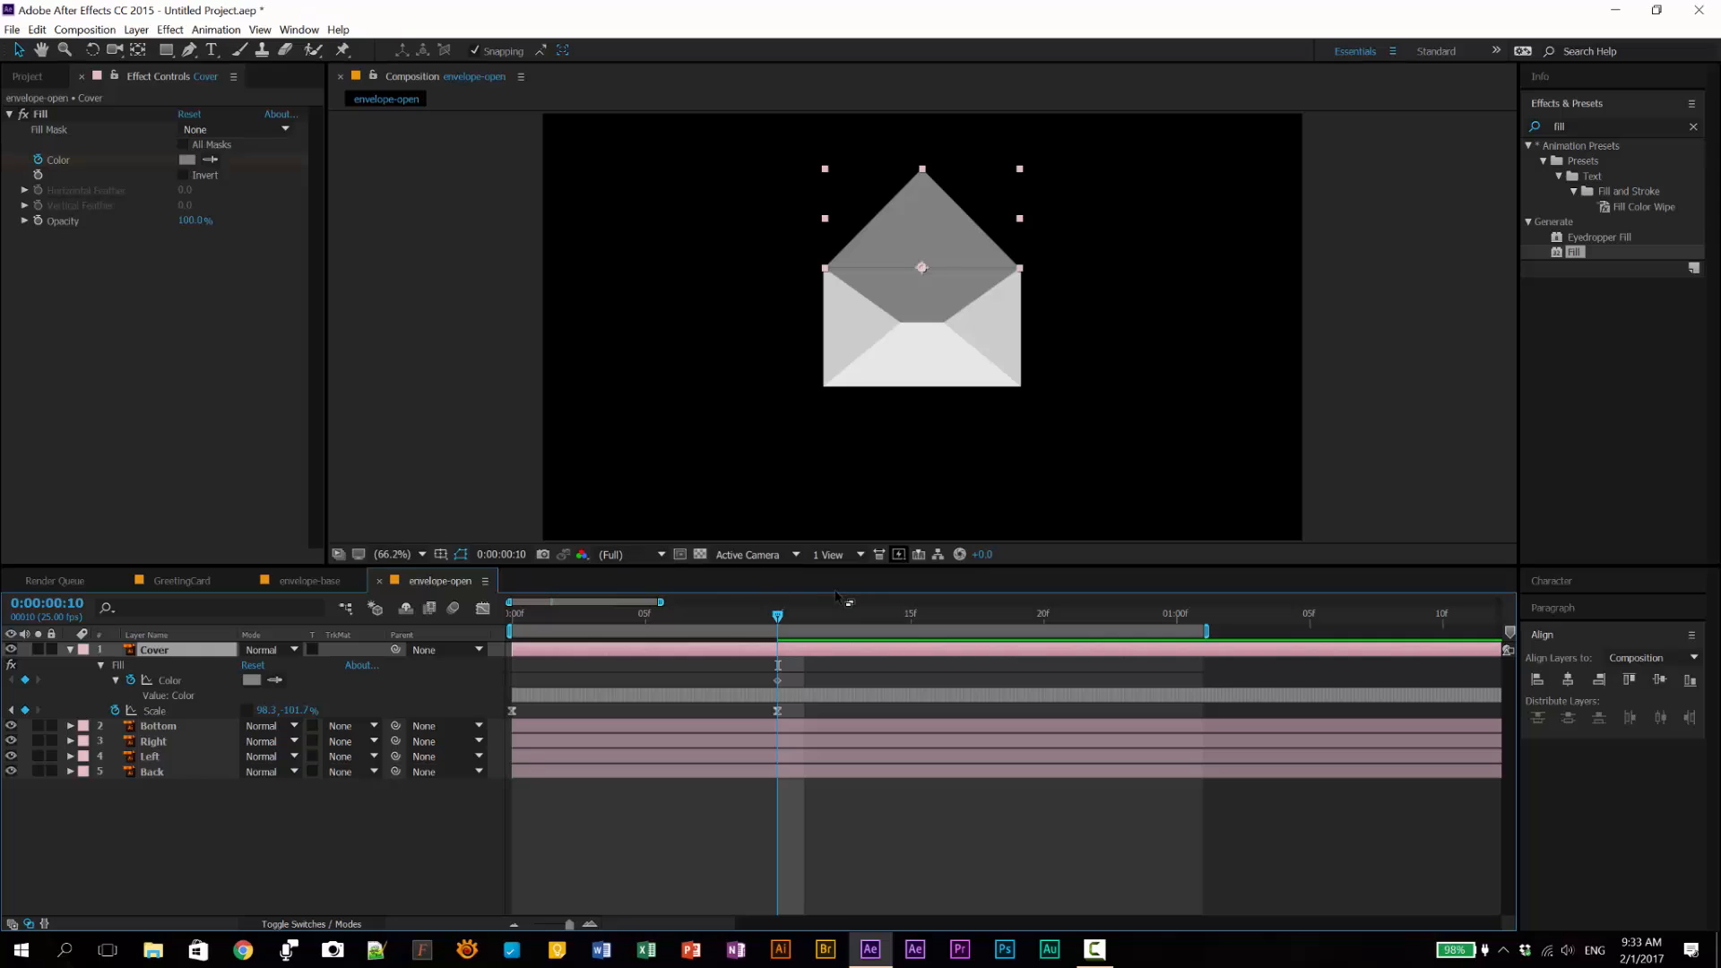
pyautogui.moveTo(777, 619); pyautogui.dragTo(575, 676)
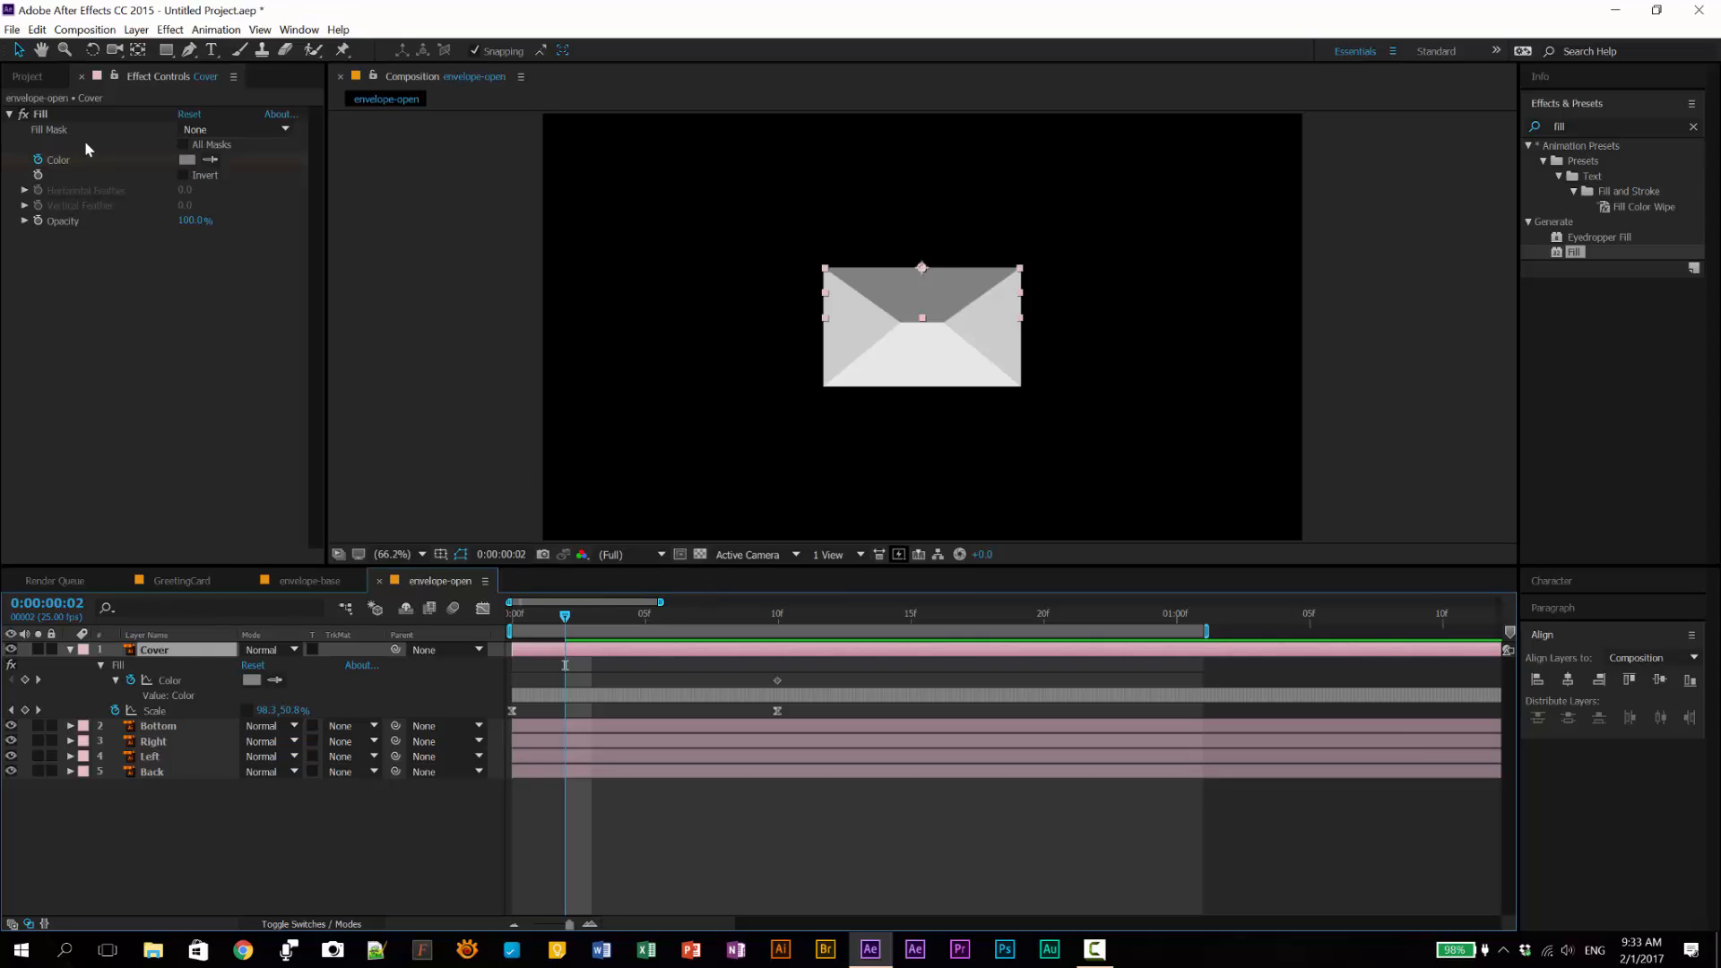
pyautogui.click(25, 679)
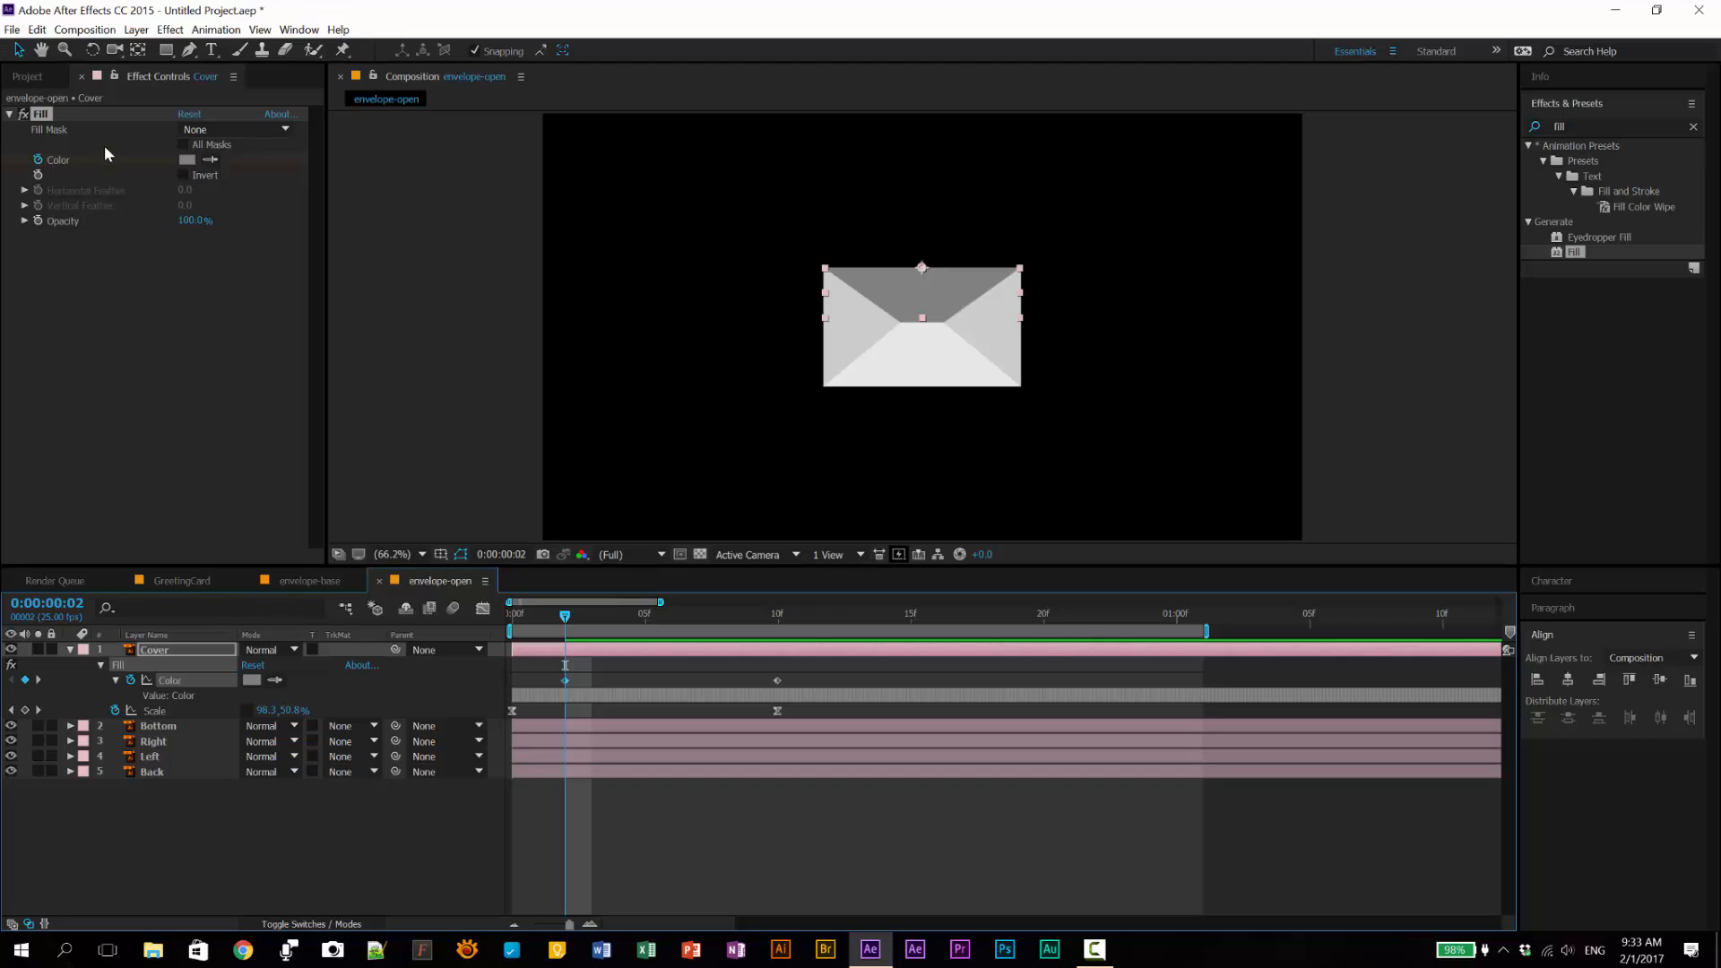
pyautogui.click(23, 115)
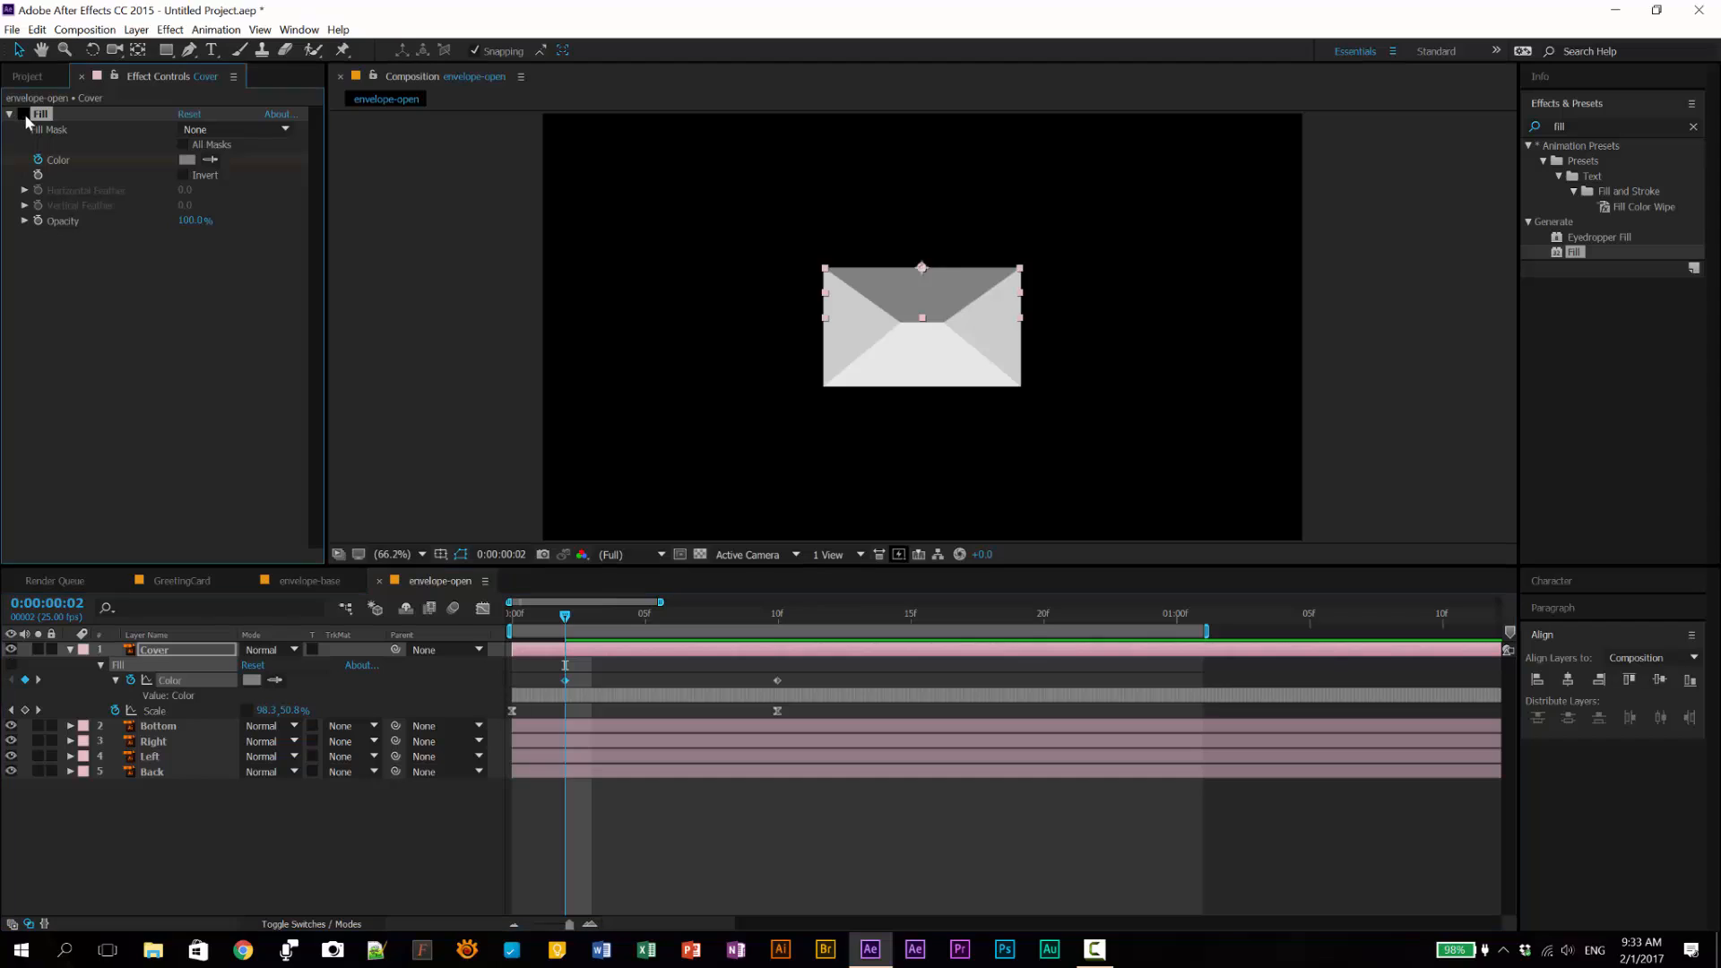
pyautogui.click(210, 160)
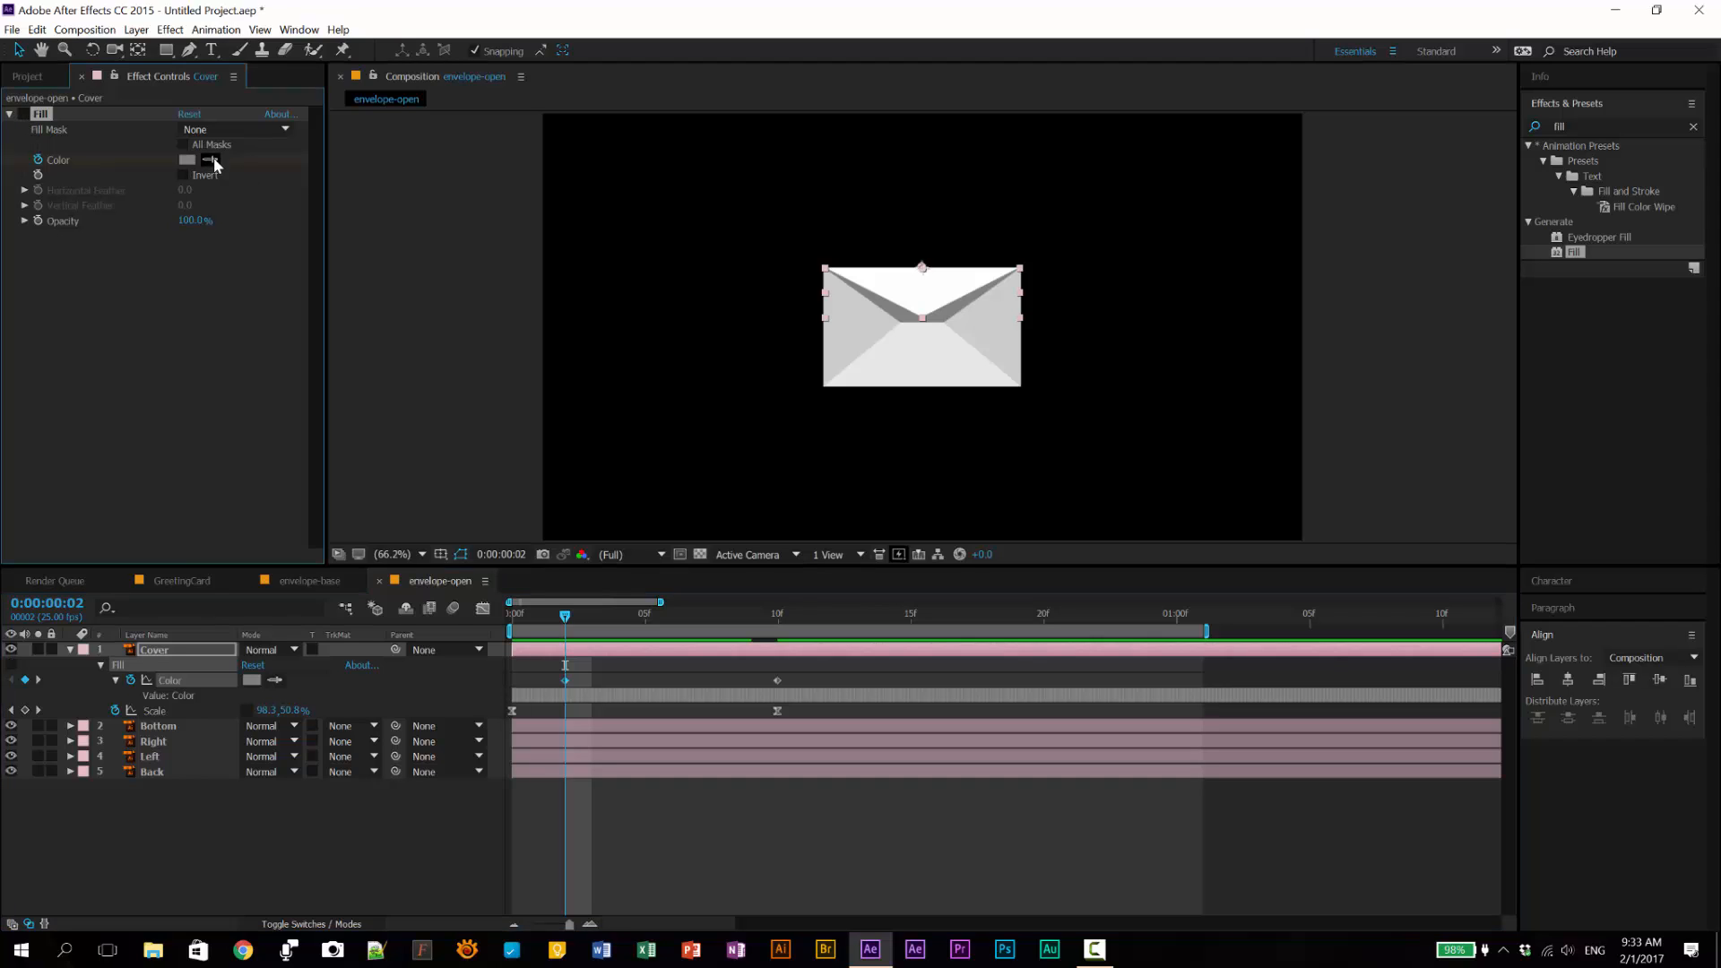
pyautogui.click(939, 297)
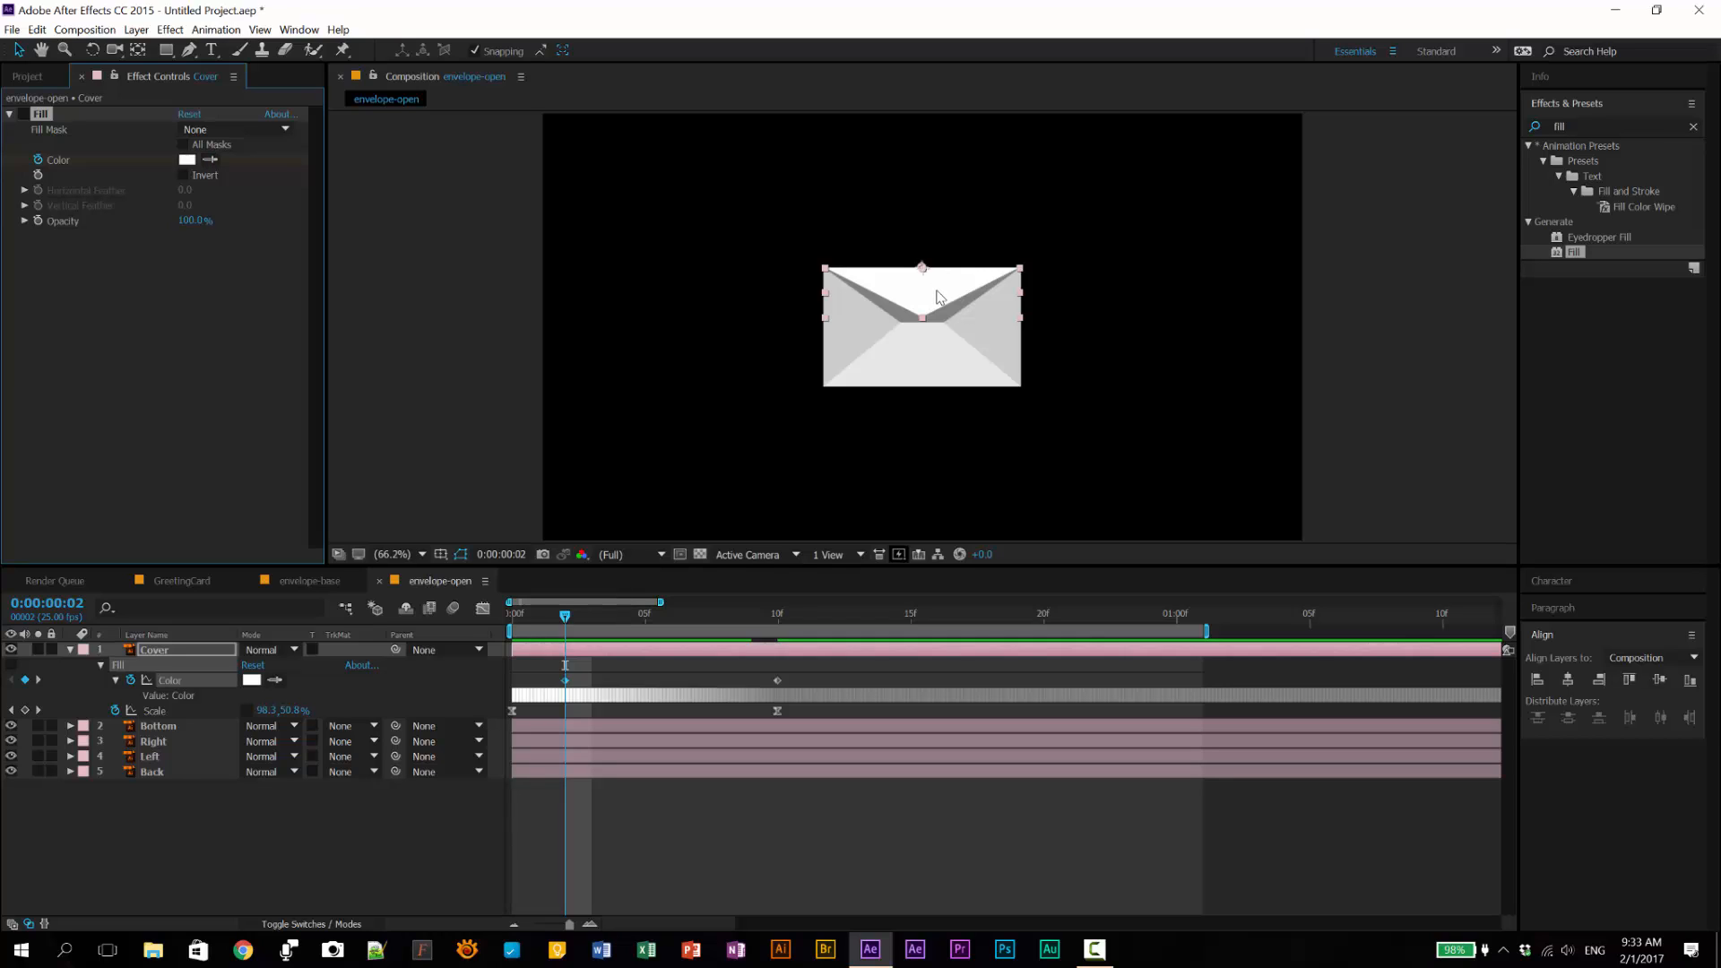
pyautogui.click(23, 115)
# Step: Convert both Fill Color keyframes on the Cover to hold keyframes and scrub to frame 10 to check the color switch
pyautogui.moveTo(565, 617); pyautogui.dragTo(728, 665)
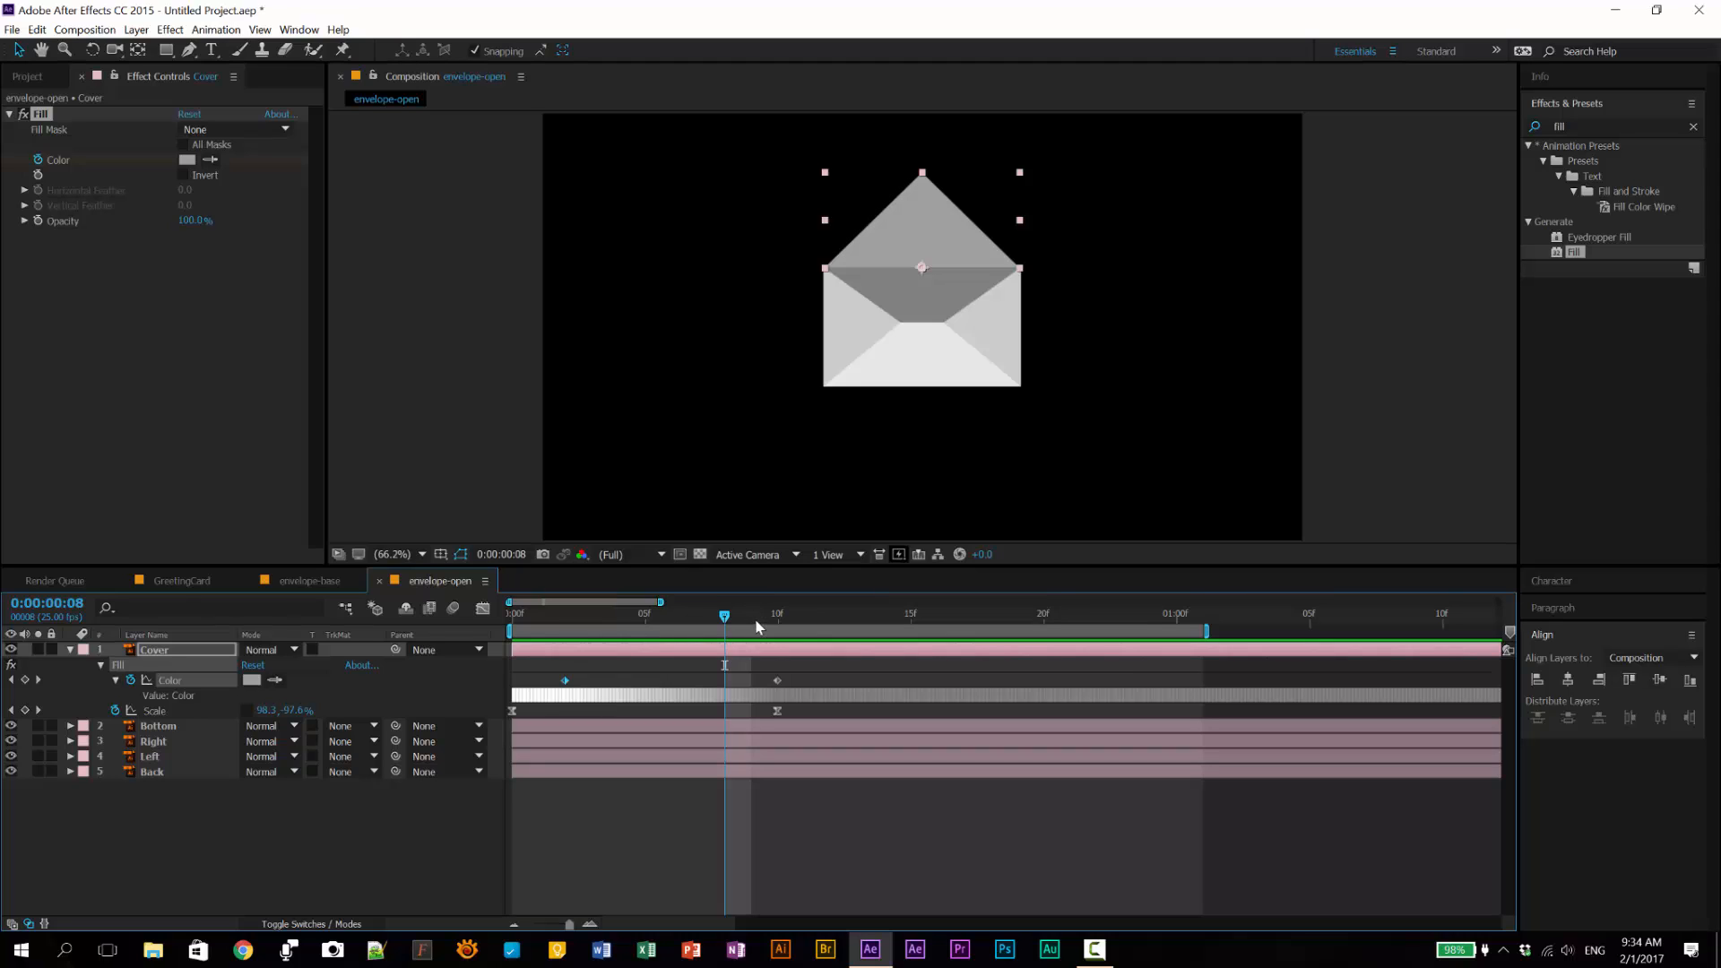
pyautogui.moveTo(816, 668); pyautogui.dragTo(538, 704)
pyautogui.rightClick(564, 680)
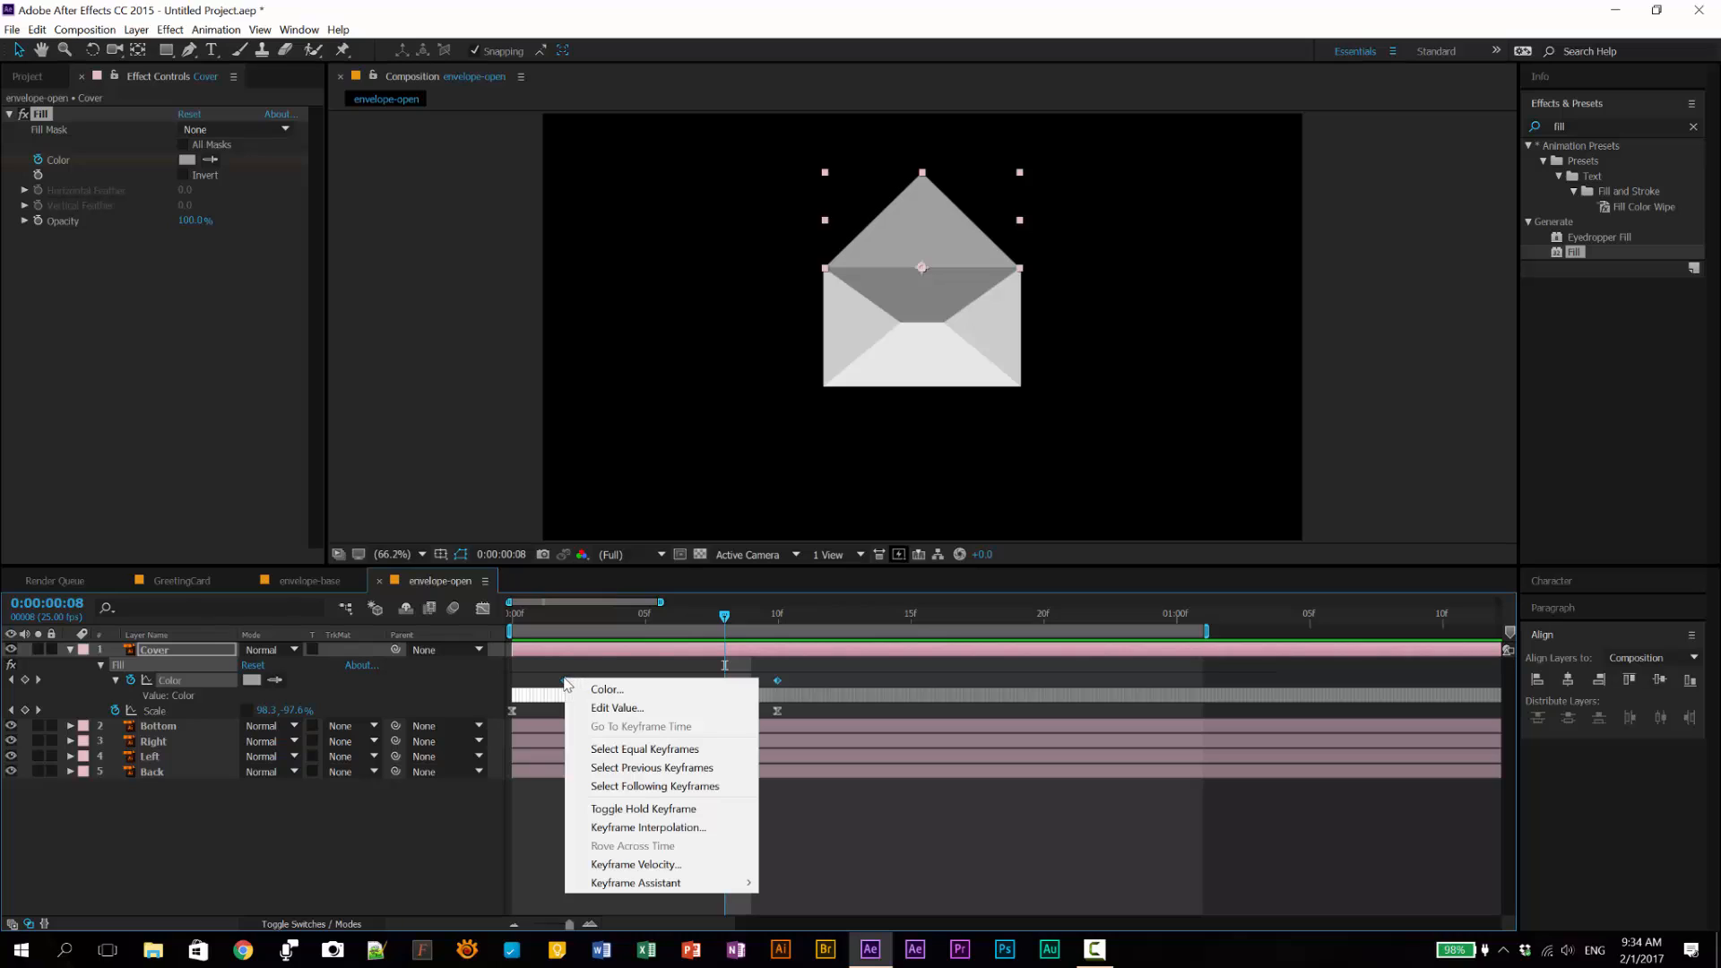
pyautogui.click(639, 810)
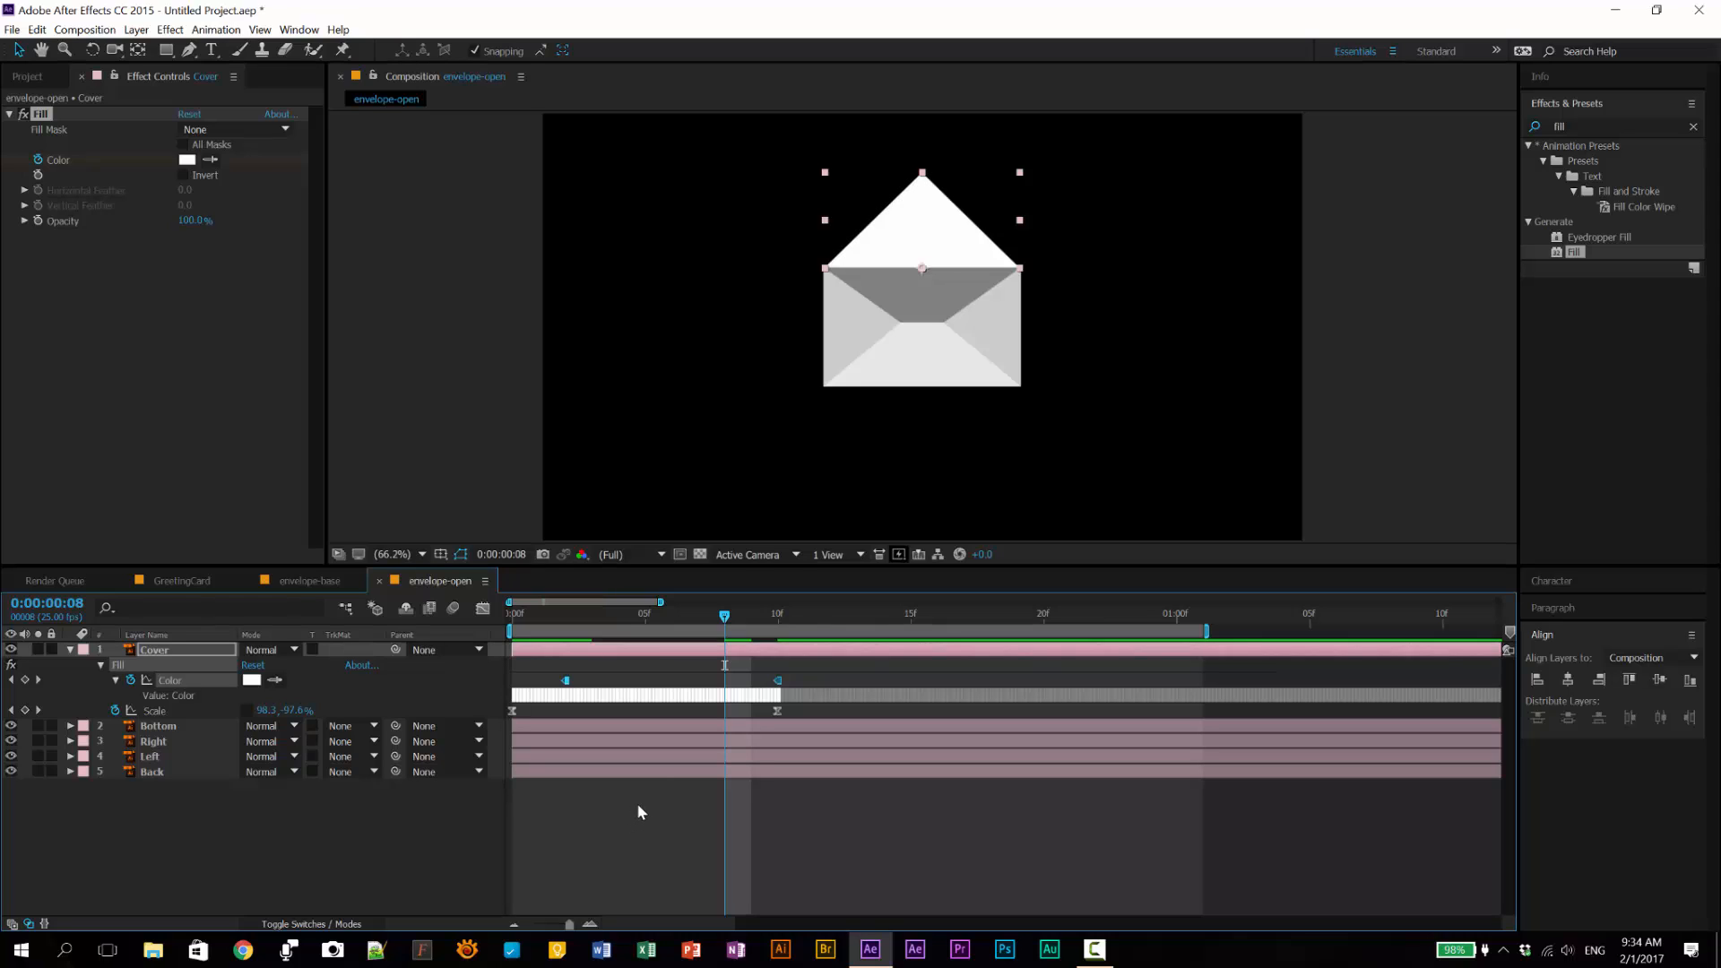
pyautogui.moveTo(572, 613); pyautogui.dragTo(776, 652)
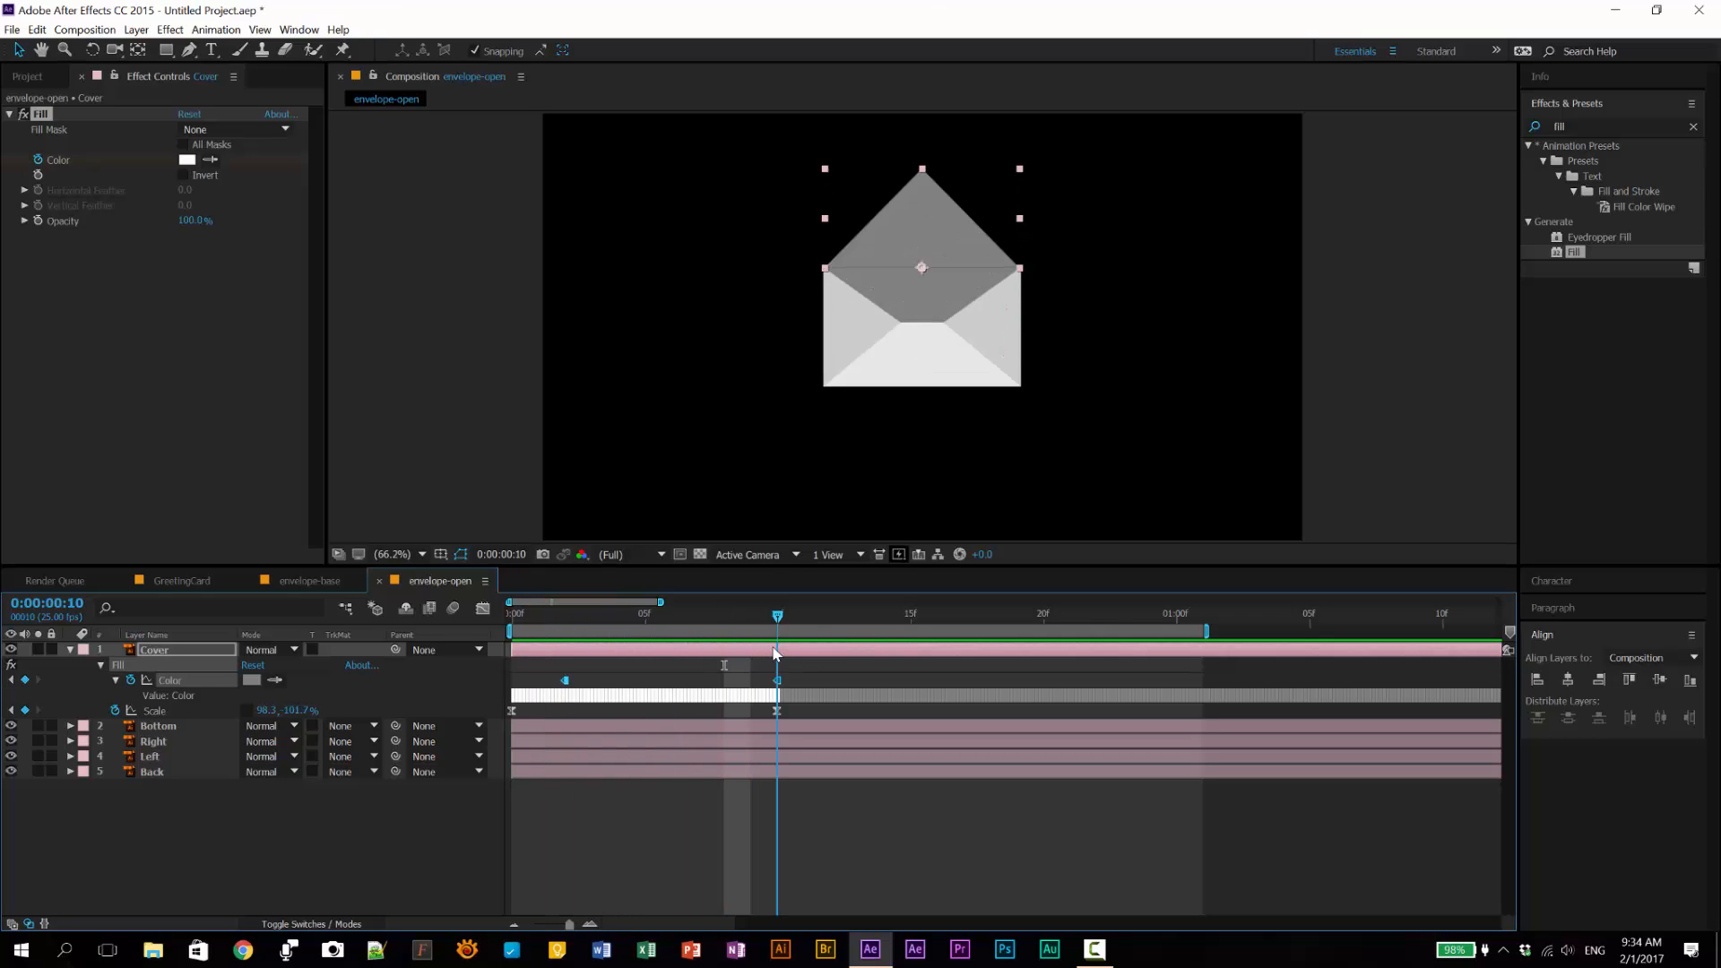
# Step: Move the gray Fill Color keyframe to frame 3 and the white one to frame 0, and scrub through the result
pyautogui.click(838, 676)
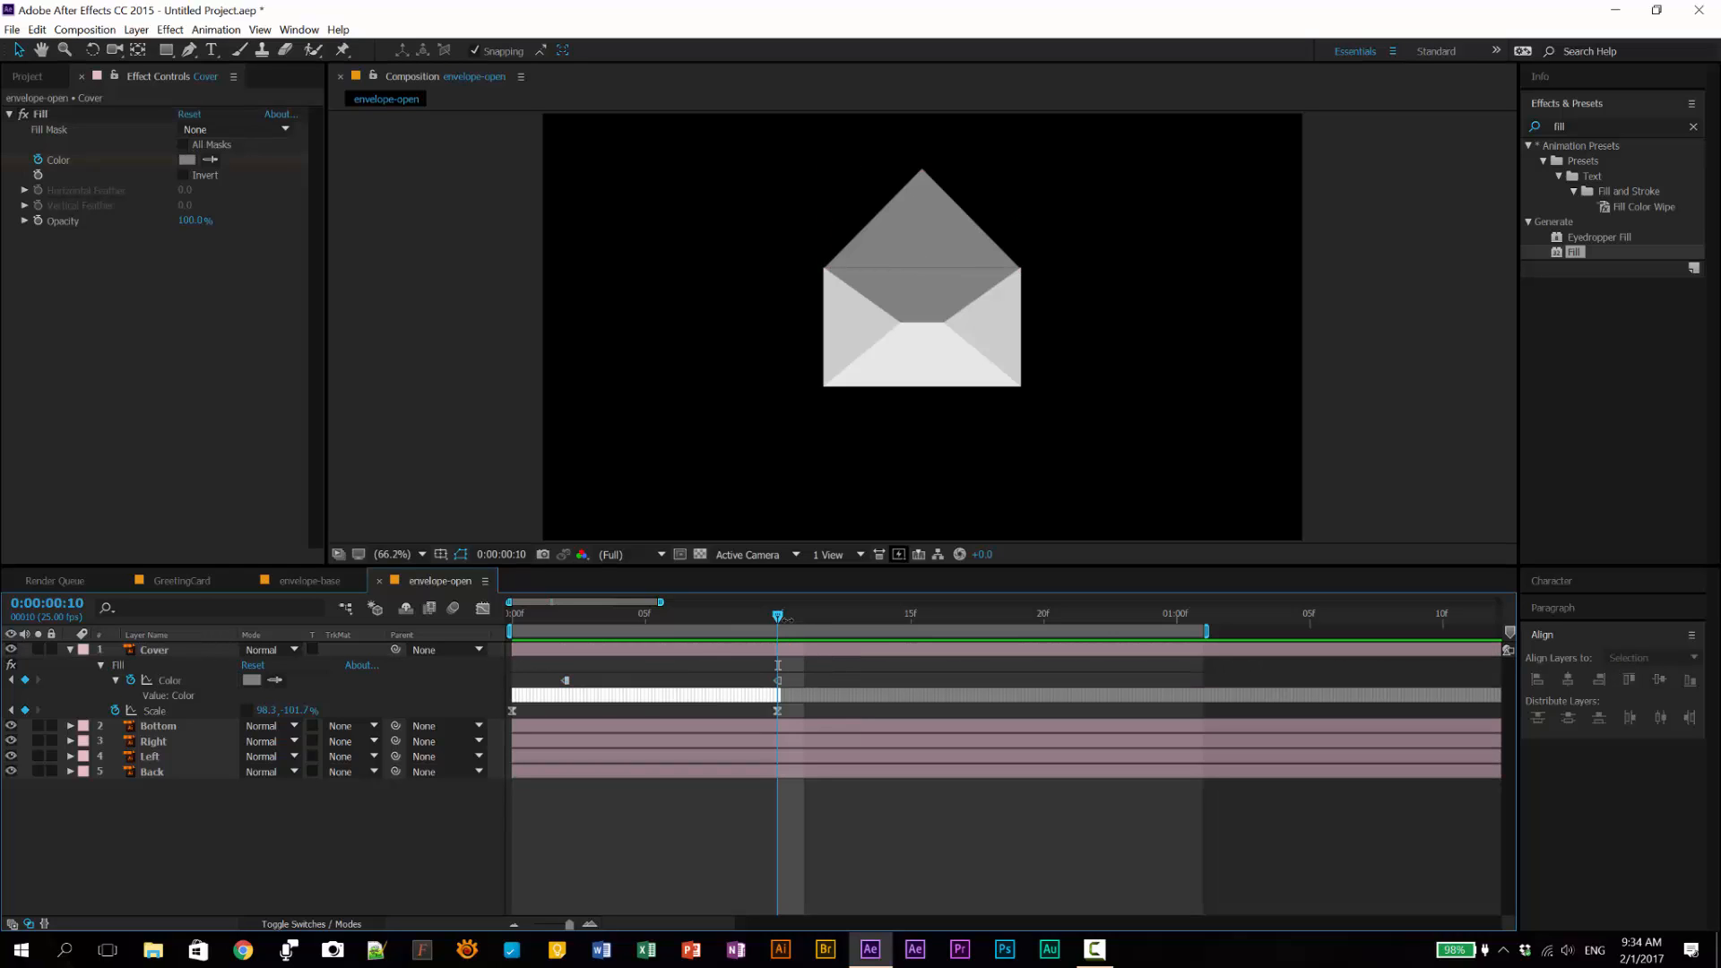
pyautogui.moveTo(778, 619); pyautogui.dragTo(588, 654)
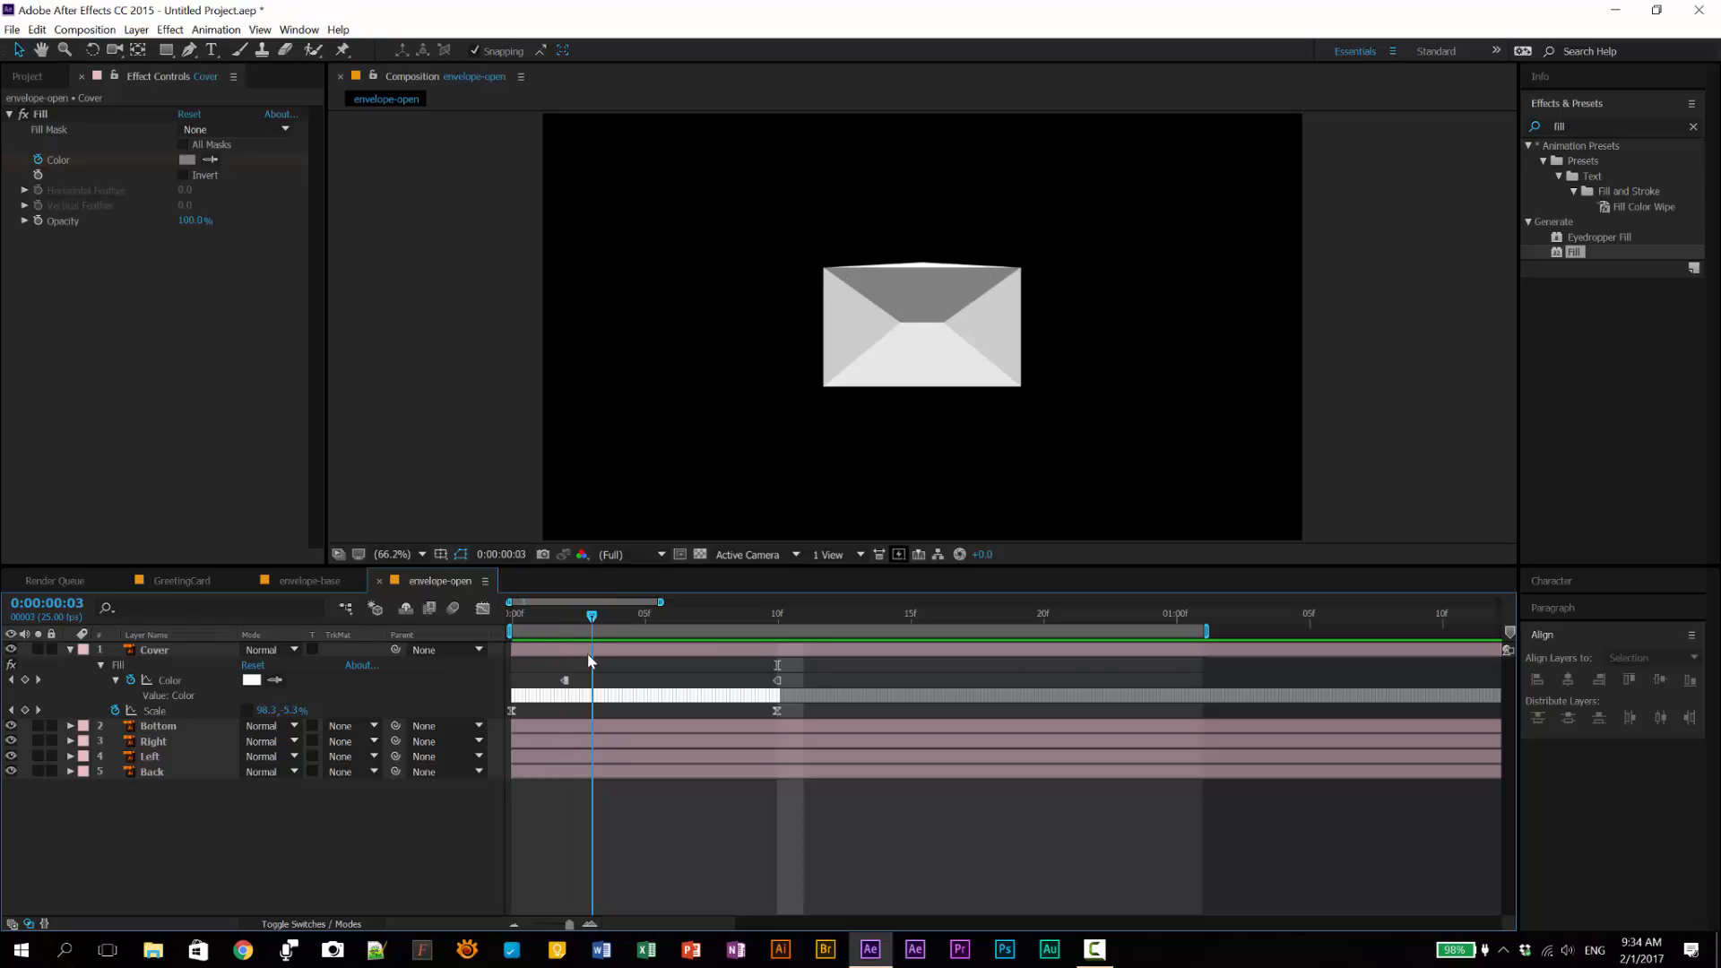
pyautogui.click(778, 682)
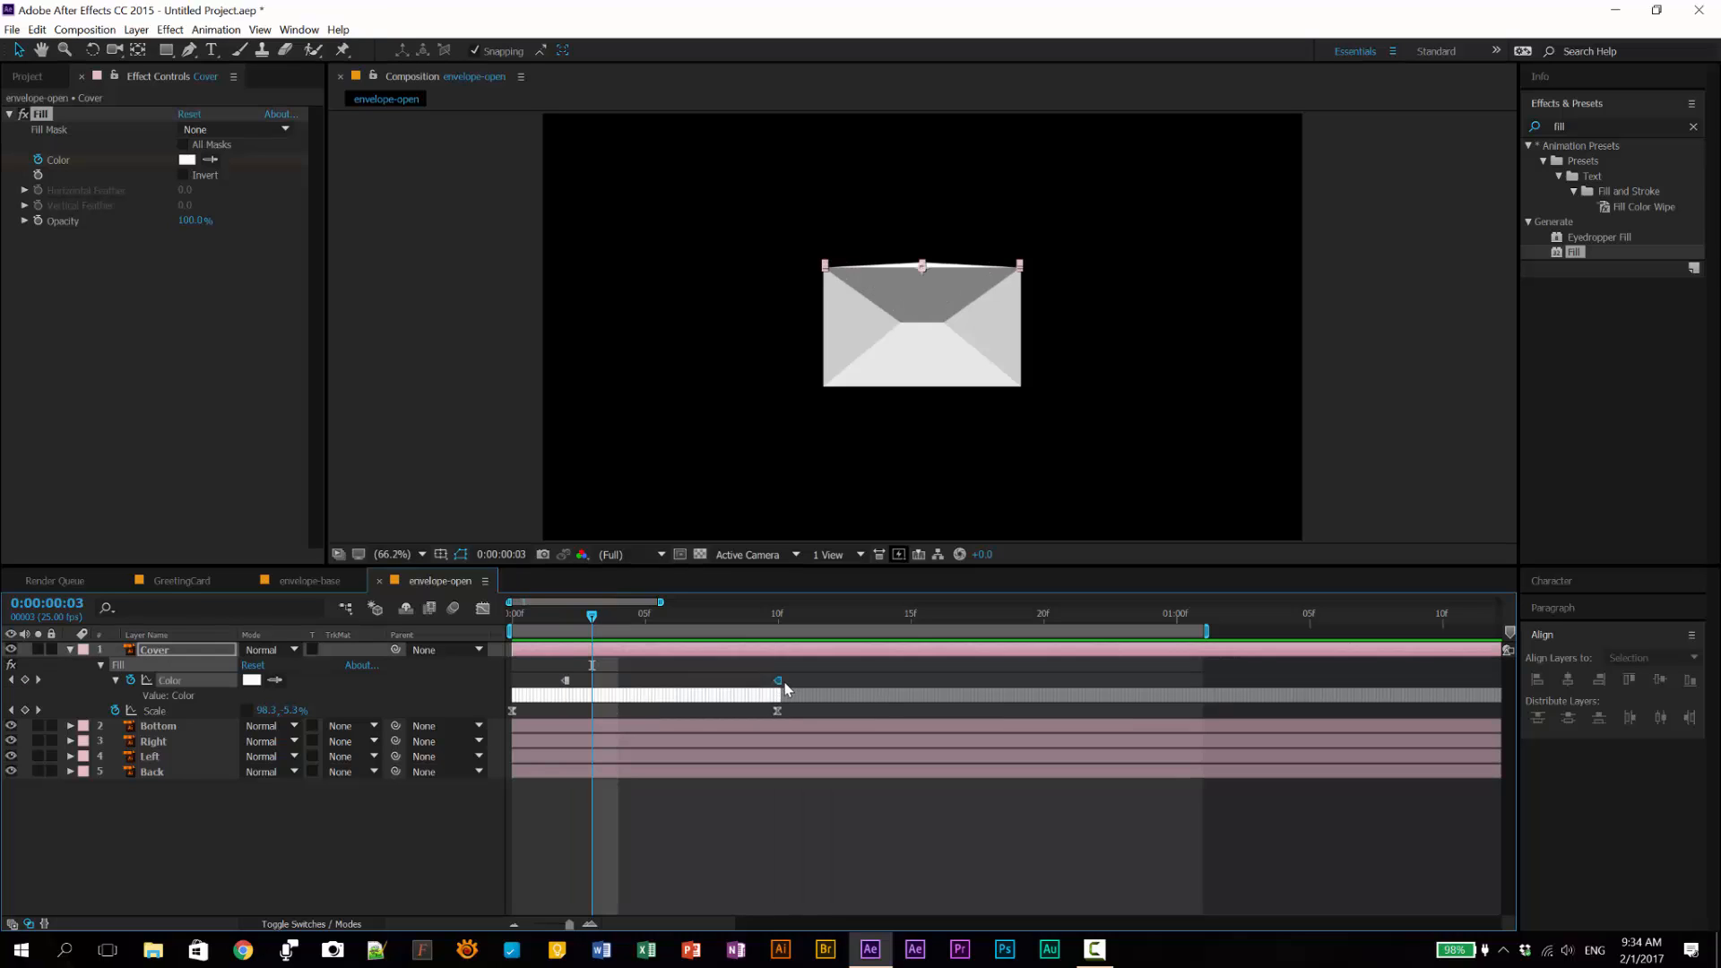
pyautogui.moveTo(778, 681); pyautogui.dragTo(593, 682)
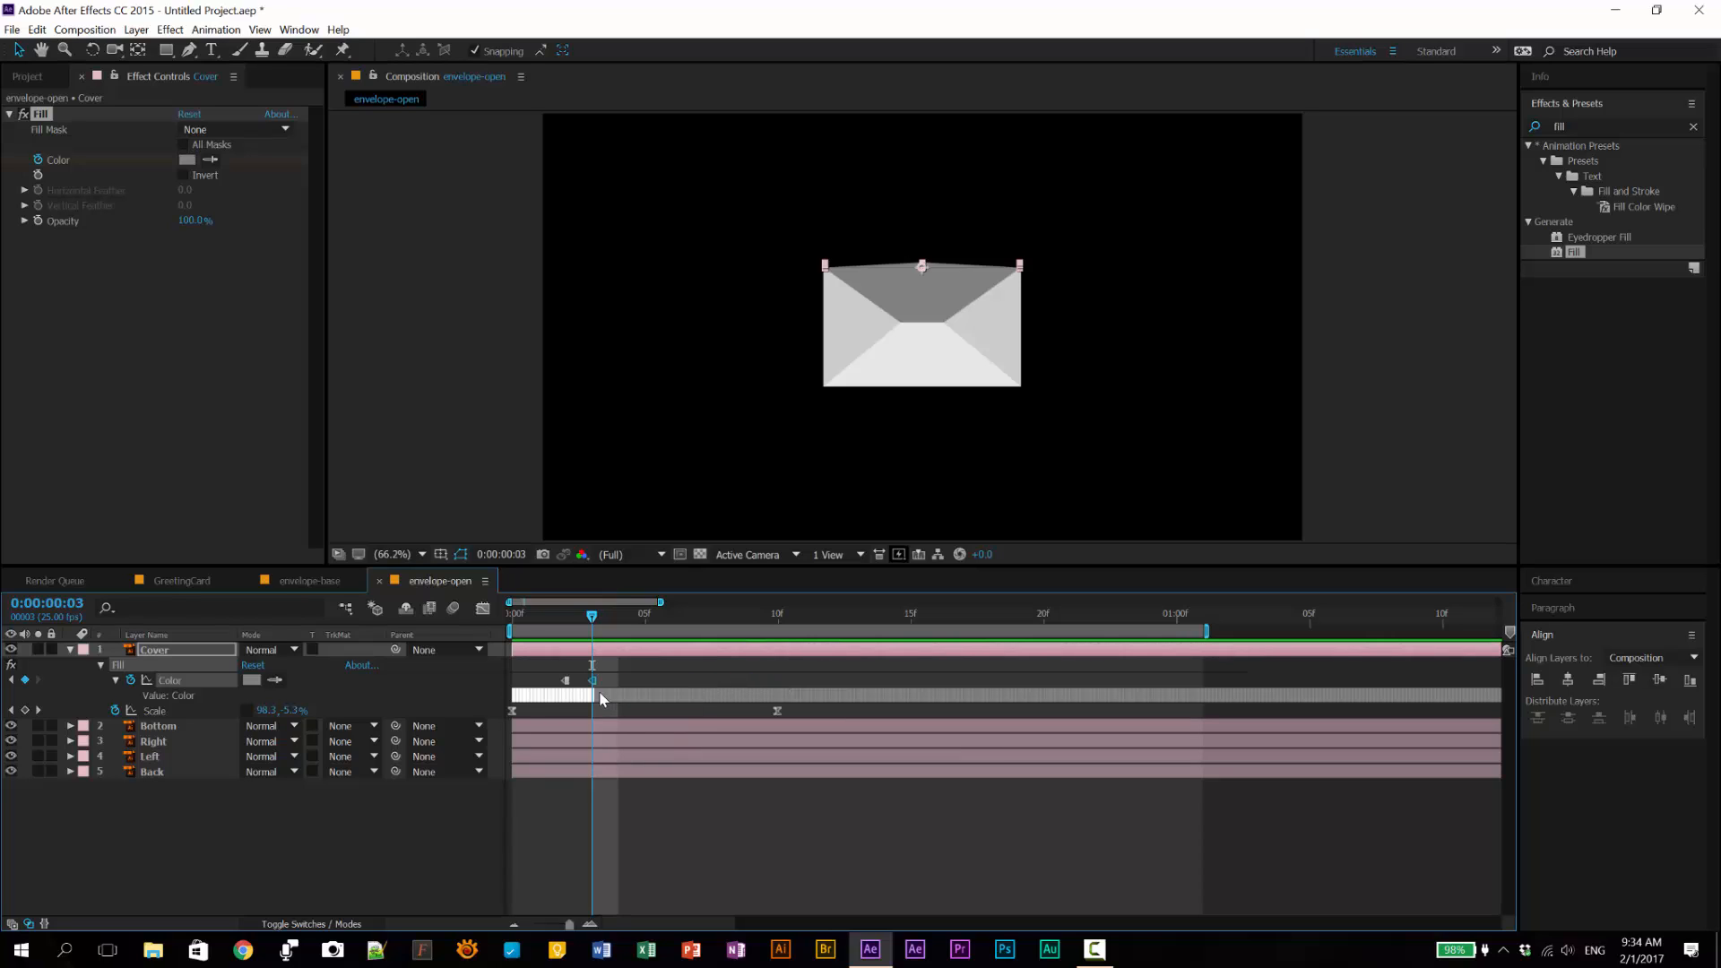
pyautogui.moveTo(593, 619); pyautogui.dragTo(513, 683)
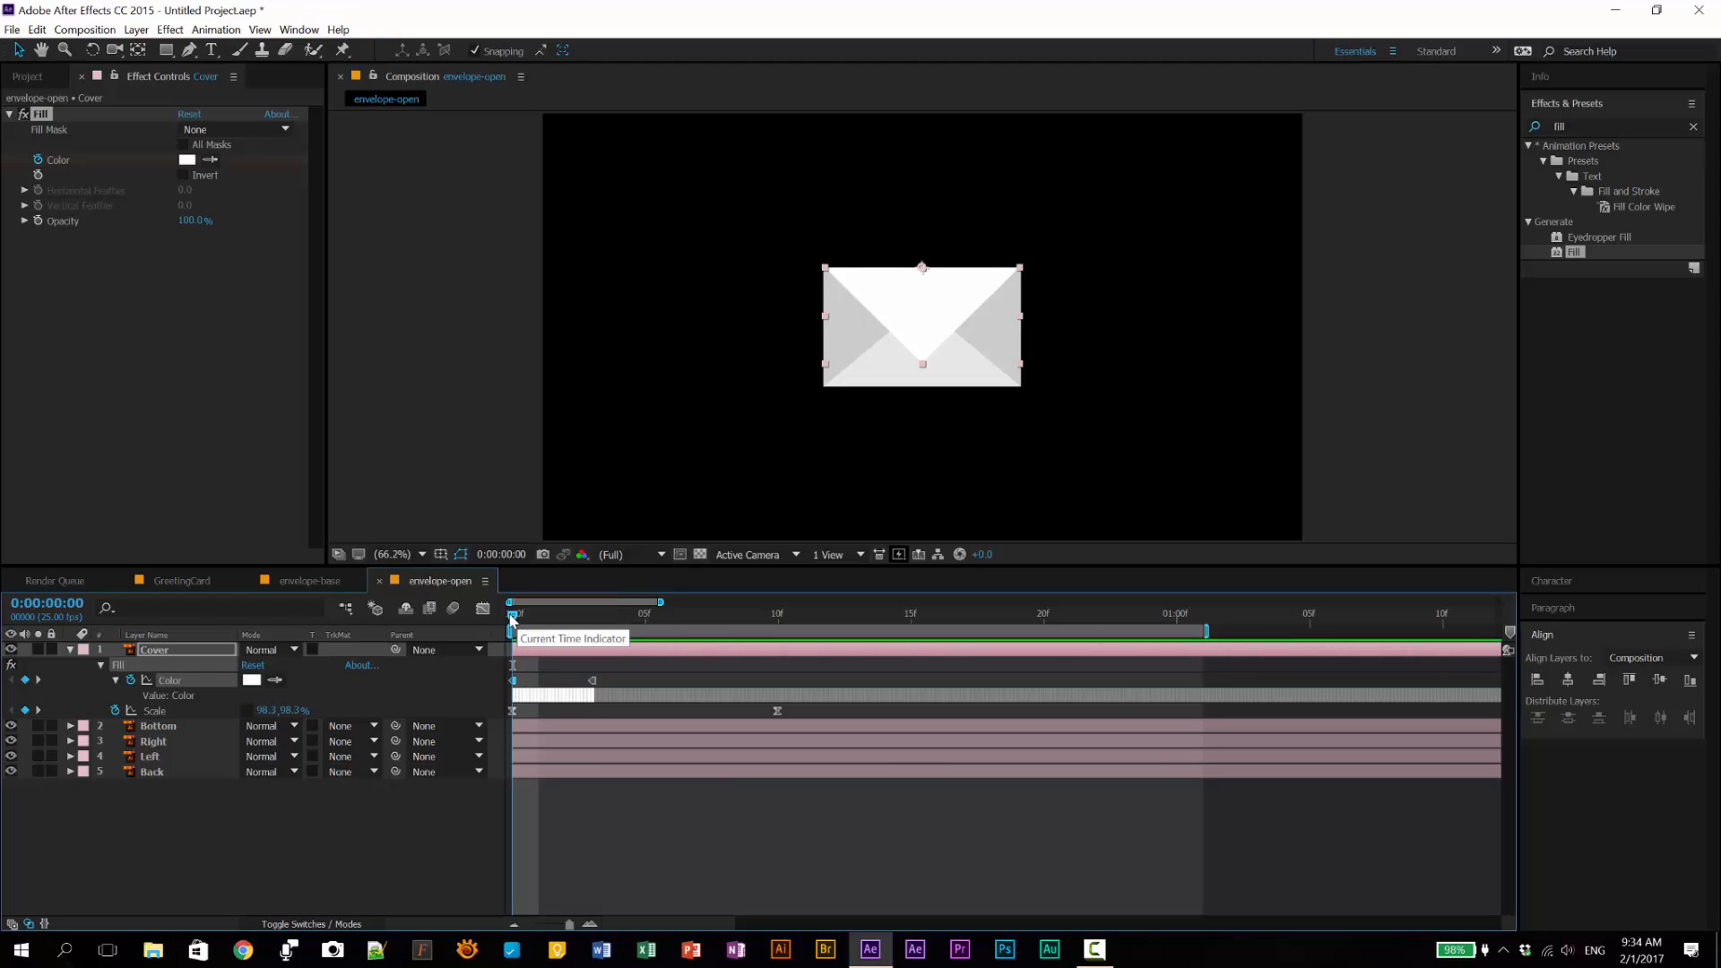
pyautogui.moveTo(513, 621); pyautogui.dragTo(831, 662)
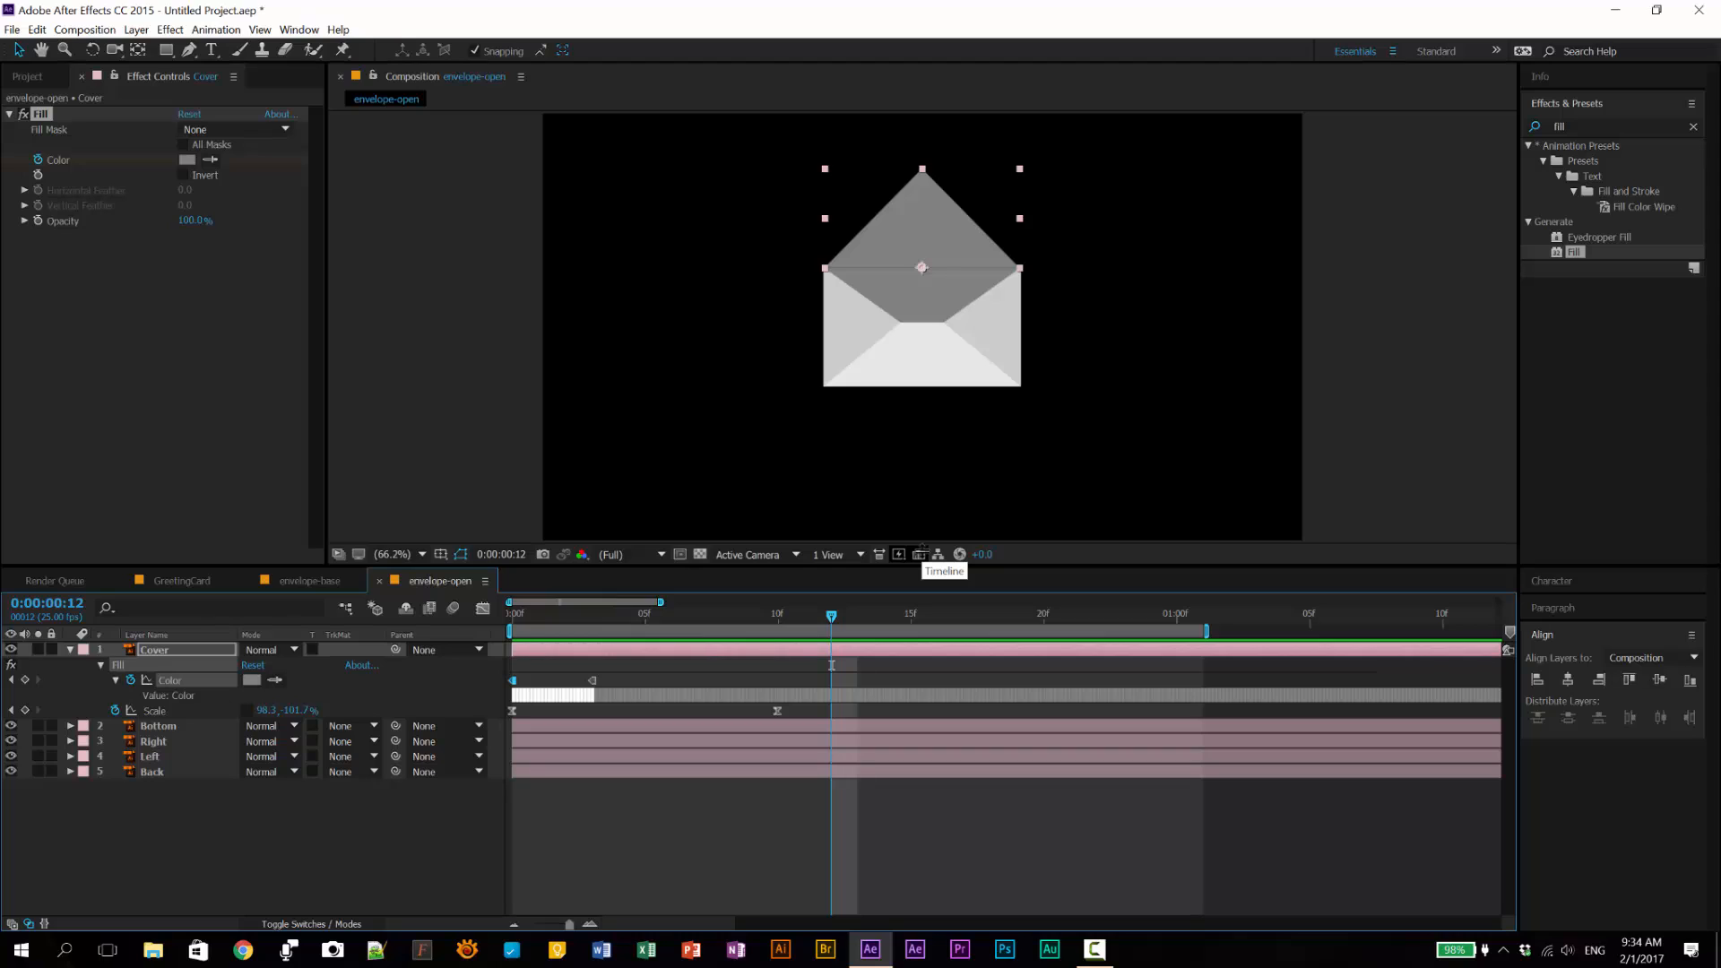
# Step: Set the Fill Color at frame 3 to the lighter gray 8D8D8D and scrub to frame 10 to check the open flap
pyautogui.click(592, 618)
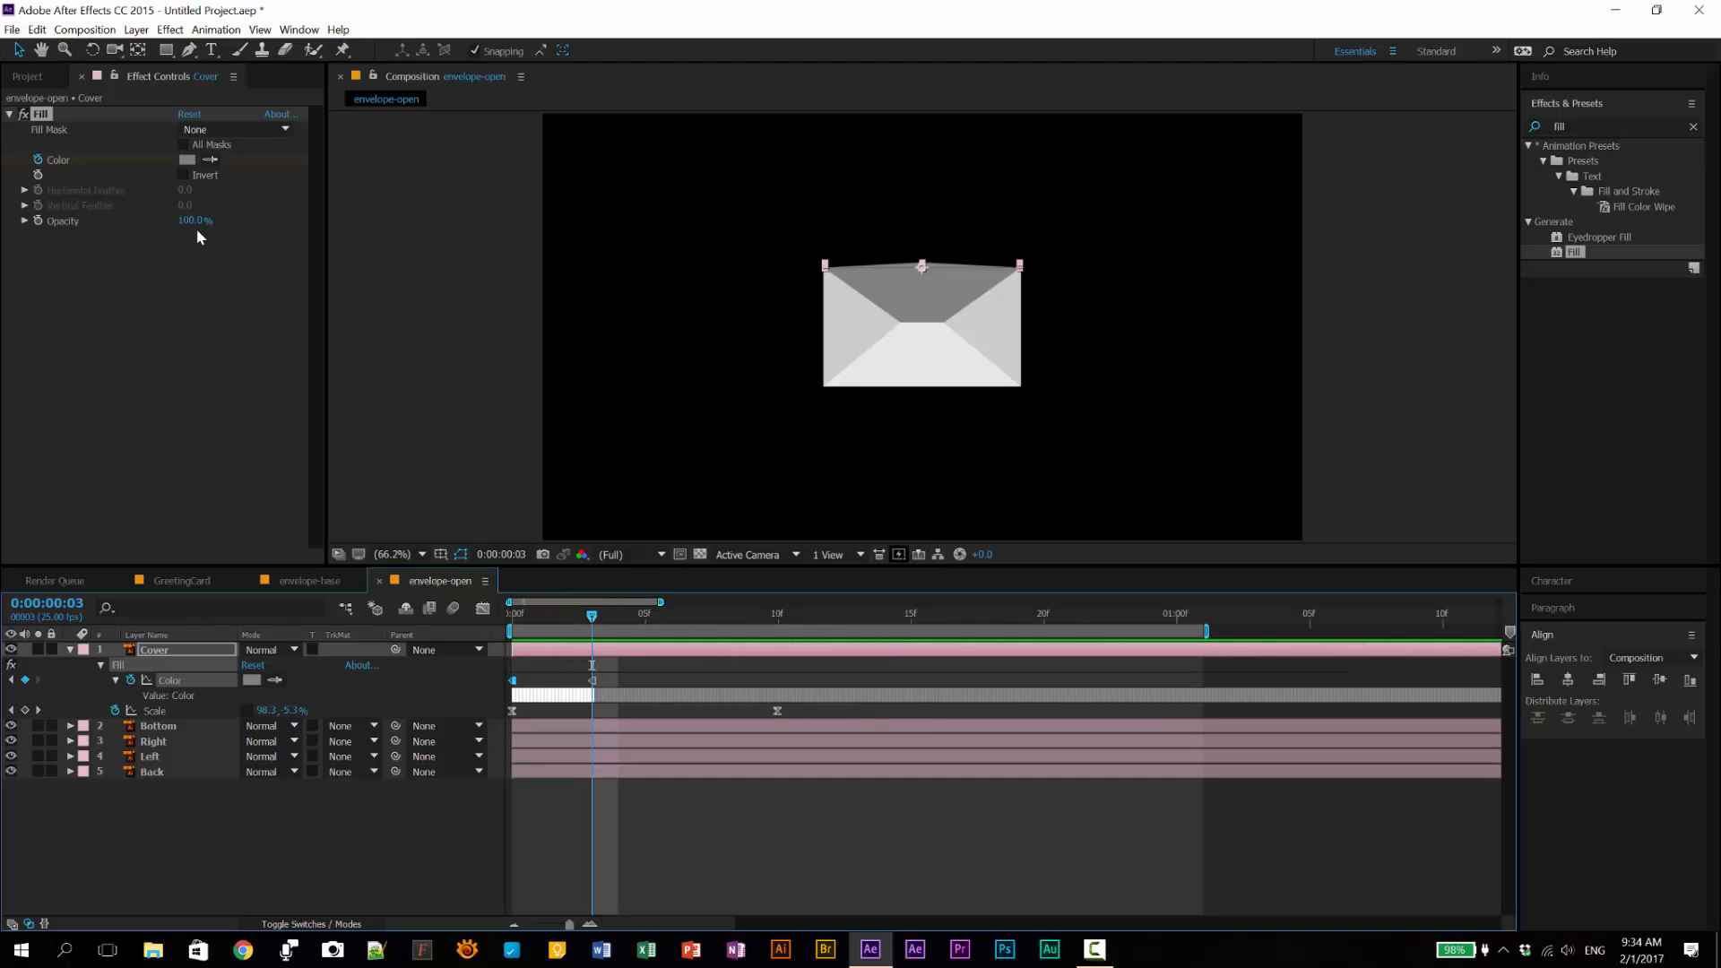
pyautogui.click(186, 159)
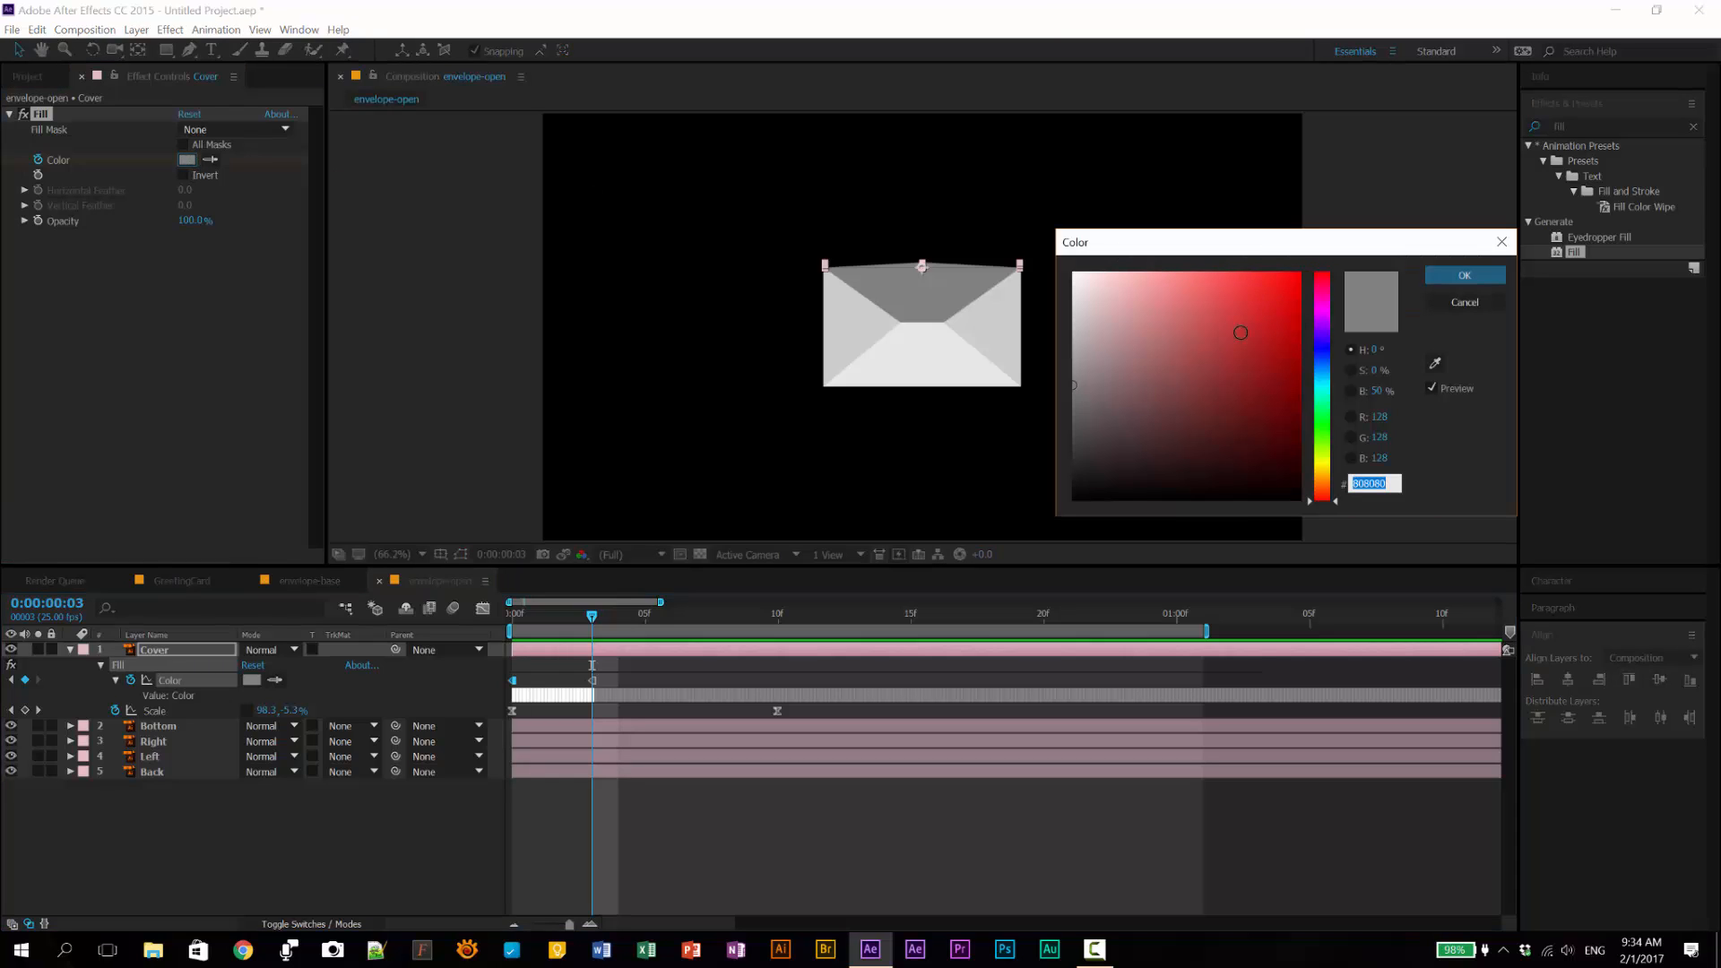
pyautogui.click(1071, 373)
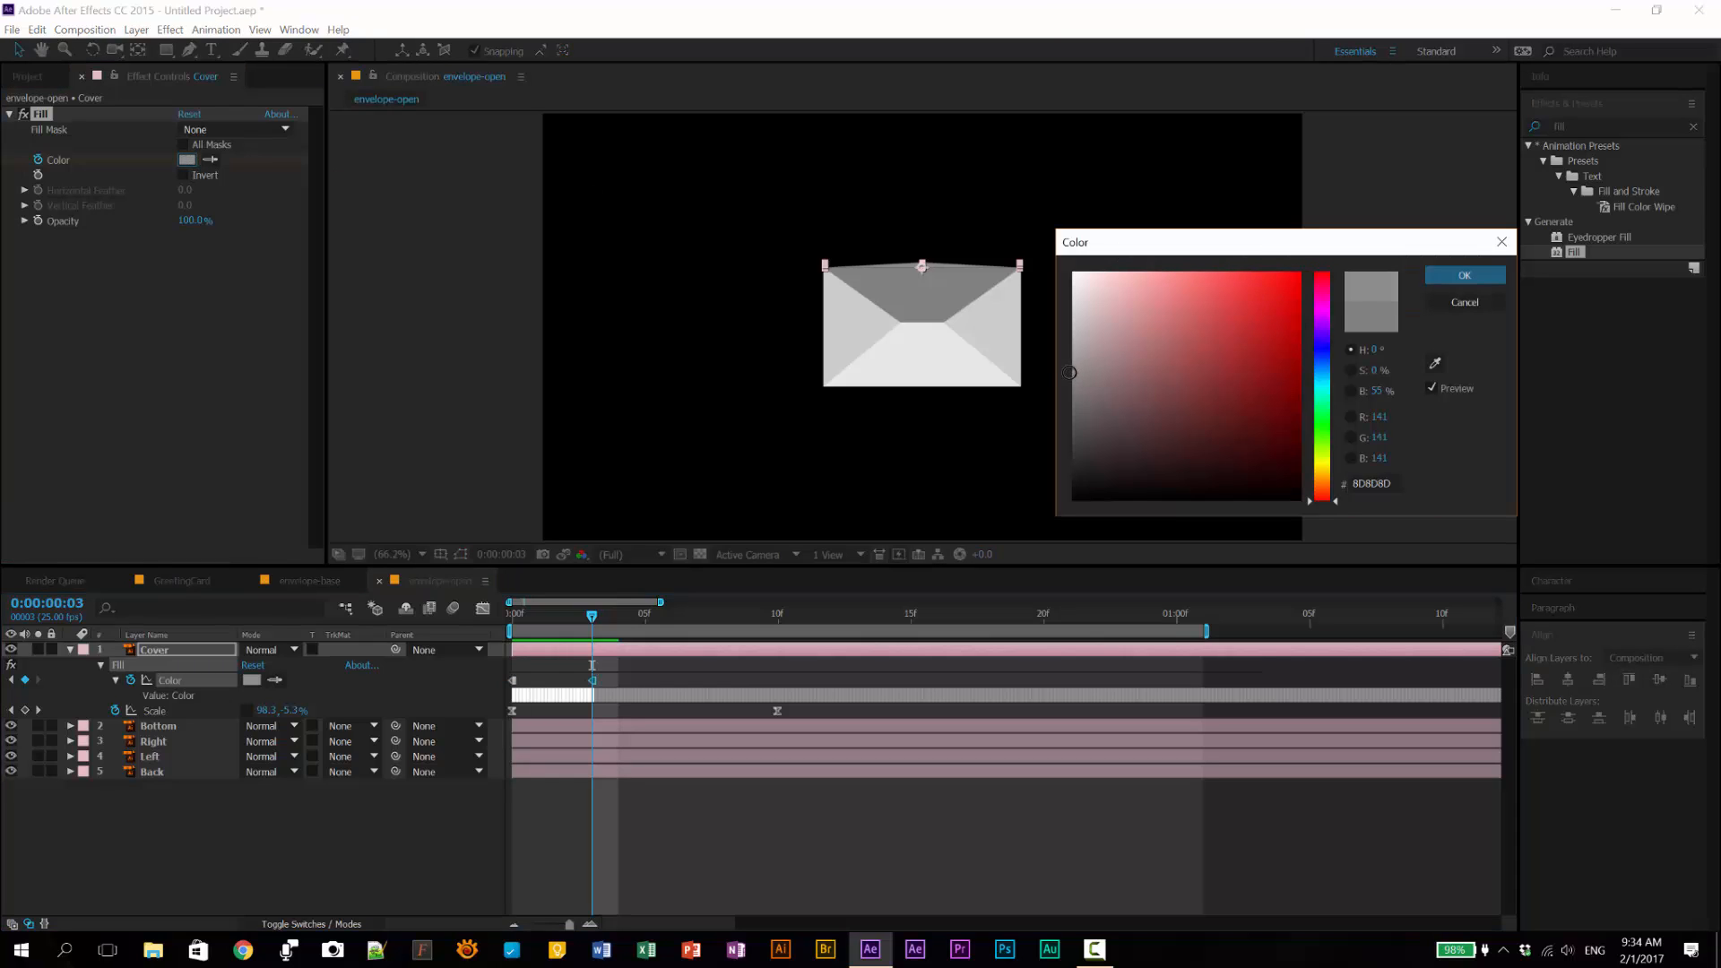
pyautogui.click(1464, 275)
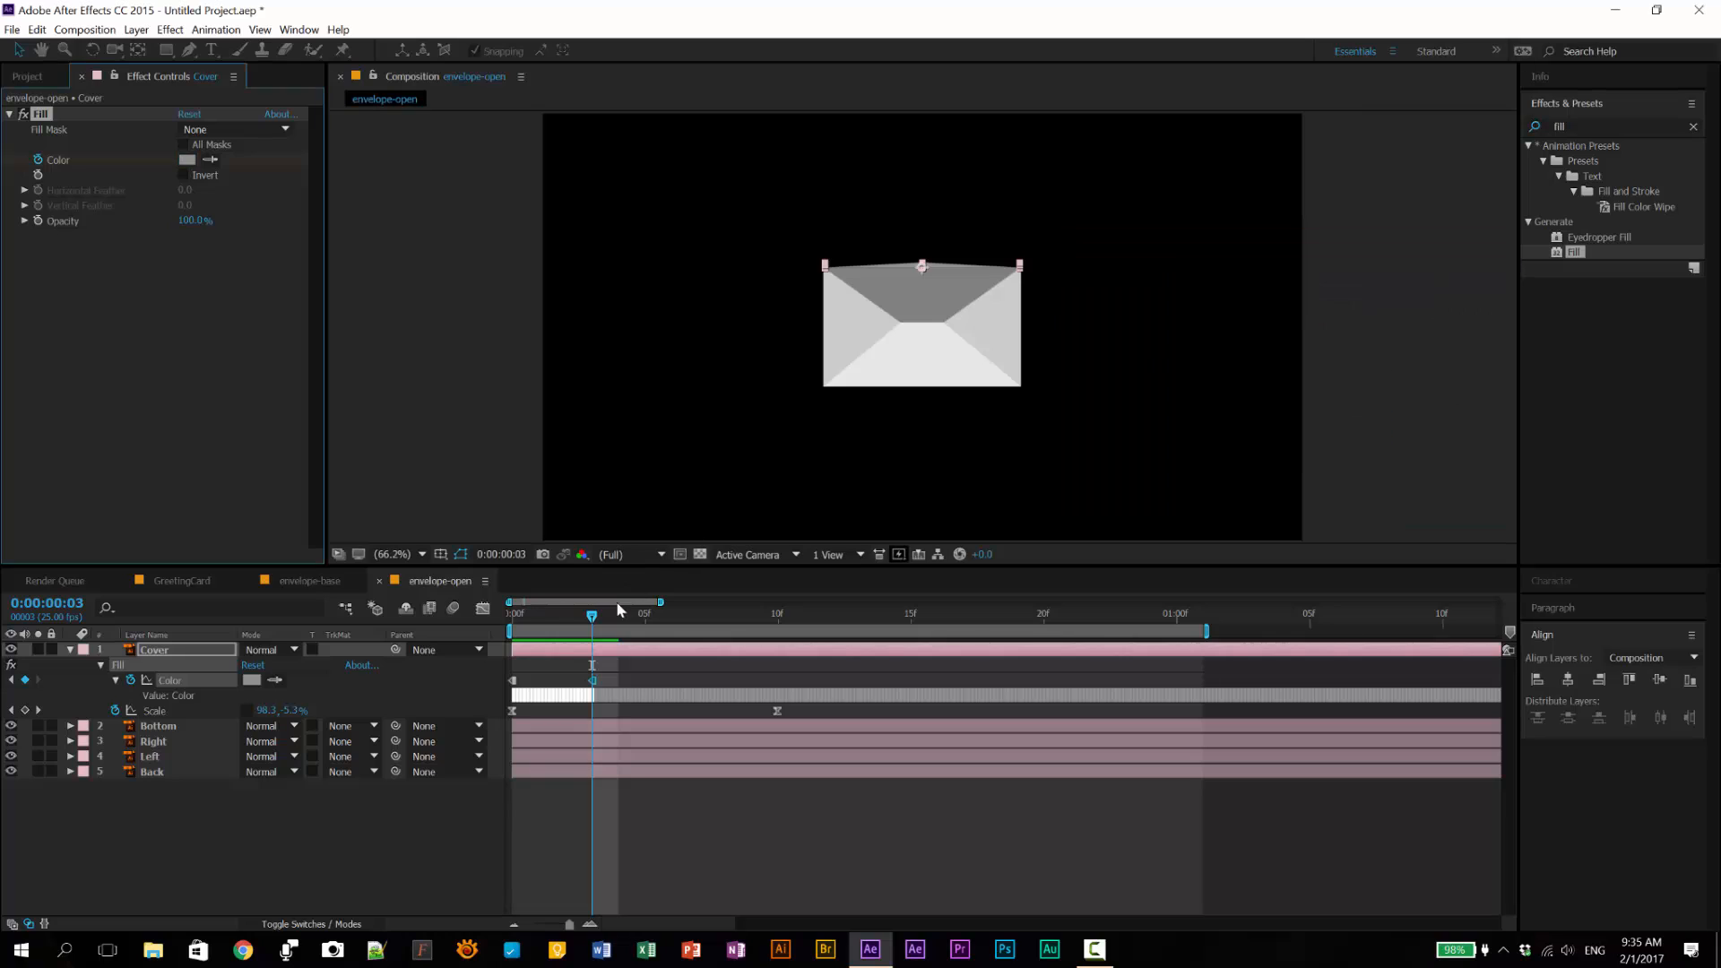
pyautogui.moveTo(618, 612); pyautogui.dragTo(789, 633)
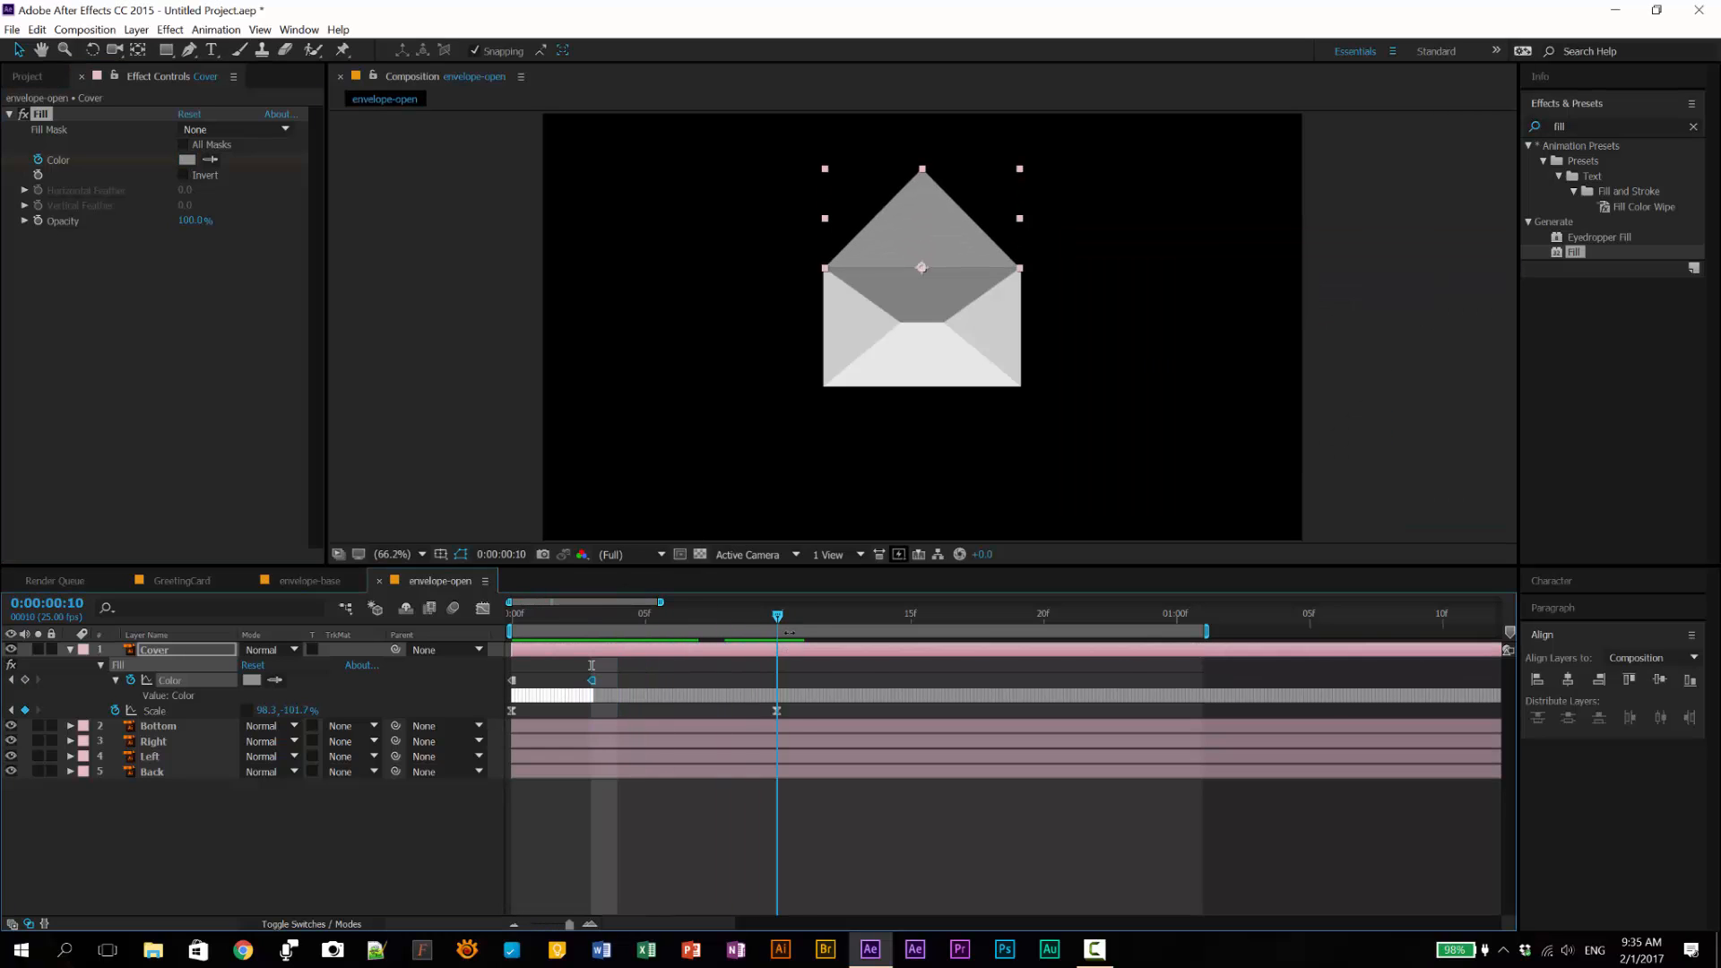
# Step: Close the envelope-open and envelope-base timelines so that only GreetingCard stays open
pyautogui.click(380, 584)
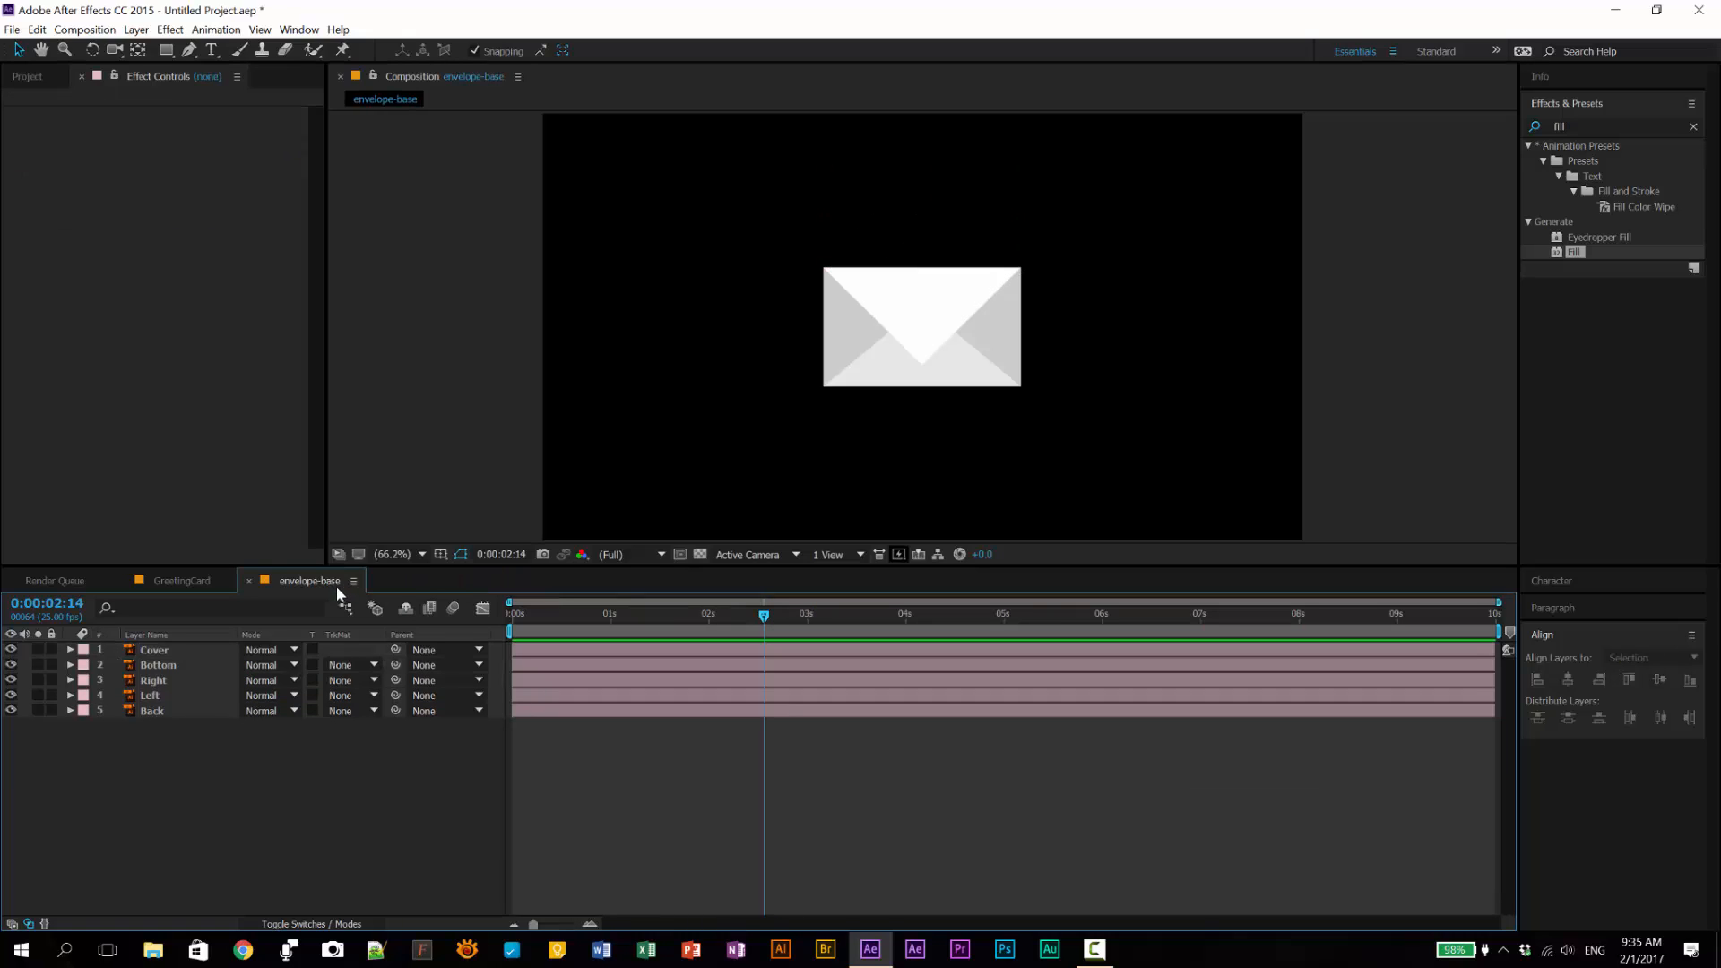
pyautogui.click(248, 583)
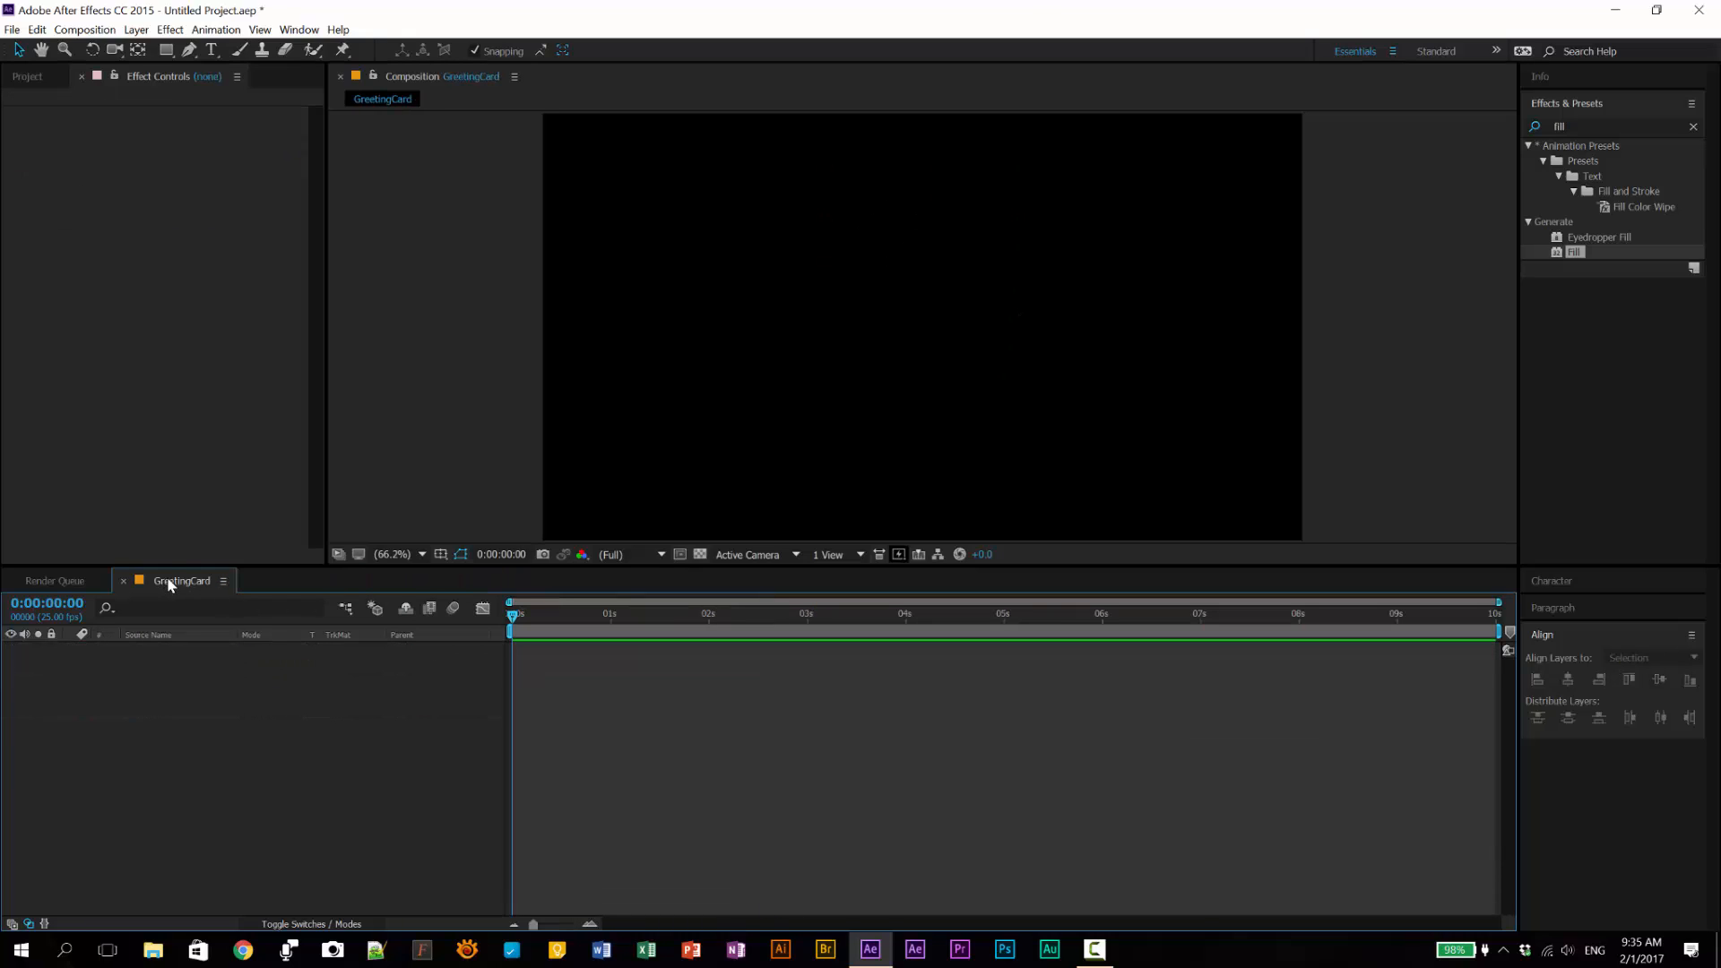
# Step: Import the card JPG image into the project as footage, without a JPEG sequence
pyautogui.click(29, 76)
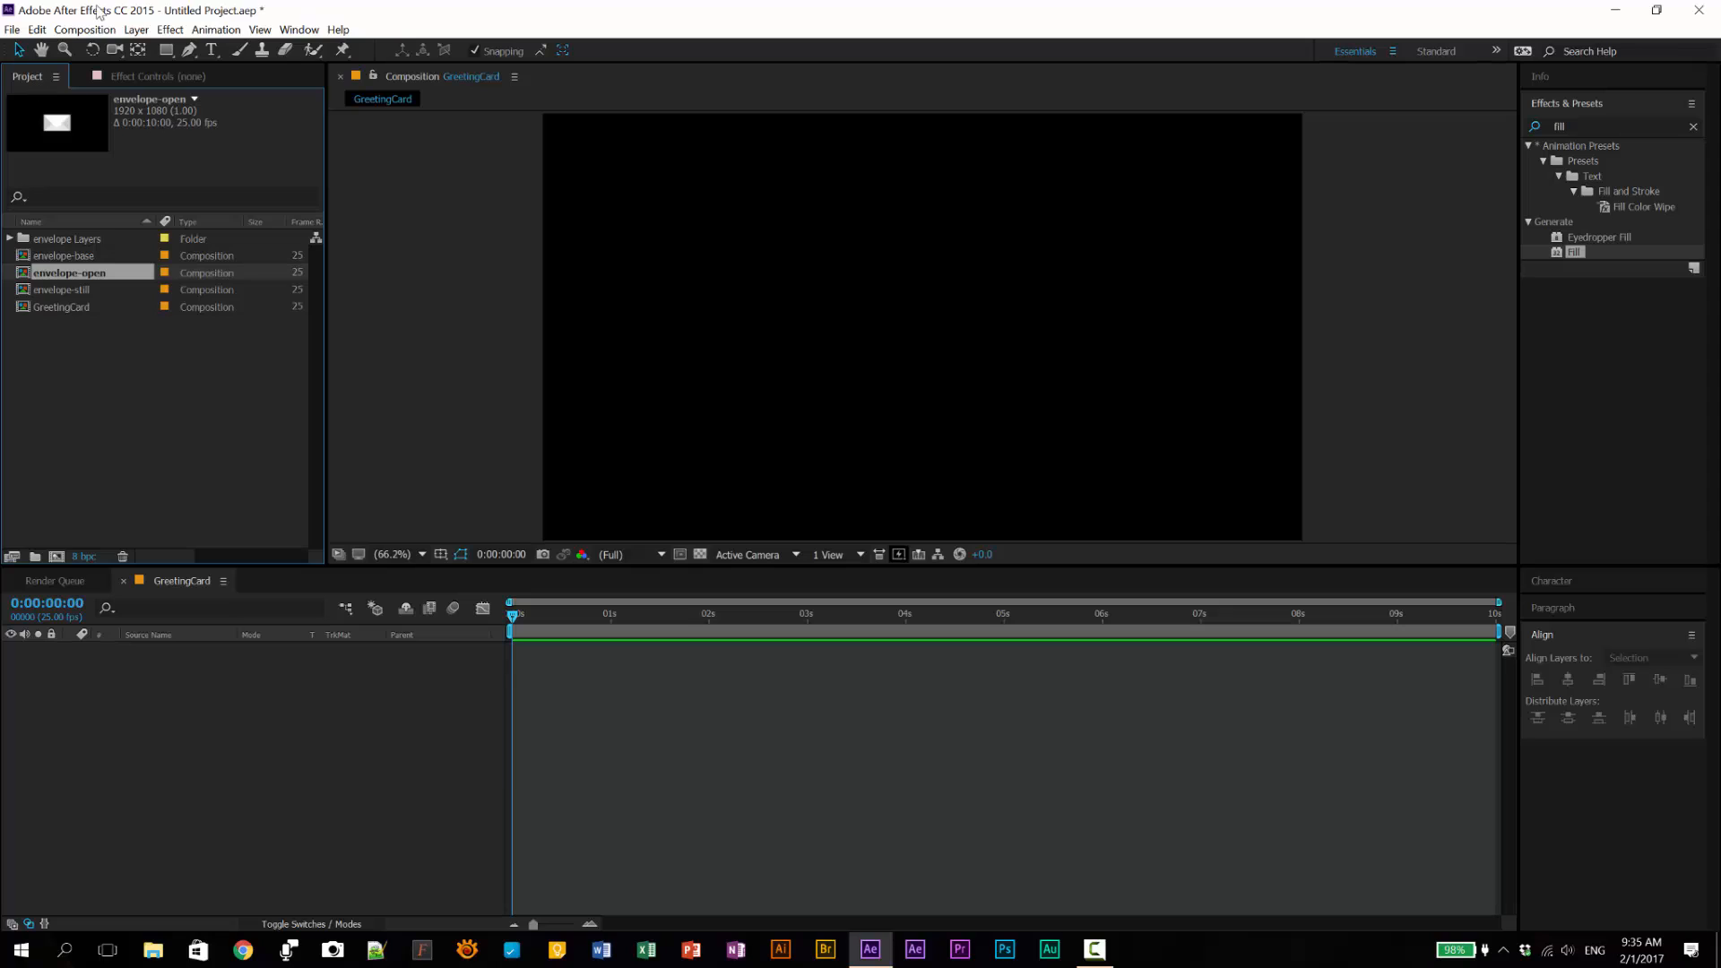
pyautogui.click(113, 395)
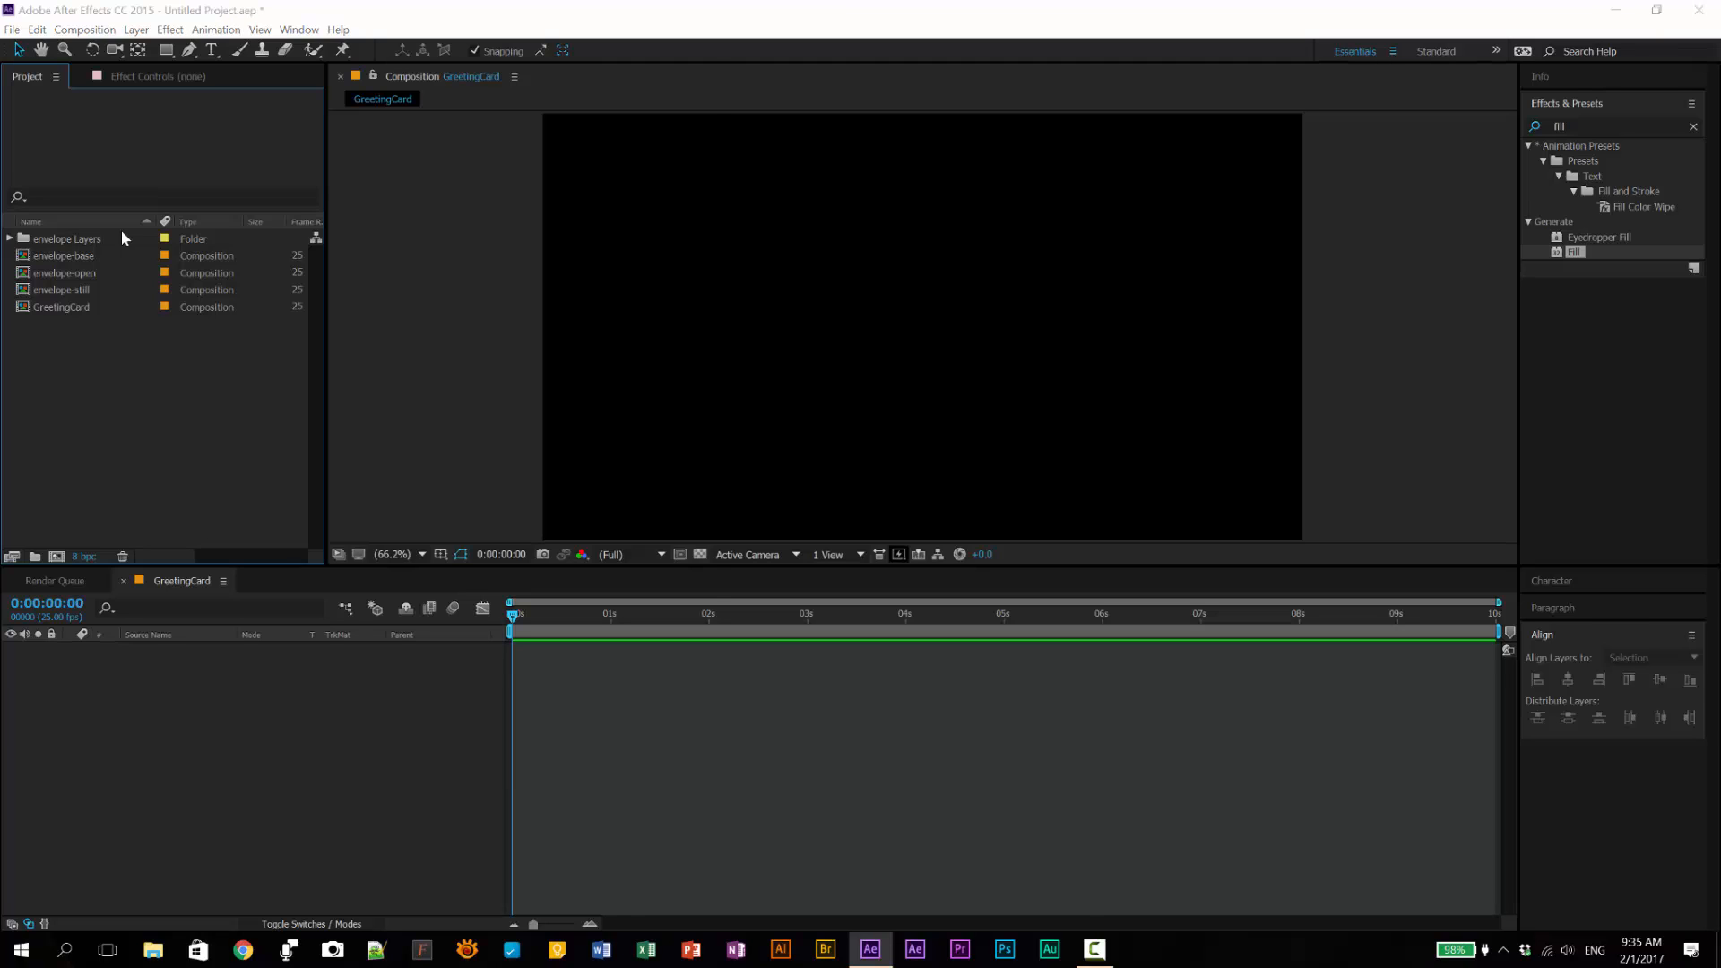
pyautogui.hotkey('ctrl', 'i')
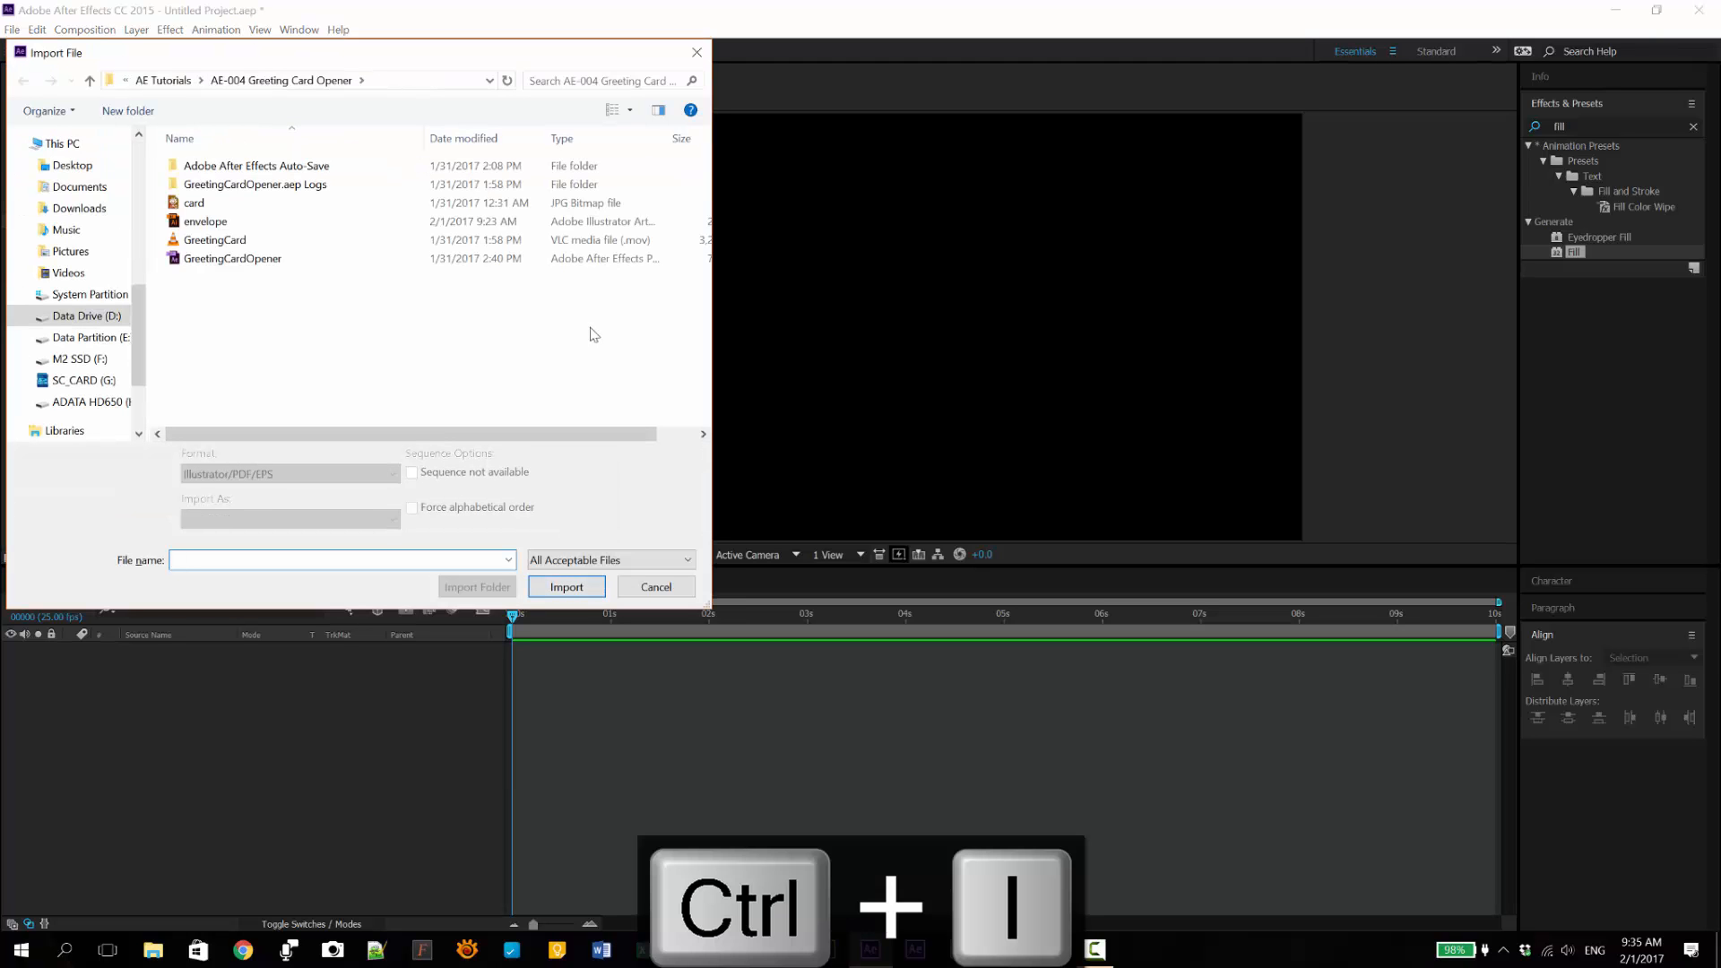
pyautogui.click(195, 204)
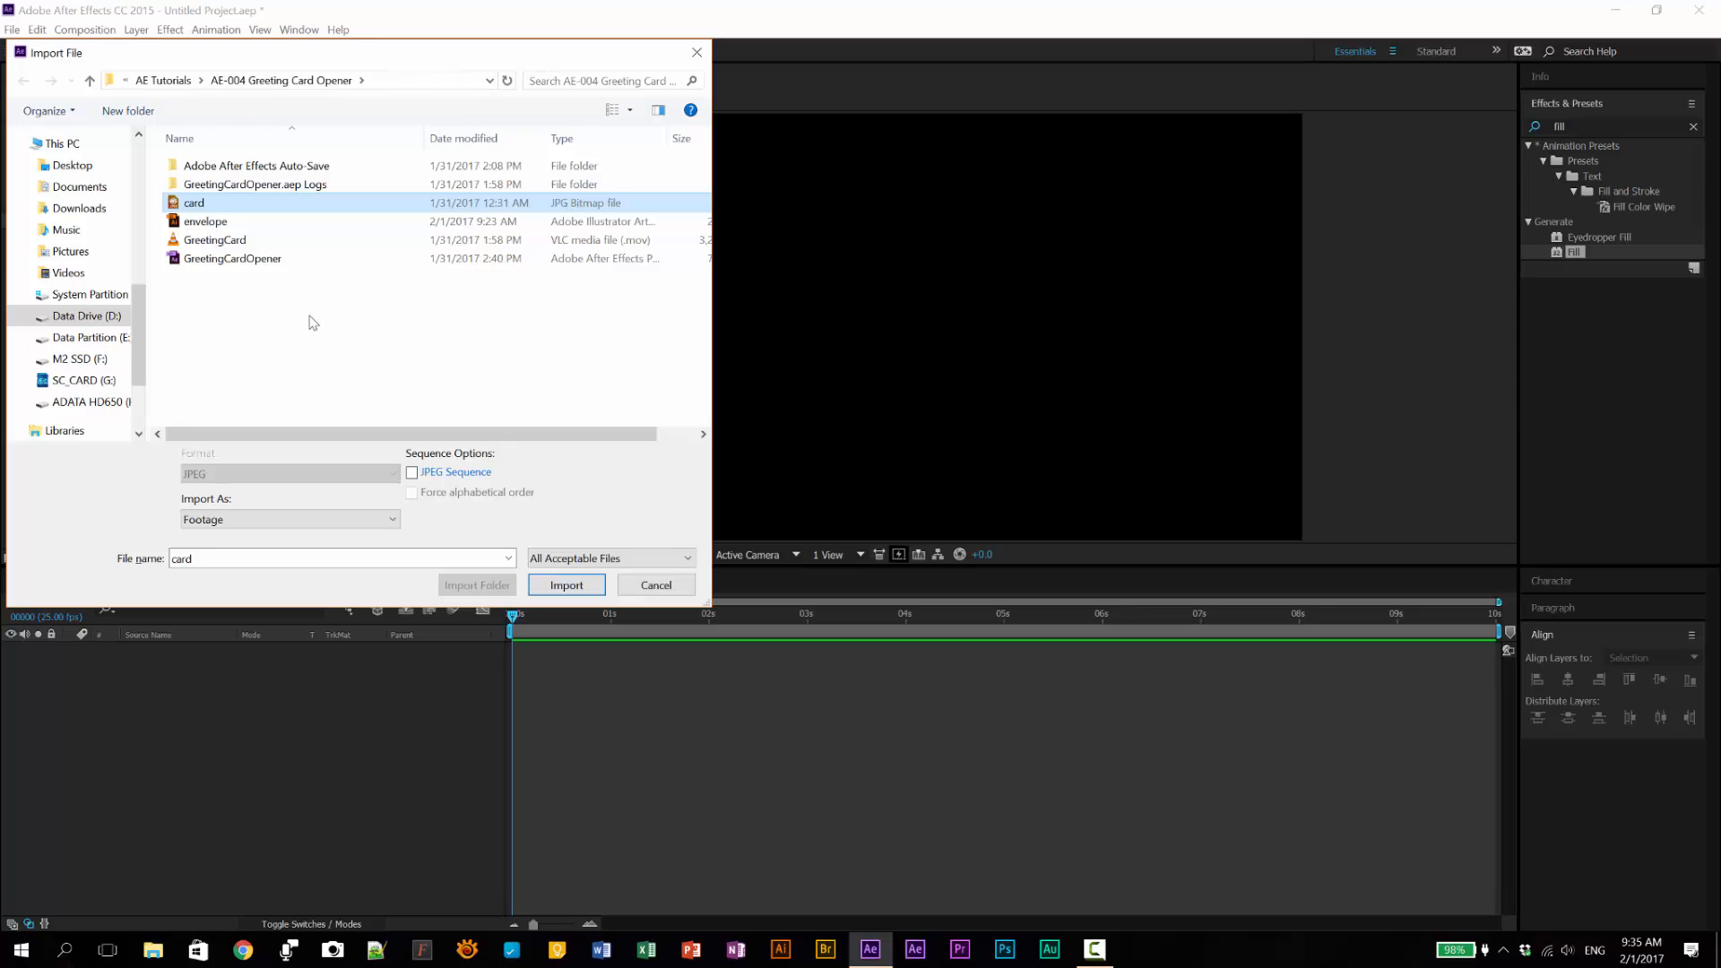
pyautogui.click(587, 581)
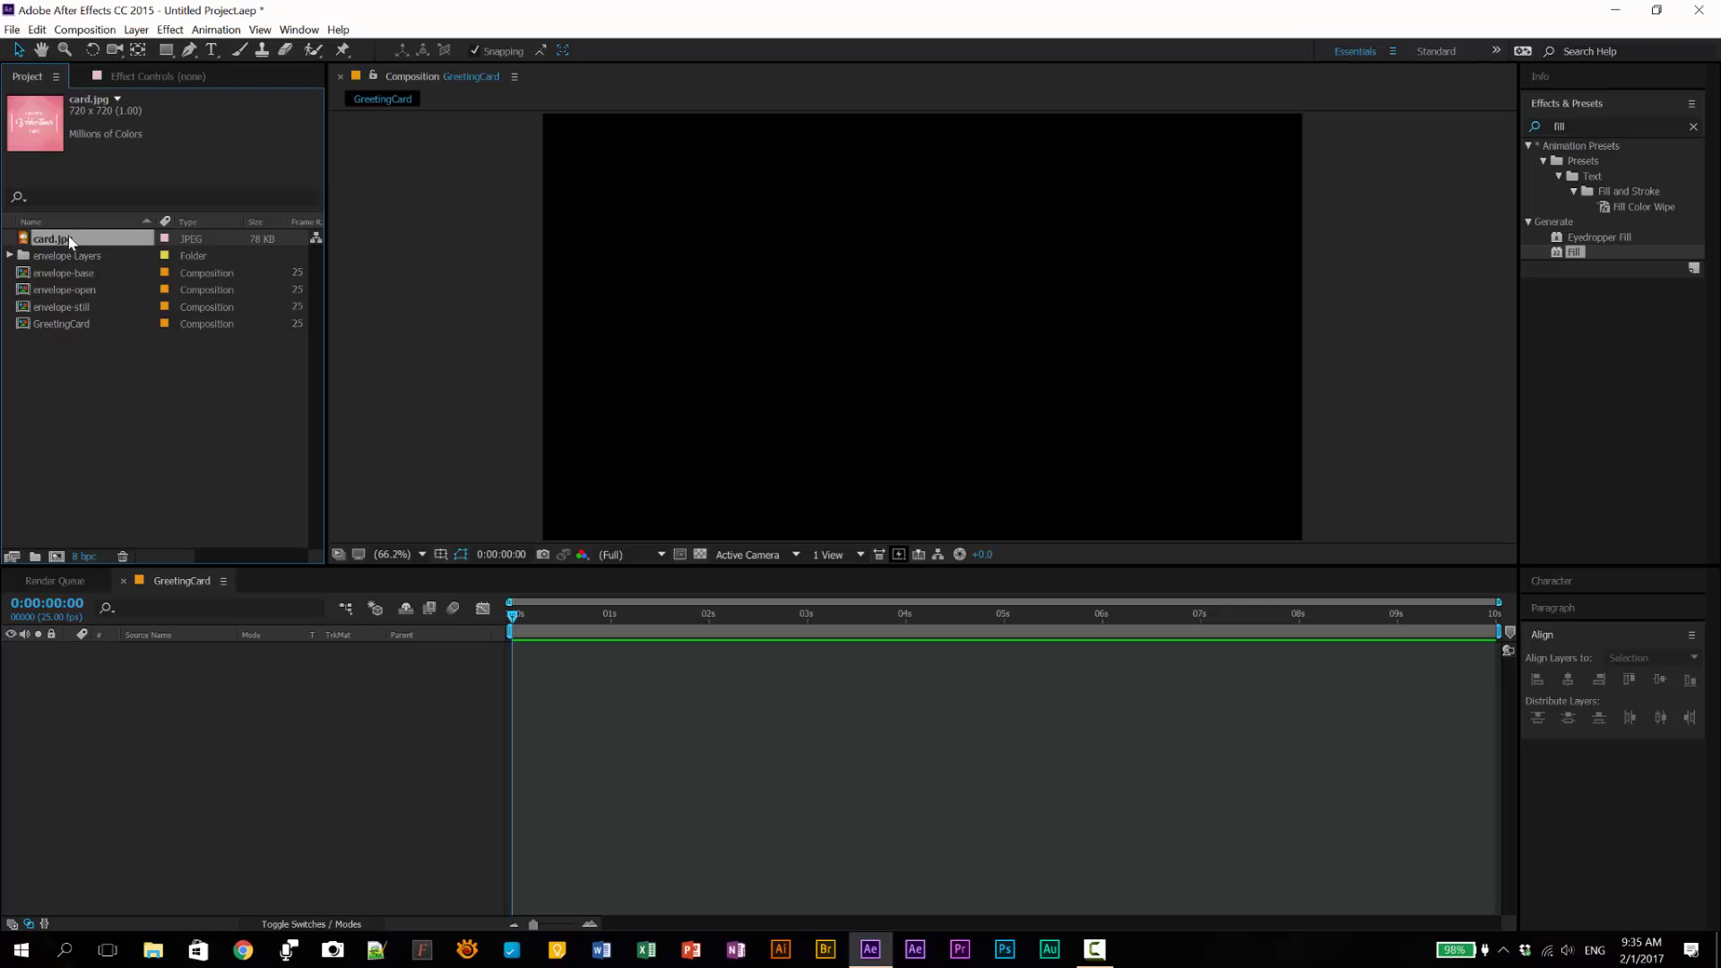
# Step: Create a composition from card.jpg and start a new solid in it at the composition's size
pyautogui.moveTo(40, 244); pyautogui.dragTo(55, 557)
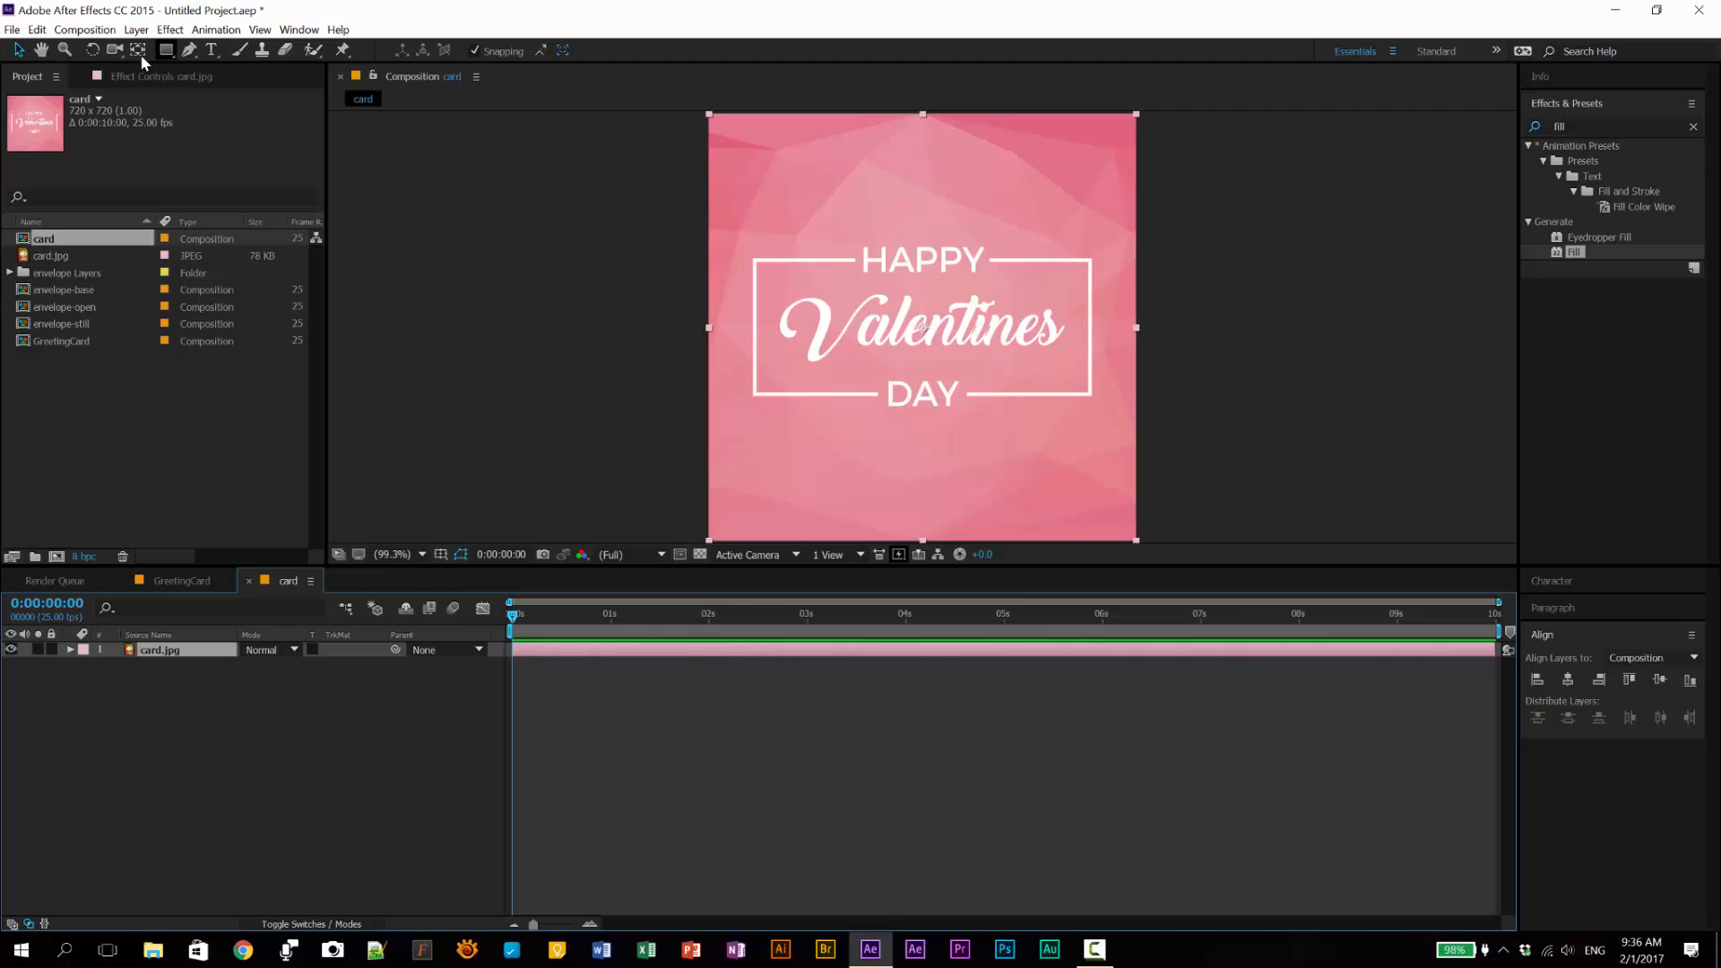
pyautogui.click(135, 30)
pyautogui.moveTo(133, 48)
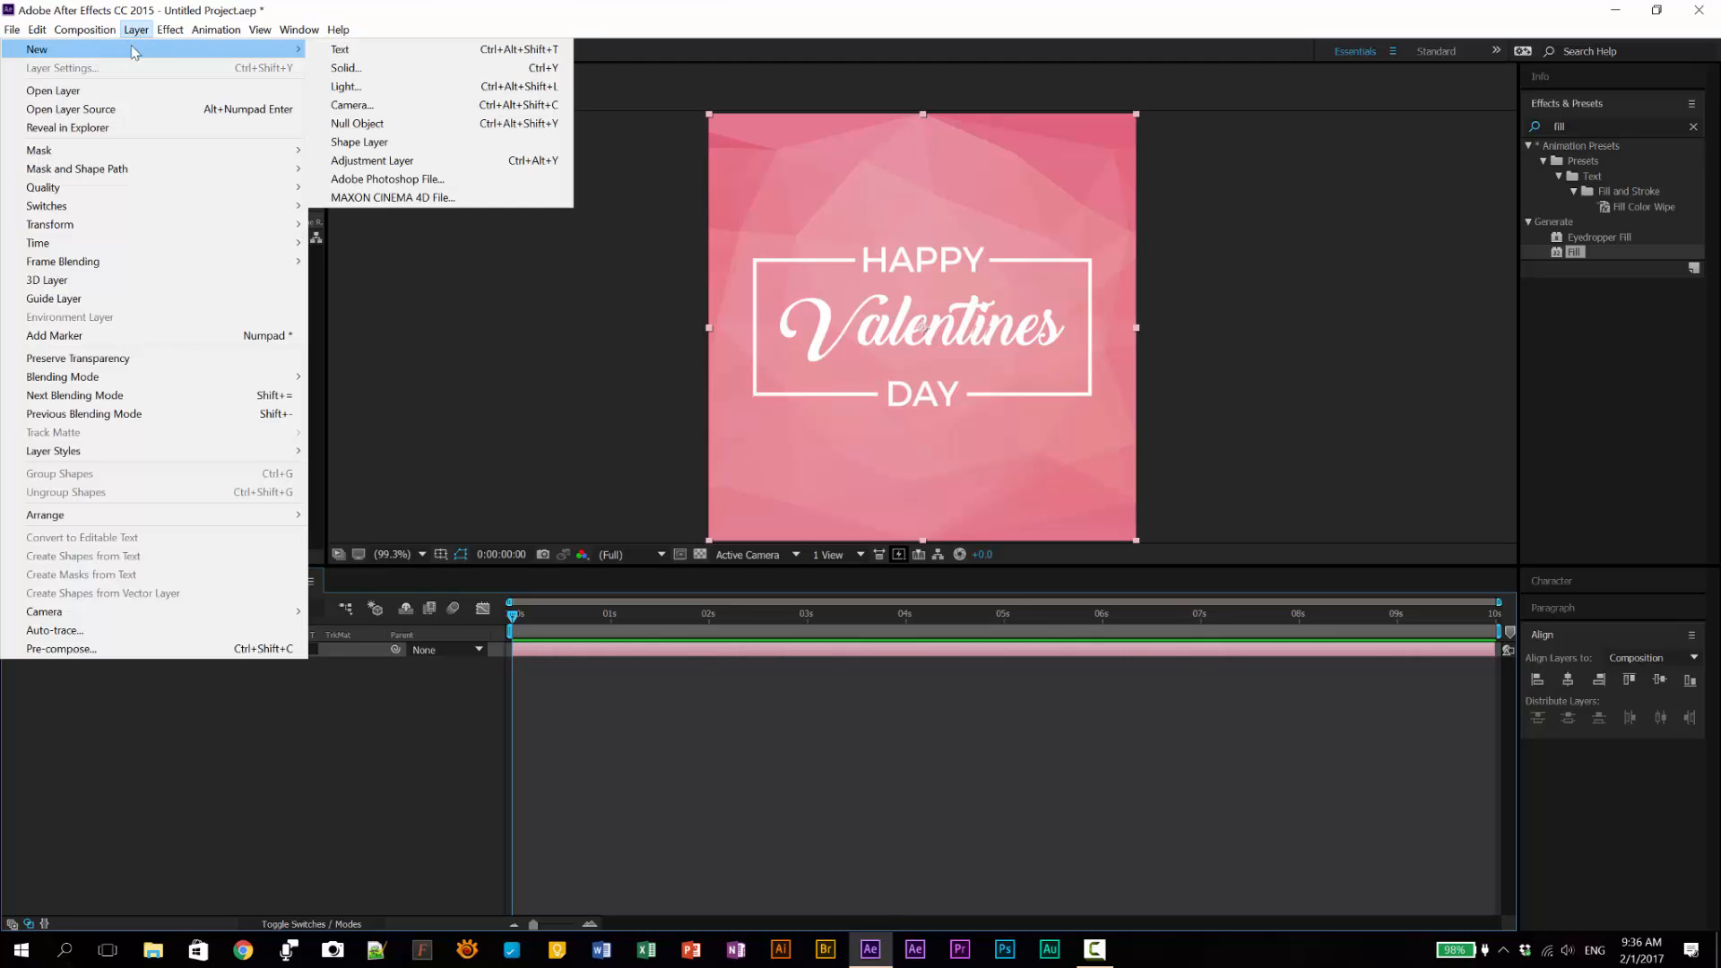
pyautogui.click(342, 68)
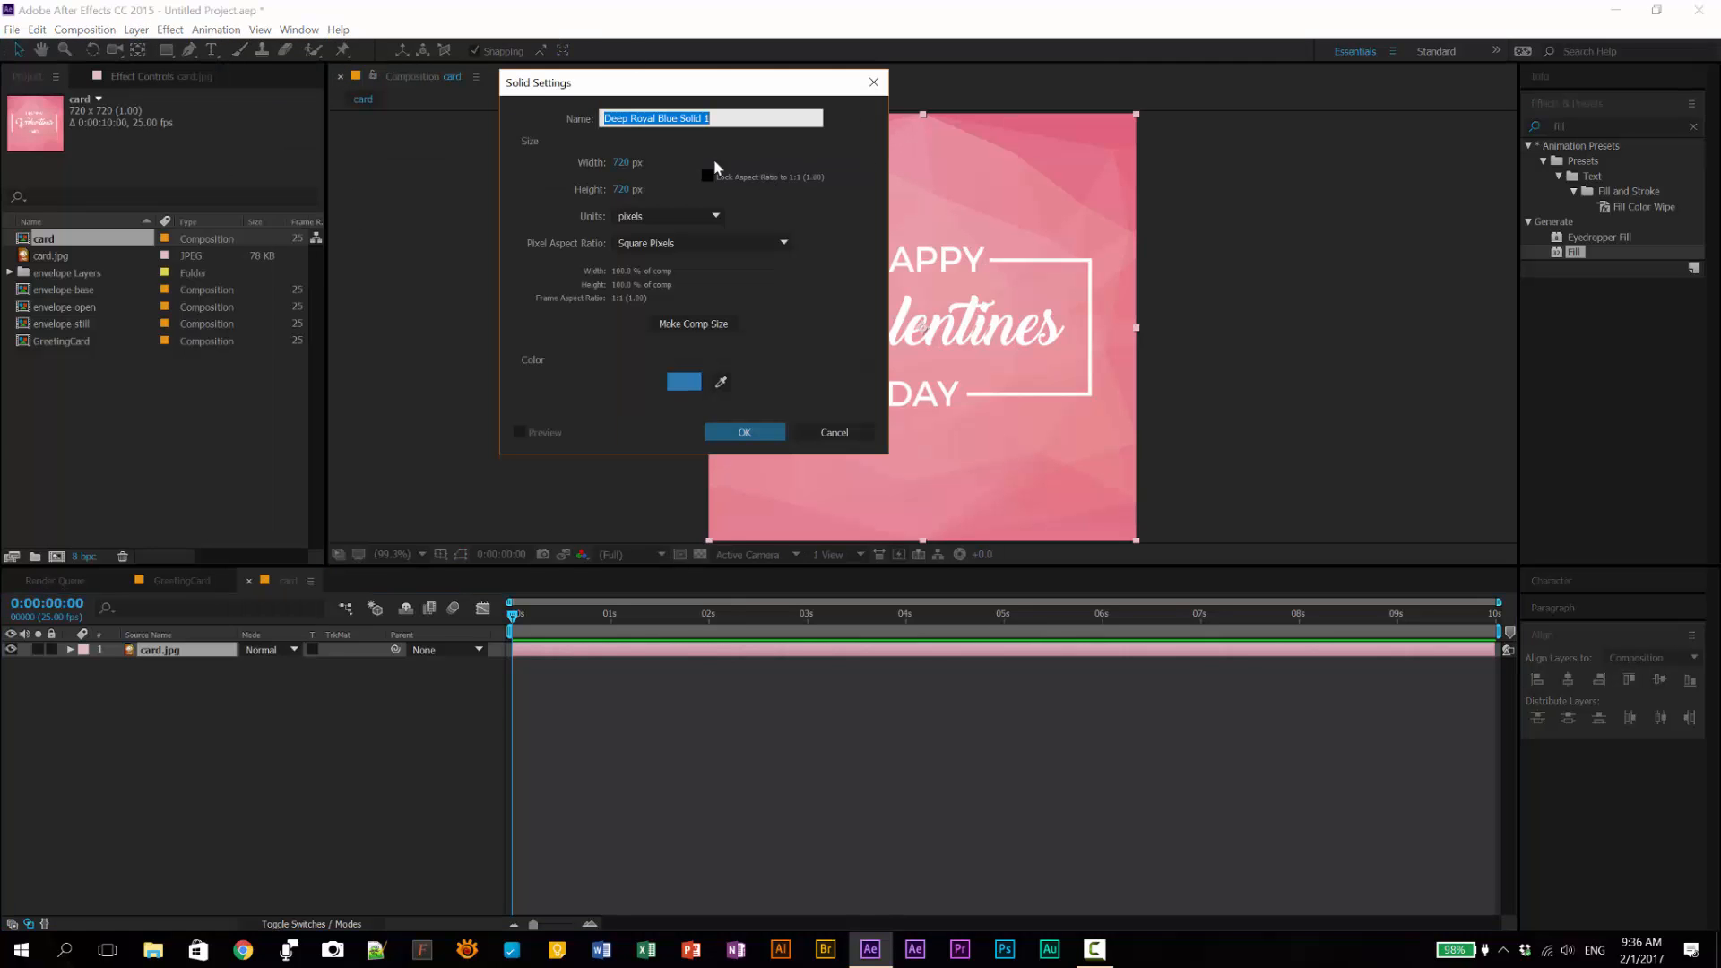
pyautogui.click(696, 323)
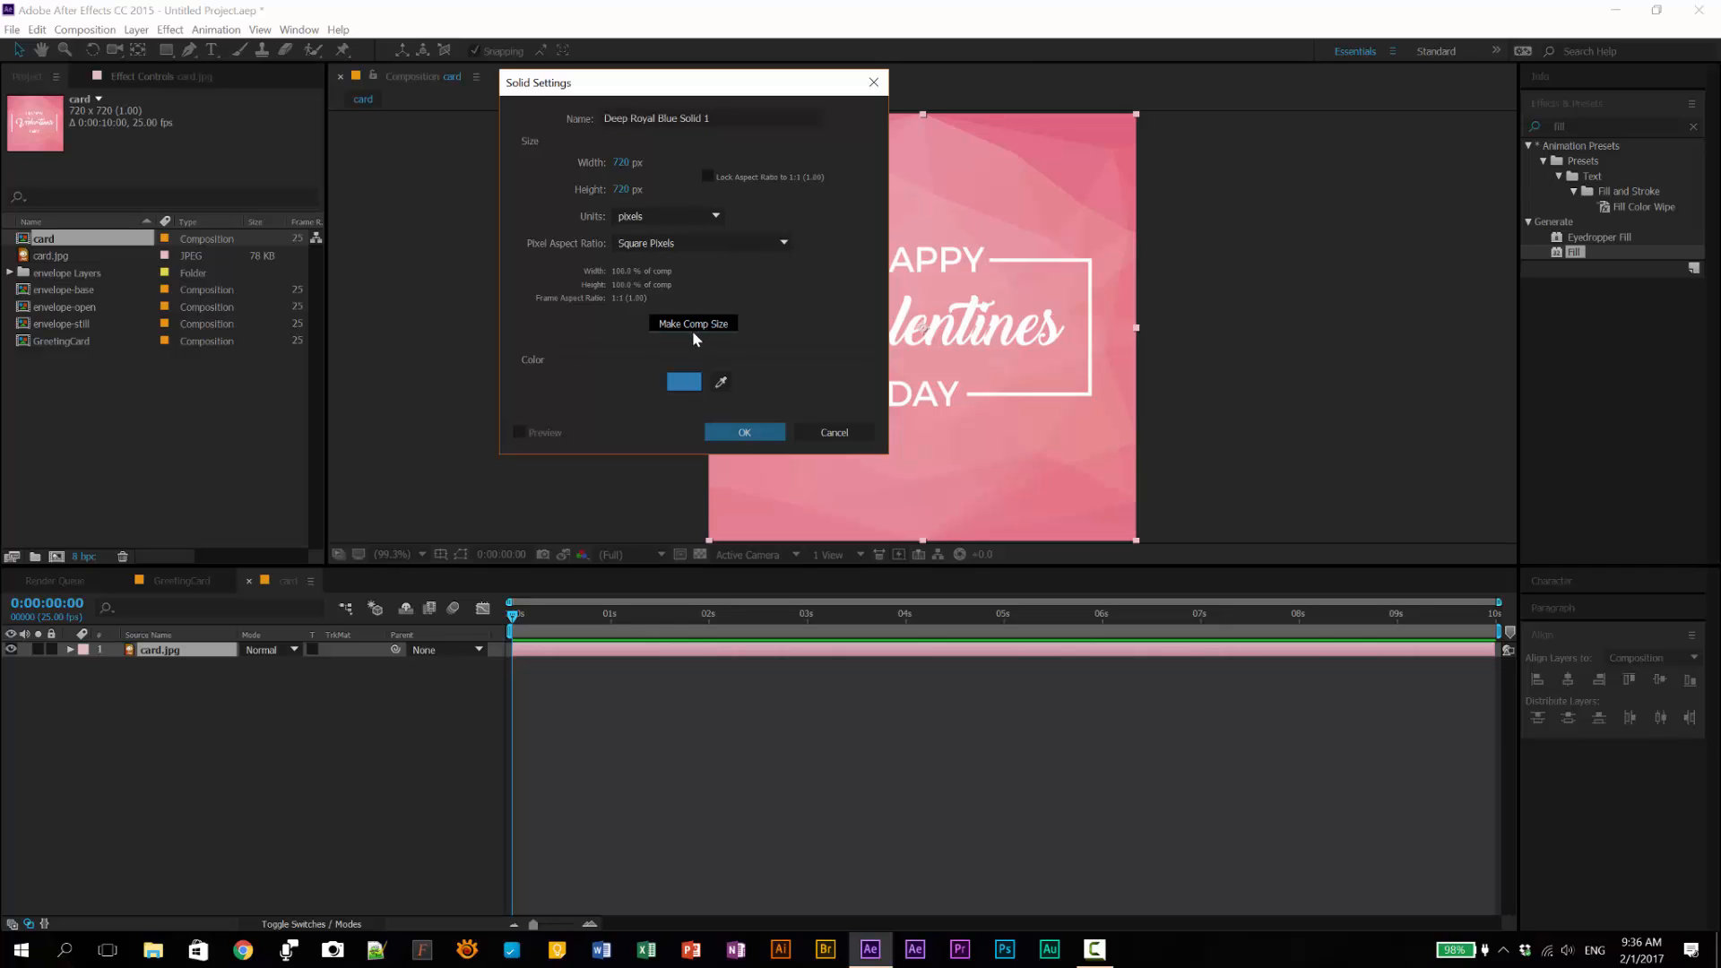
# Step: Sample the card's pink for the solid, darken it to BE546B, and create the solid
pyautogui.click(720, 382)
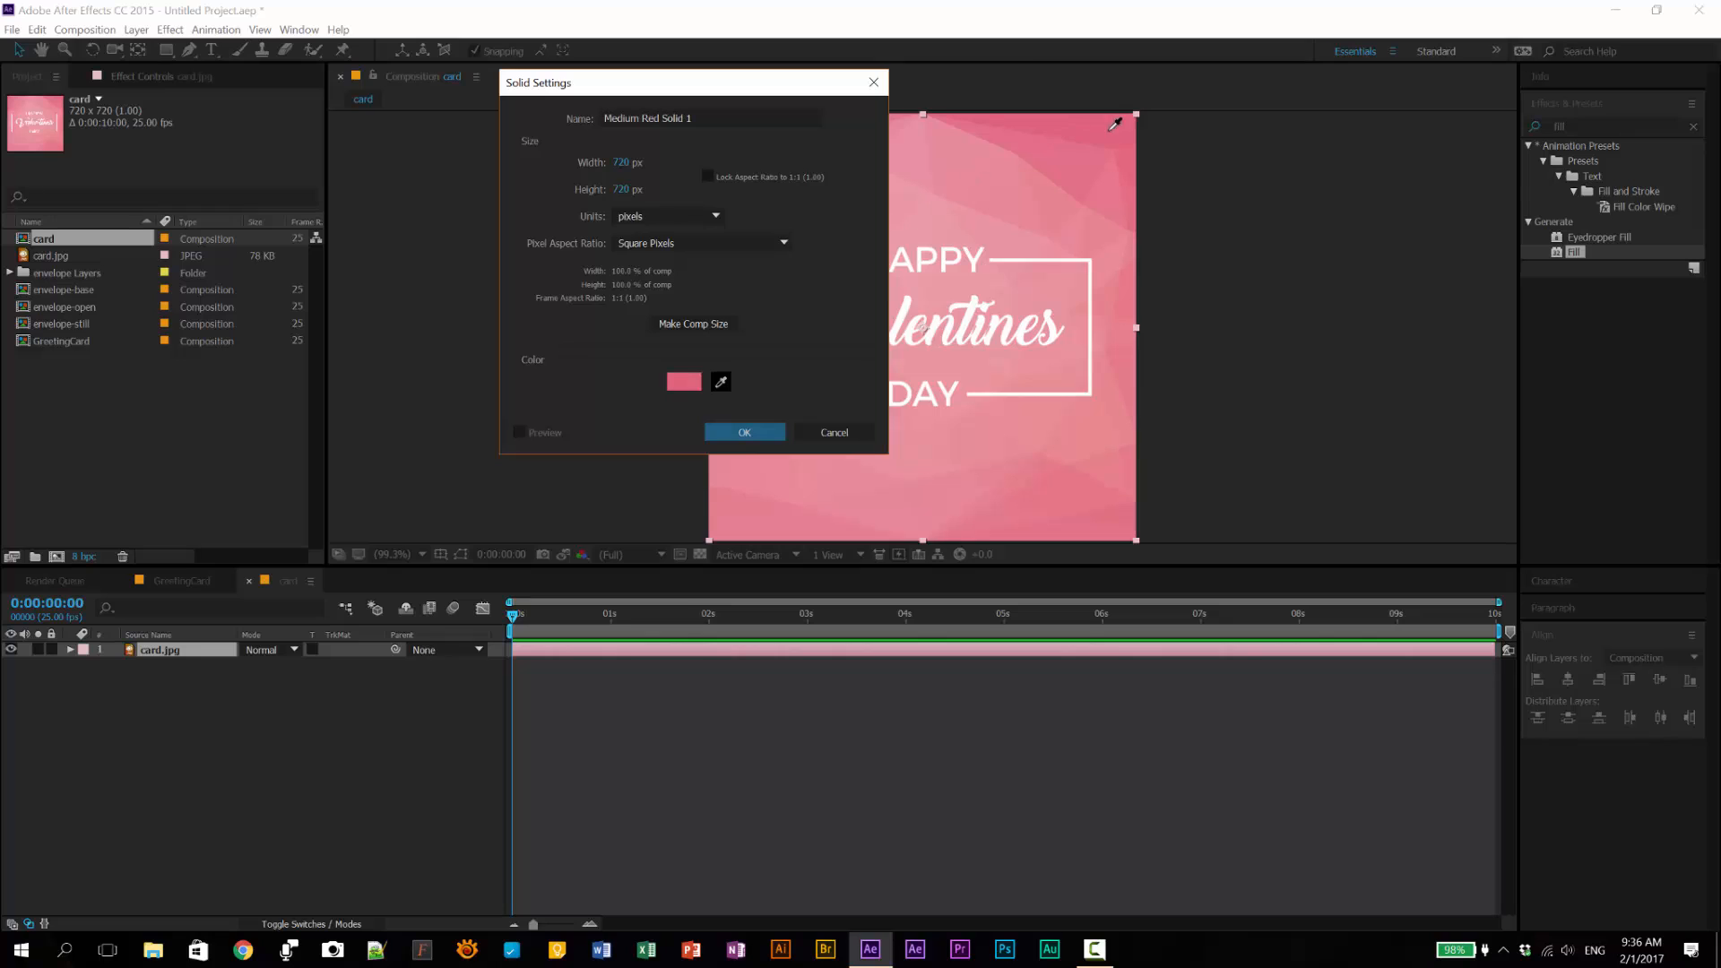
pyautogui.click(1040, 133)
pyautogui.click(684, 383)
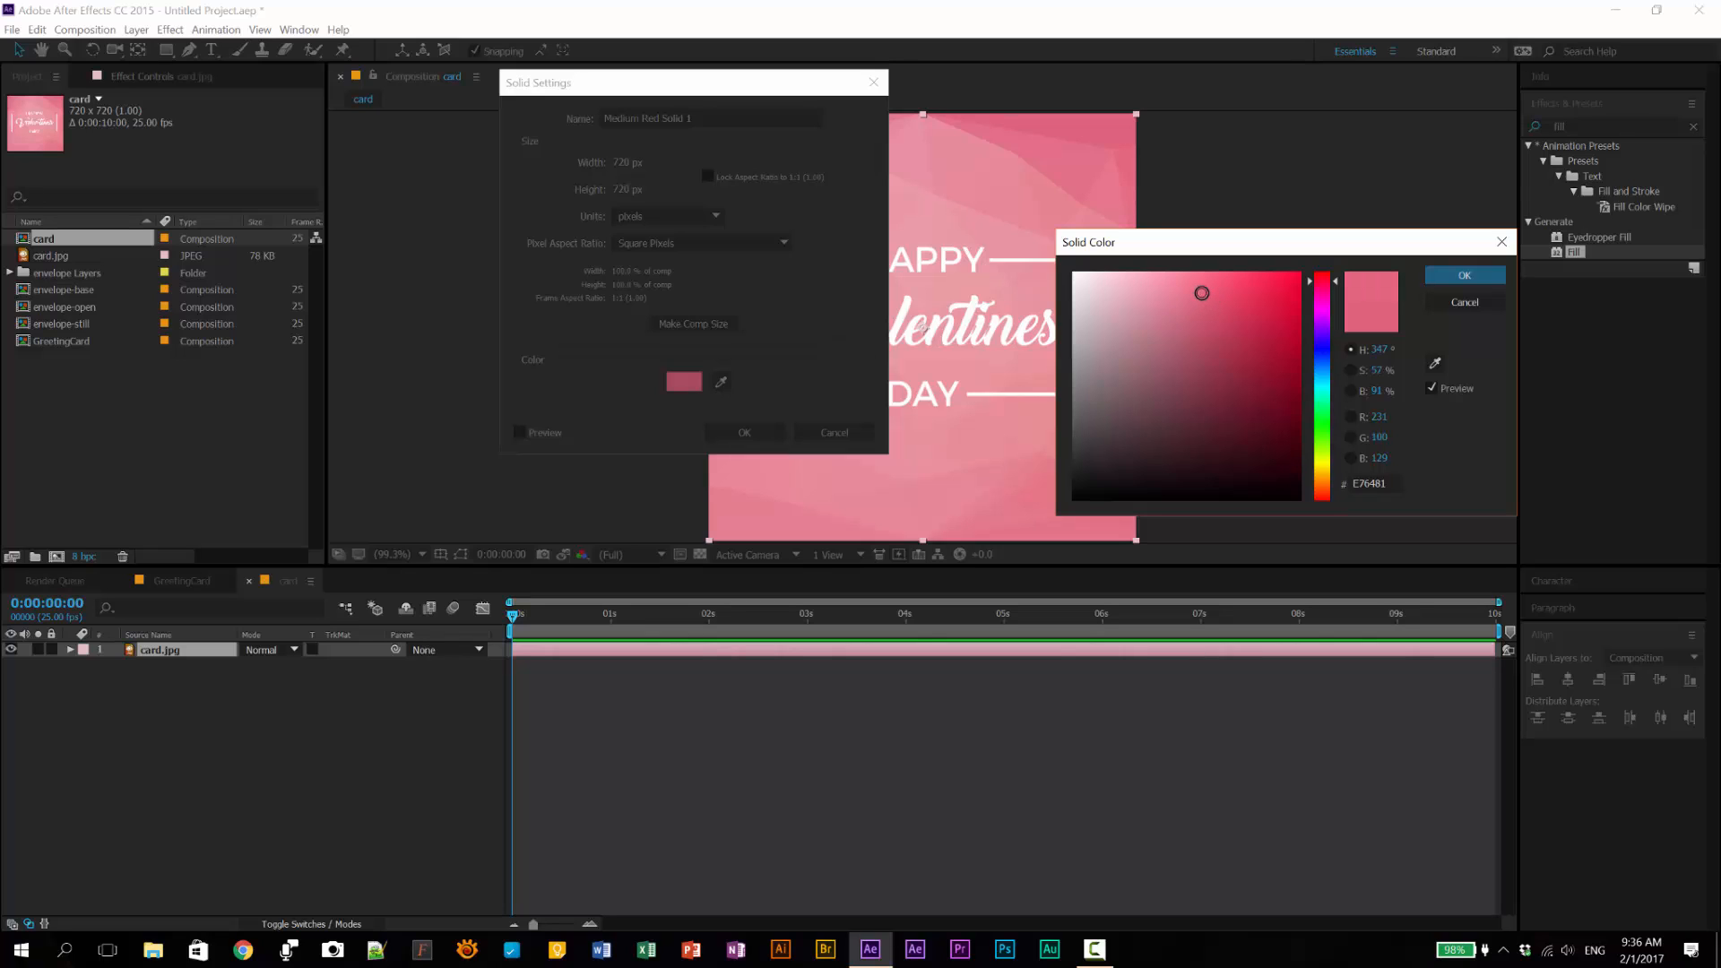
pyautogui.click(1201, 318)
pyautogui.moveTo(1200, 317); pyautogui.dragTo(1201, 328)
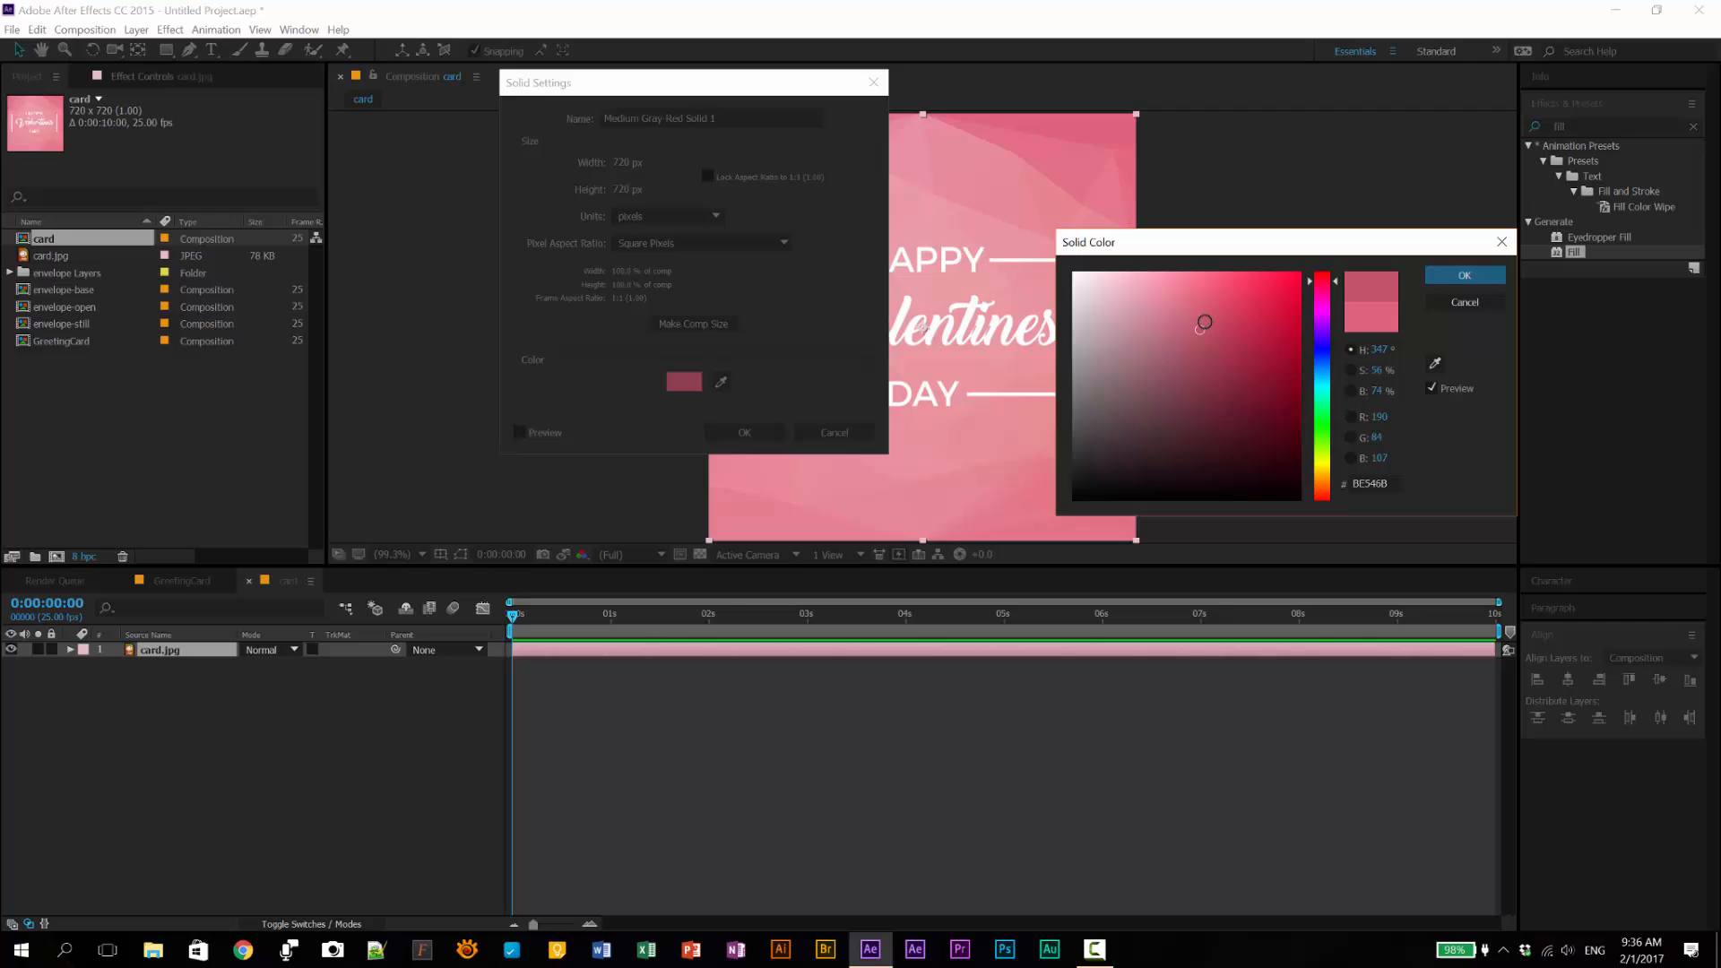
pyautogui.click(1477, 273)
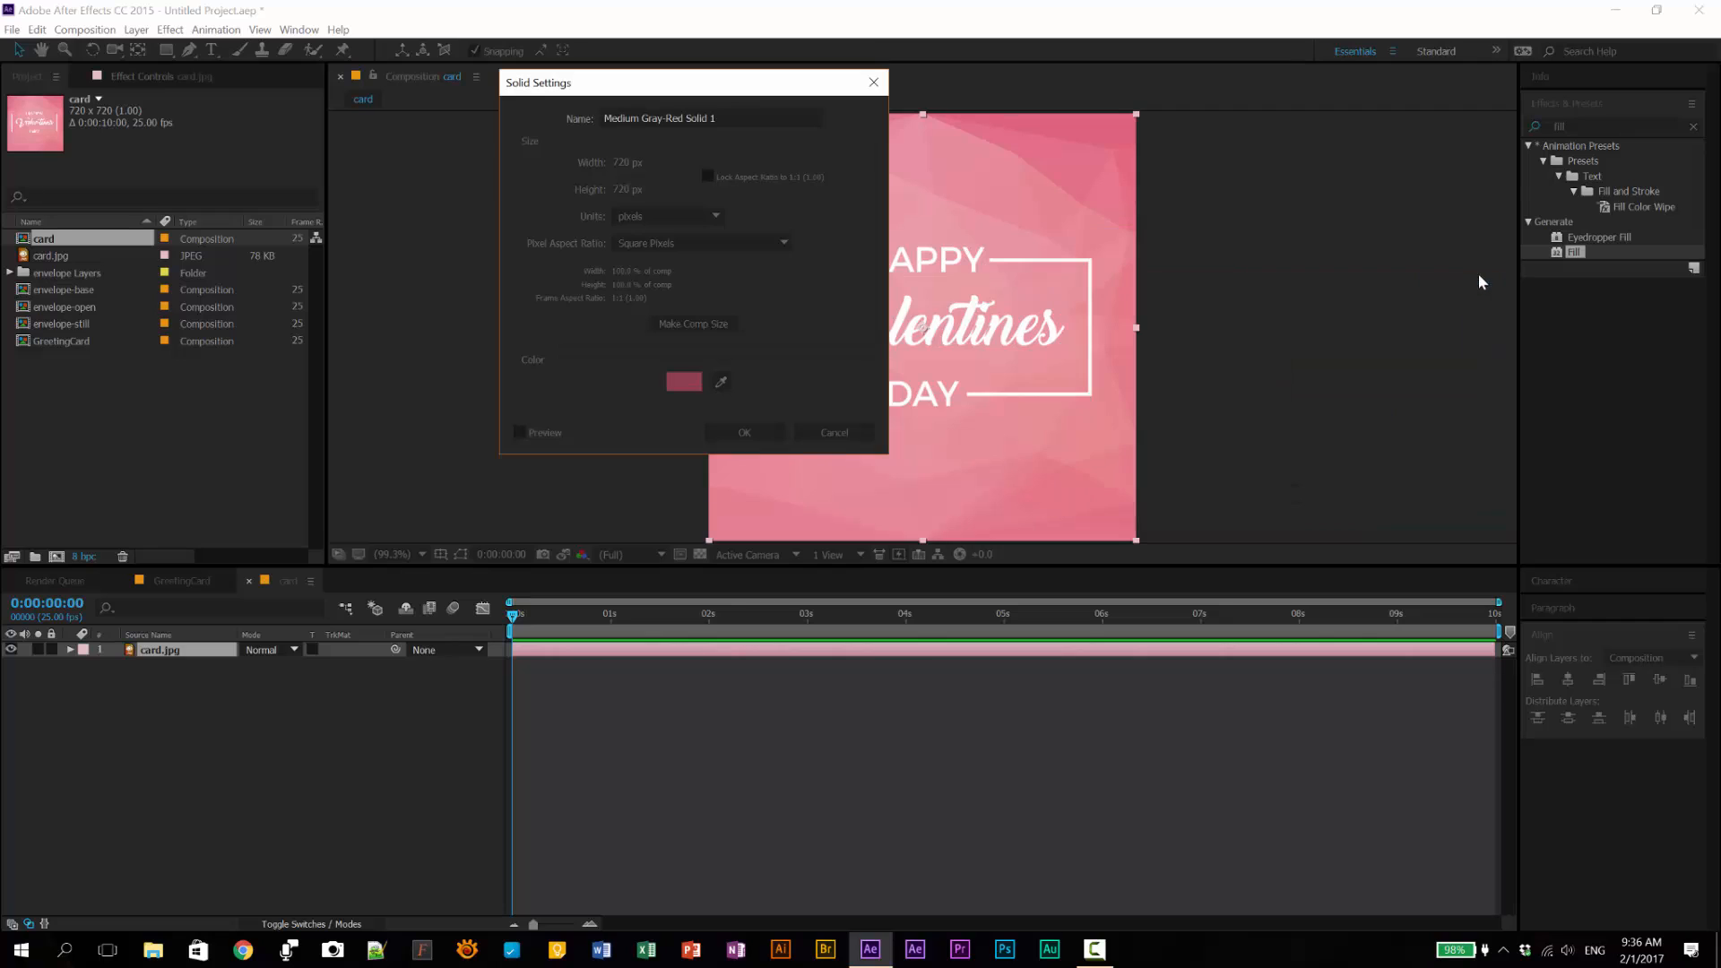
pyautogui.click(755, 432)
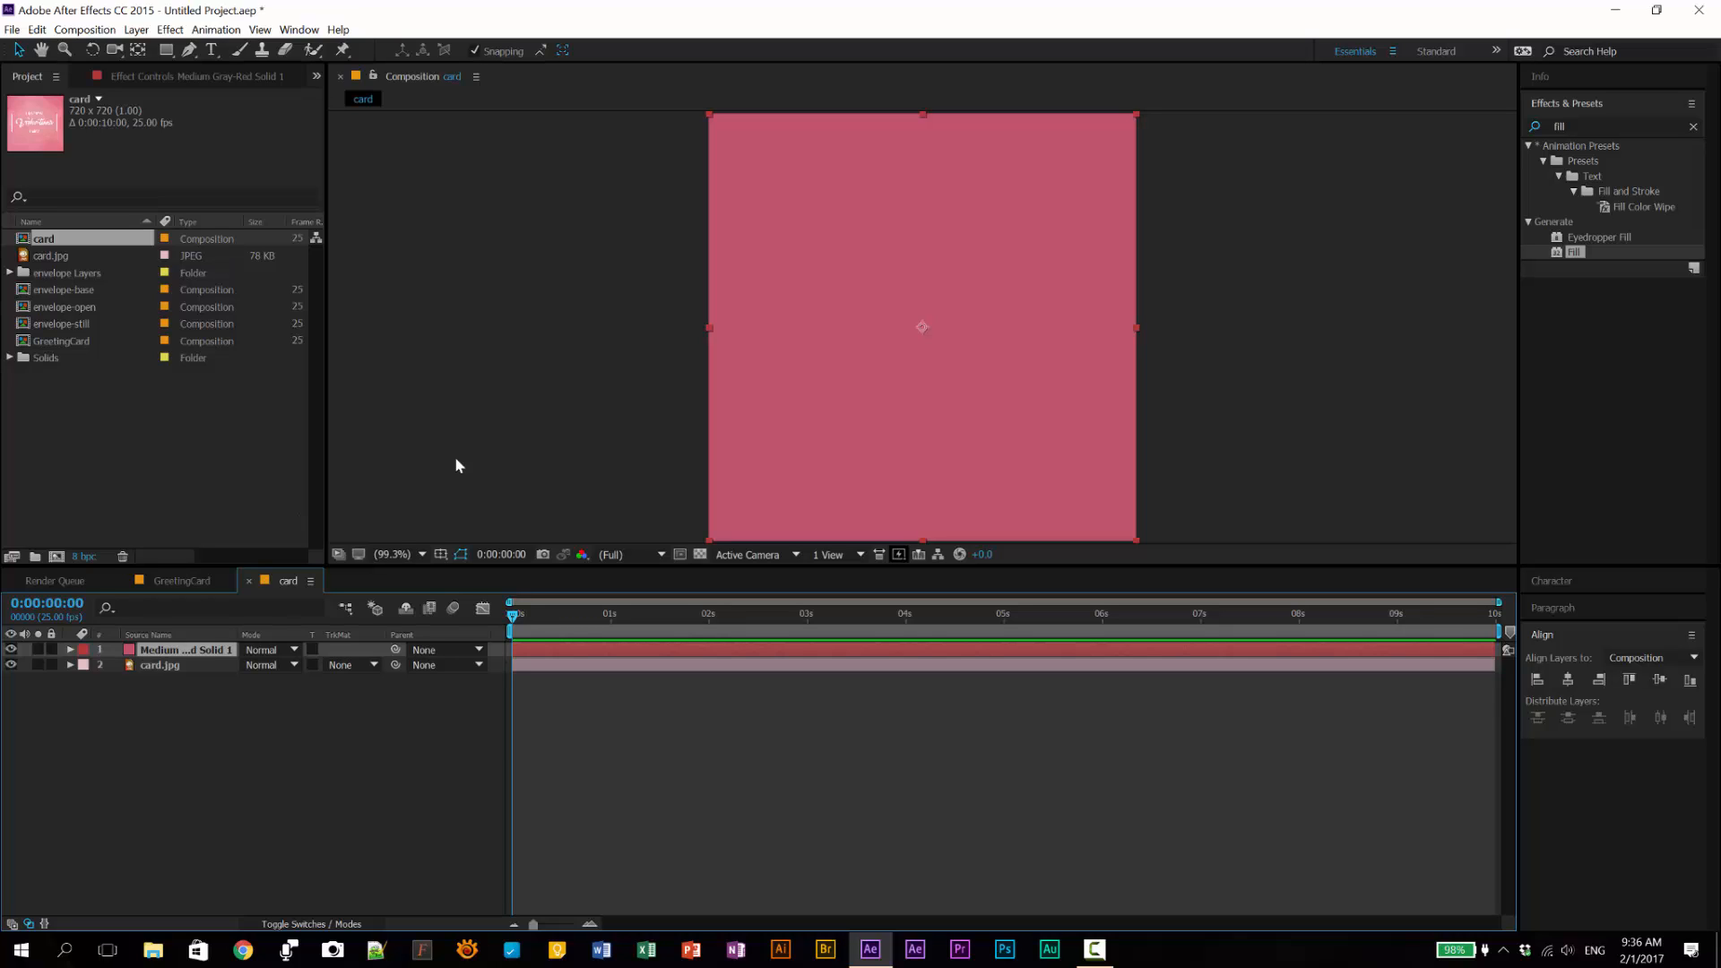
# Step: Pre-compose the card.jpg layer as Card Comp, leaving all attributes in the card composition
pyautogui.click(165, 667)
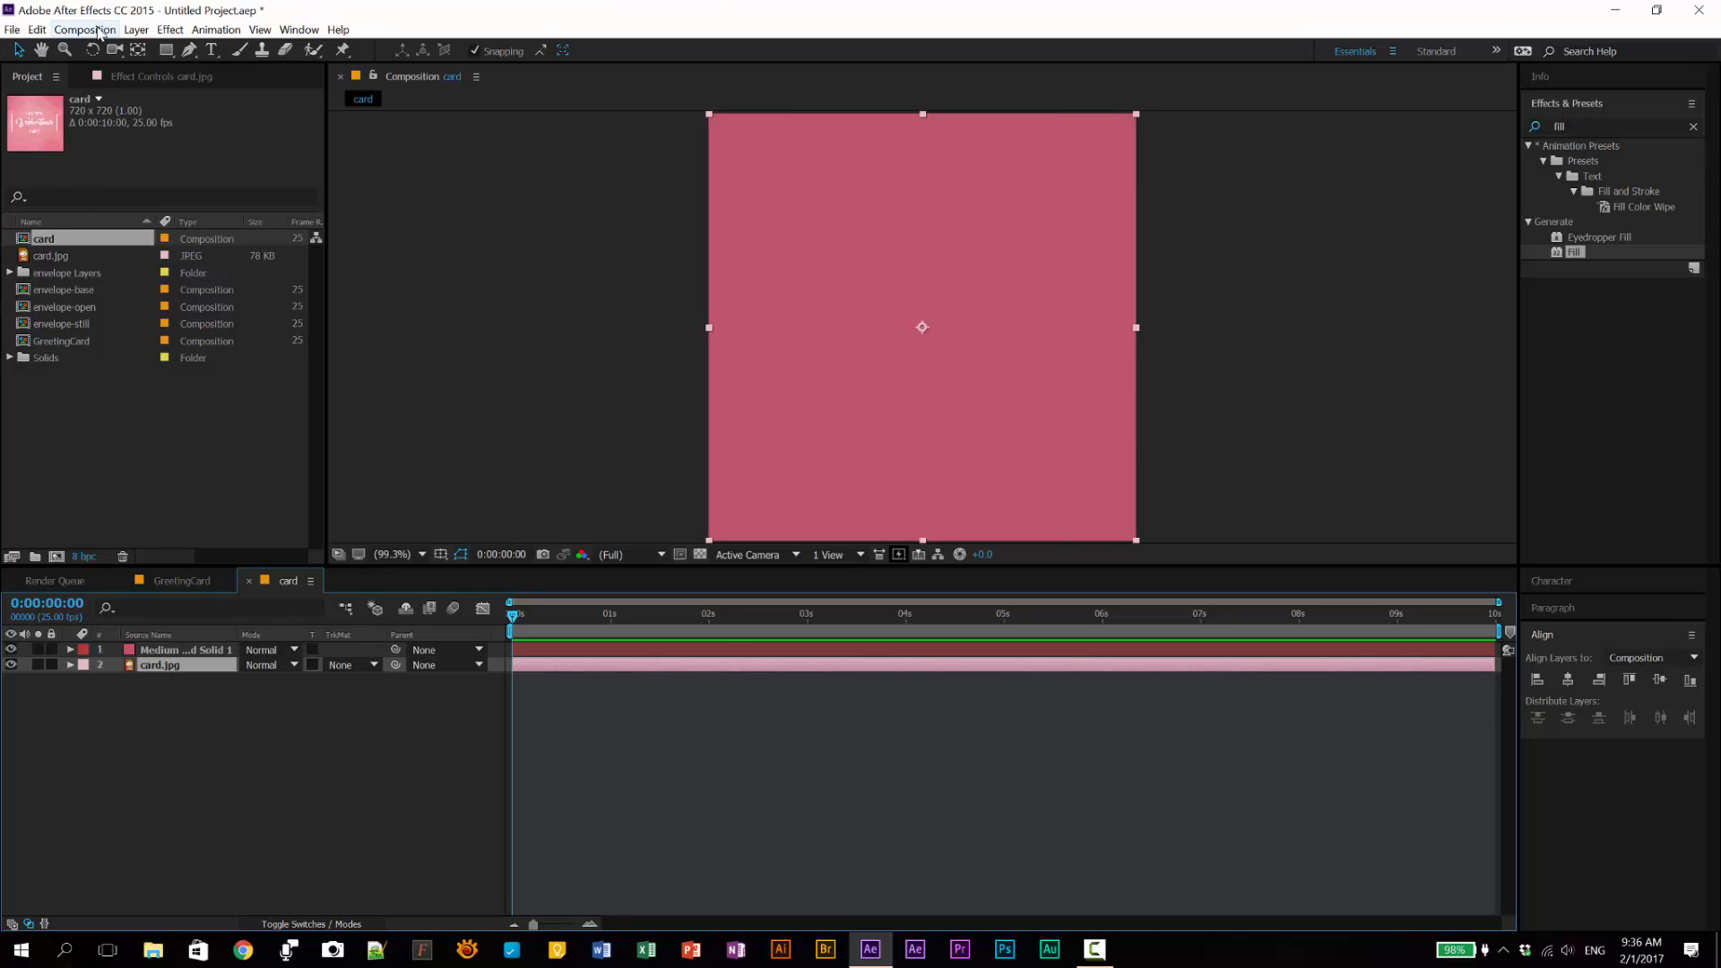
pyautogui.click(137, 31)
pyautogui.click(99, 649)
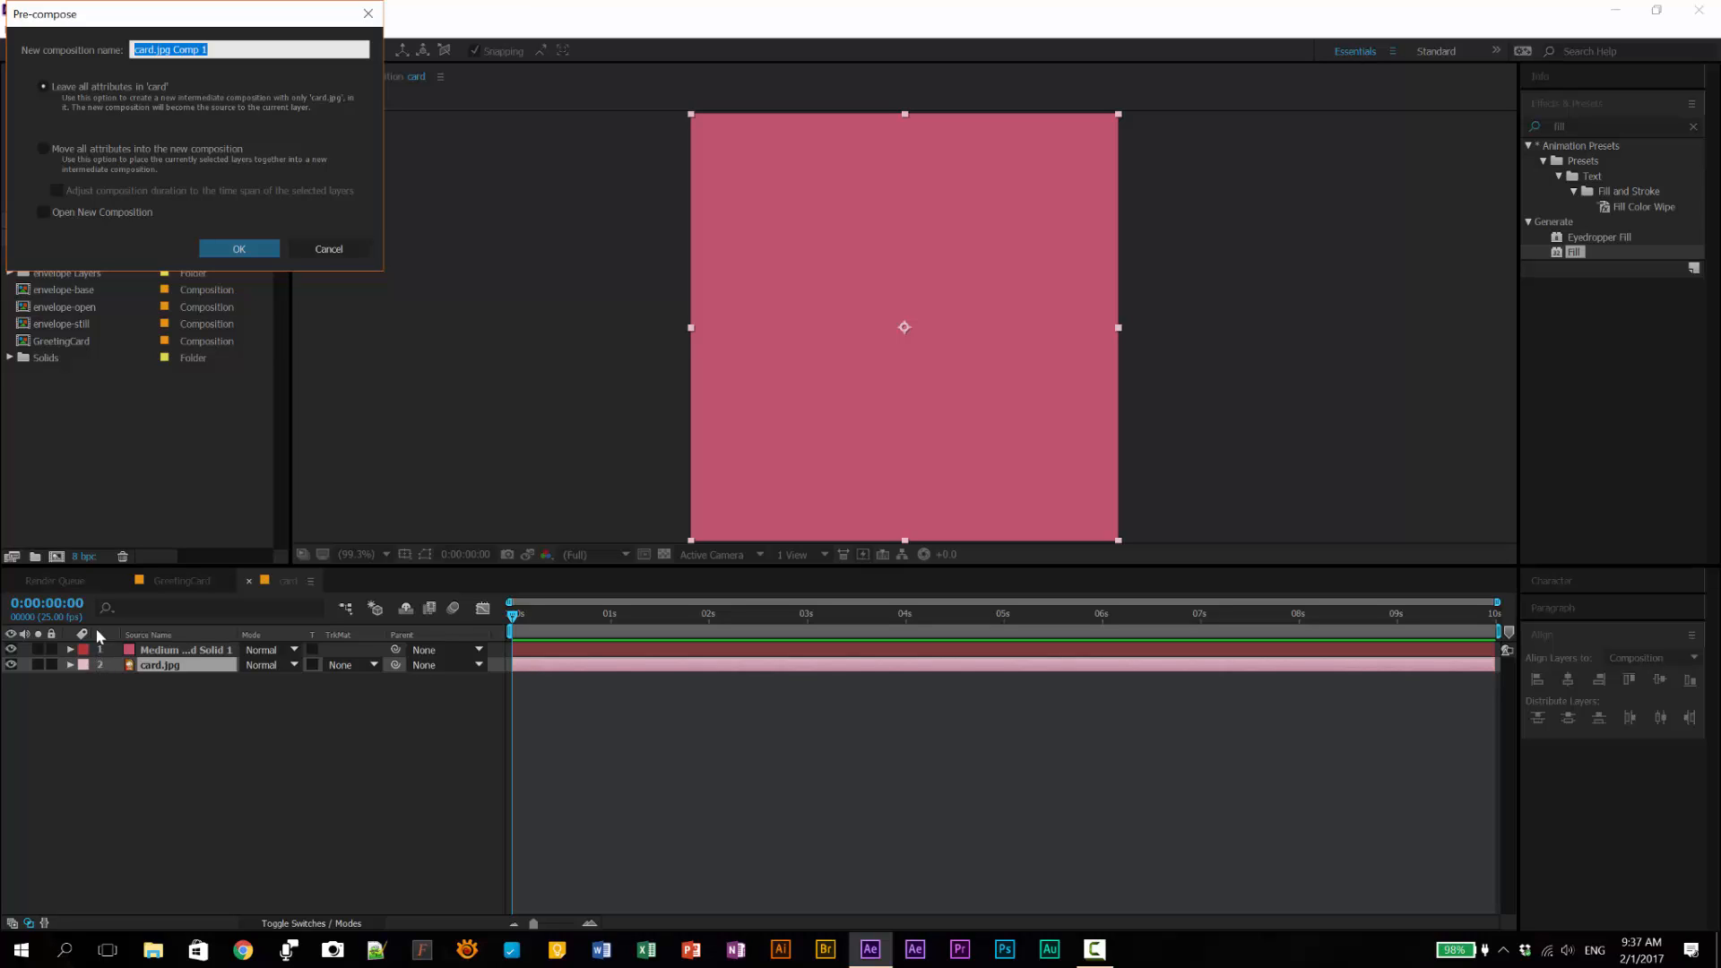
pyautogui.write('Car')
pyautogui.write('mp')
pyautogui.click(72, 91)
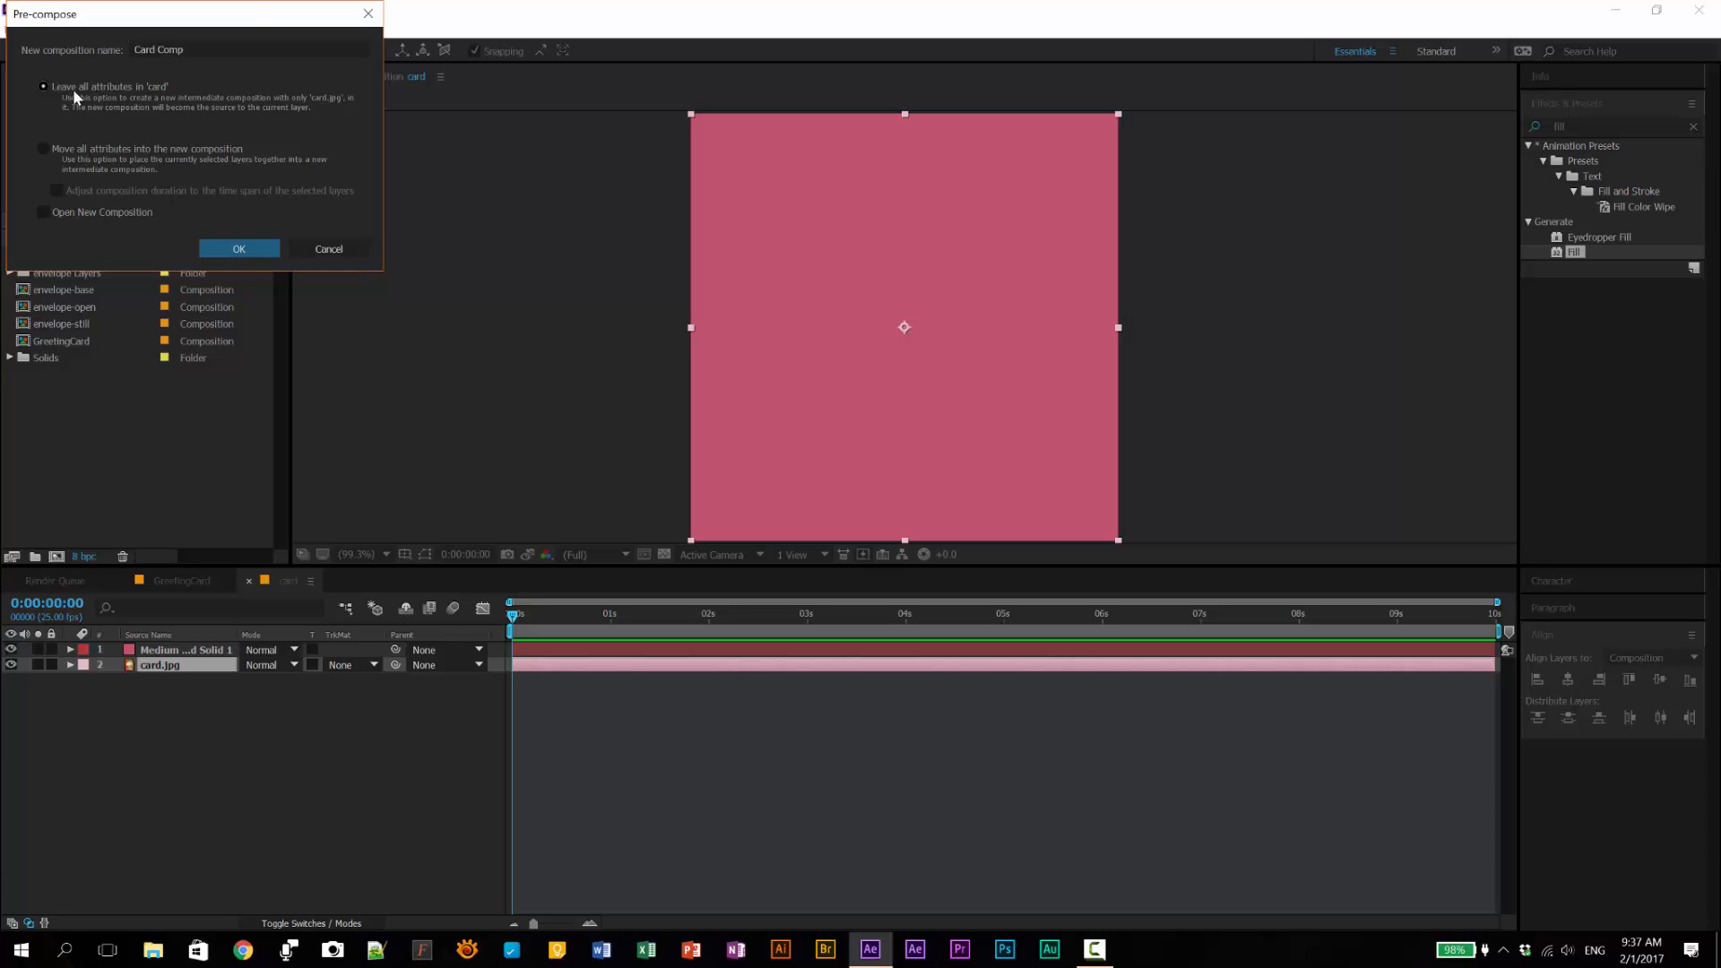
pyautogui.click(255, 250)
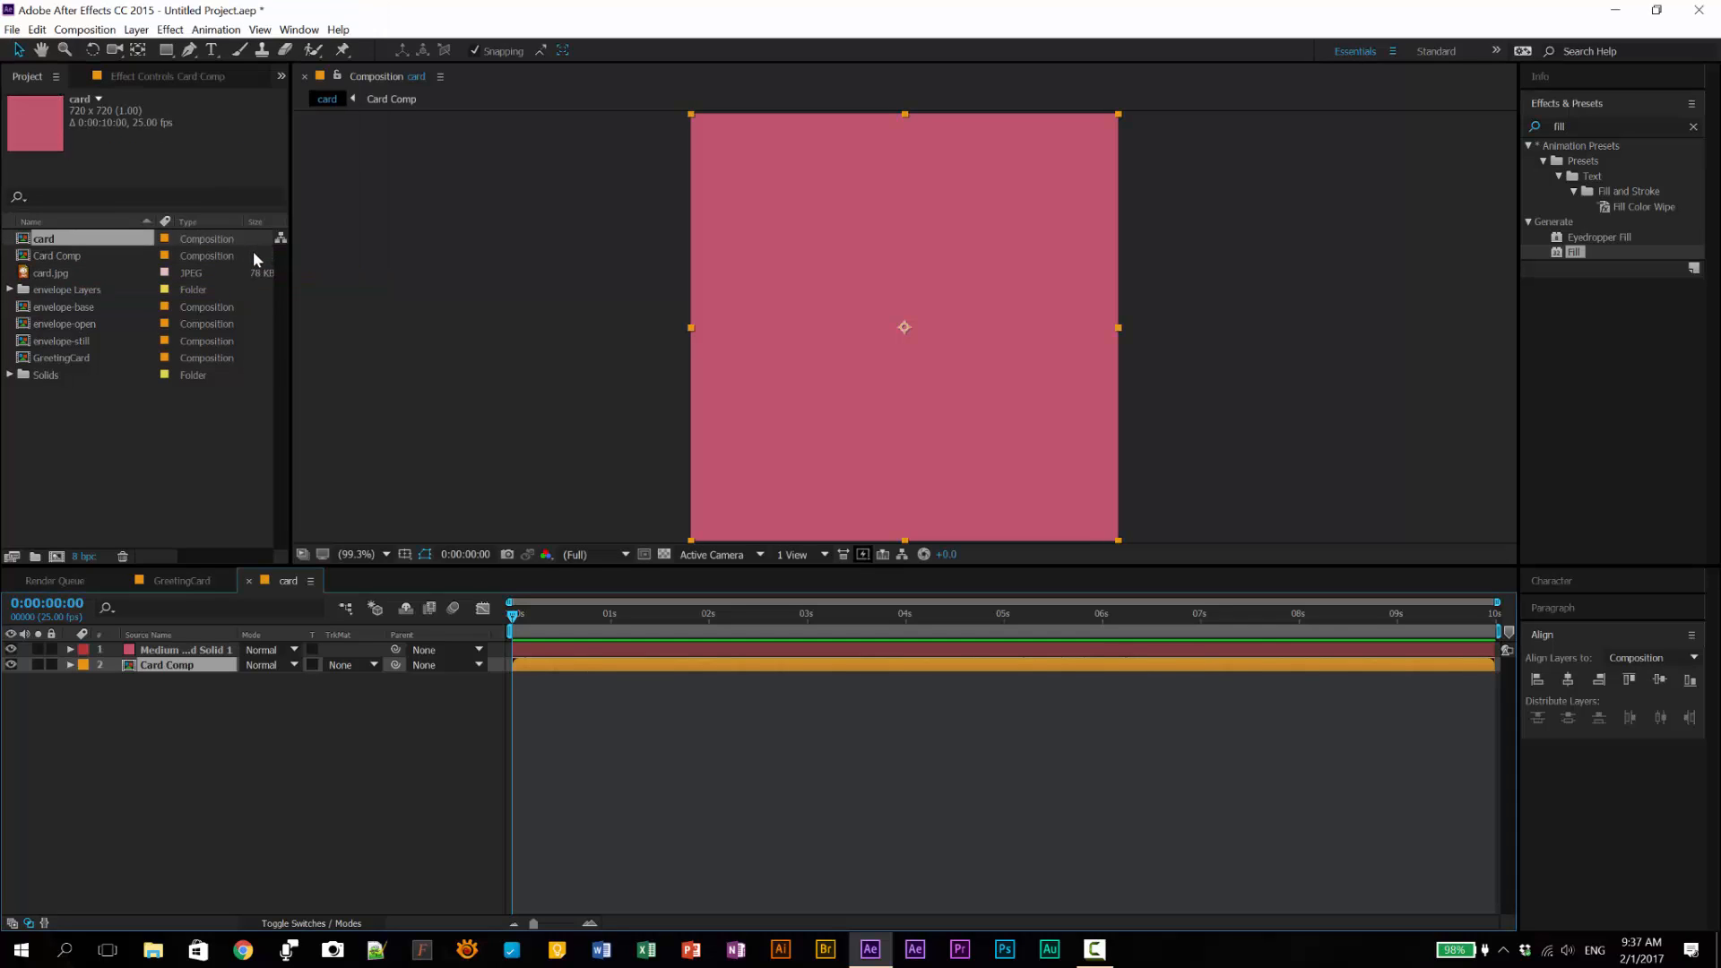
pyautogui.click(196, 716)
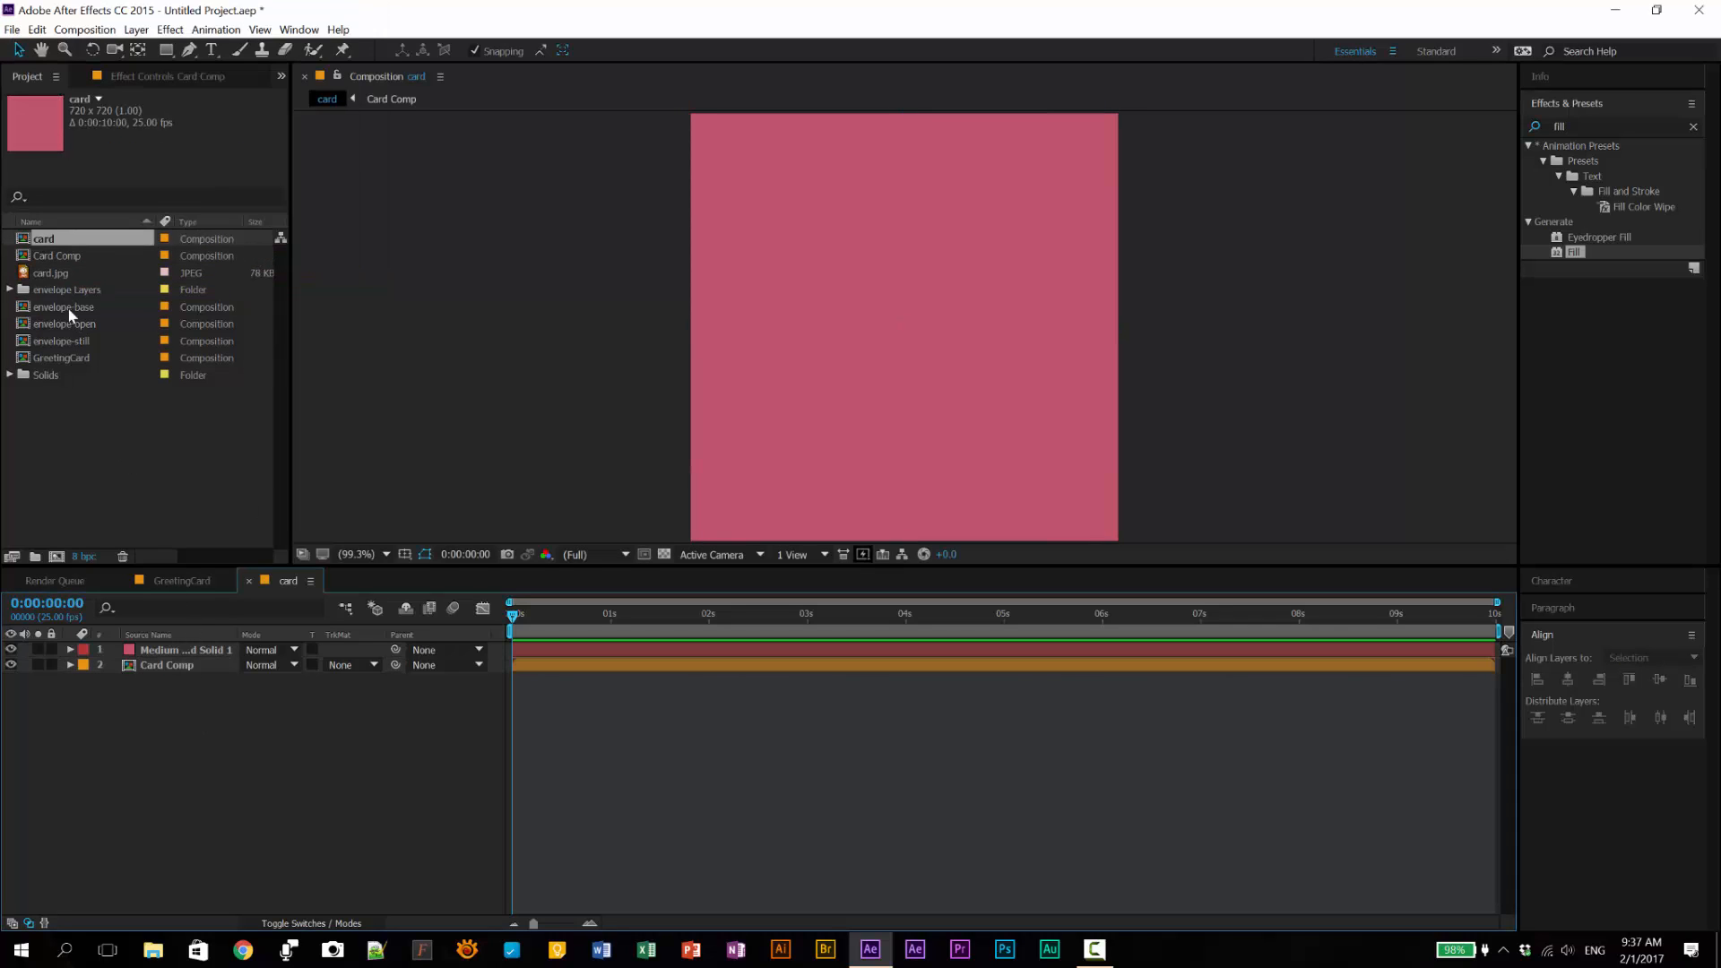
pyautogui.click(71, 257)
pyautogui.click(167, 667)
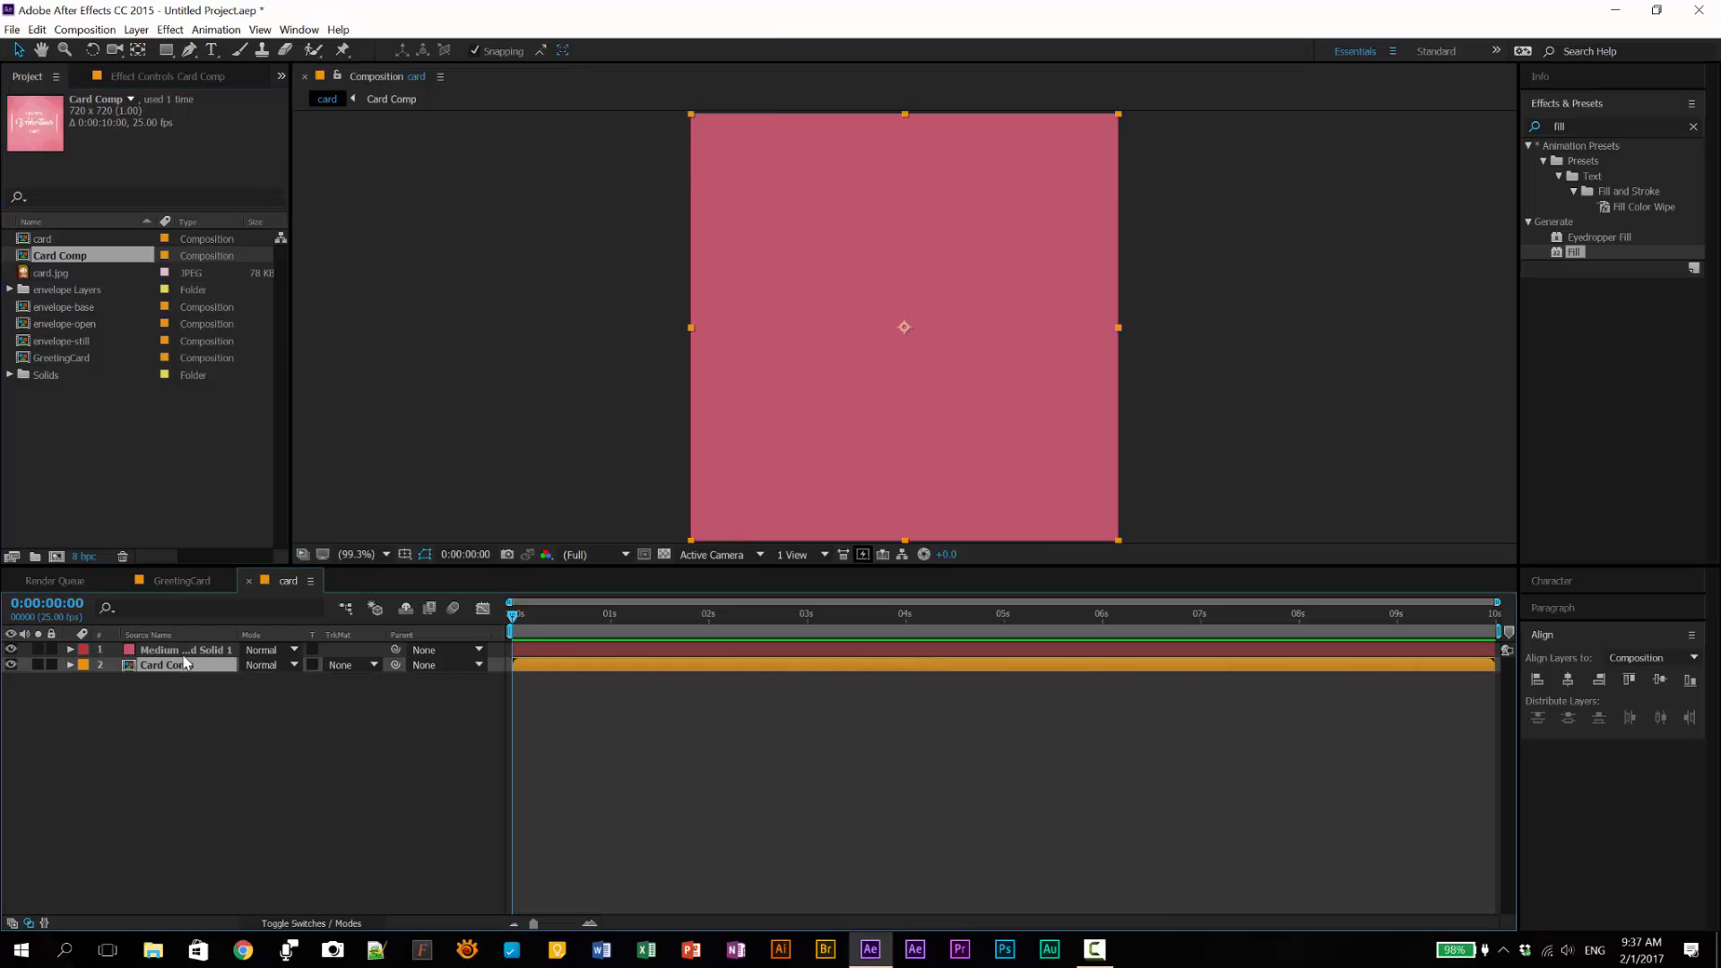
# Step: Unlink the solid's scale dimensions and set its horizontal scale to 50%, keeping the vertical scale at 100%
pyautogui.click(190, 650)
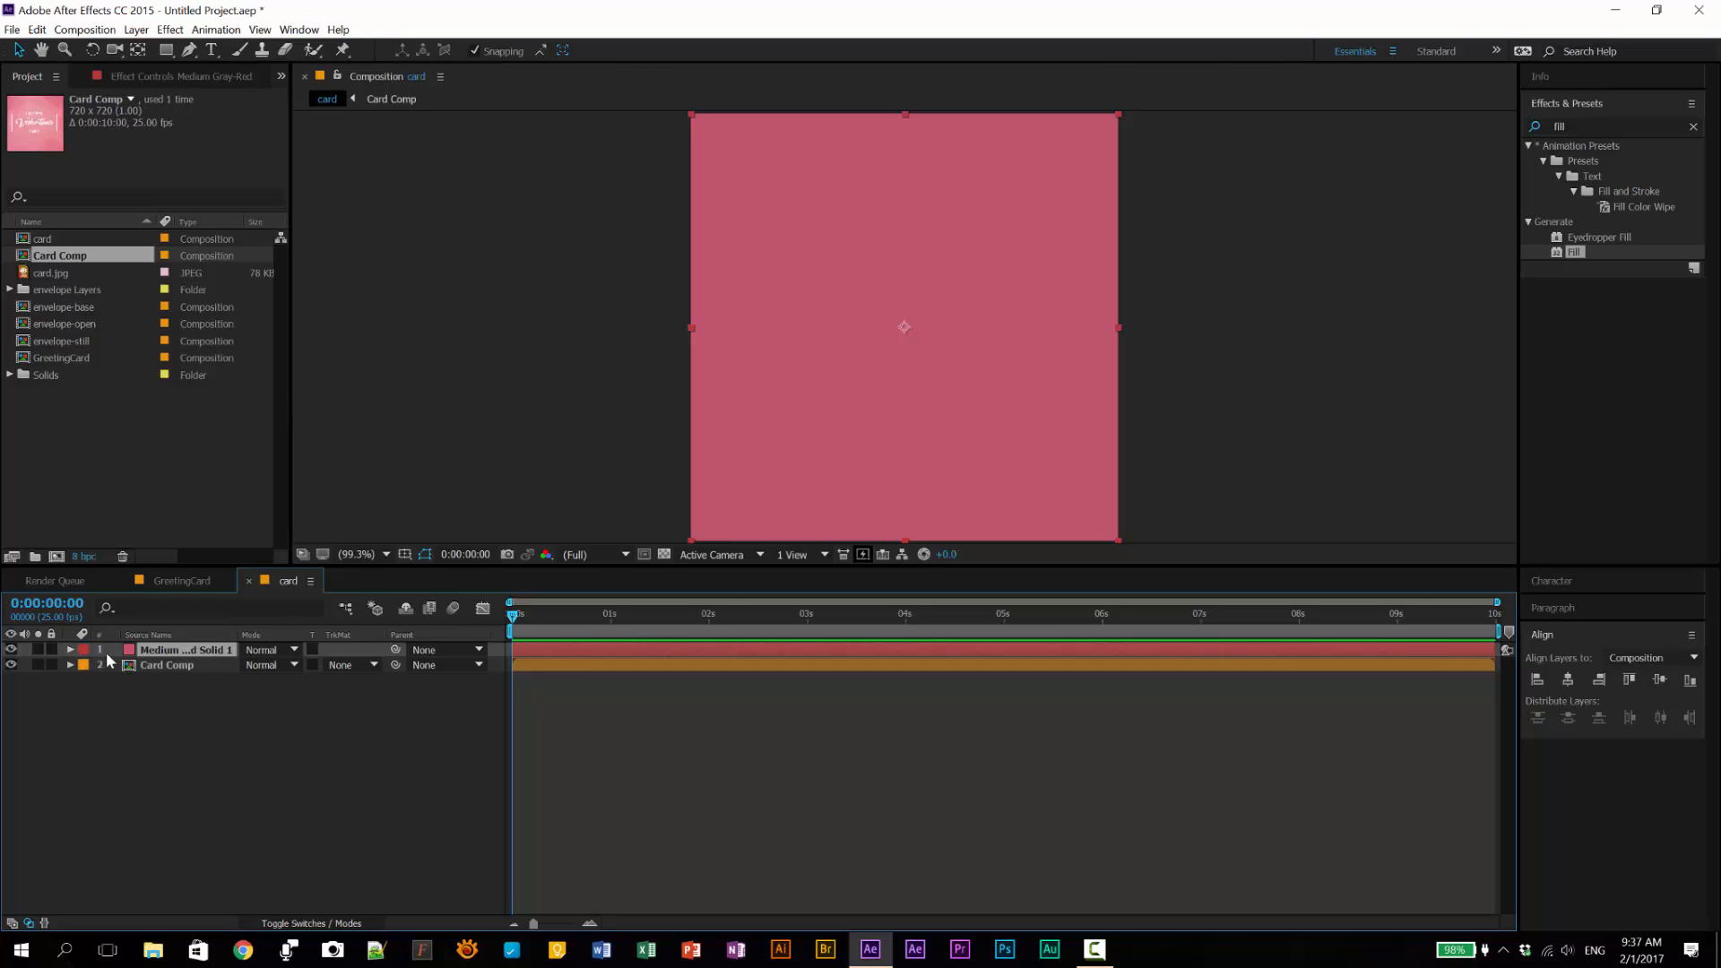
pyautogui.press('s')
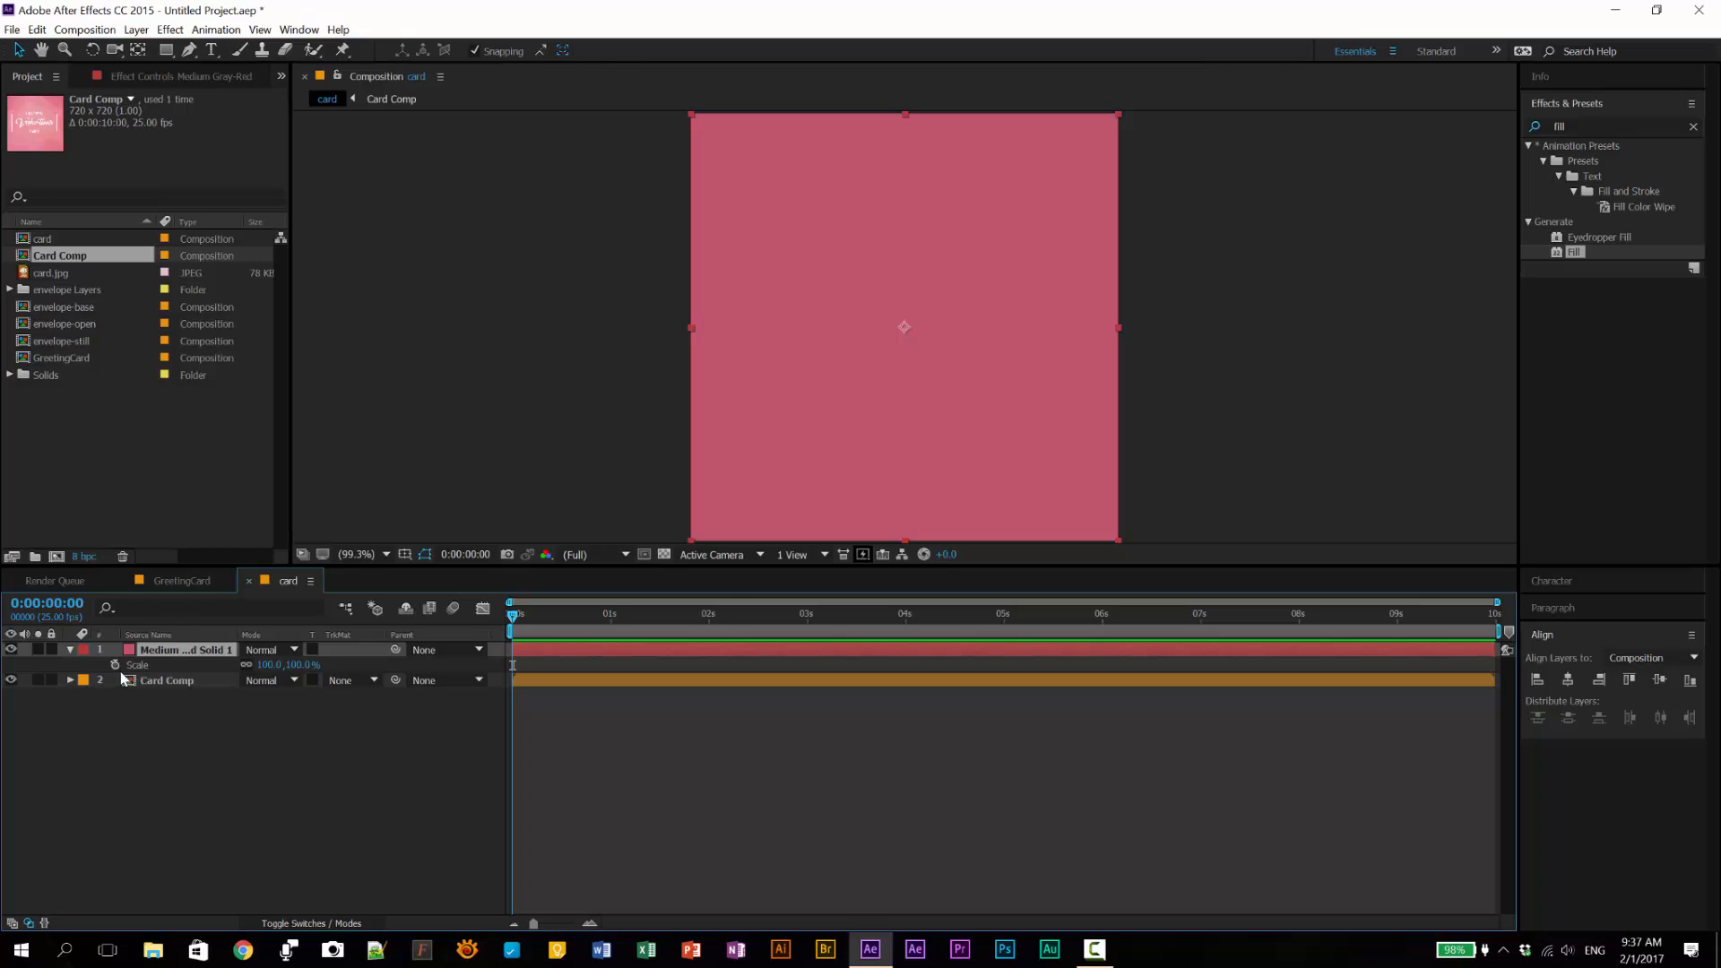
pyautogui.click(246, 665)
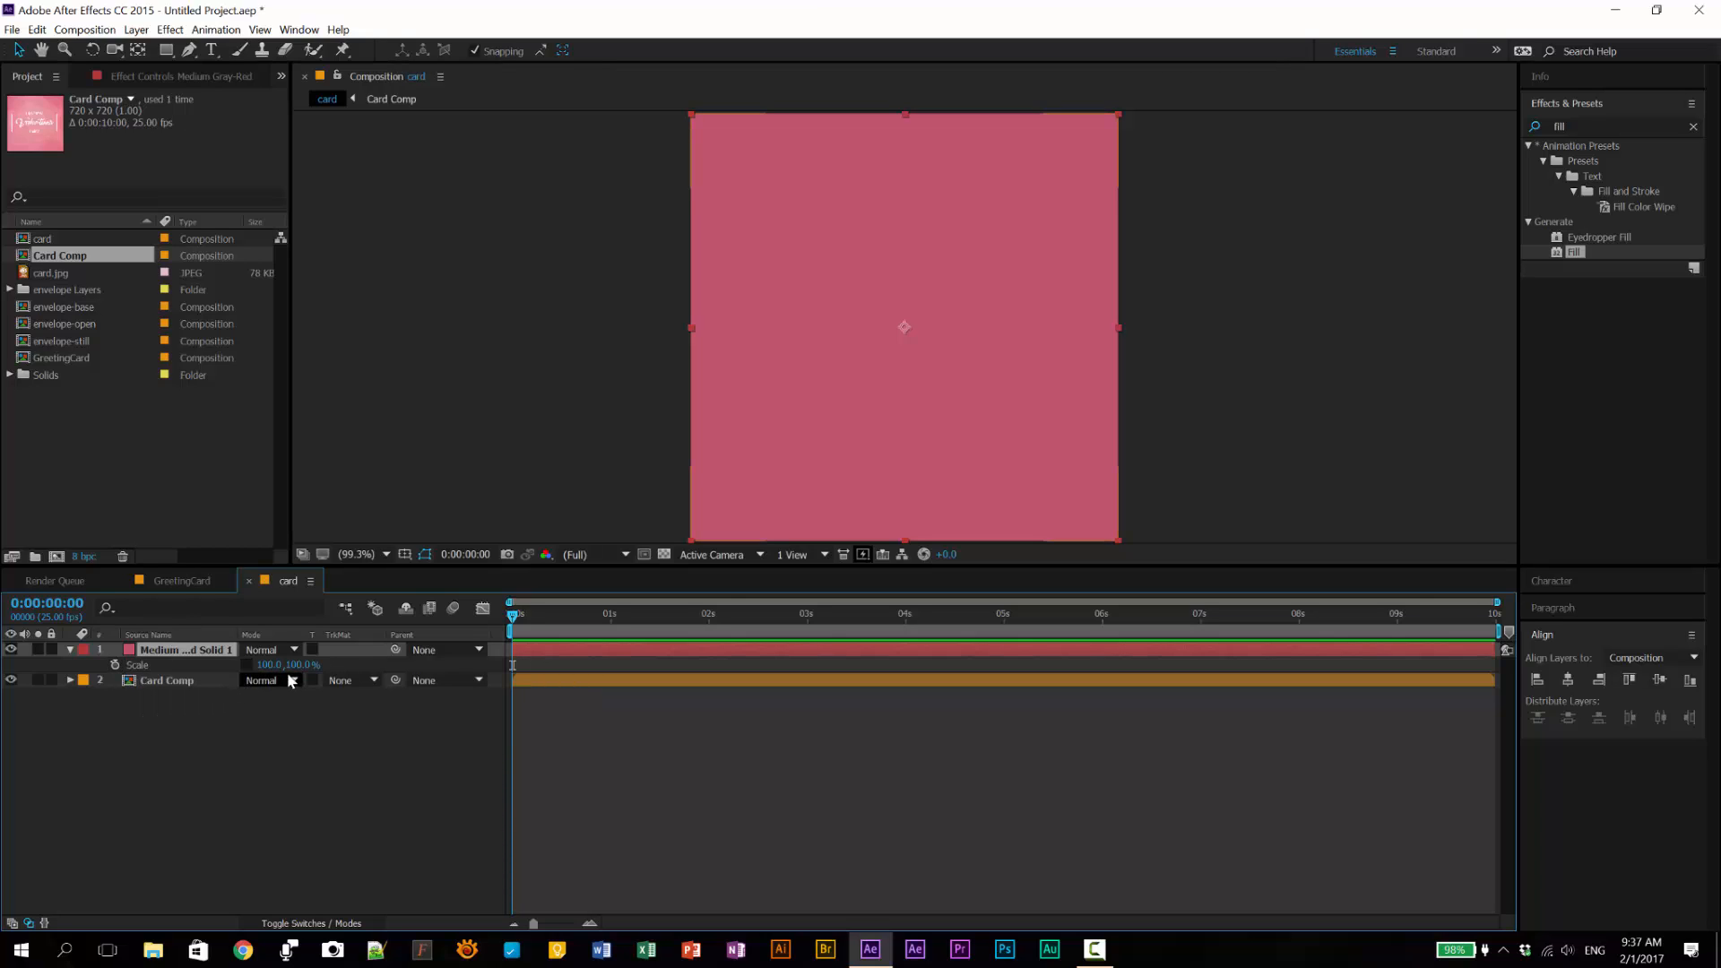
pyautogui.click(269, 665)
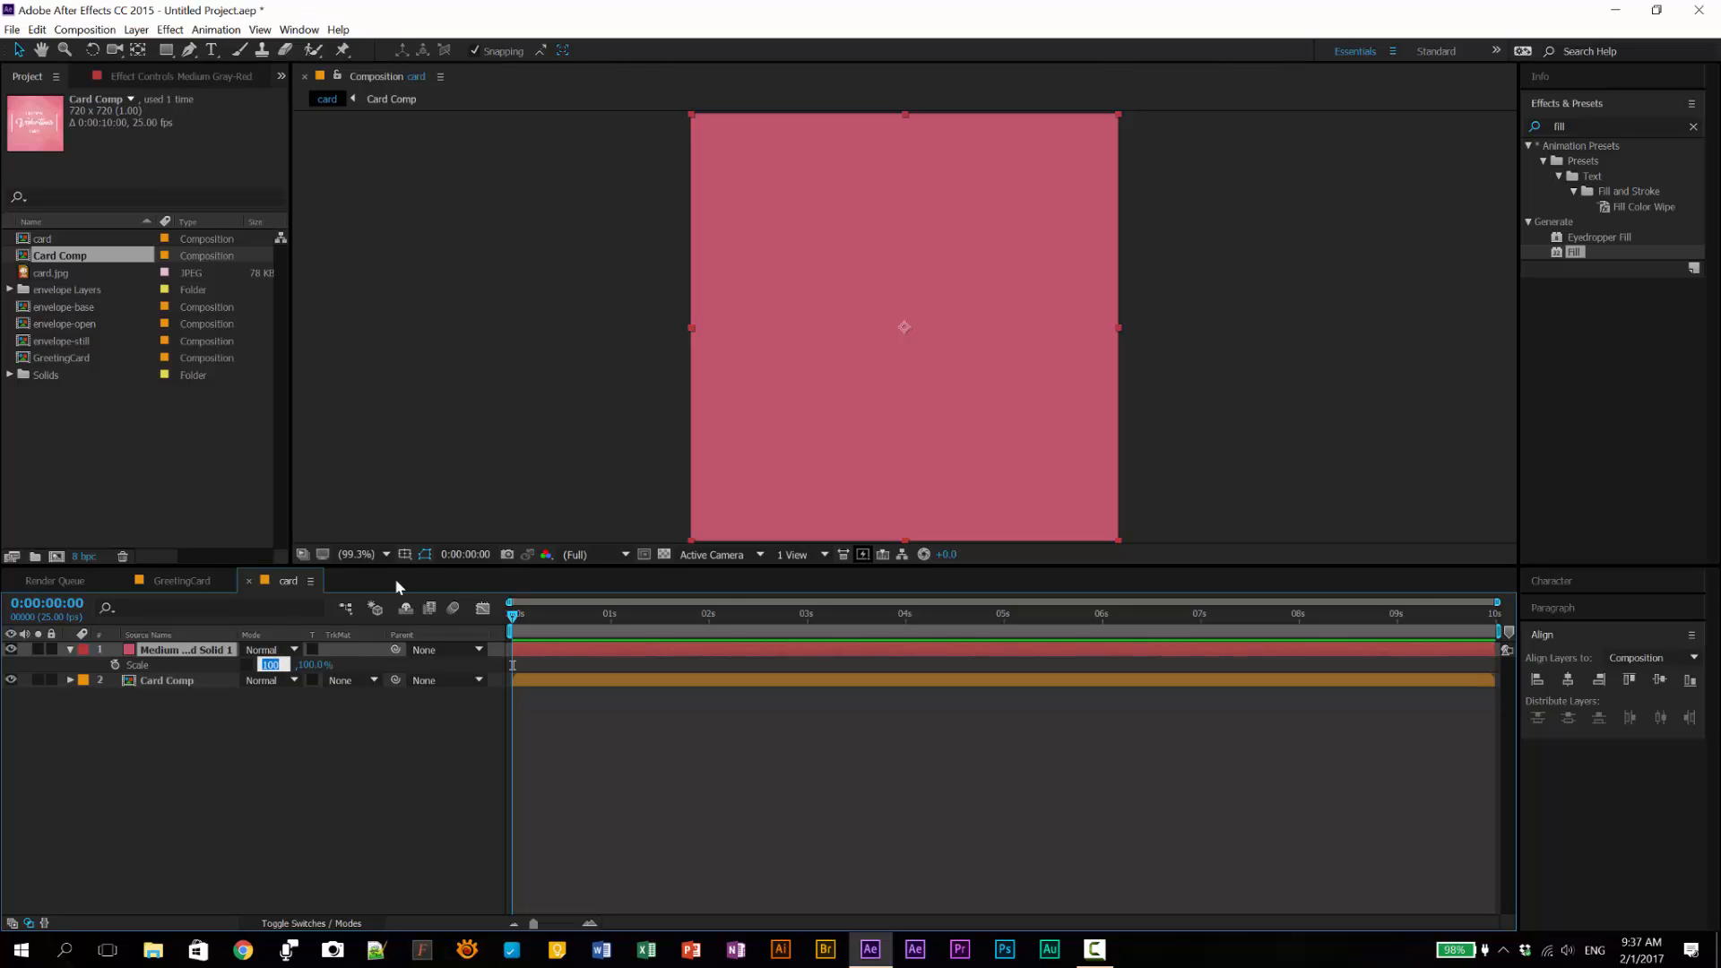
pyautogui.write('50')
pyautogui.press('Return')
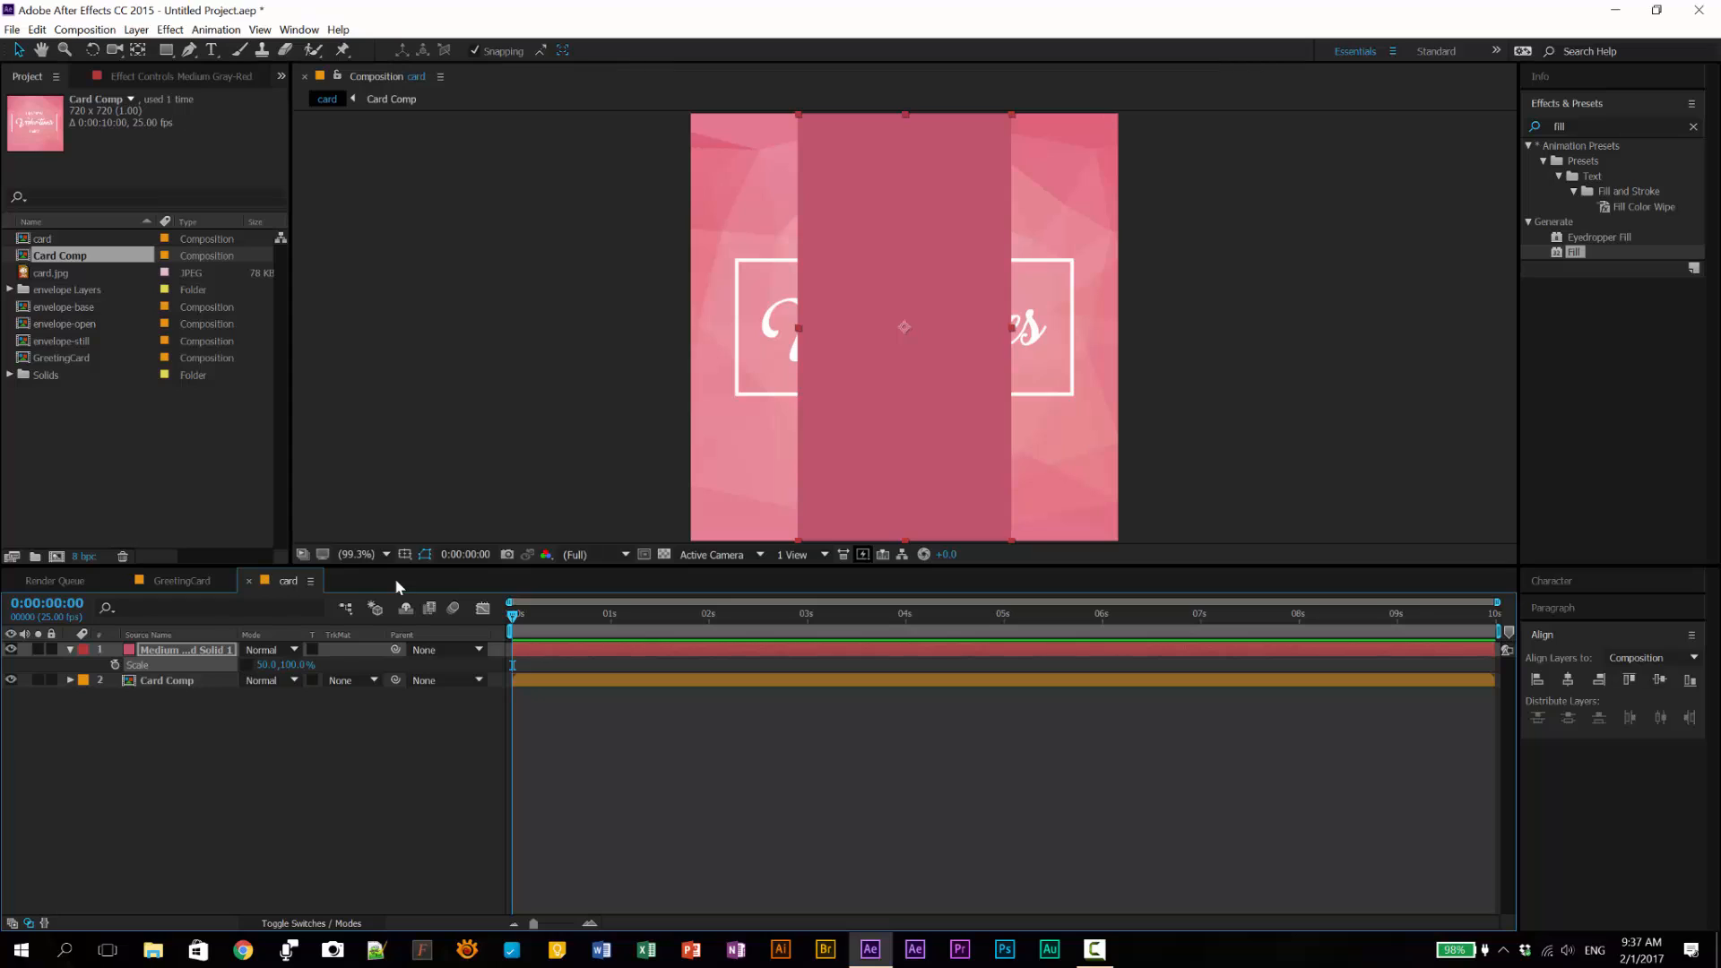
# Step: Move the solid's anchor point to the middle of its left edge and reset its position to cover the card's right half
pyautogui.click(139, 50)
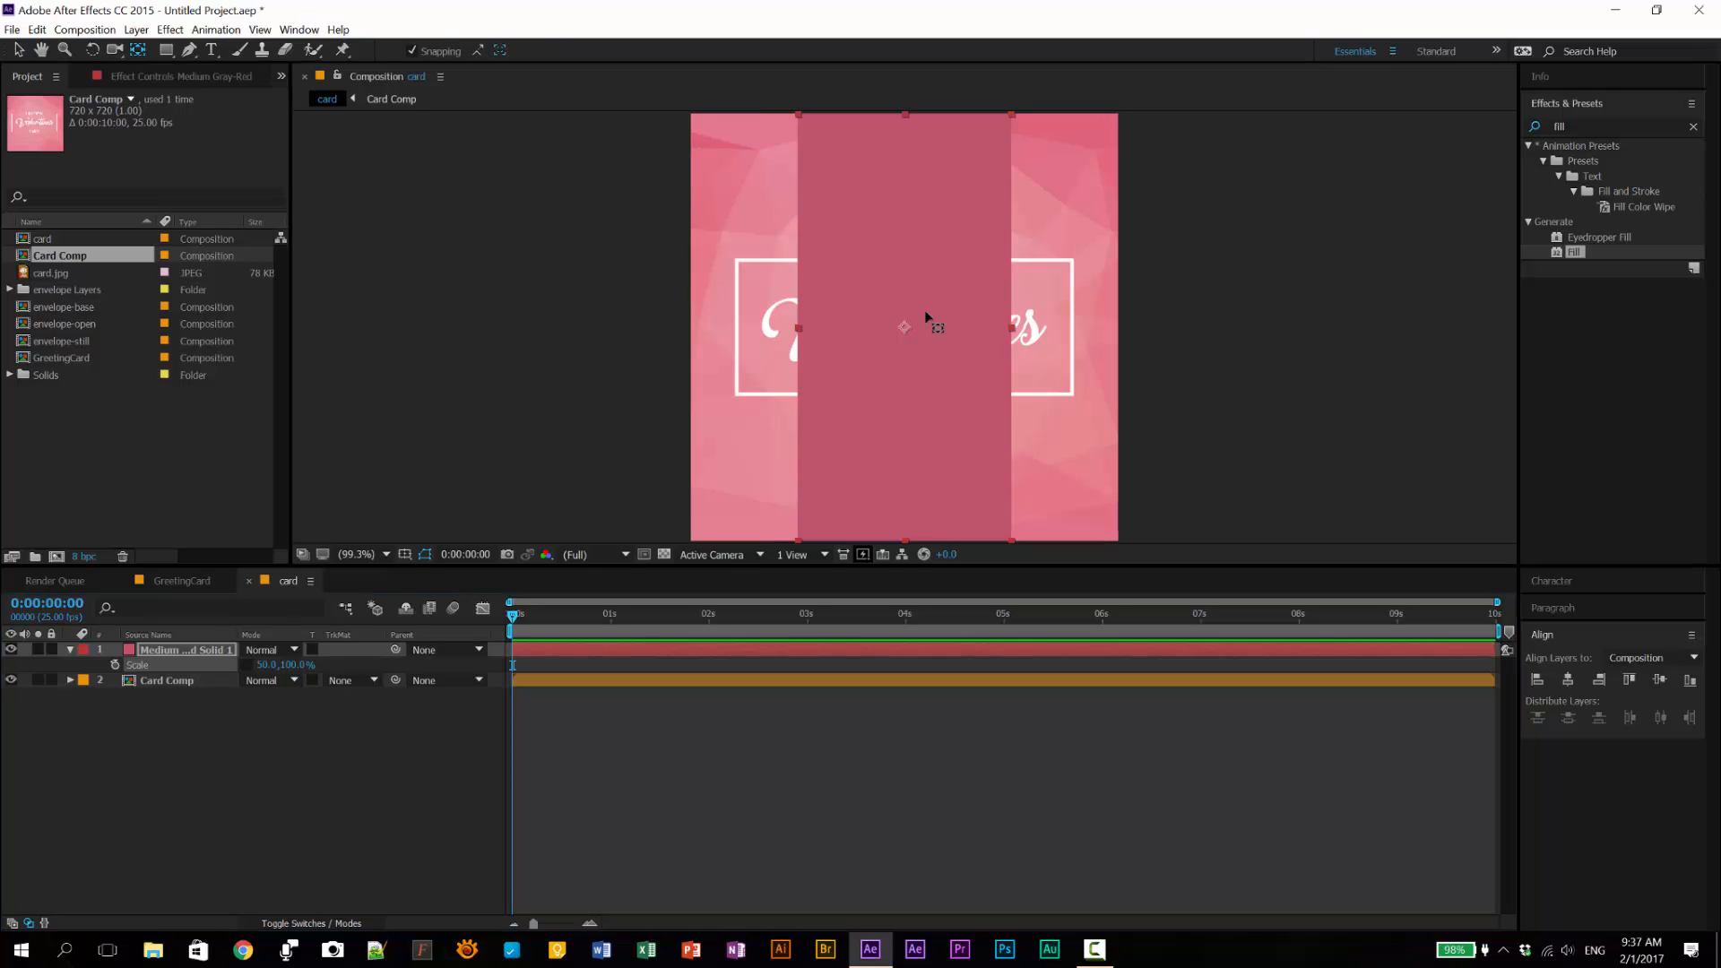
pyautogui.moveTo(906, 328); pyautogui.dragTo(796, 348)
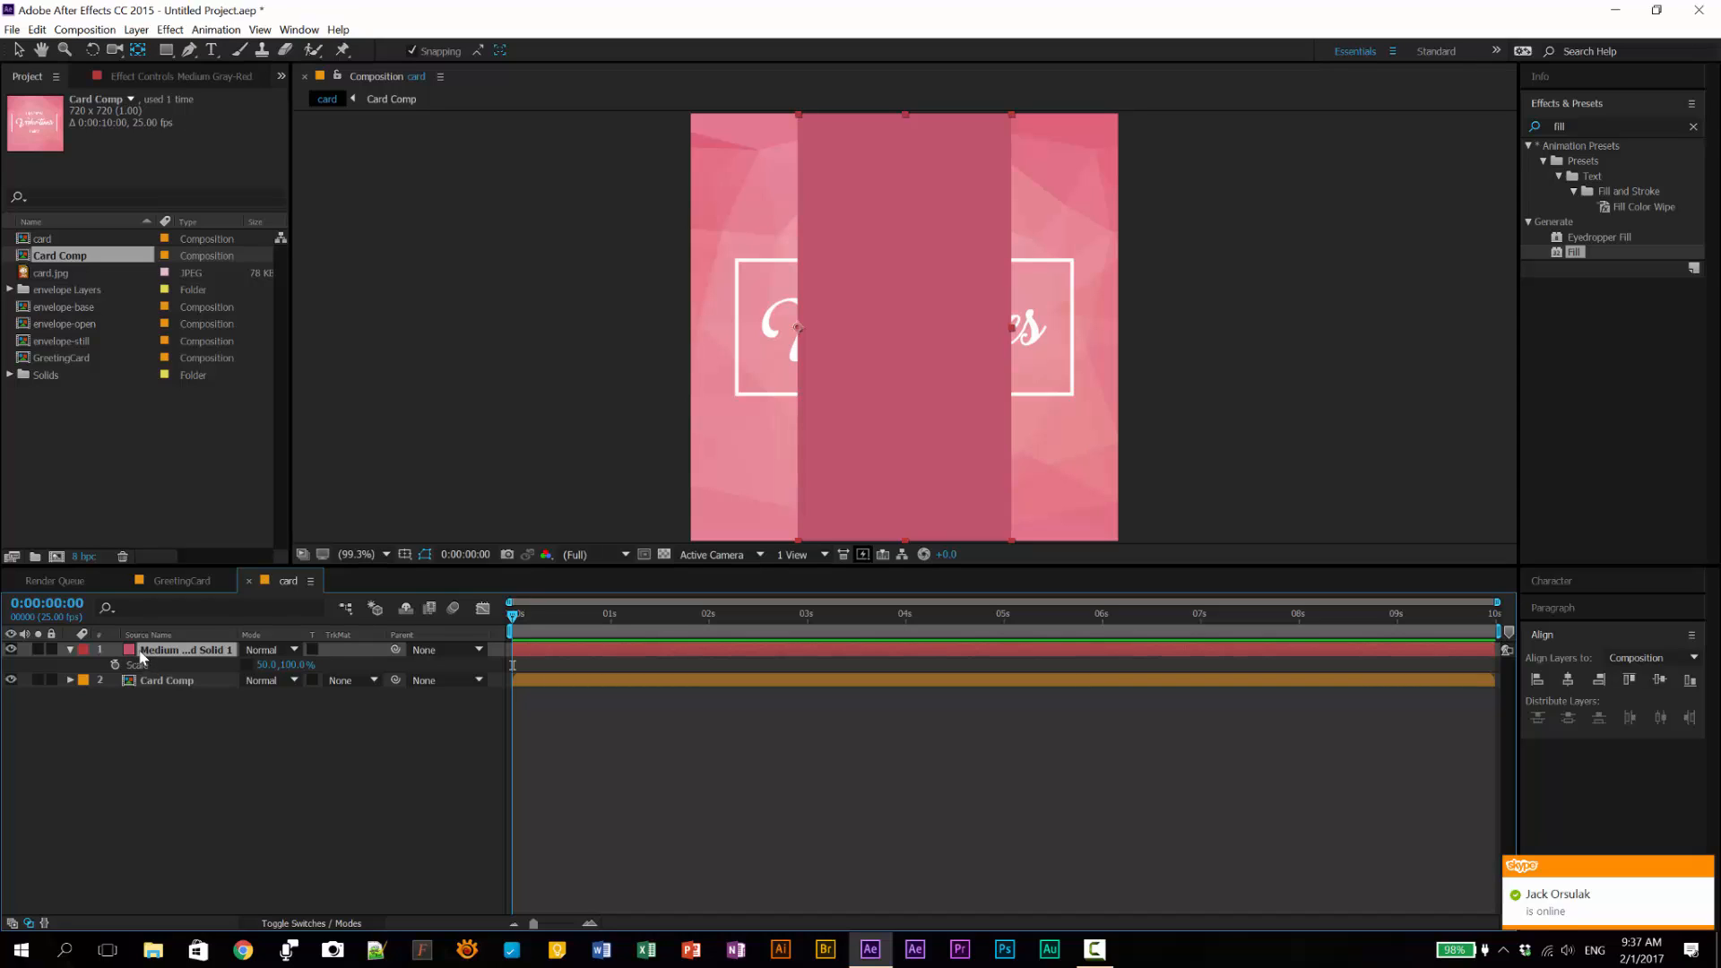
pyautogui.press('p')
pyautogui.rightClick(155, 667)
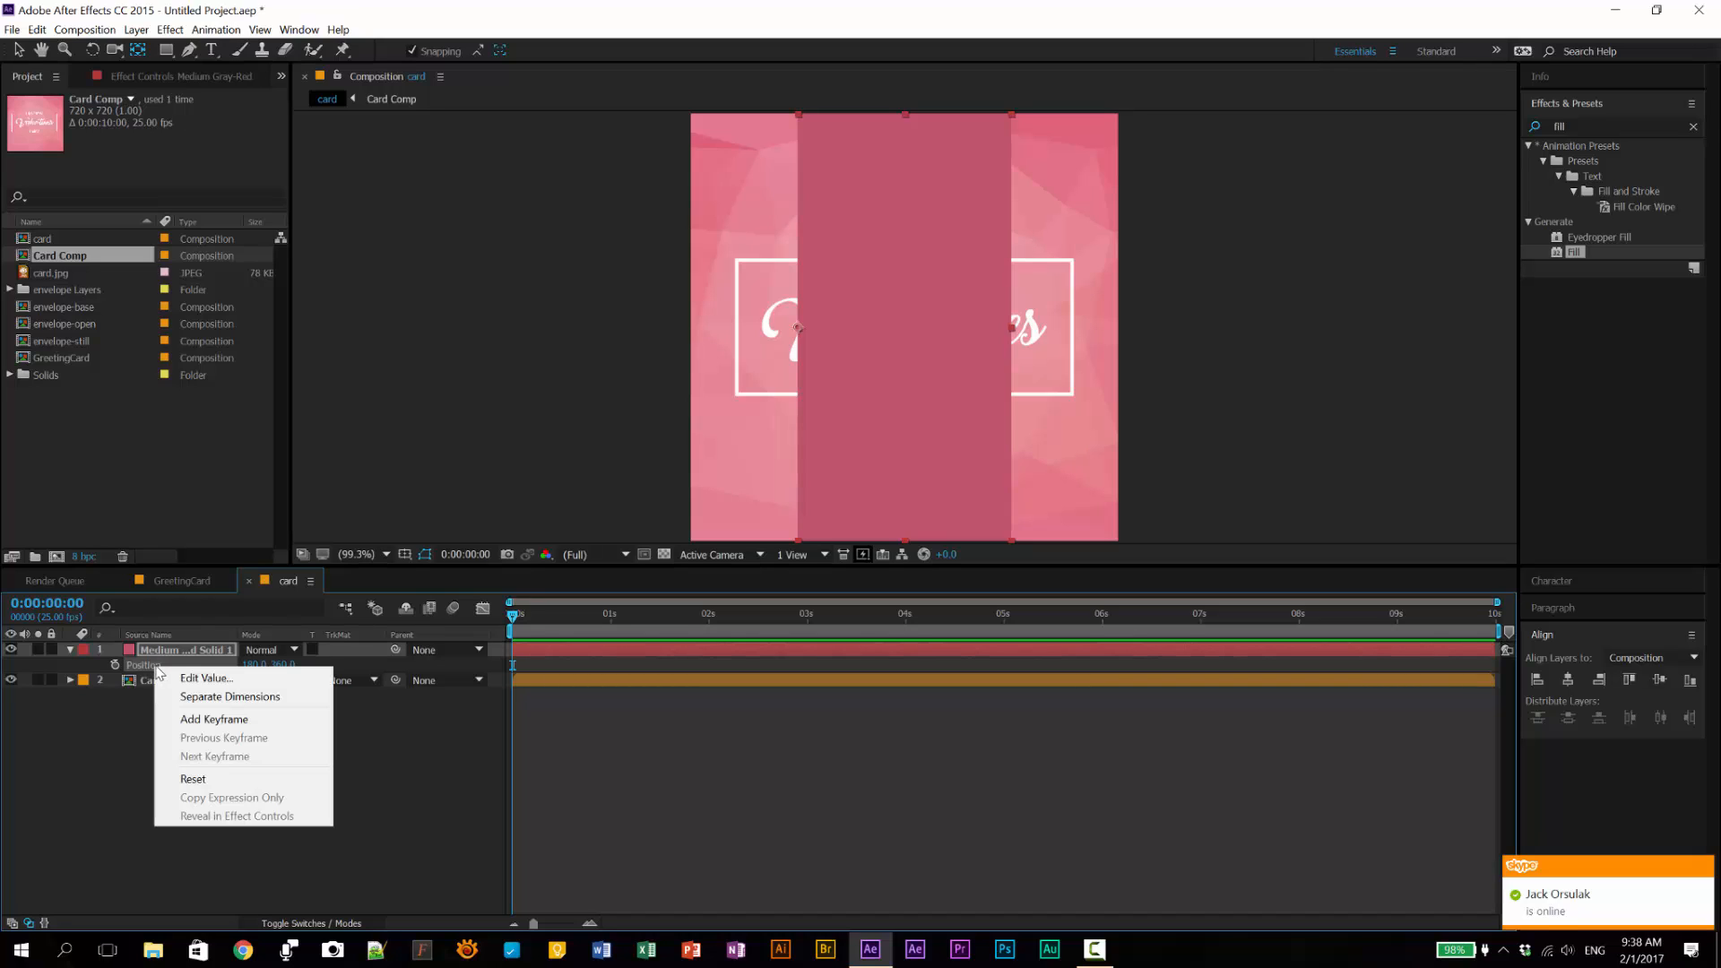
pyautogui.click(246, 780)
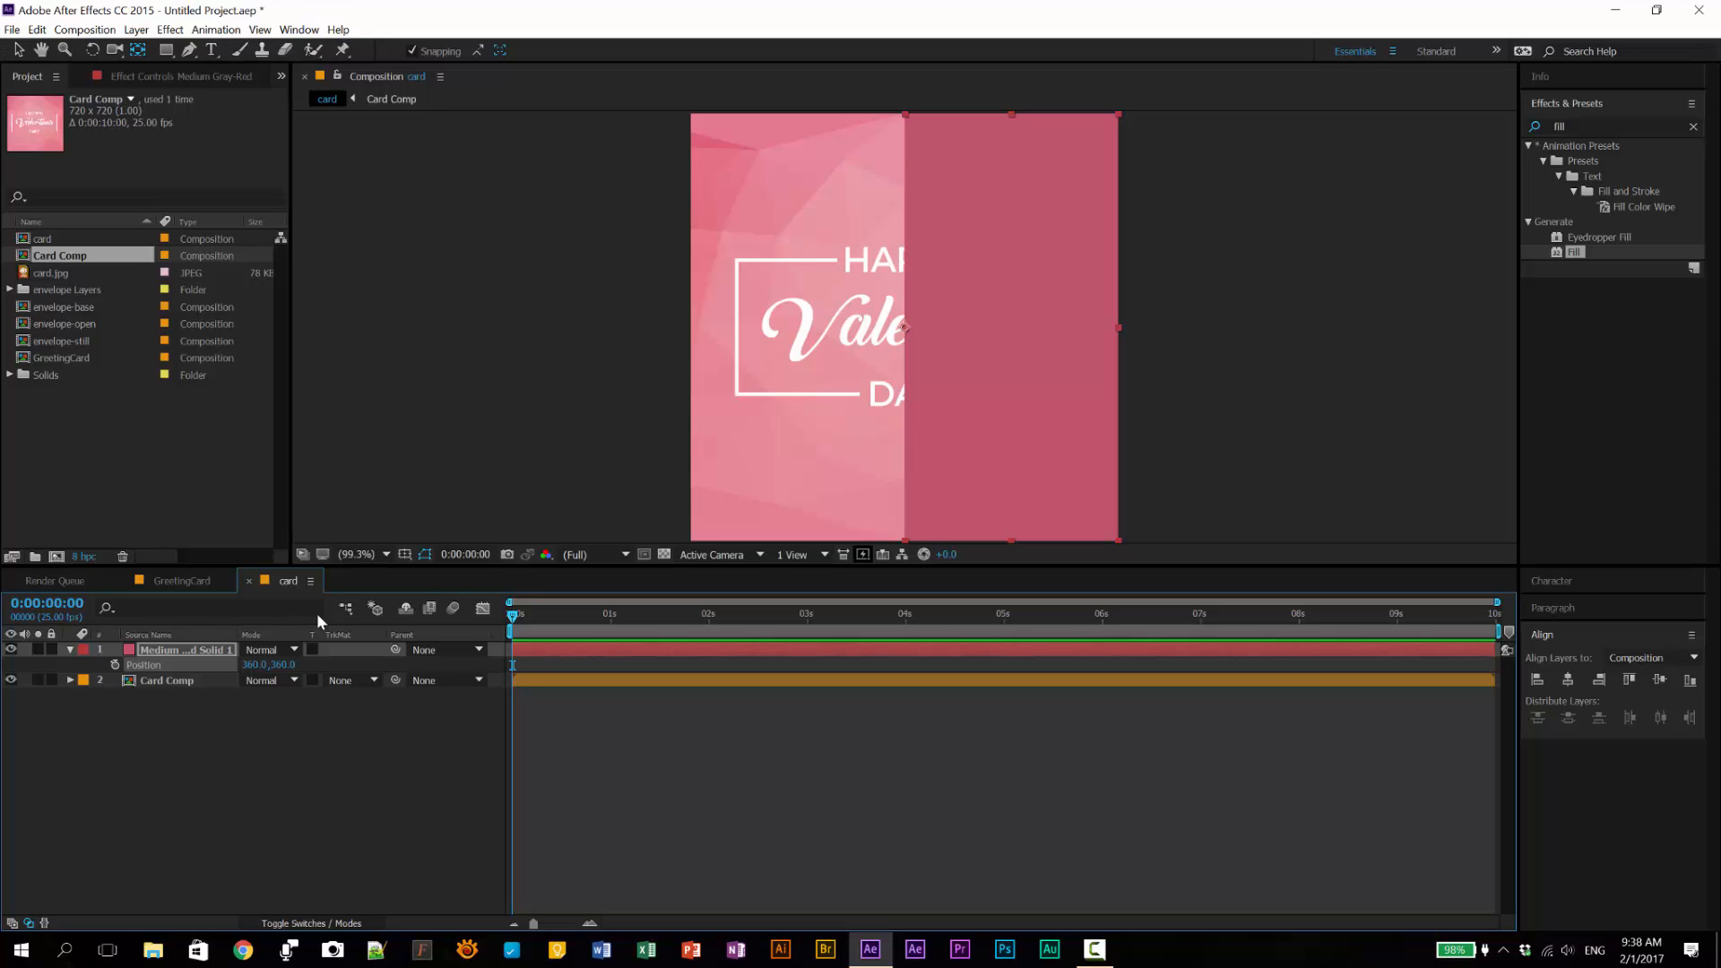
pyautogui.click(183, 717)
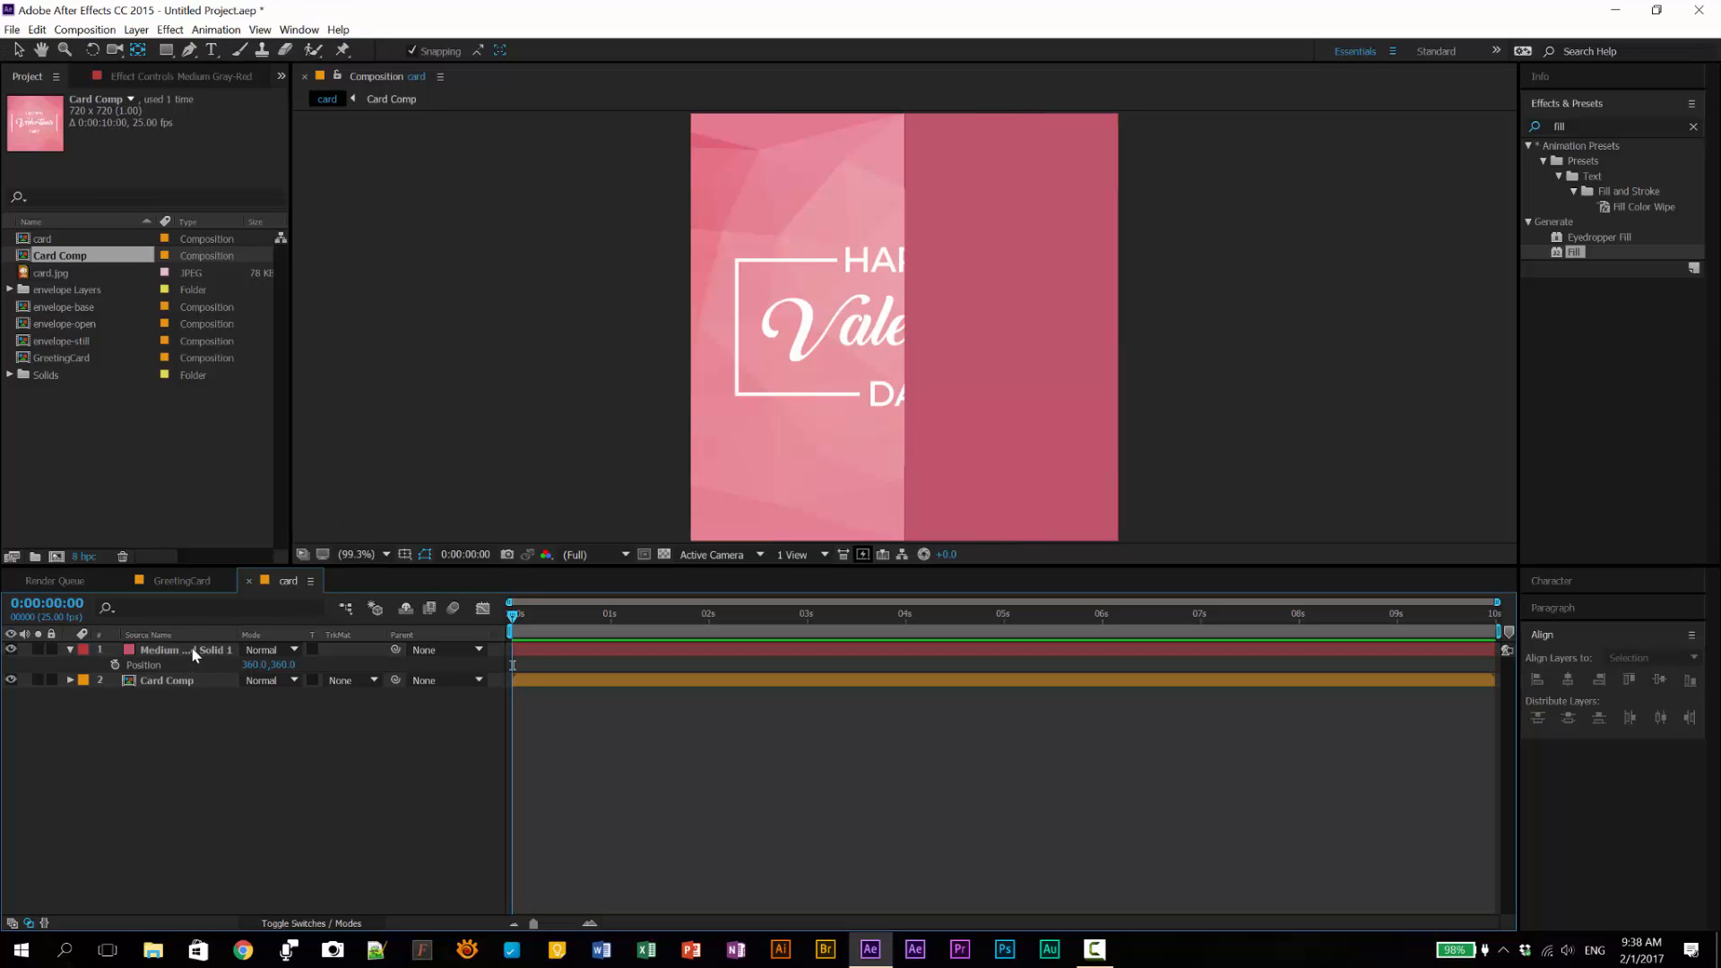
pyautogui.click(191, 648)
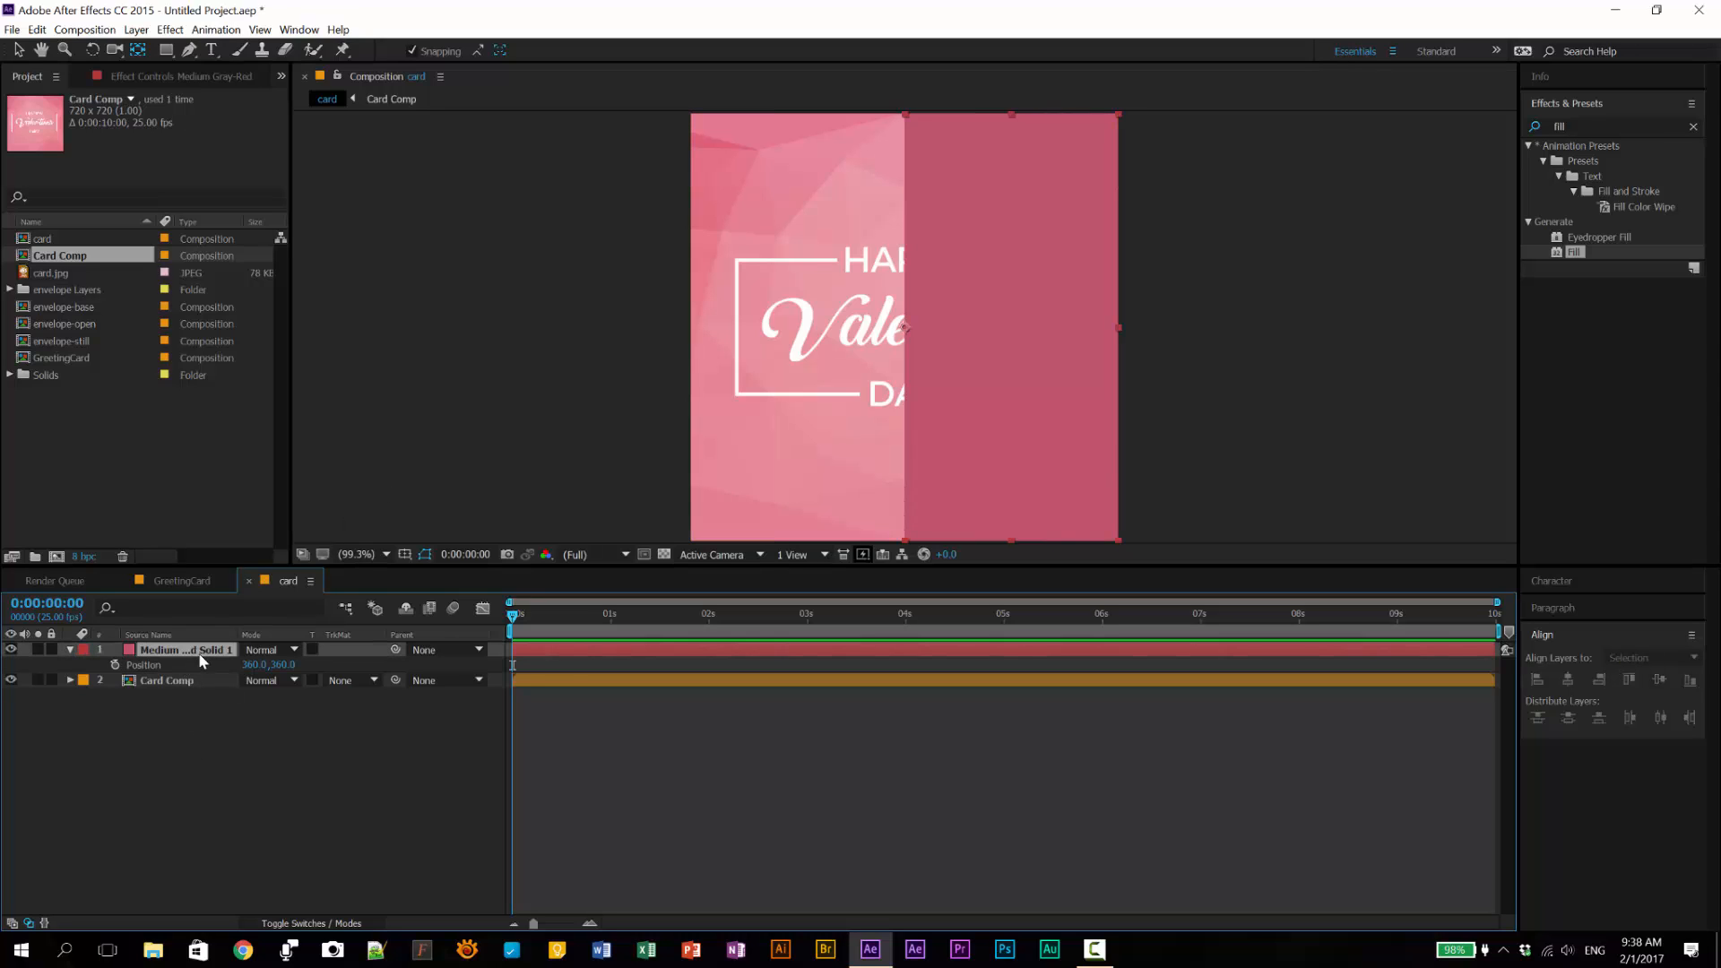
pyautogui.click(70, 649)
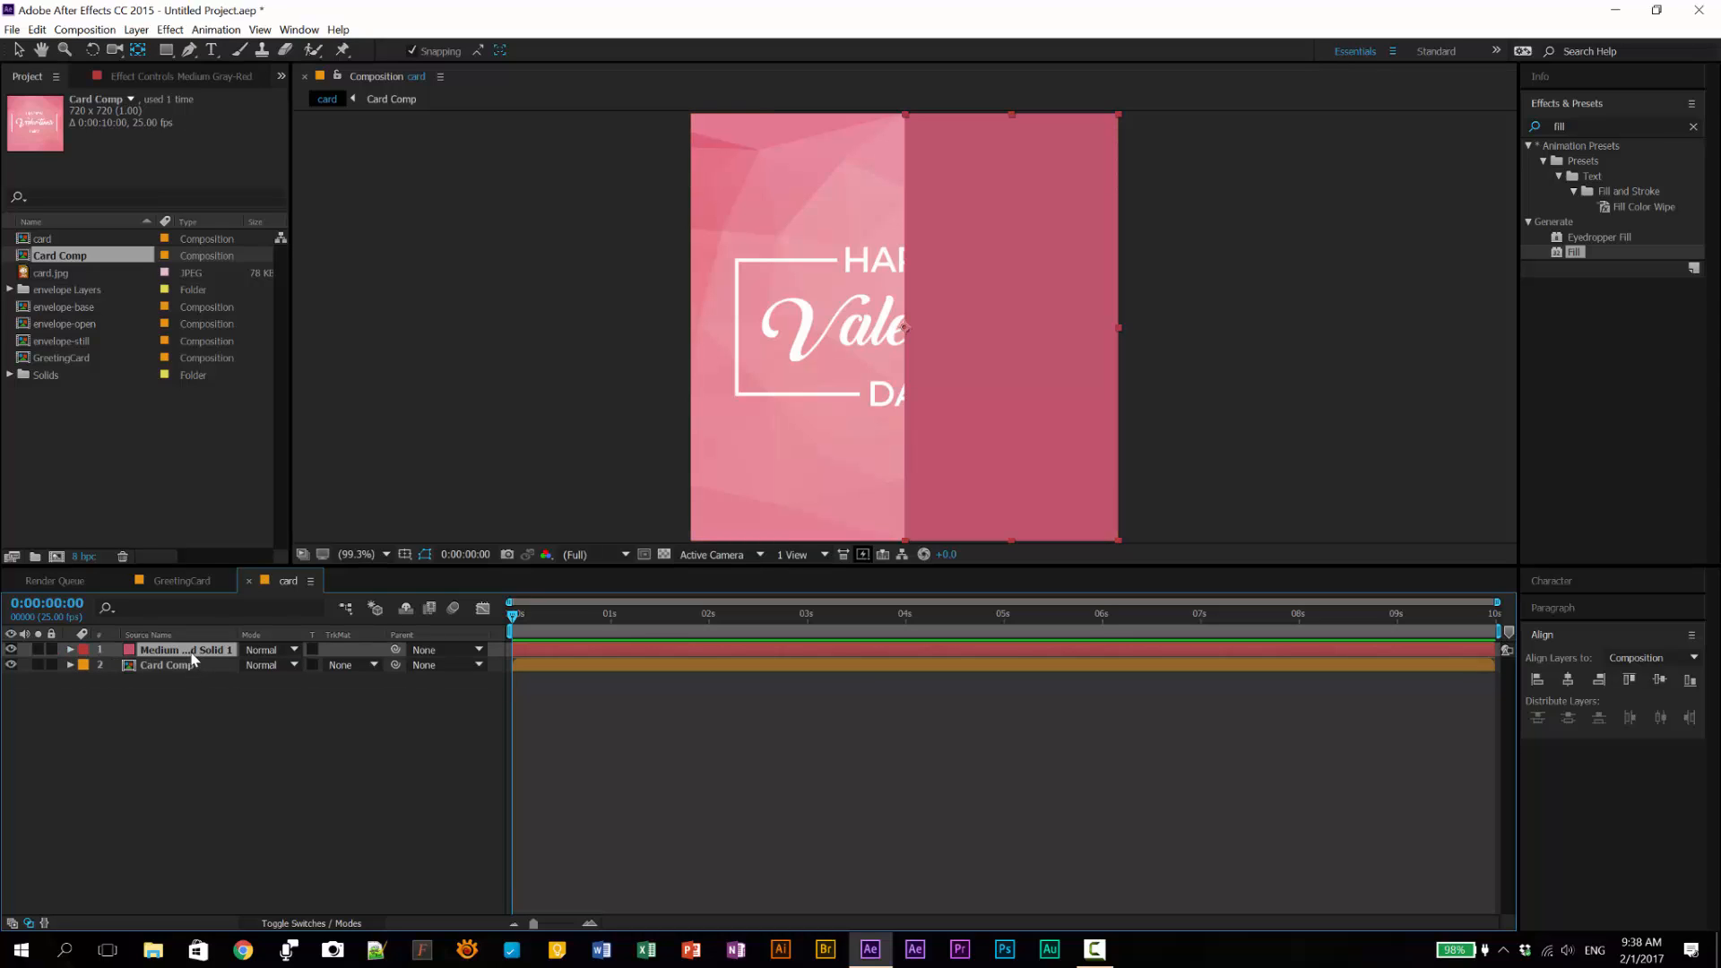
# Step: Duplicate the solid and Card Comp layers and reorder the stack so that each solid sits directly above a Card Comp
pyautogui.keyDown('shift'); pyautogui.click(201, 666); pyautogui.keyUp('shift')
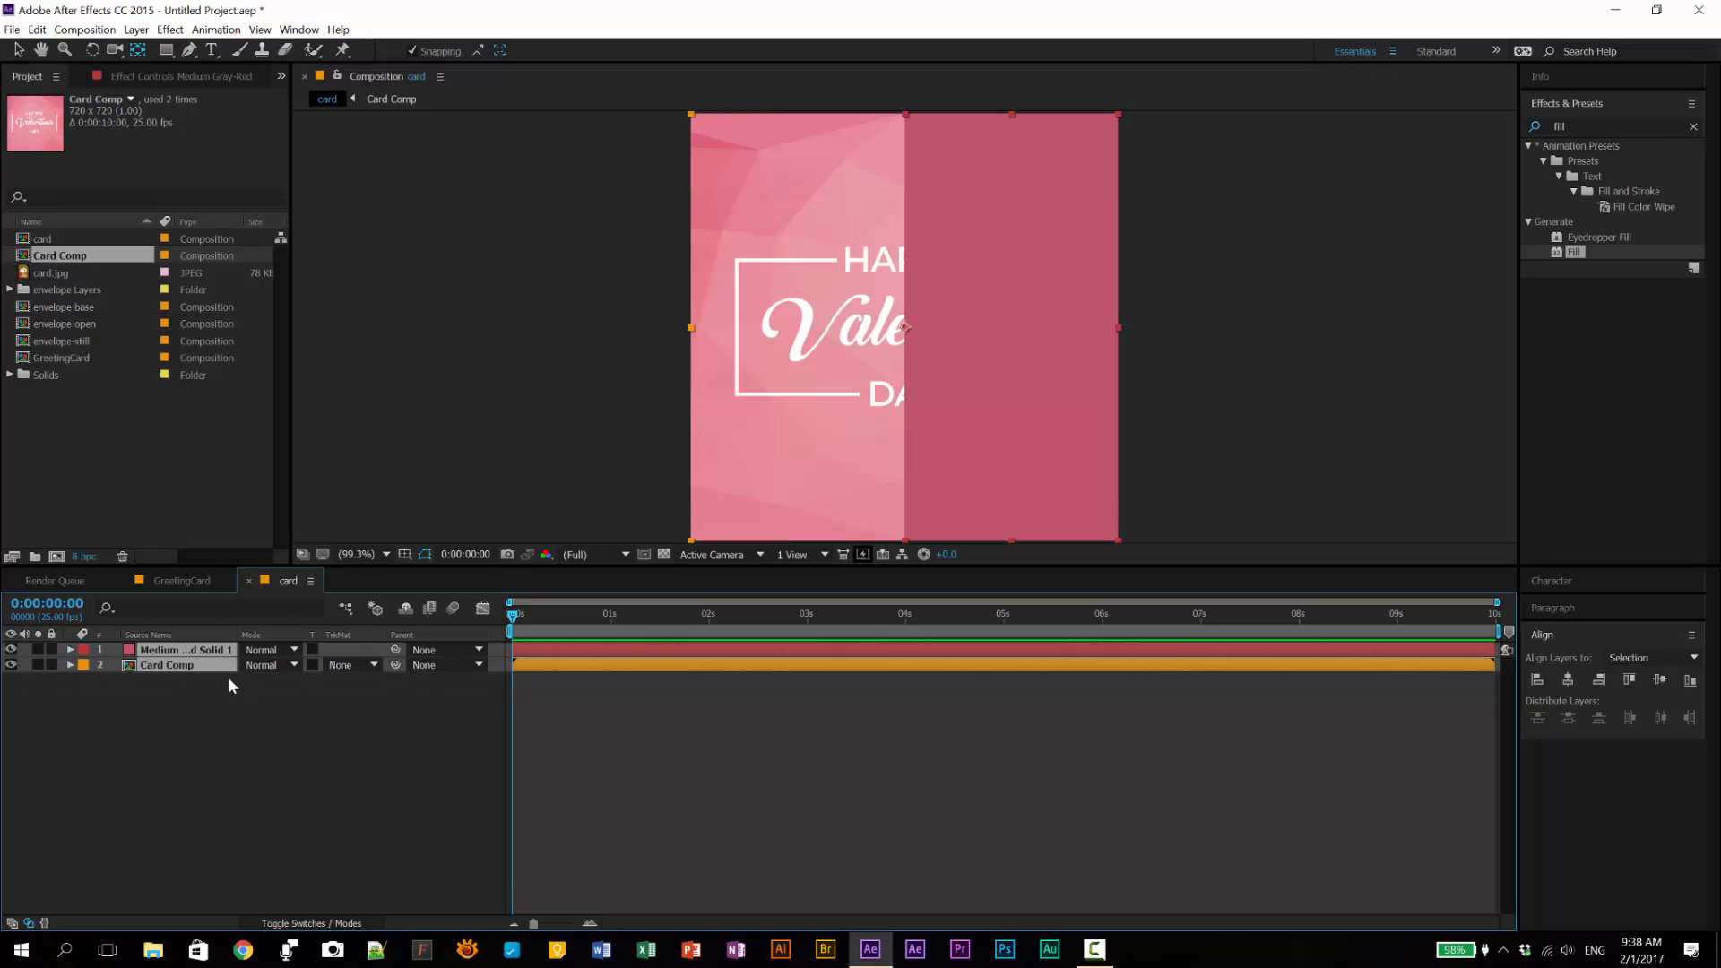
pyautogui.hotkey('ctrl', 'd')
pyautogui.click(178, 681)
pyautogui.moveTo(177, 680); pyautogui.dragTo(185, 663)
pyautogui.click(190, 730)
# Step: Rename the lower solid layer as Right and the upper solid layer as Left
pyautogui.click(183, 680)
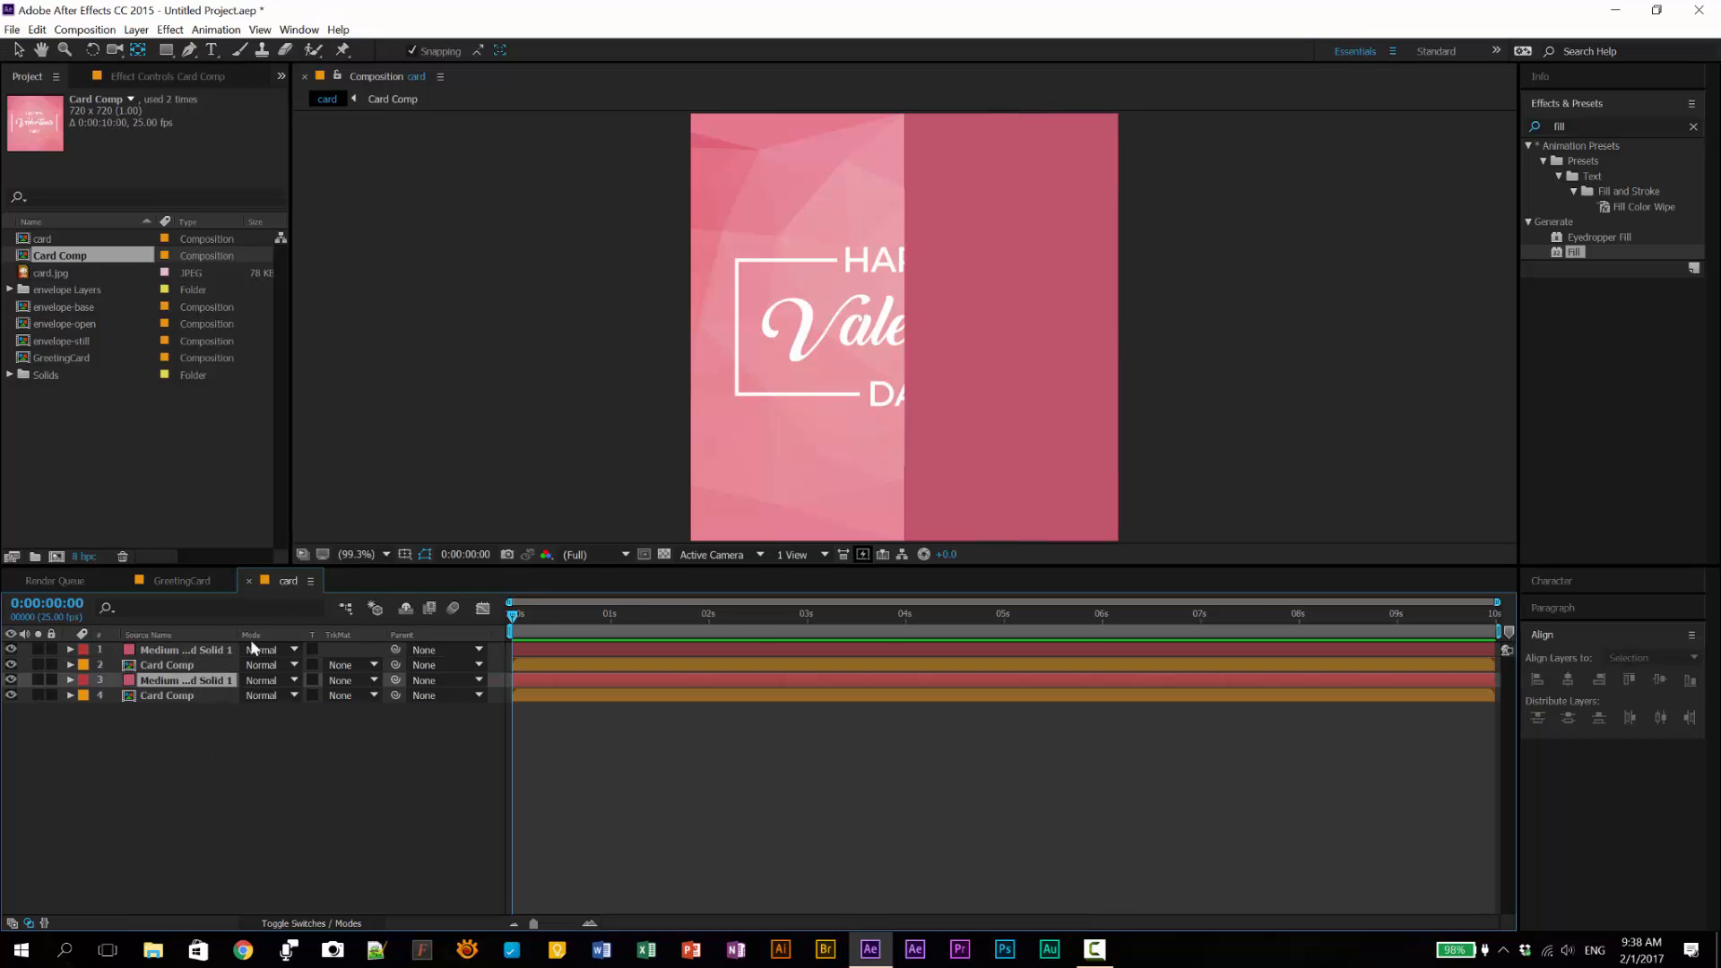
pyautogui.press('Return')
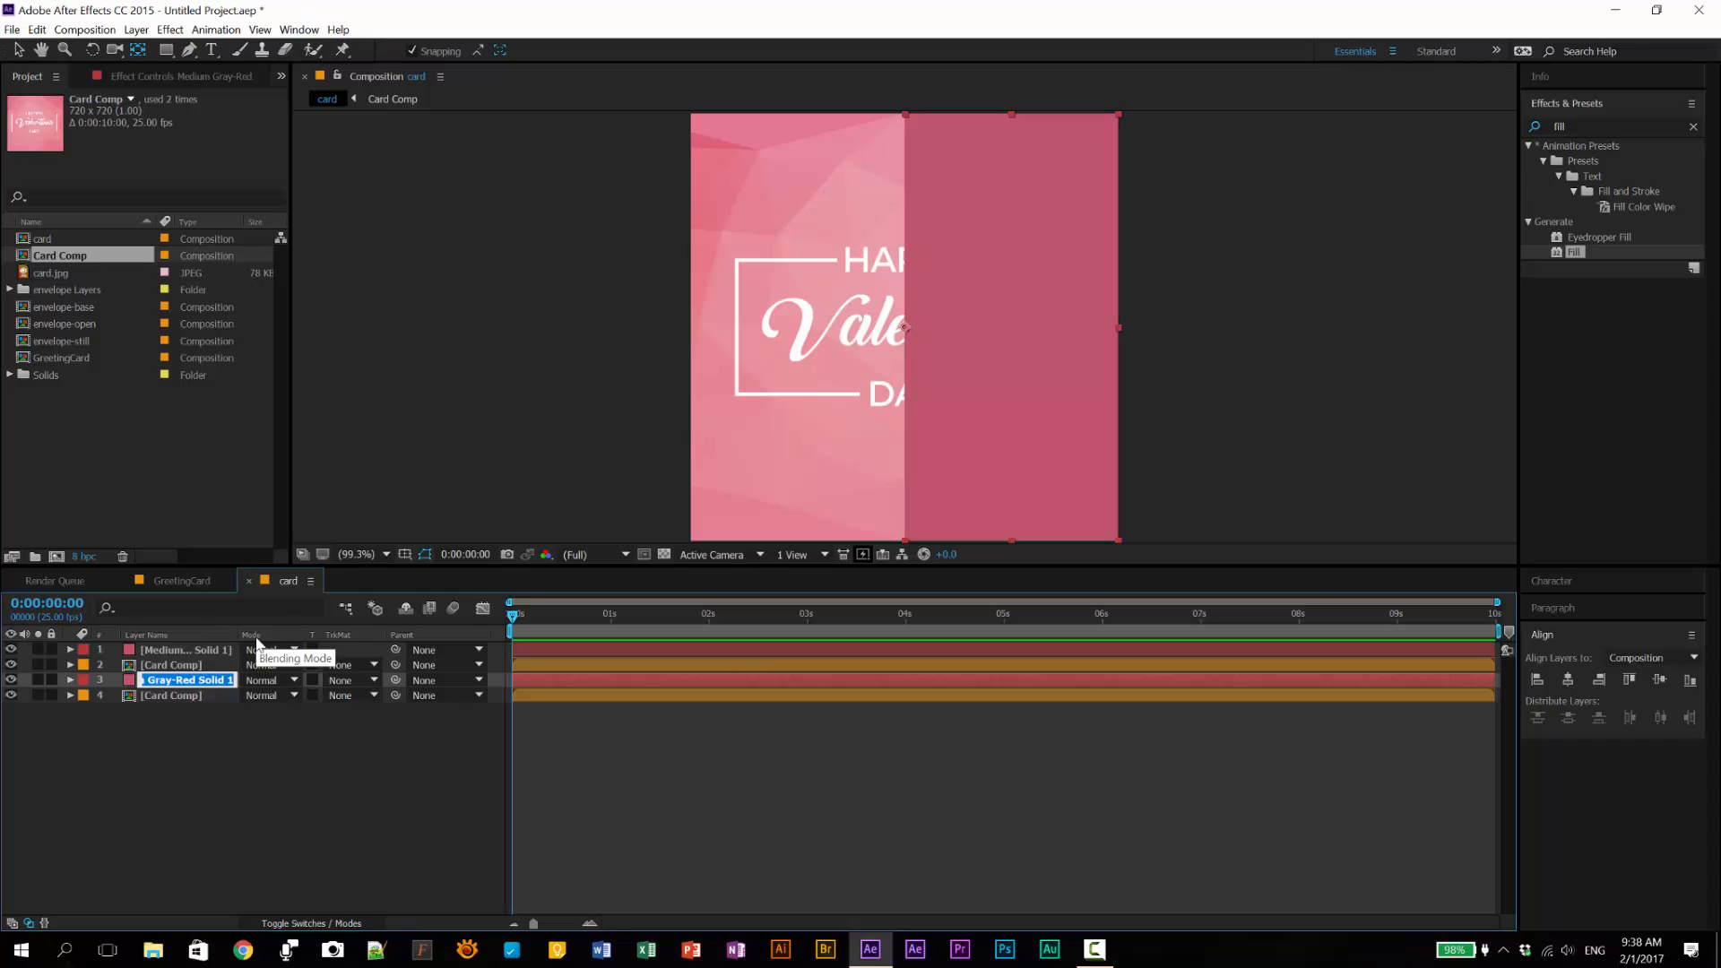
pyautogui.write('Right')
pyautogui.press('Return')
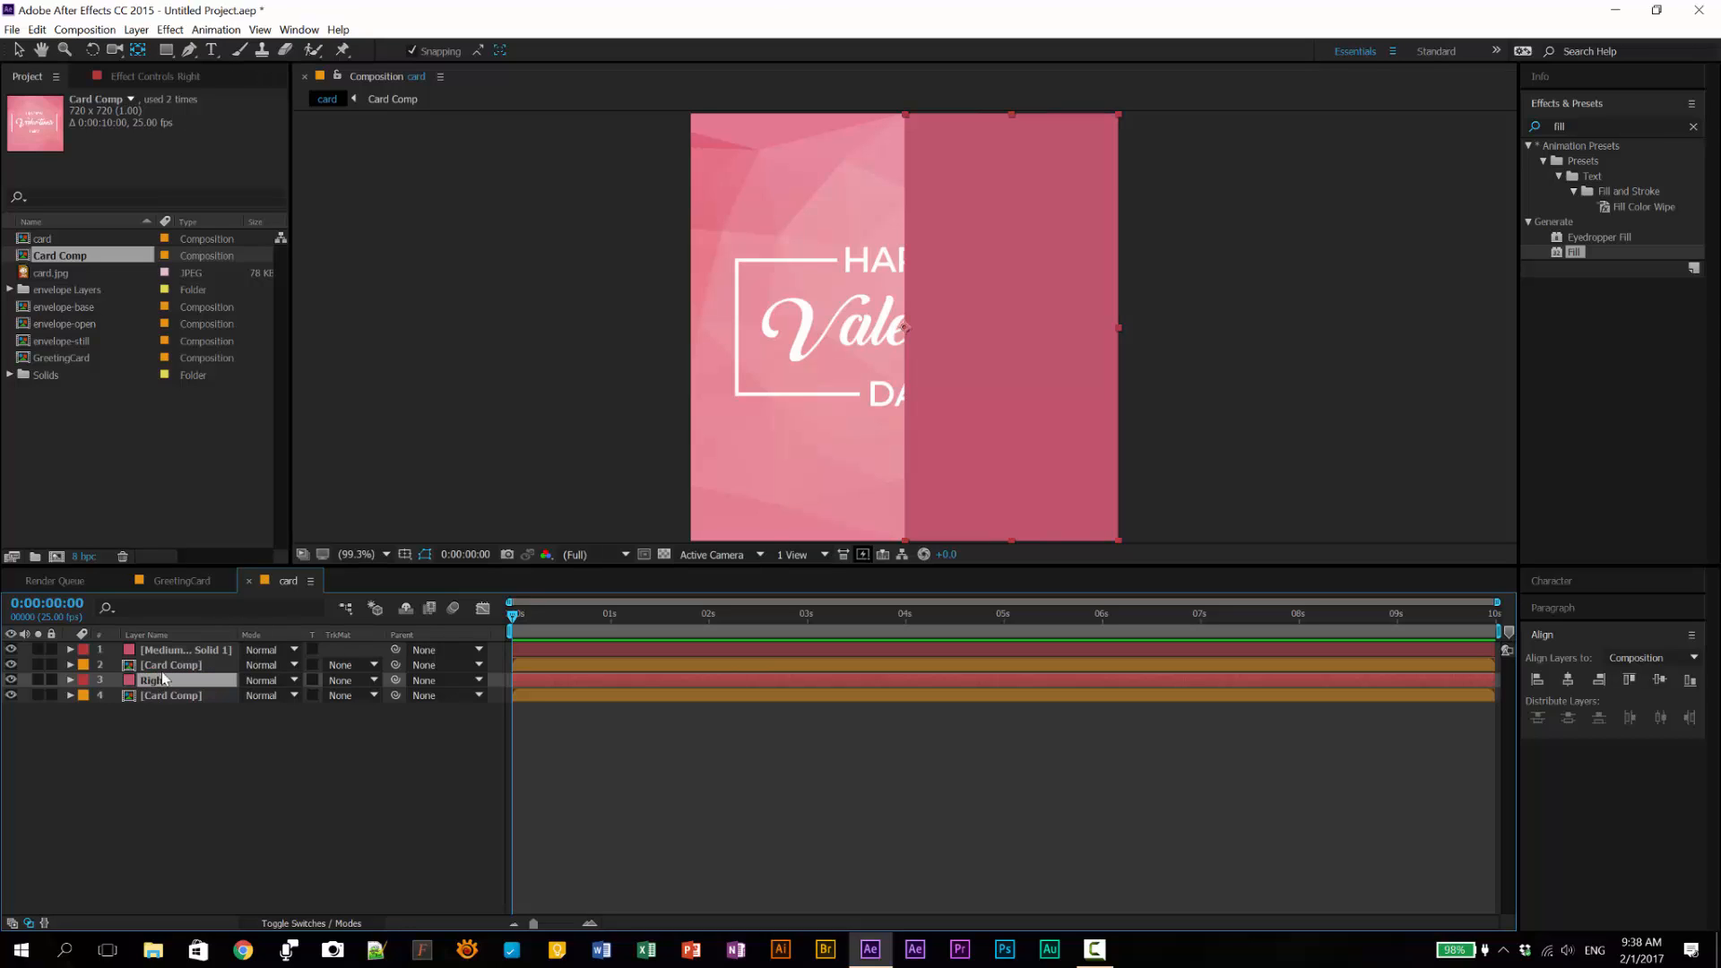
pyautogui.click(179, 650)
pyautogui.press('Return')
pyautogui.write('Le')
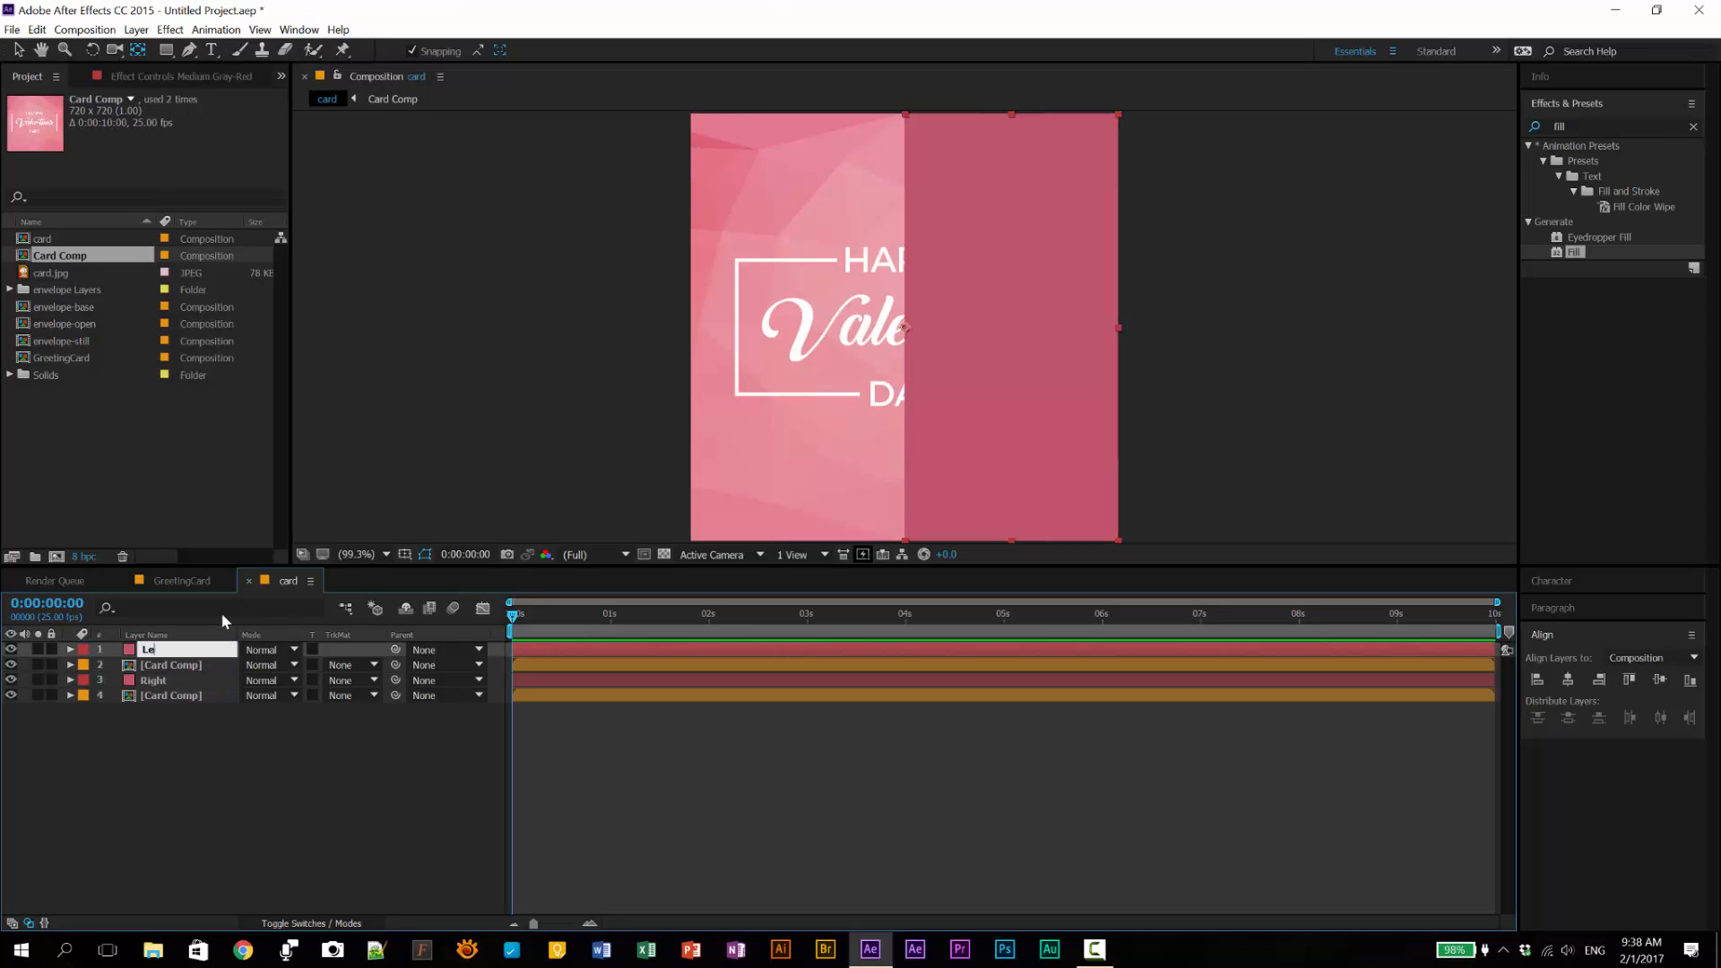
pyautogui.write('ft')
pyautogui.press('Return')
pyautogui.click(191, 749)
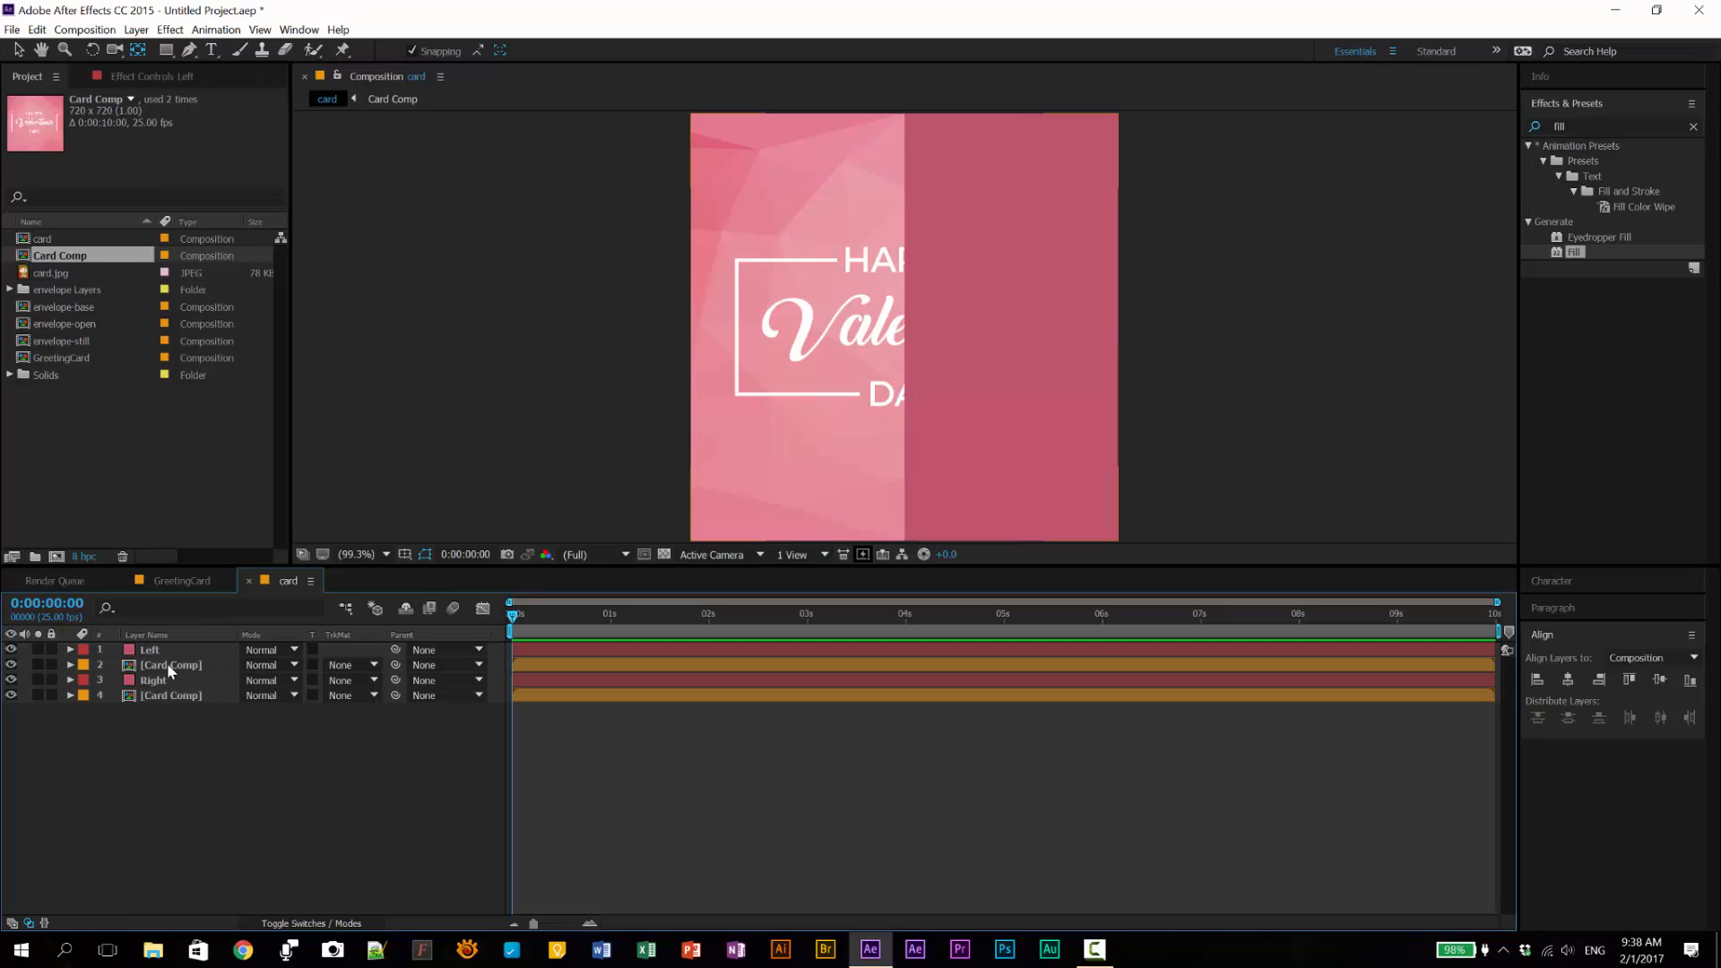
# Step: Set the Left solid's rotation to 180° so that it covers the card's left half
pyautogui.click(182, 650)
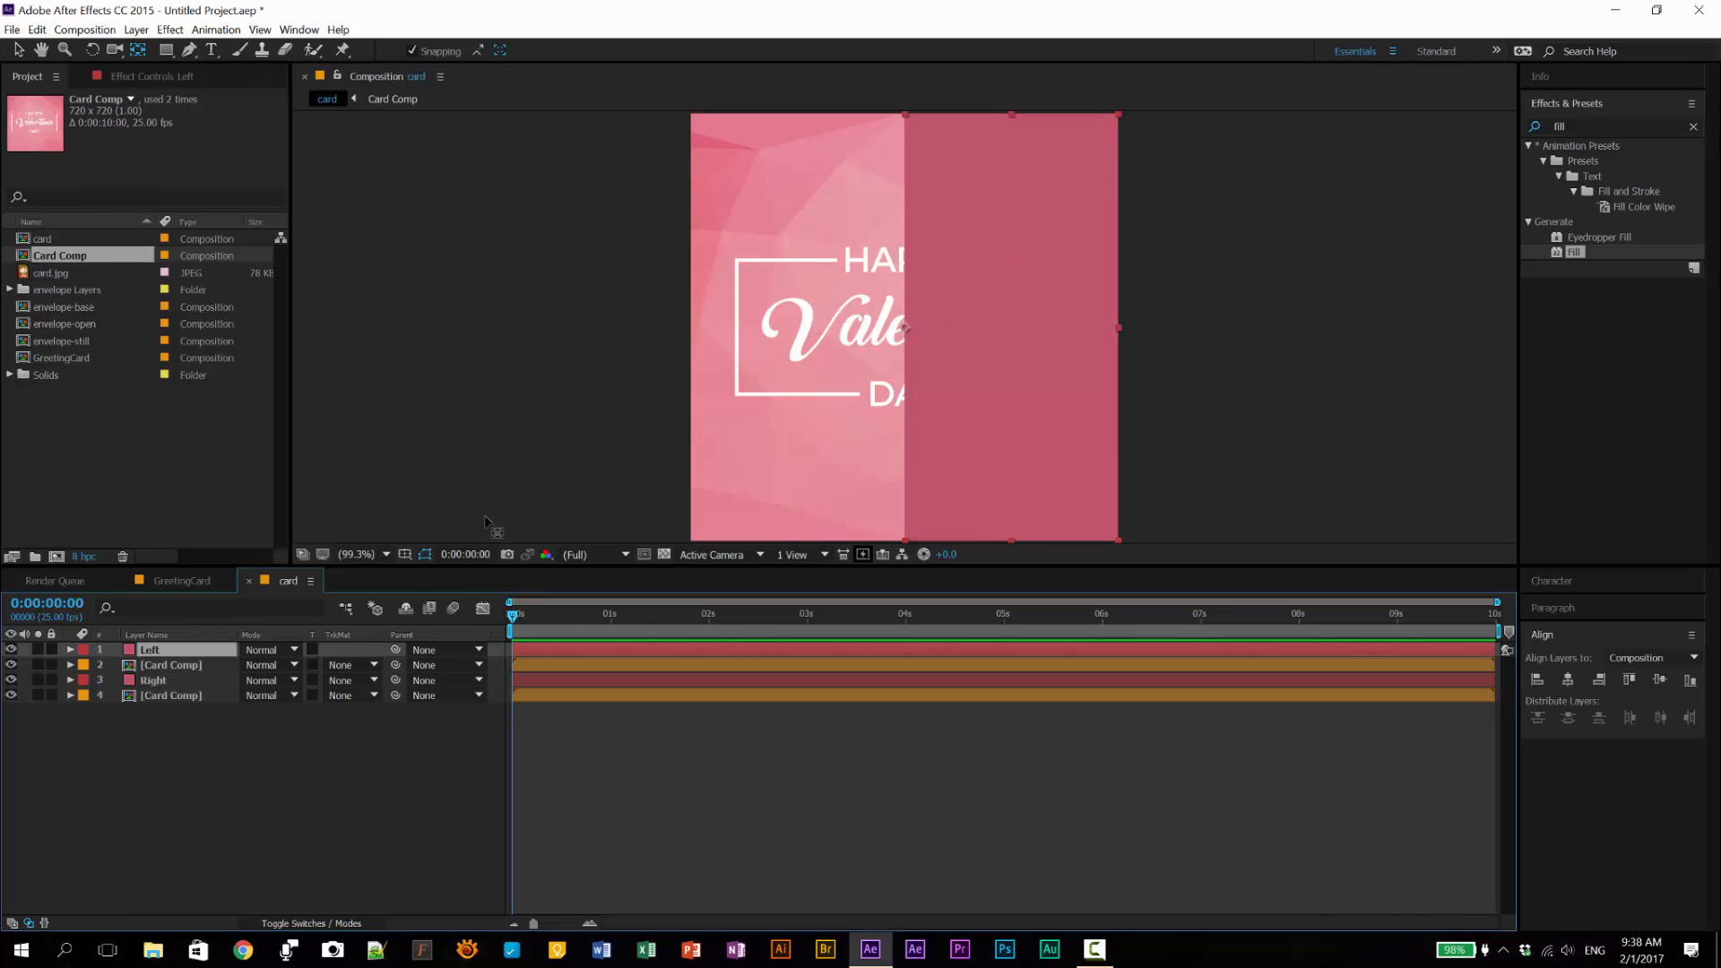
pyautogui.press('r')
pyautogui.click(262, 665)
pyautogui.write('90')
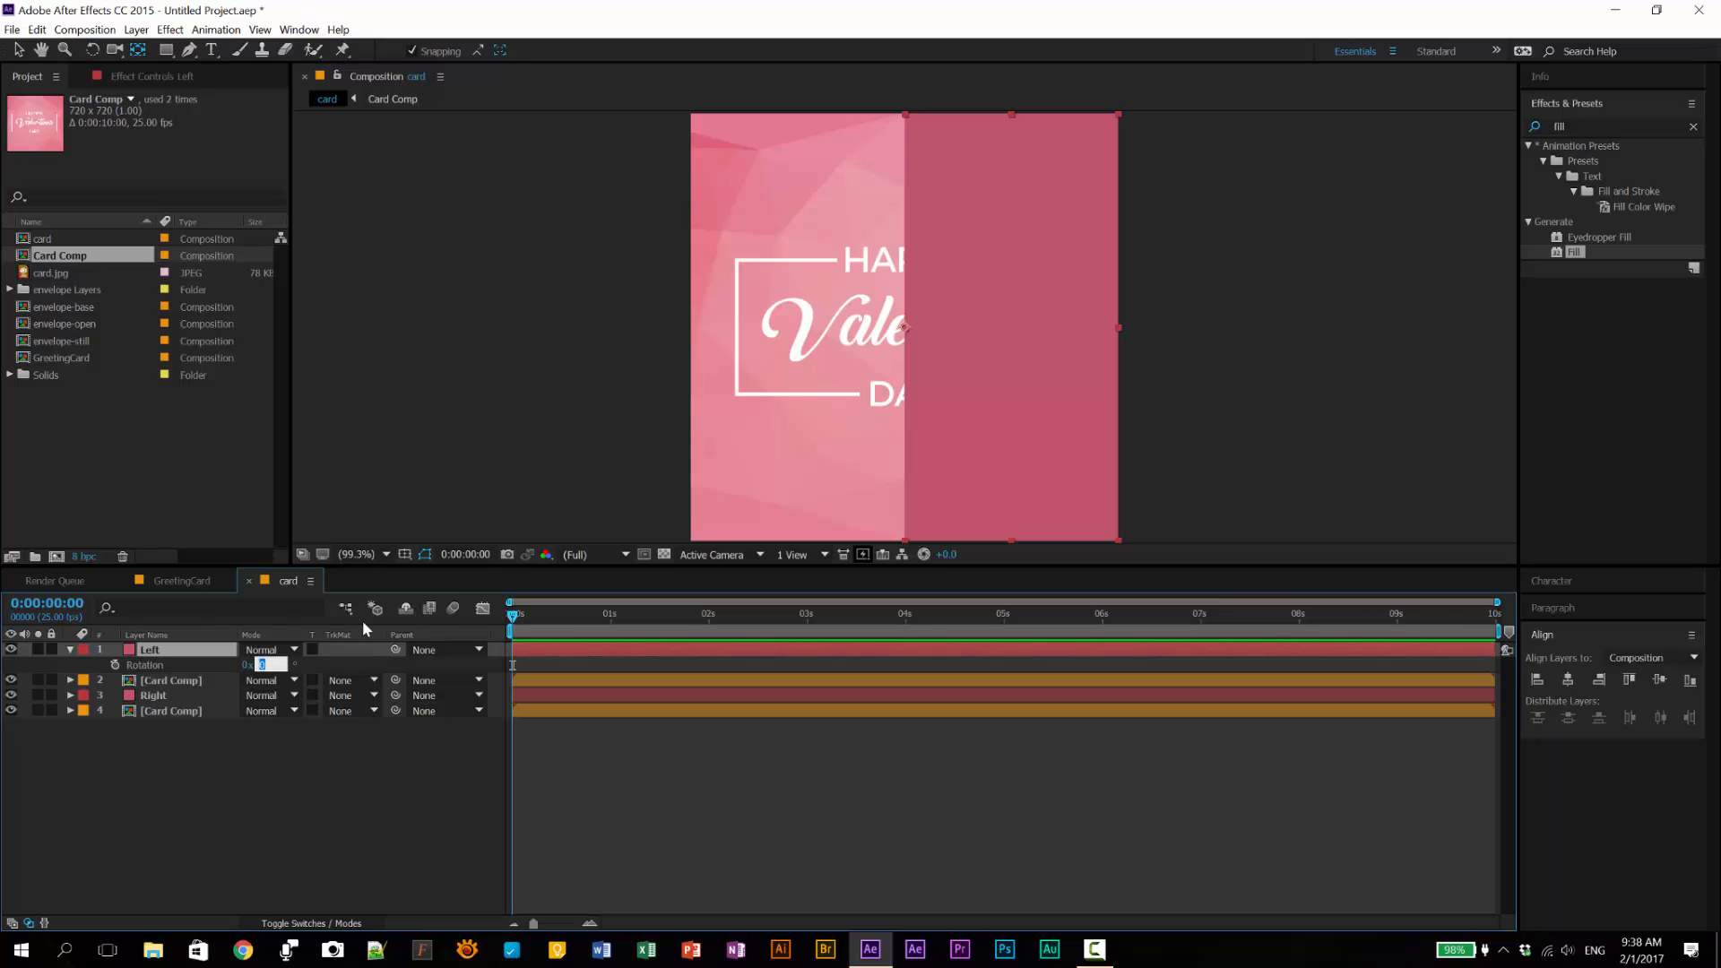
pyautogui.press('Return')
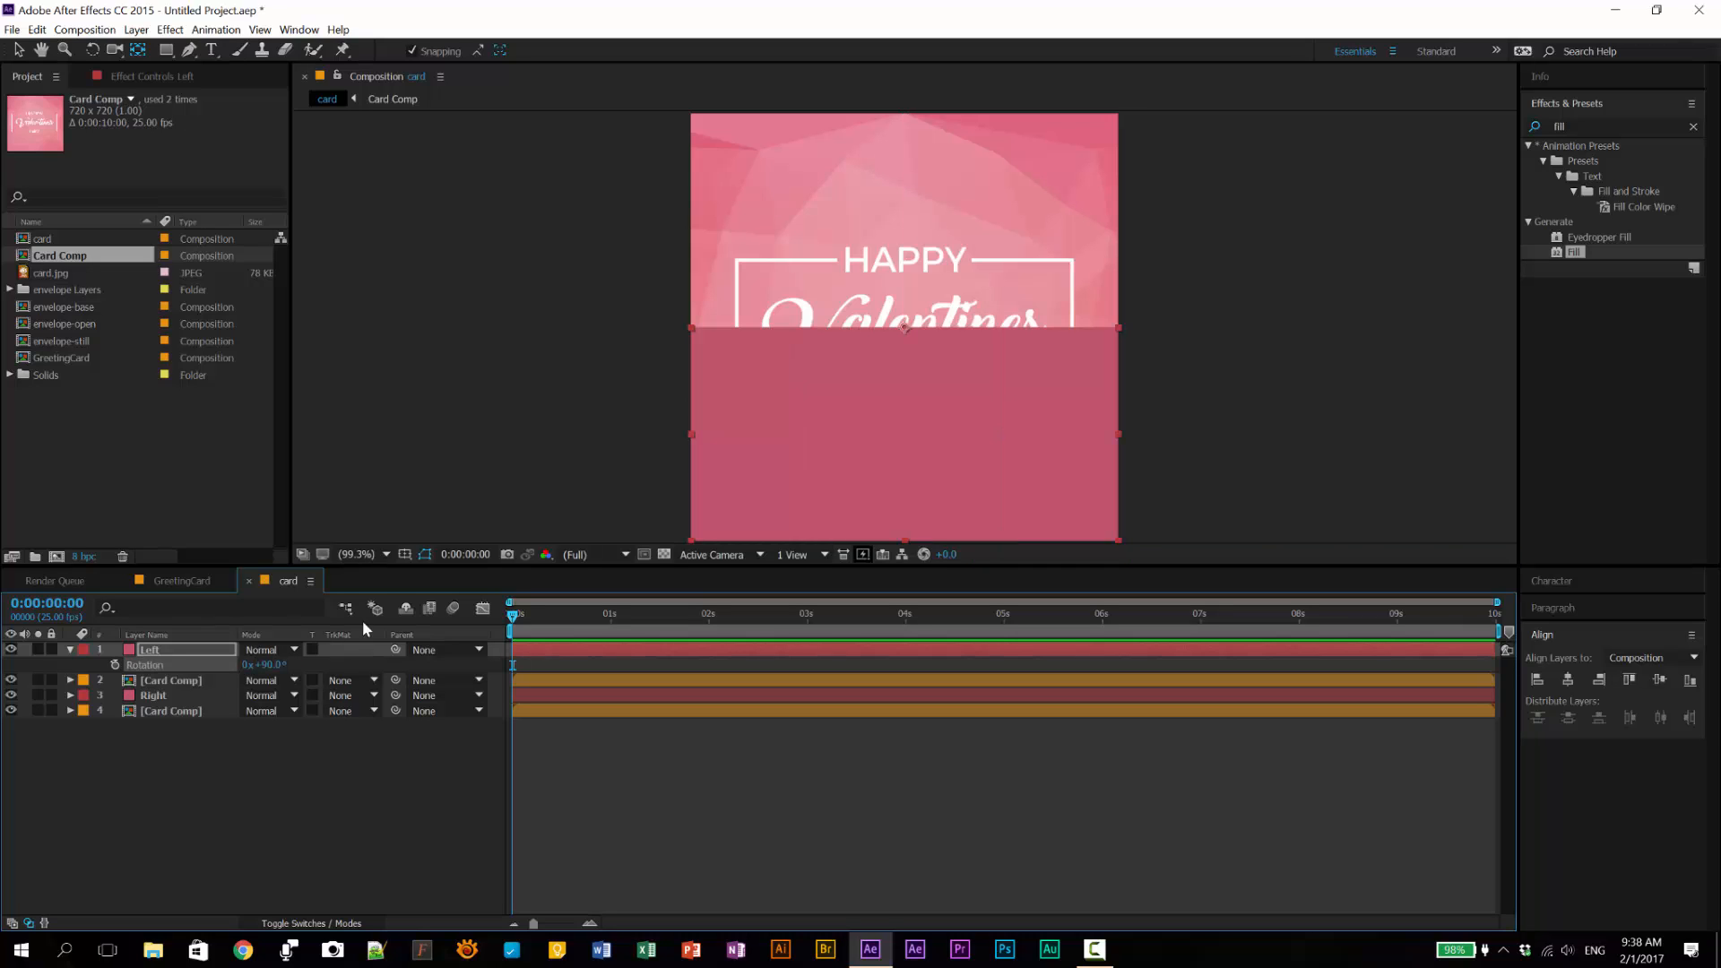
pyautogui.click(266, 664)
pyautogui.write('18')
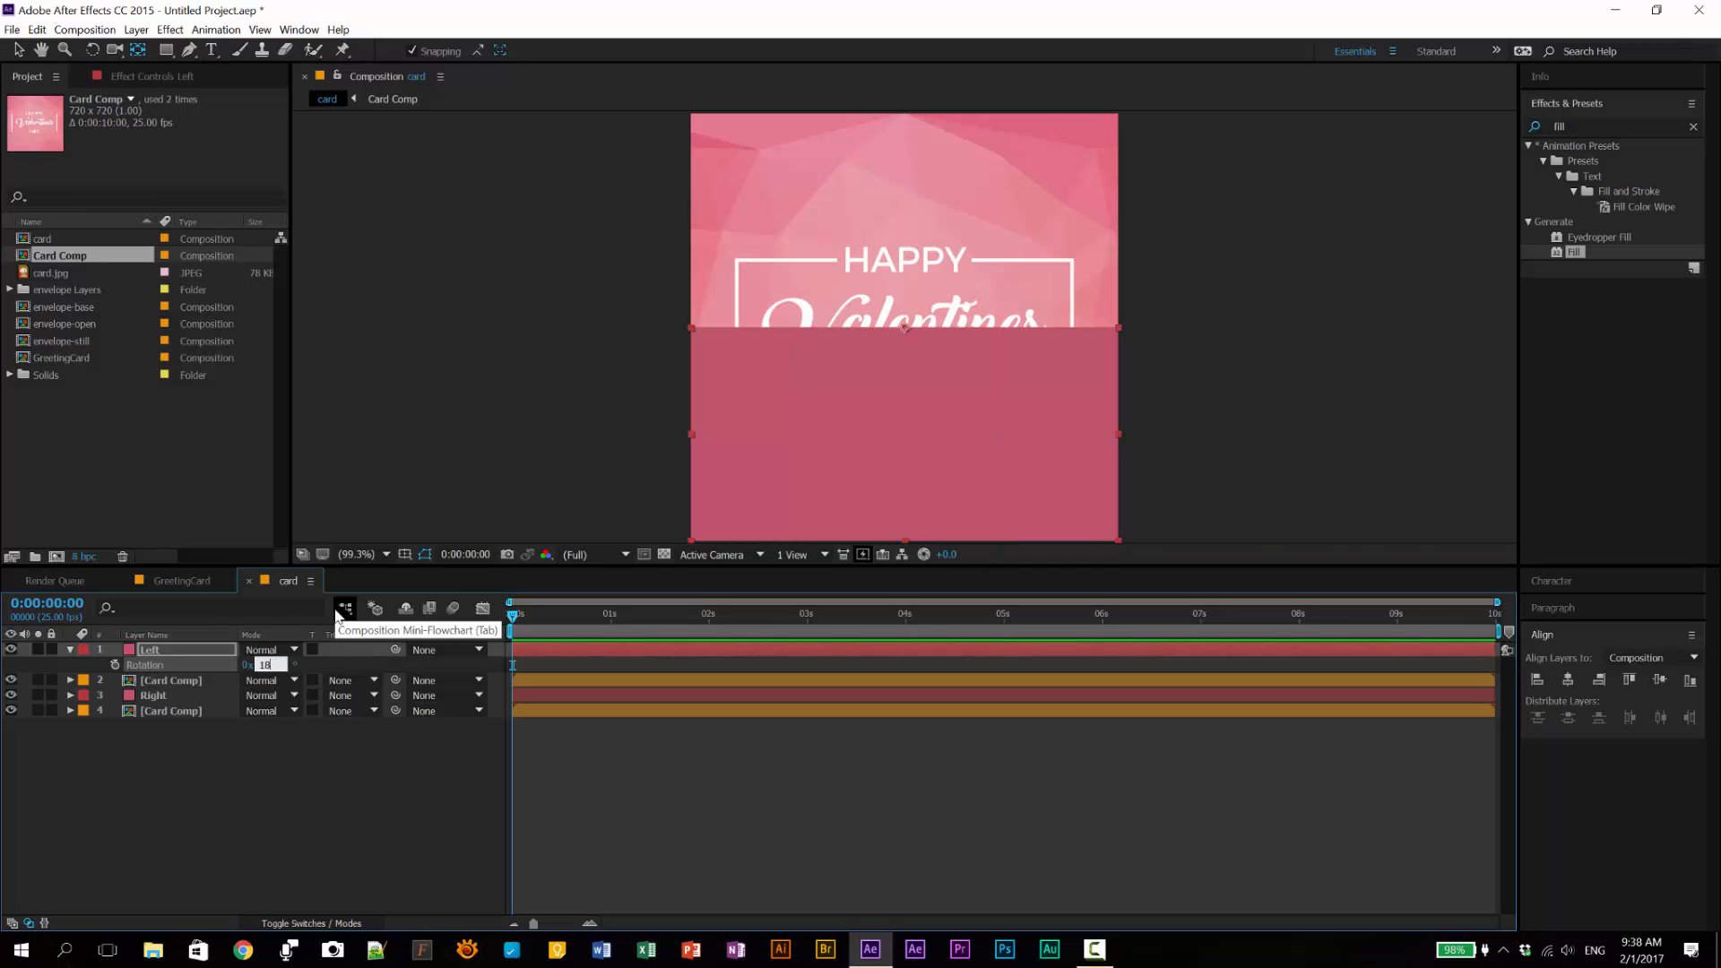
pyautogui.write('0')
pyautogui.press('Return')
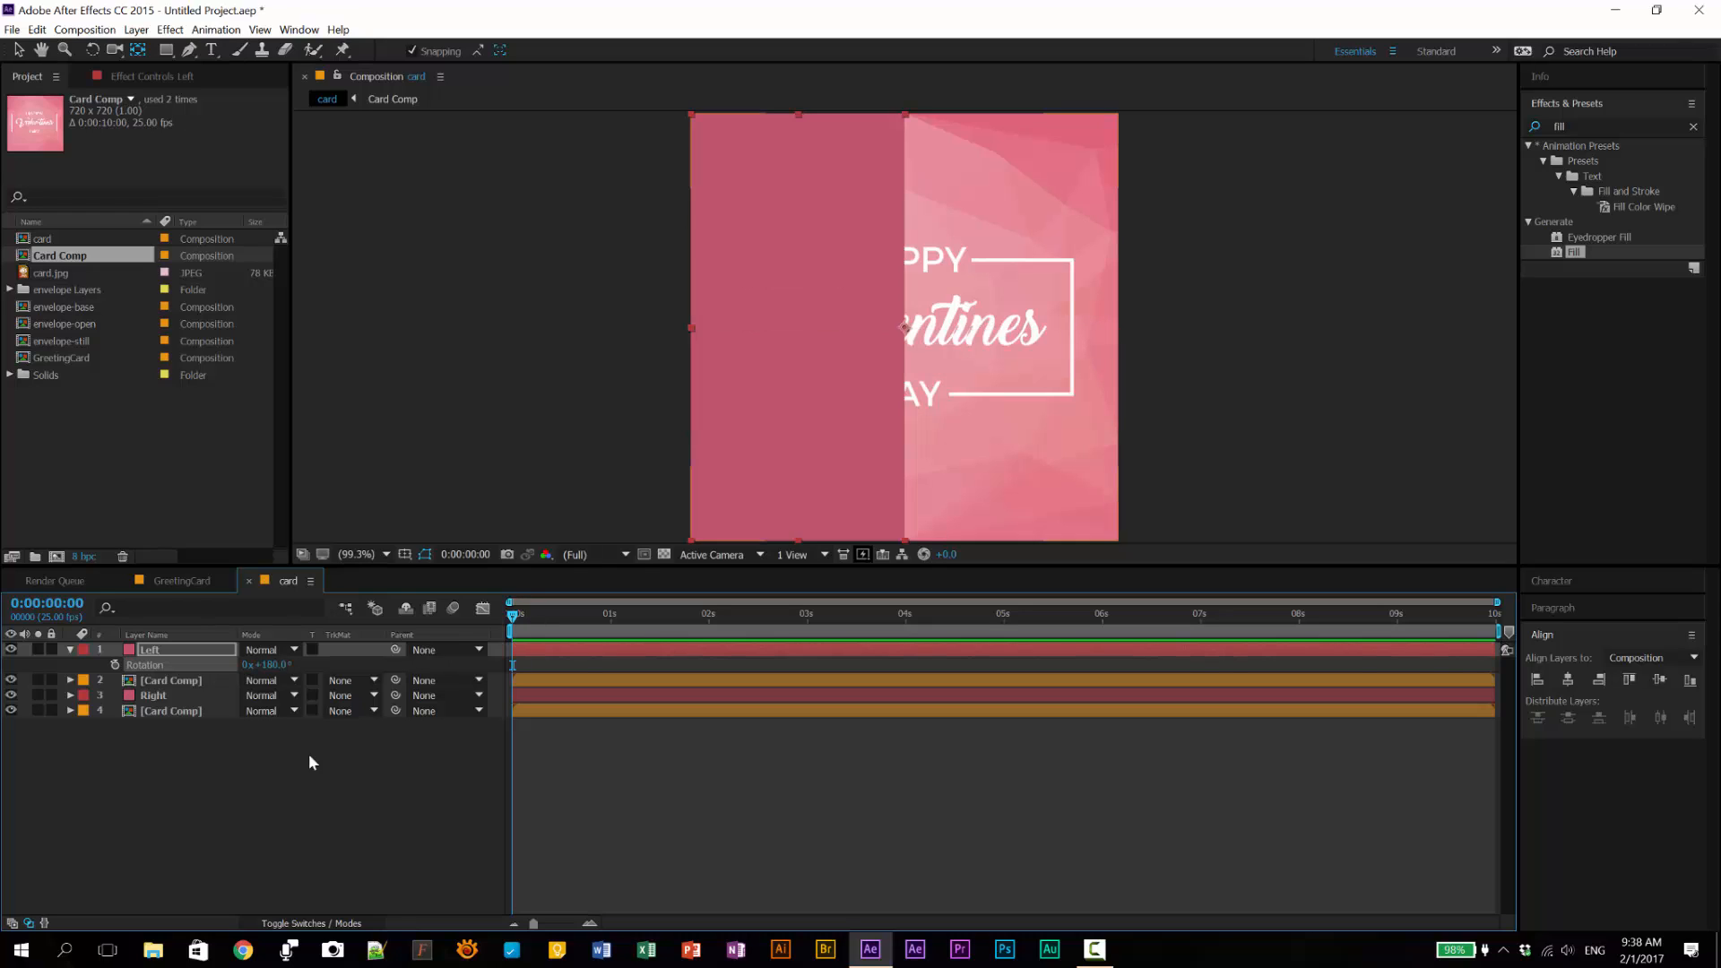
# Step: Hide the upper Card Comp and toggle the Left and Right solids' visibility to check which half each covers
pyautogui.click(168, 695)
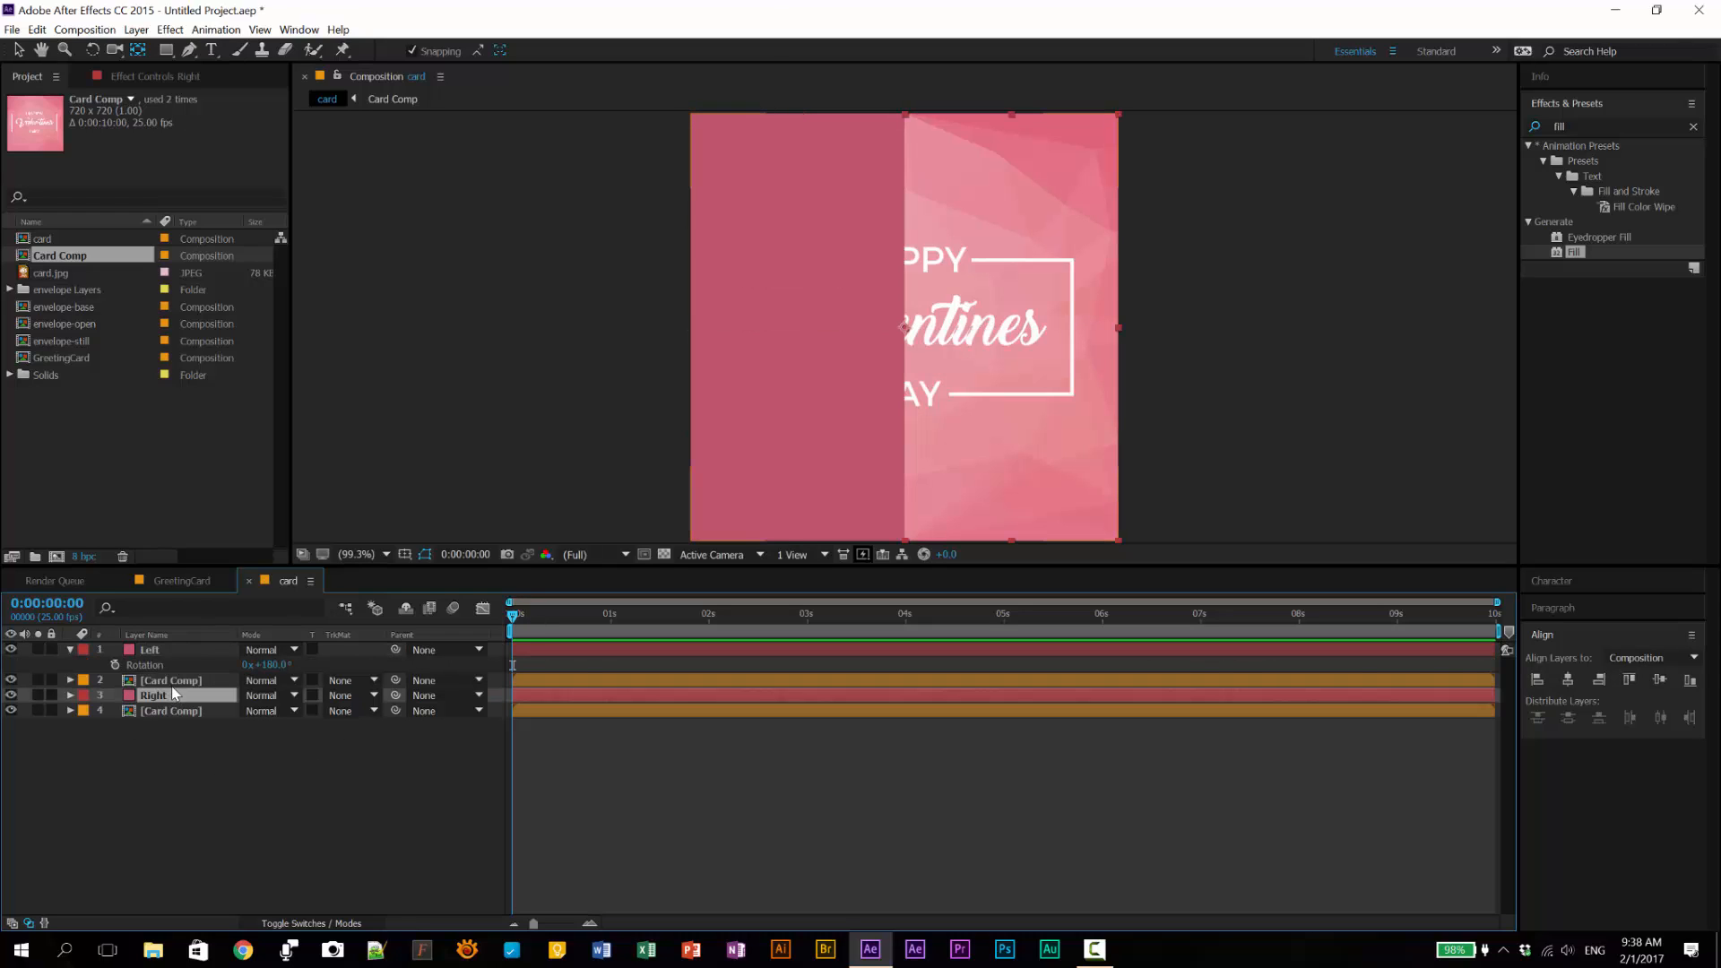
pyautogui.click(11, 680)
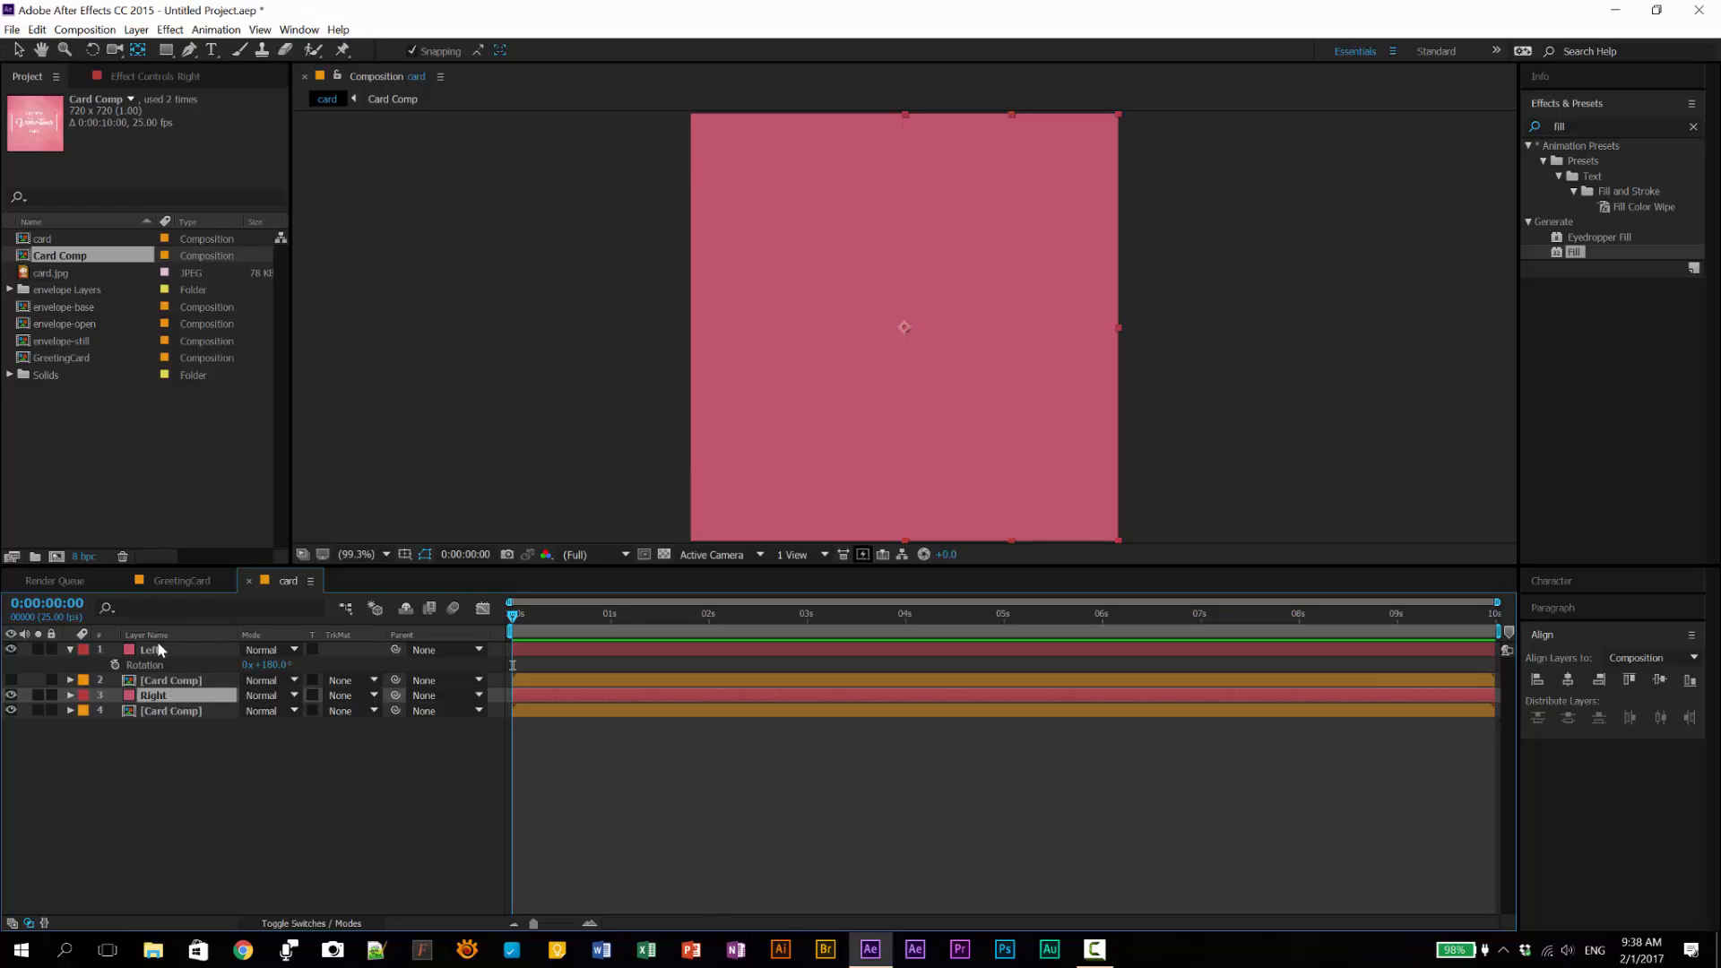
pyautogui.click(11, 650)
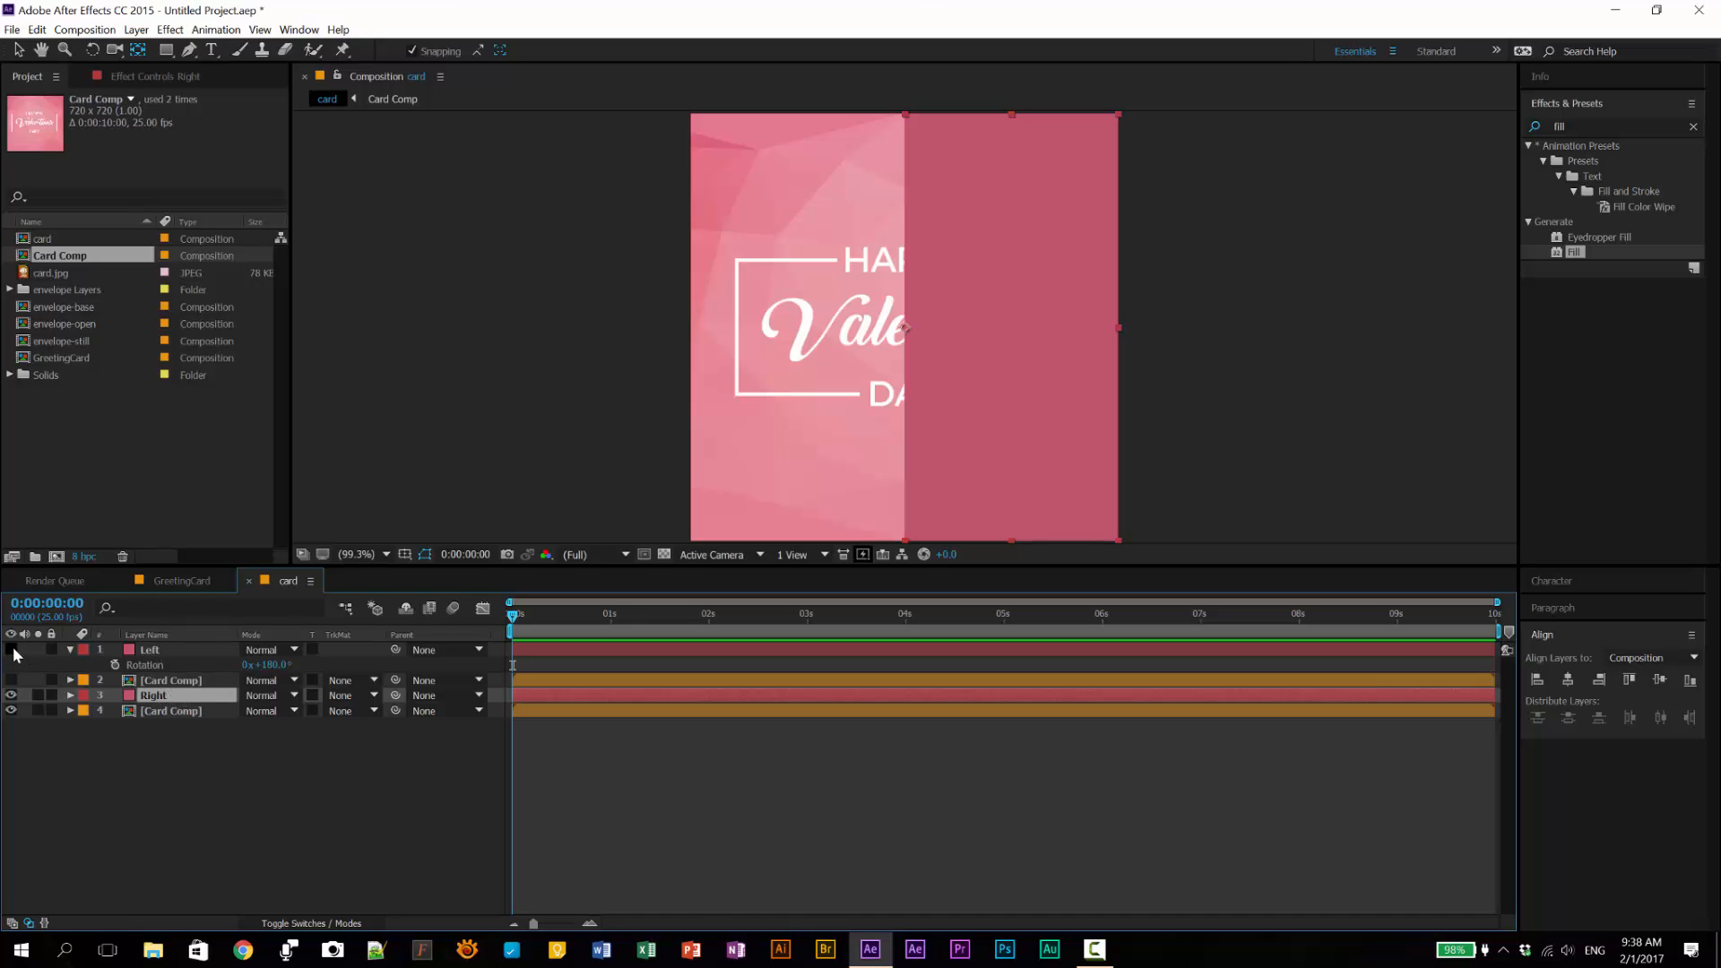
pyautogui.click(10, 650)
pyautogui.click(11, 695)
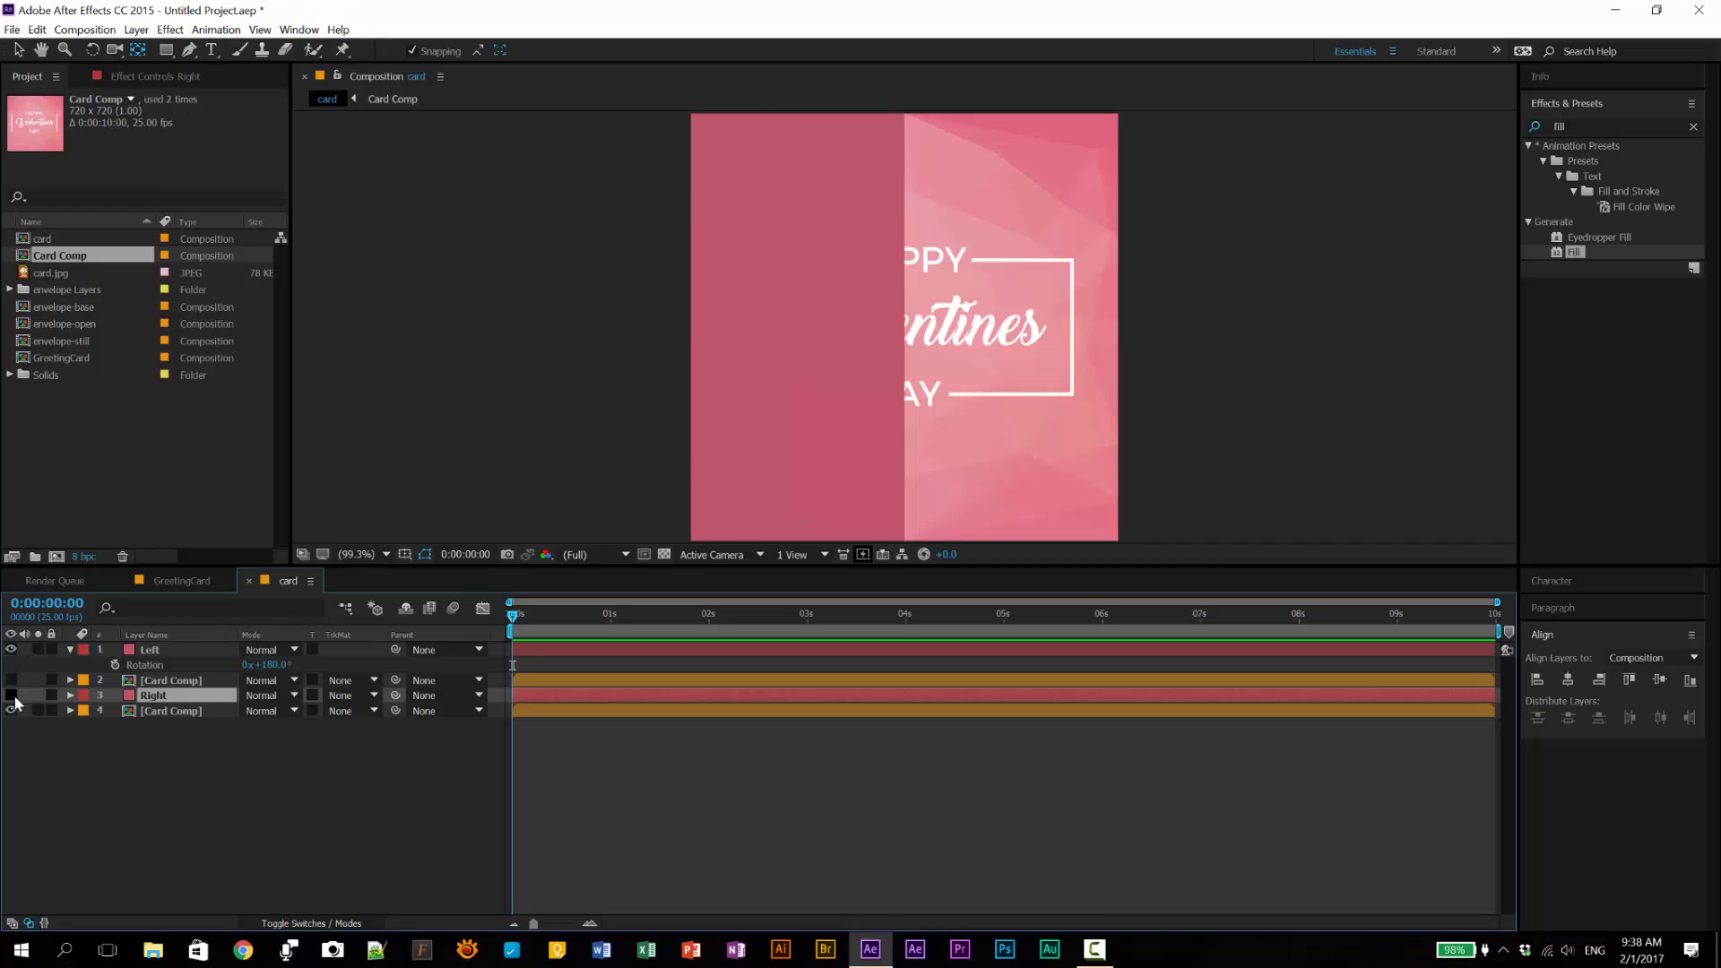
pyautogui.click(12, 697)
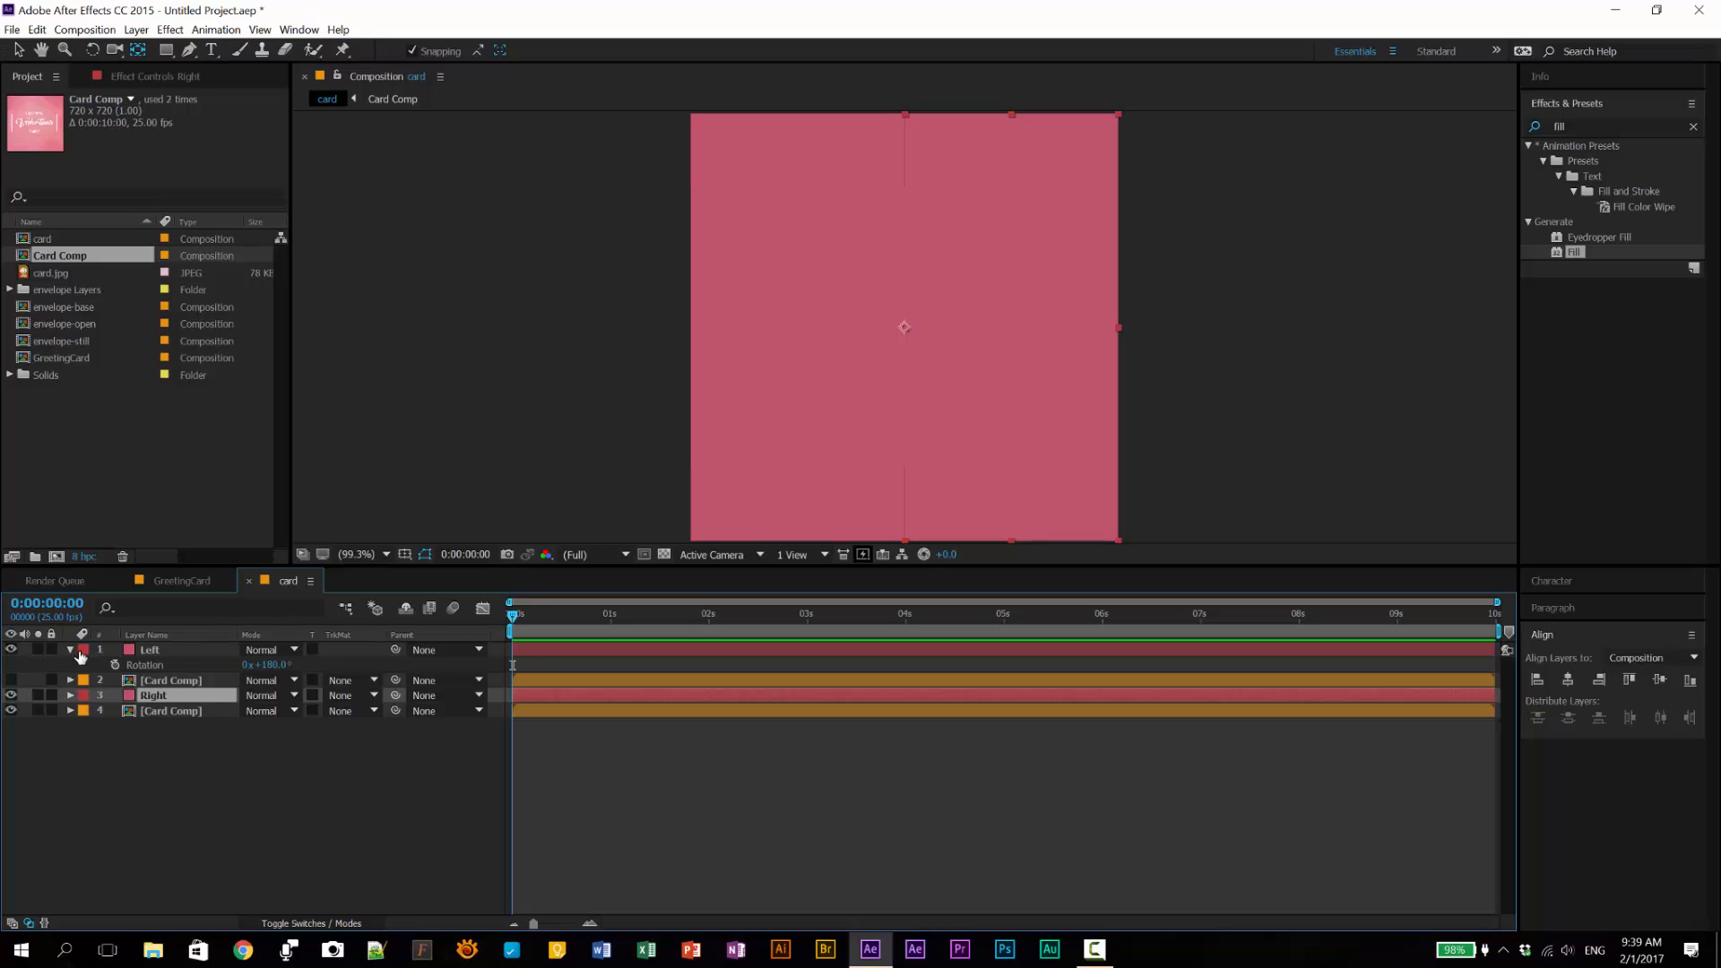
# Step: Set the lower Card Comp's track matte to Alpha Matte "Right"
pyautogui.click(178, 713)
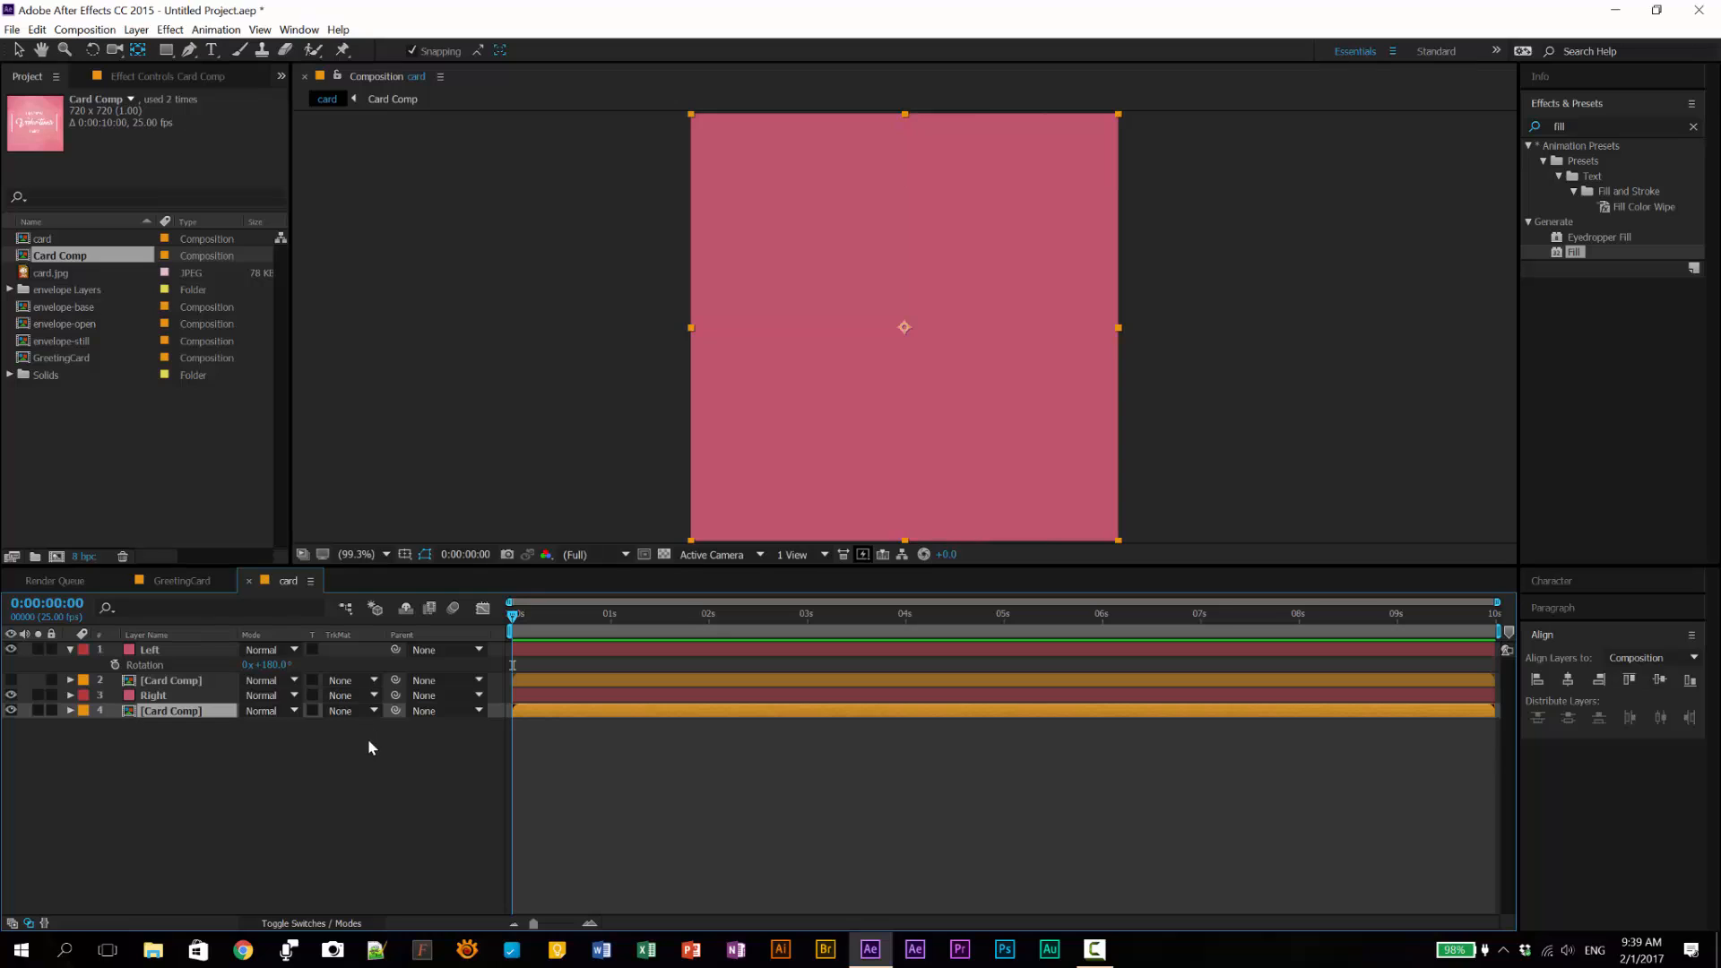
pyautogui.press('F4')
pyautogui.press('F4')
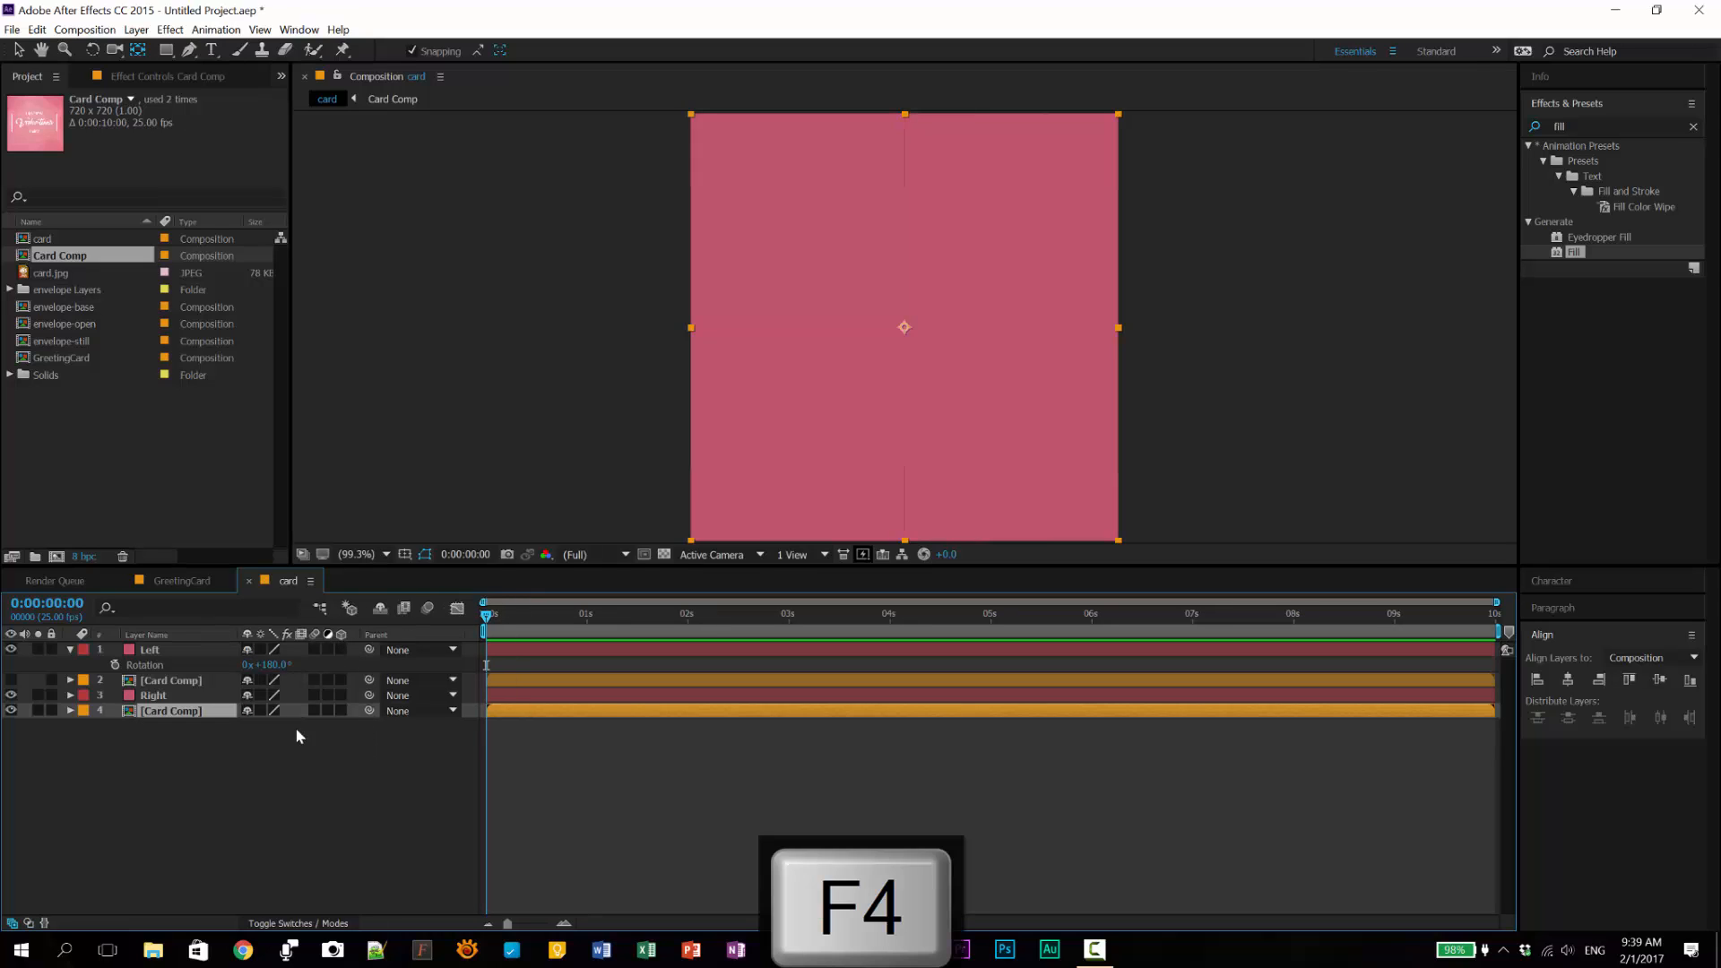
pyautogui.press('F4')
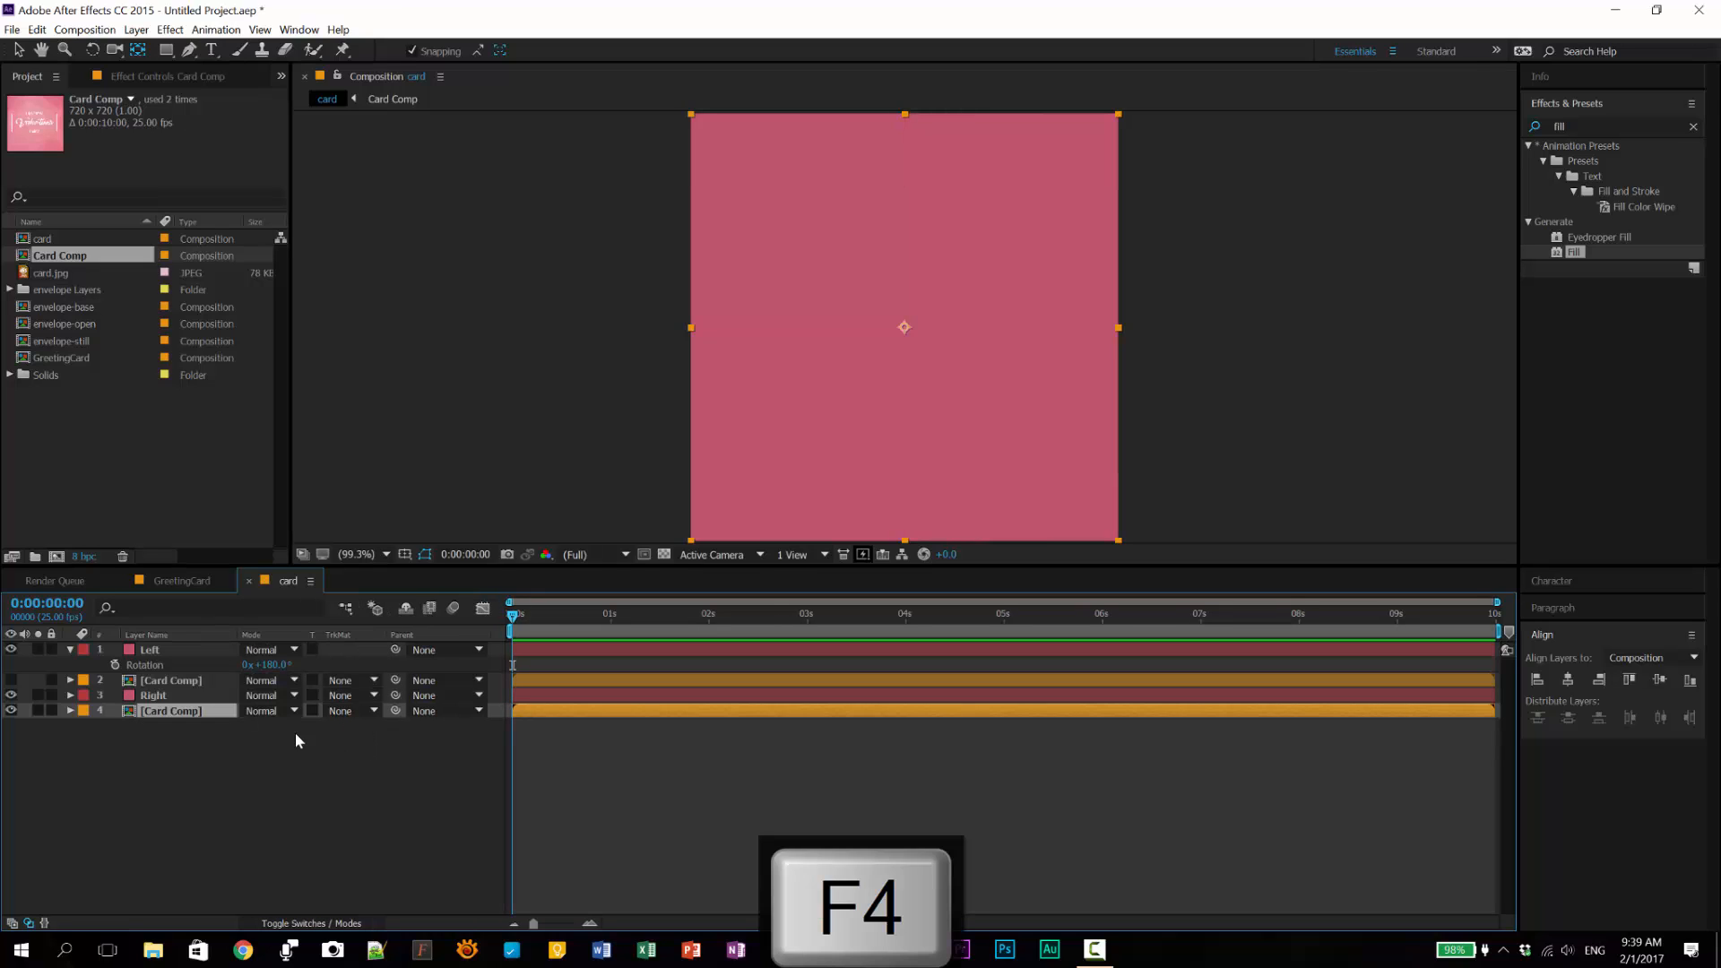
pyautogui.click(374, 712)
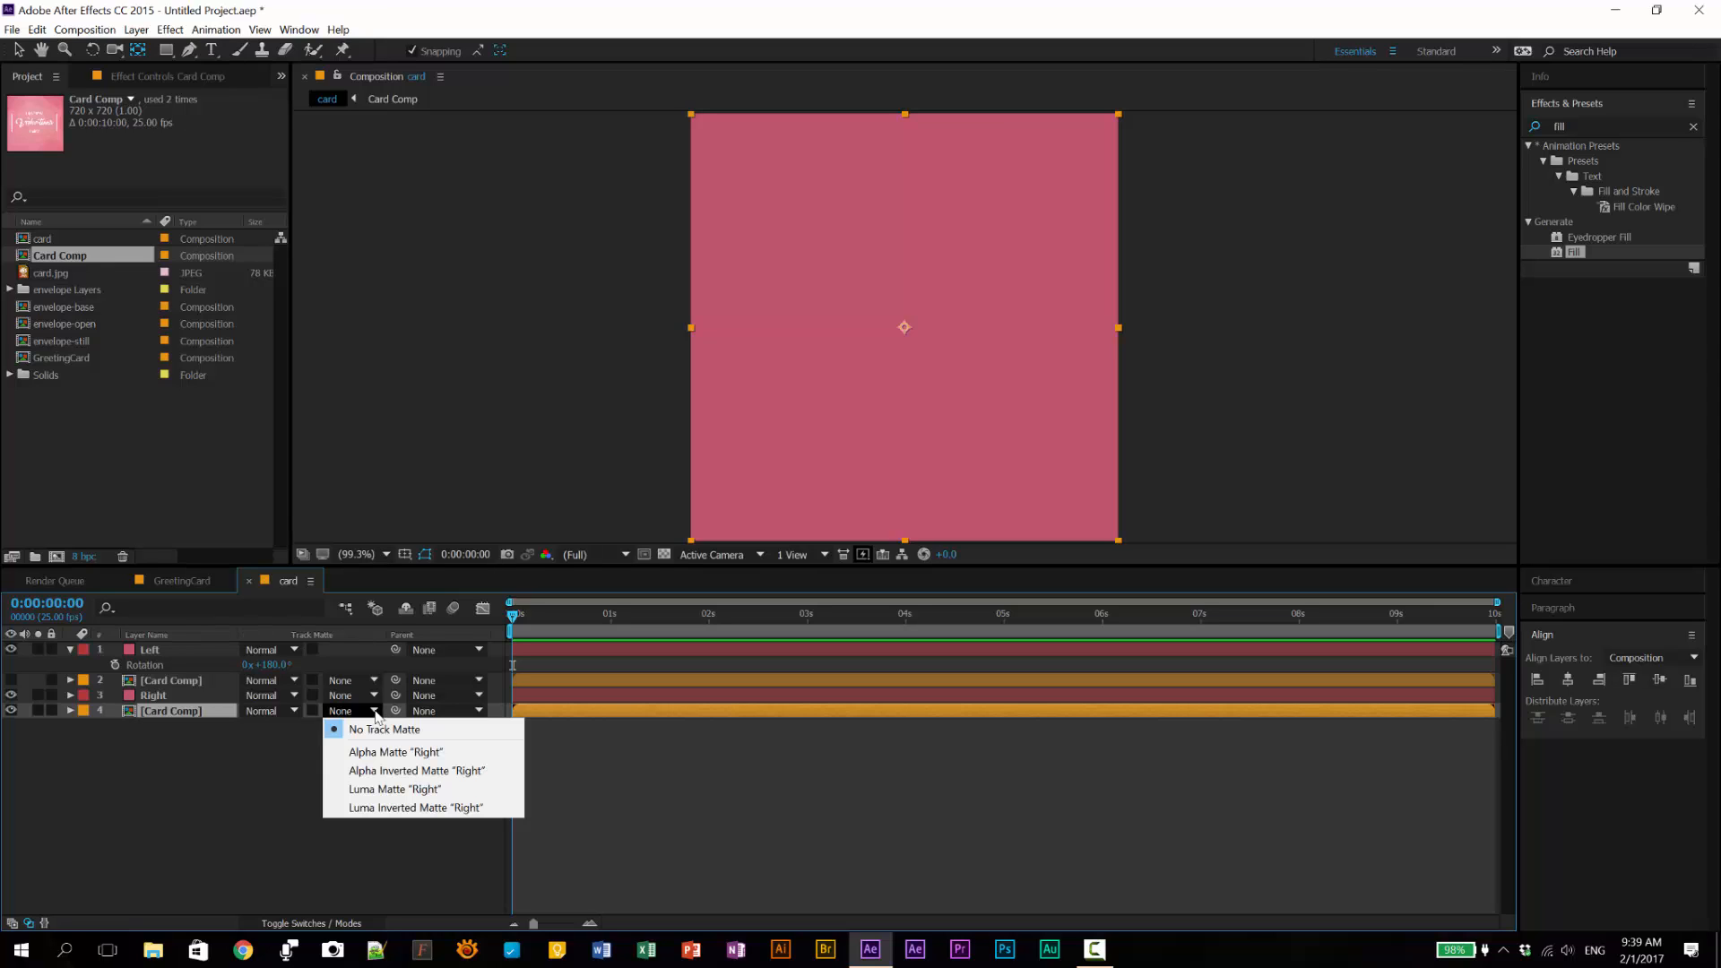
pyautogui.click(376, 752)
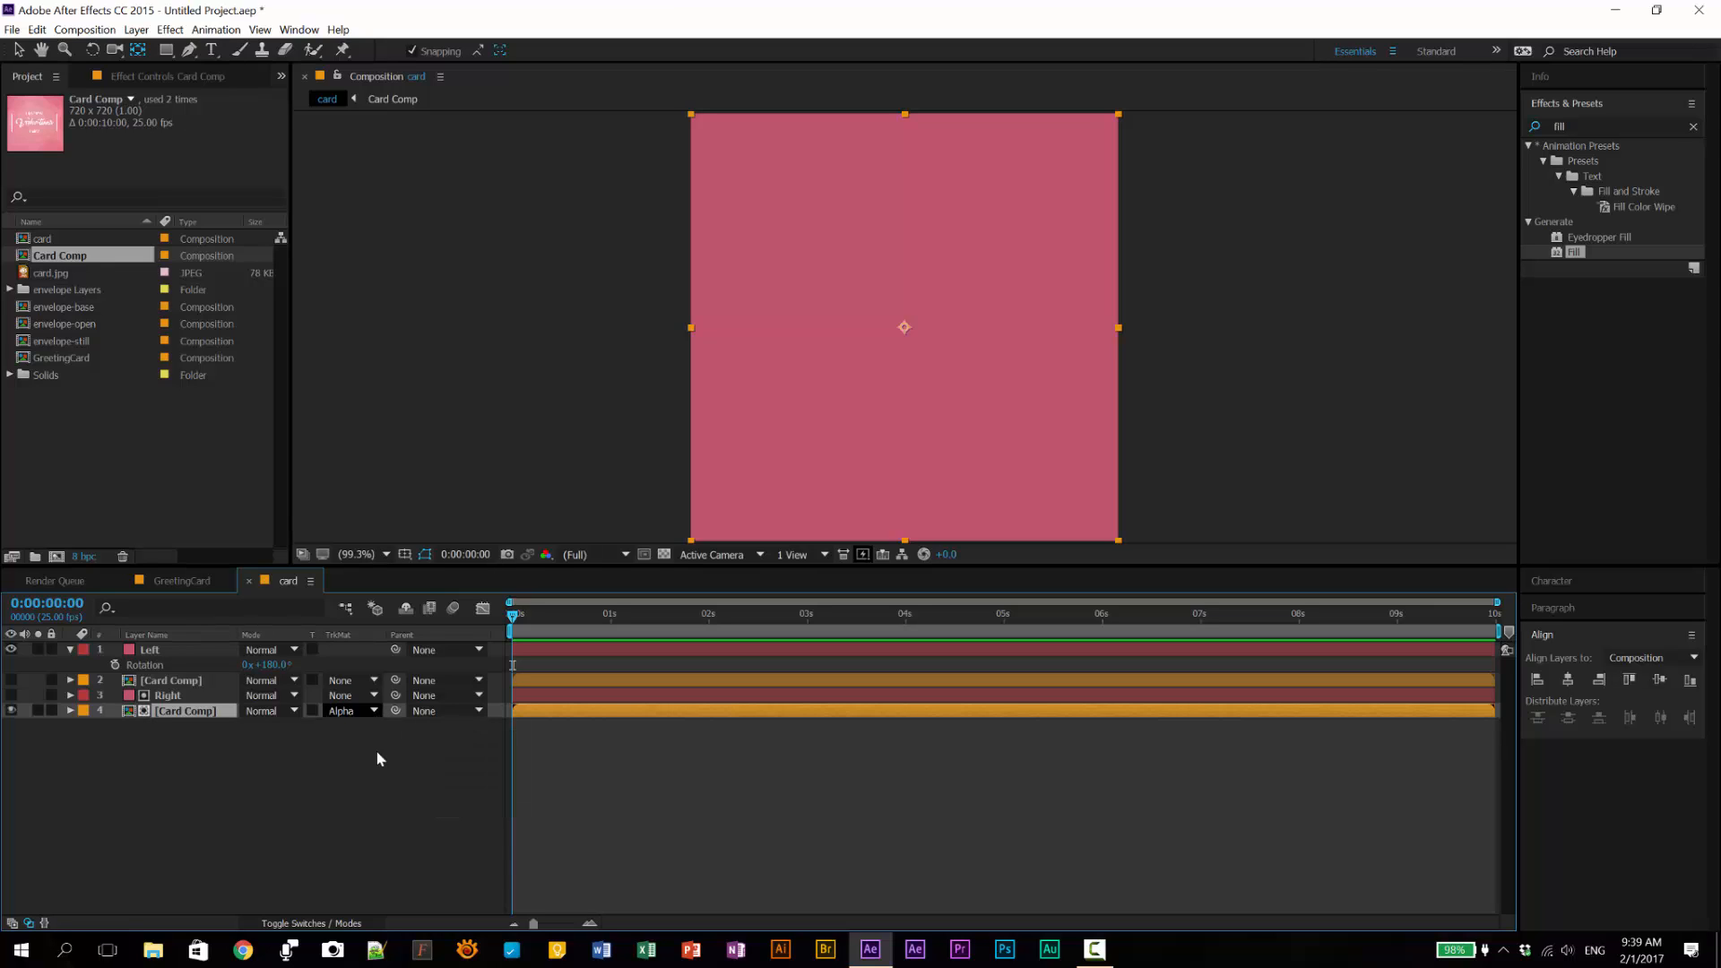
# Step: Show the upper Card Comp again and set its track matte to Alpha Matte "Left"
pyautogui.click(158, 680)
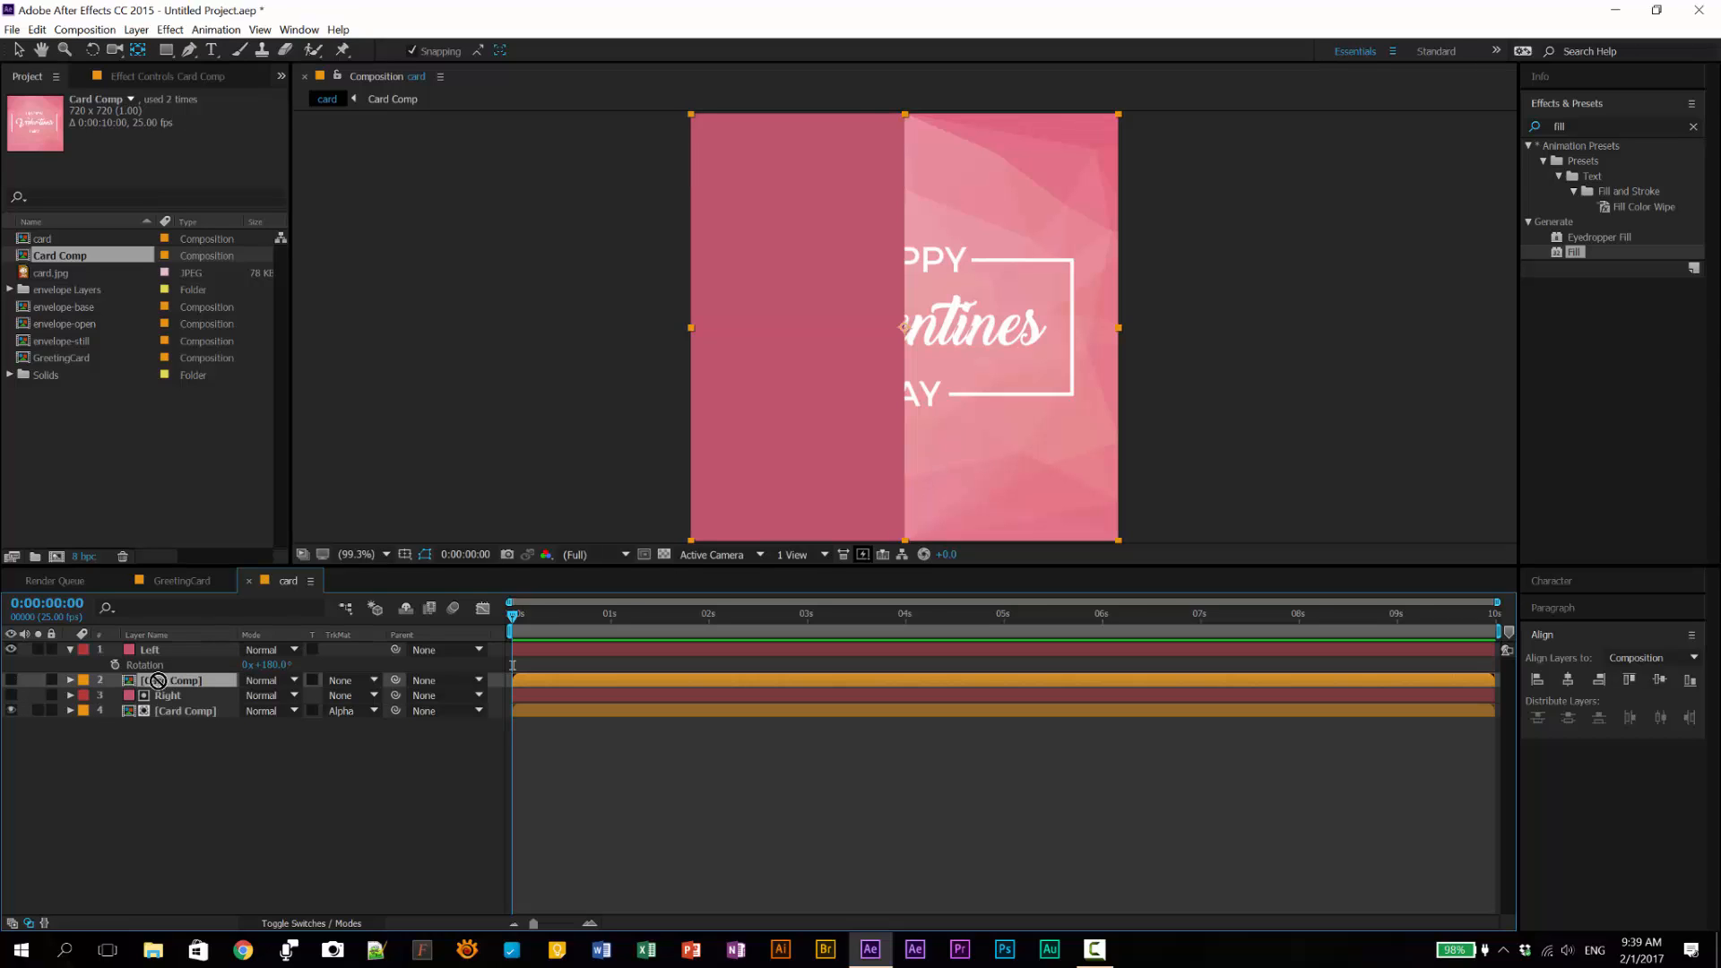
pyautogui.click(11, 681)
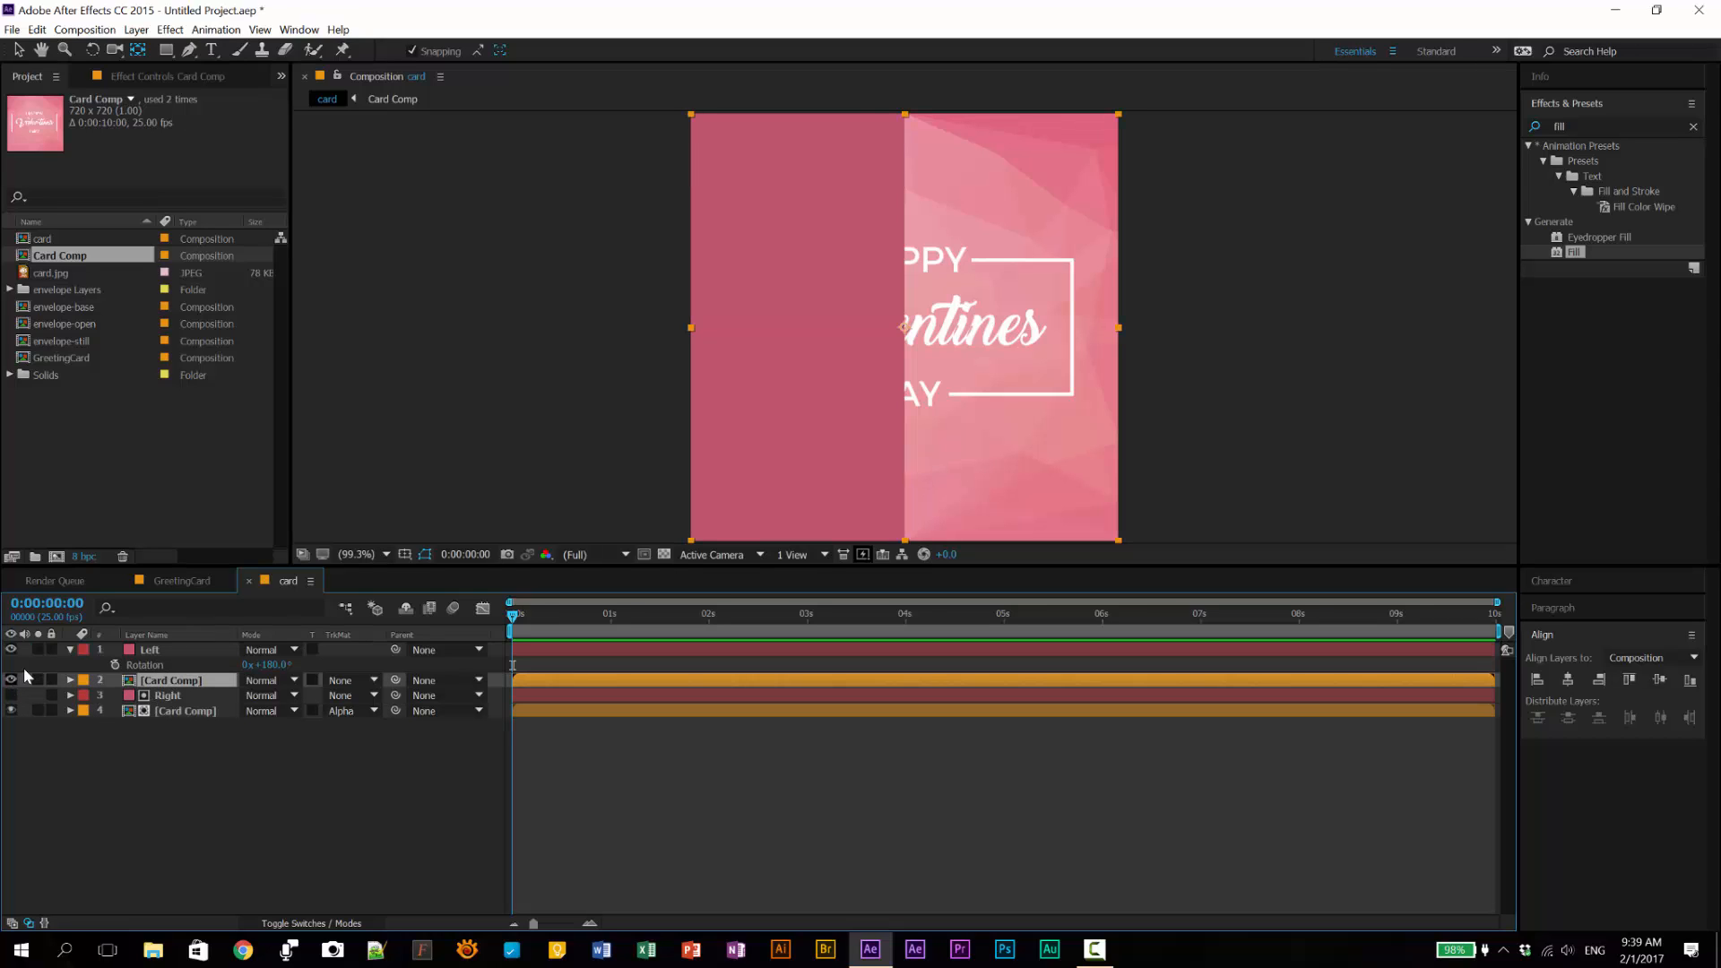
pyautogui.click(364, 681)
pyautogui.click(380, 721)
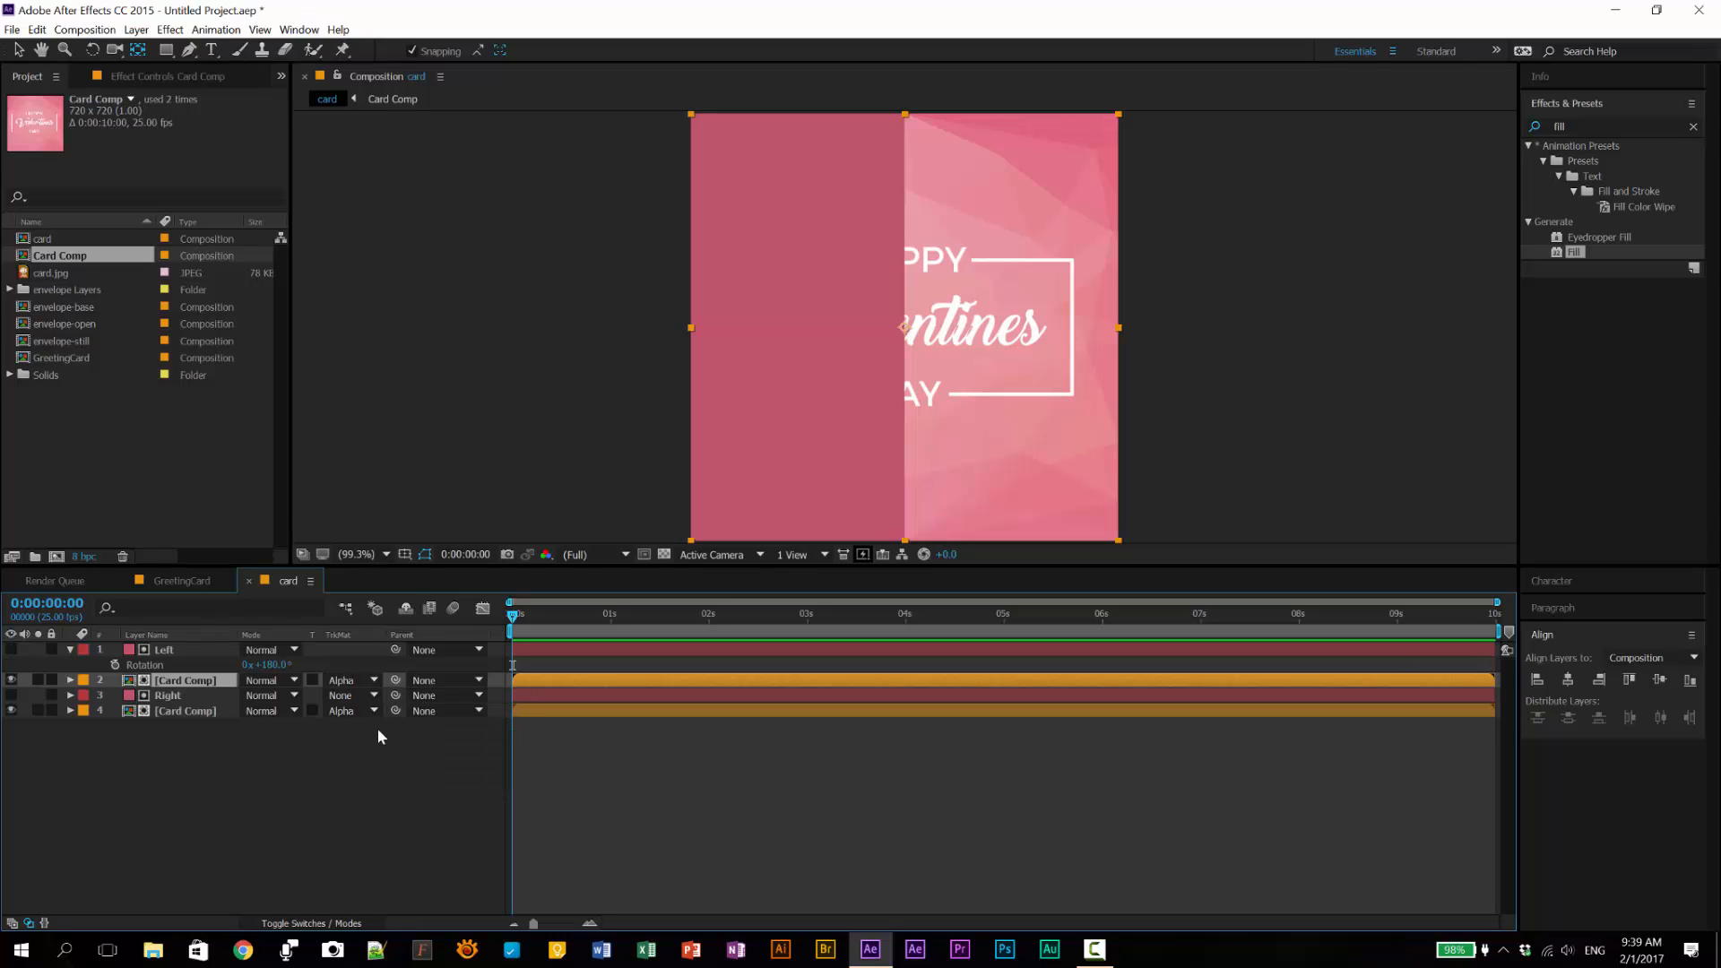
pyautogui.click(302, 756)
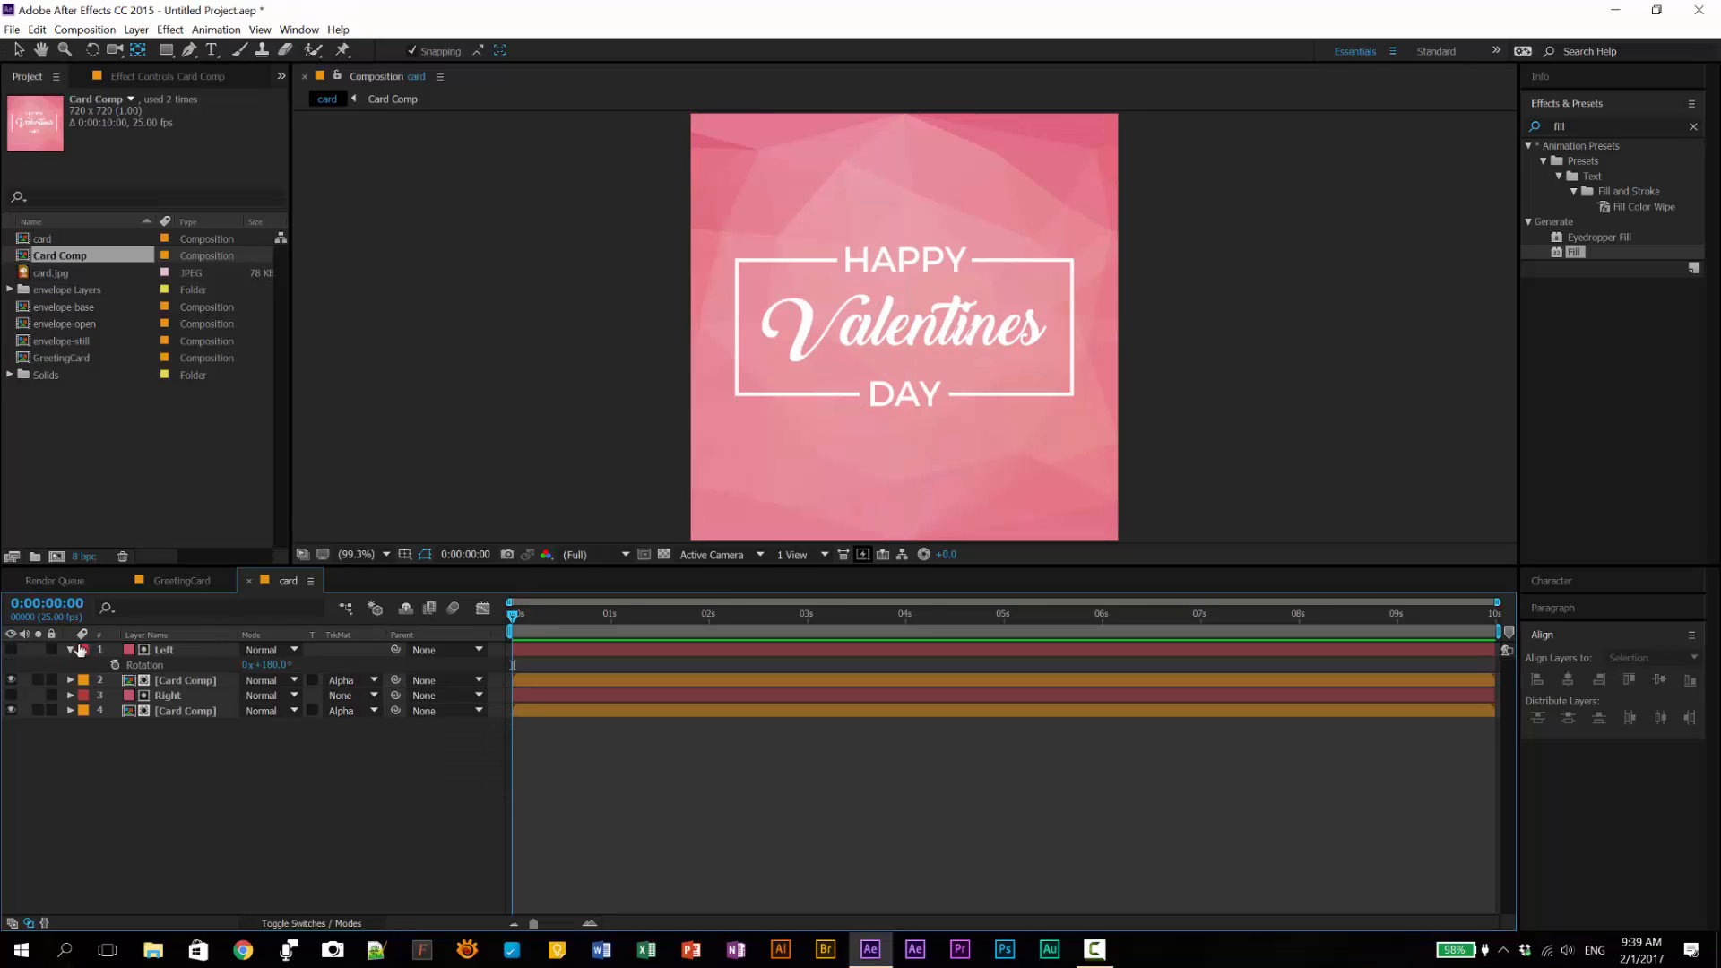
pyautogui.click(69, 650)
# Step: Turn all four layers, both solids and both Card Comps, into 3D layers
pyautogui.click(165, 652)
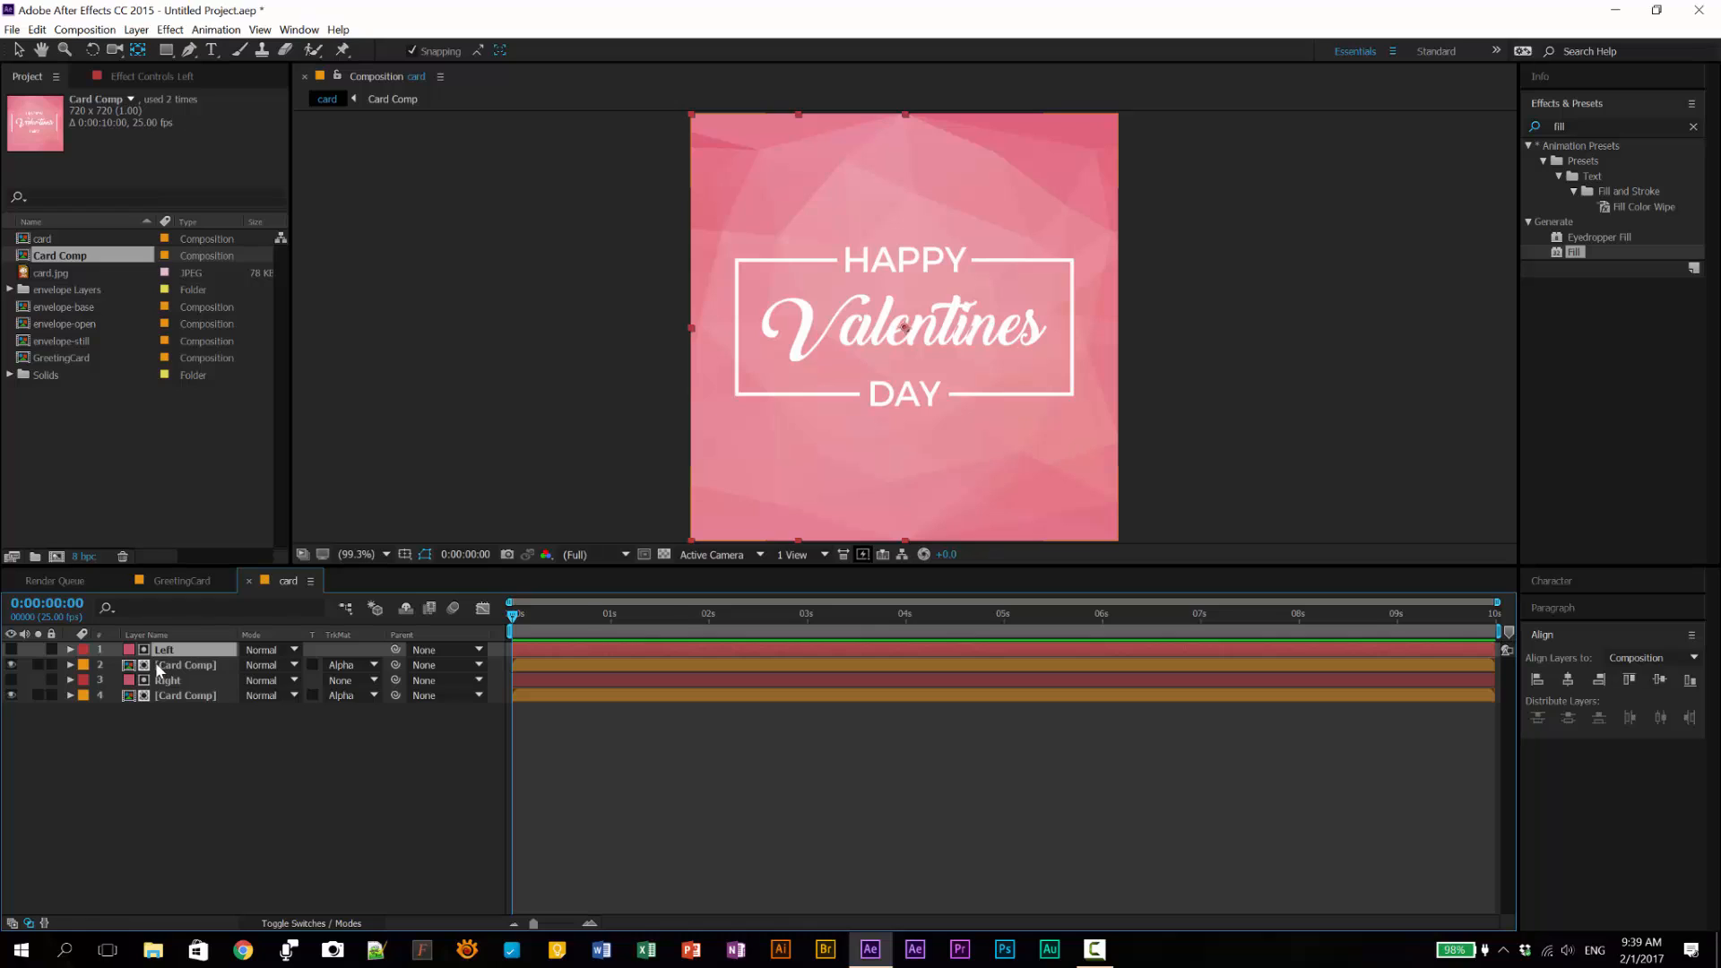
pyautogui.press('F4')
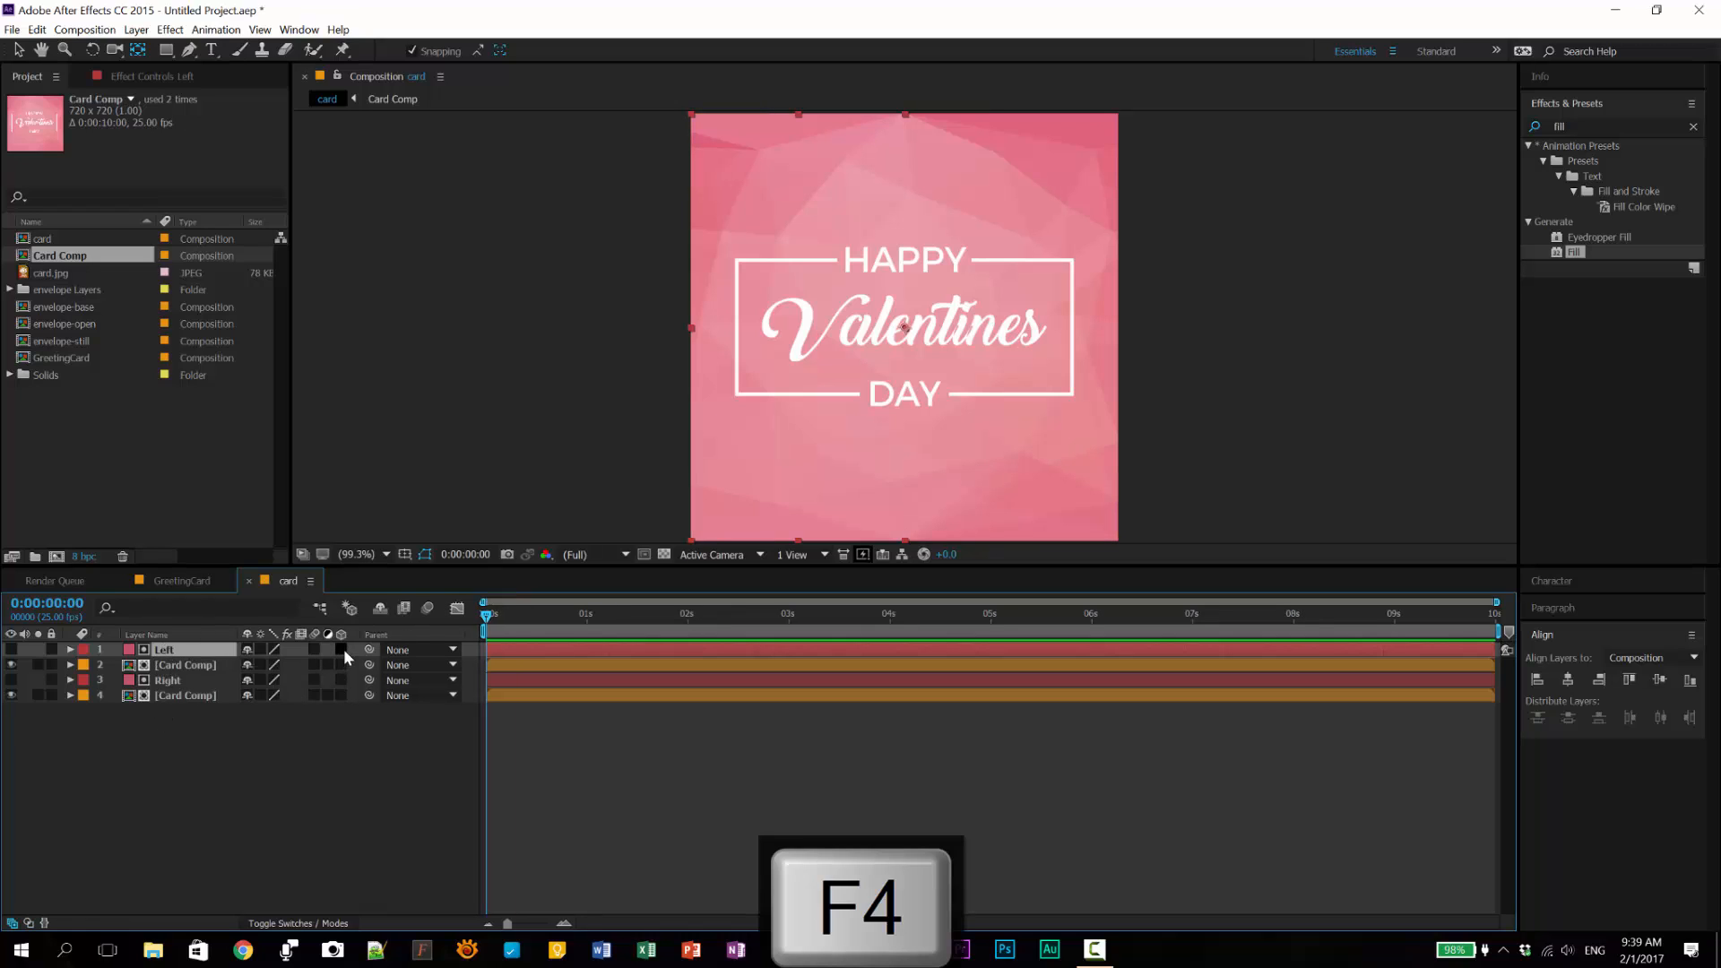
pyautogui.moveTo(342, 665); pyautogui.dragTo(342, 695)
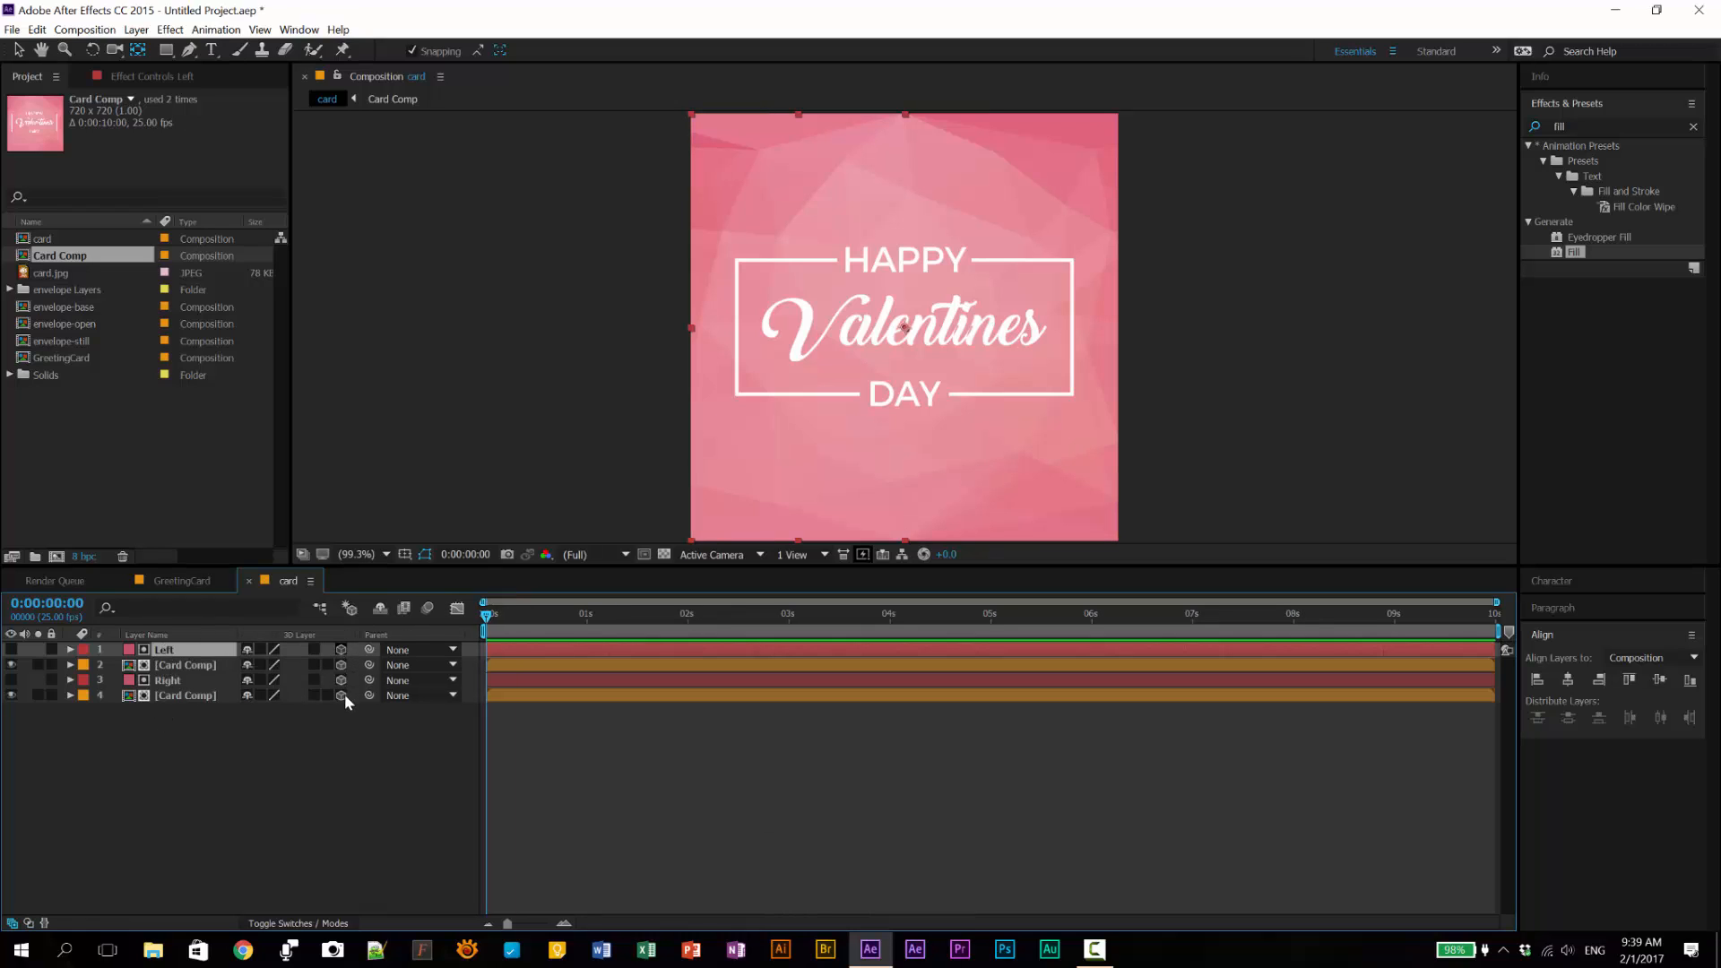
pyautogui.click(305, 774)
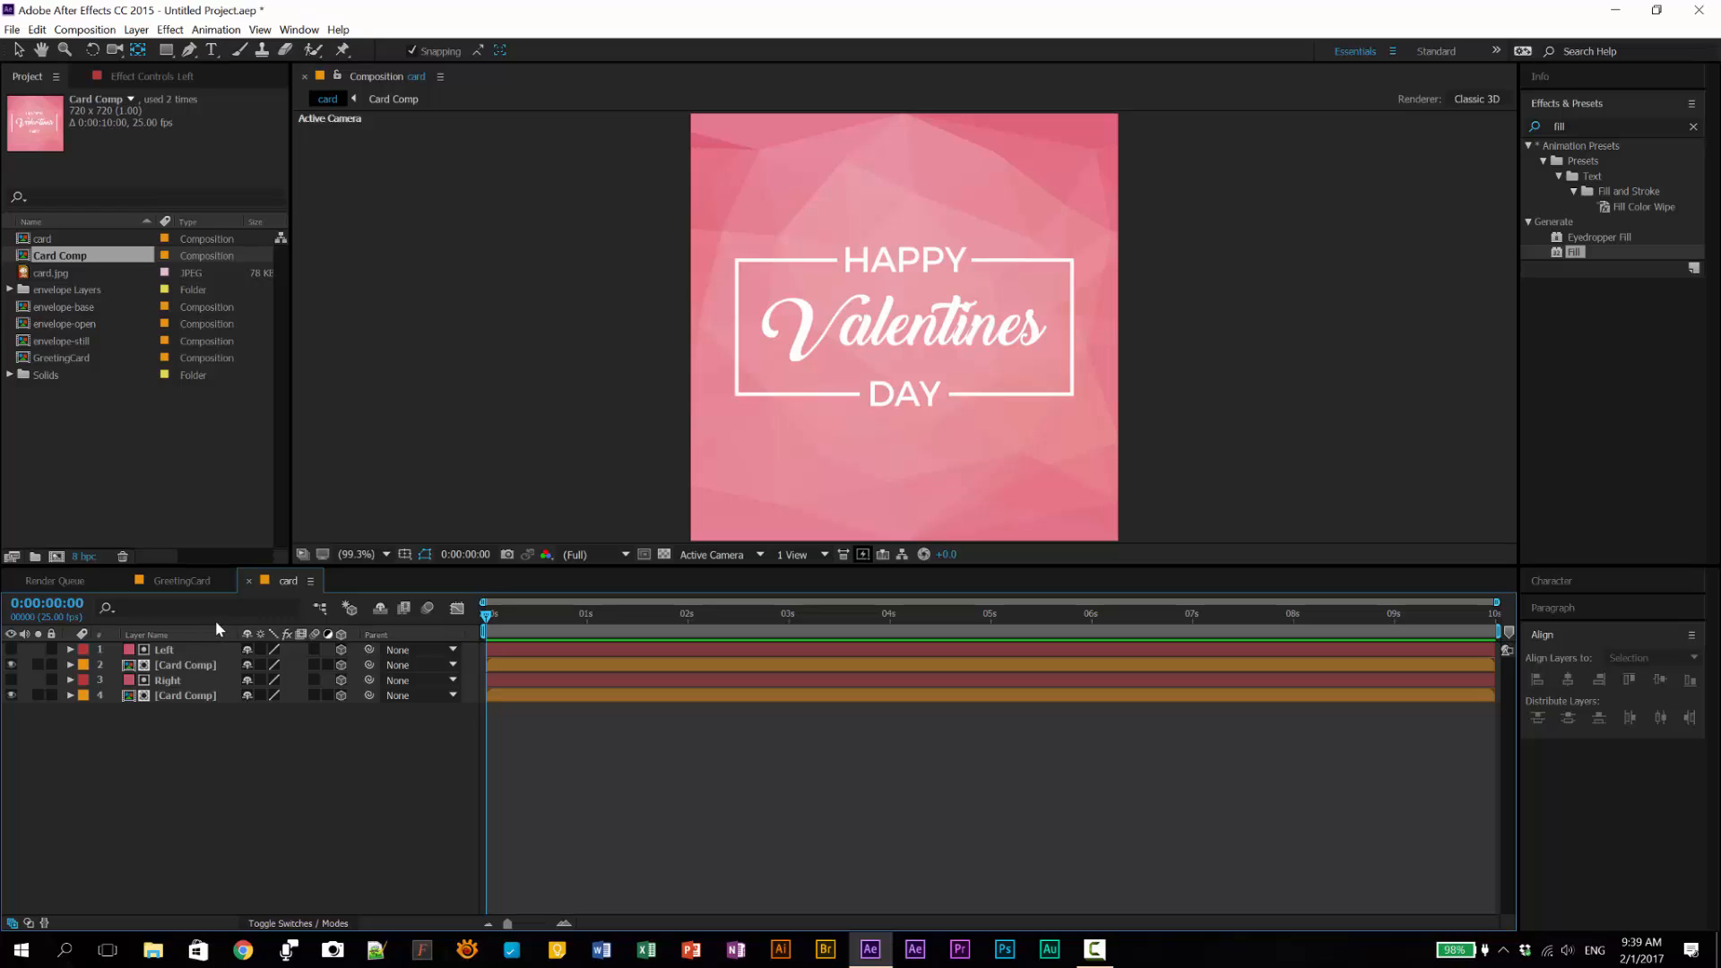
# Step: Try rotating the upper Card Comp around its Y axis, and reset its Y Rotation to 0°
pyautogui.click(192, 664)
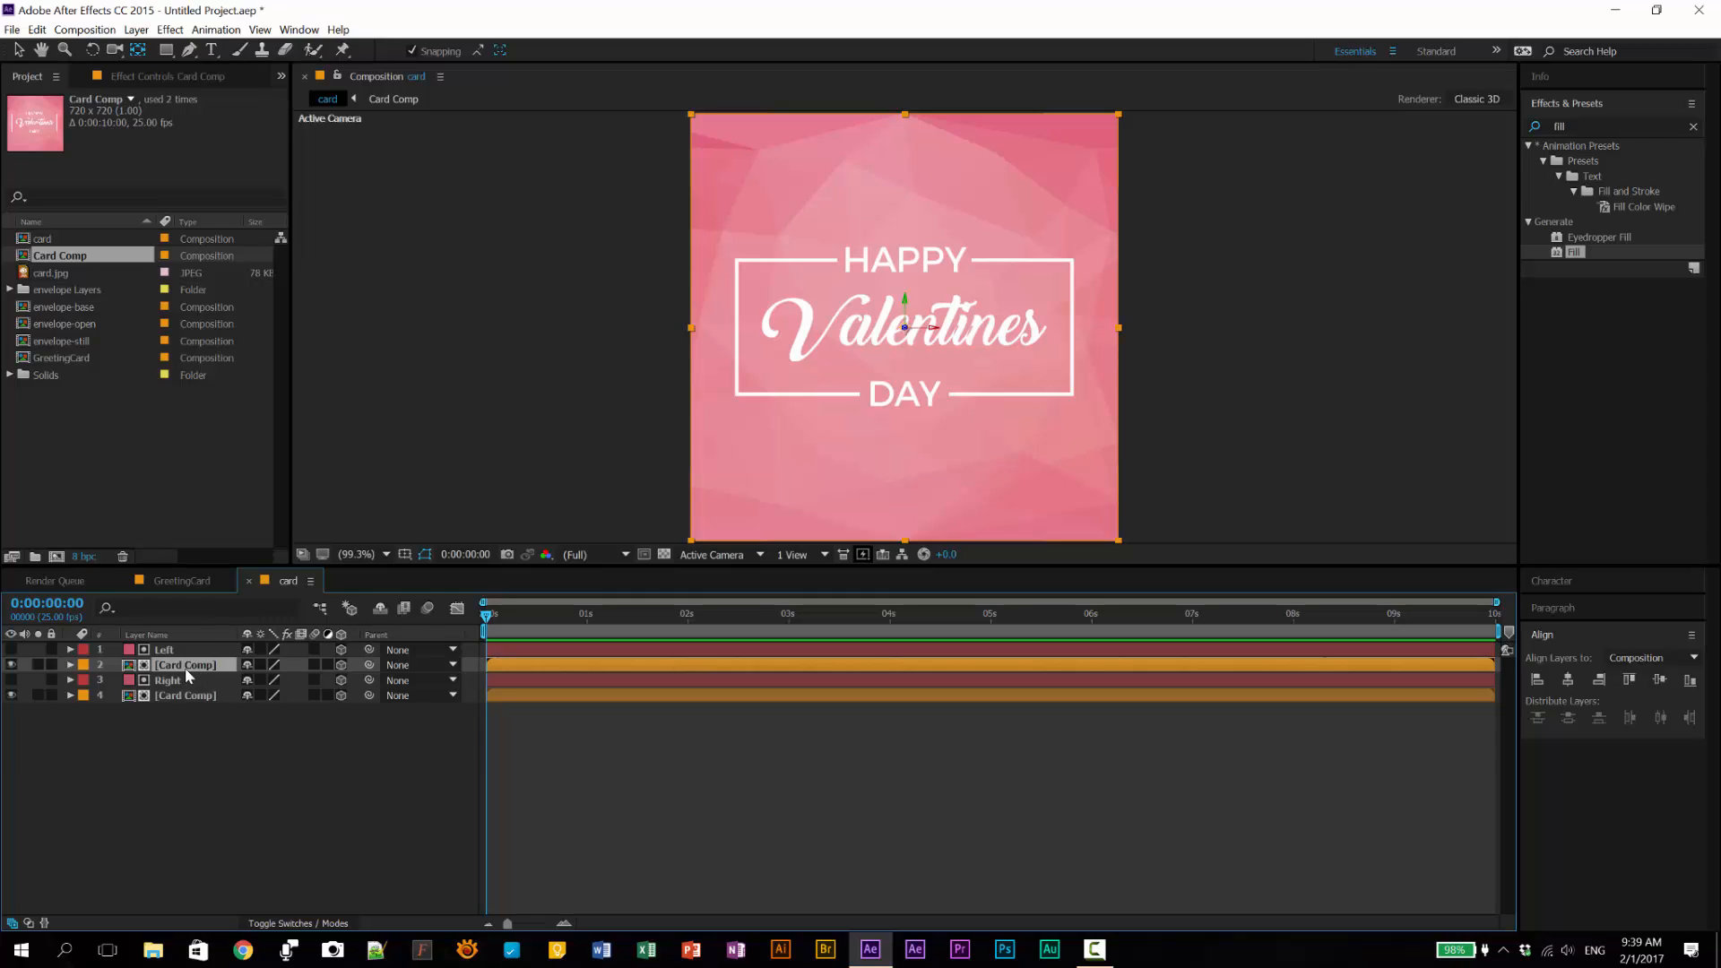
pyautogui.press('r')
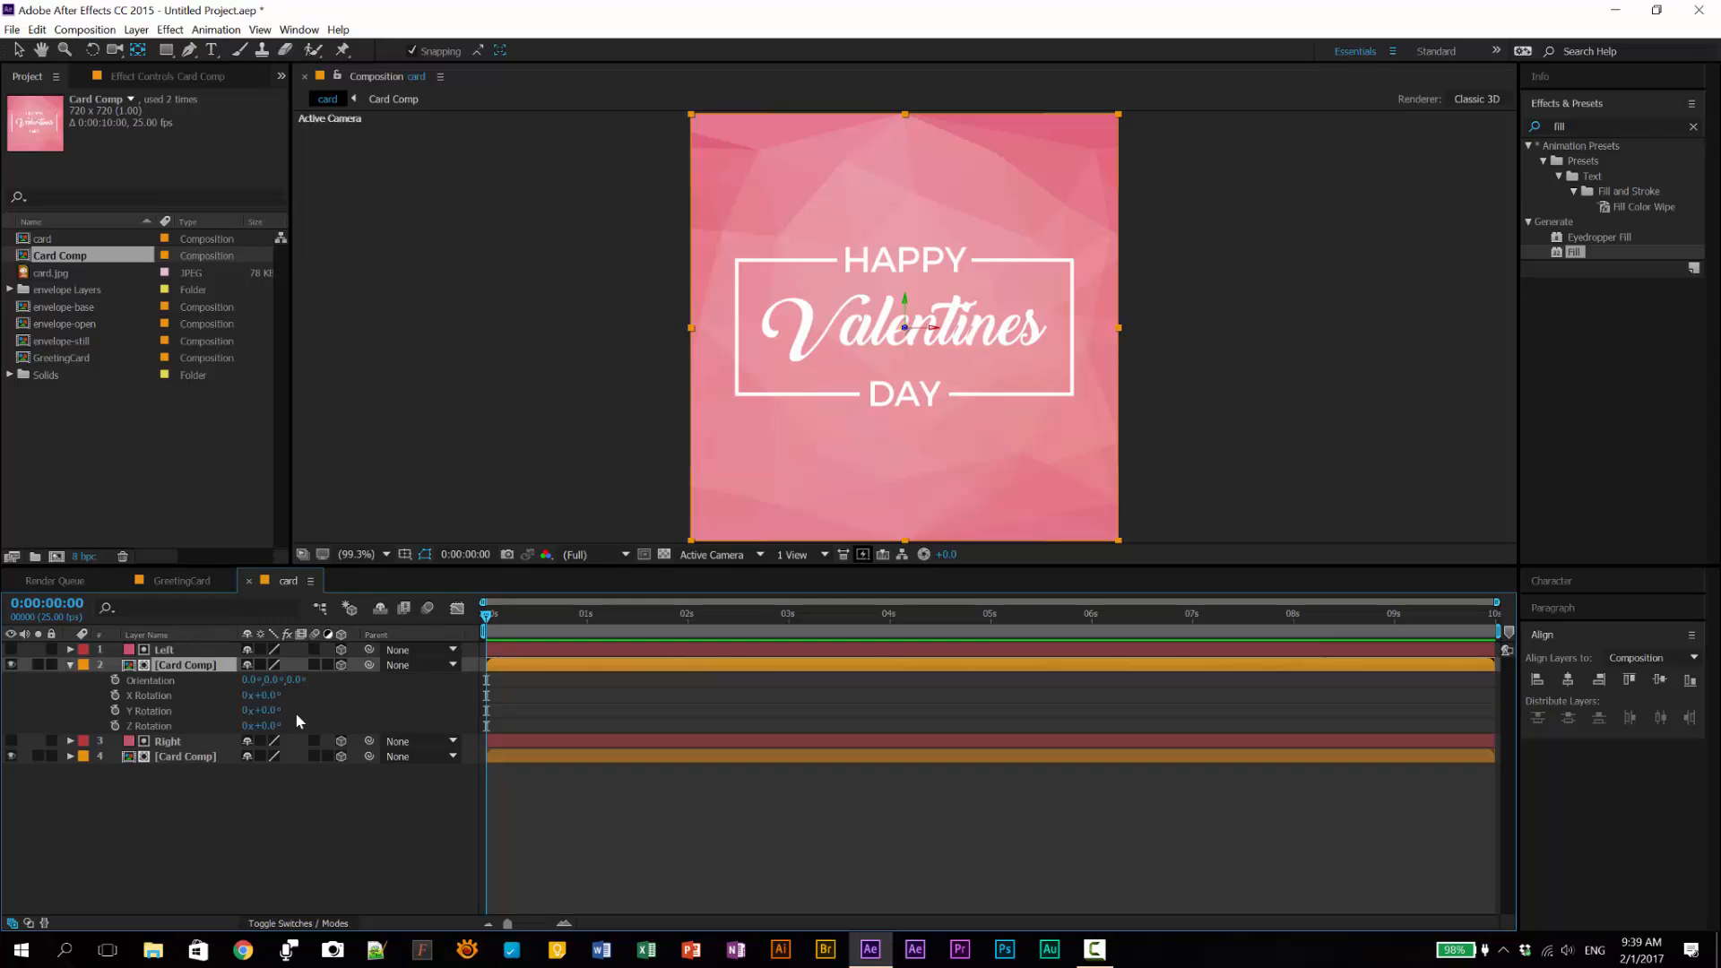
pyautogui.moveTo(269, 710); pyautogui.dragTo(80, 774)
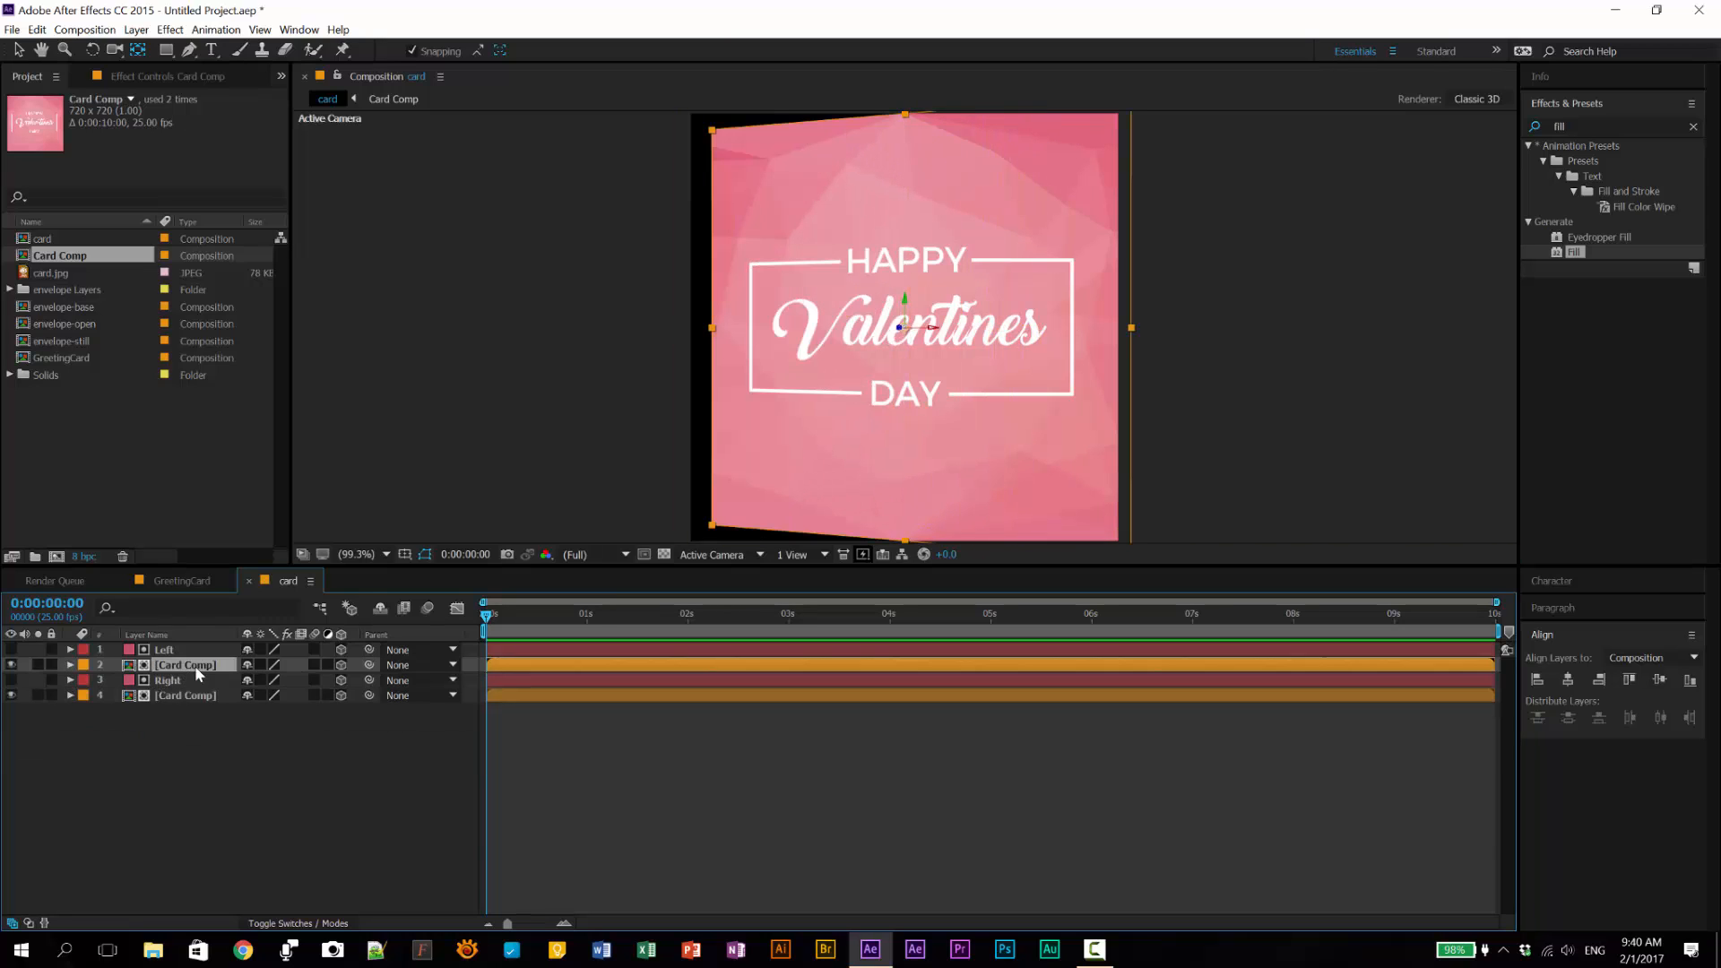
pyautogui.press('r')
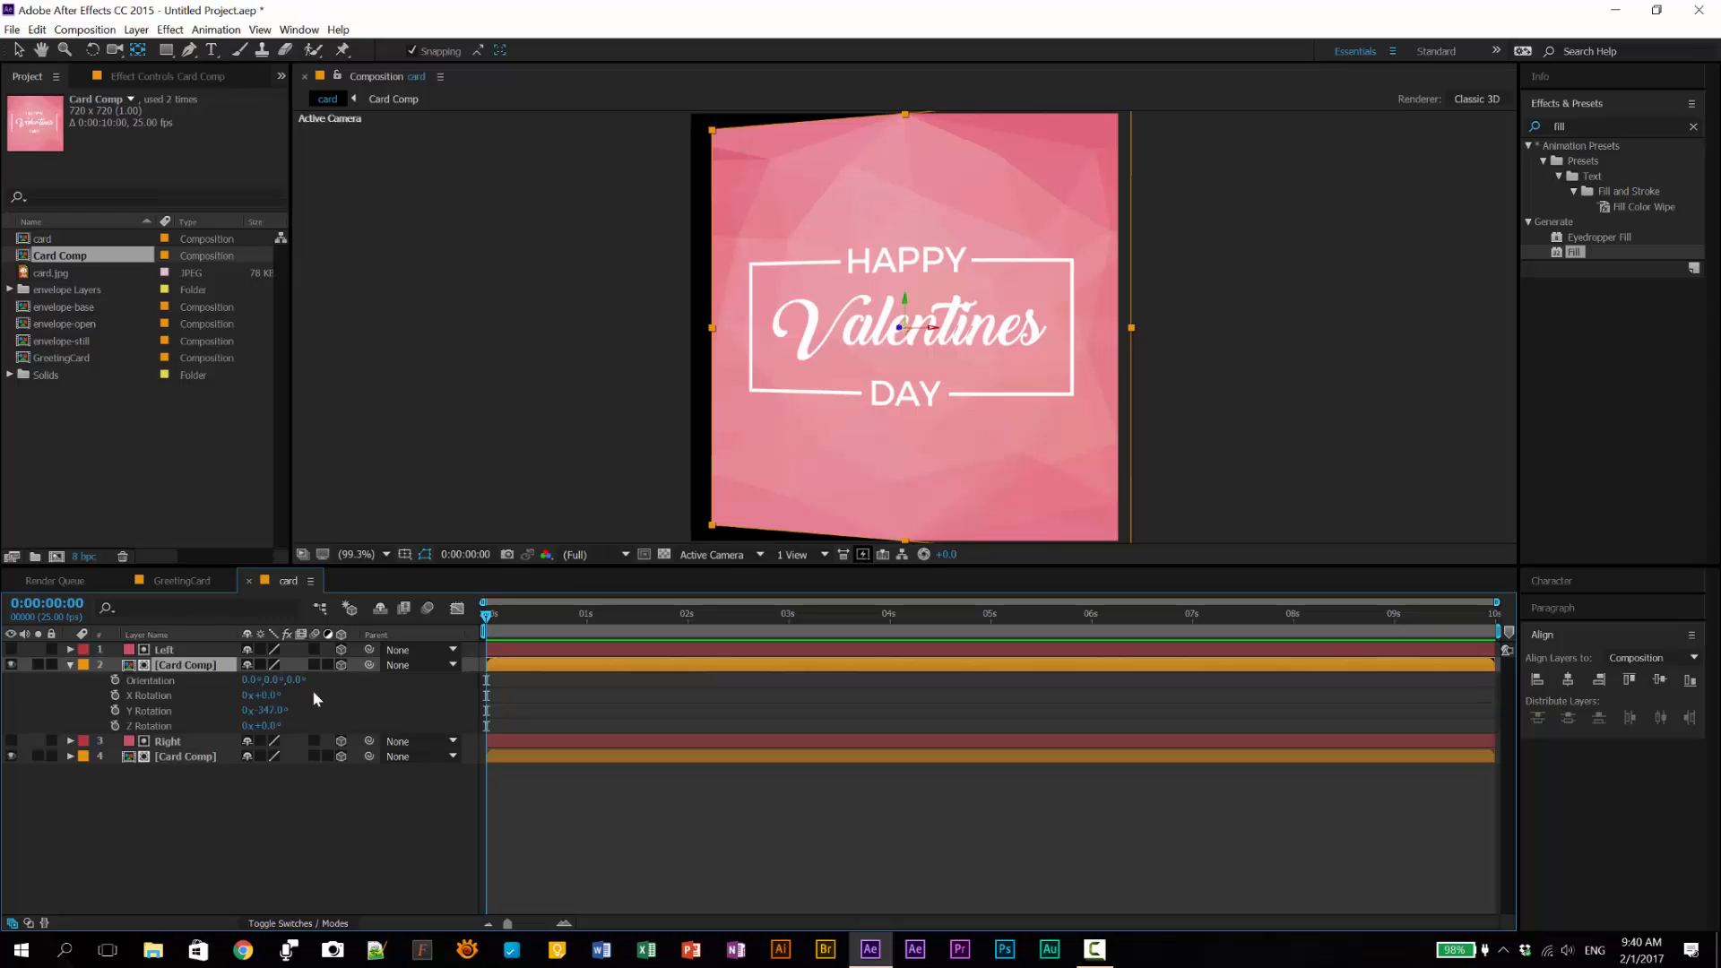
pyautogui.click(267, 711)
pyautogui.write('0')
pyautogui.press('Return')
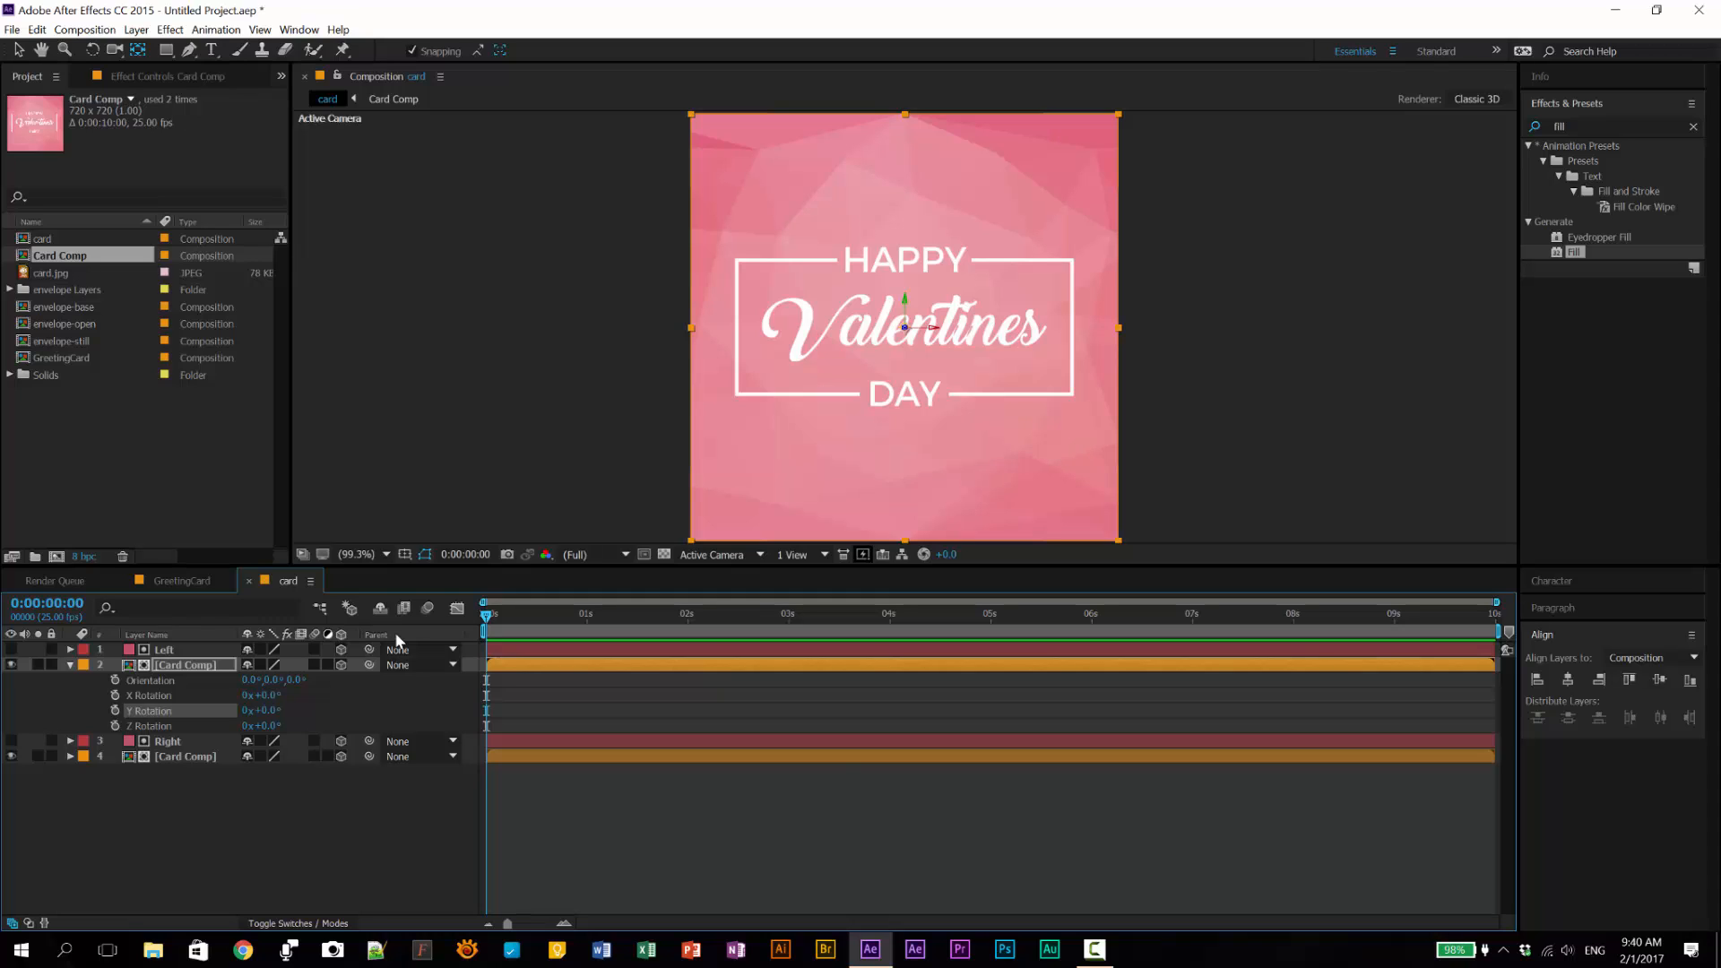
# Step: Parent the Left solid to the upper Card Comp and the Right solid to the lower Card Comp
pyautogui.press('F11')
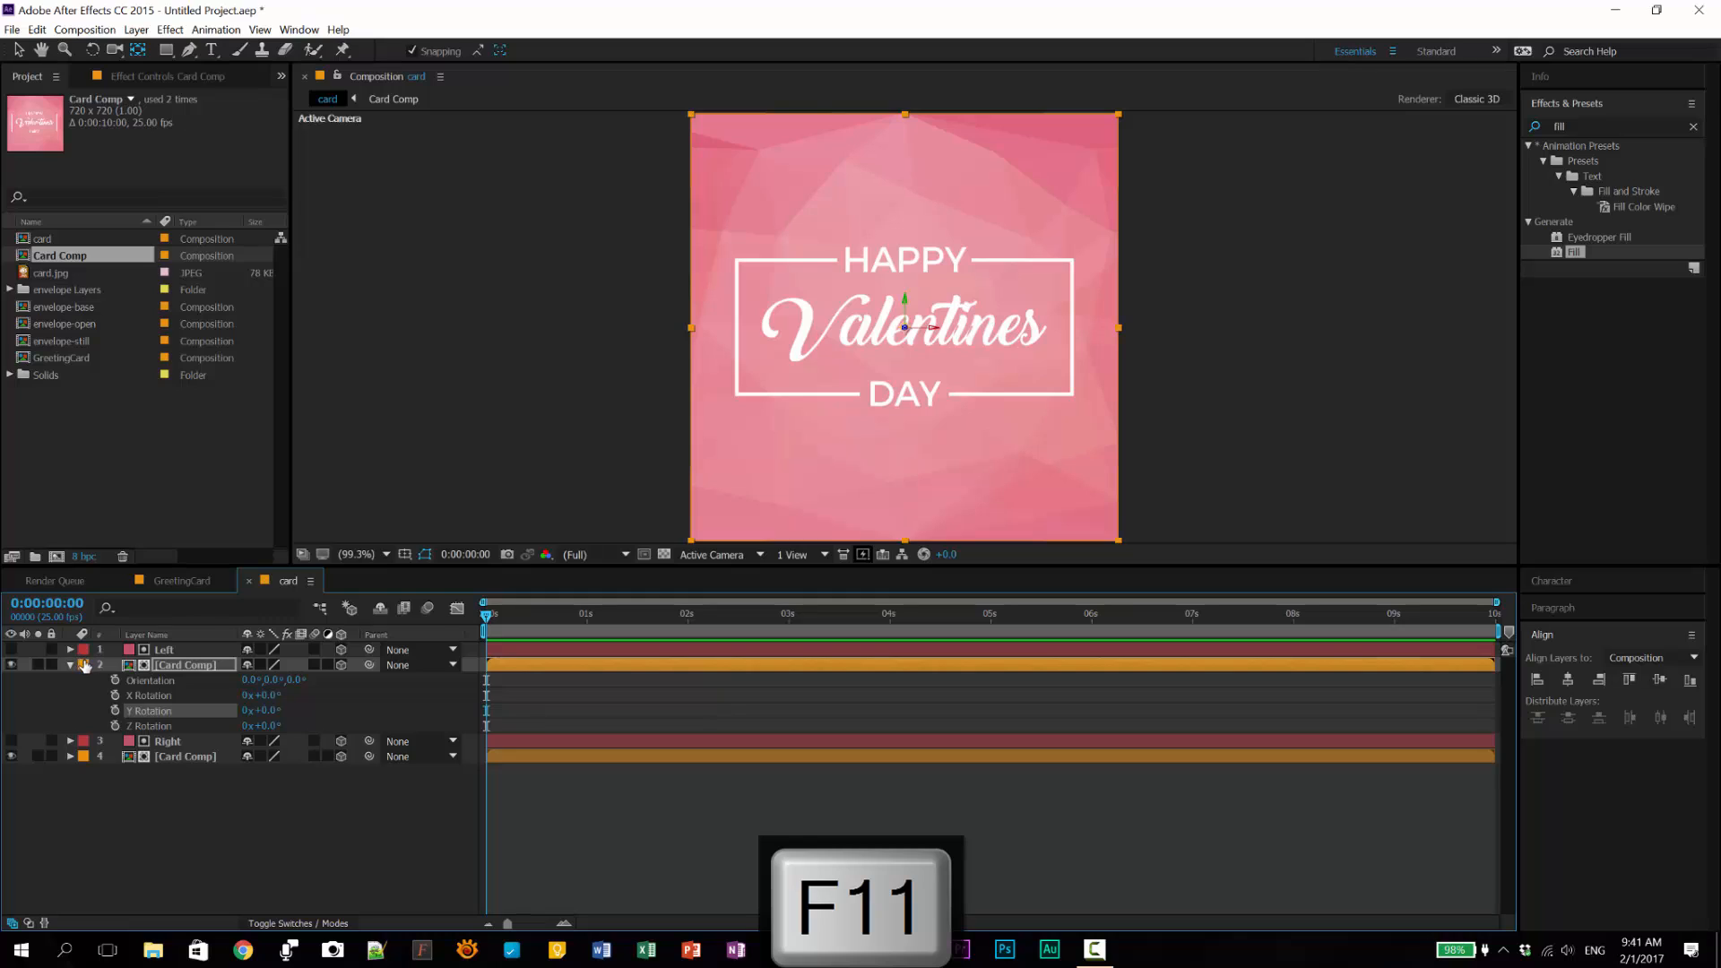
pyautogui.click(171, 650)
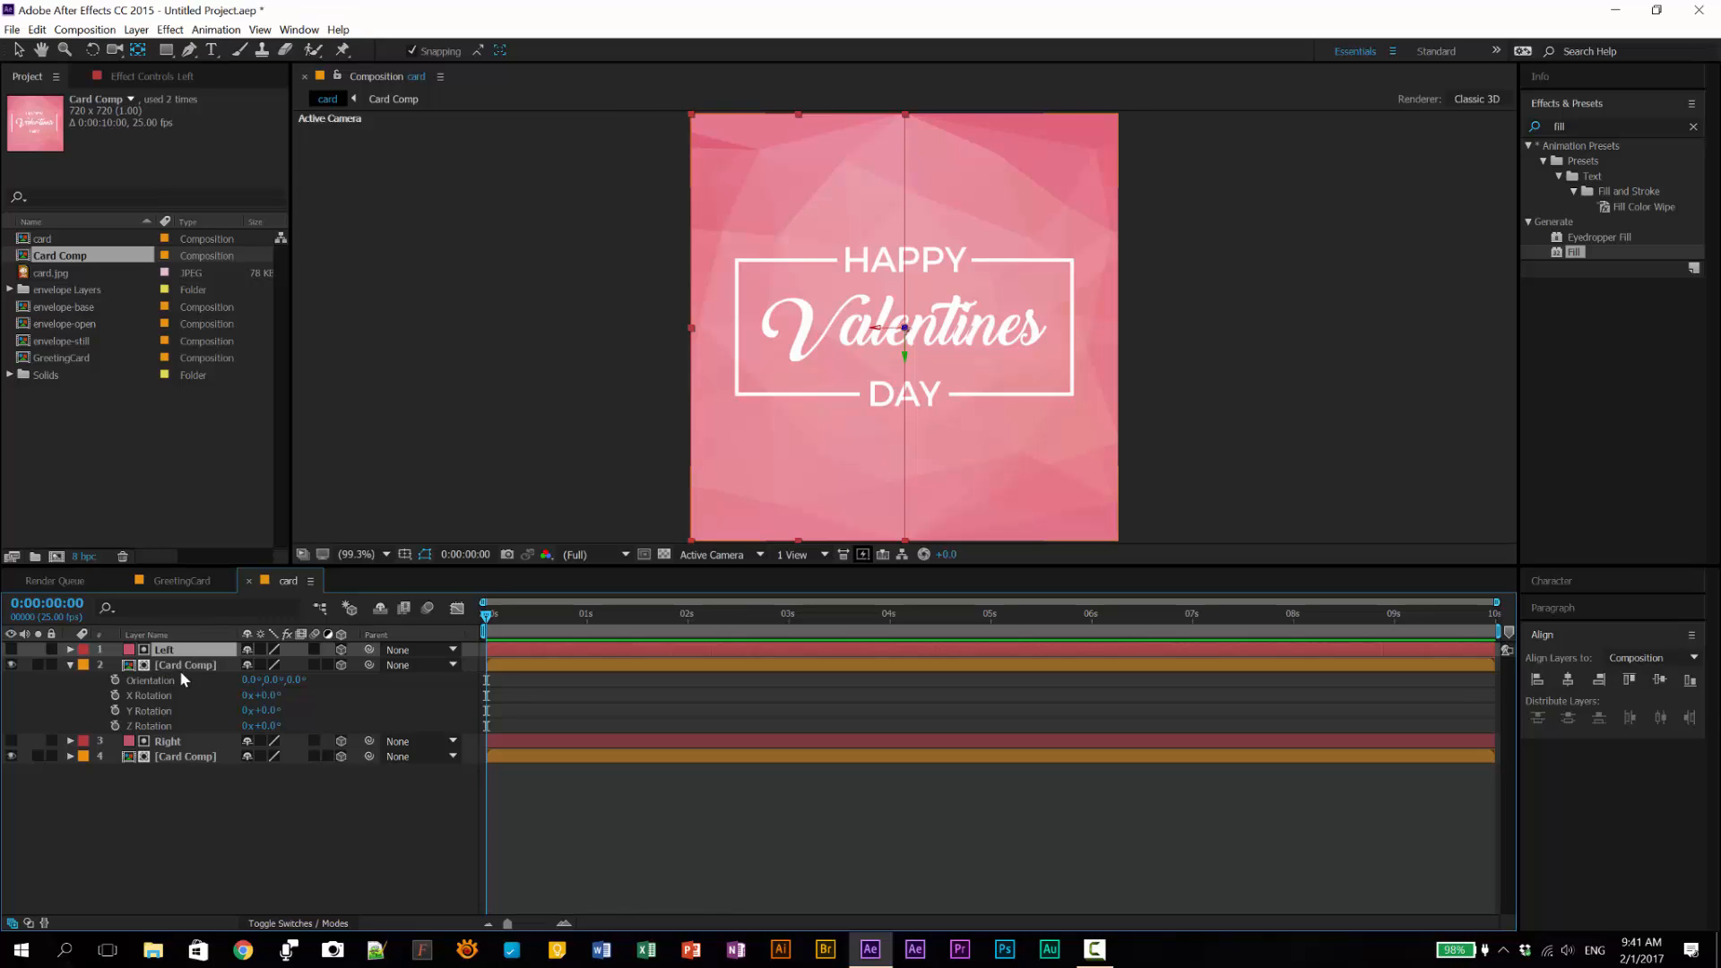
pyautogui.click(182, 665)
pyautogui.click(174, 651)
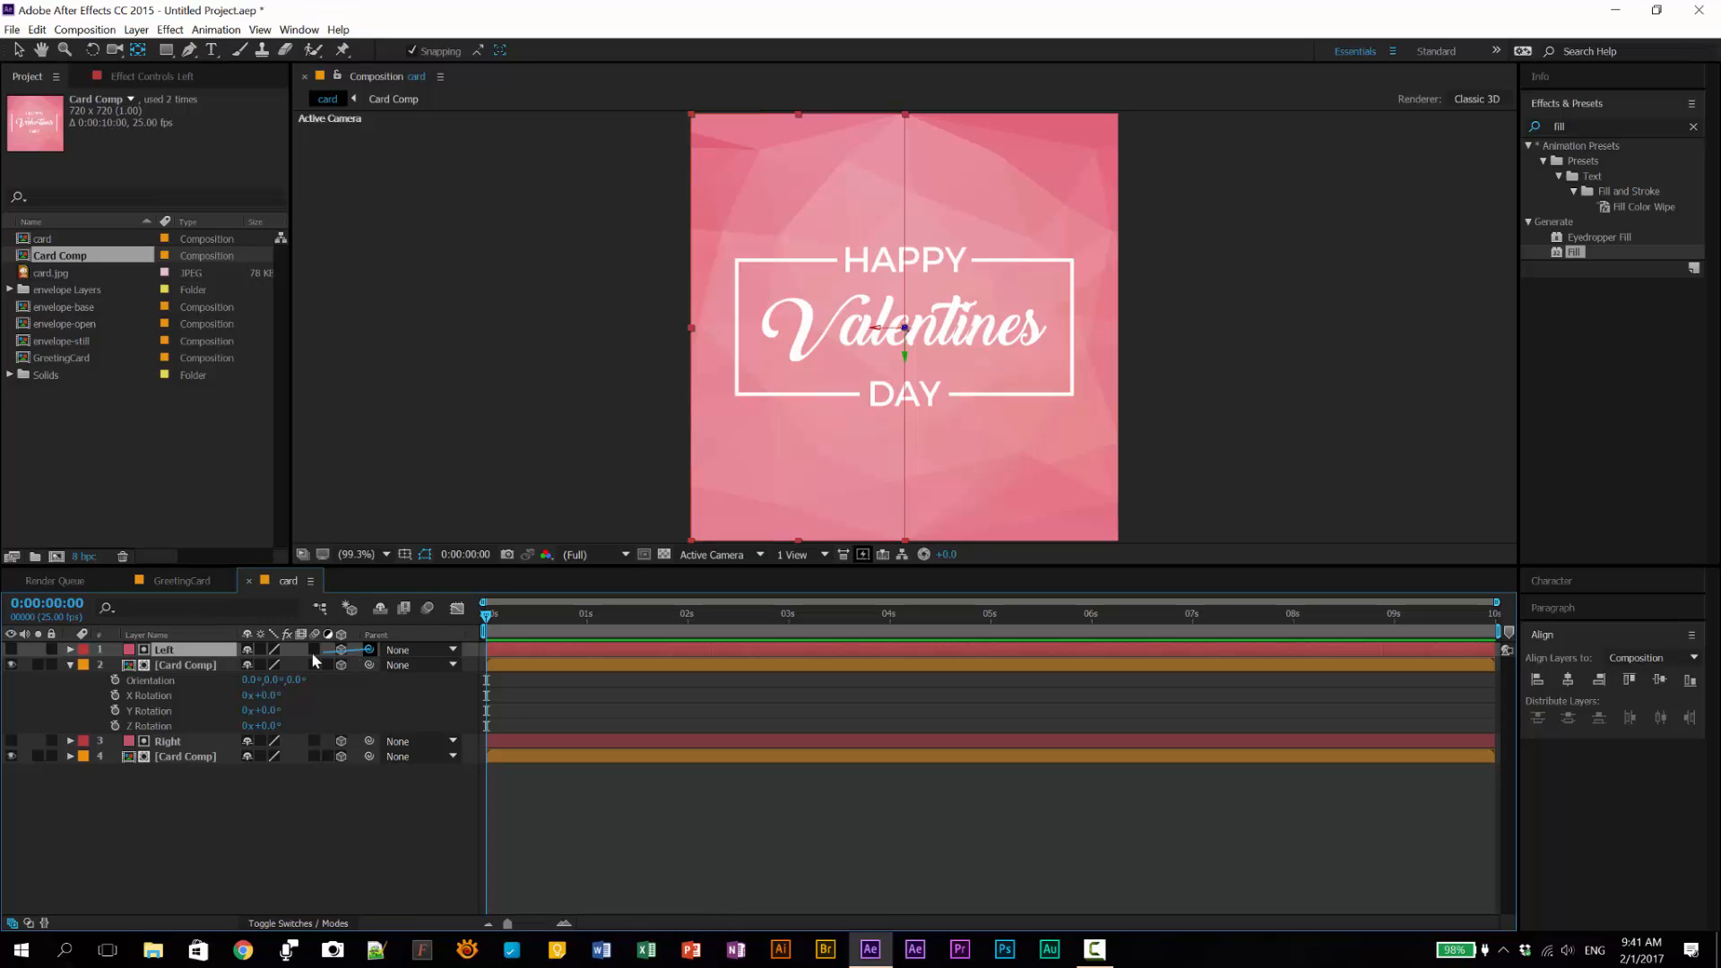
pyautogui.moveTo(313, 657); pyautogui.dragTo(184, 673)
pyautogui.moveTo(372, 740); pyautogui.dragTo(182, 760)
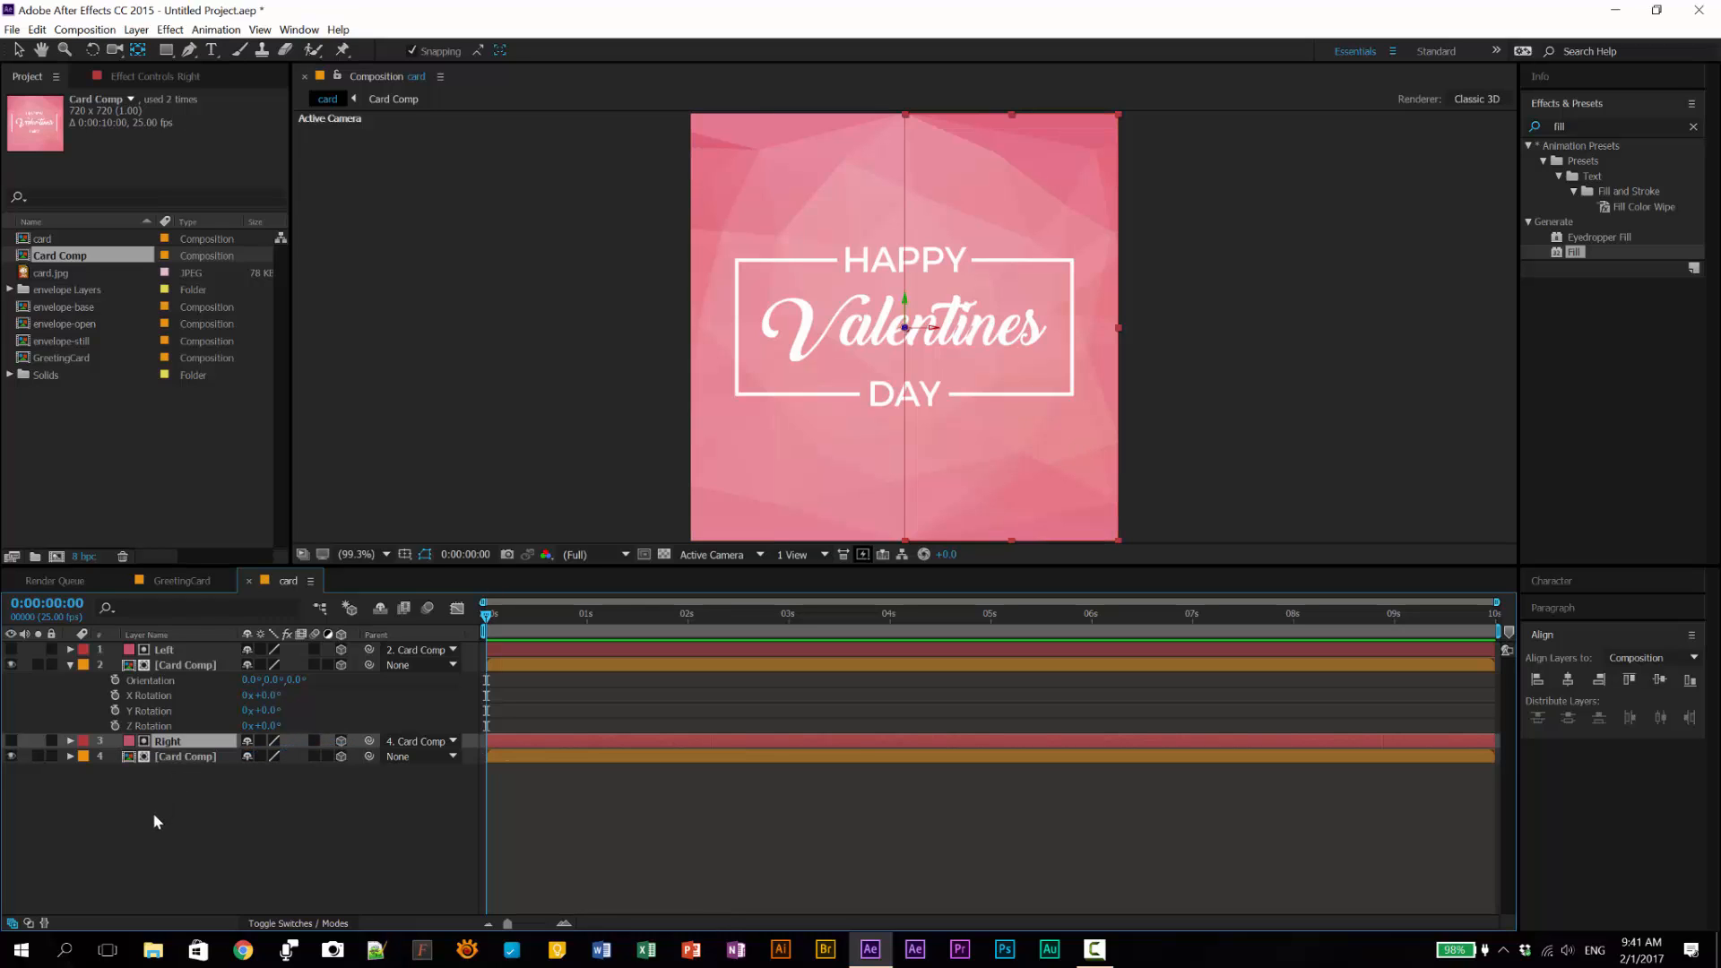
pyautogui.click(69, 665)
pyautogui.click(190, 667)
pyautogui.click(190, 694)
pyautogui.click(197, 666)
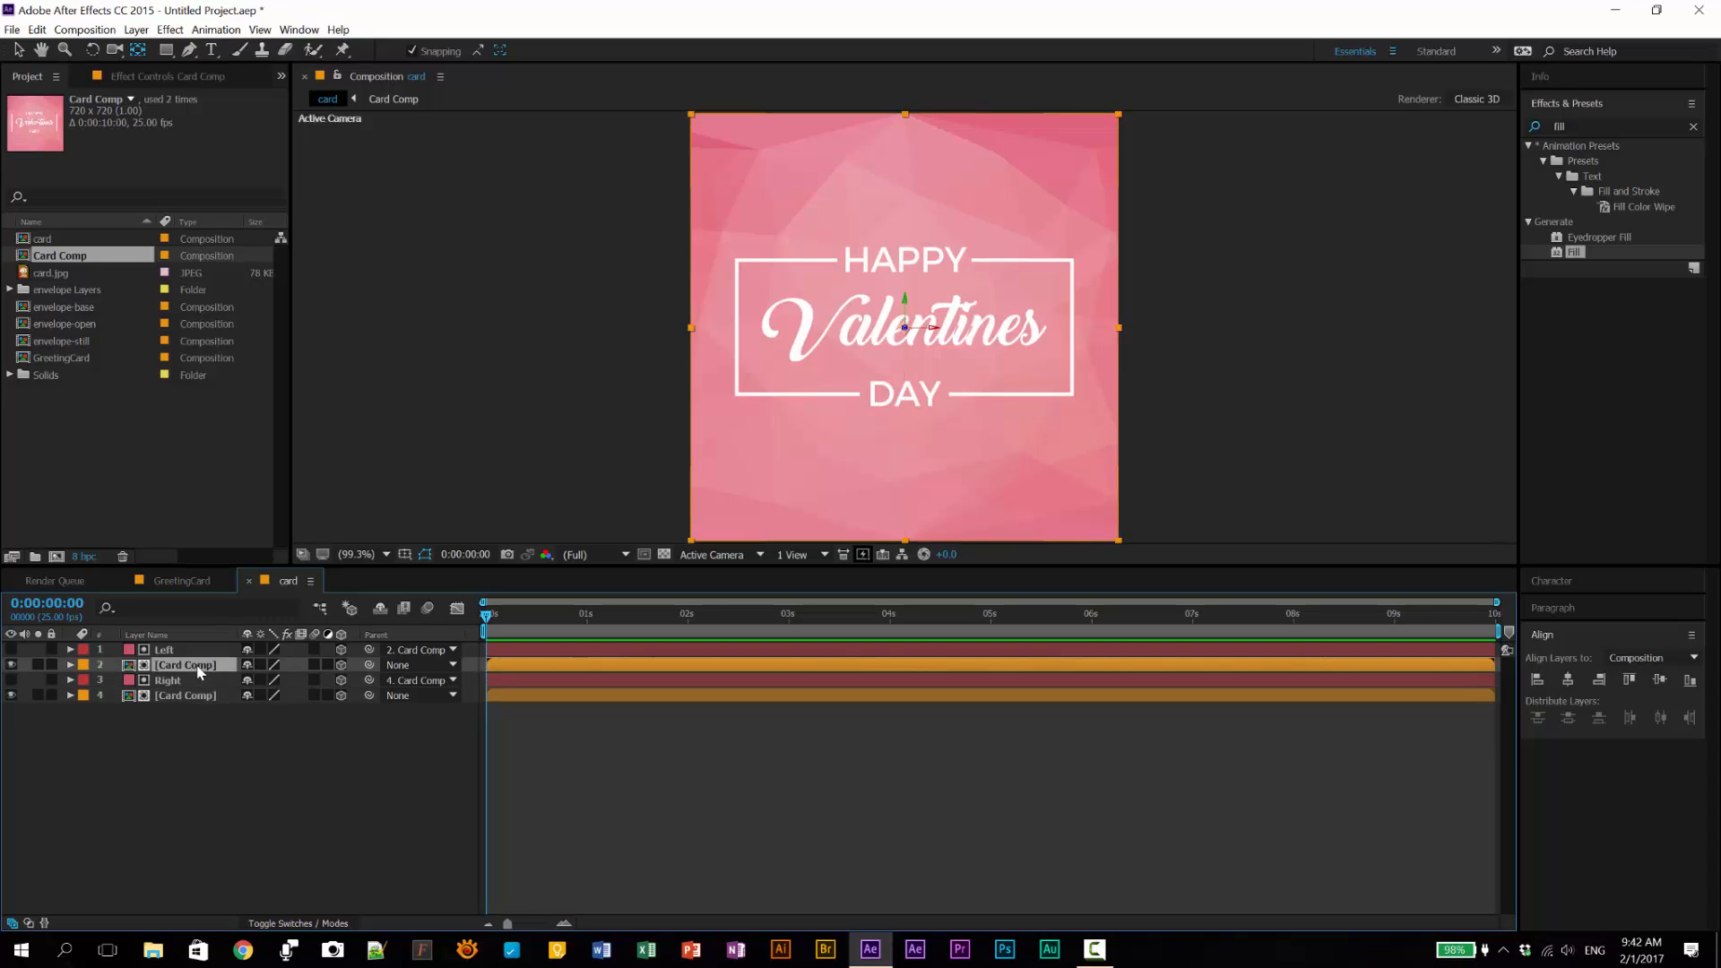
pyautogui.click(199, 648)
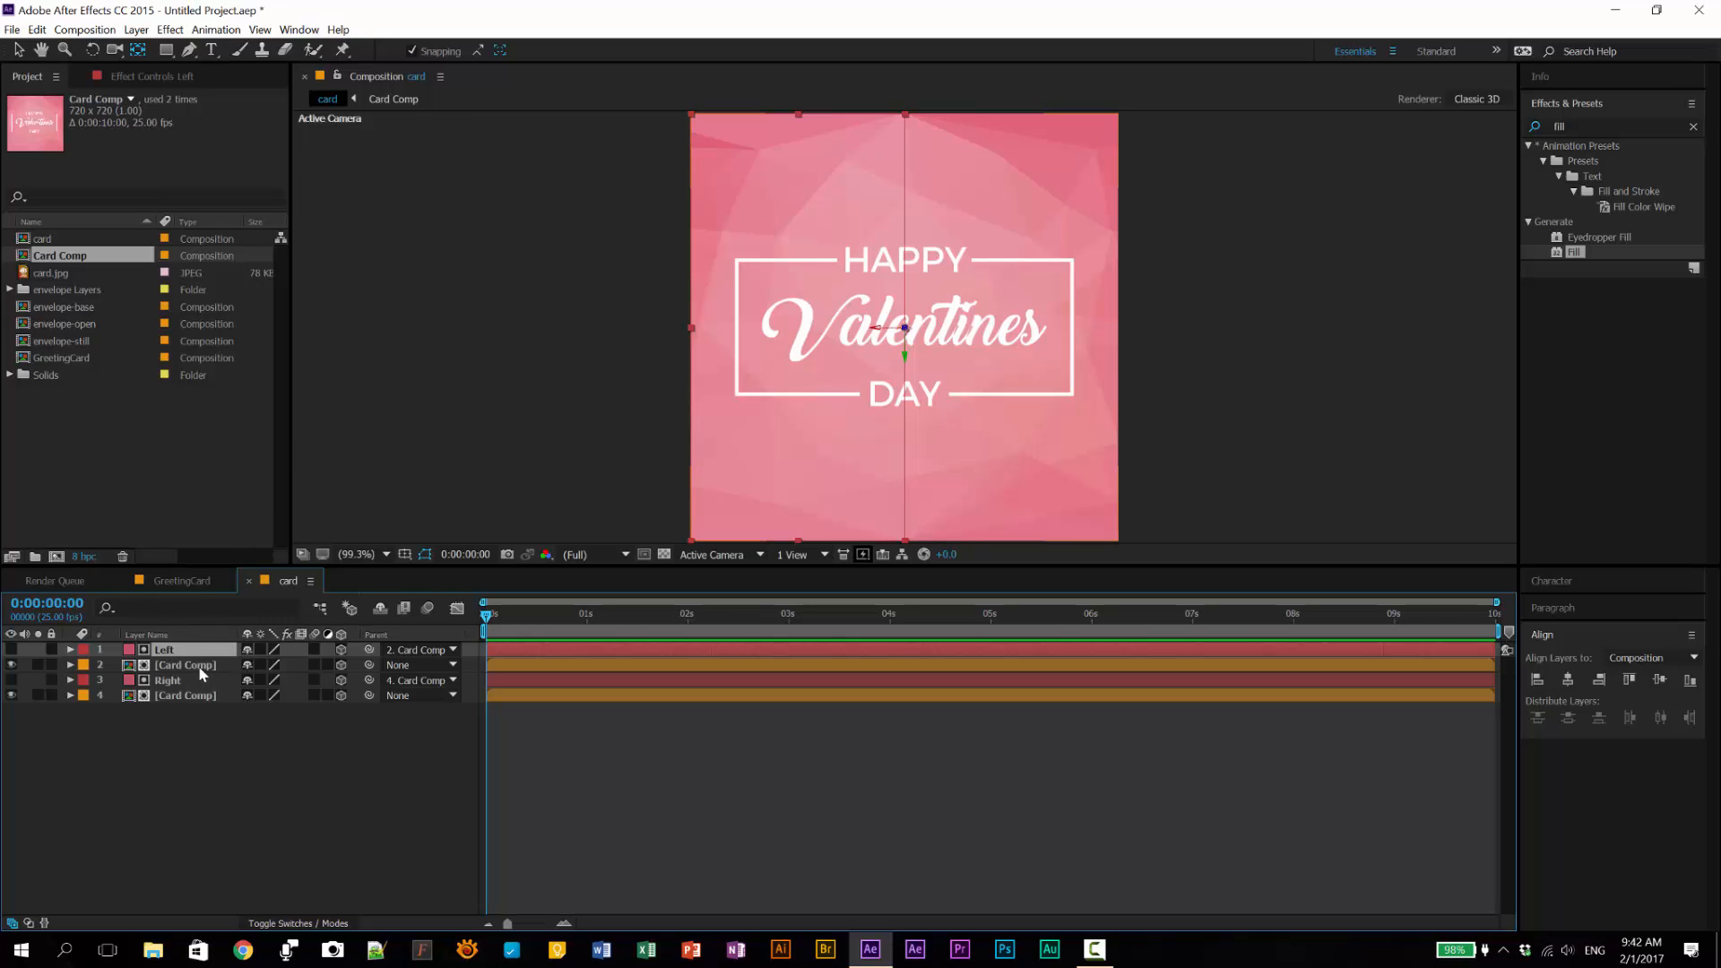
# Step: Keyframe the upper Card Comp's Y Rotation at 0° at the 2-second mark and add another keyframe at 1 second
pyautogui.click(524, 617)
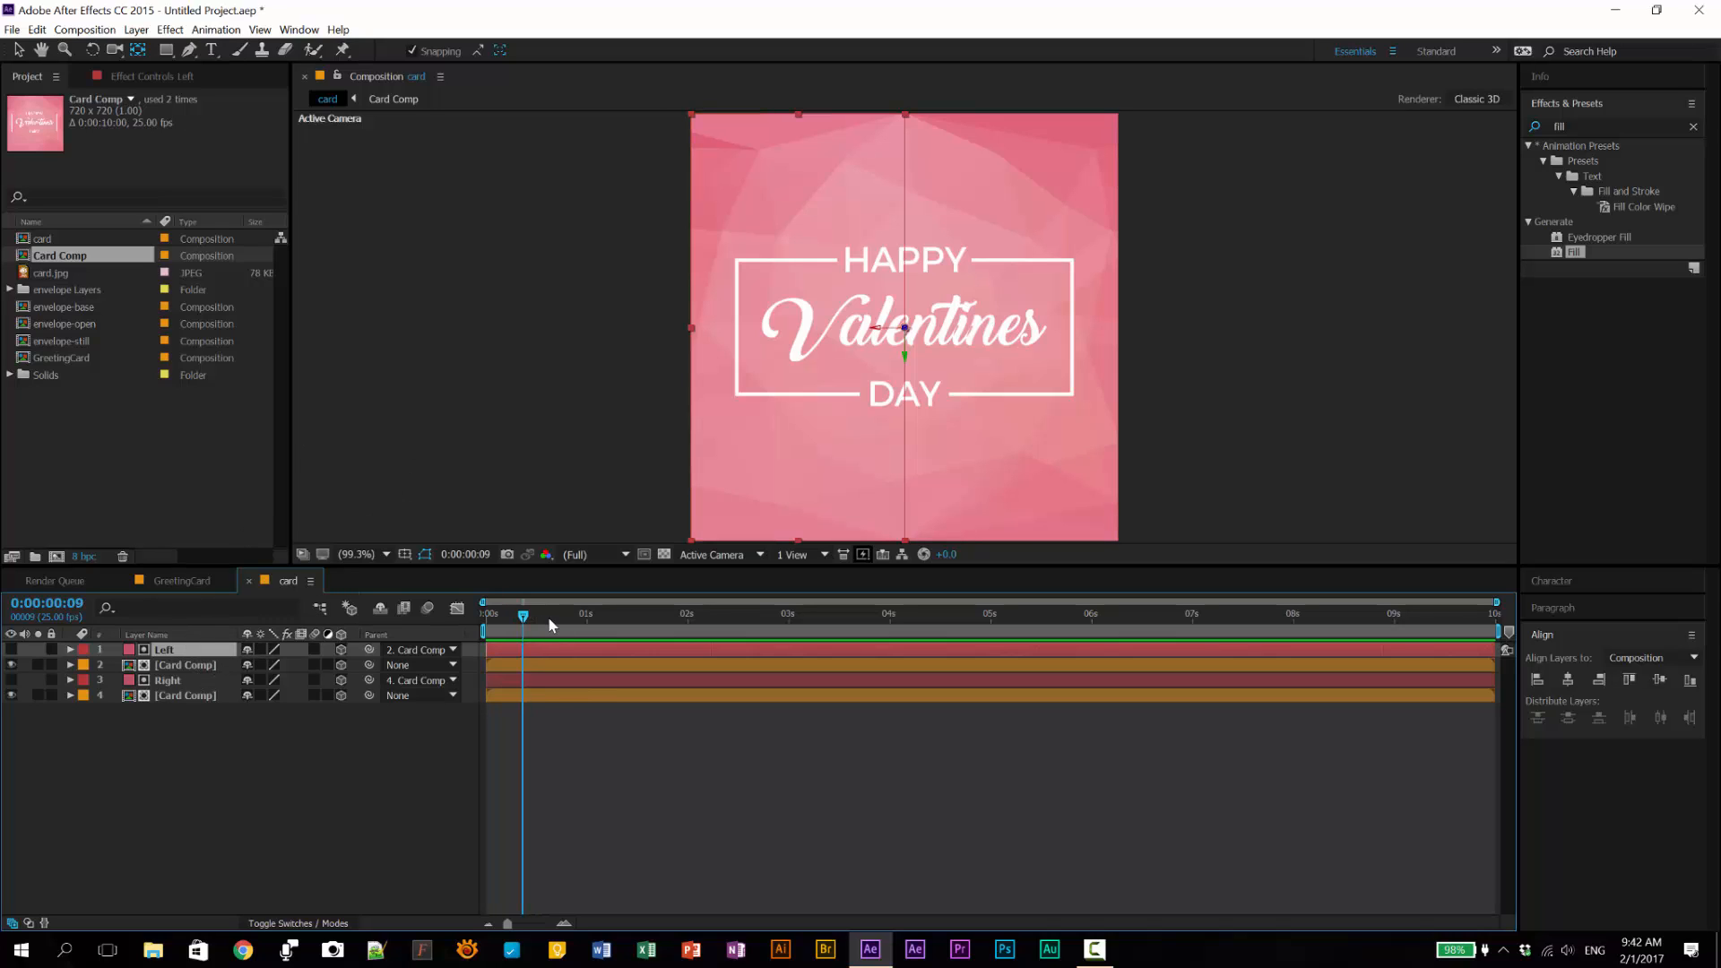
pyautogui.moveTo(551, 625); pyautogui.dragTo(586, 638)
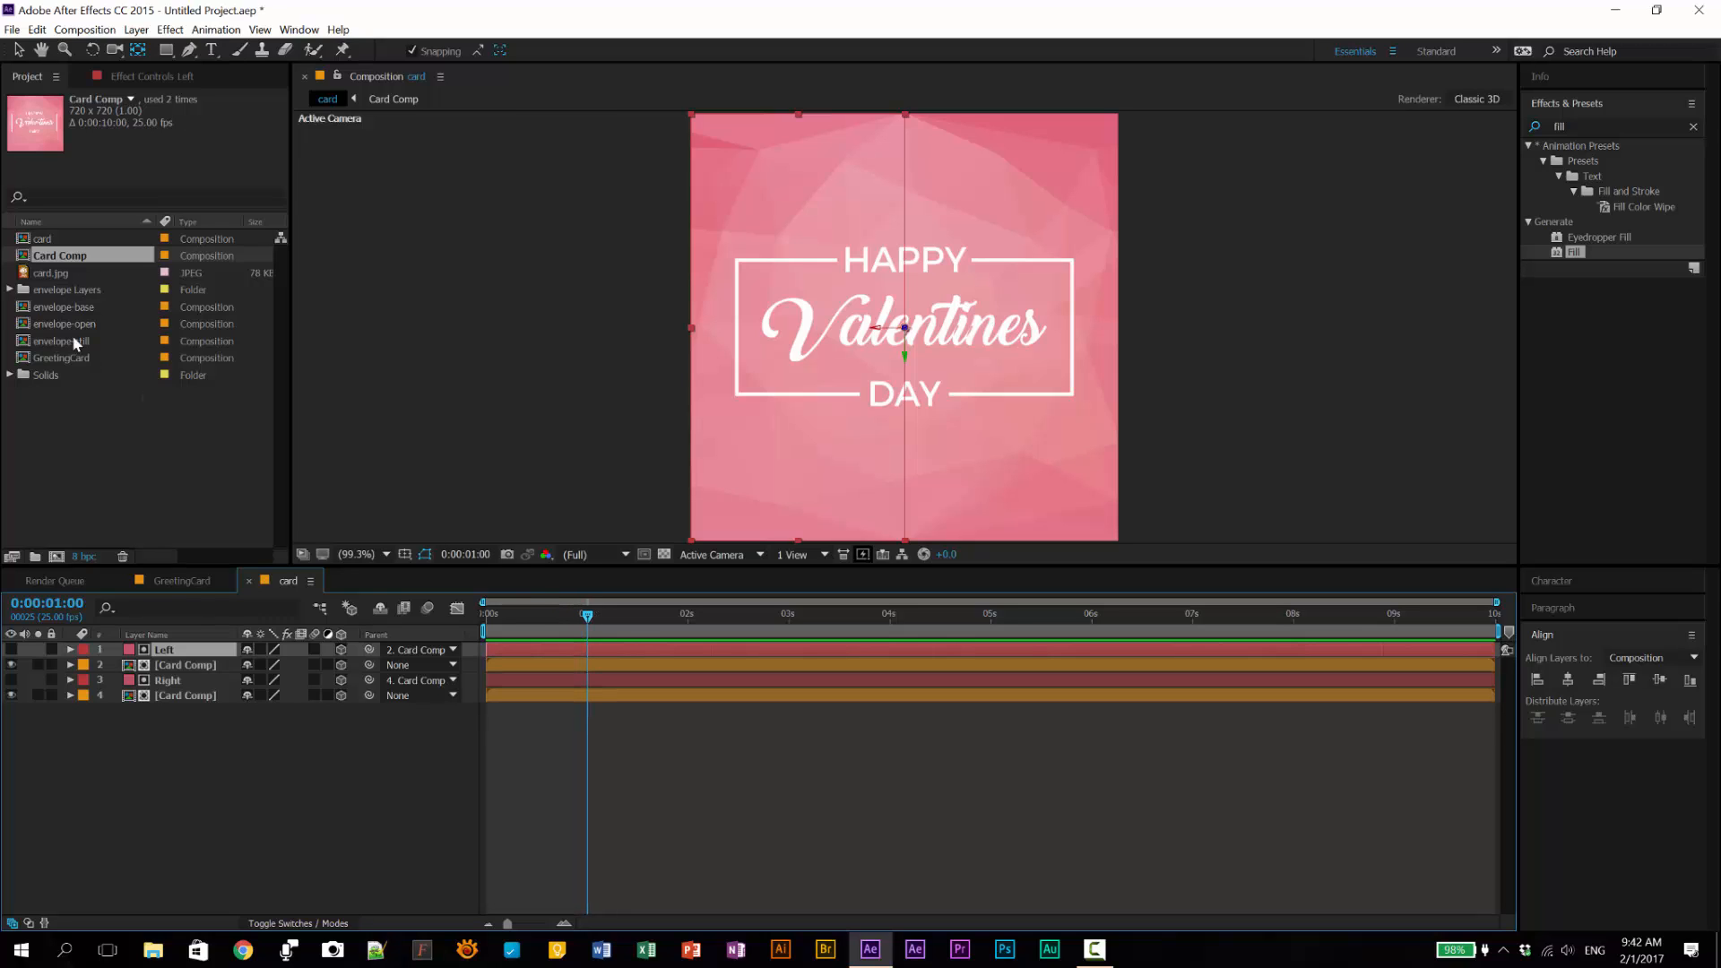
pyautogui.click(192, 665)
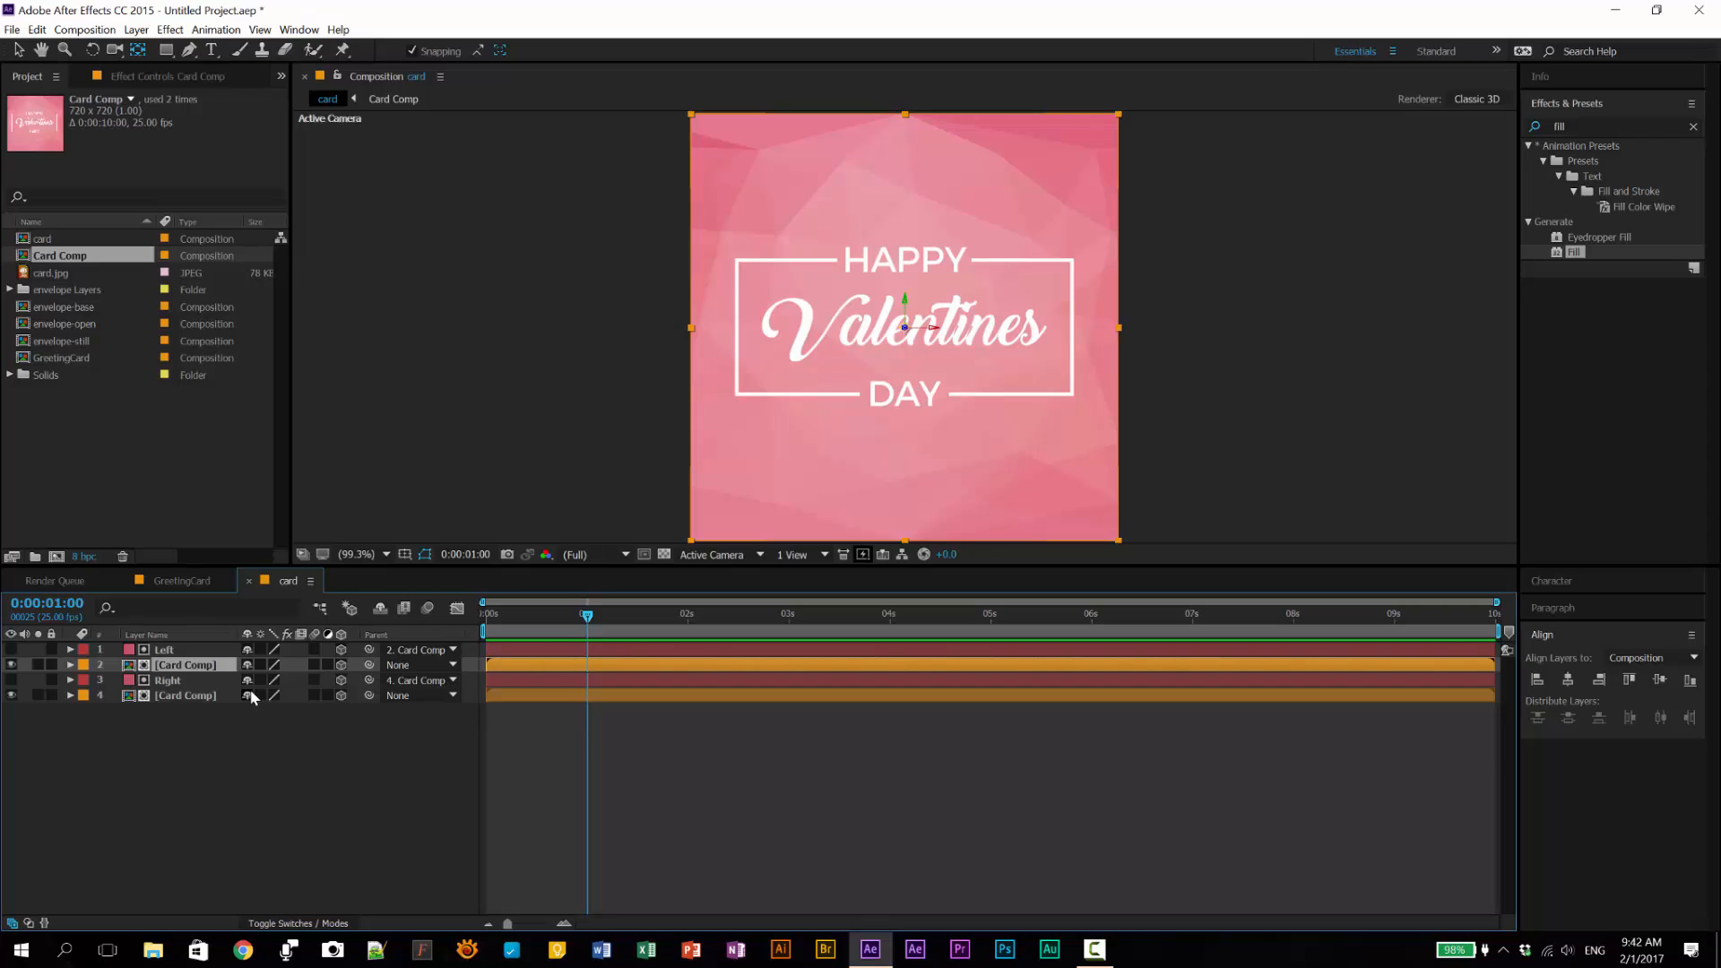
pyautogui.press('r')
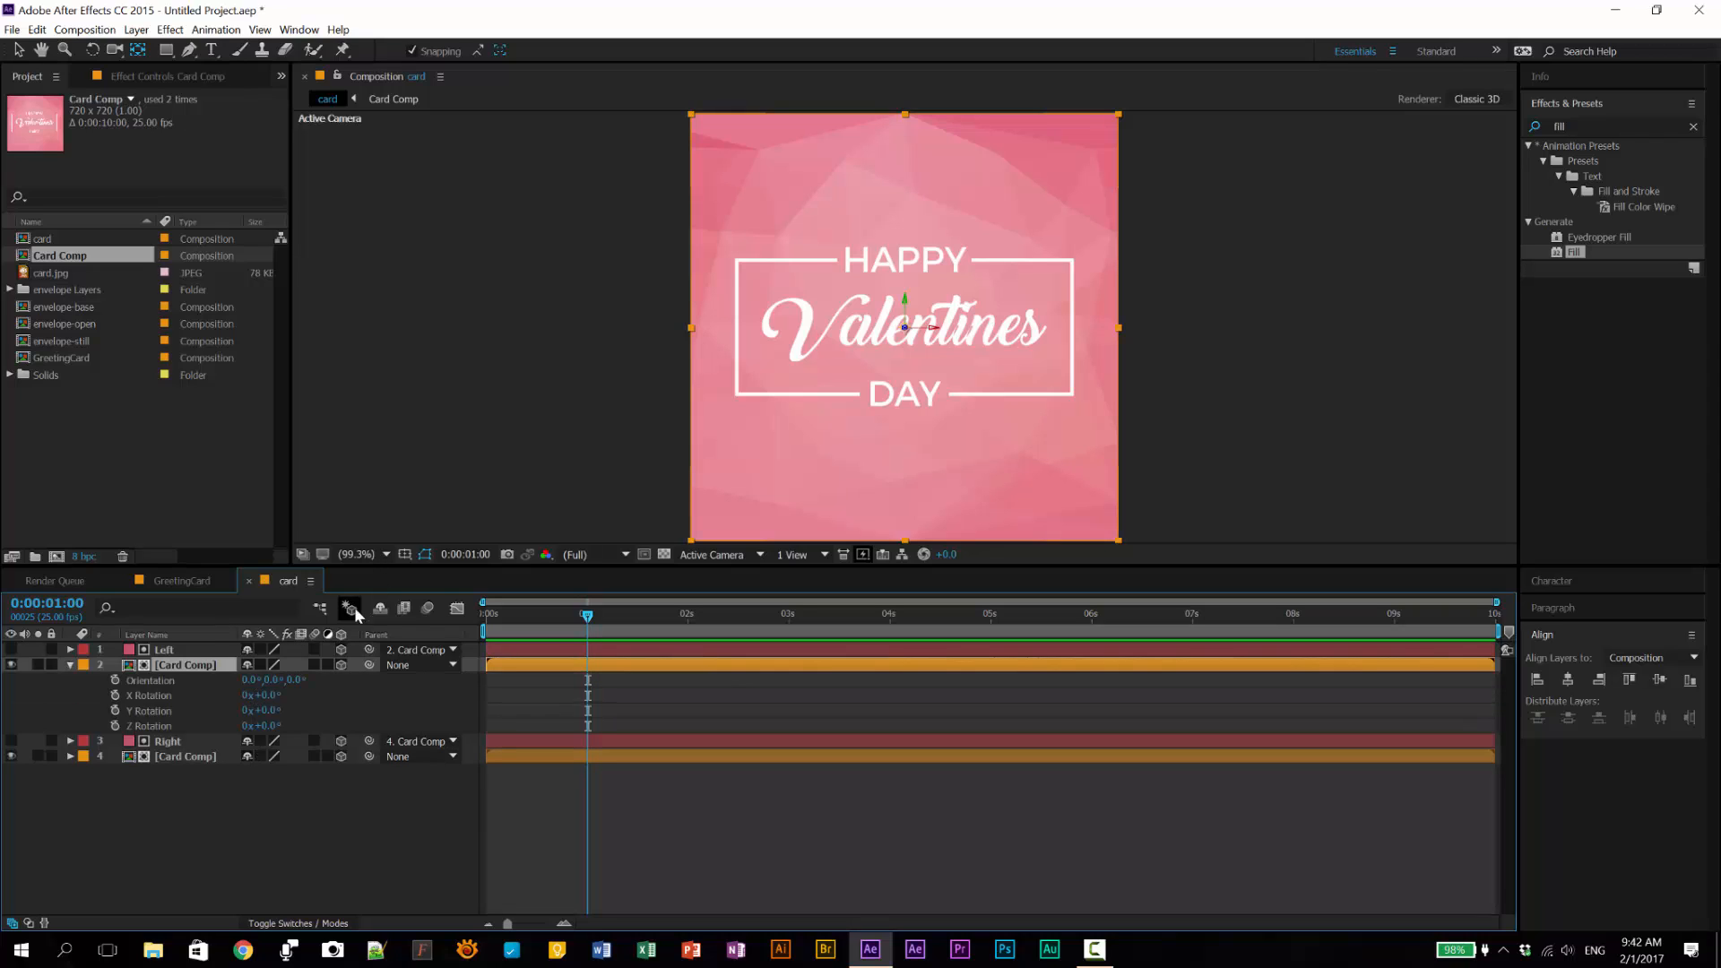
pyautogui.click(114, 710)
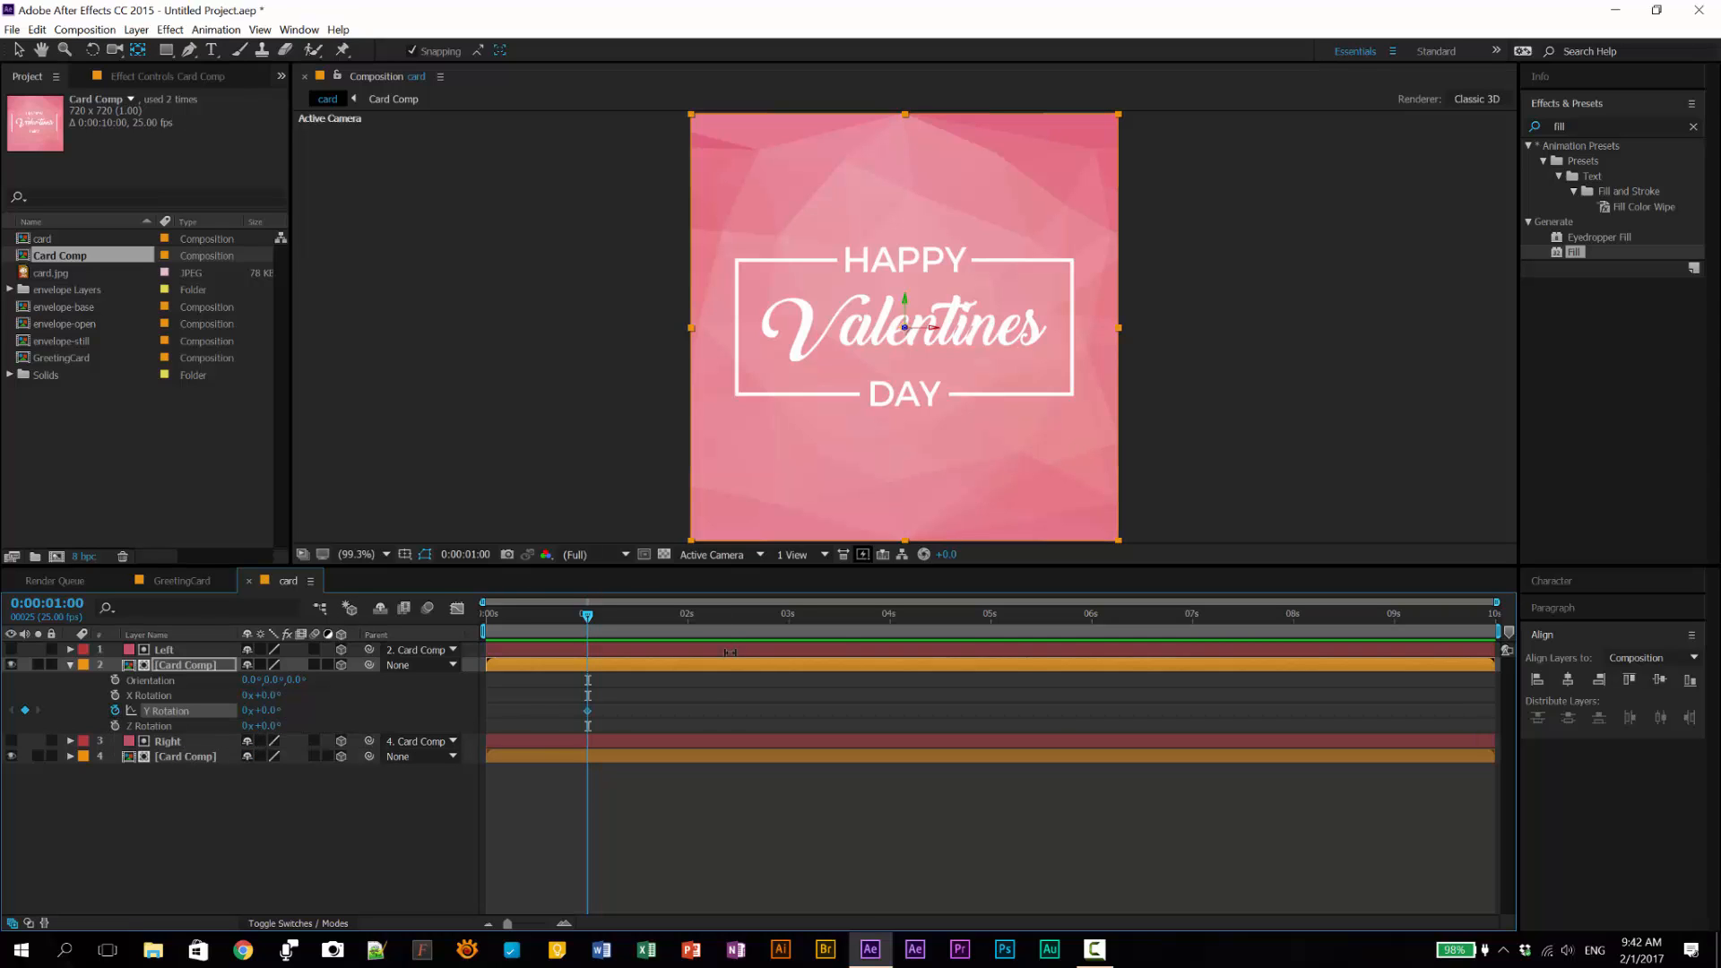
pyautogui.moveTo(592, 710); pyautogui.dragTo(688, 710)
pyautogui.click(25, 711)
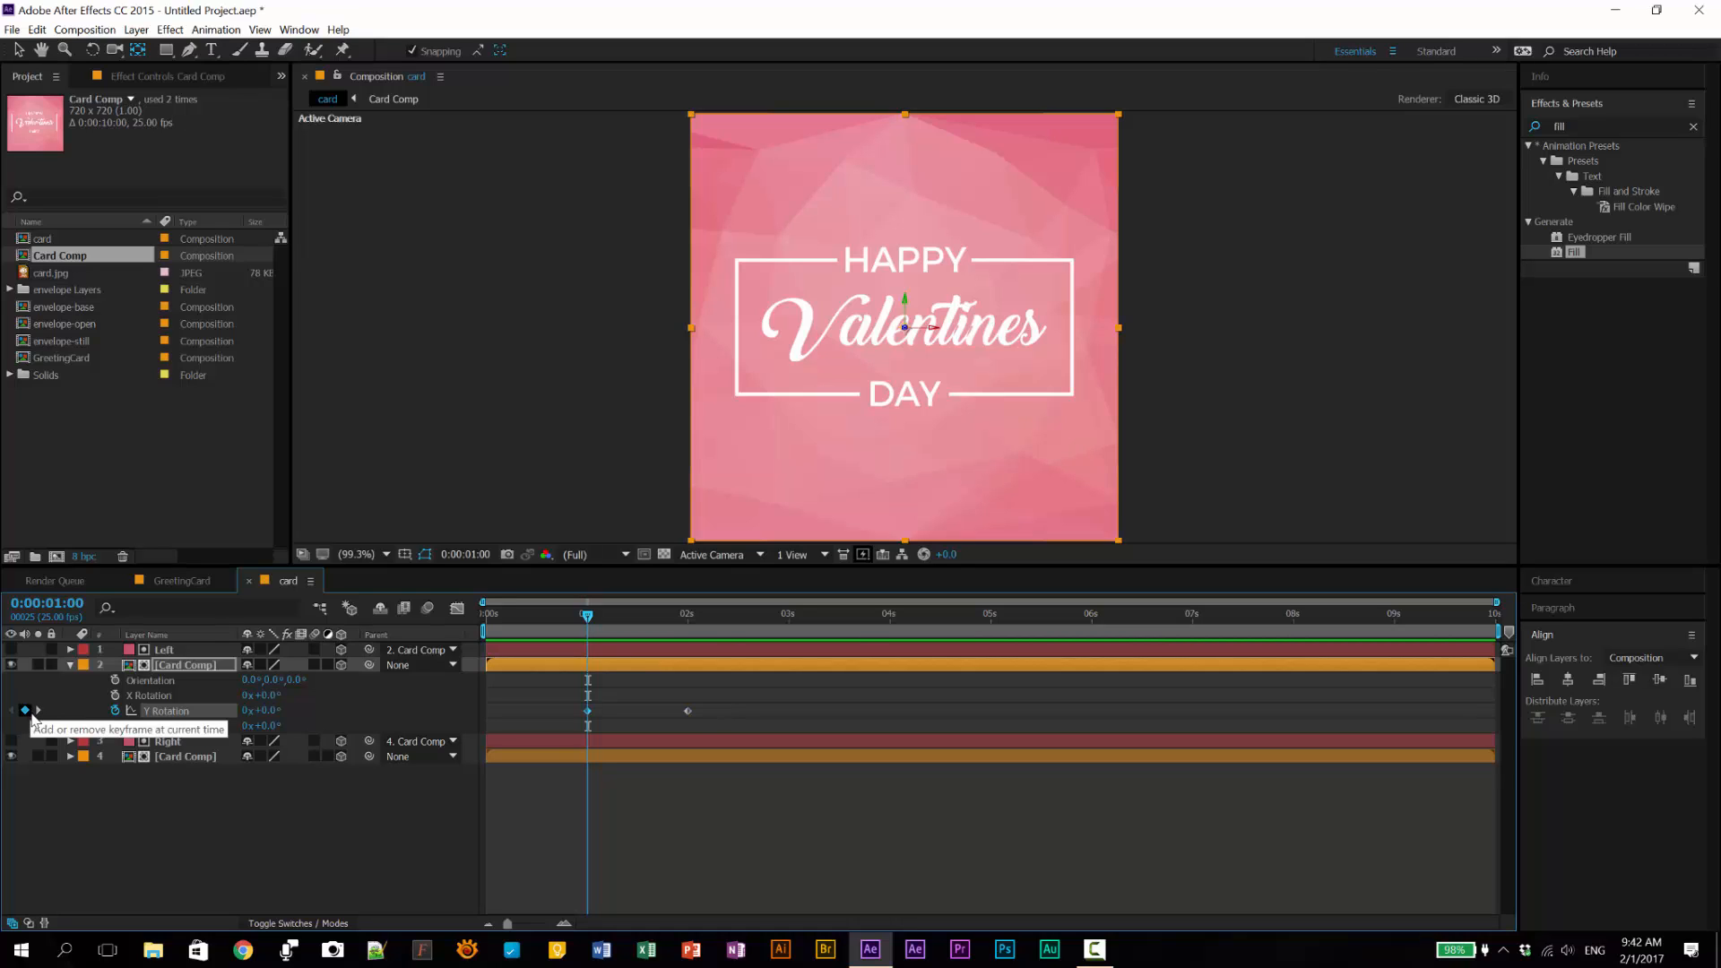
# Step: Set the upper Card Comp's Y Rotation keyframe at 1 second to -180°
pyautogui.moveTo(269, 711); pyautogui.dragTo(130, 735)
pyautogui.click(269, 710)
pyautogui.write('-18')
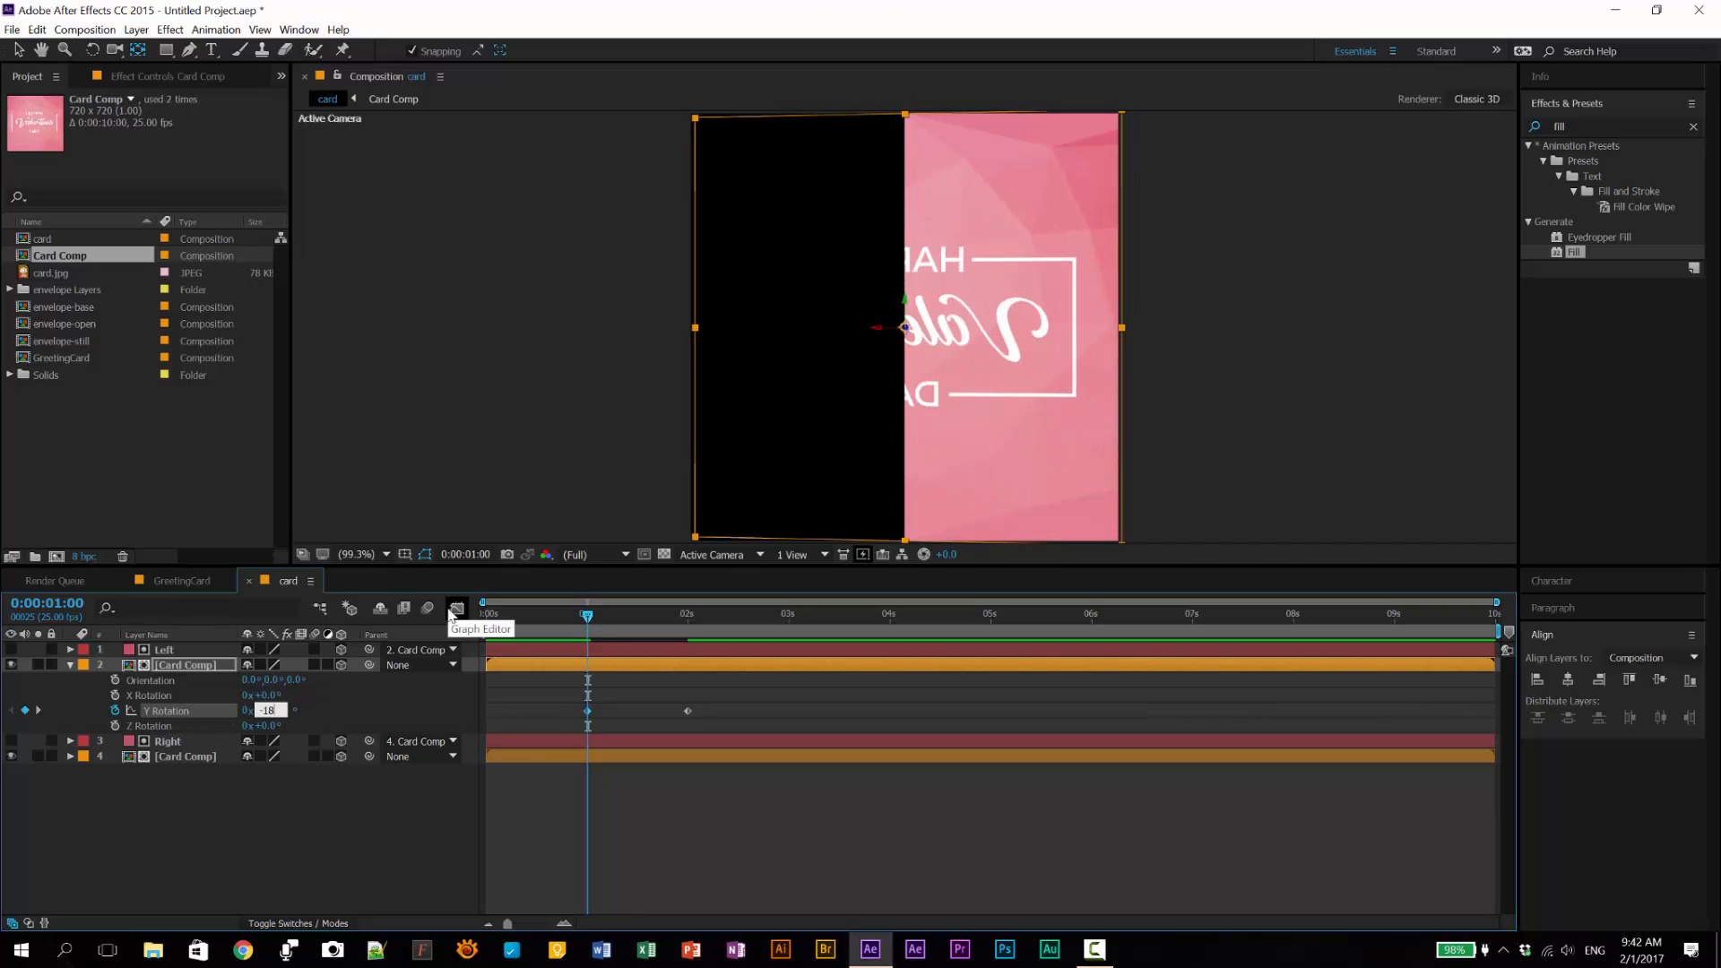
pyautogui.write('0')
pyautogui.press('Return')
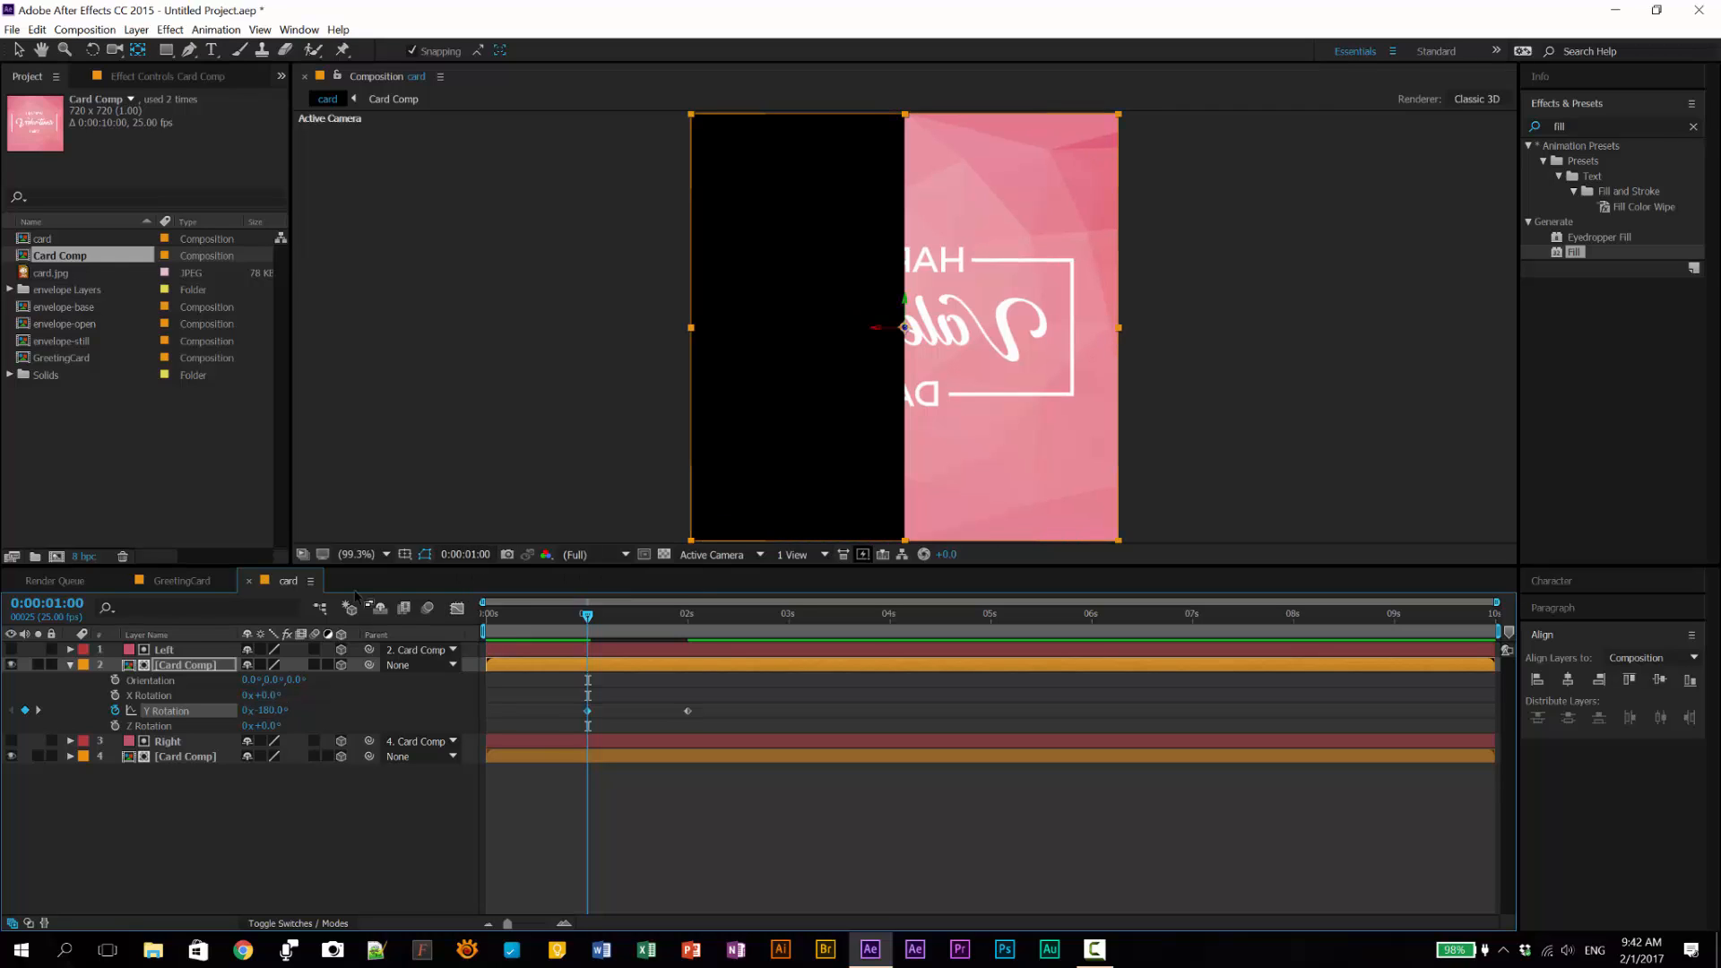
# Step: Set the upper Card Comp's Y Rotation at 1 second to -179°, check the fold, and collapse the layer's properties
pyautogui.click(268, 710)
pyautogui.write('-179')
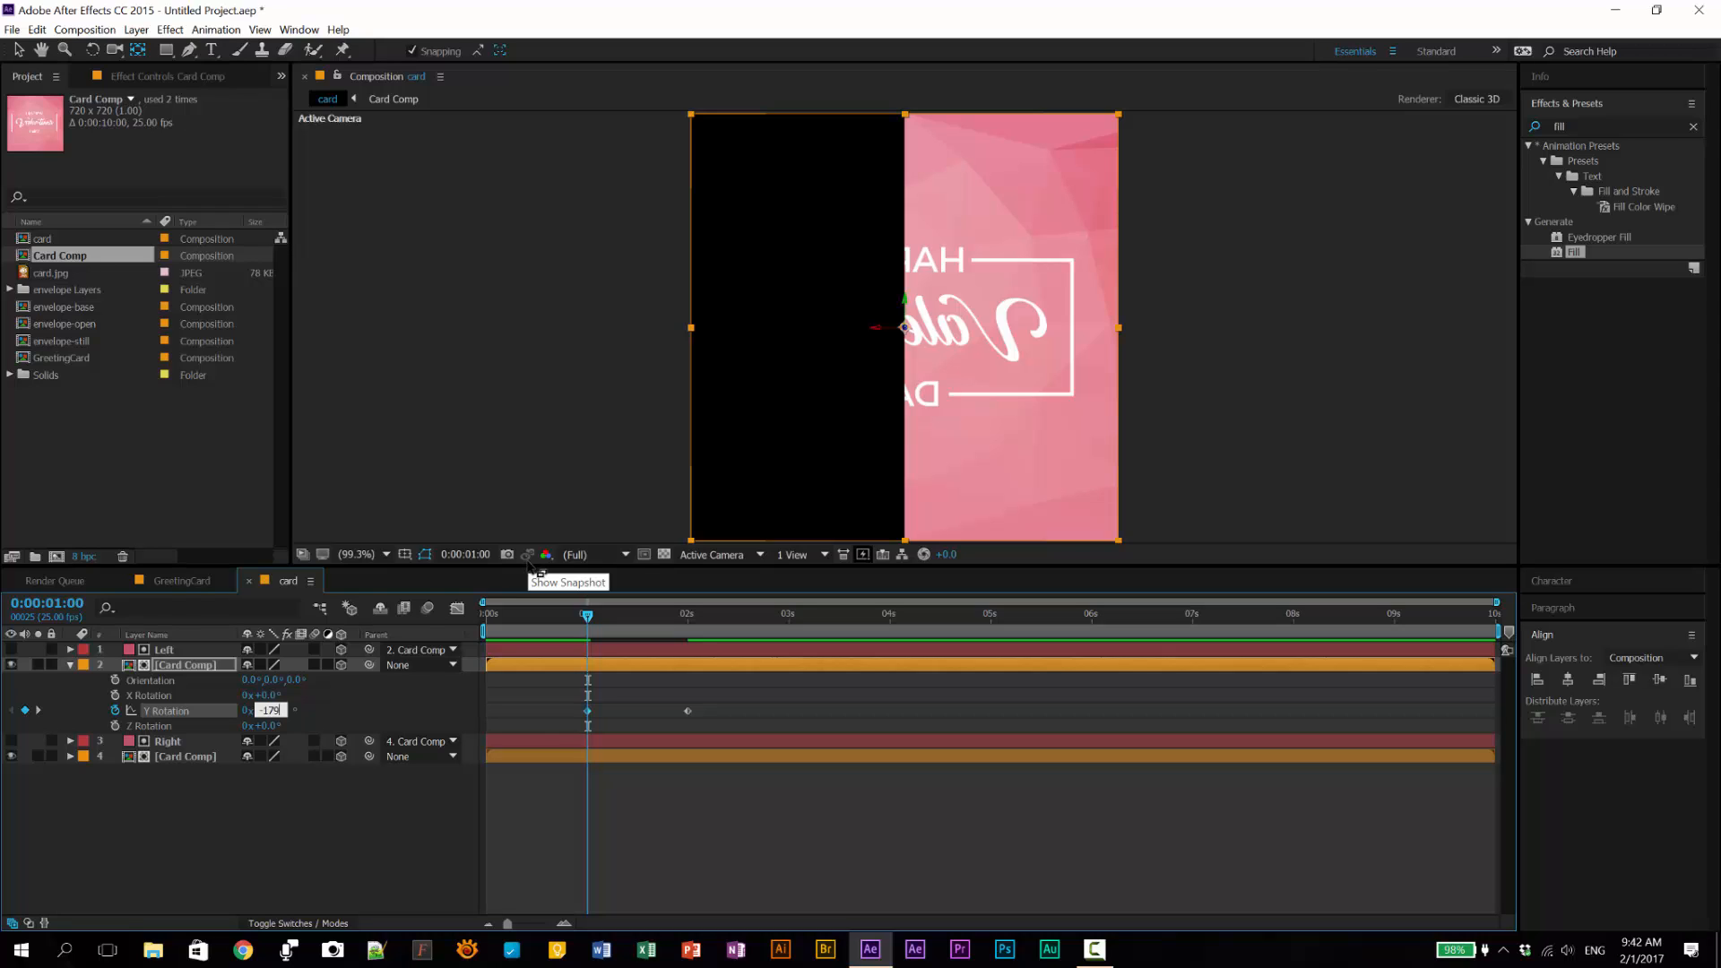
pyautogui.press('Return')
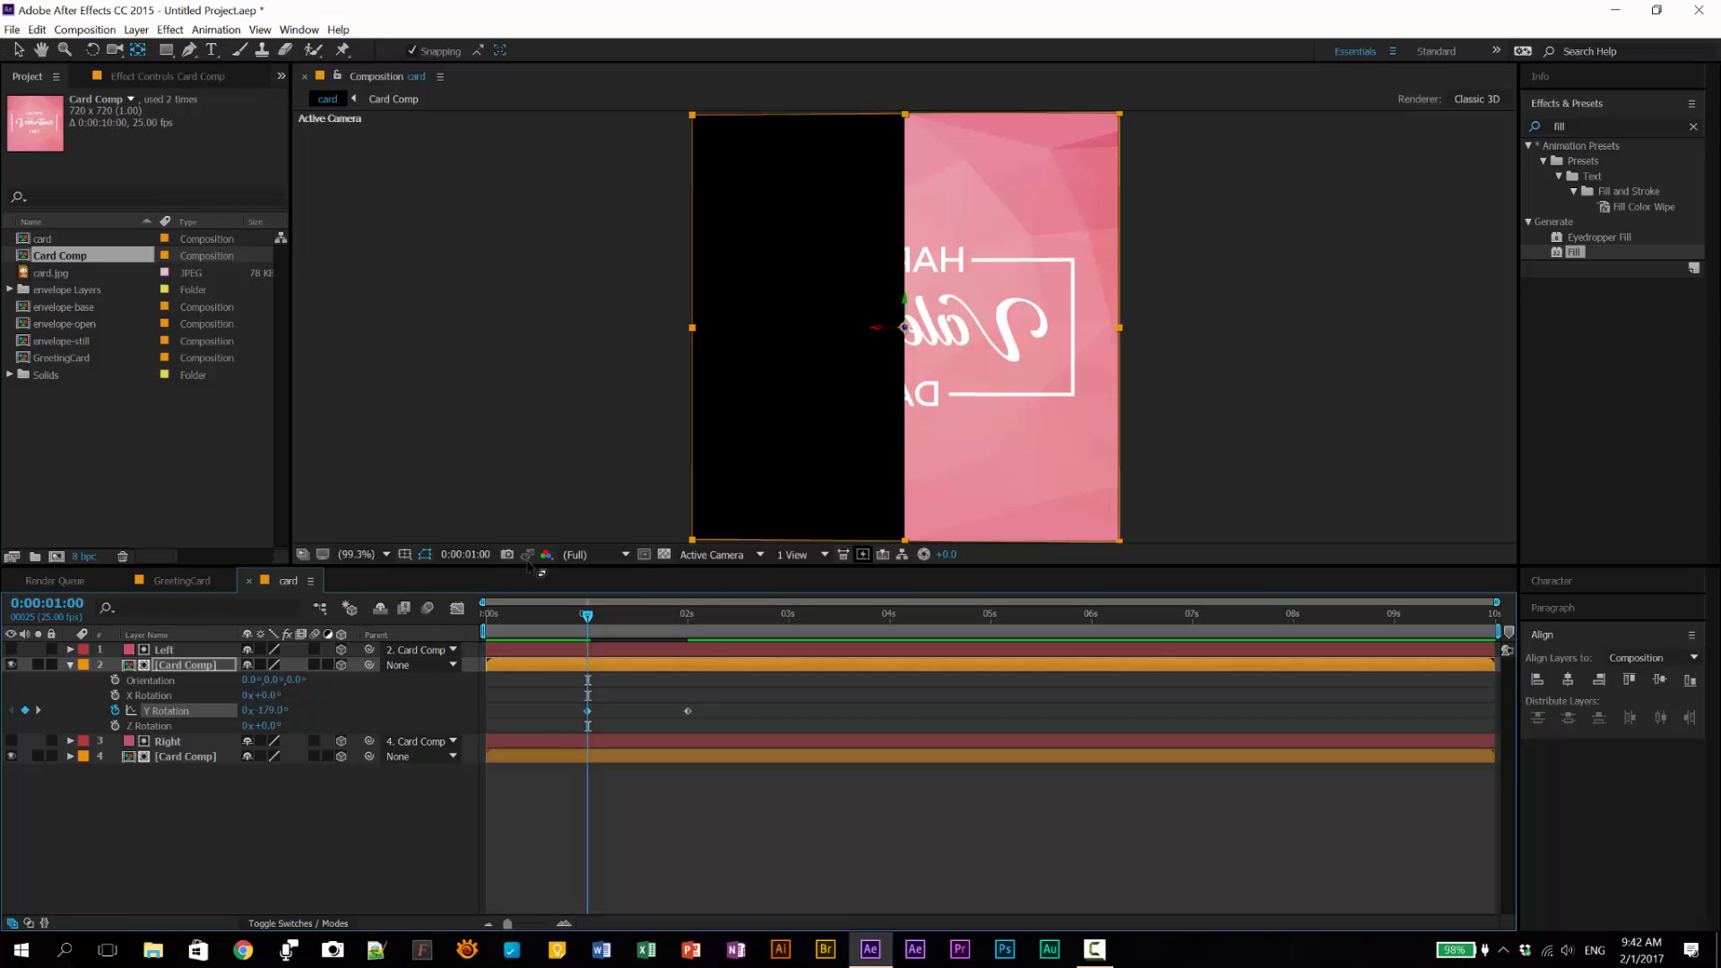
pyautogui.moveTo(589, 613)
pyautogui.mouseDown()
pyautogui.moveTo(541, 615)
pyautogui.moveTo(744, 622)
pyautogui.moveTo(574, 661)
pyautogui.moveTo(708, 648)
pyautogui.moveTo(648, 627)
pyautogui.moveTo(575, 638)
pyautogui.mouseUp()
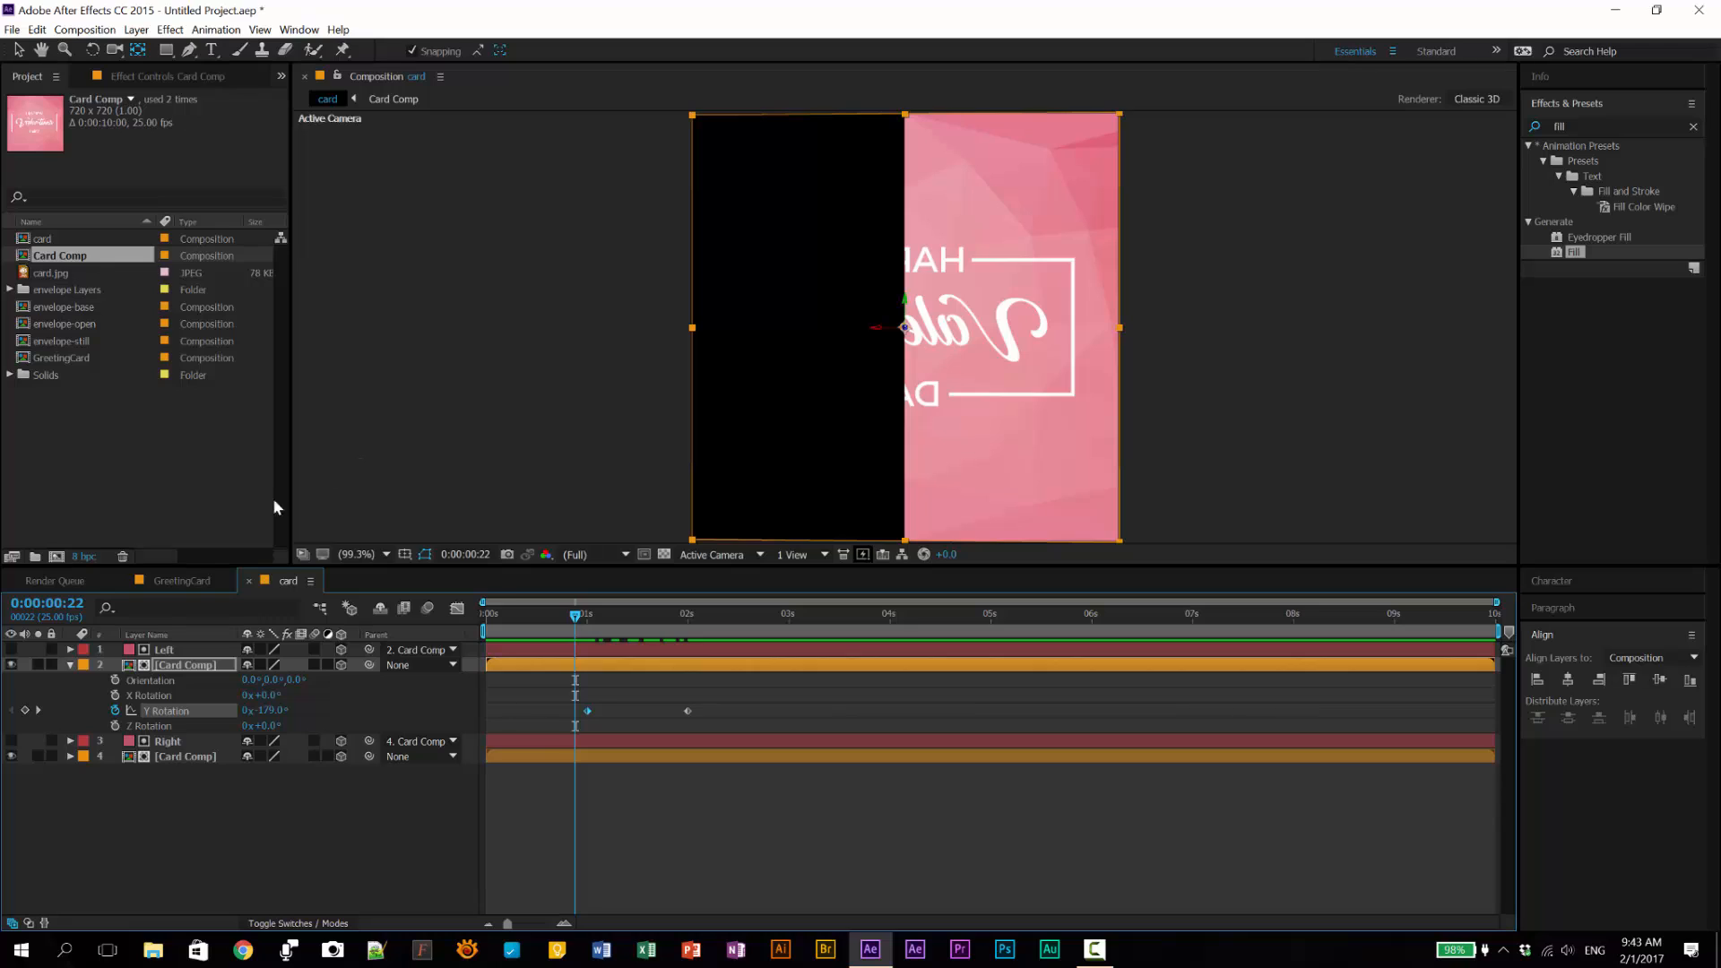
pyautogui.click(70, 666)
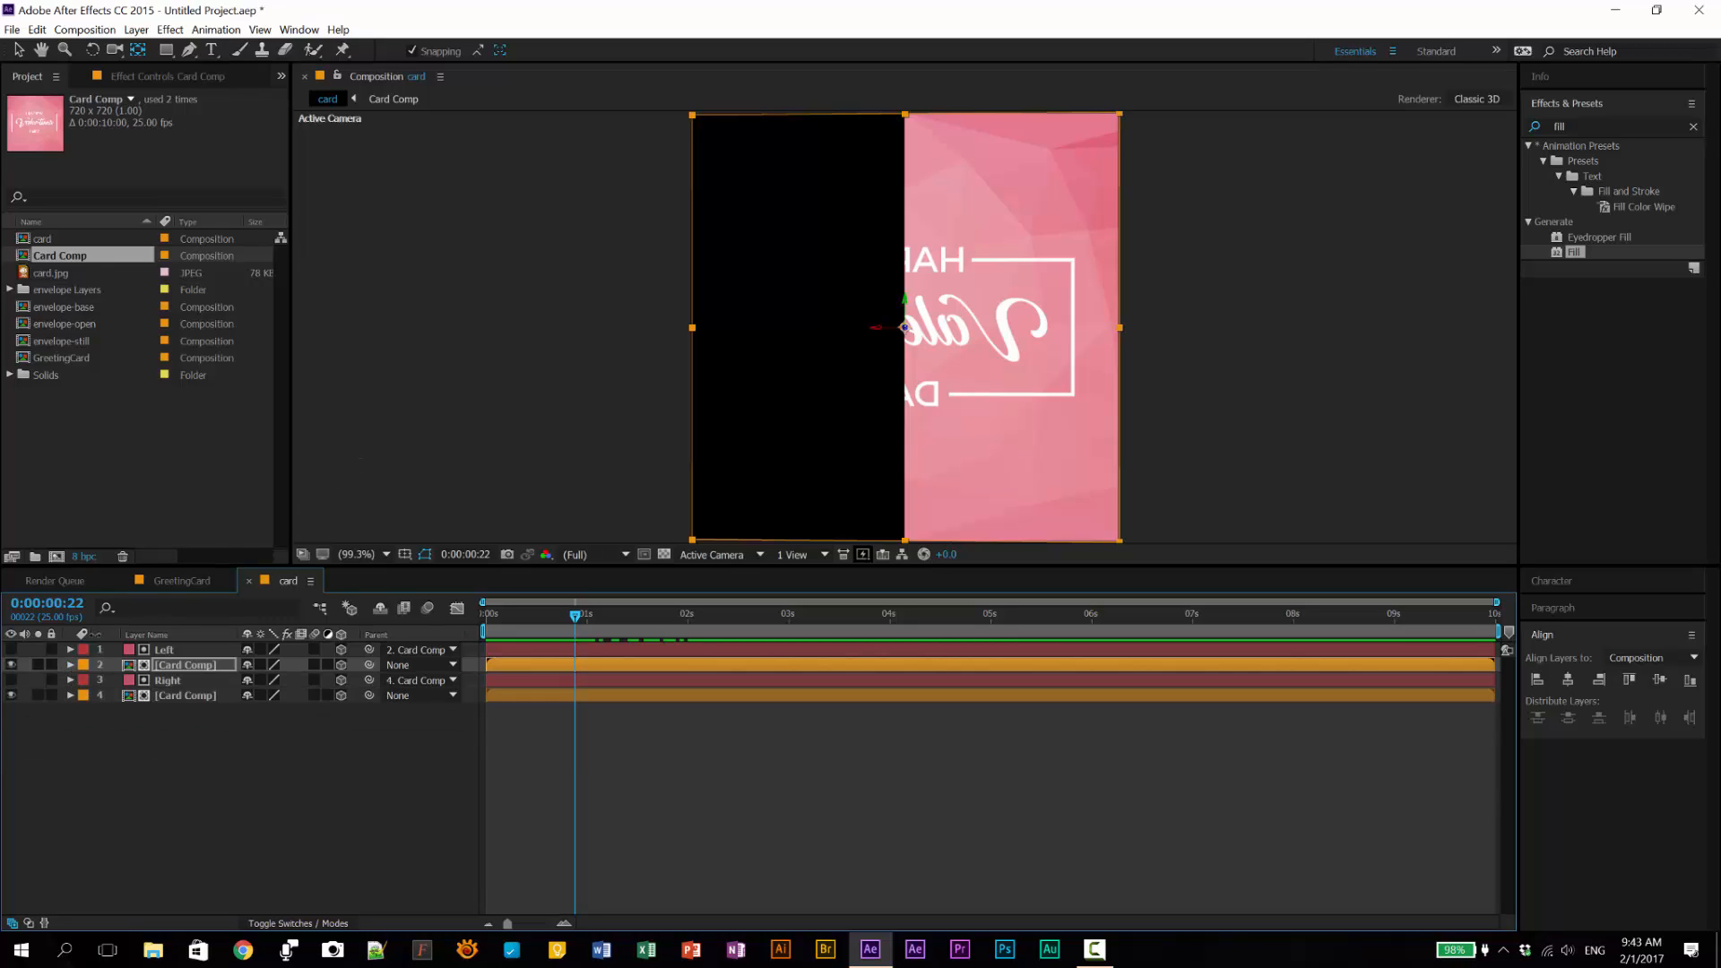
# Step: Duplicate the Left solid and make the copy visible as the back of the folded card half
pyautogui.click(170, 649)
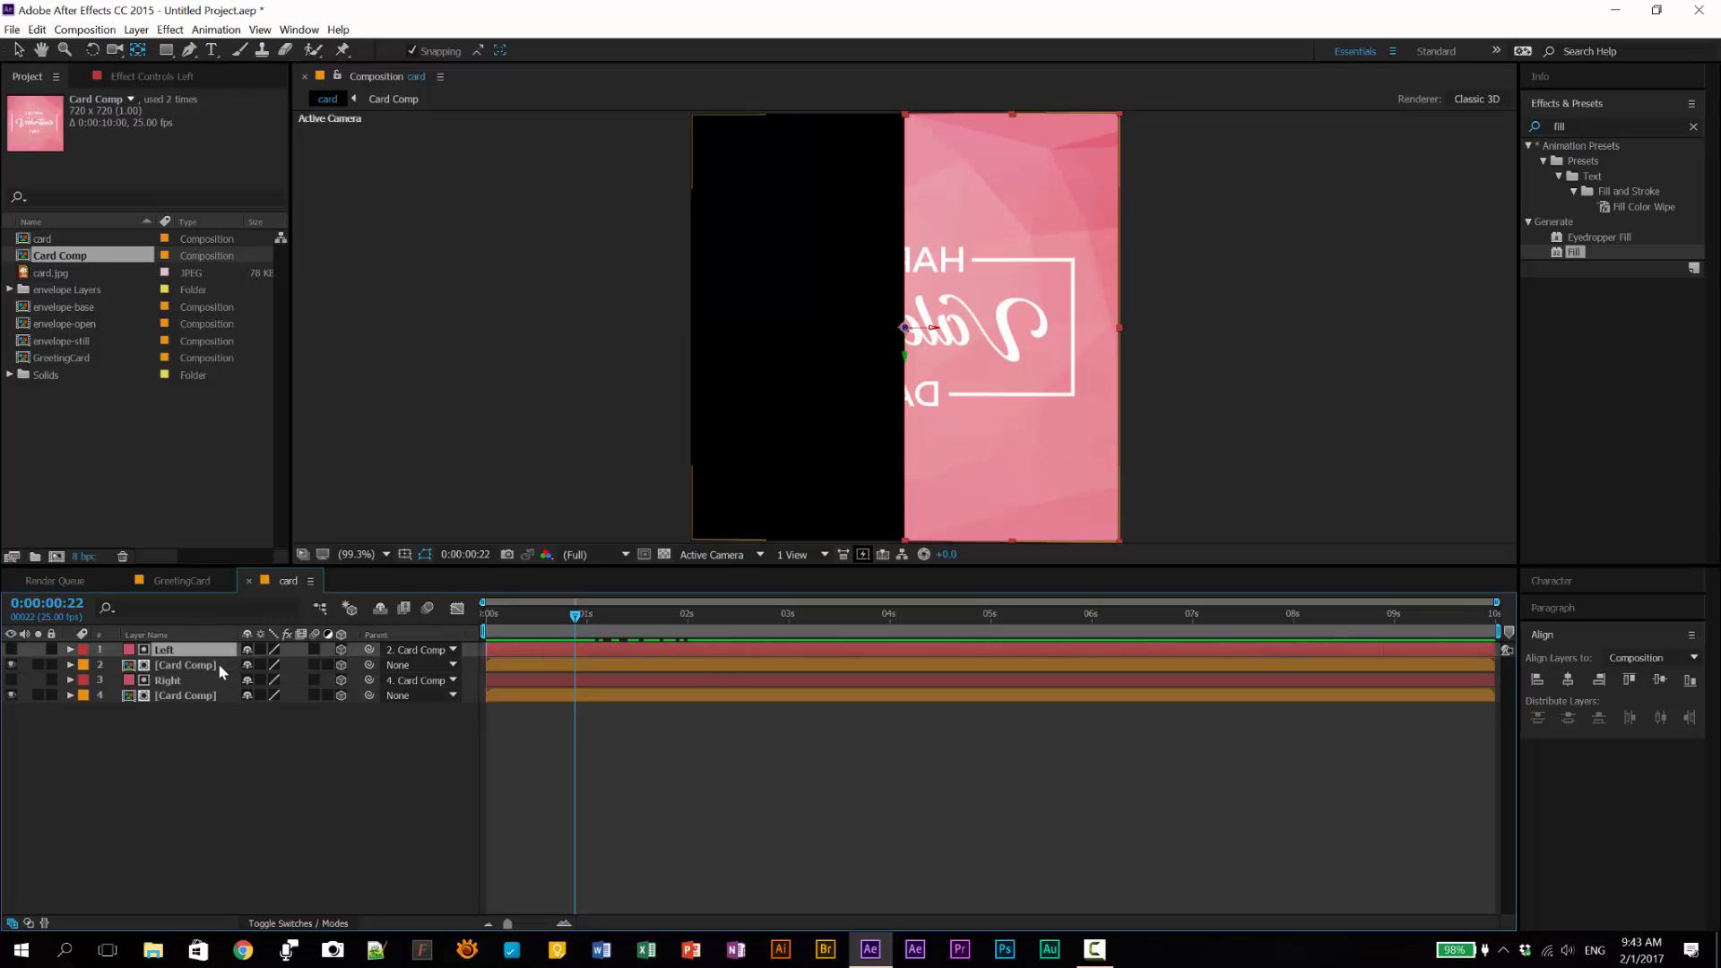
pyautogui.hotkey('ctrl', 'd')
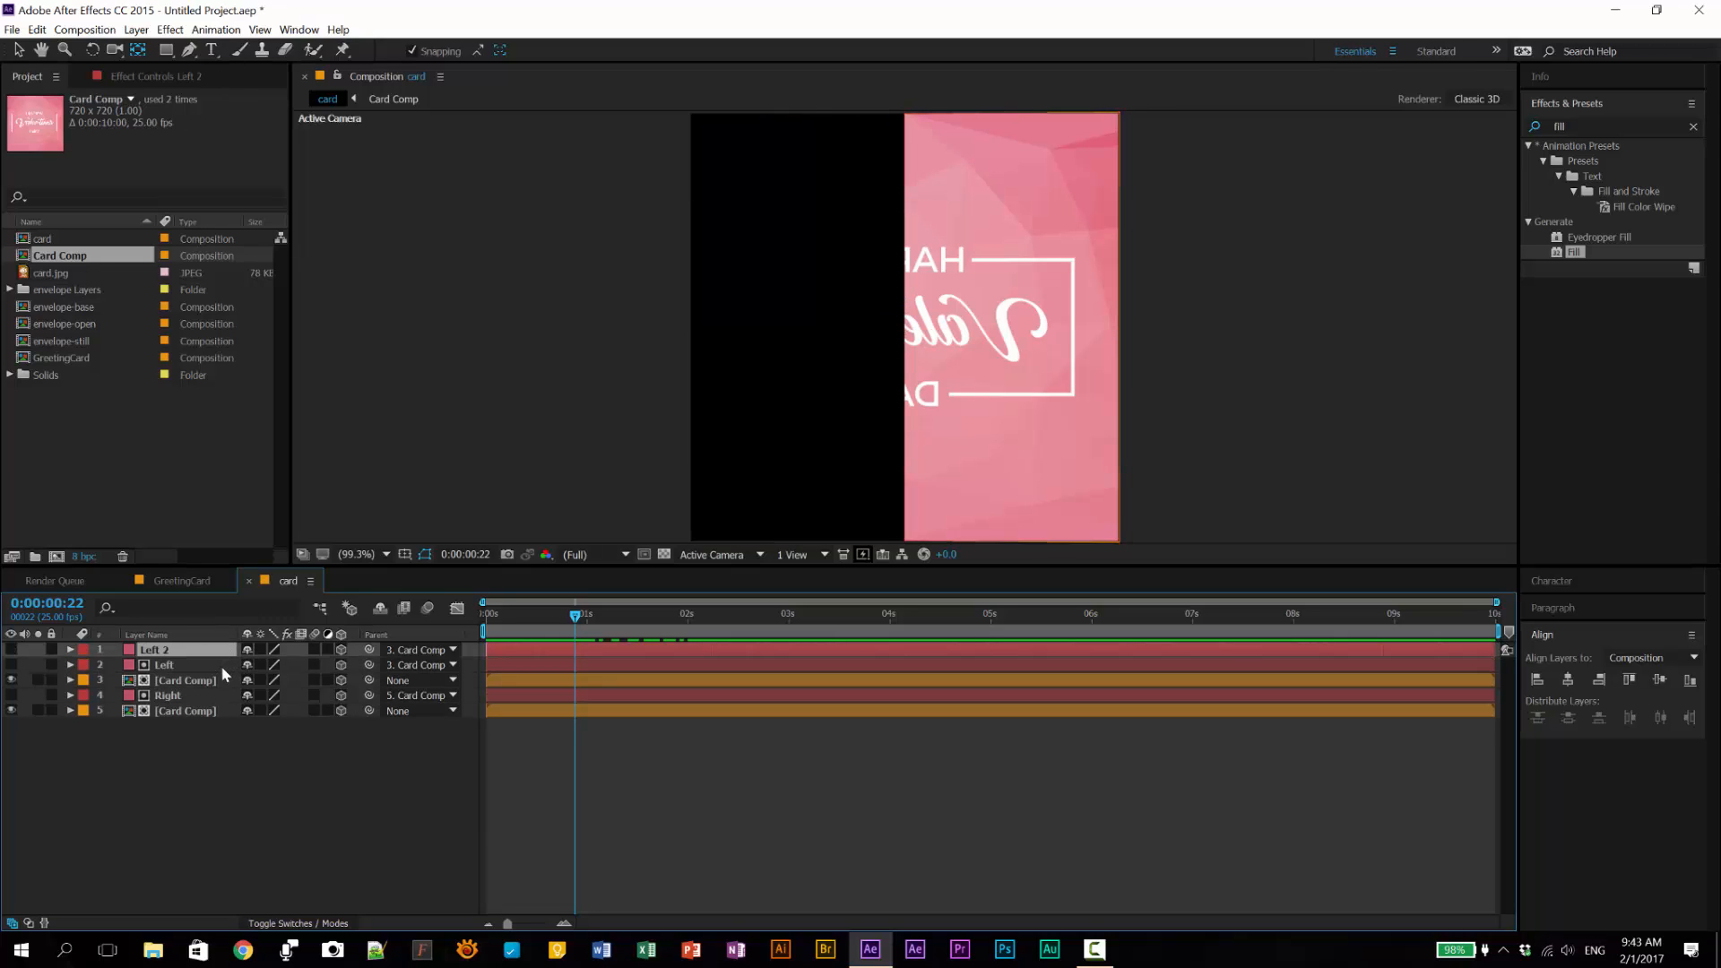
pyautogui.click(11, 649)
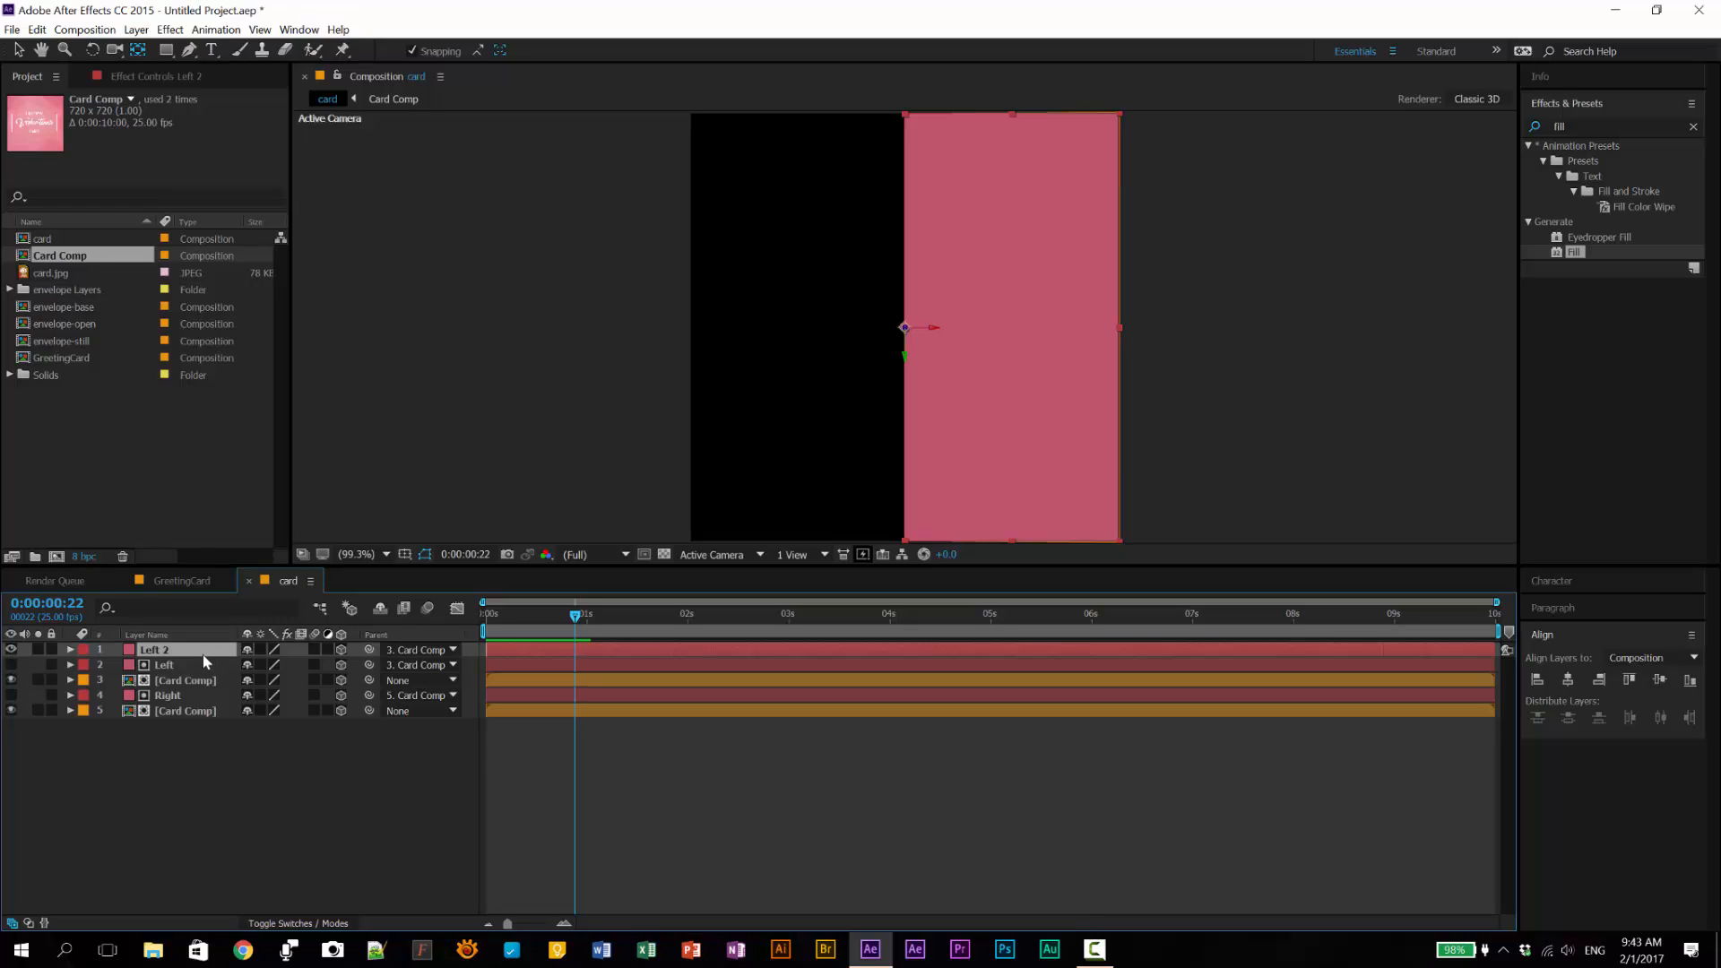
# Step: Set the duplicated Left solid's Z Position to 1 and scrub through the card opening to check it
pyautogui.press('p')
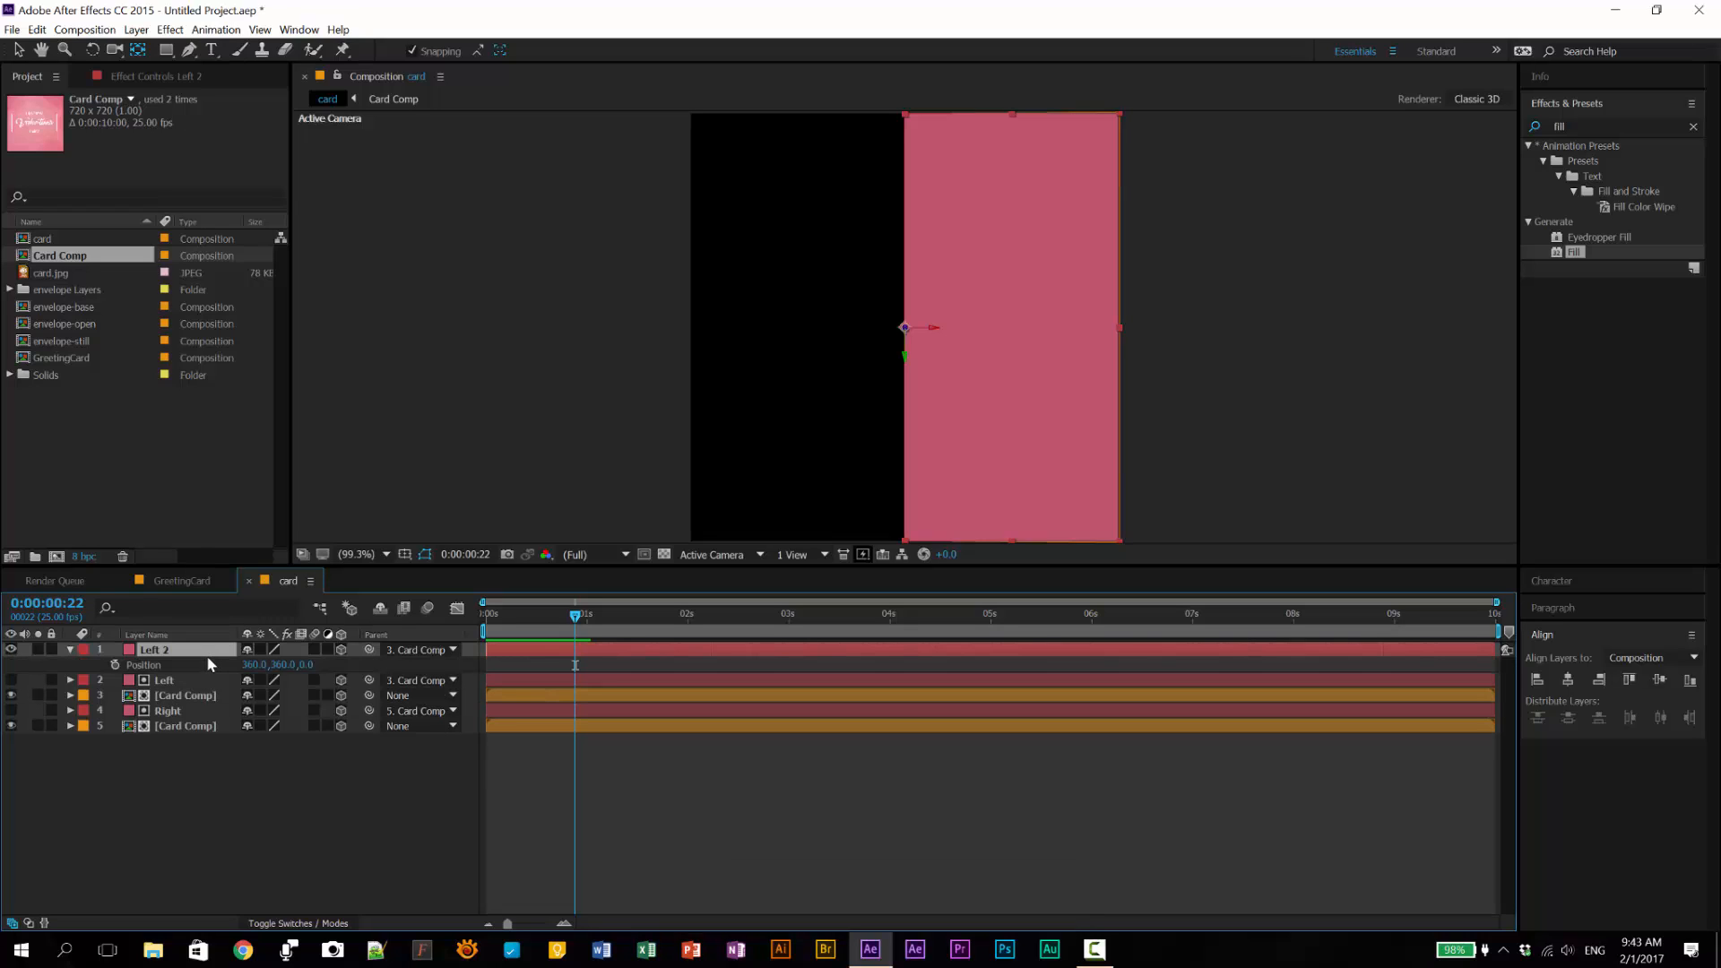
pyautogui.click(323, 663)
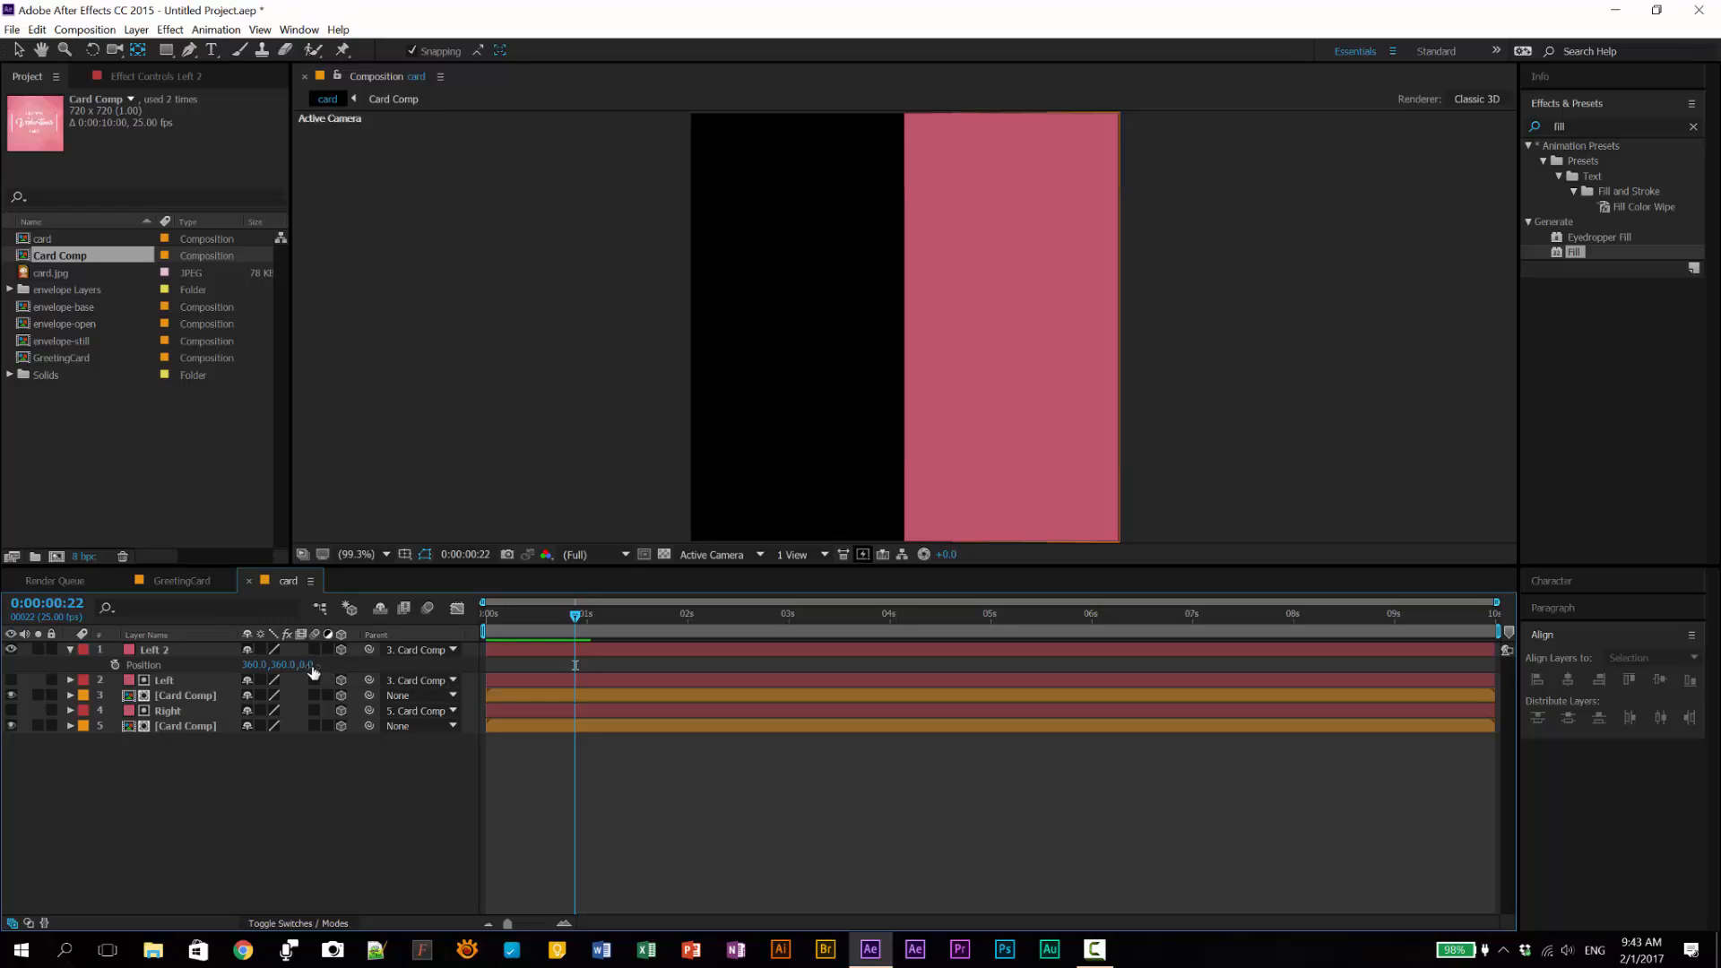
pyautogui.click(310, 665)
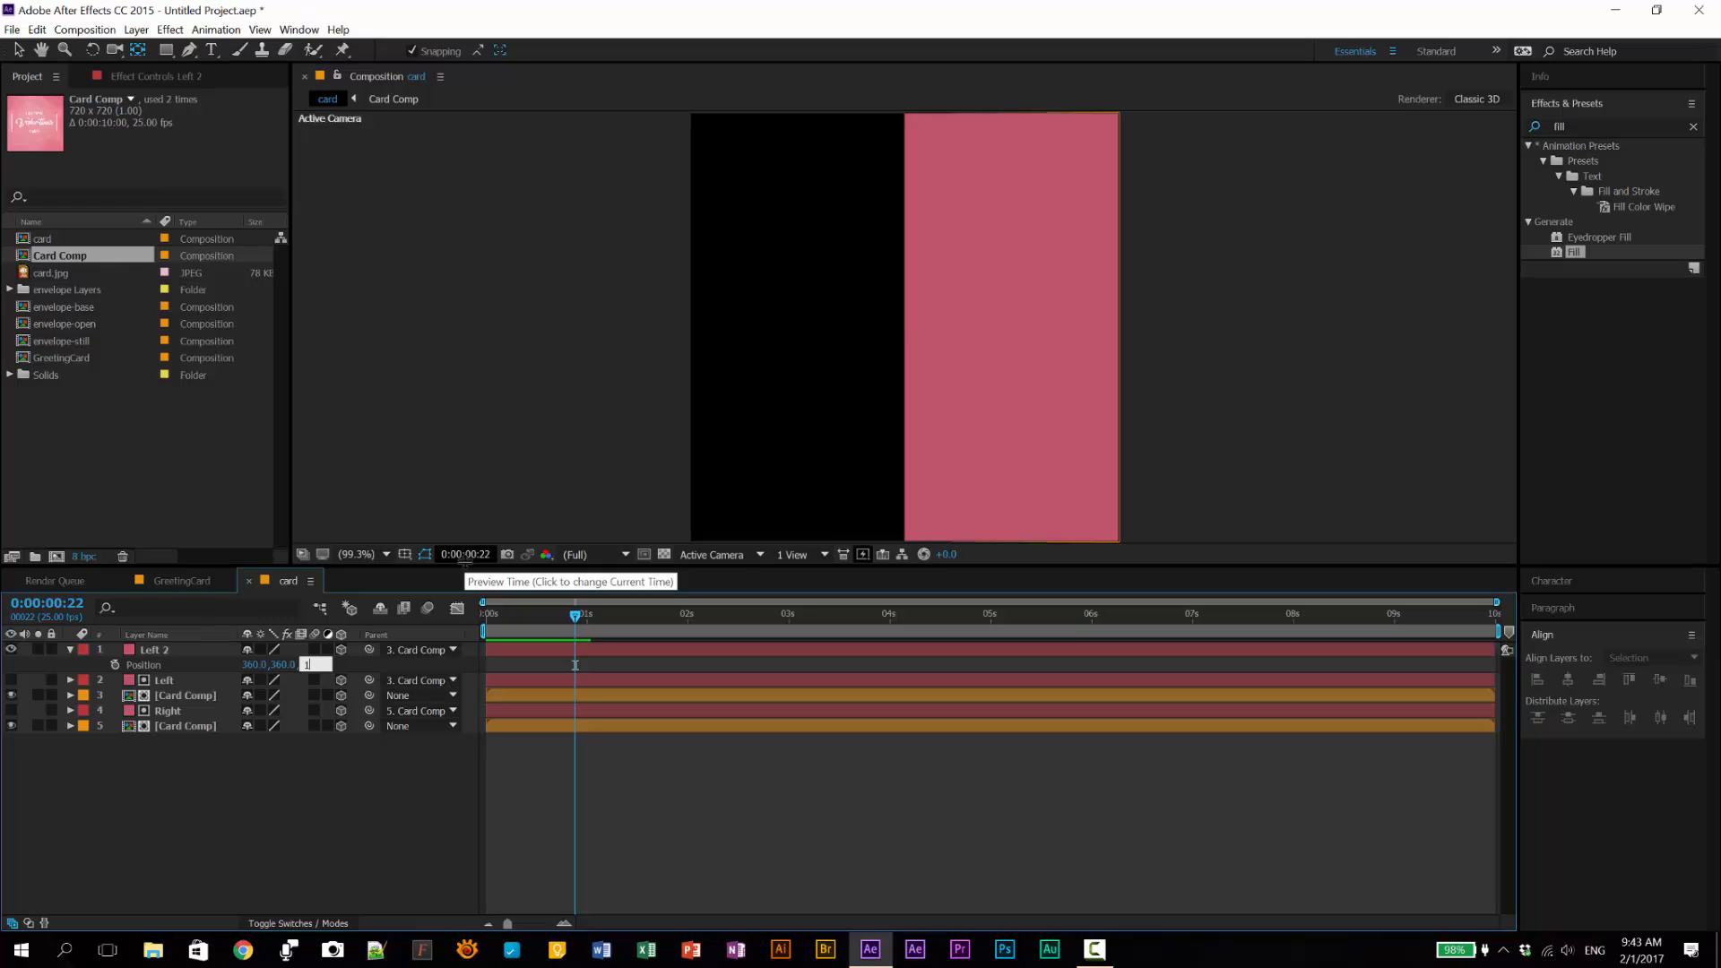
pyautogui.write('1')
pyautogui.press('Return')
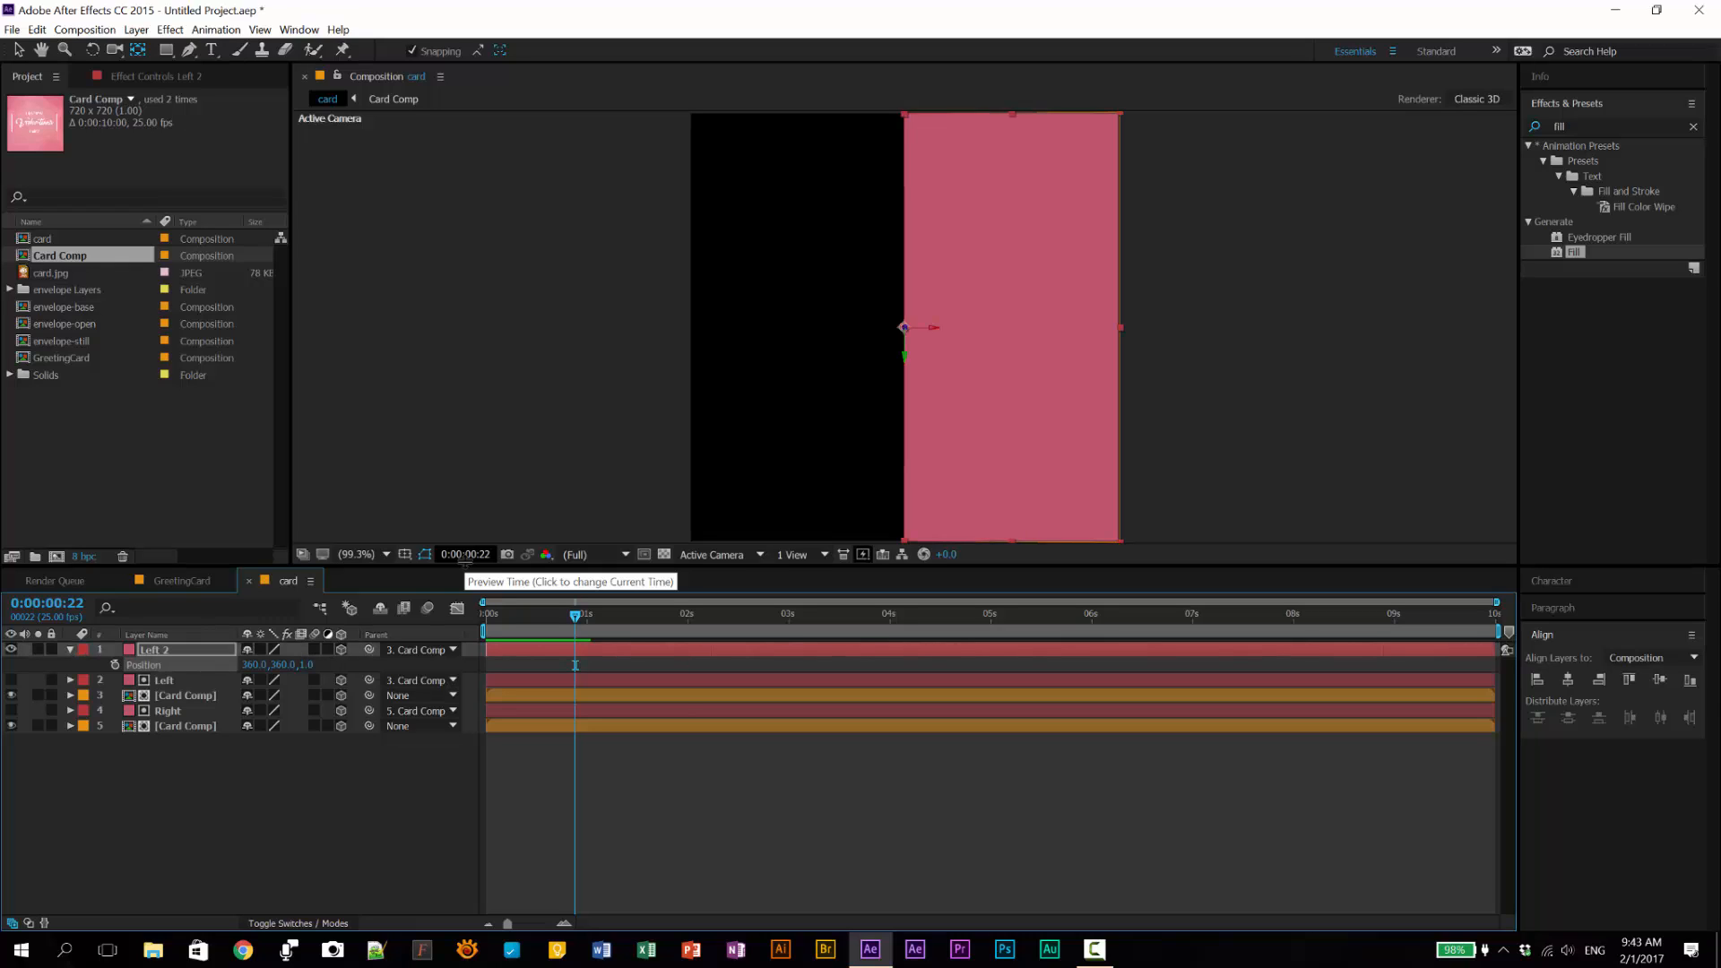
pyautogui.click(71, 651)
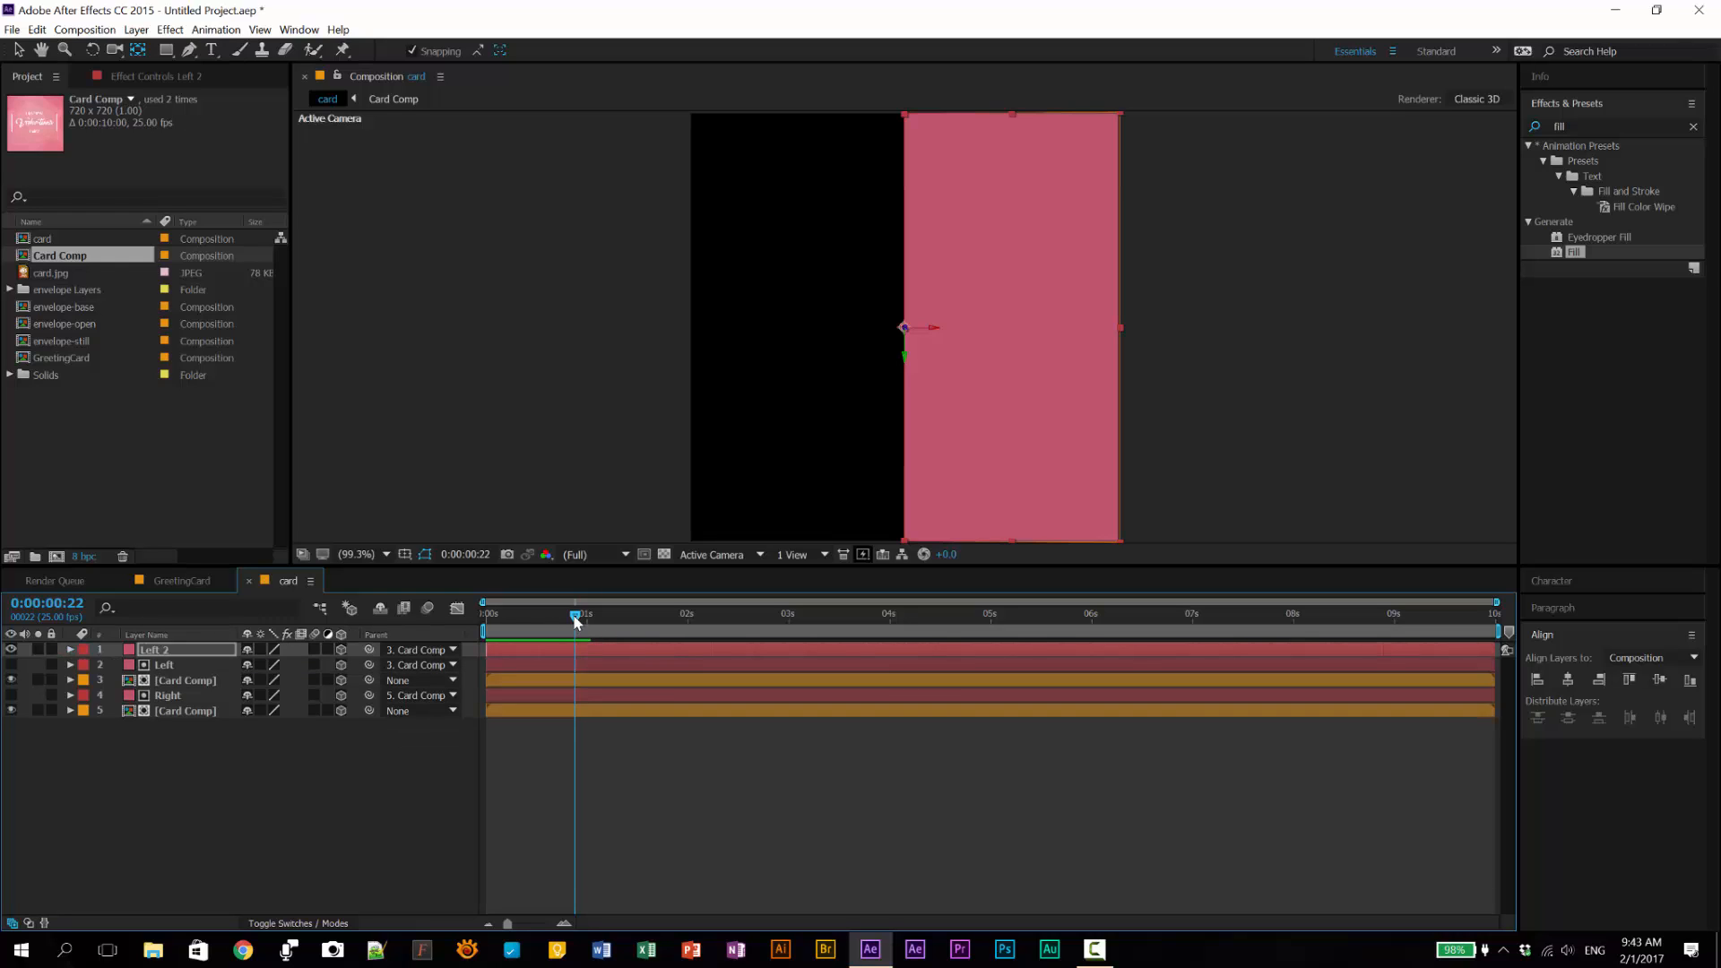
pyautogui.moveTo(576, 621); pyautogui.dragTo(734, 632)
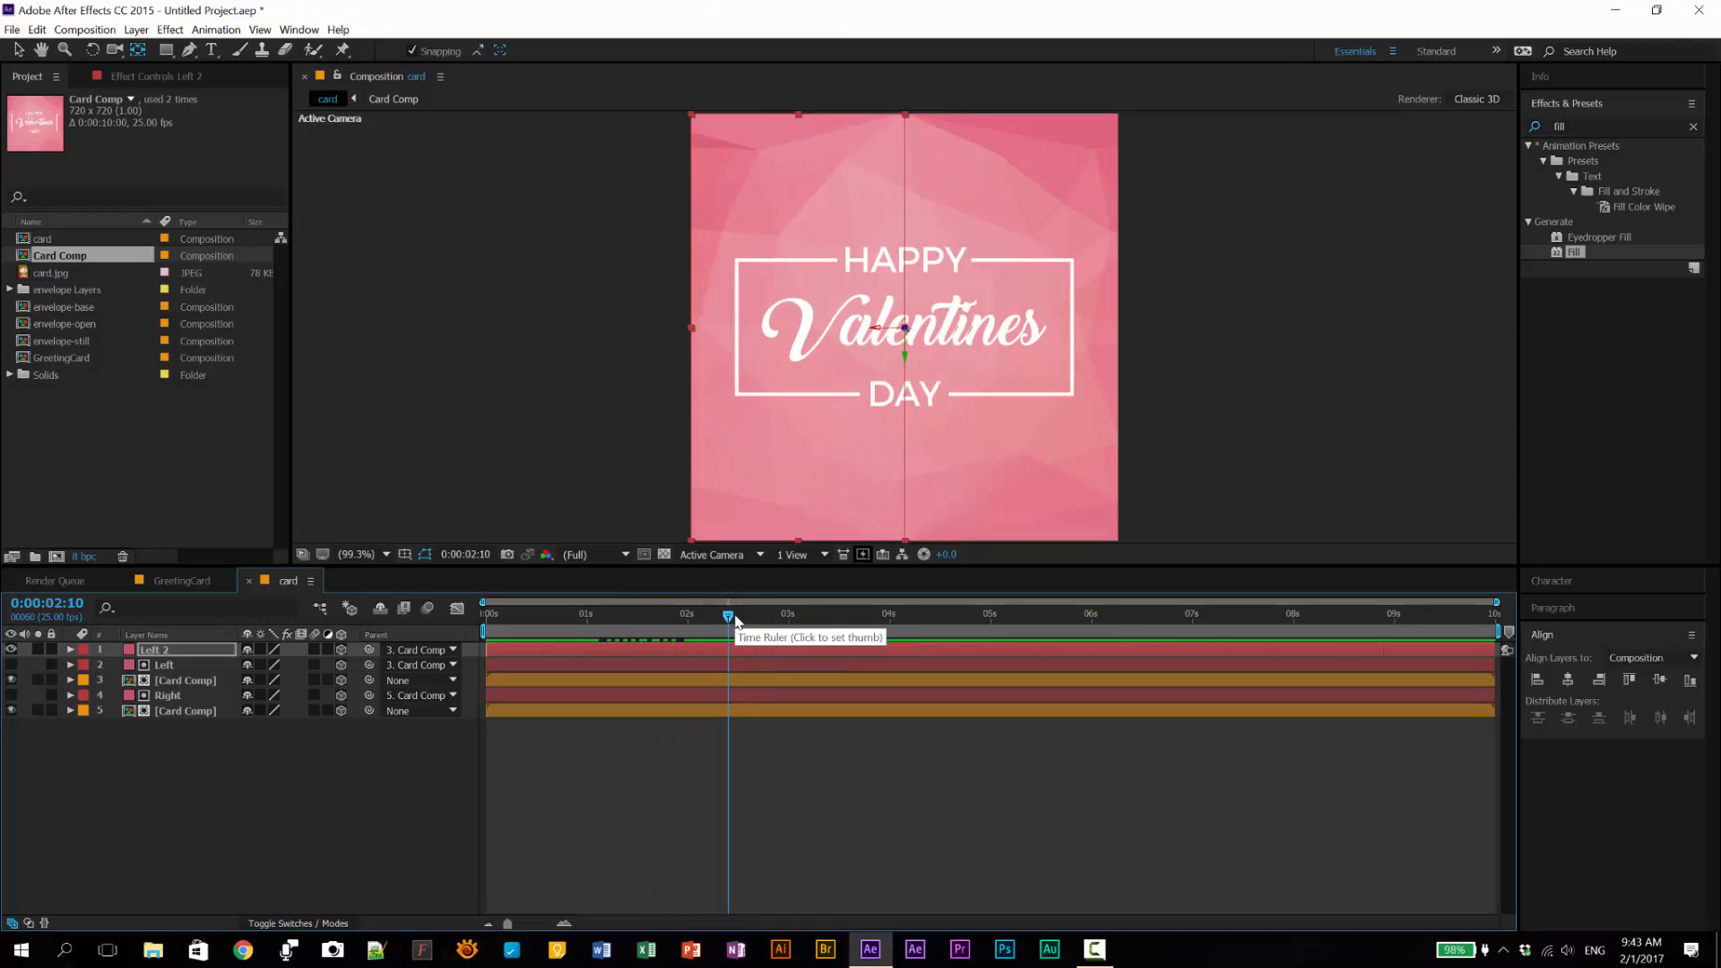
pyautogui.moveTo(667, 625); pyautogui.dragTo(571, 625)
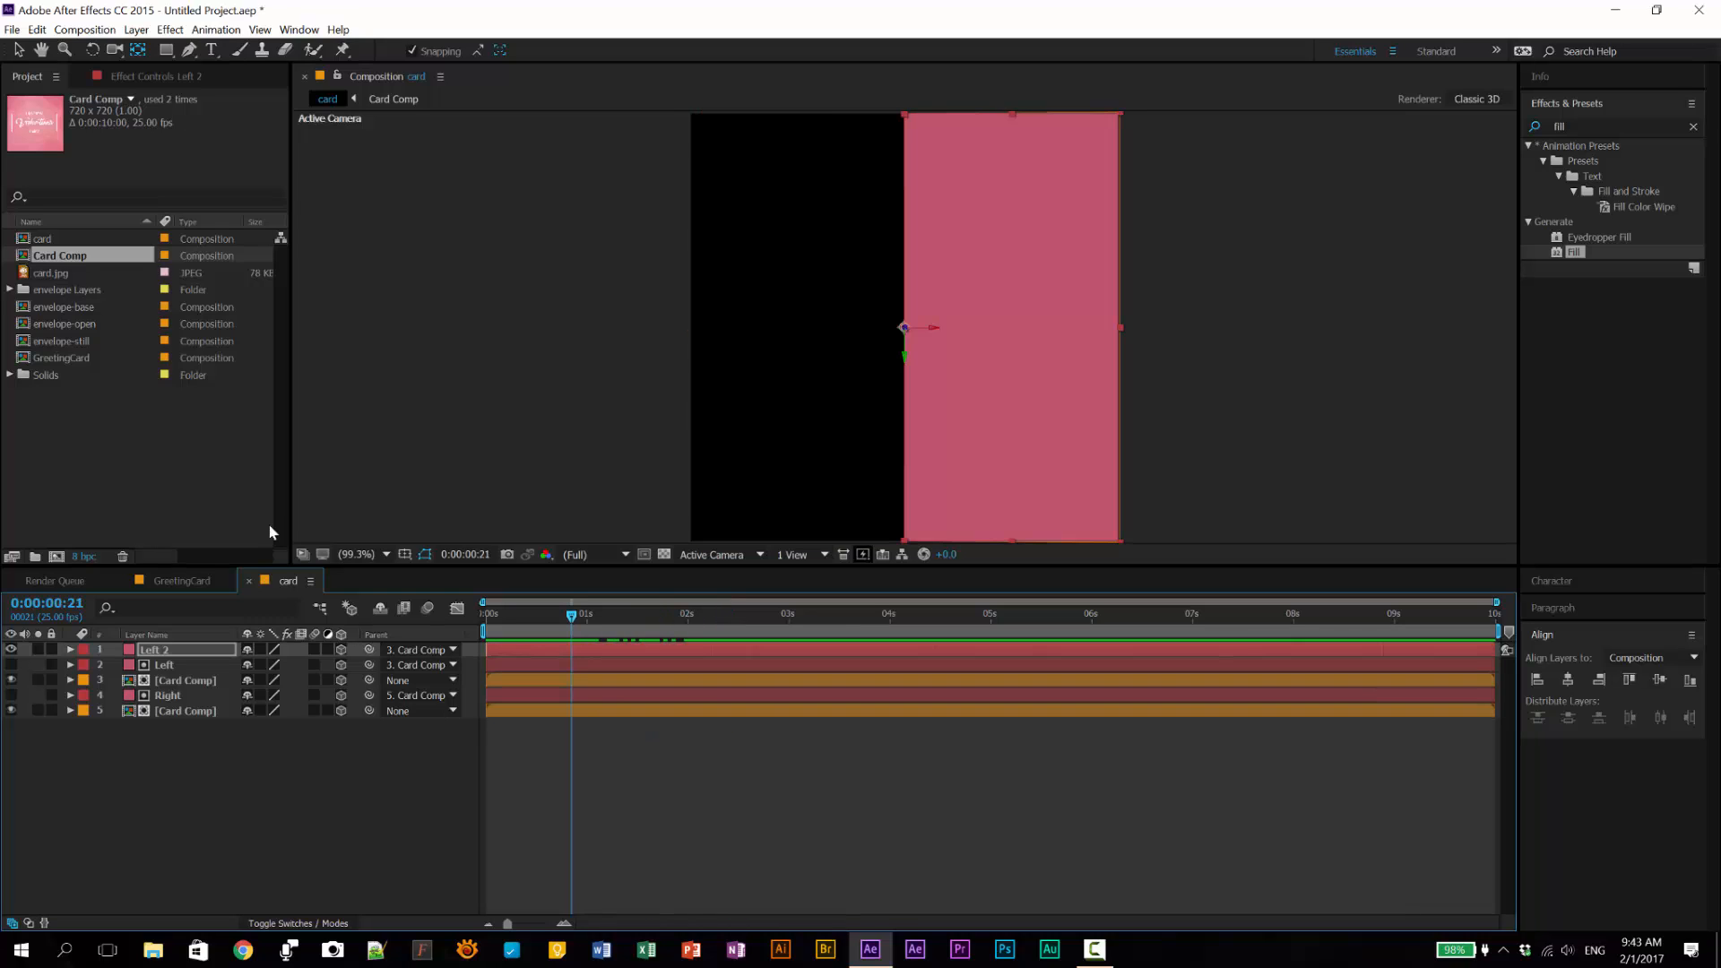
# Step: Apply Easy Ease to both Y Rotation keyframes of the upper Card Comp
pyautogui.click(208, 681)
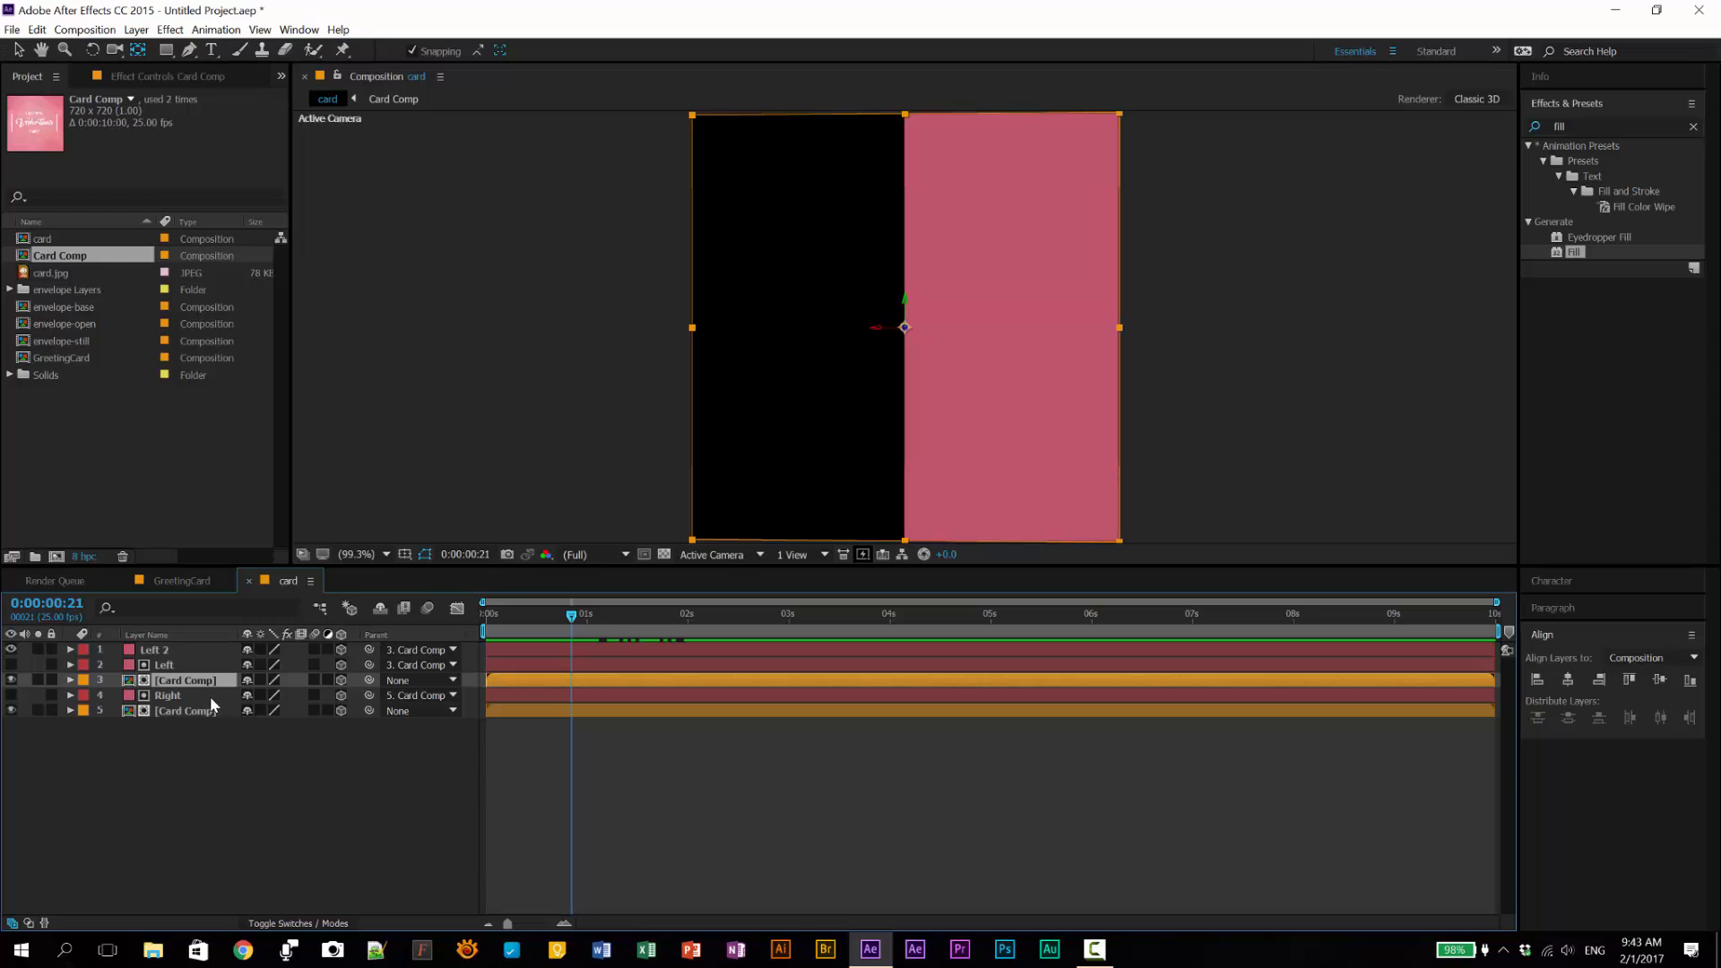
pyautogui.press('r')
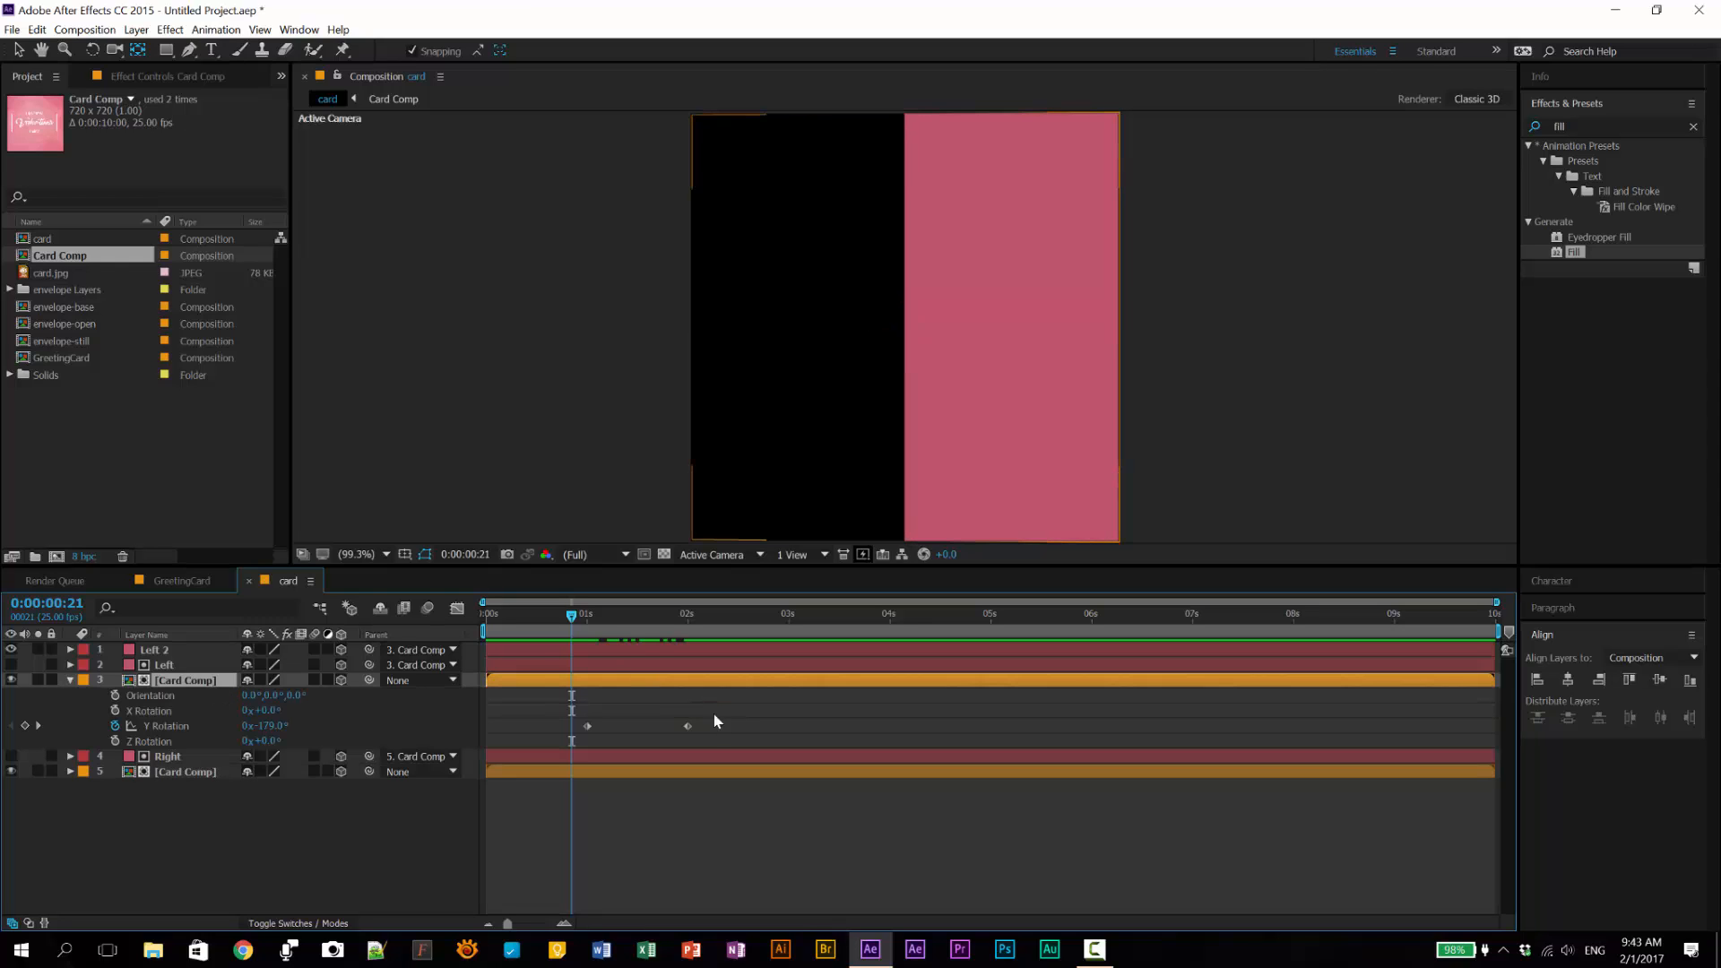
pyautogui.moveTo(723, 716); pyautogui.dragTo(550, 740)
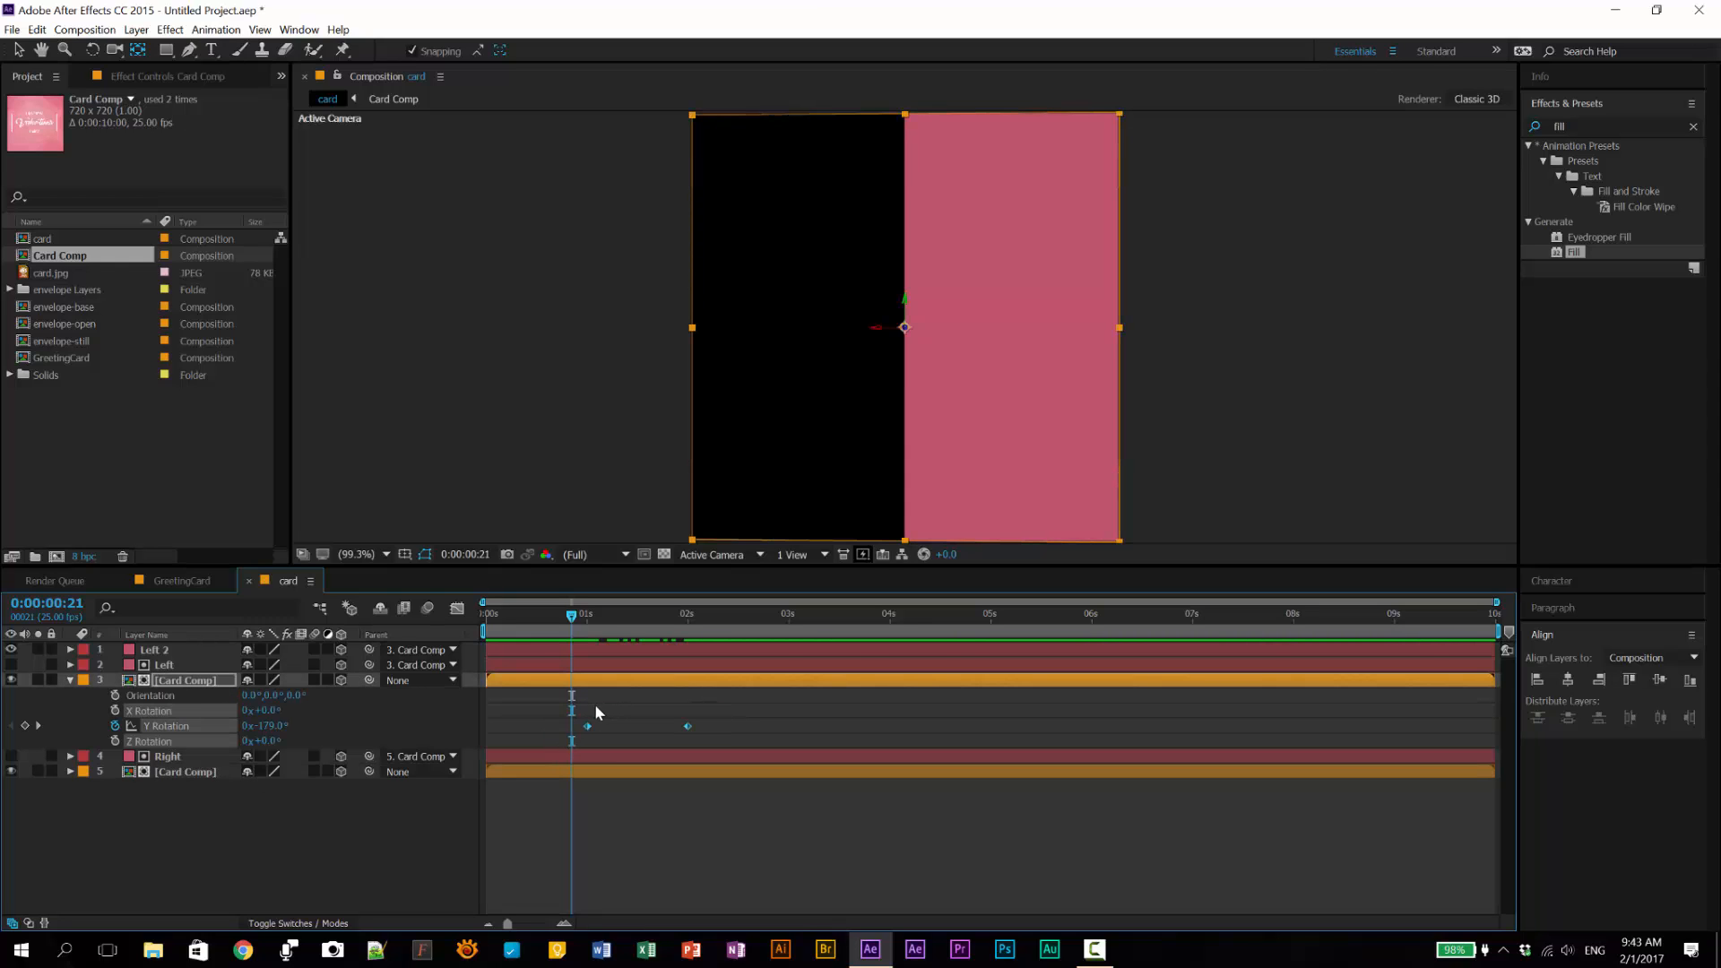
pyautogui.press('F9')
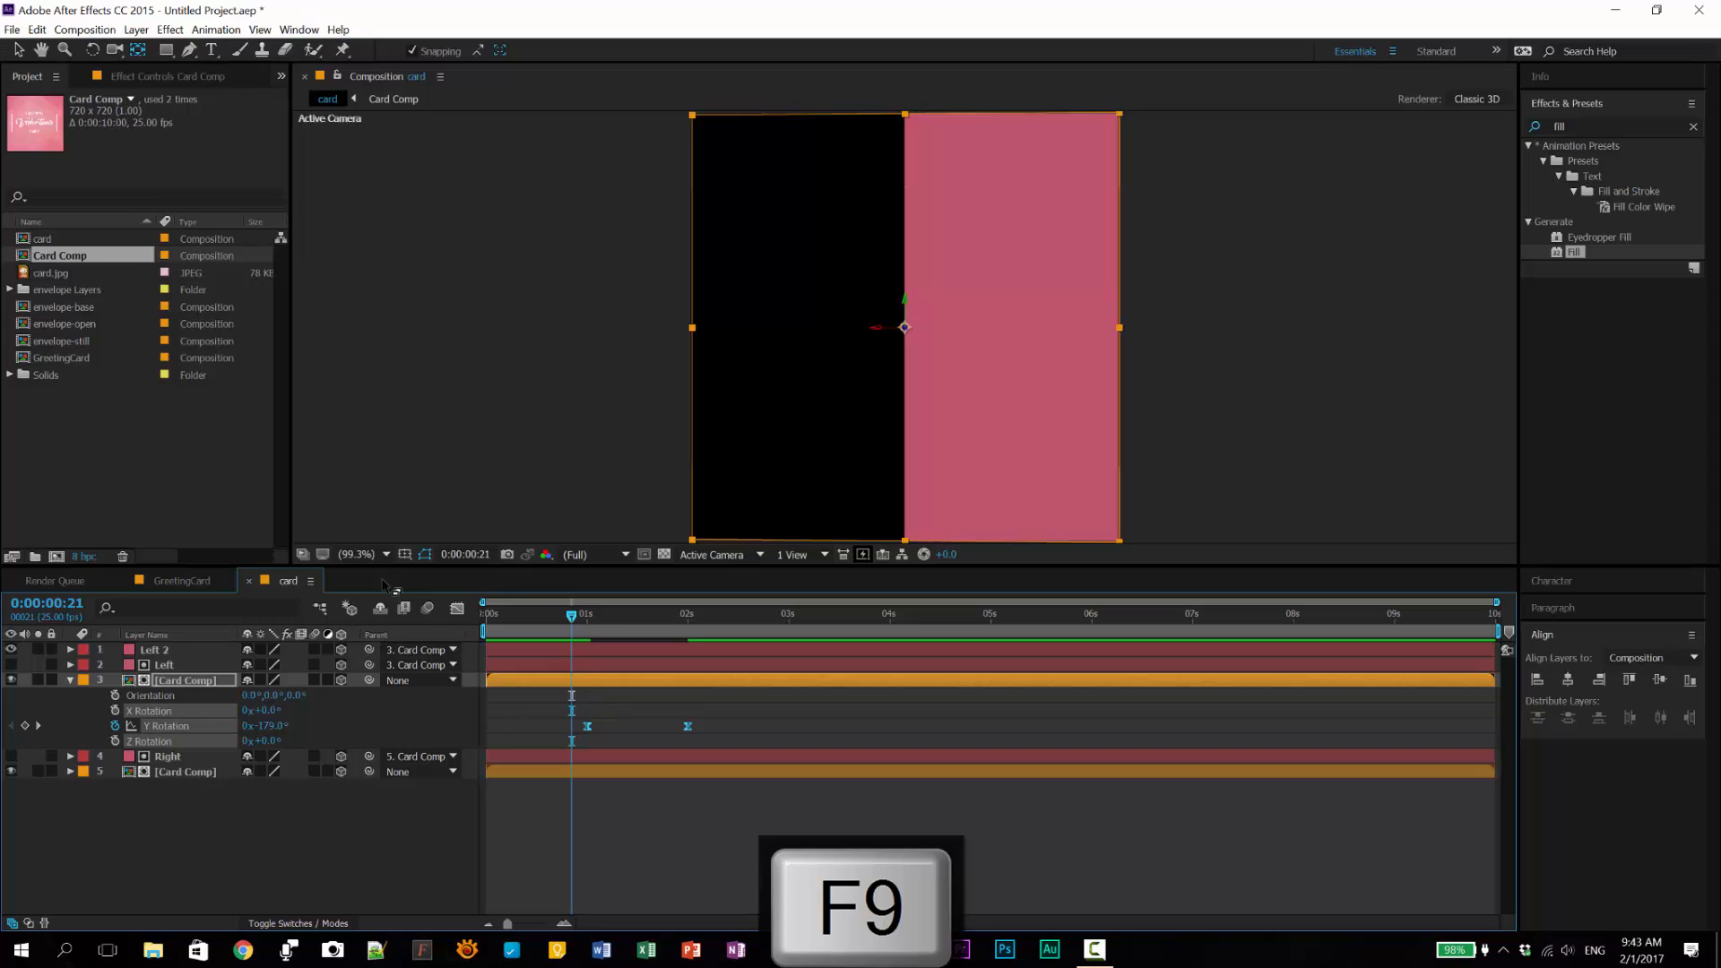
# Step: Reshape the Y Rotation value curve with a shorter ease handle at 1 second and a much longer one at 2 seconds
pyautogui.click(459, 611)
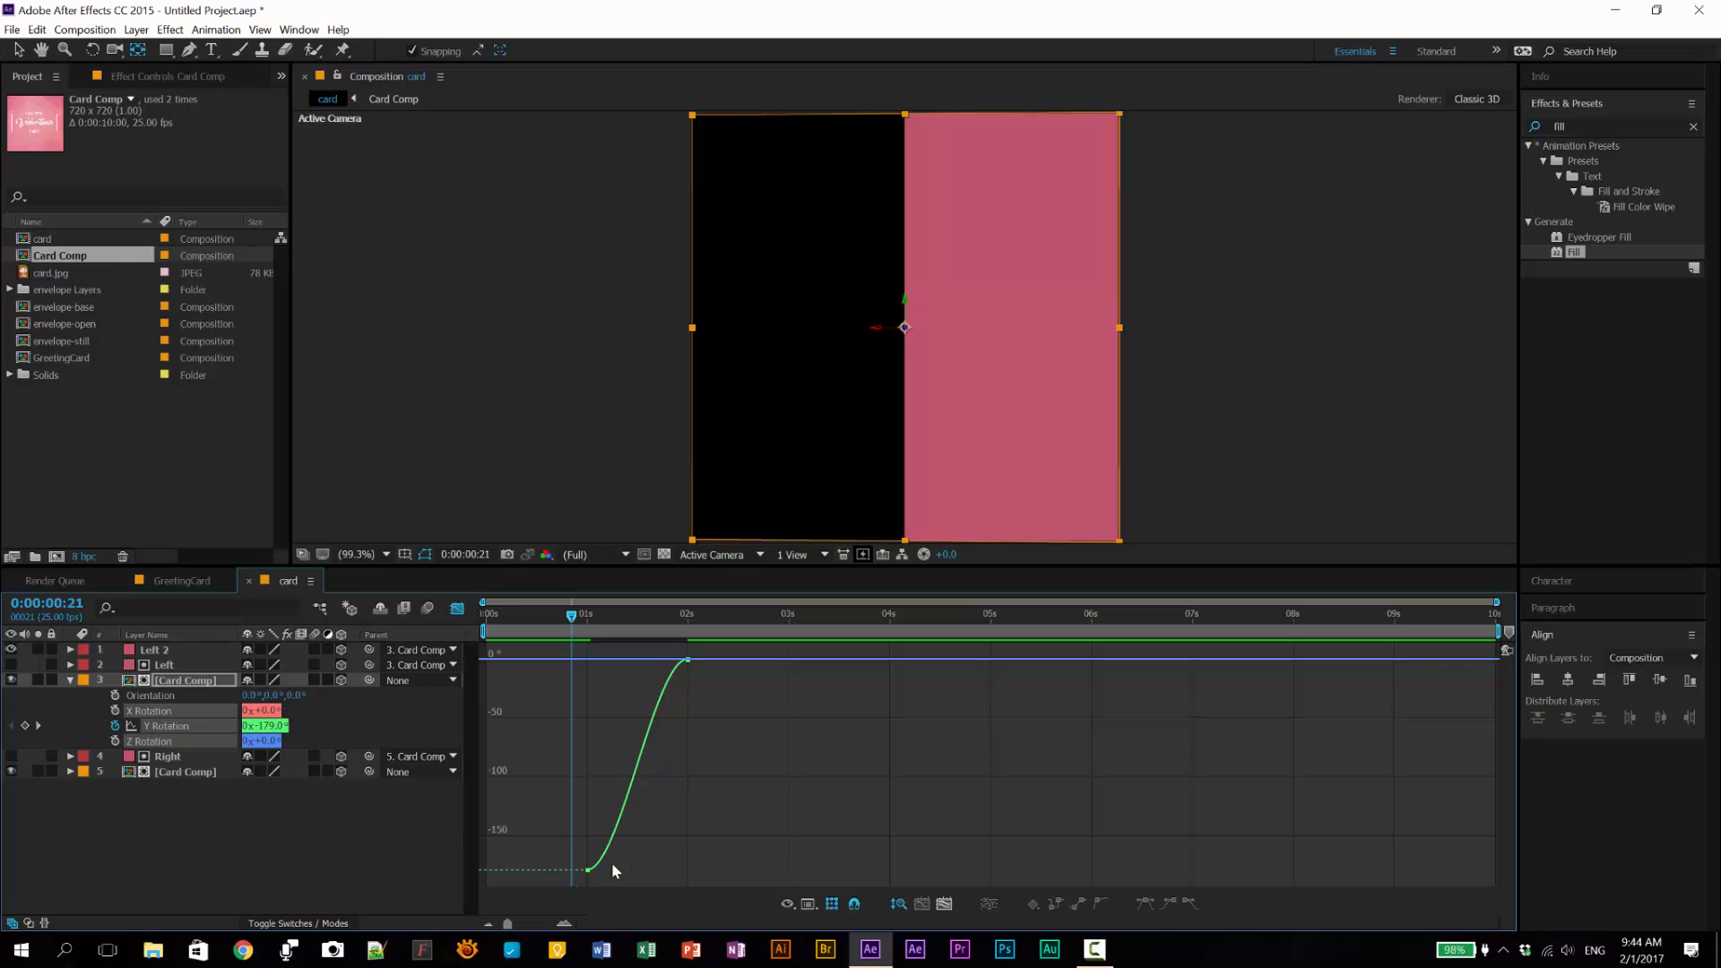
pyautogui.click(587, 870)
pyautogui.moveTo(619, 870); pyautogui.dragTo(606, 872)
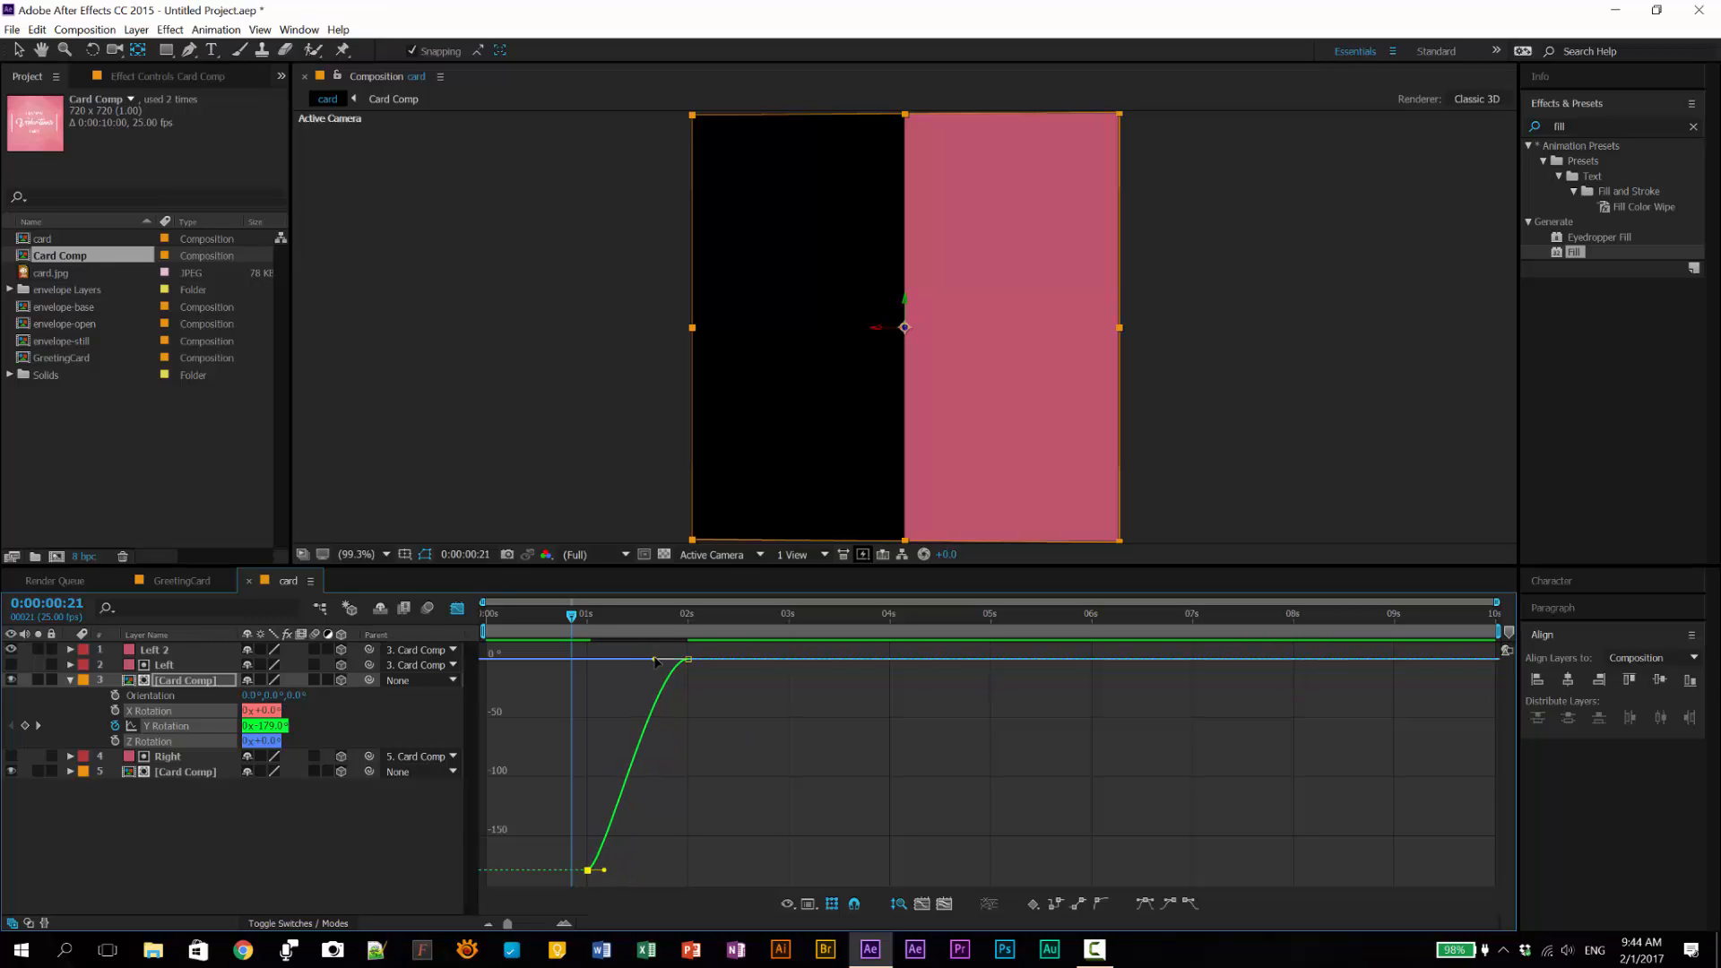
pyautogui.moveTo(655, 661); pyautogui.dragTo(595, 659)
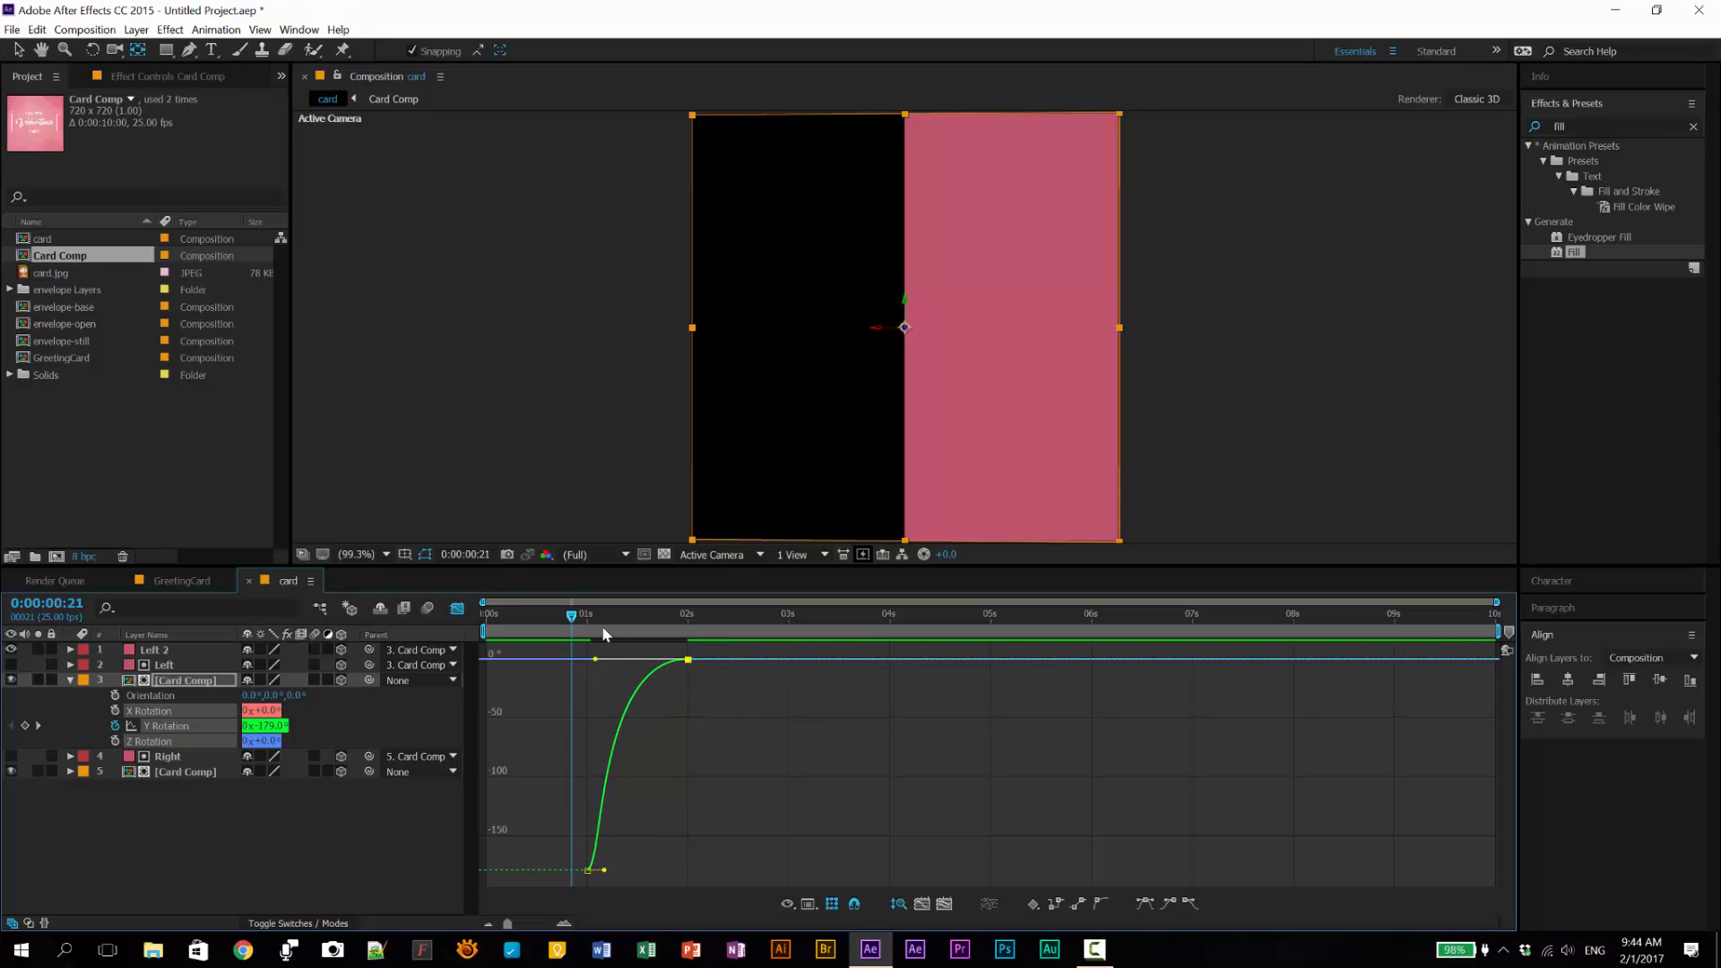
# Step: End the work area at 0:00:03:14 and preview the card opening animation
pyautogui.moveTo(749, 614); pyautogui.dragTo(845, 619)
pyautogui.press('n')
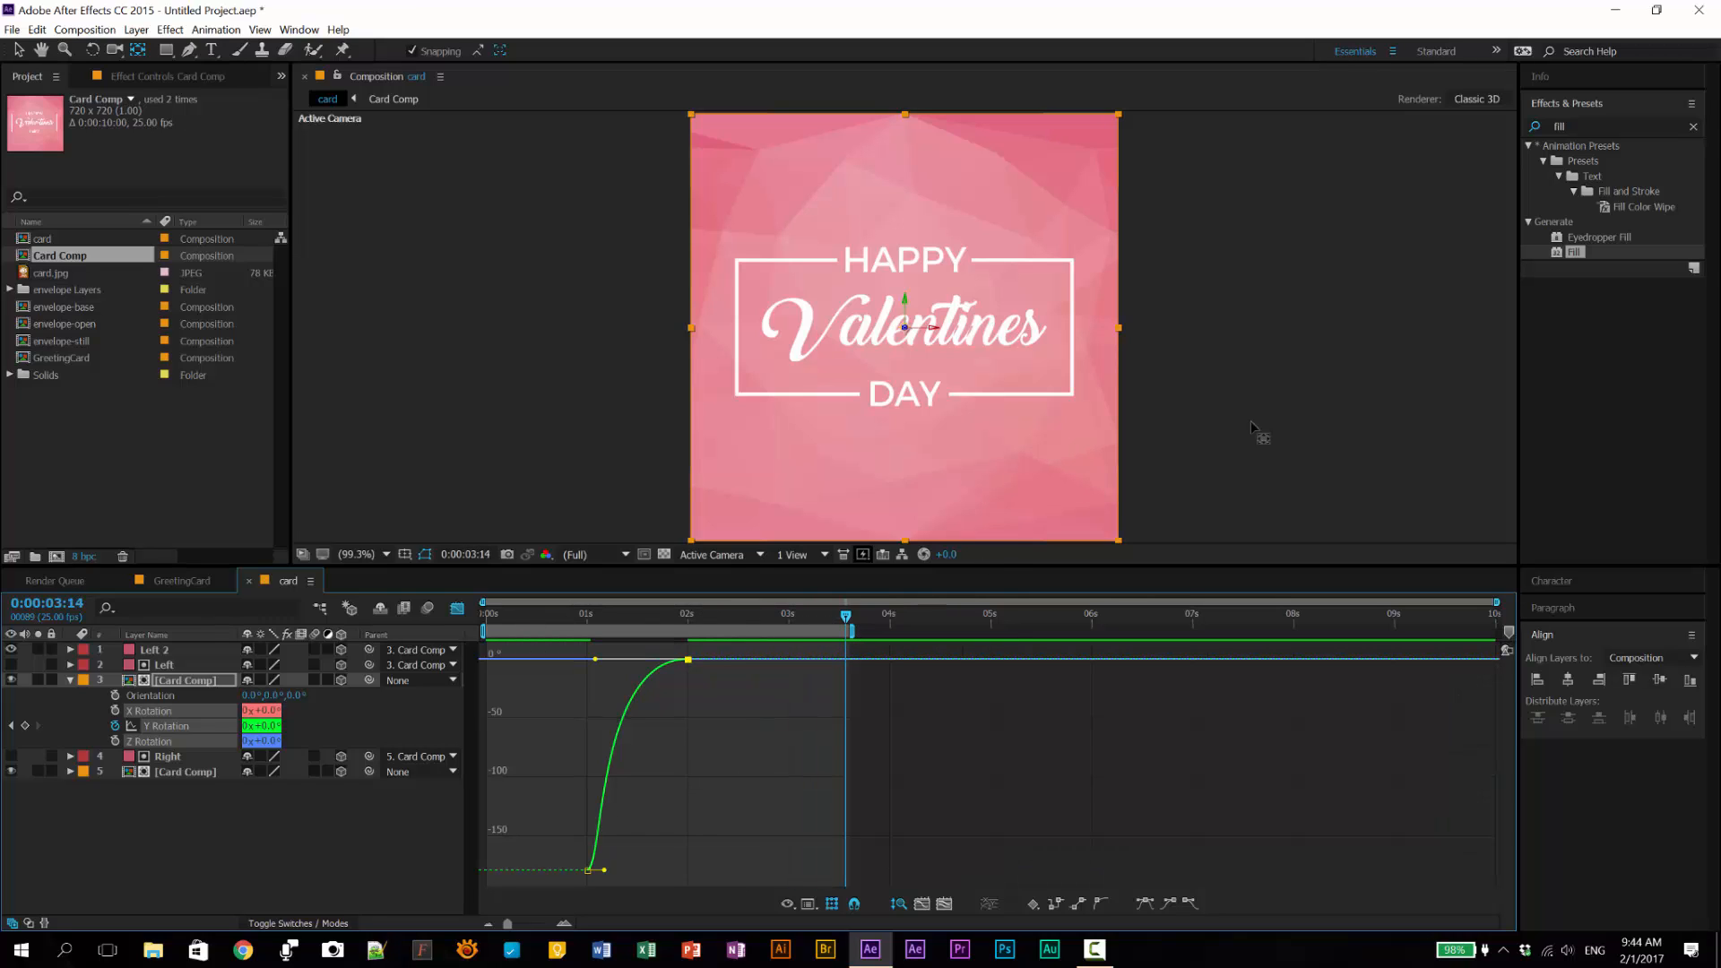
pyautogui.press('space')
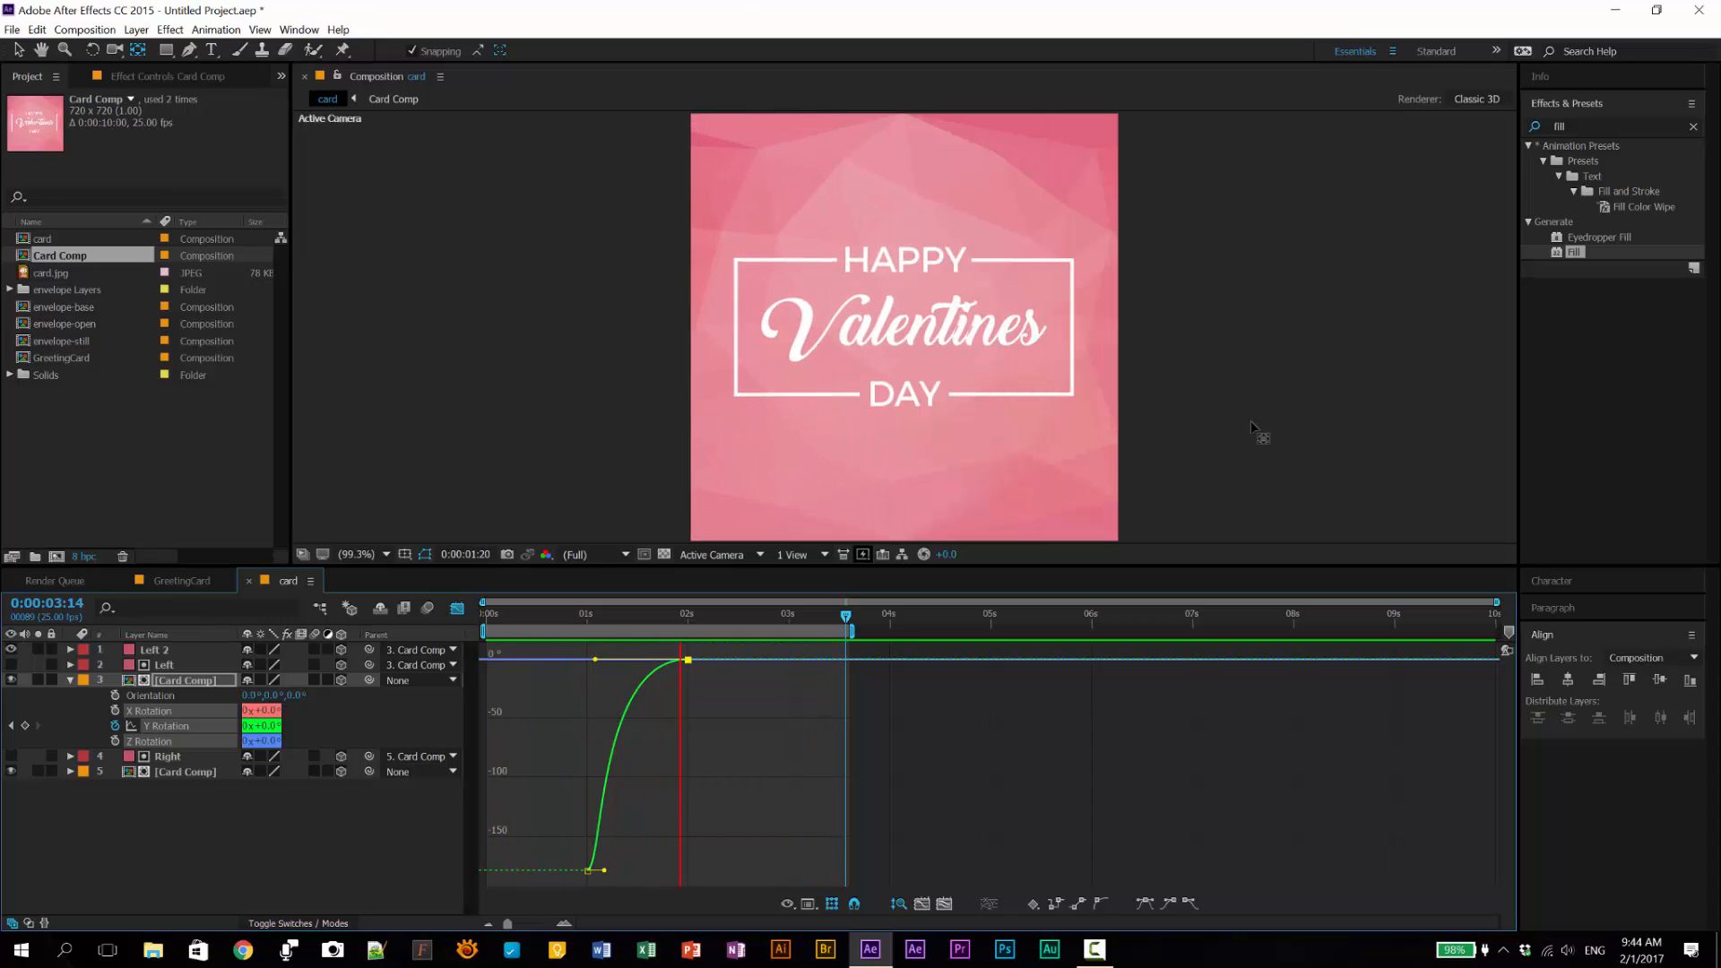
# Step: Stop the preview, close the card composition's timeline and switch to the GreetingCard composition
pyautogui.press('space')
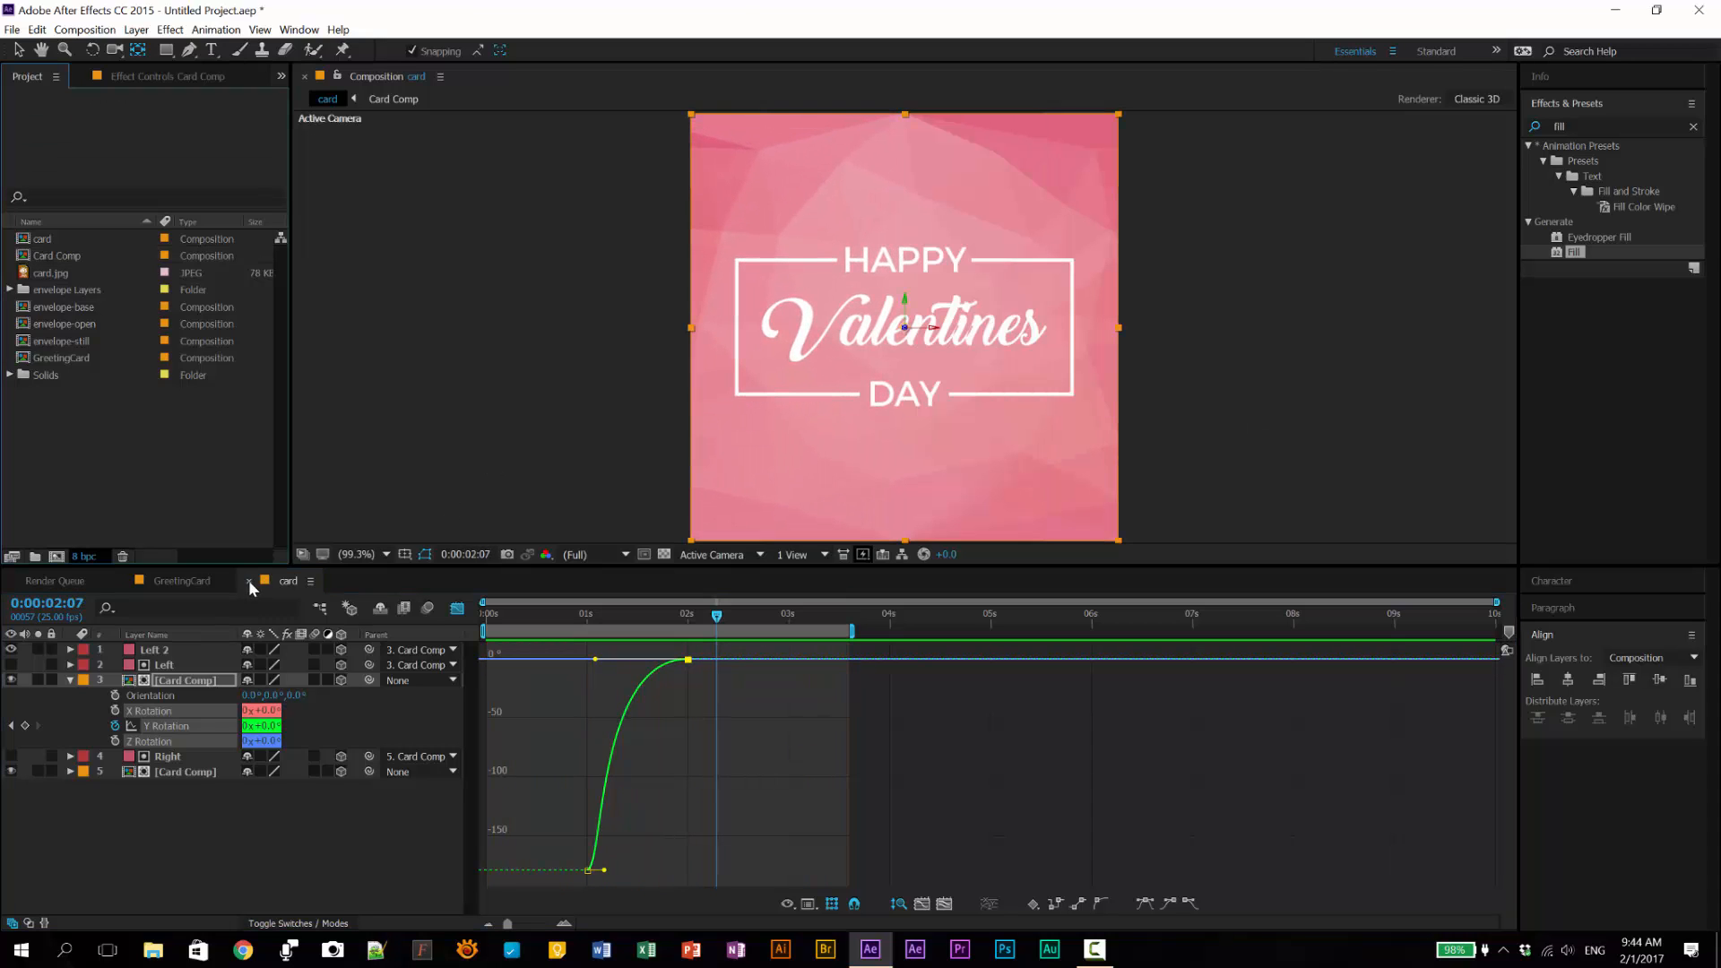
pyautogui.click(249, 582)
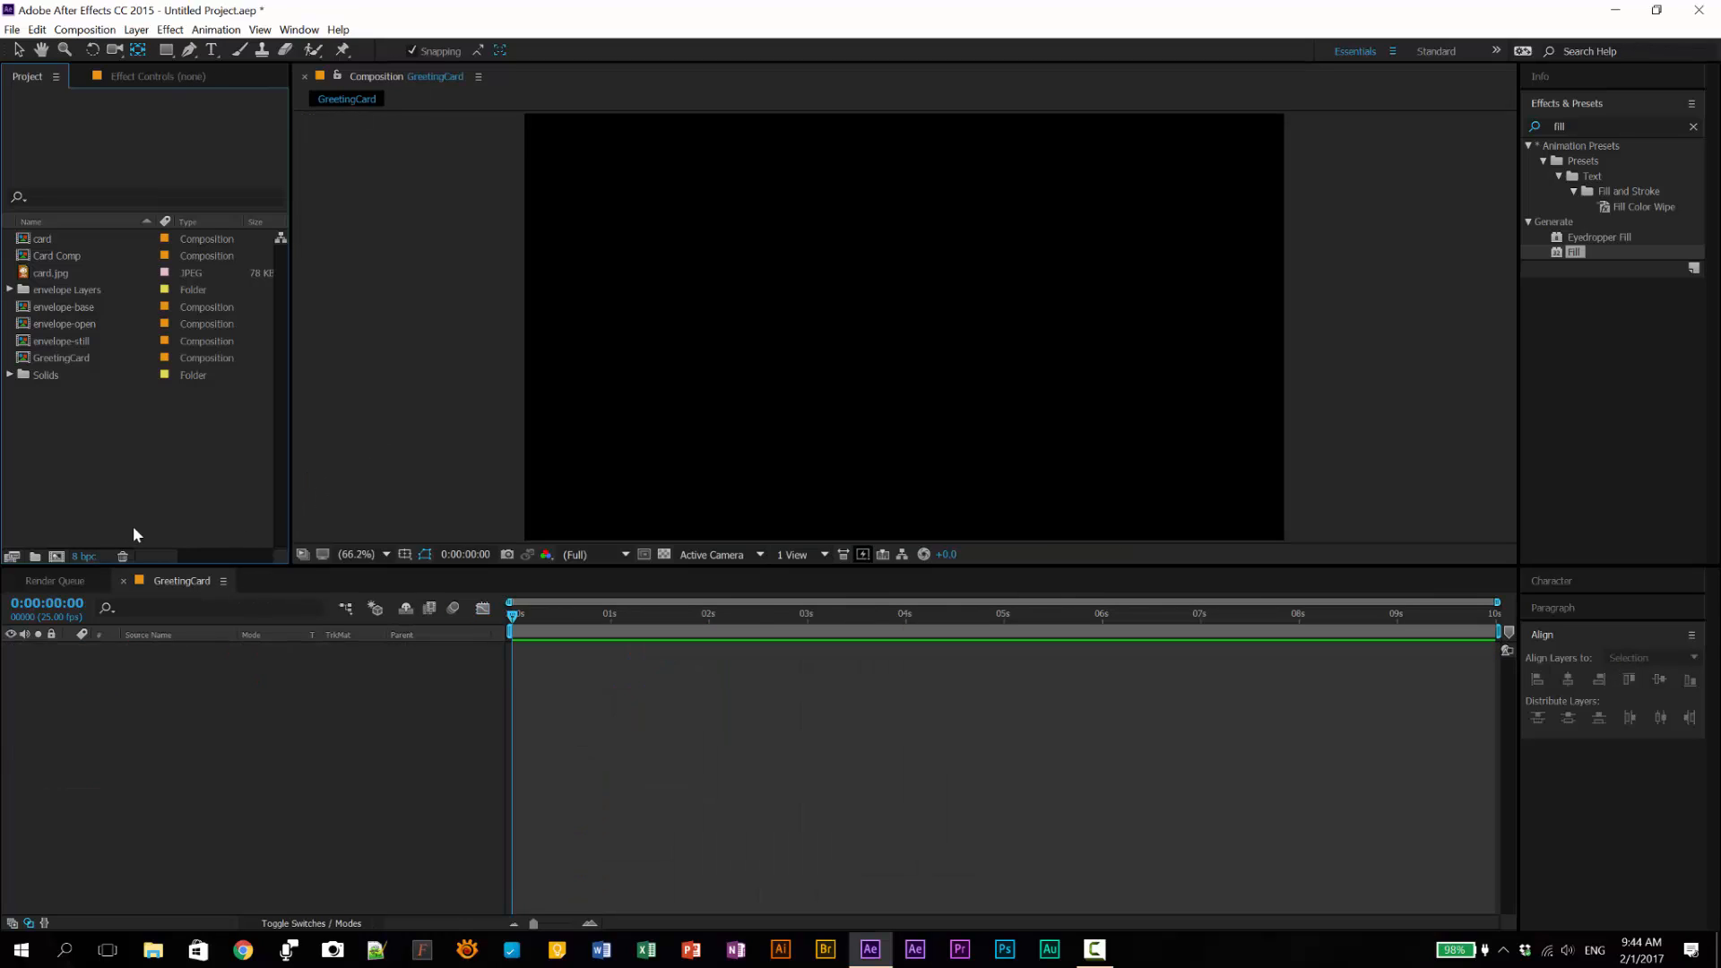
pyautogui.click(178, 579)
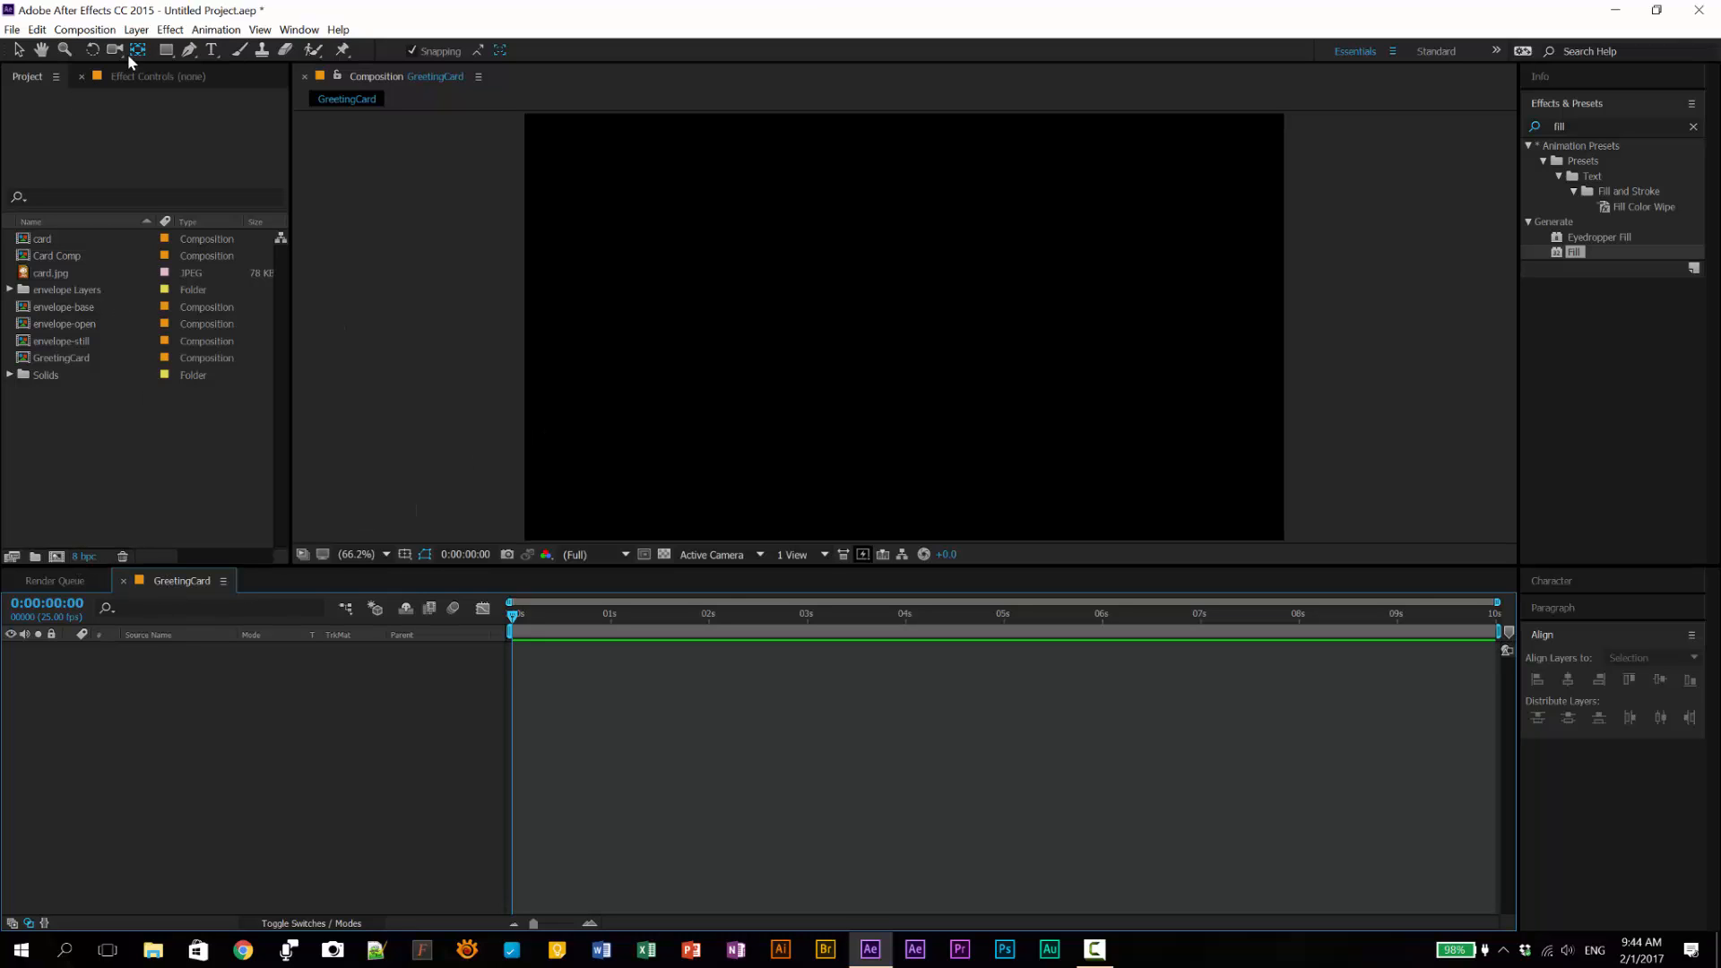
# Step: Create a medium blue 1920 x 1080 px solid as the background of the GreetingCard composition
pyautogui.click(136, 30)
pyautogui.moveTo(116, 58)
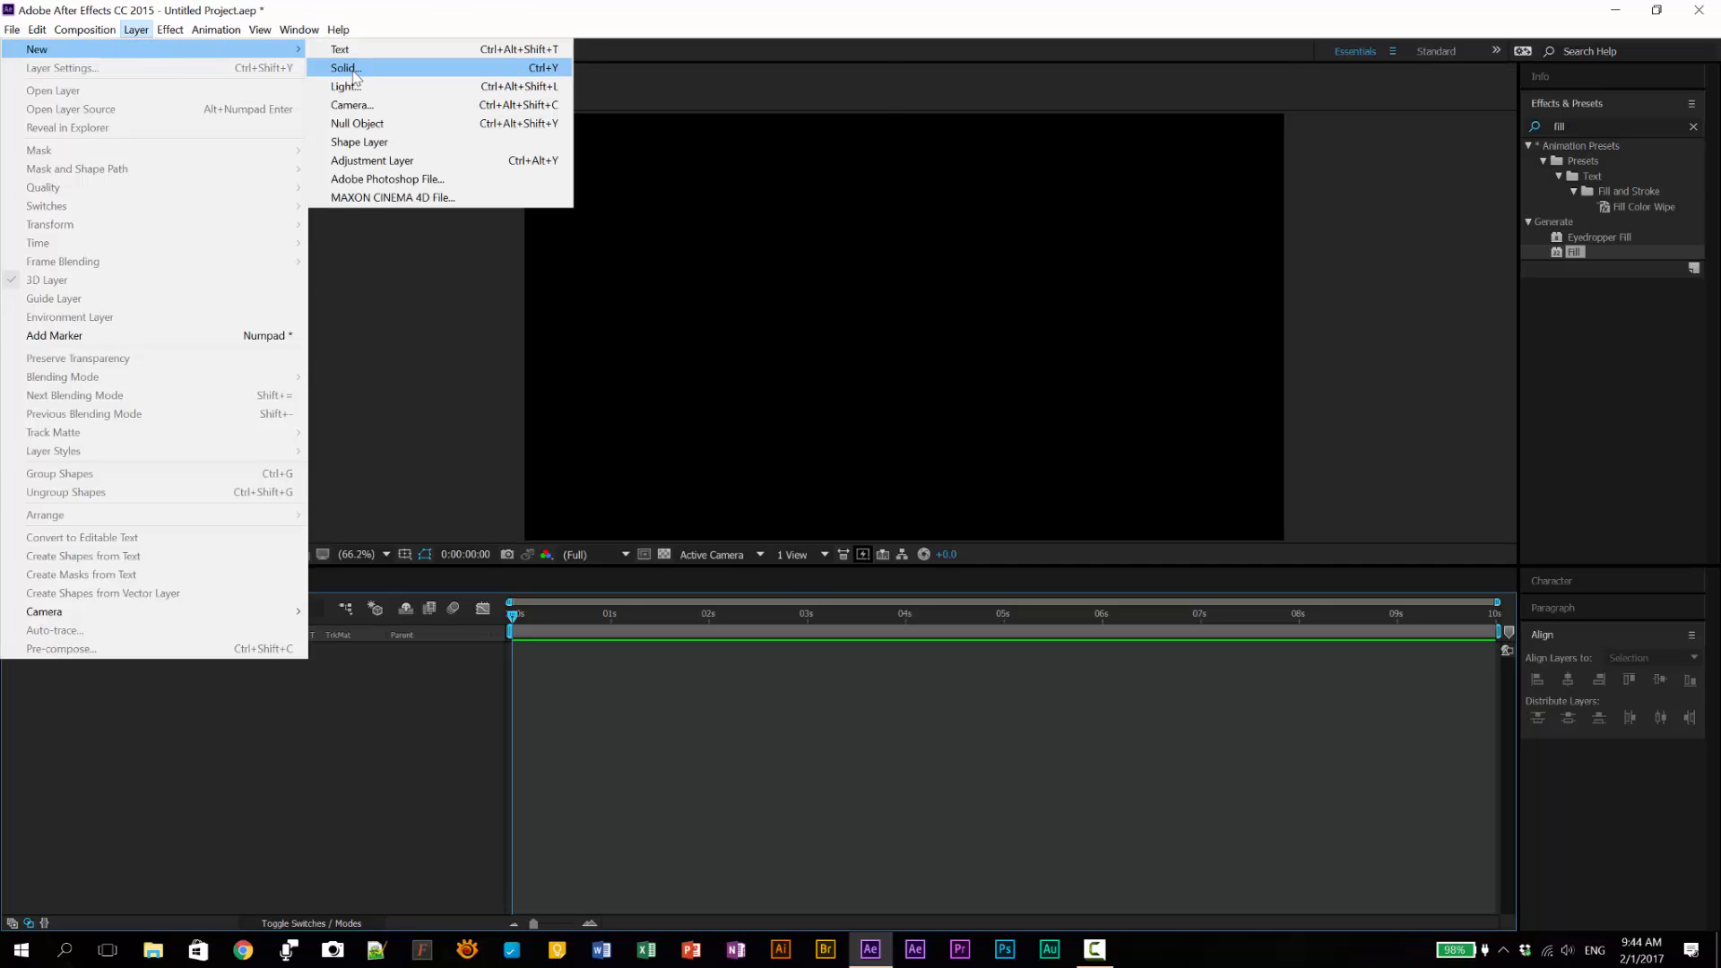
pyautogui.click(348, 72)
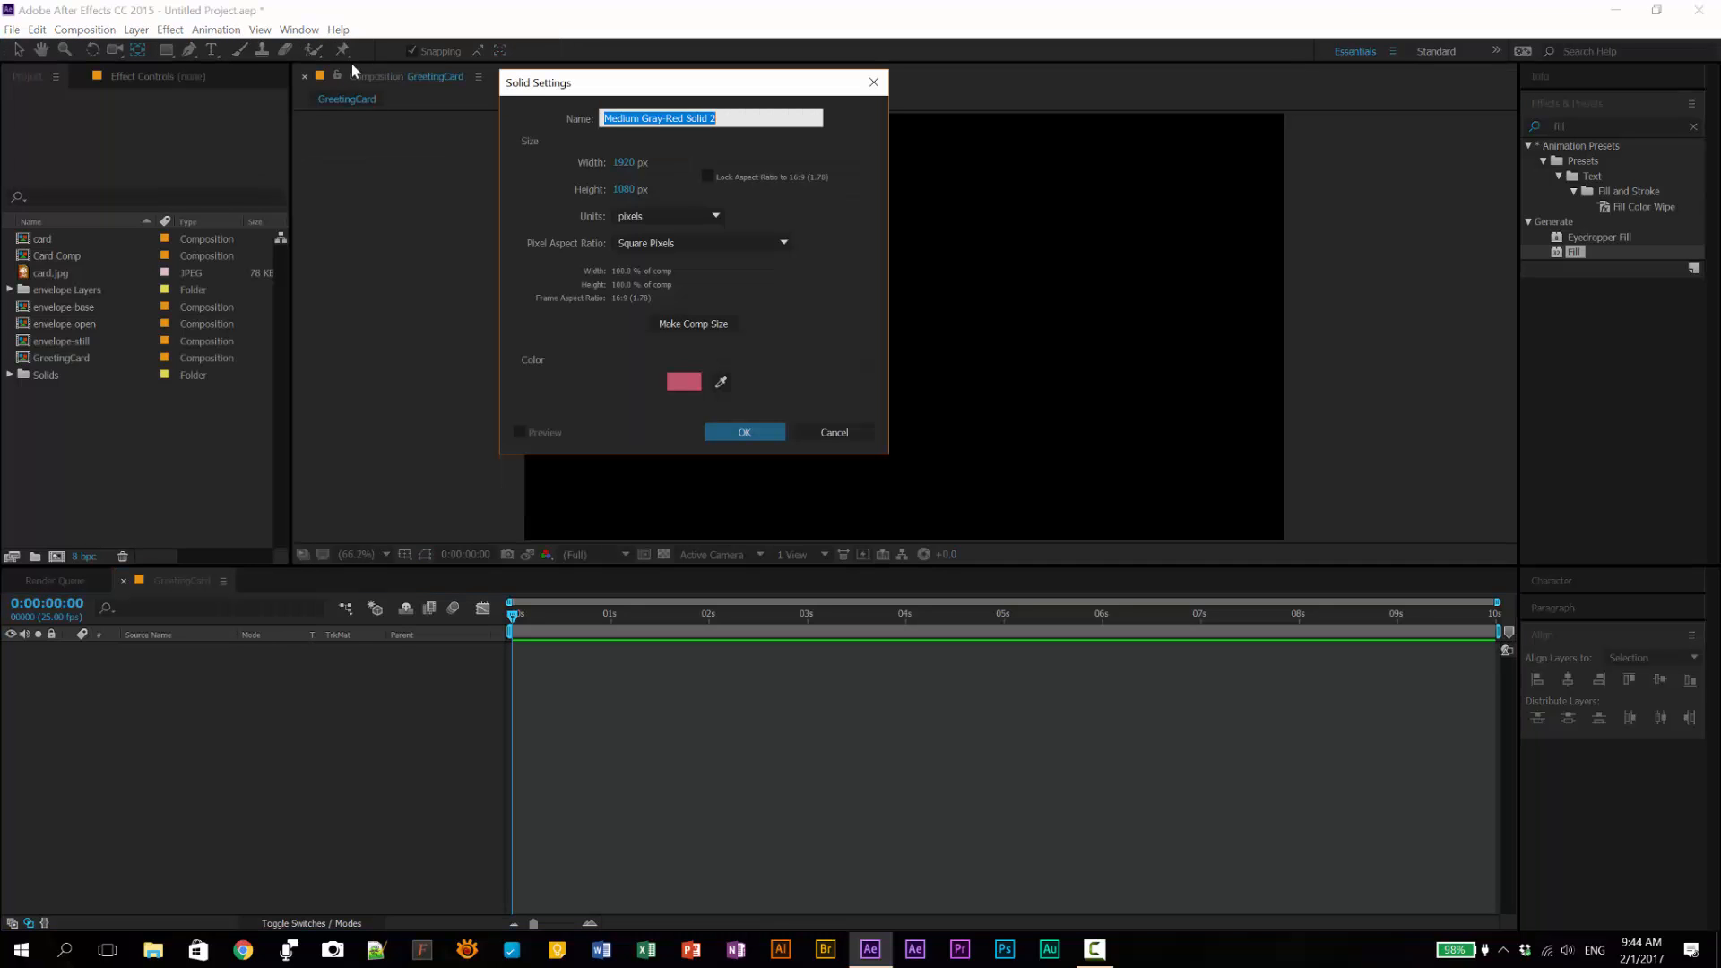
pyautogui.click(681, 385)
pyautogui.click(1322, 355)
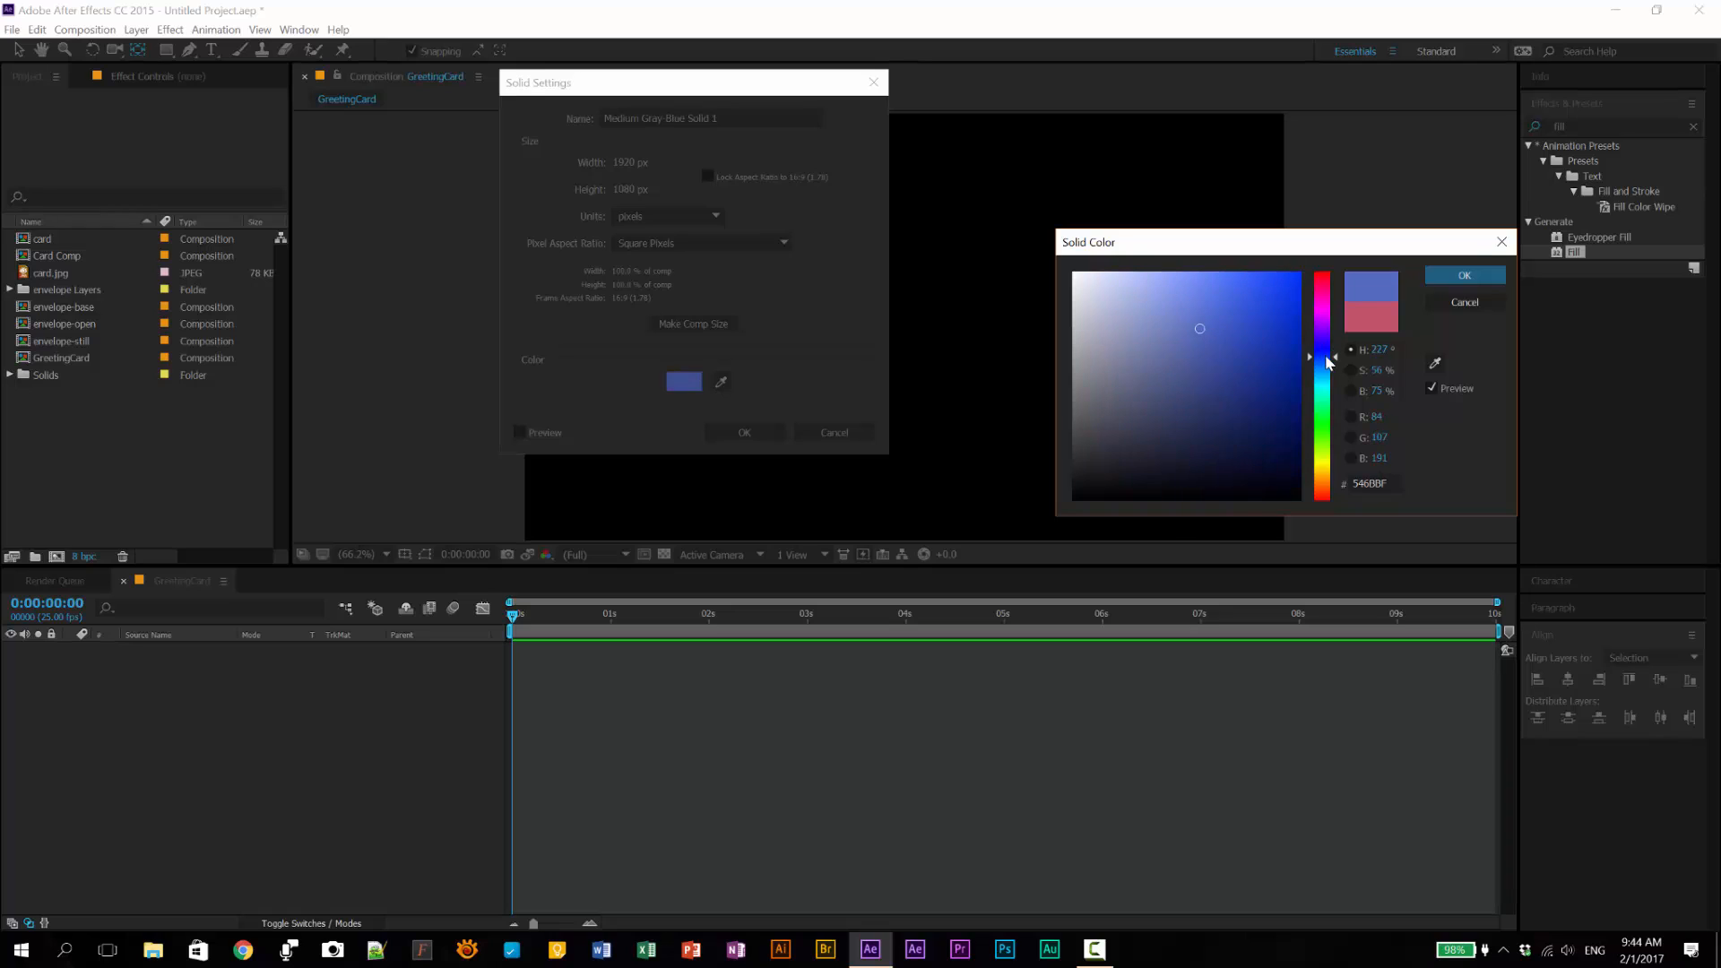
pyautogui.click(1238, 304)
pyautogui.moveTo(1238, 304)
pyautogui.mouseDown()
pyautogui.moveTo(1227, 290)
pyautogui.moveTo(1243, 335)
pyautogui.moveTo(1323, 371)
pyautogui.mouseUp()
pyautogui.click(1324, 364)
pyautogui.click(1234, 333)
pyautogui.moveTo(1240, 319); pyautogui.dragTo(1240, 325)
pyautogui.click(1466, 277)
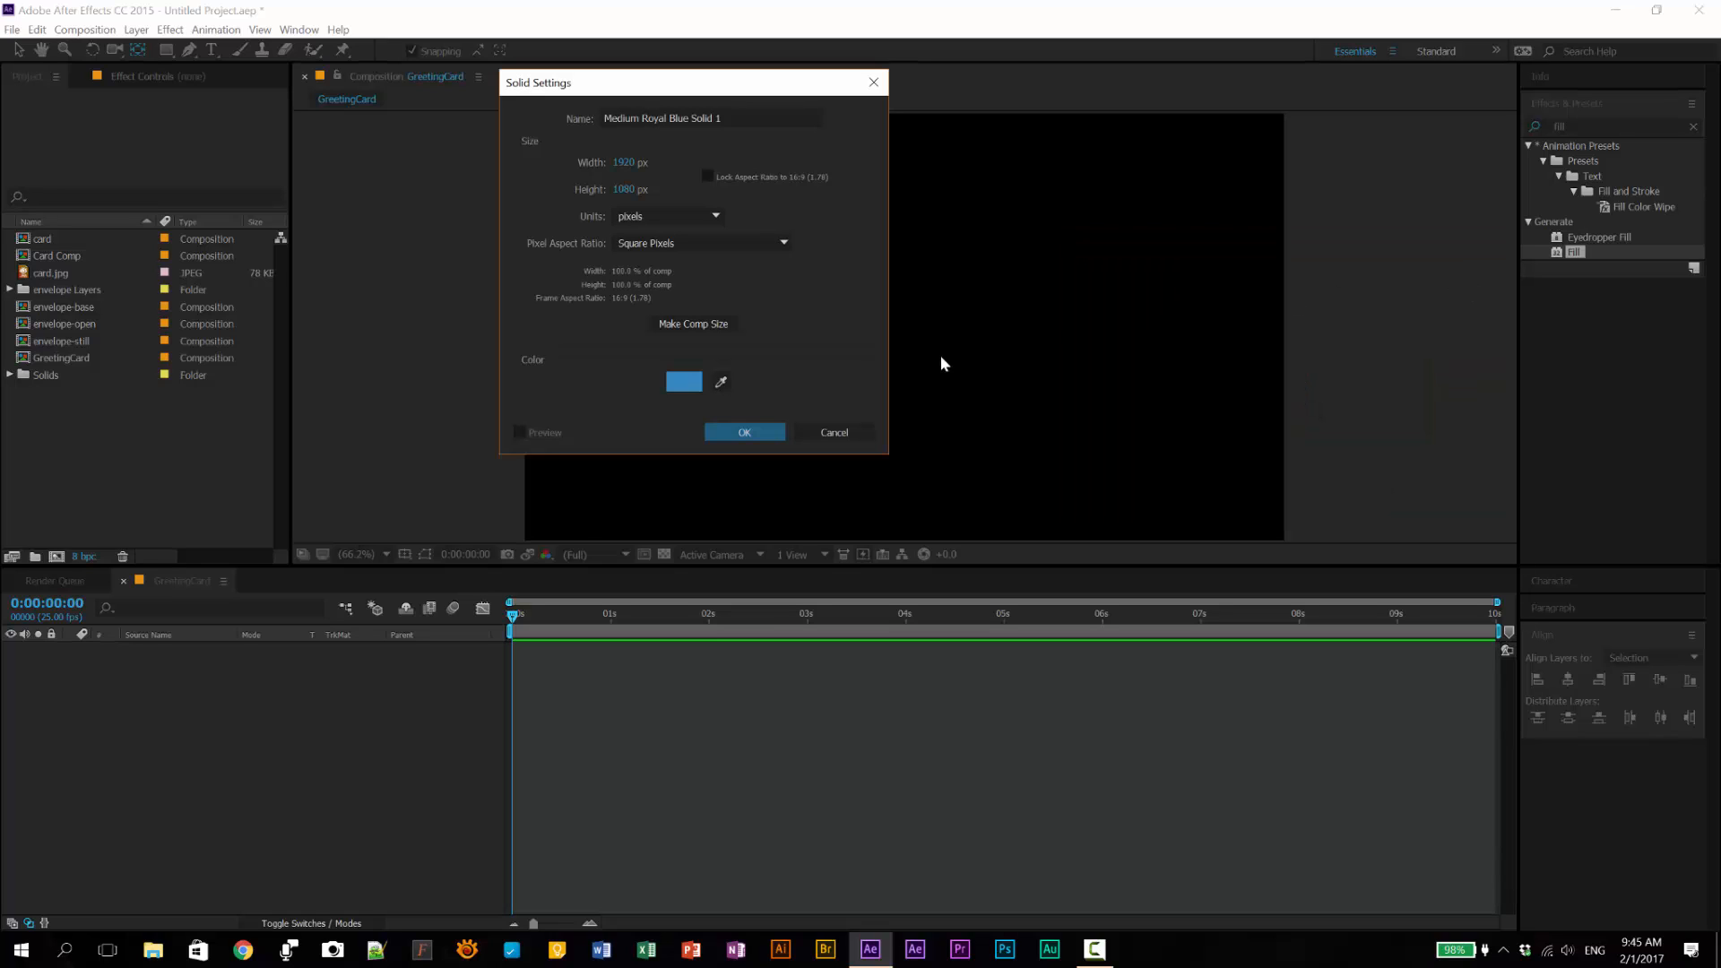
pyautogui.click(751, 432)
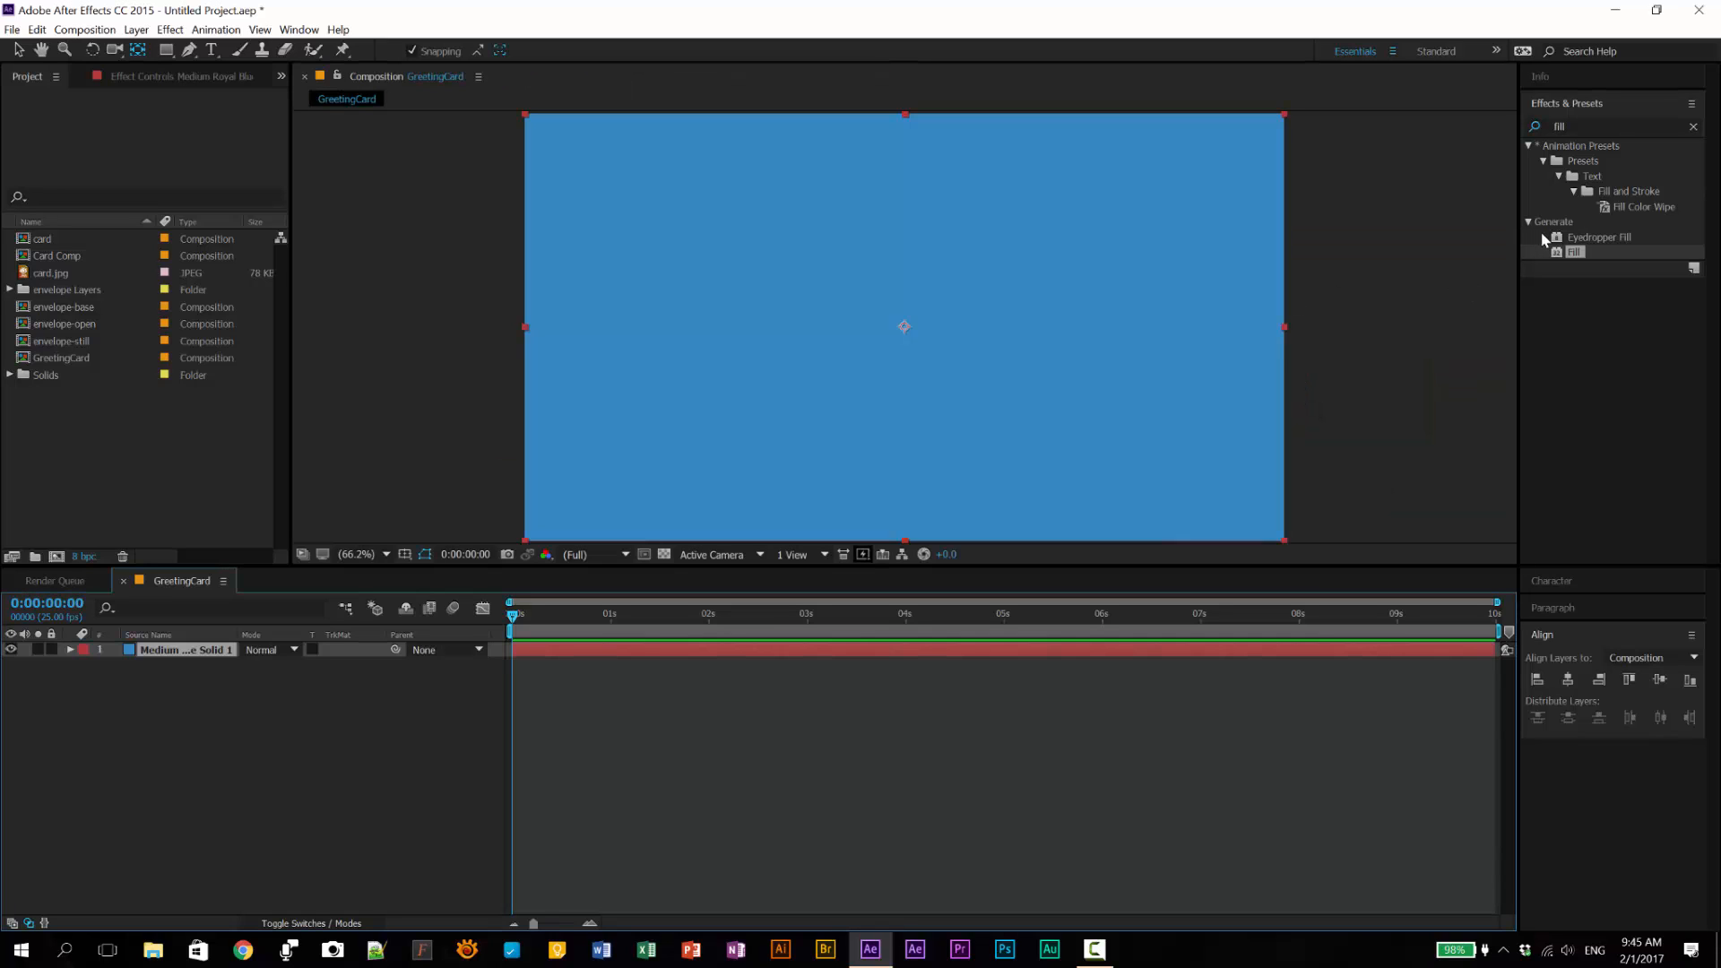
# Step: Apply the CC Vignette effect to the blue solid and lock its layer
pyautogui.click(1580, 124)
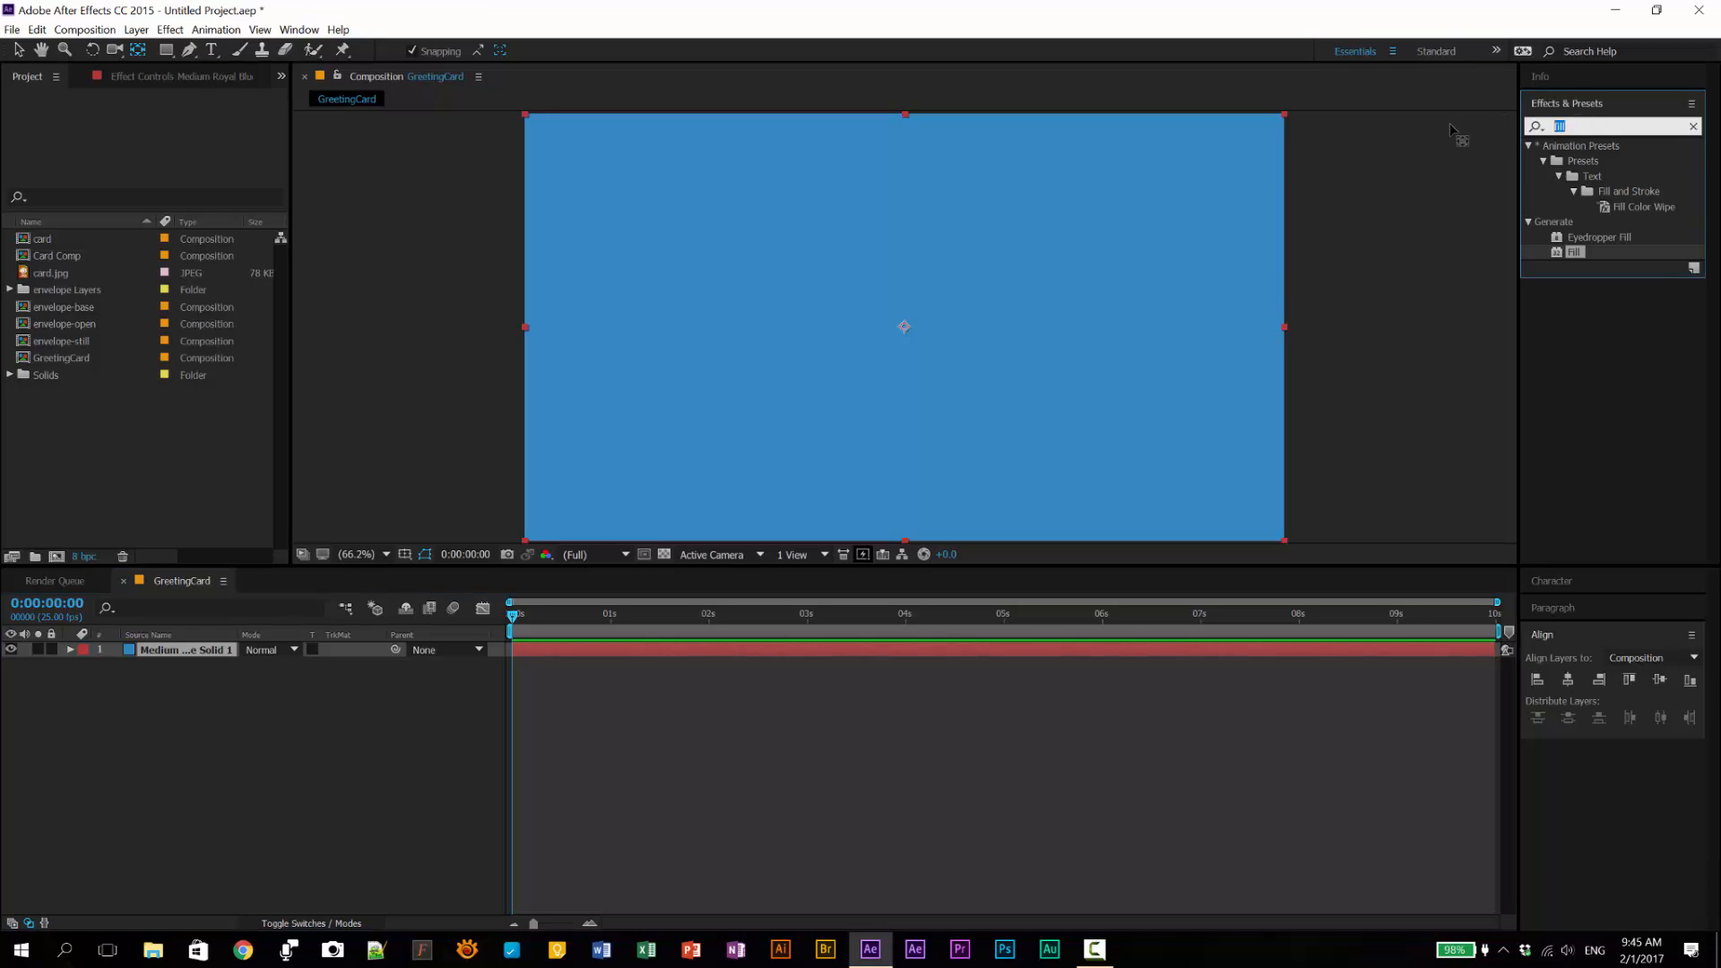
pyautogui.write('cc')
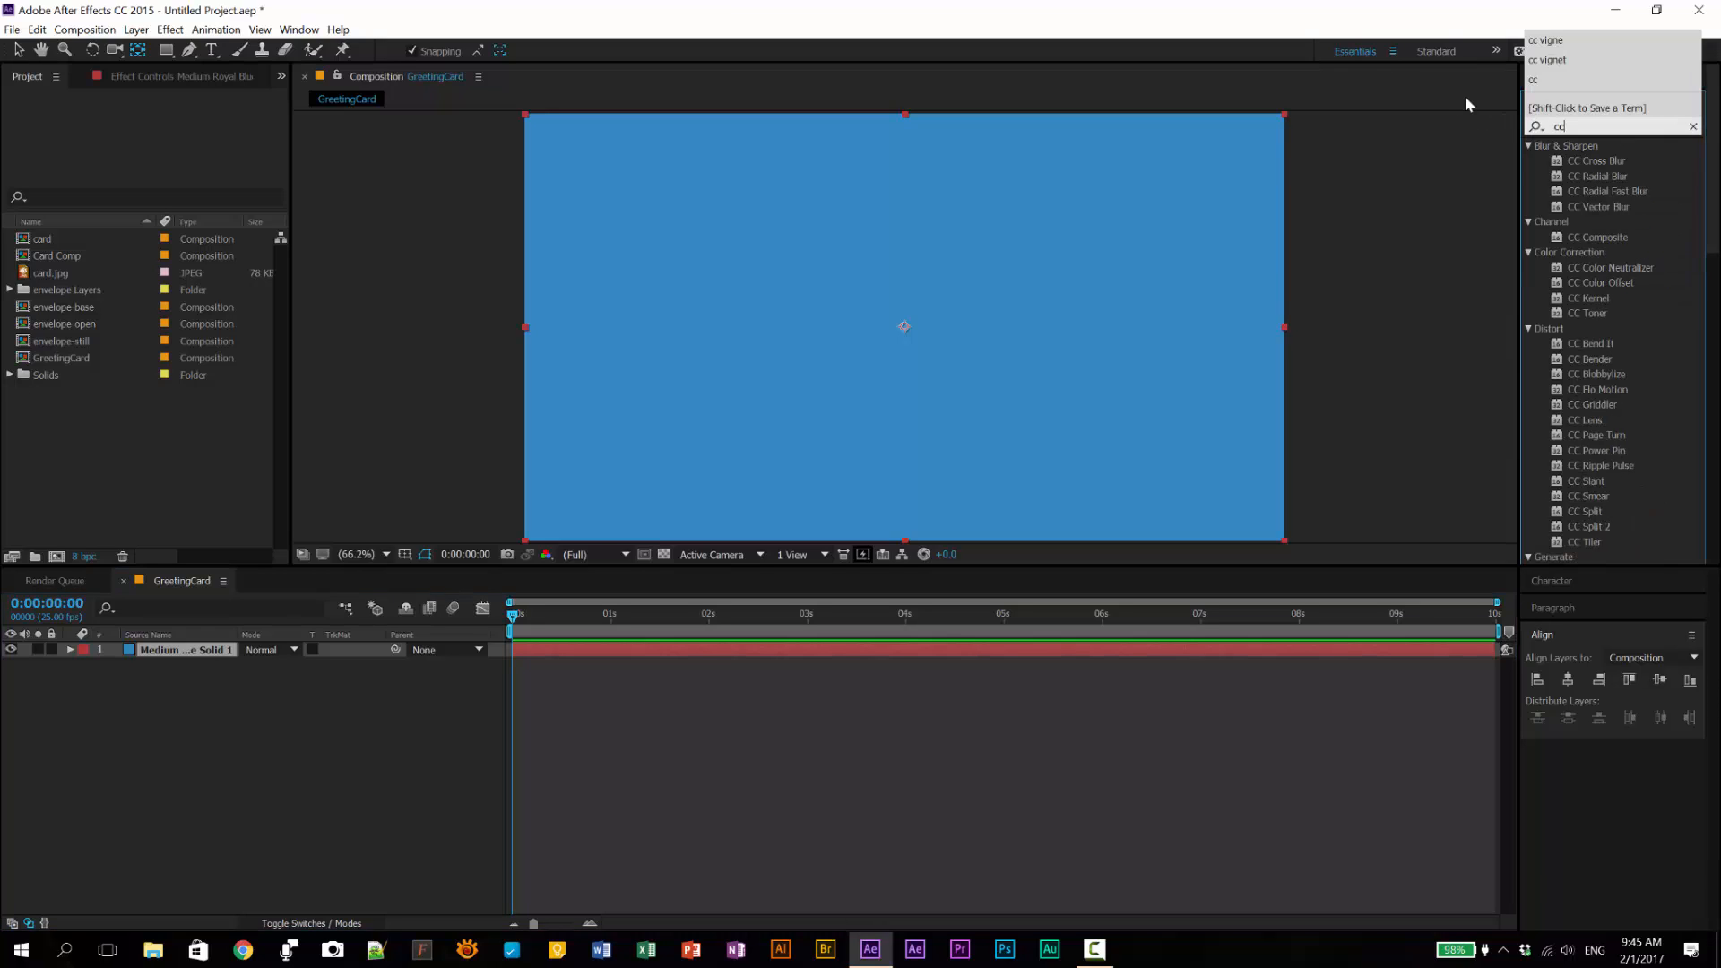
pyautogui.write(' vignett')
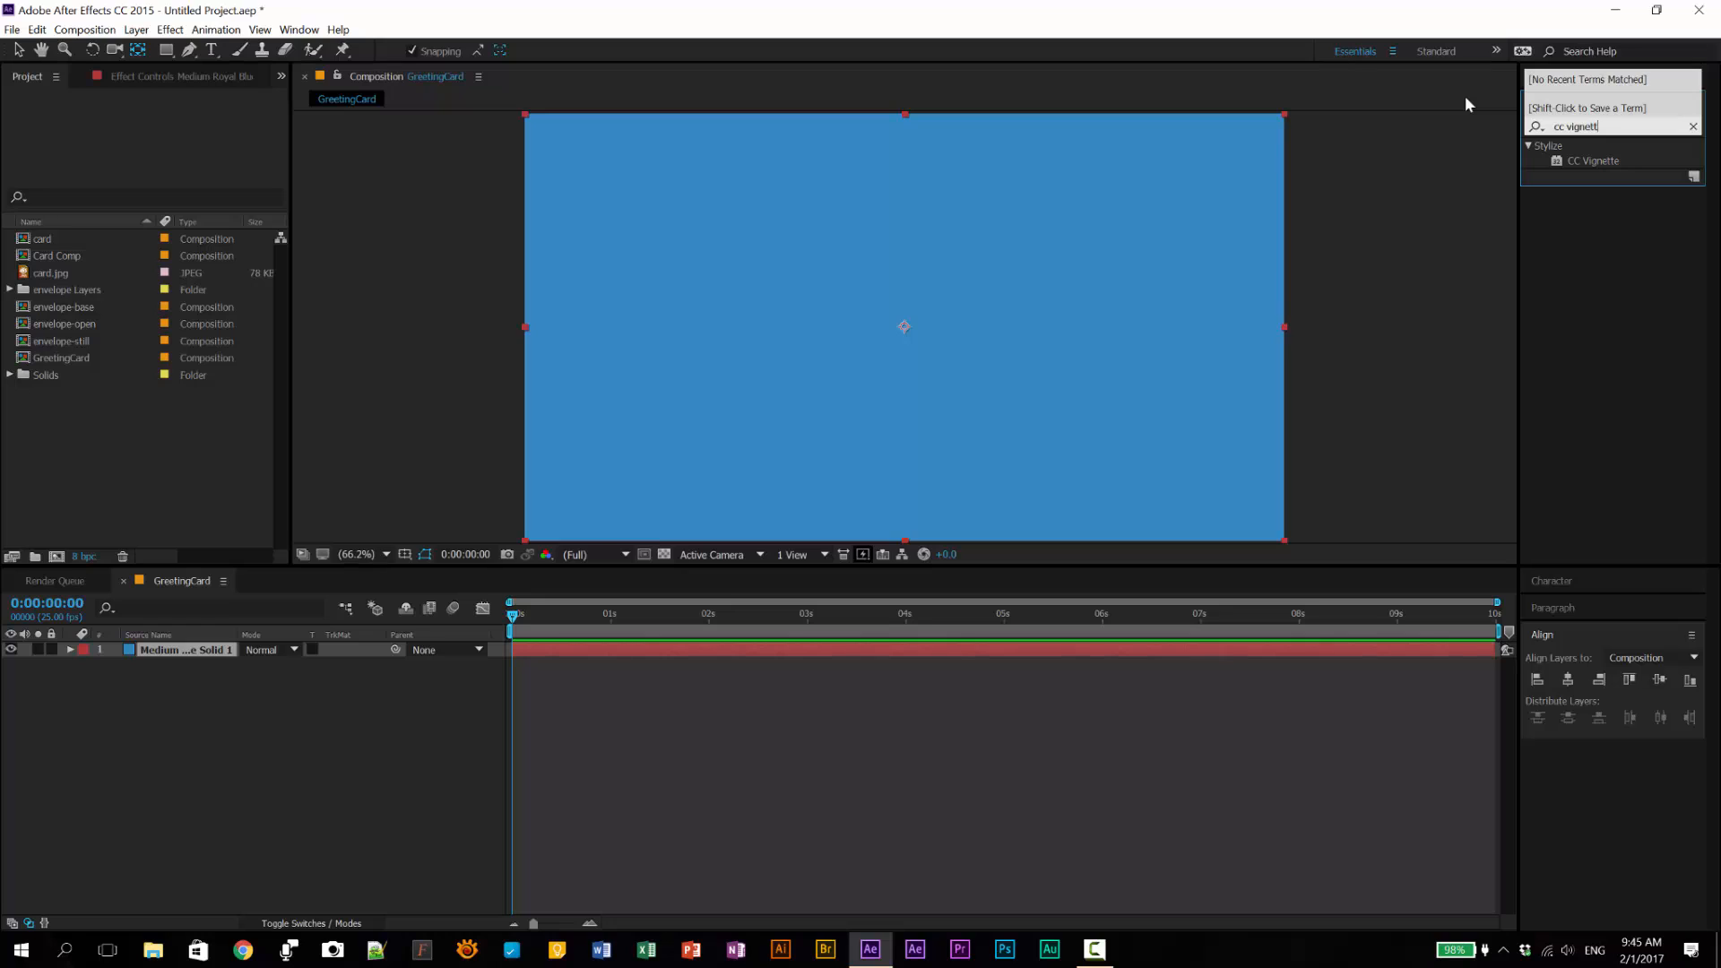
pyautogui.doubleClick(1595, 166)
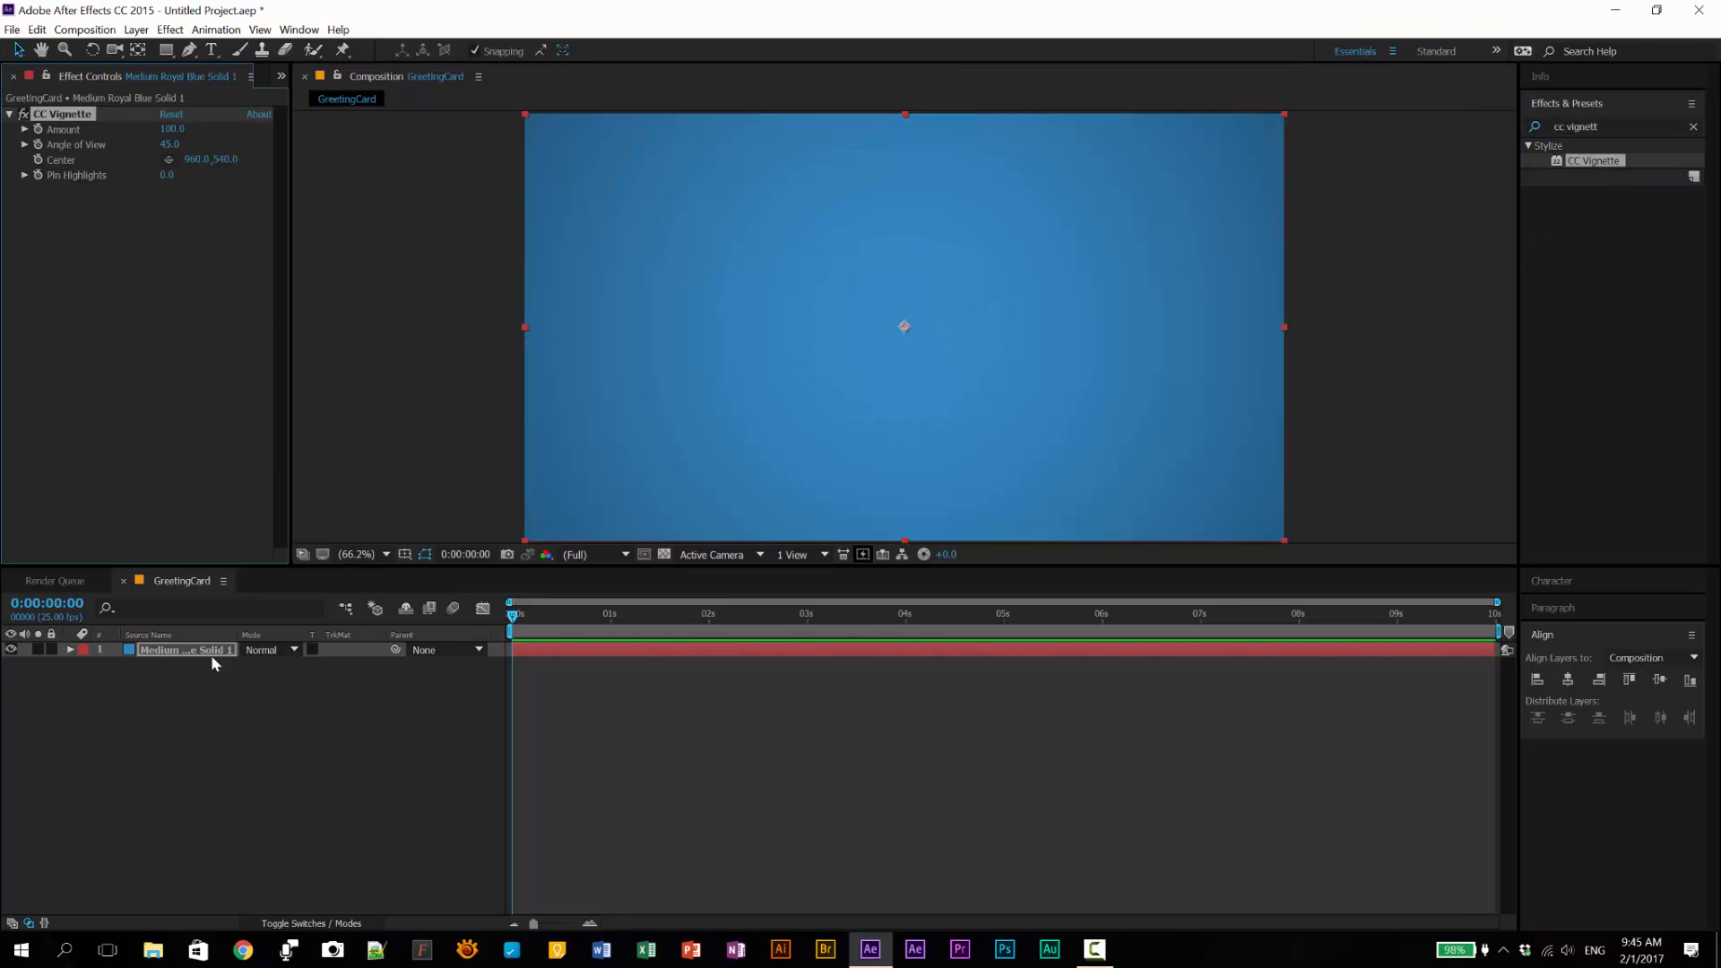
pyautogui.click(146, 652)
pyautogui.click(51, 649)
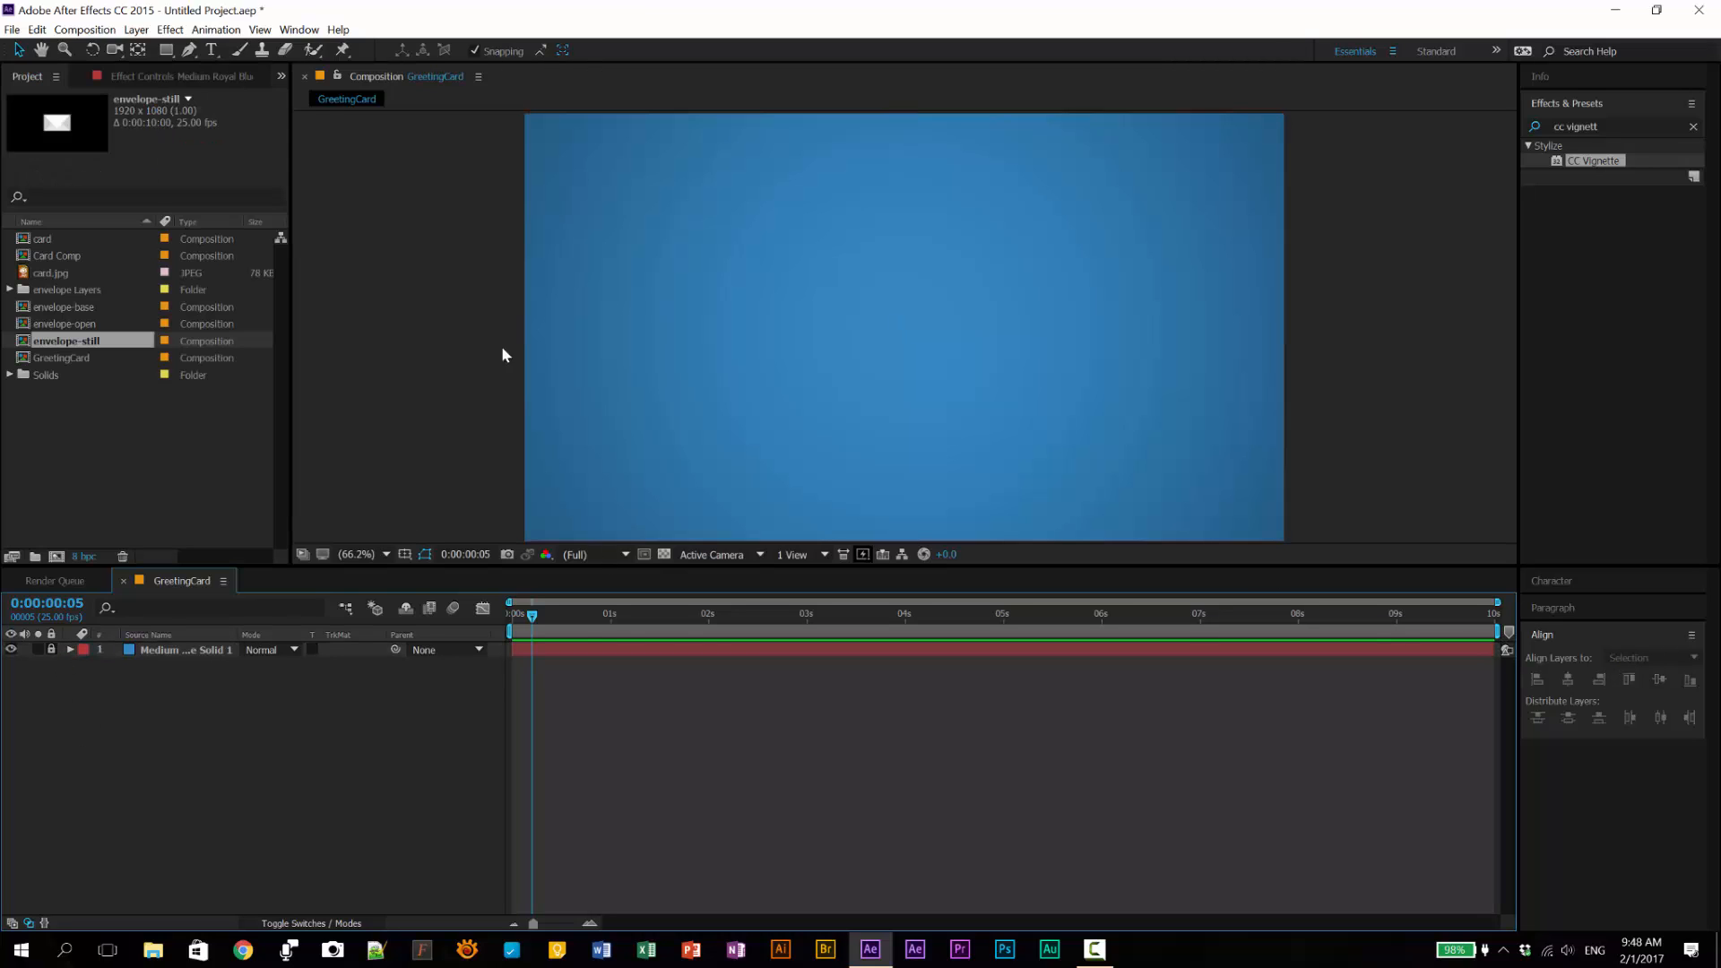
# Step: Add the envelope-still composition above the blue solid and separate its Position into X and Y dimensions
pyautogui.moveTo(89, 341); pyautogui.dragTo(102, 649)
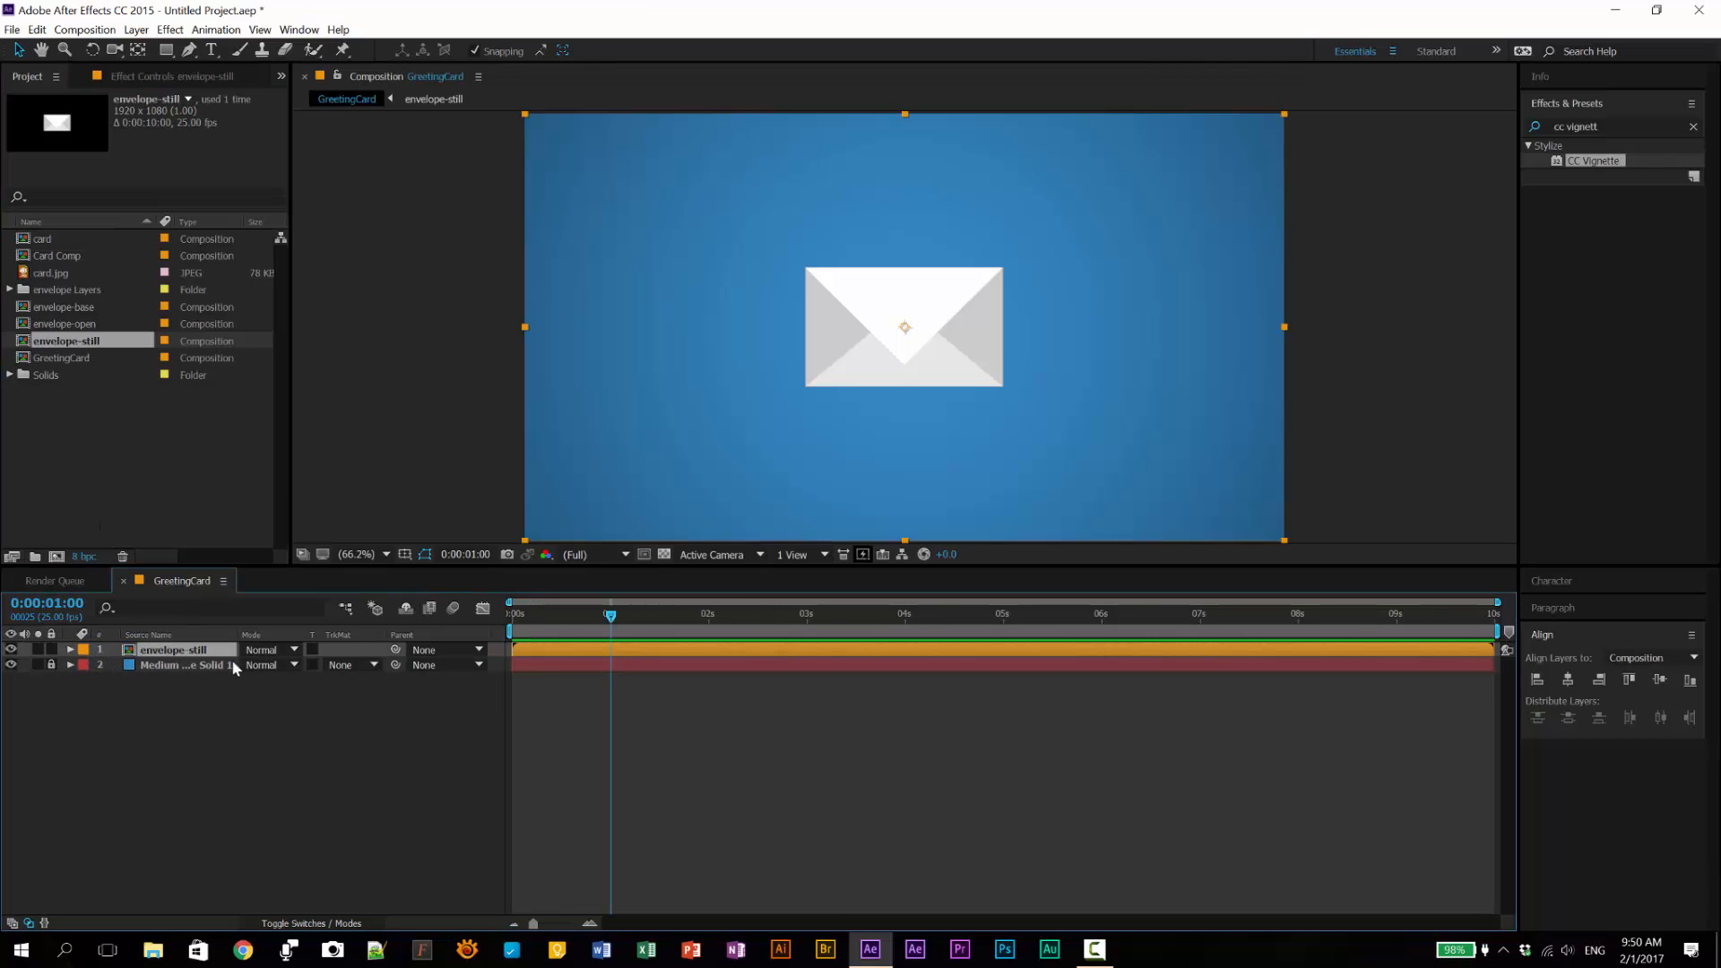
pyautogui.press('p')
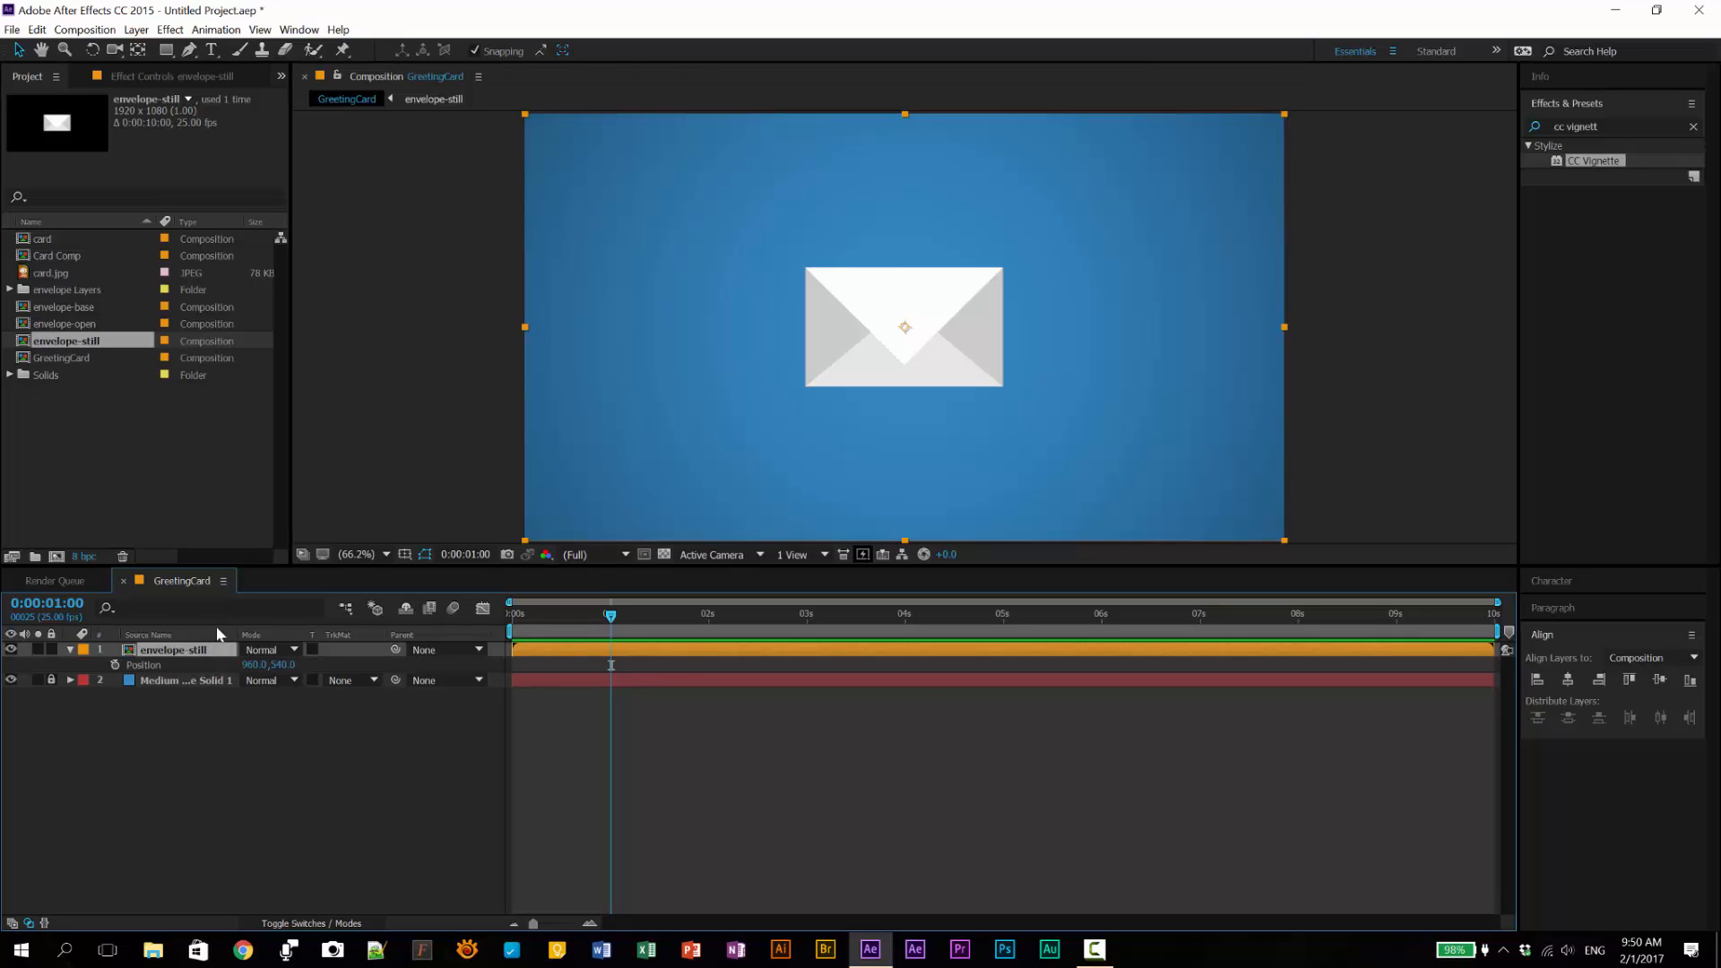
pyautogui.click(145, 665)
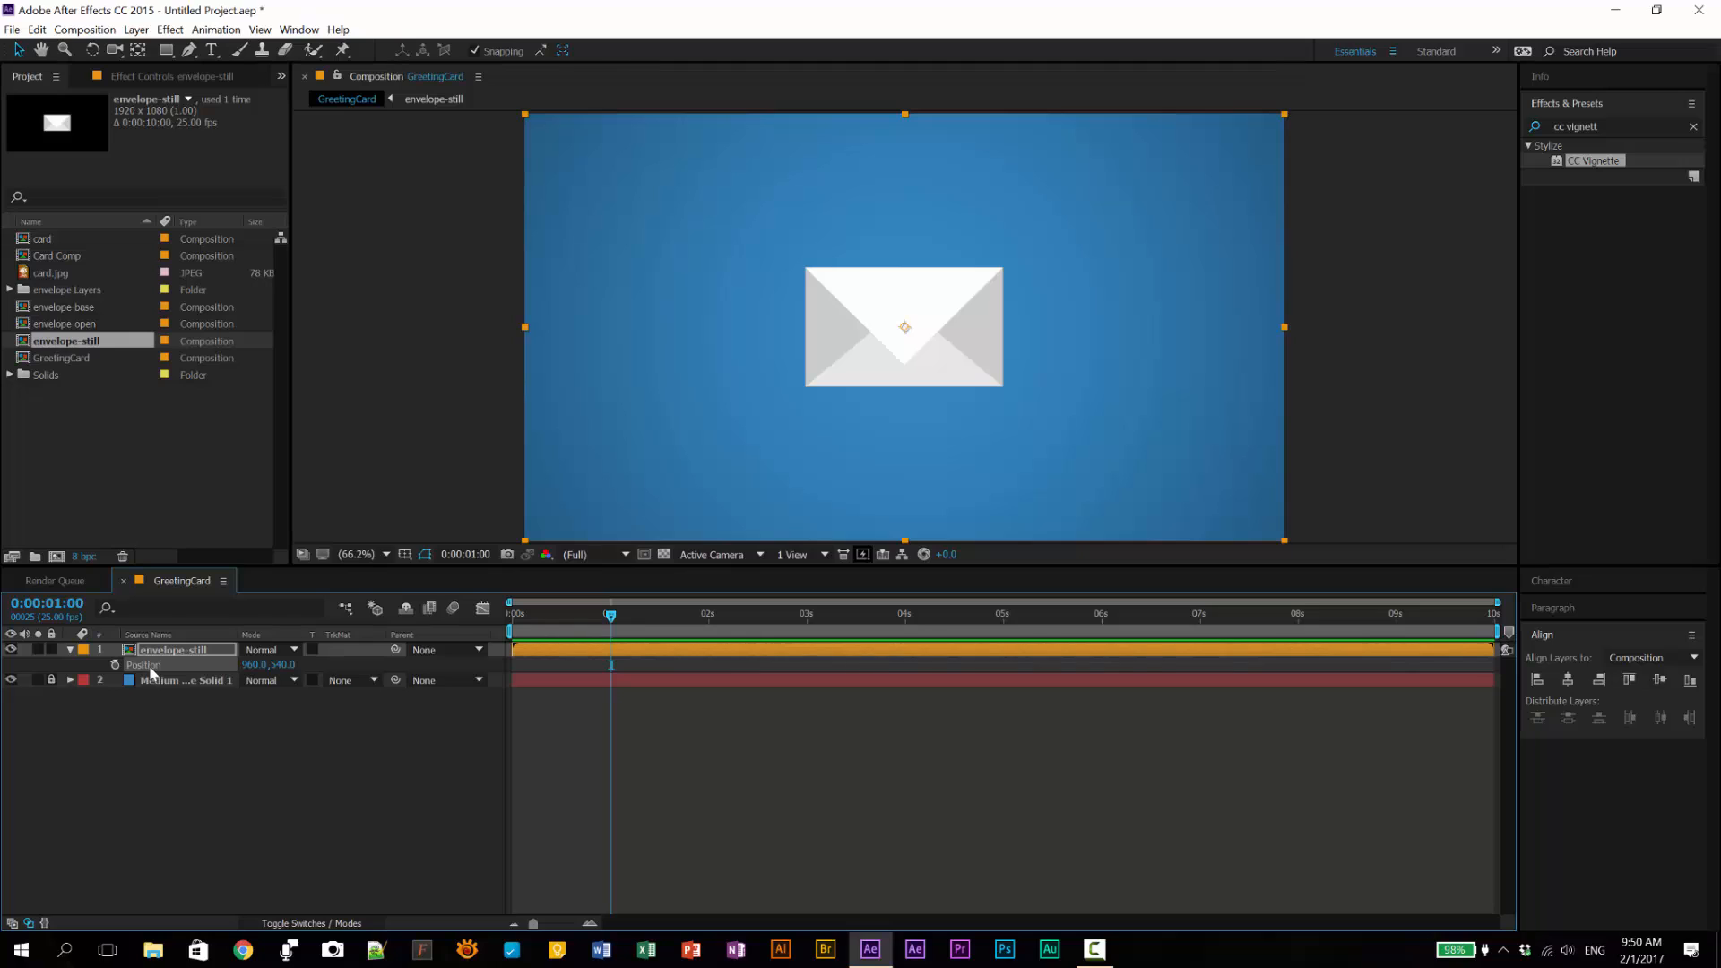
pyautogui.rightClick(149, 668)
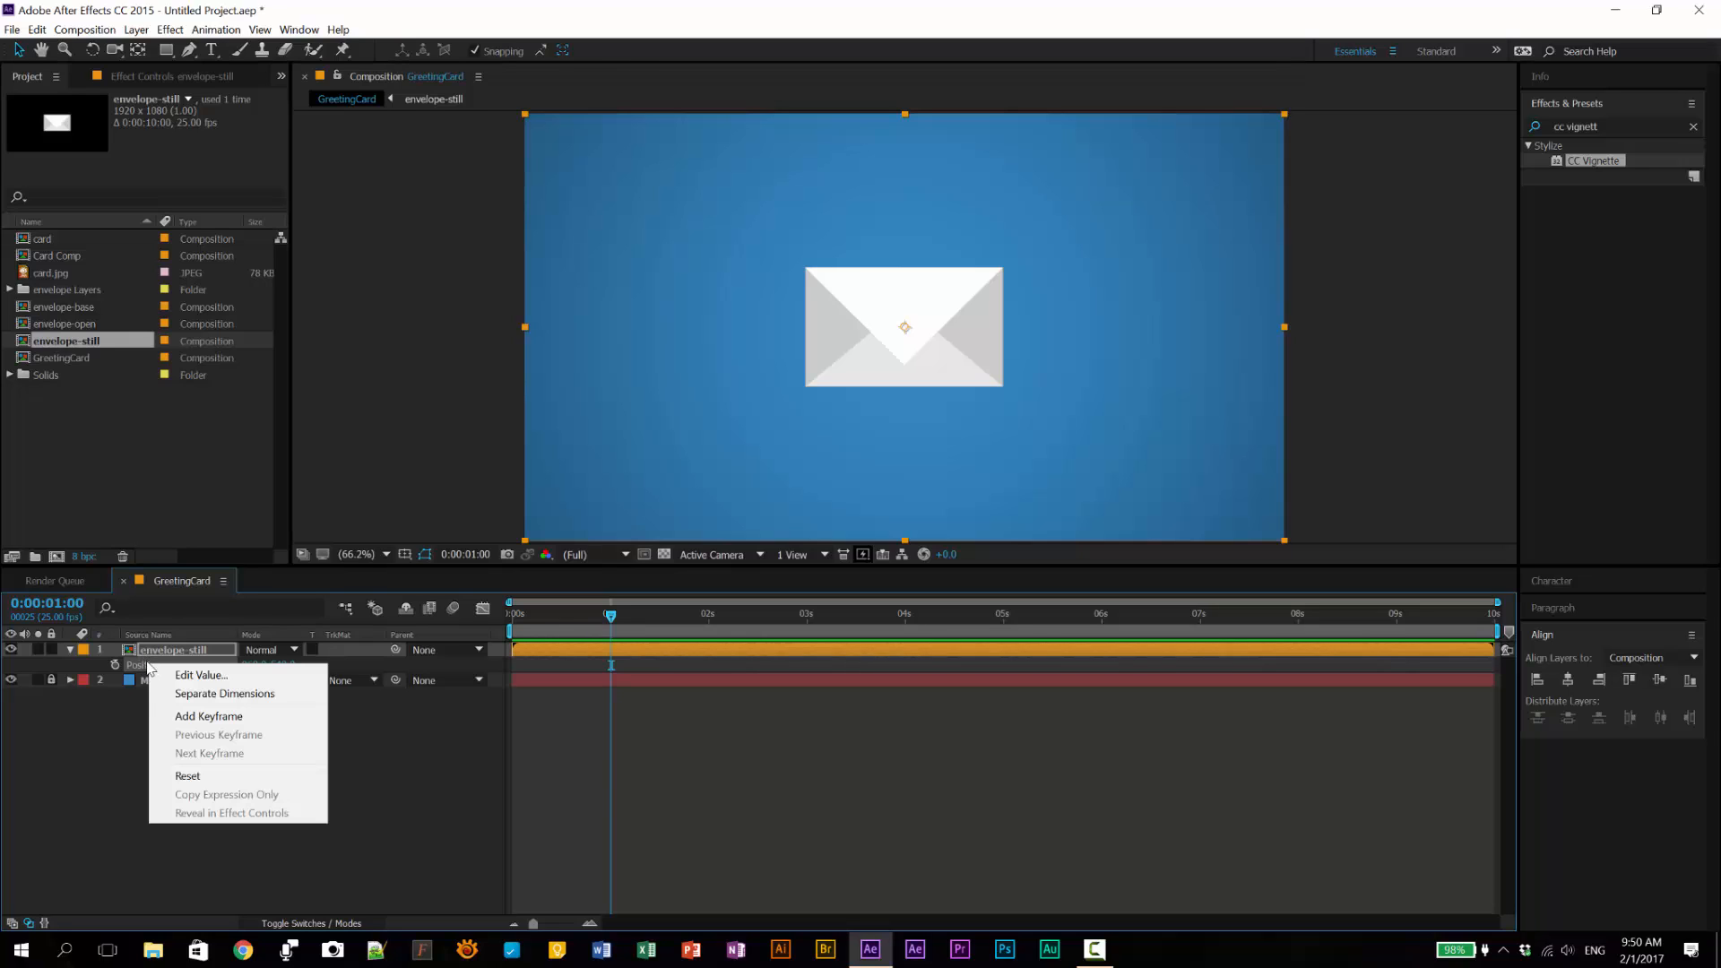
pyautogui.click(195, 696)
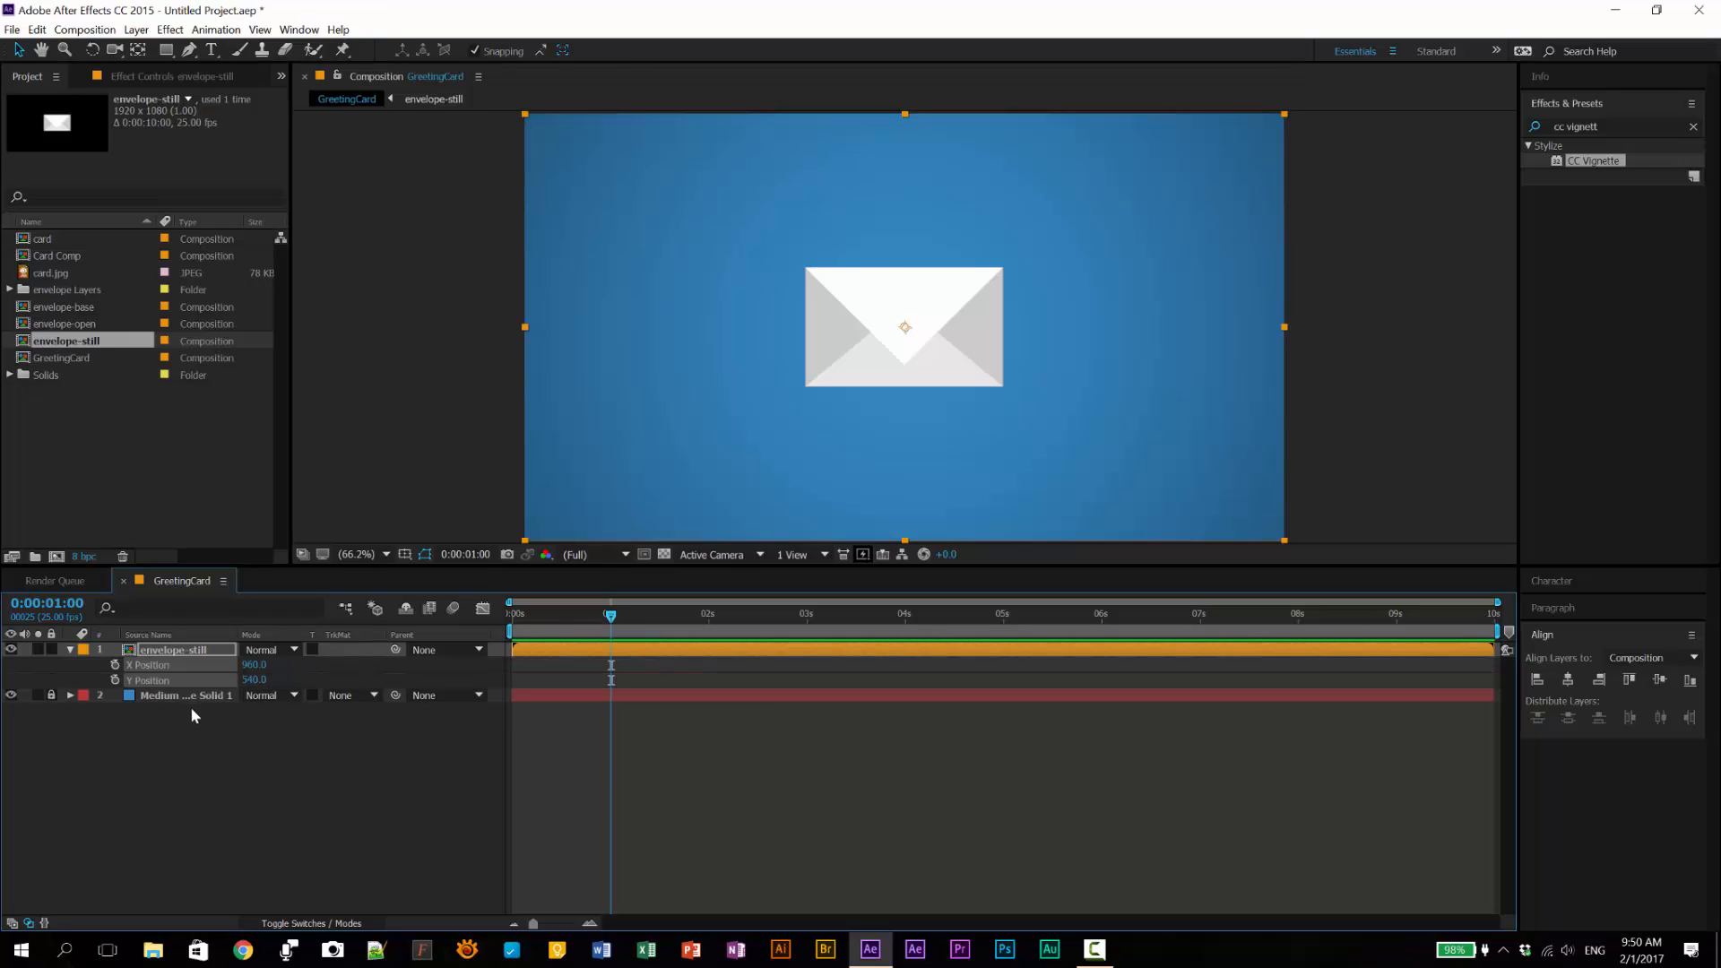
pyautogui.click(218, 773)
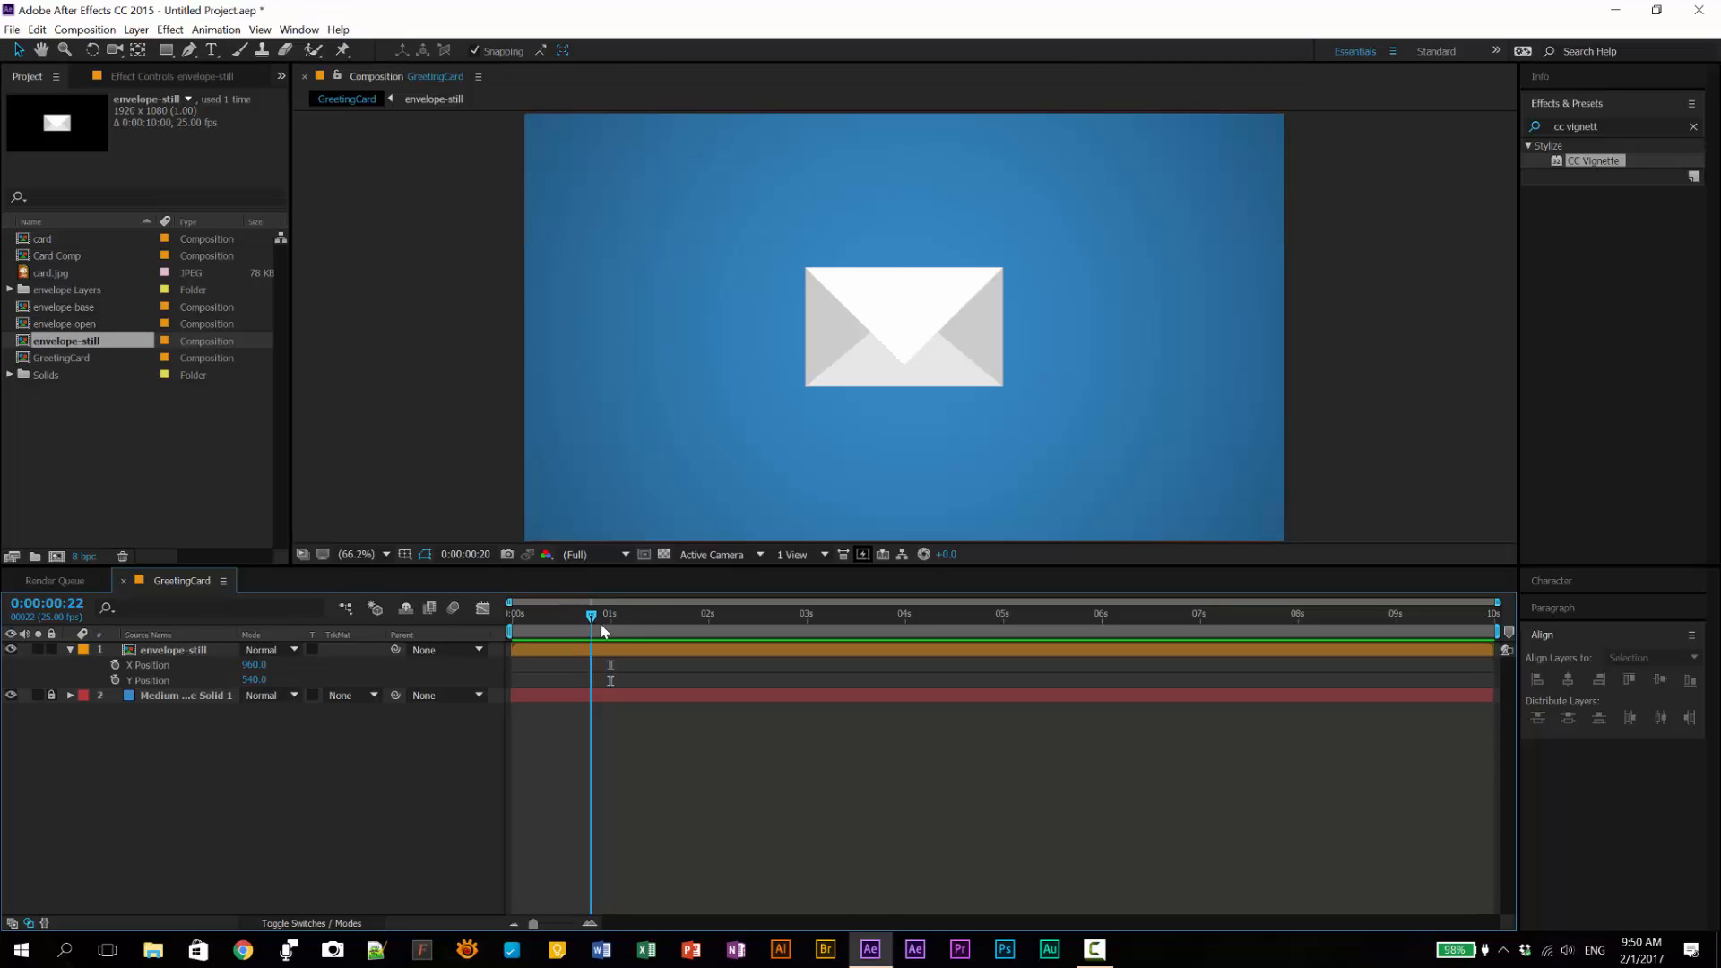
# Step: Keyframe the envelope's X Position at 0:00:01:00 and again at 0:00:00:05, setting the earlier keyframe to about -480 so the envelope starts off-screen
pyautogui.click(115, 664)
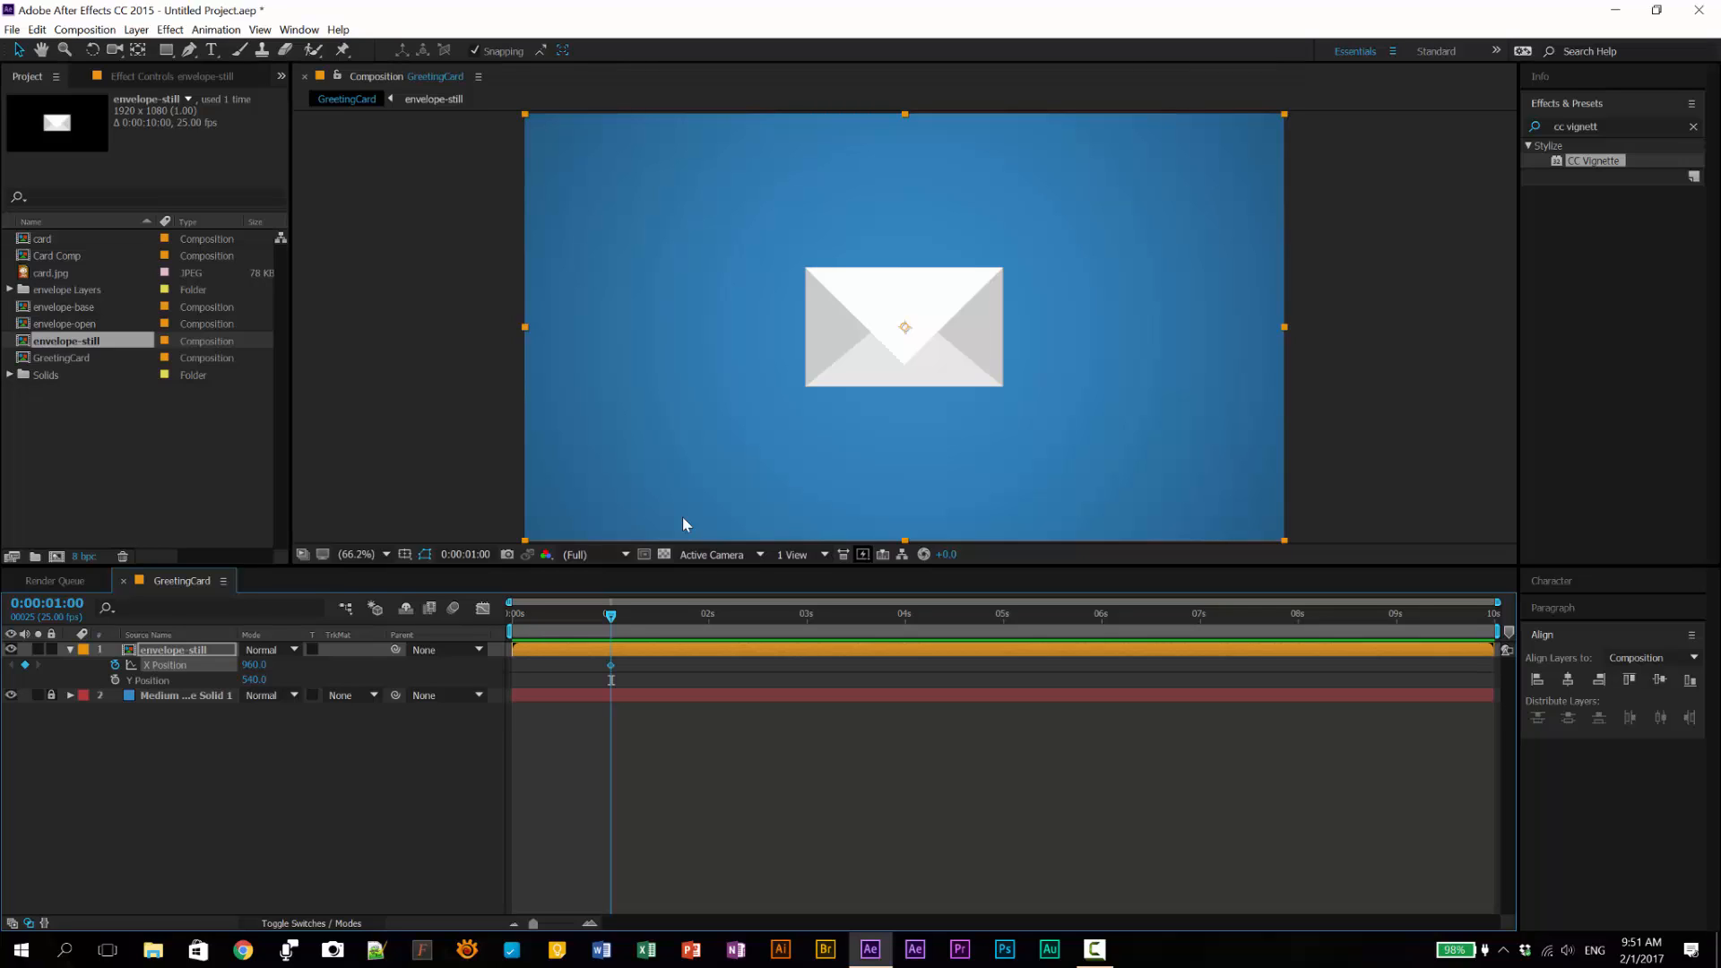
pyautogui.hotkey('shift', 'pageup')
pyautogui.hotkey('shift', 'pageup')
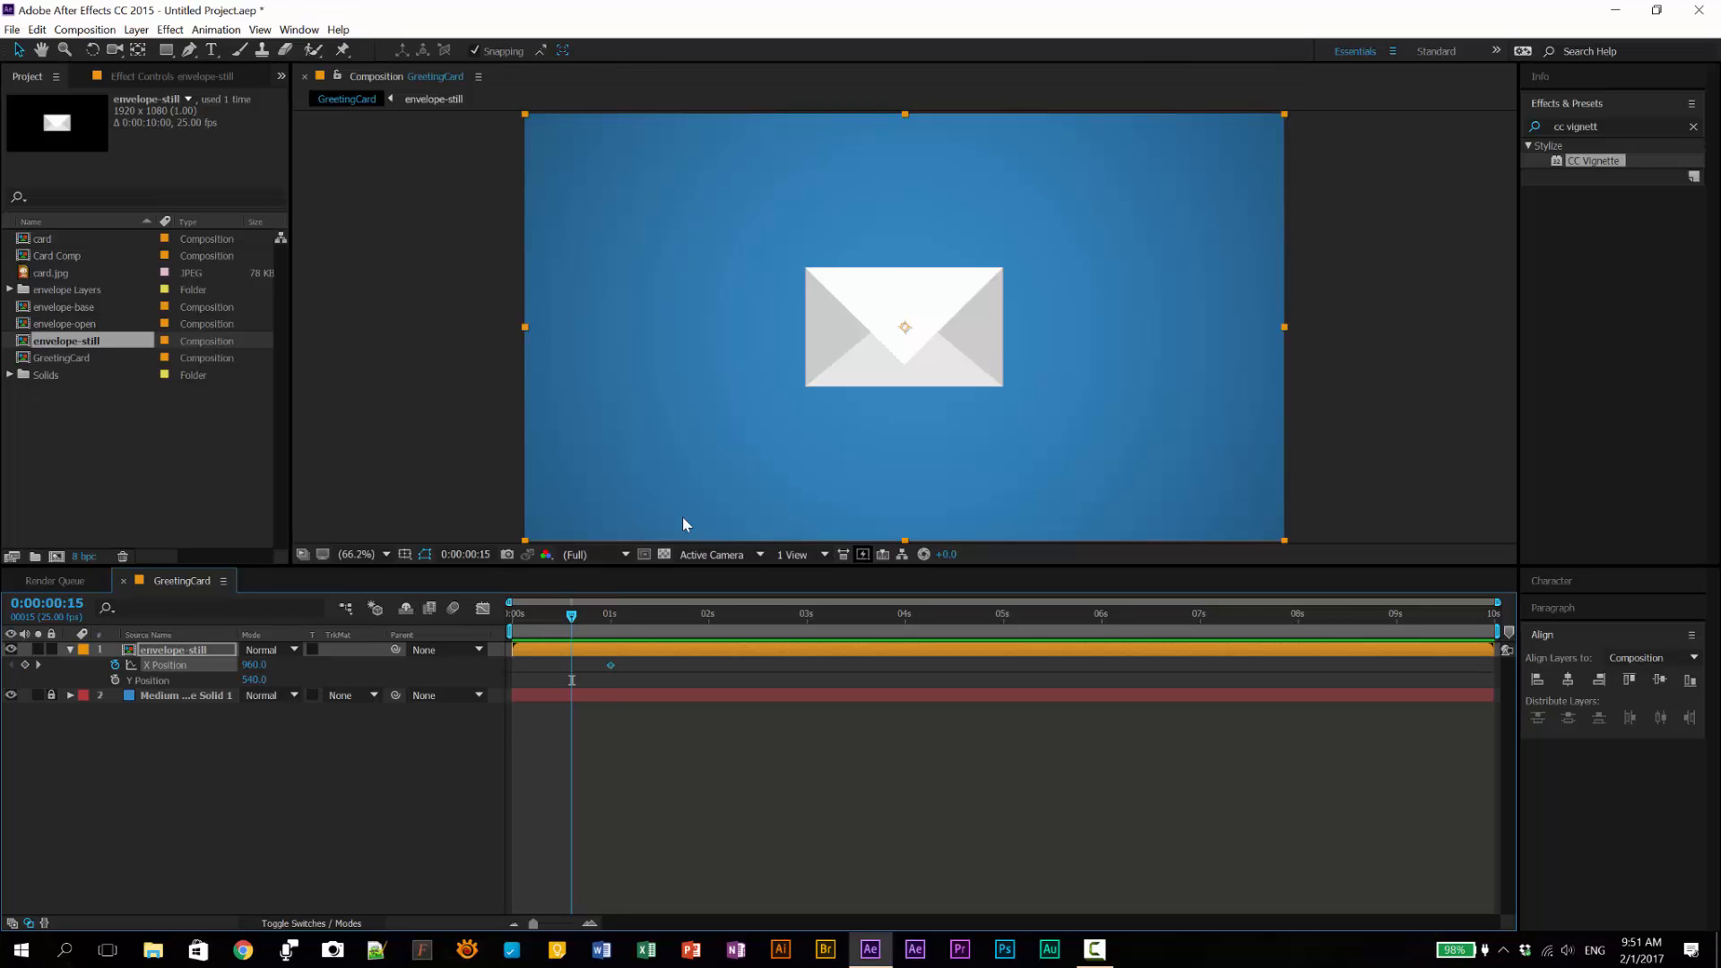
pyautogui.click(25, 665)
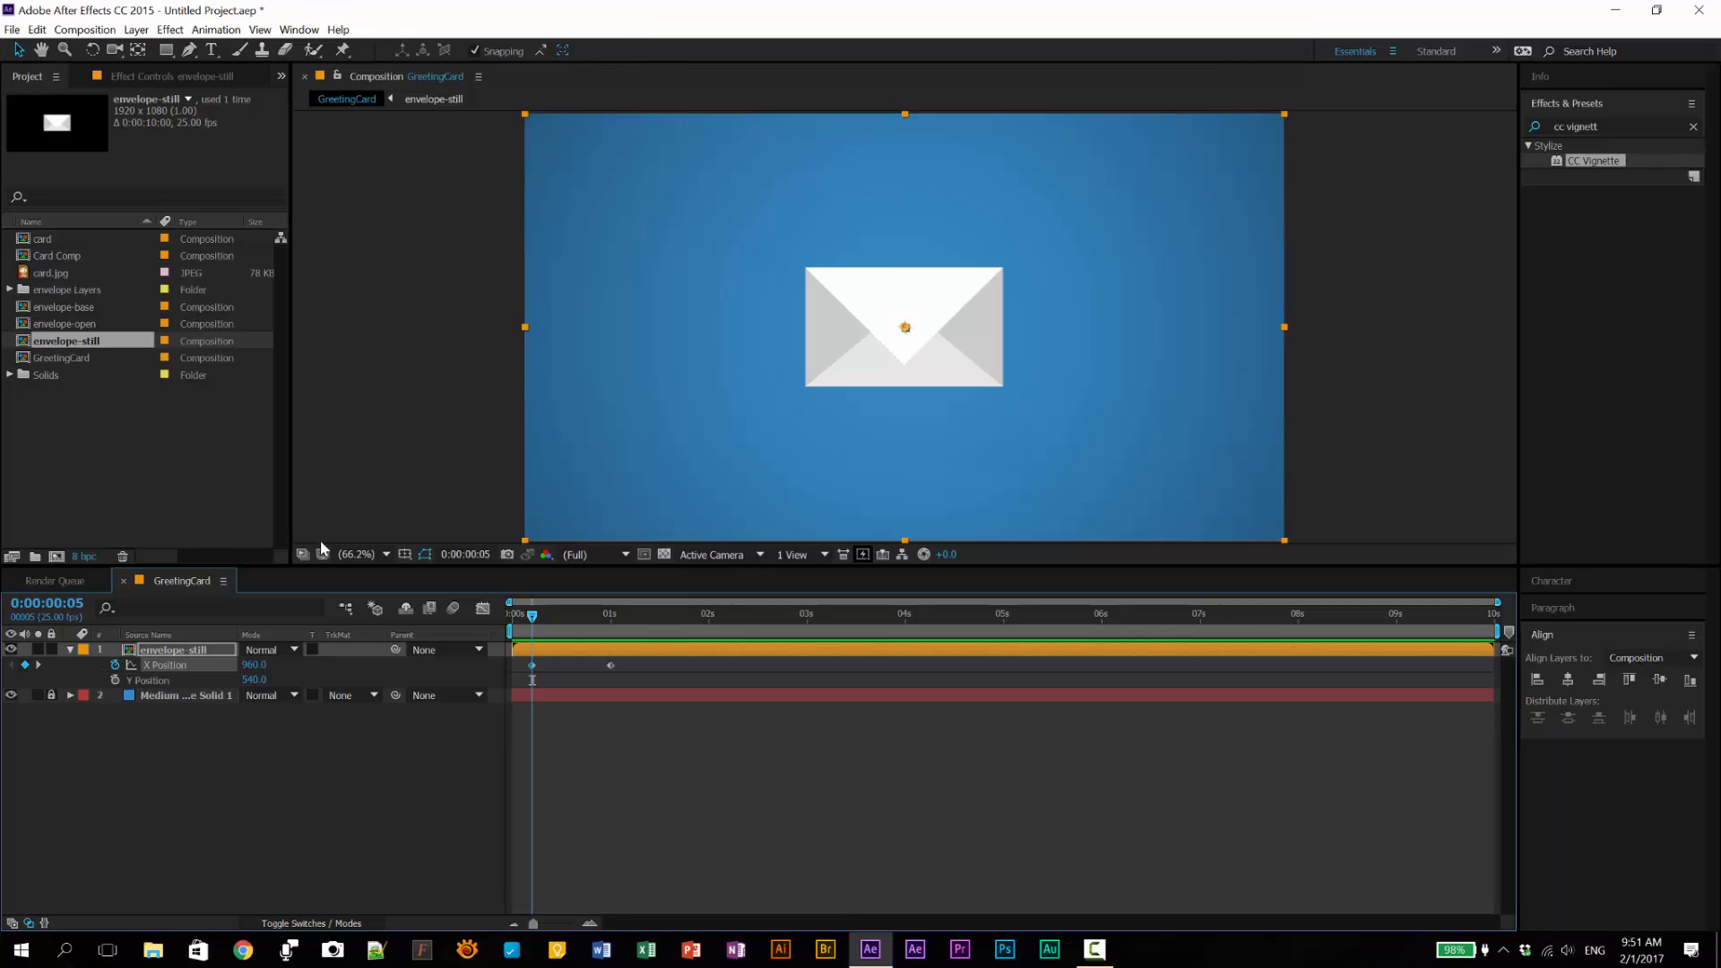
pyautogui.moveTo(254, 670)
pyautogui.mouseDown()
pyautogui.moveTo(152, 672)
pyautogui.moveTo(258, 679)
pyautogui.mouseUp()
pyautogui.moveTo(276, 843); pyautogui.dragTo(296, 703)
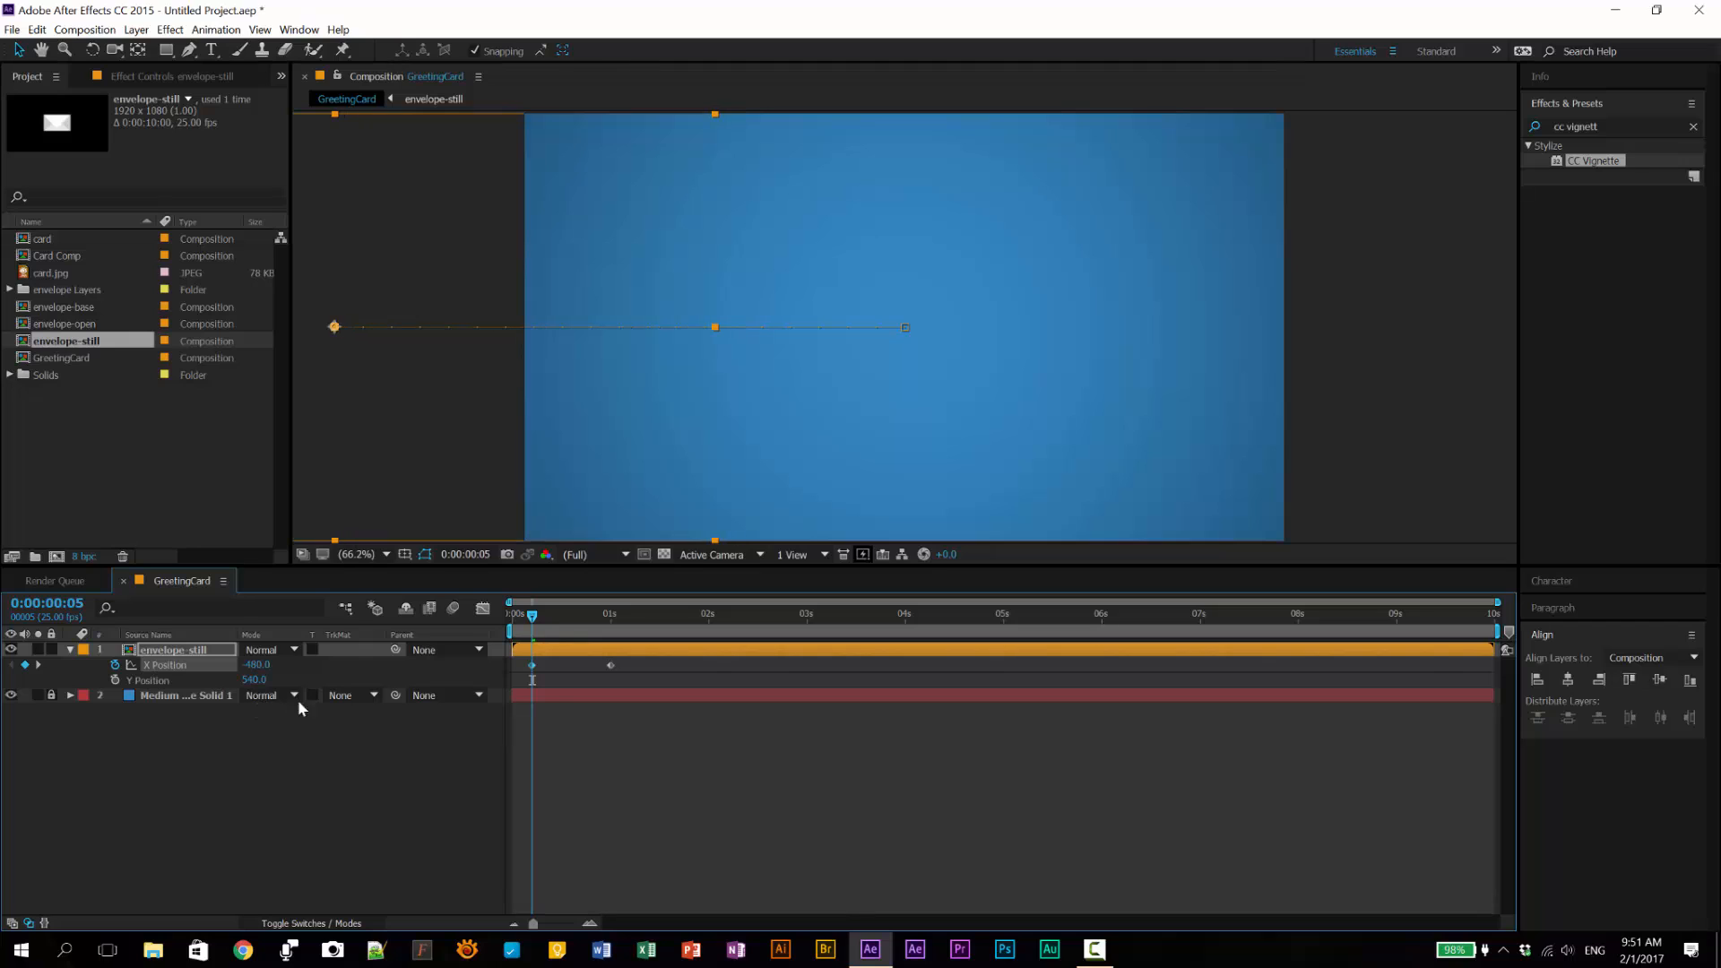
# Step: Apply Easy Ease to both X Position keyframes and show their curve in the Graph Editor
pyautogui.moveTo(632, 667); pyautogui.dragTo(509, 675)
pyautogui.press('F9')
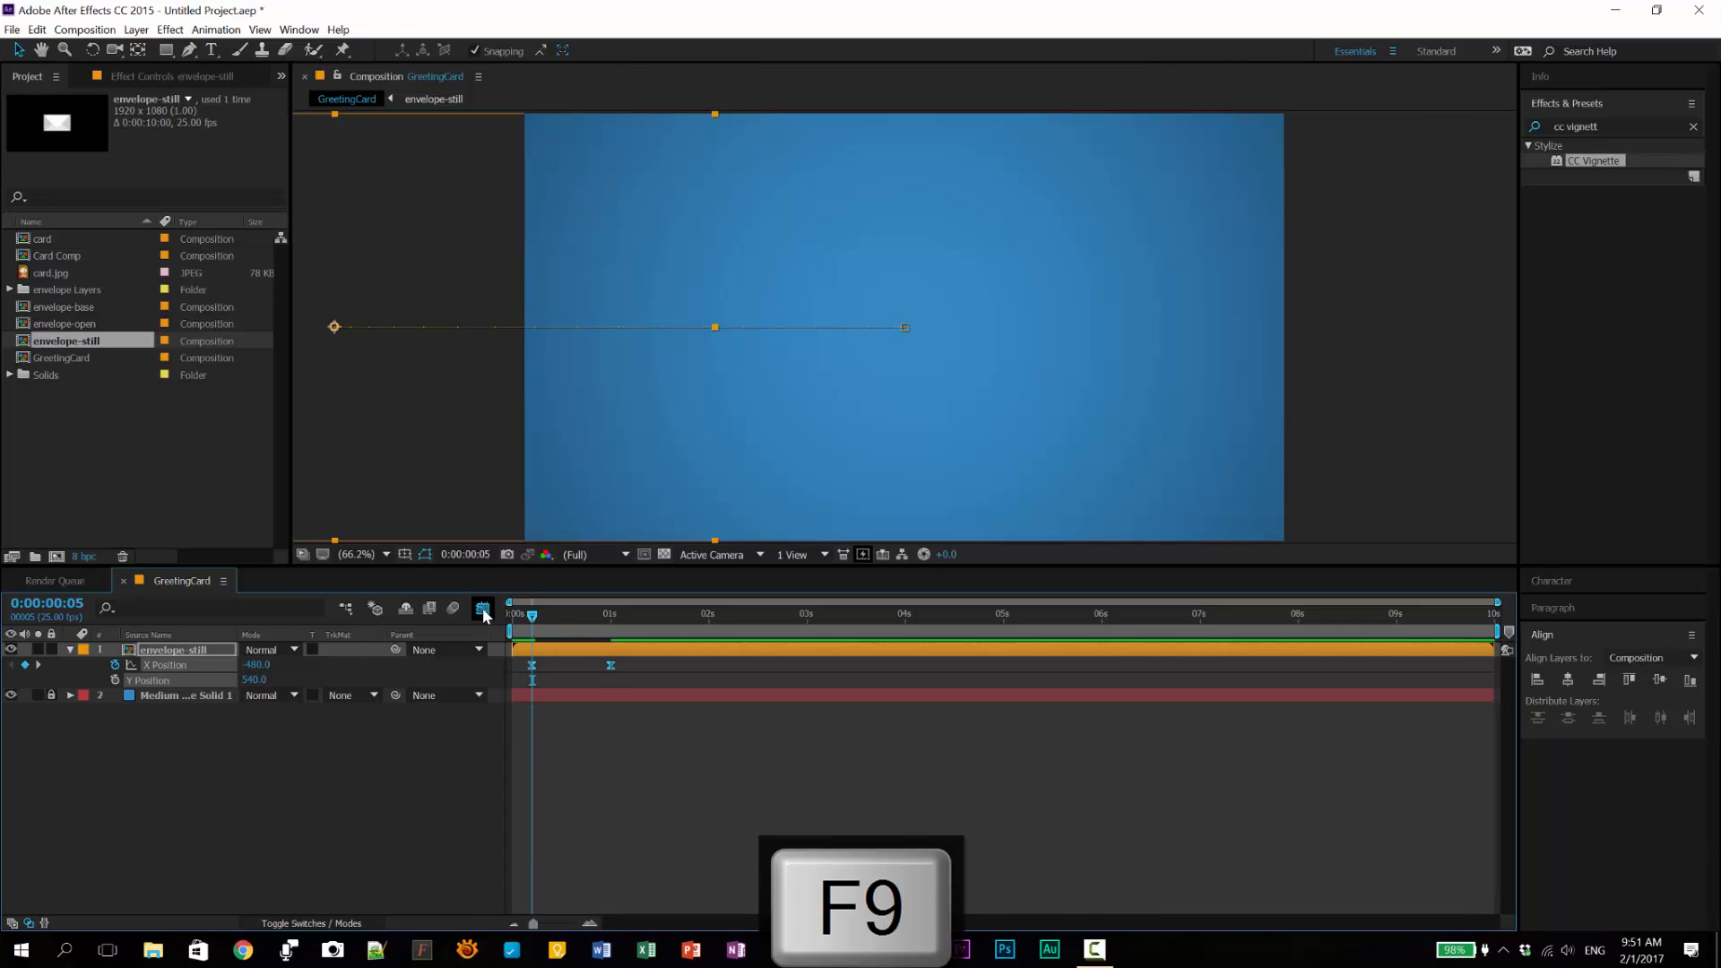
pyautogui.click(482, 611)
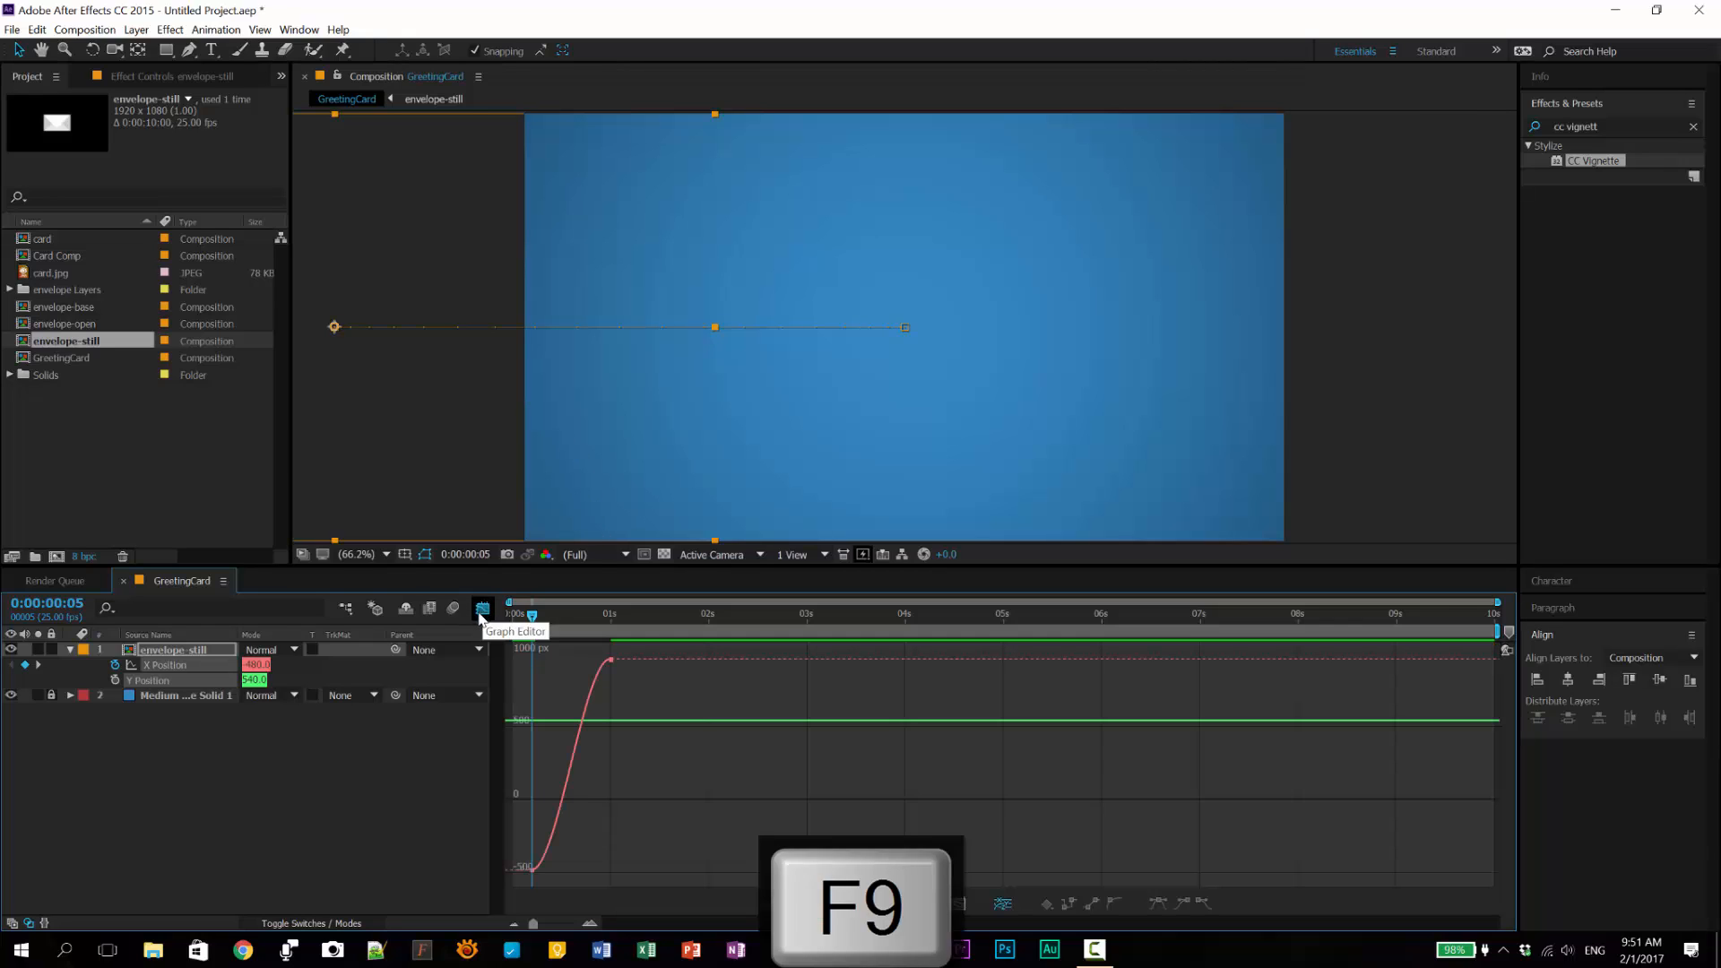
# Step: Reshape the X Position curve with a steep rise from the first keyframe and a long, flat ease into the second
pyautogui.click(532, 874)
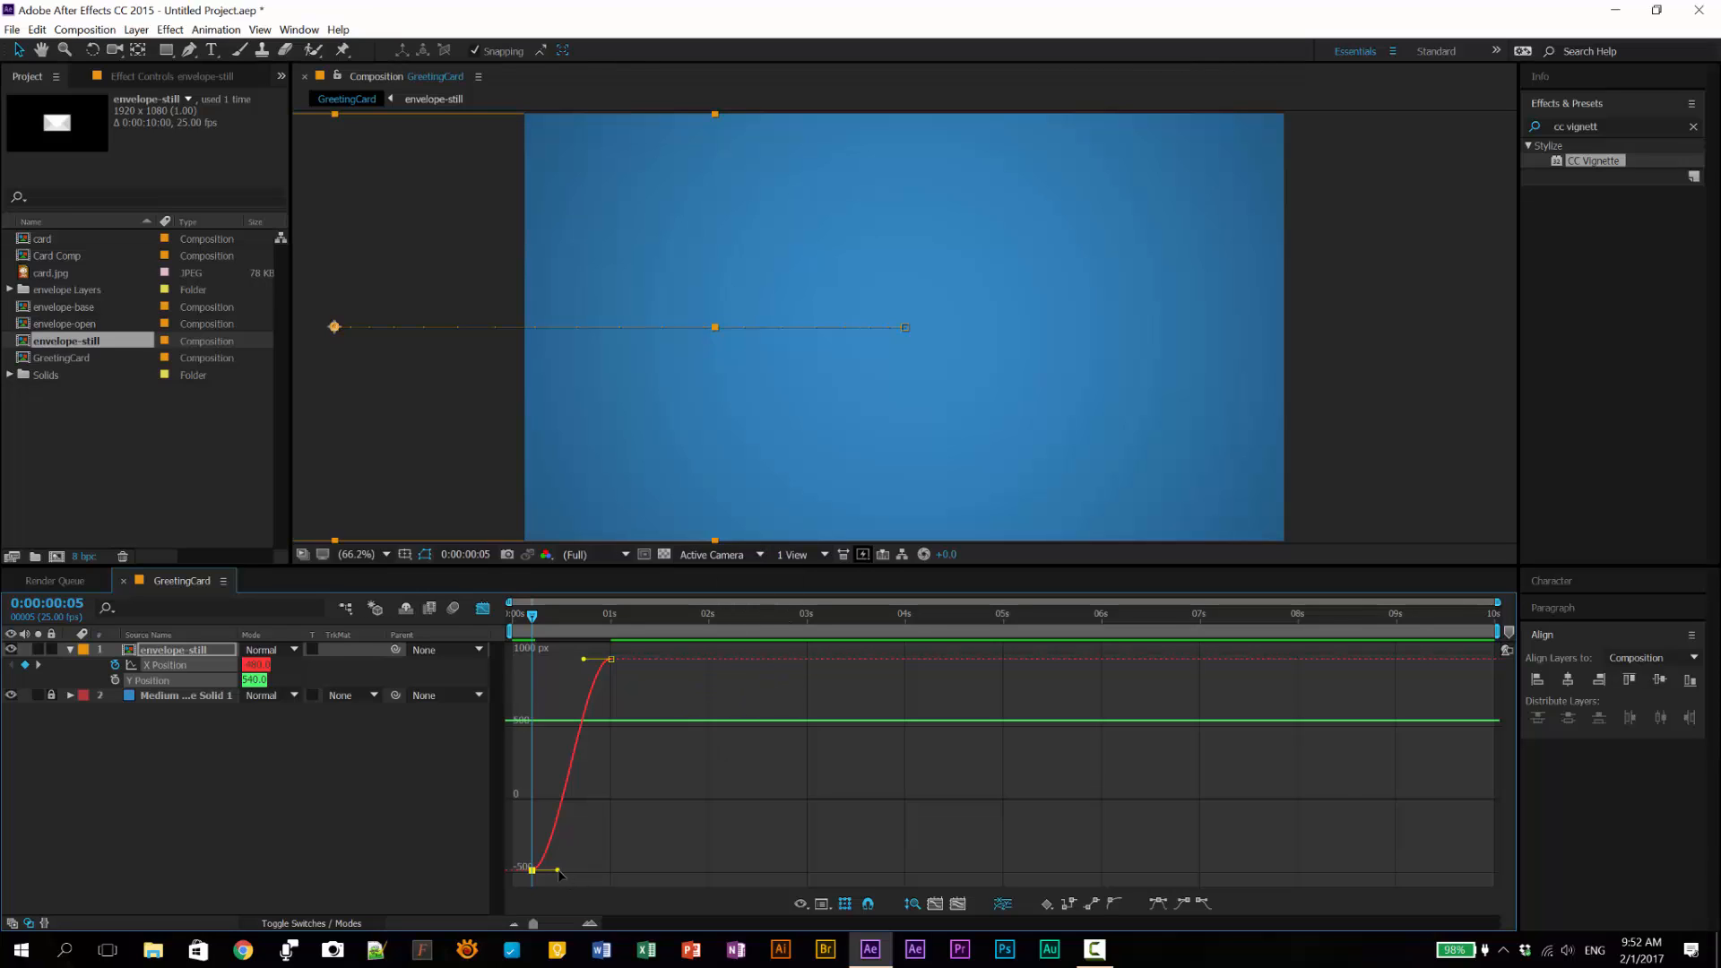
pyautogui.moveTo(558, 871); pyautogui.dragTo(482, 702)
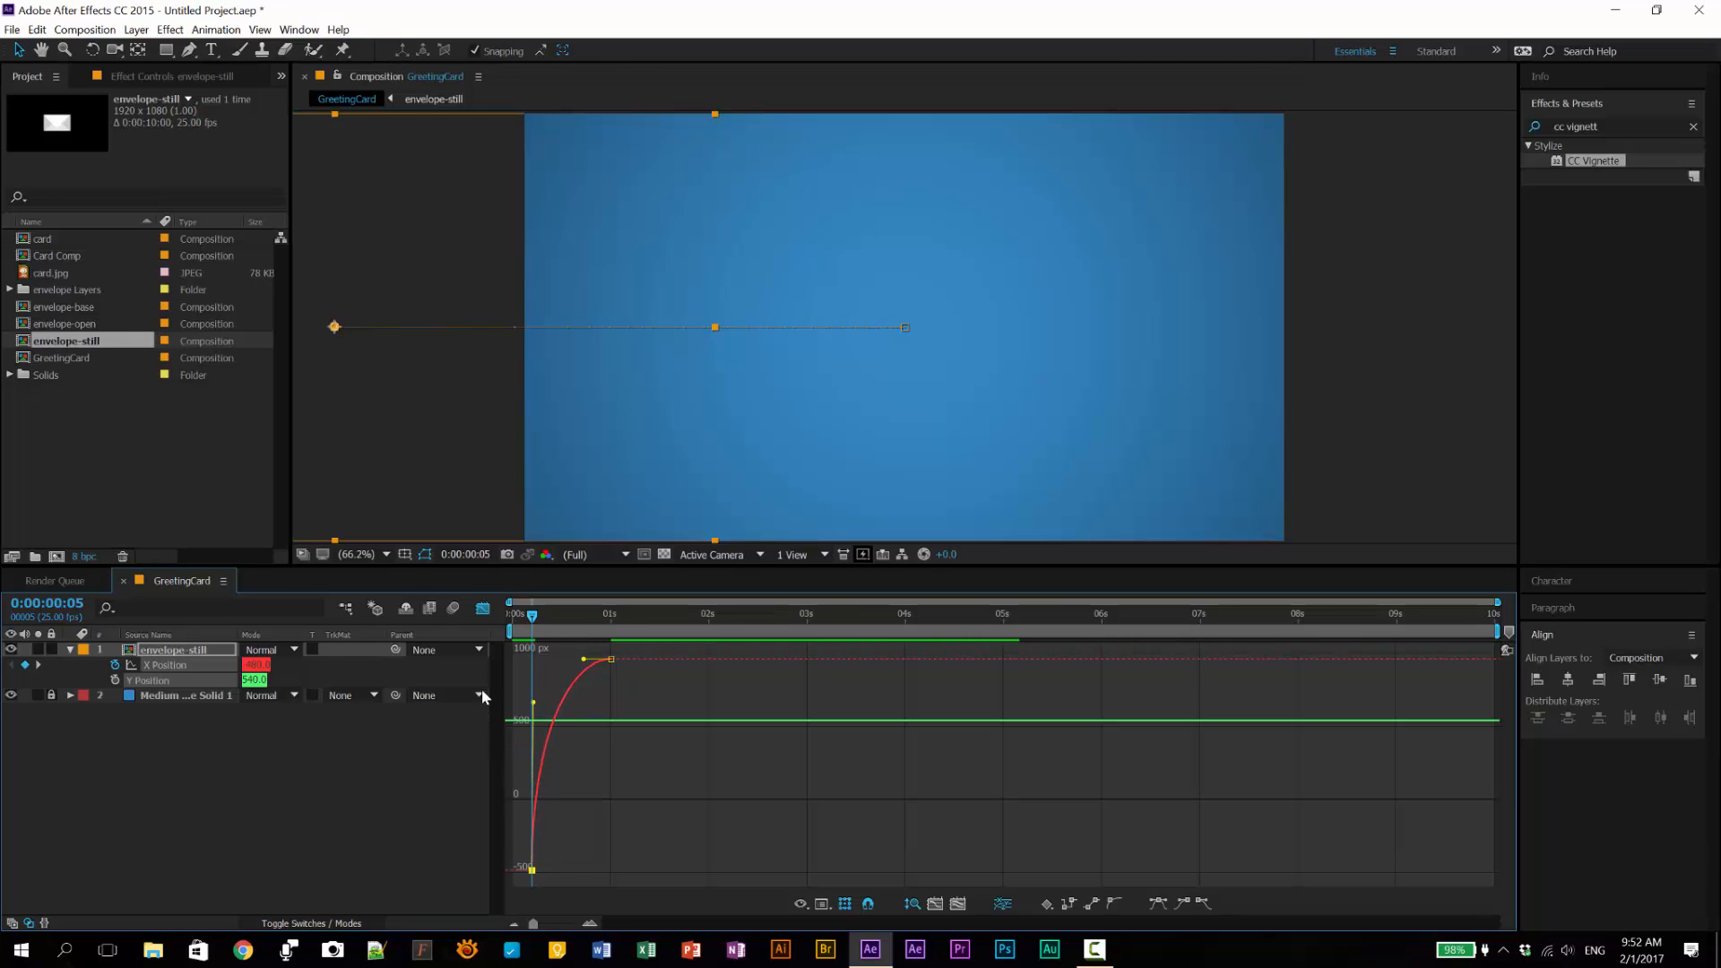
pyautogui.click(611, 660)
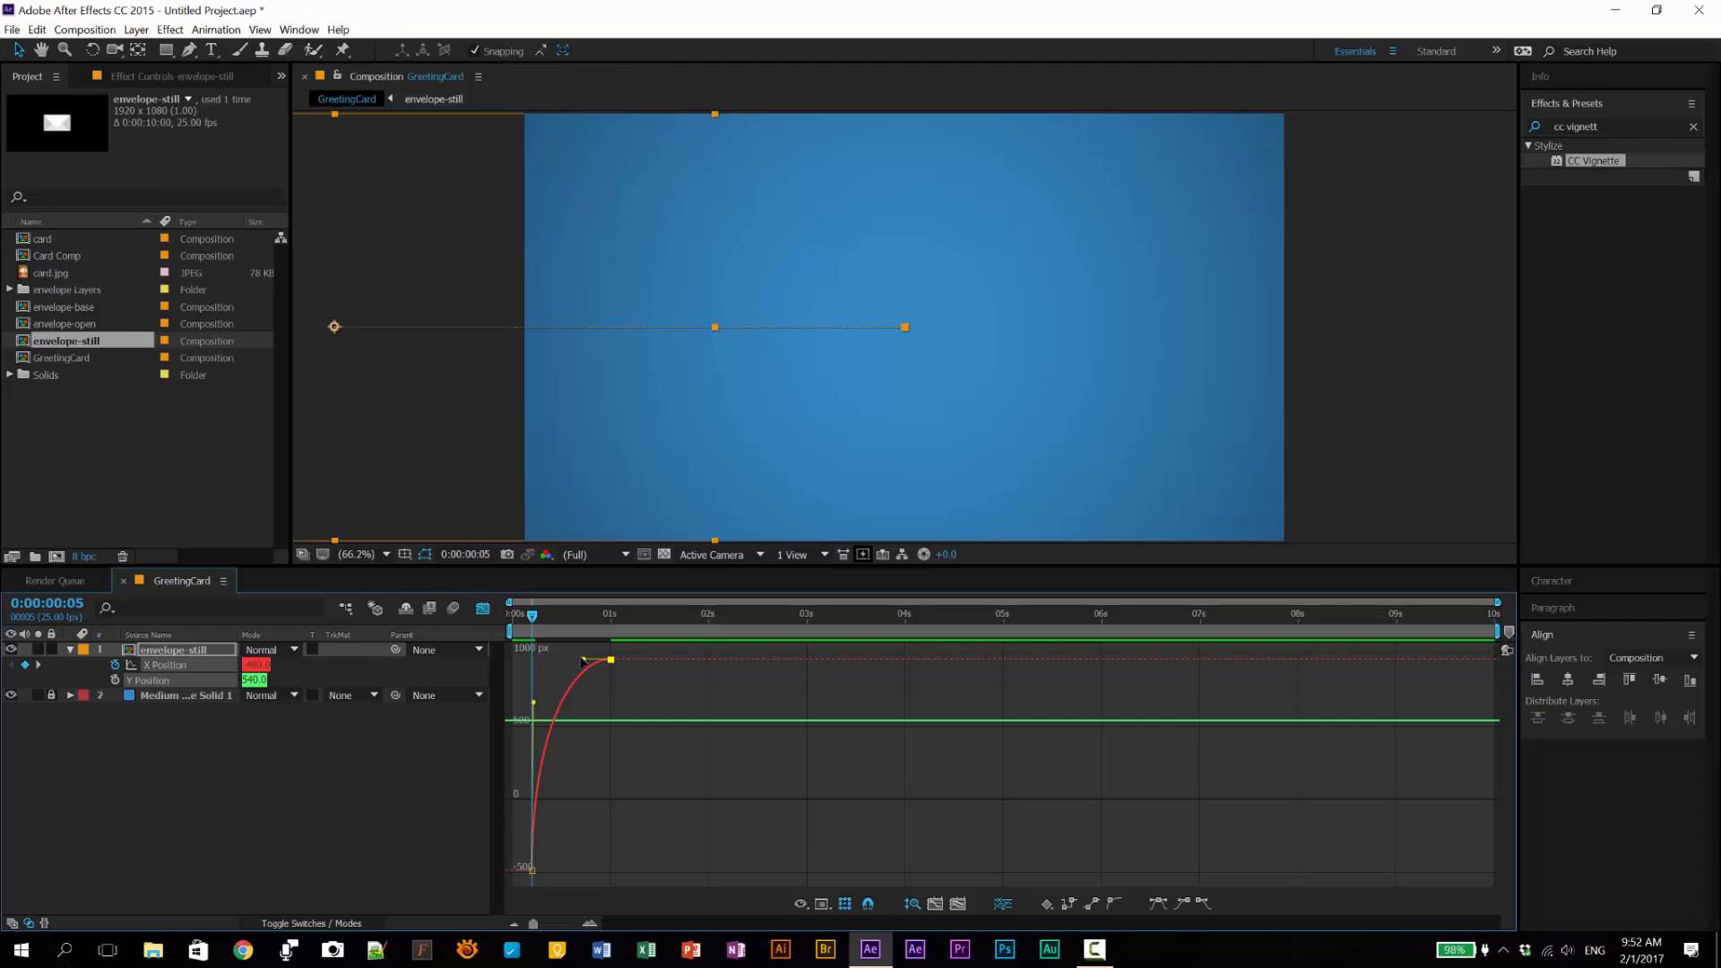
pyautogui.moveTo(583, 660); pyautogui.dragTo(550, 659)
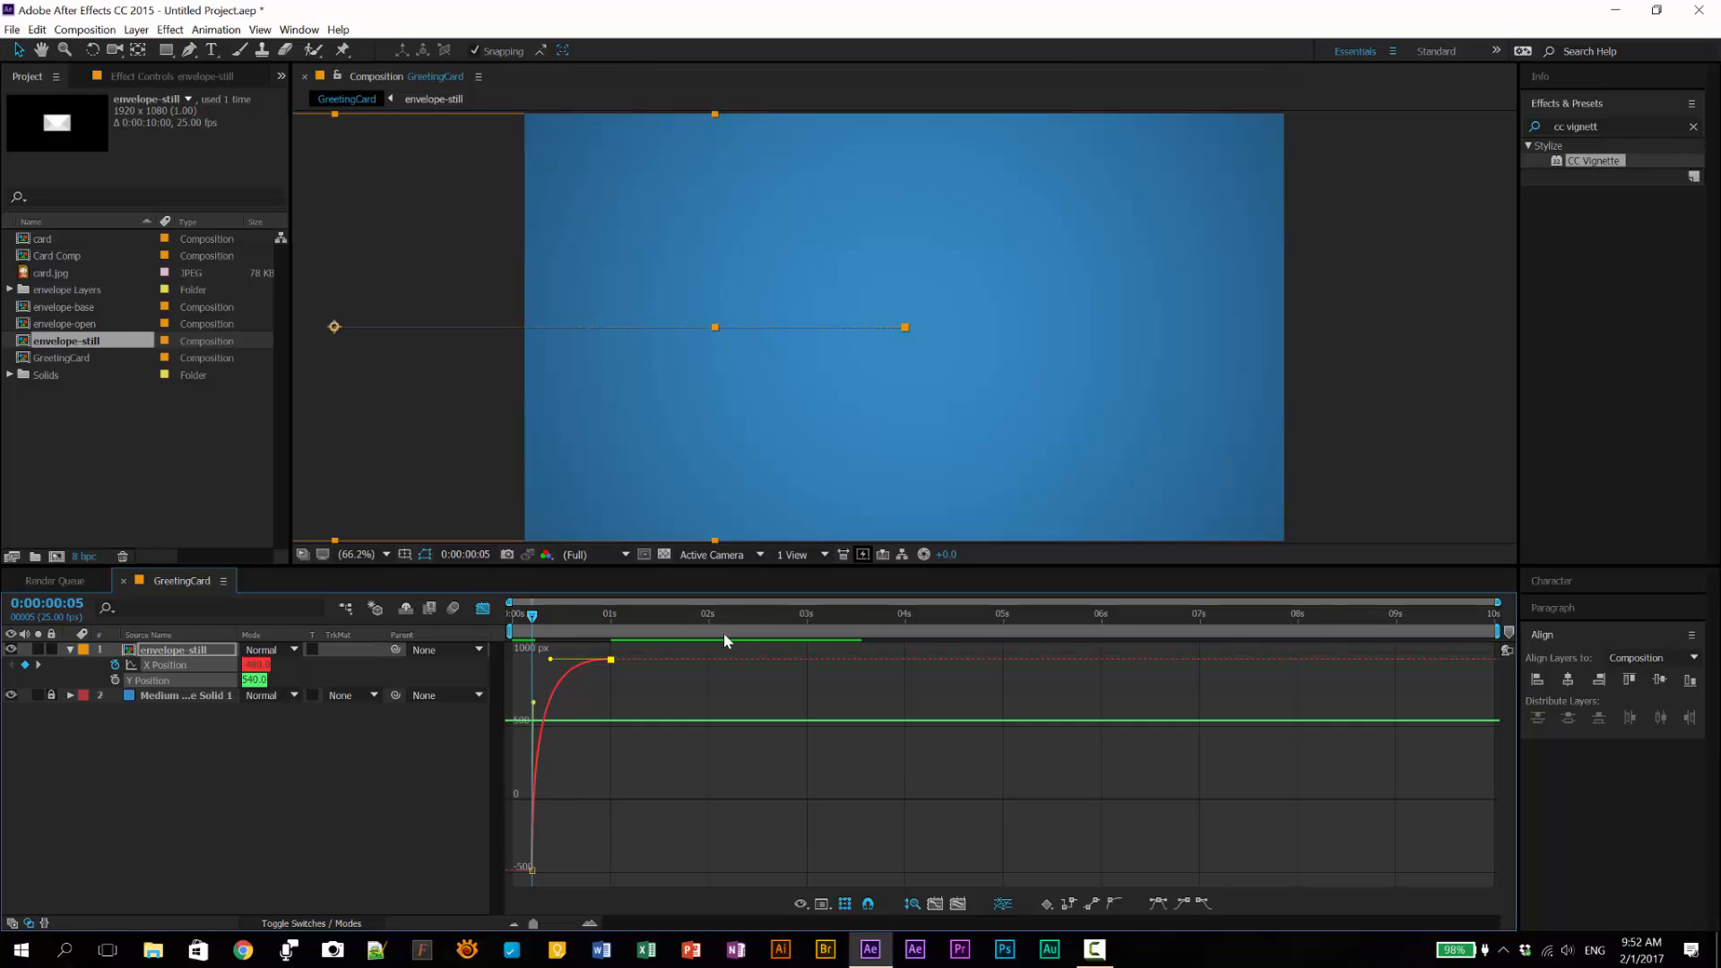
# Step: End the work area at about 0:00:01:21 and preview the envelope sliding in
pyautogui.click(674, 615)
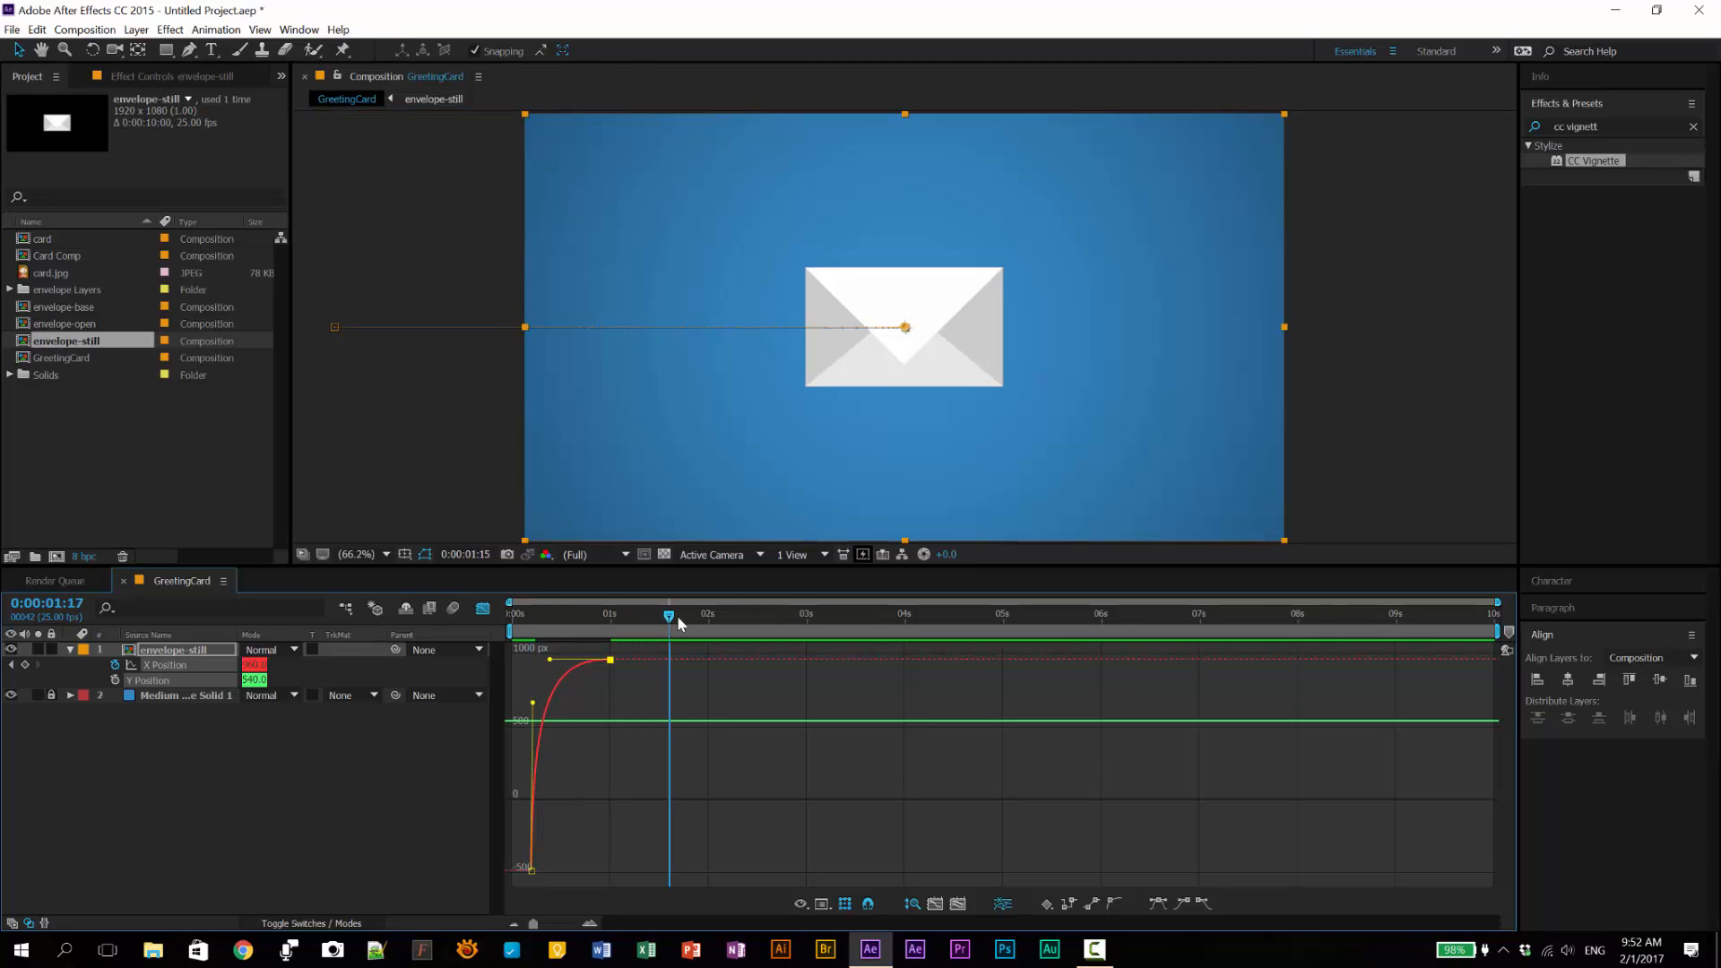
pyautogui.moveTo(678, 617); pyautogui.dragTo(693, 616)
pyautogui.press('n')
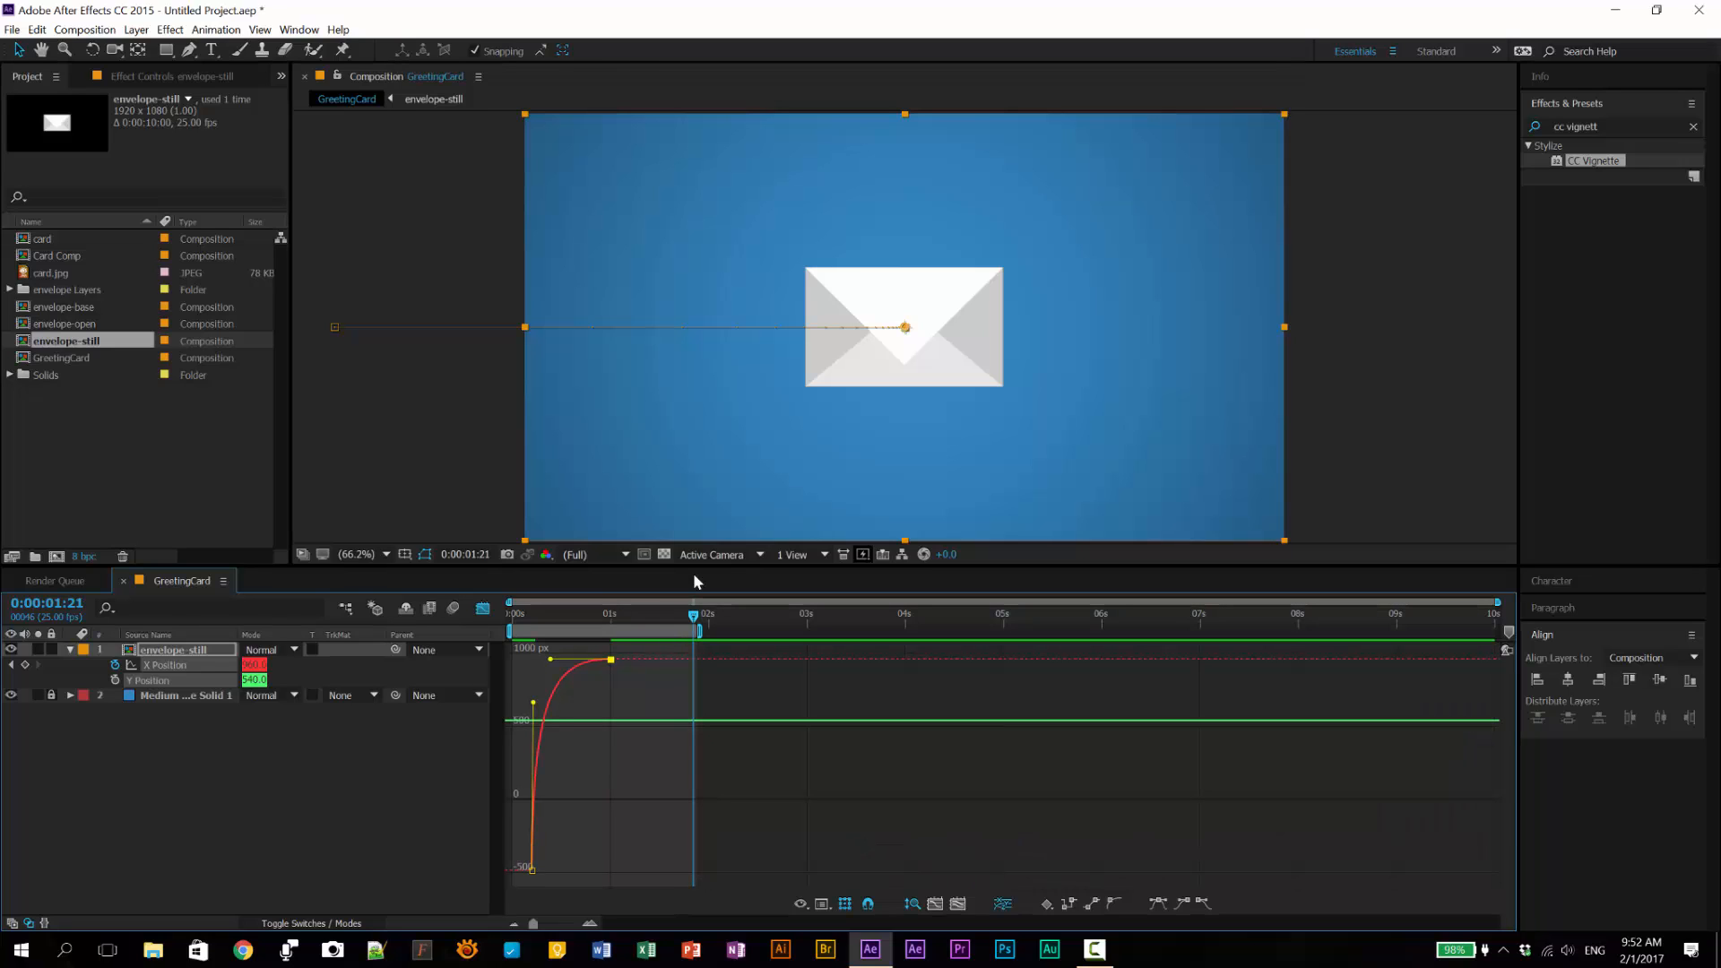
pyautogui.press('space')
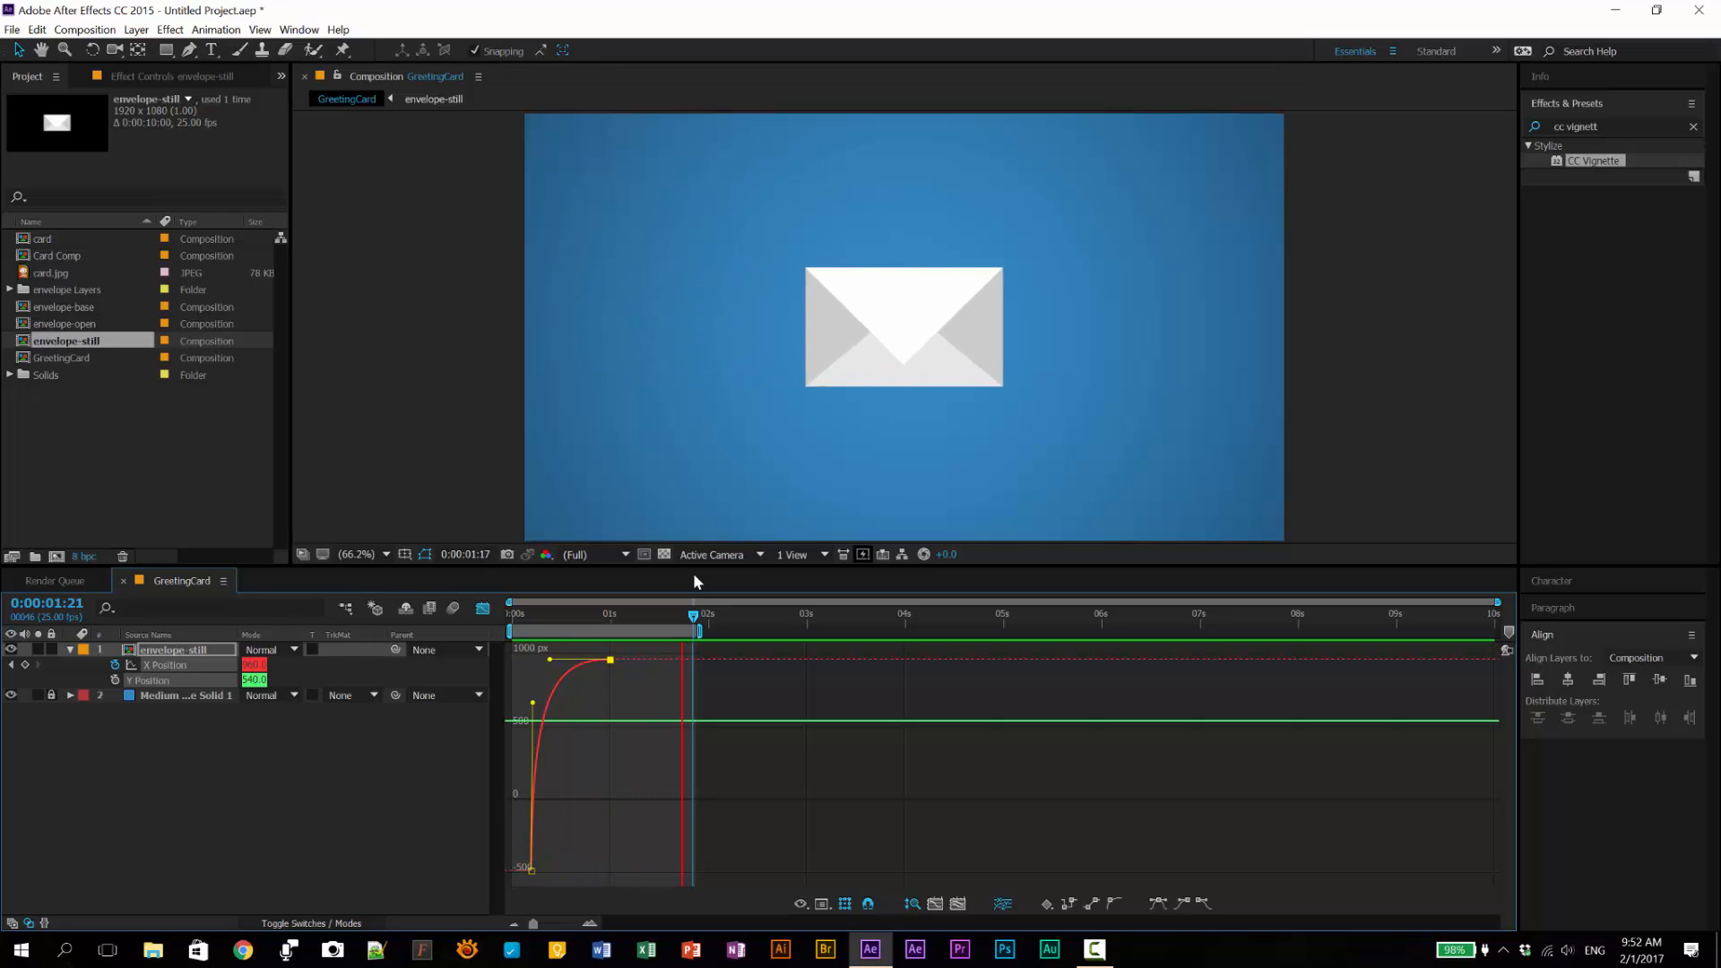
pyautogui.press('space')
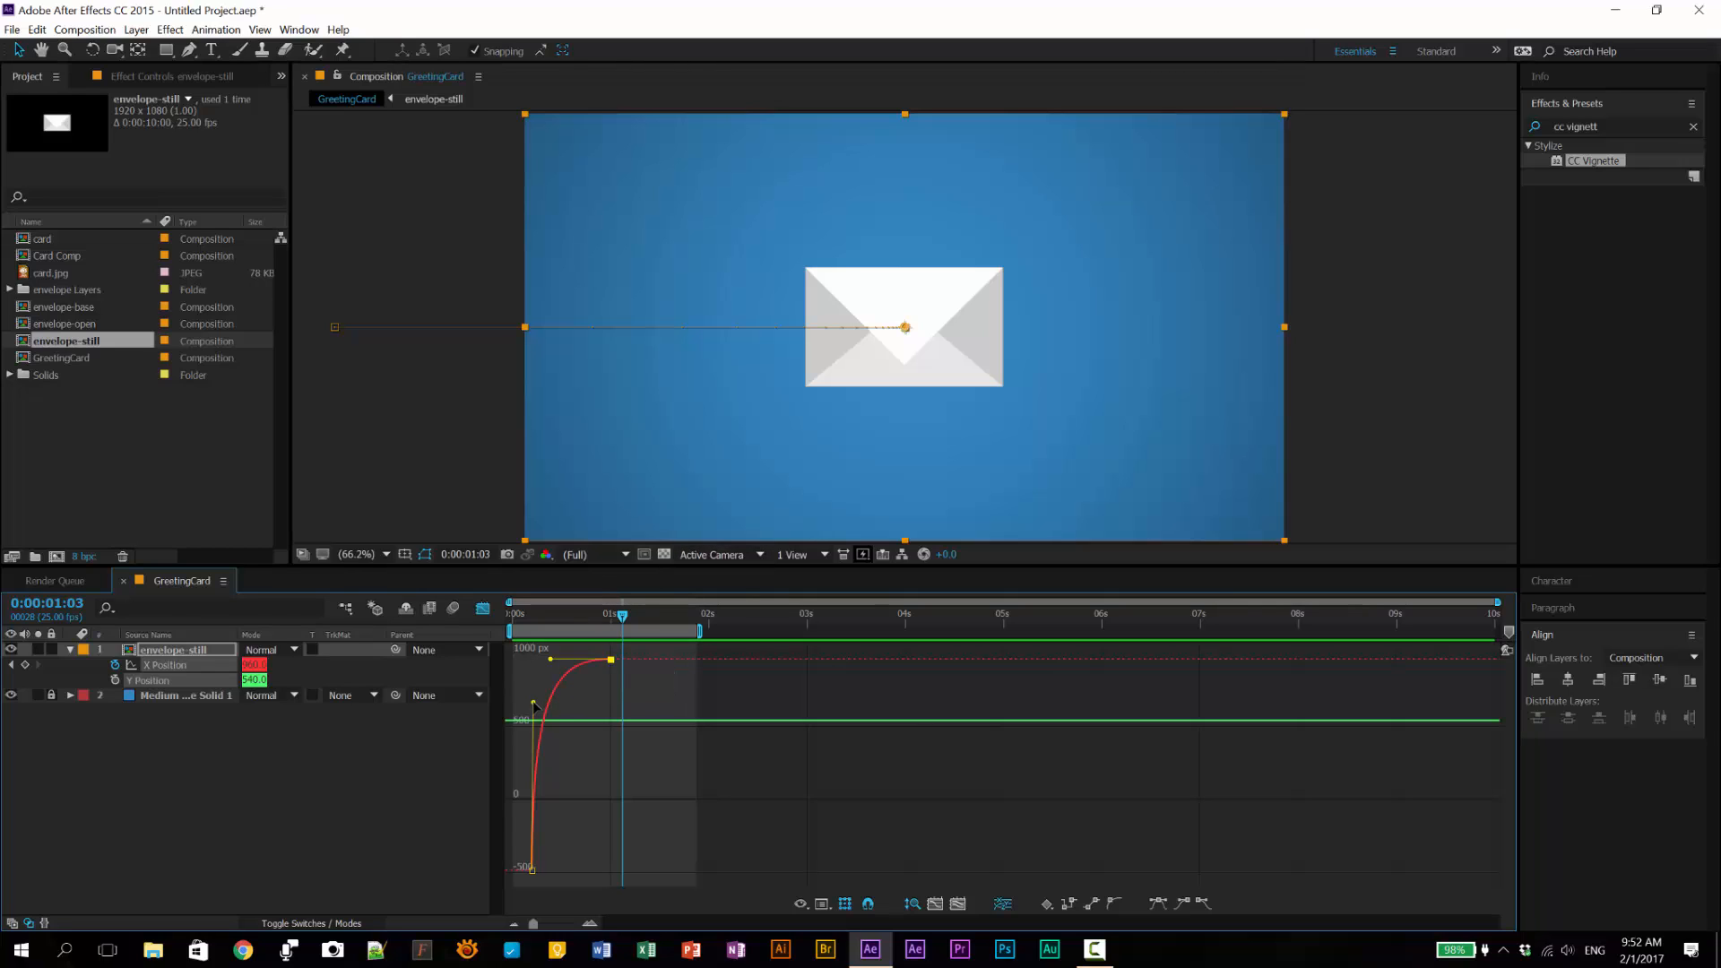
# Step: Soften the X Position curve by shortening the first keyframe's steep outgoing handle and the second keyframe's incoming handle
pyautogui.moveTo(534, 706); pyautogui.dragTo(546, 722)
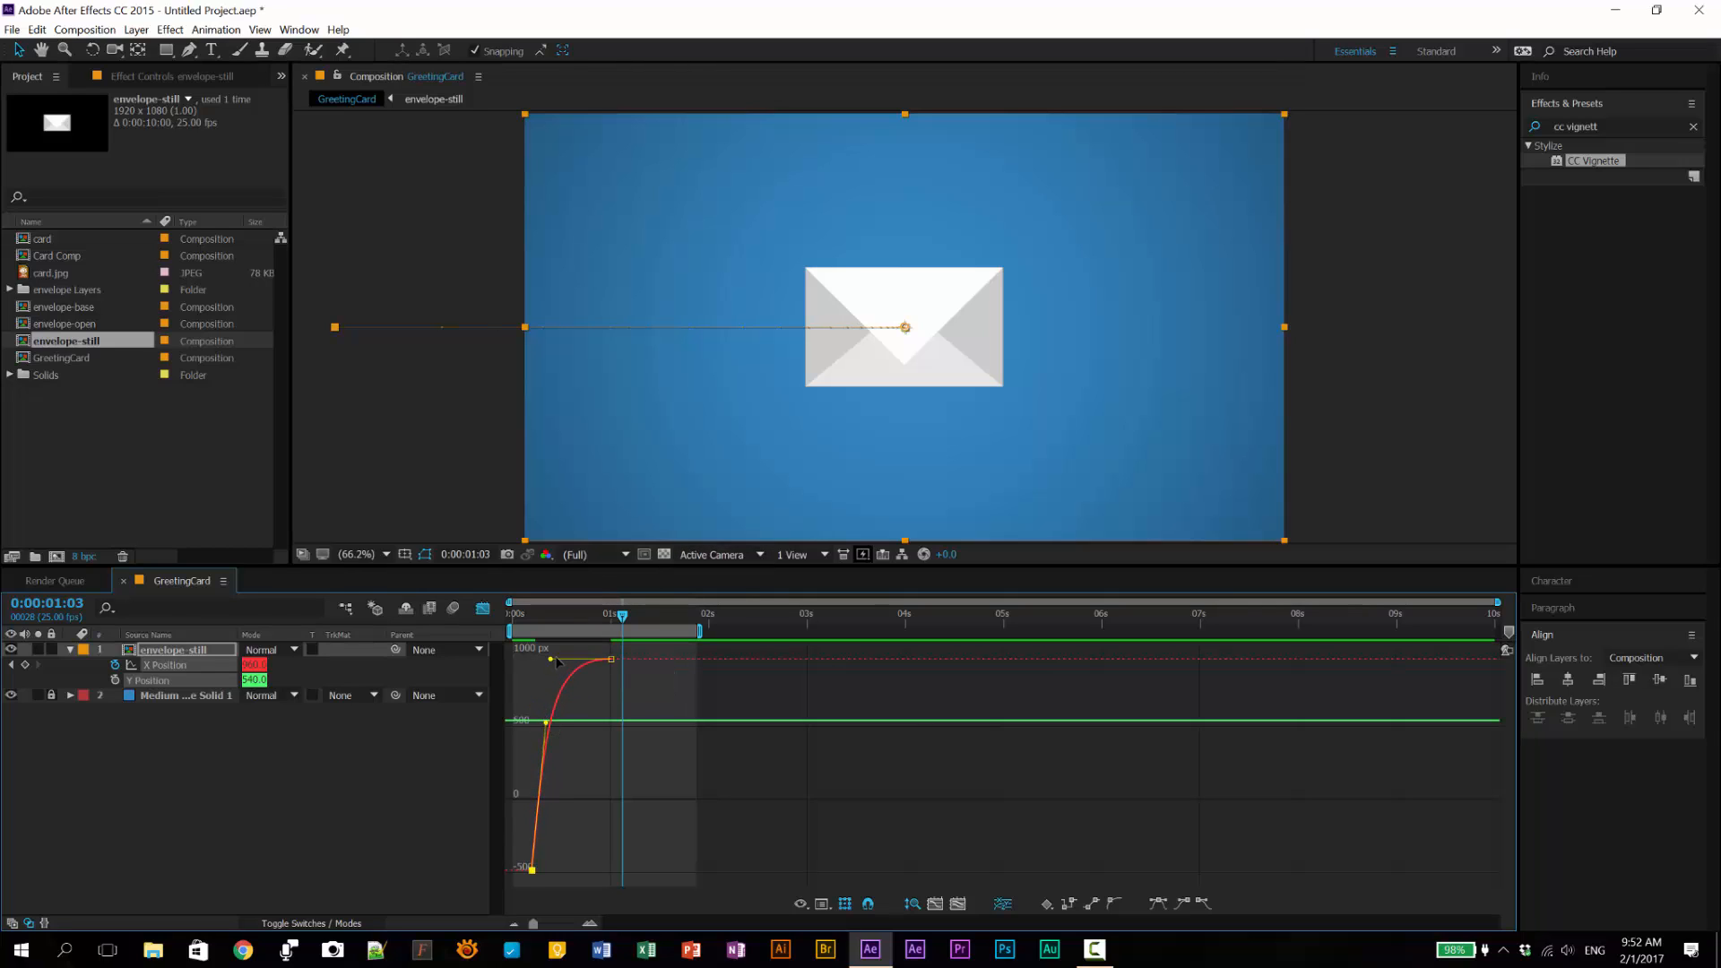
pyautogui.moveTo(556, 658); pyautogui.dragTo(573, 659)
pyautogui.moveTo(546, 722); pyautogui.dragTo(500, 740)
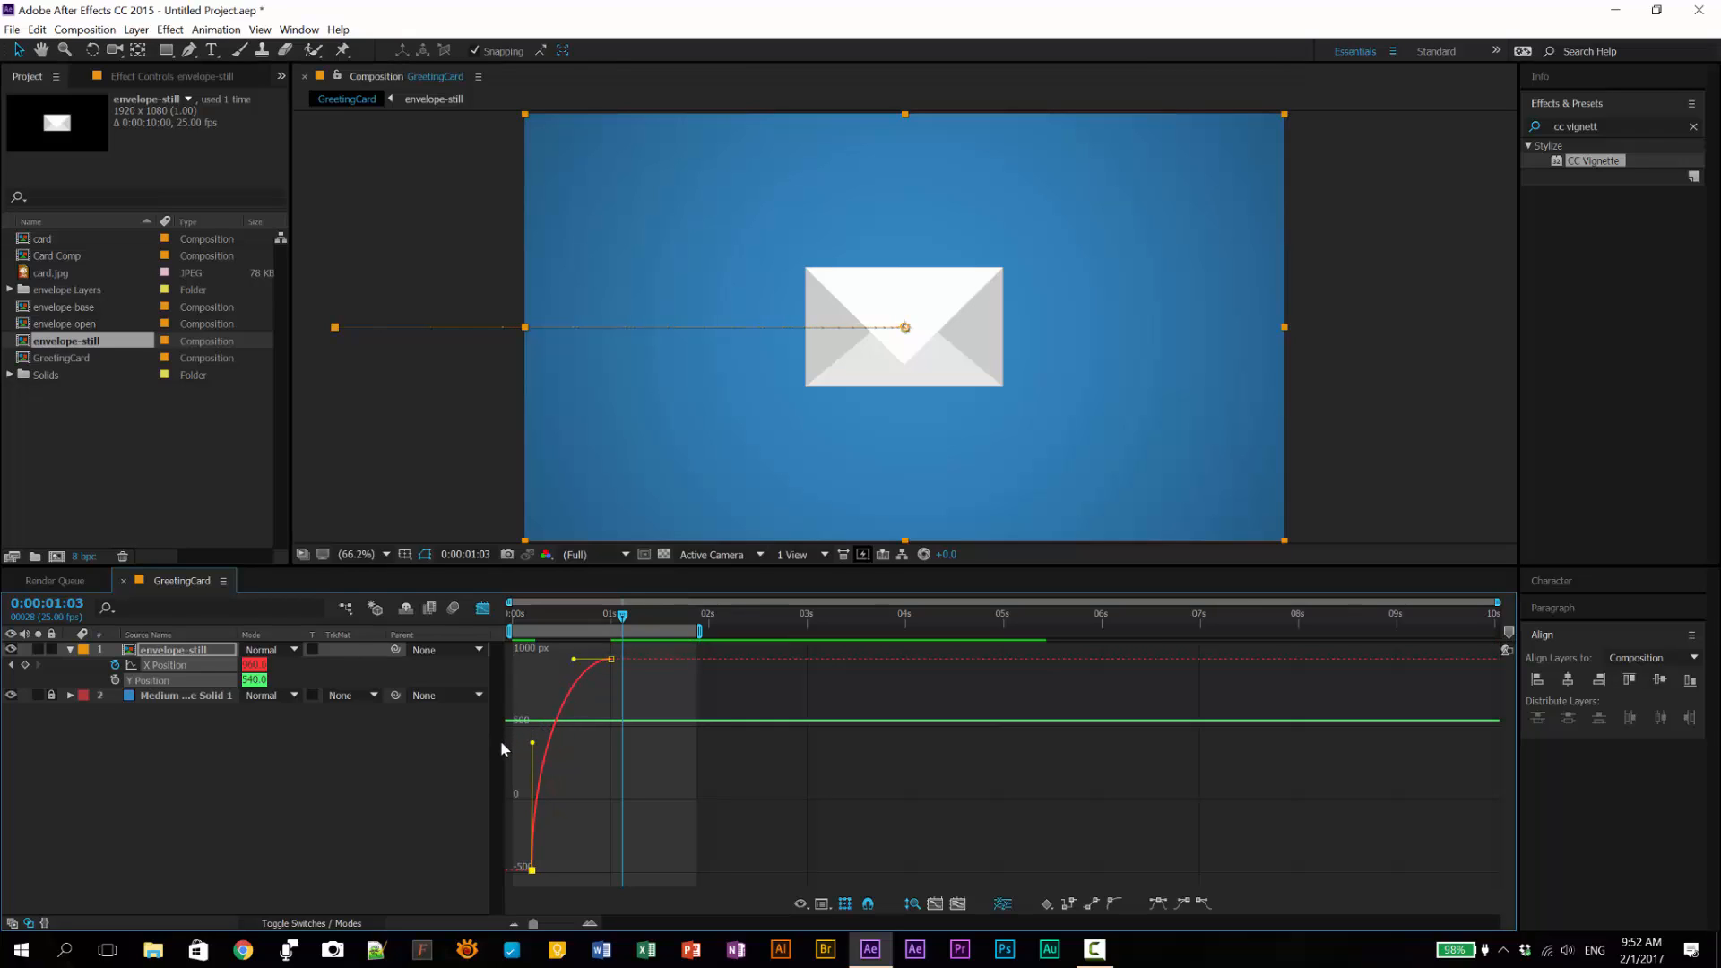
# Step: Lengthen the second X Position keyframe's incoming handle slightly, preview the slide-in from 0:00:00:14 and leave the Graph Editor
pyautogui.moveTo(572, 660); pyautogui.dragTo(567, 657)
pyautogui.click(567, 613)
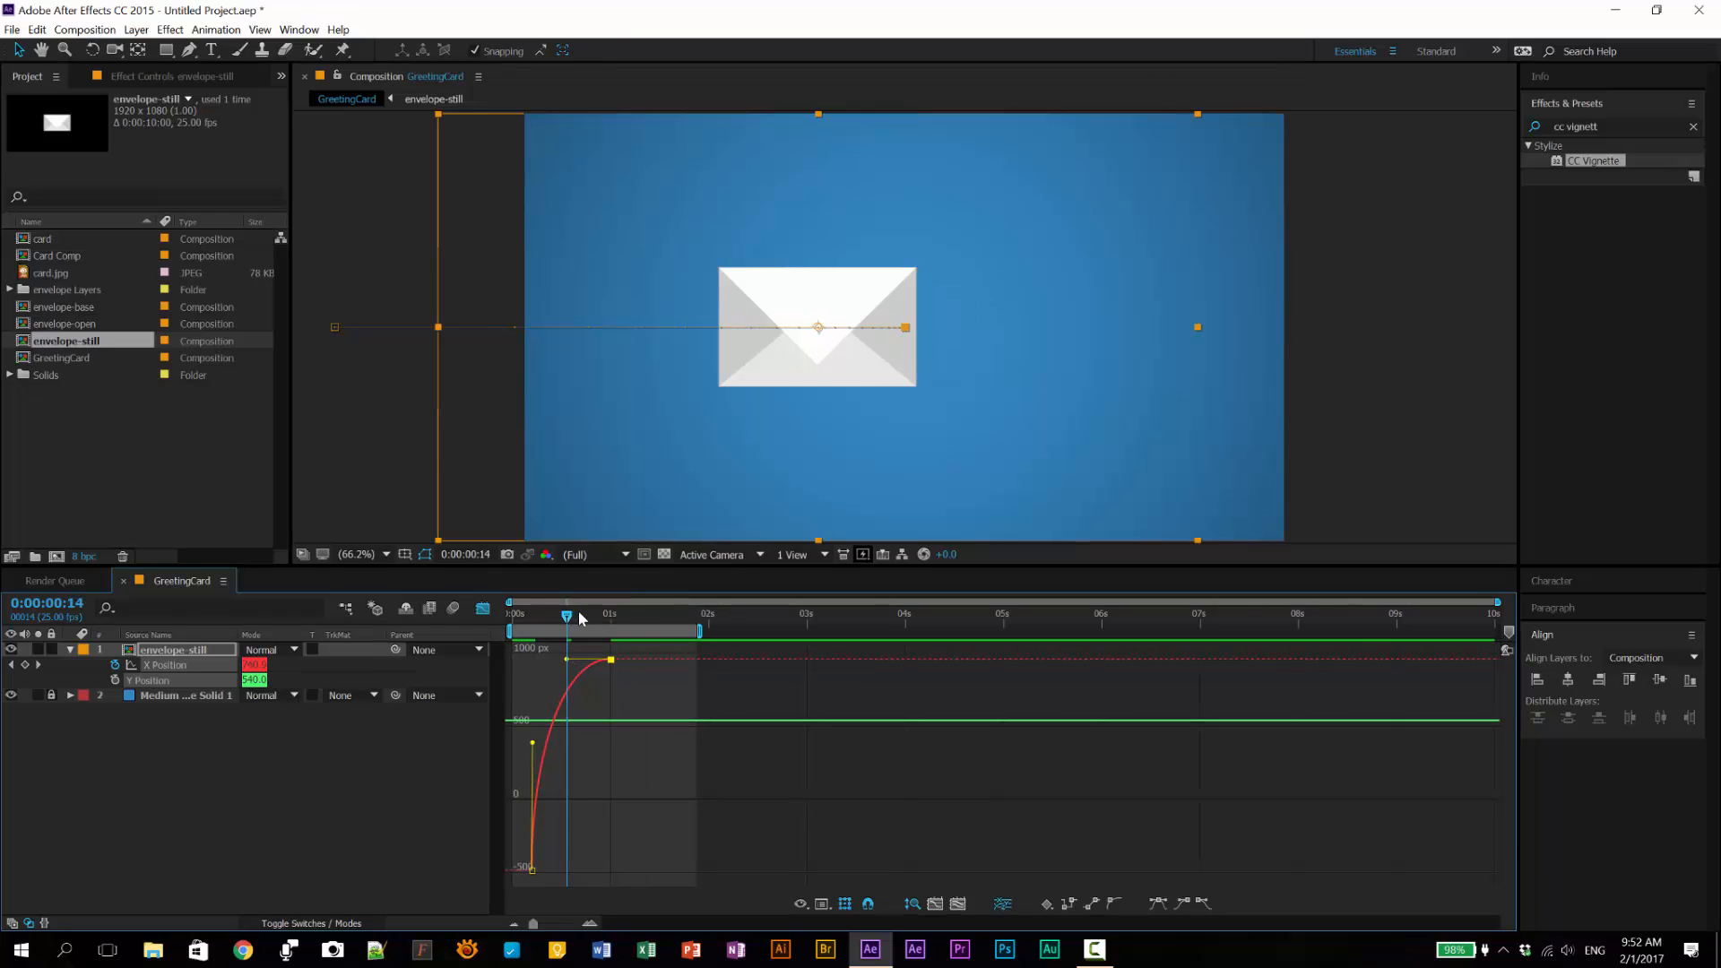
pyautogui.press('space')
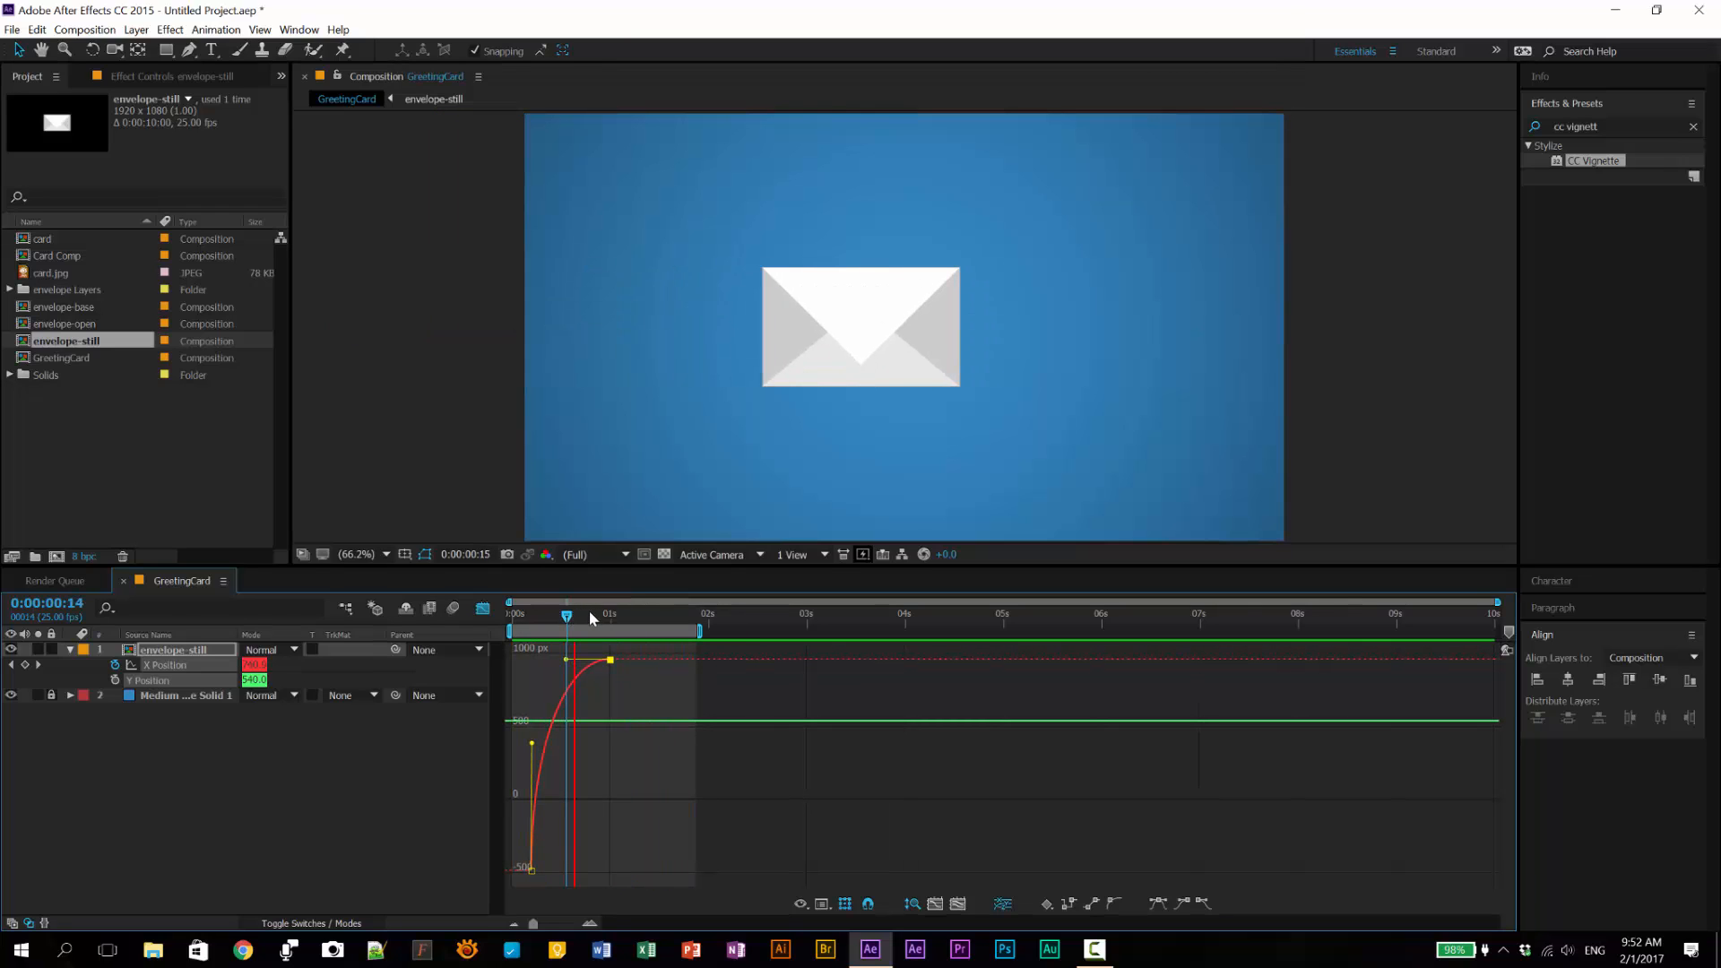
pyautogui.press('space')
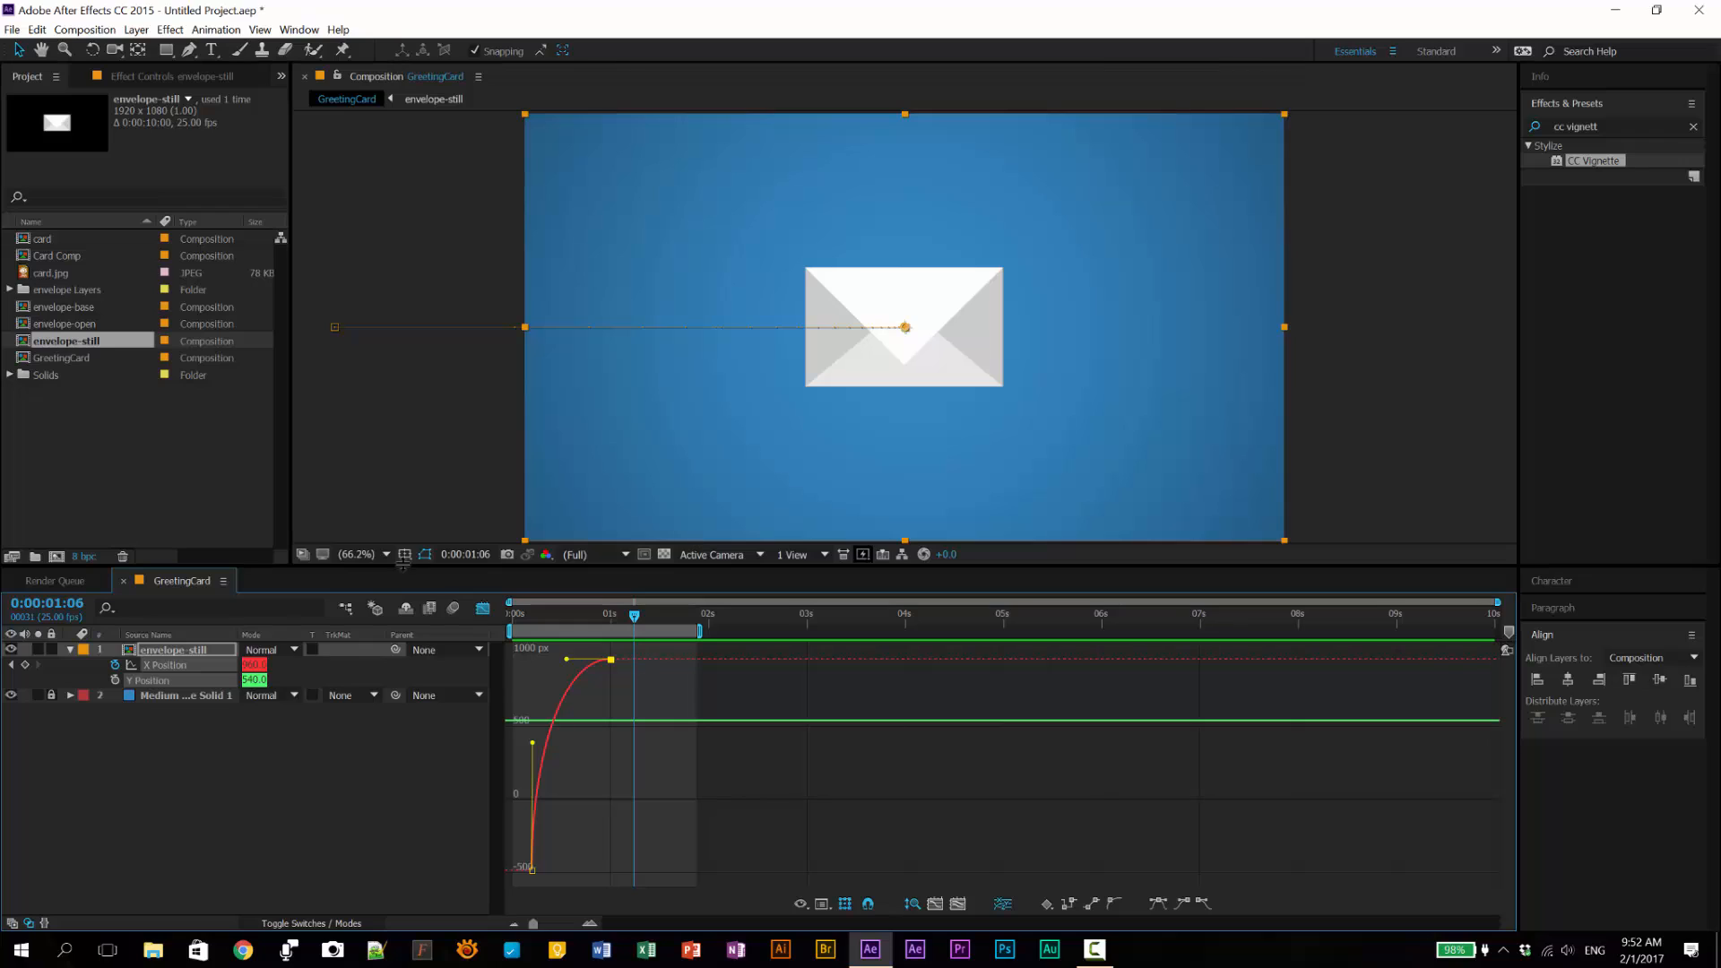
pyautogui.click(484, 609)
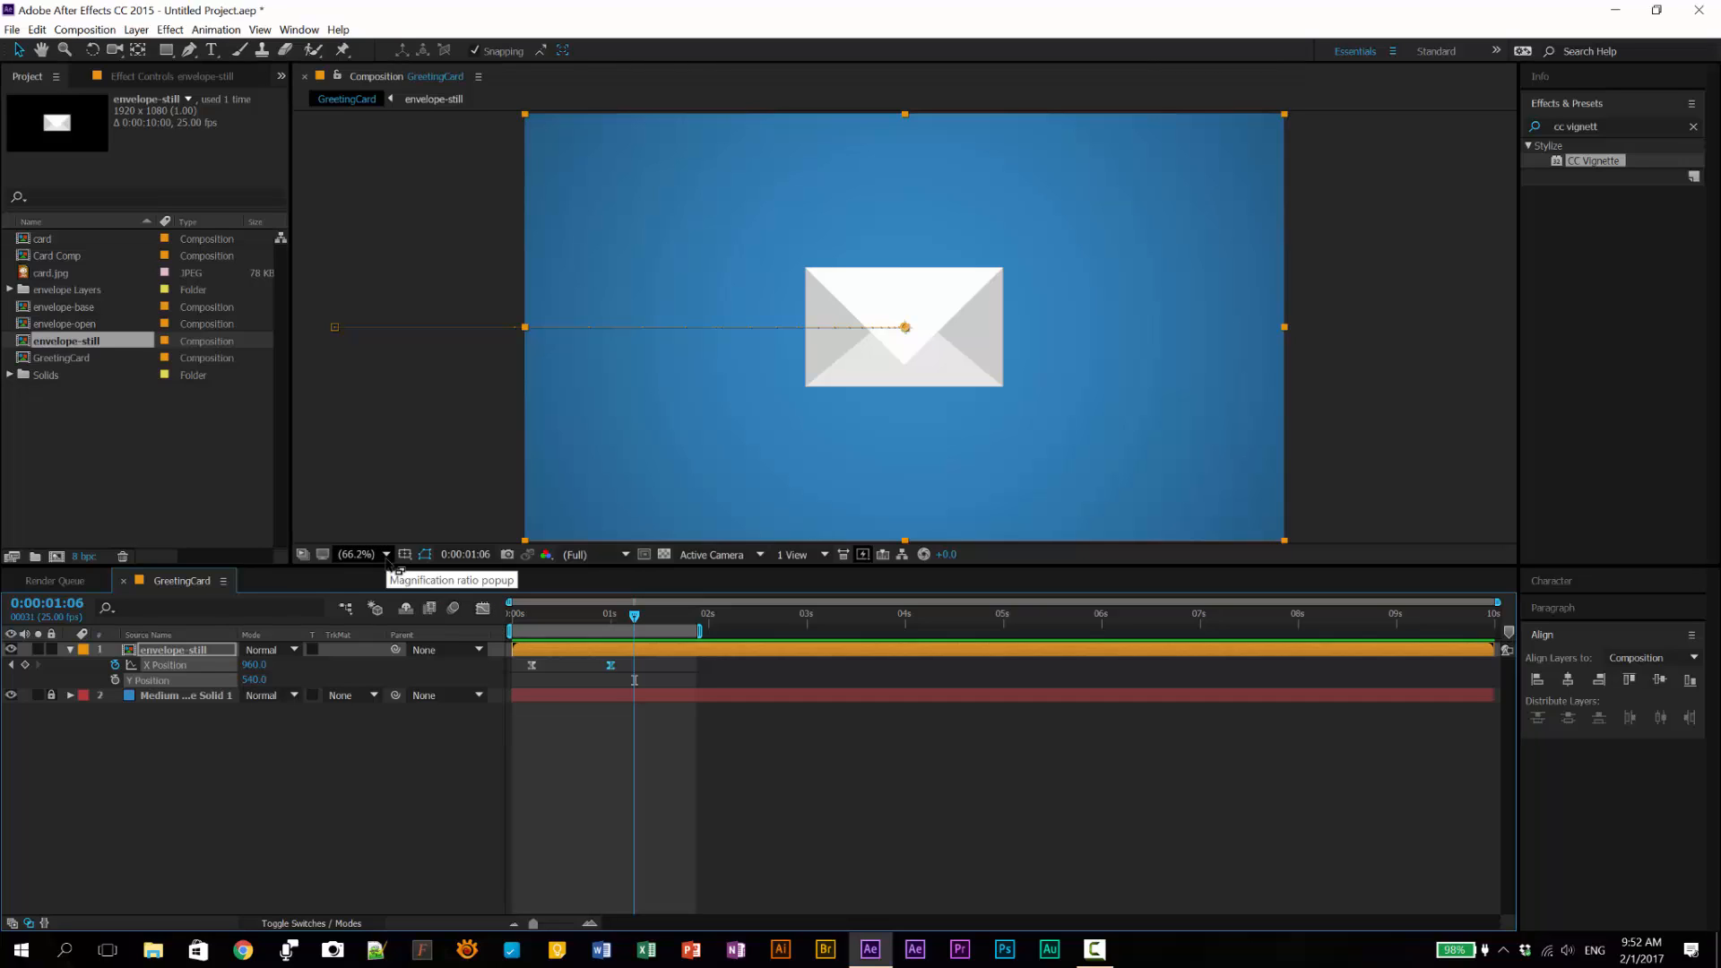
pyautogui.click(70, 649)
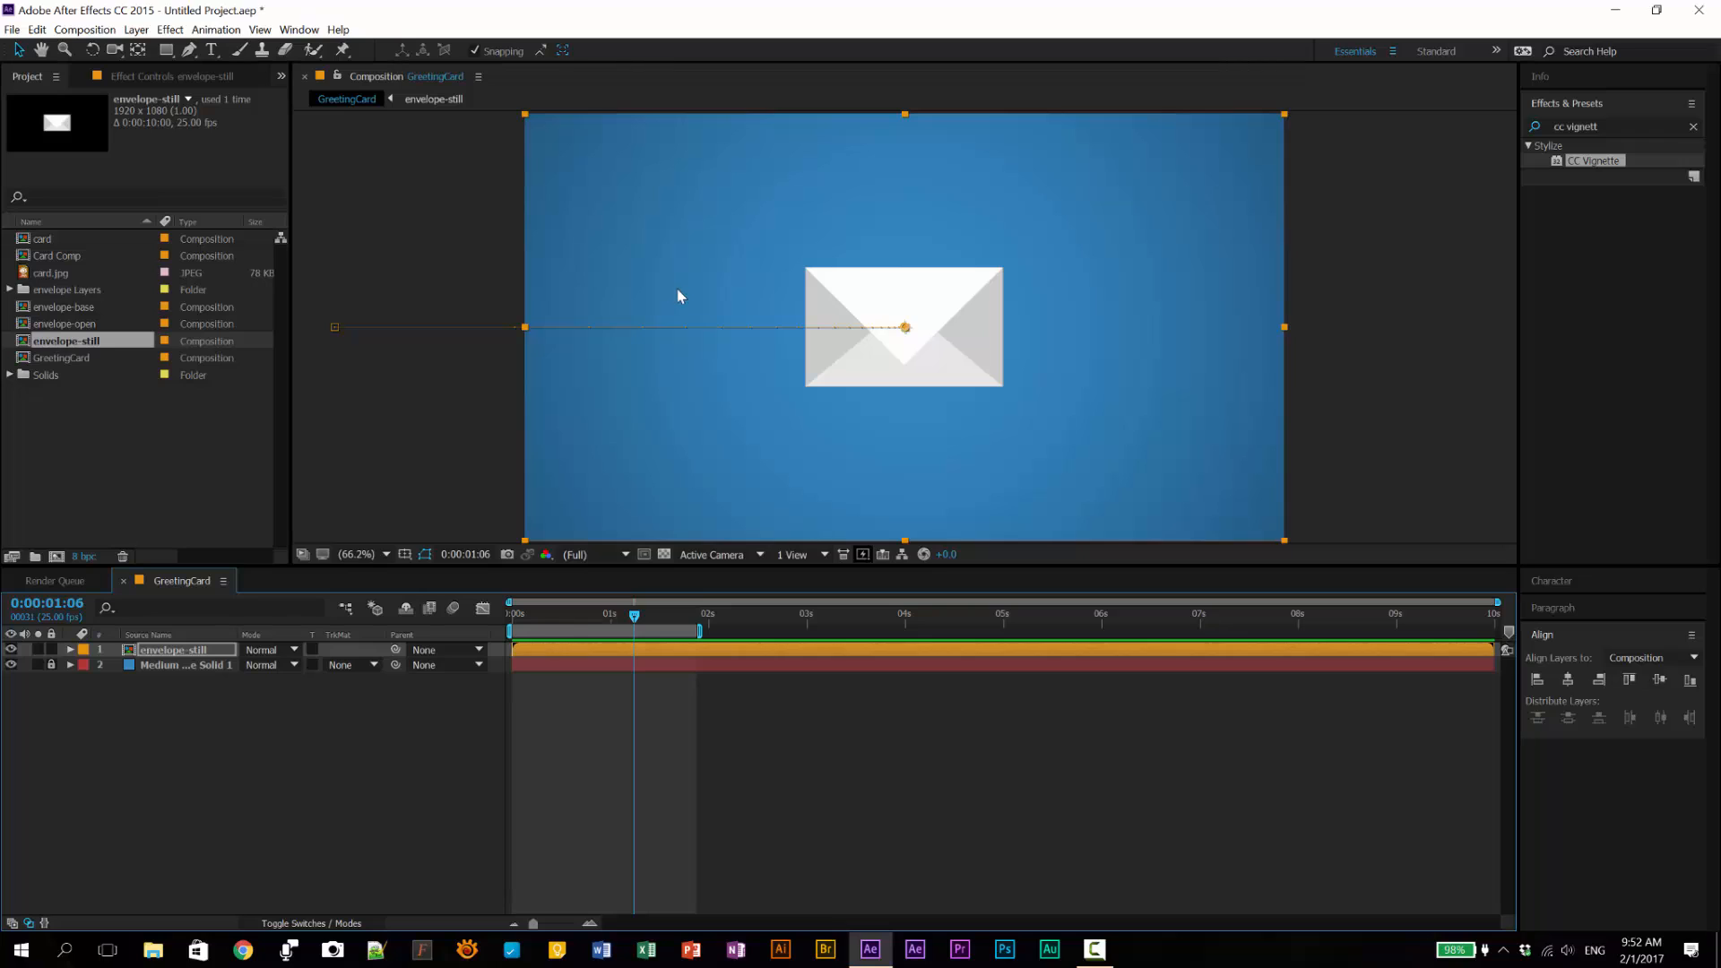
# Step: Add the envelope-open composition to GreetingCard as the top layer, above envelope-still
pyautogui.press('F11')
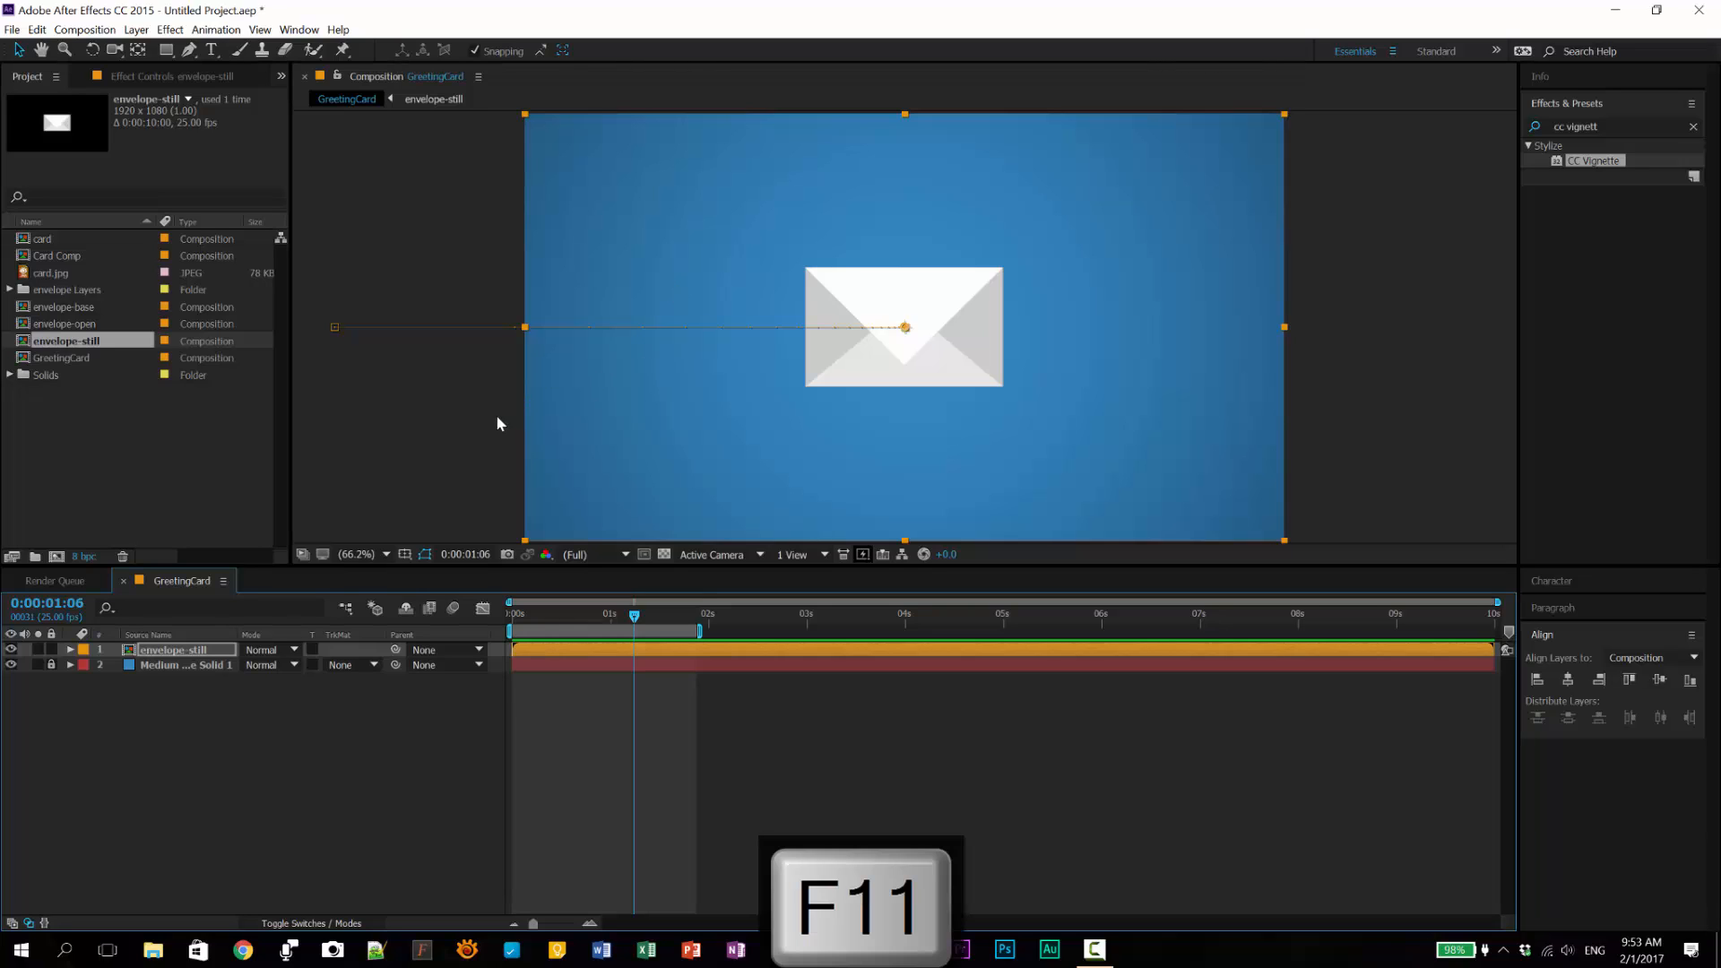
pyautogui.click(73, 325)
pyautogui.moveTo(75, 329); pyautogui.dragTo(93, 651)
pyautogui.press('F11')
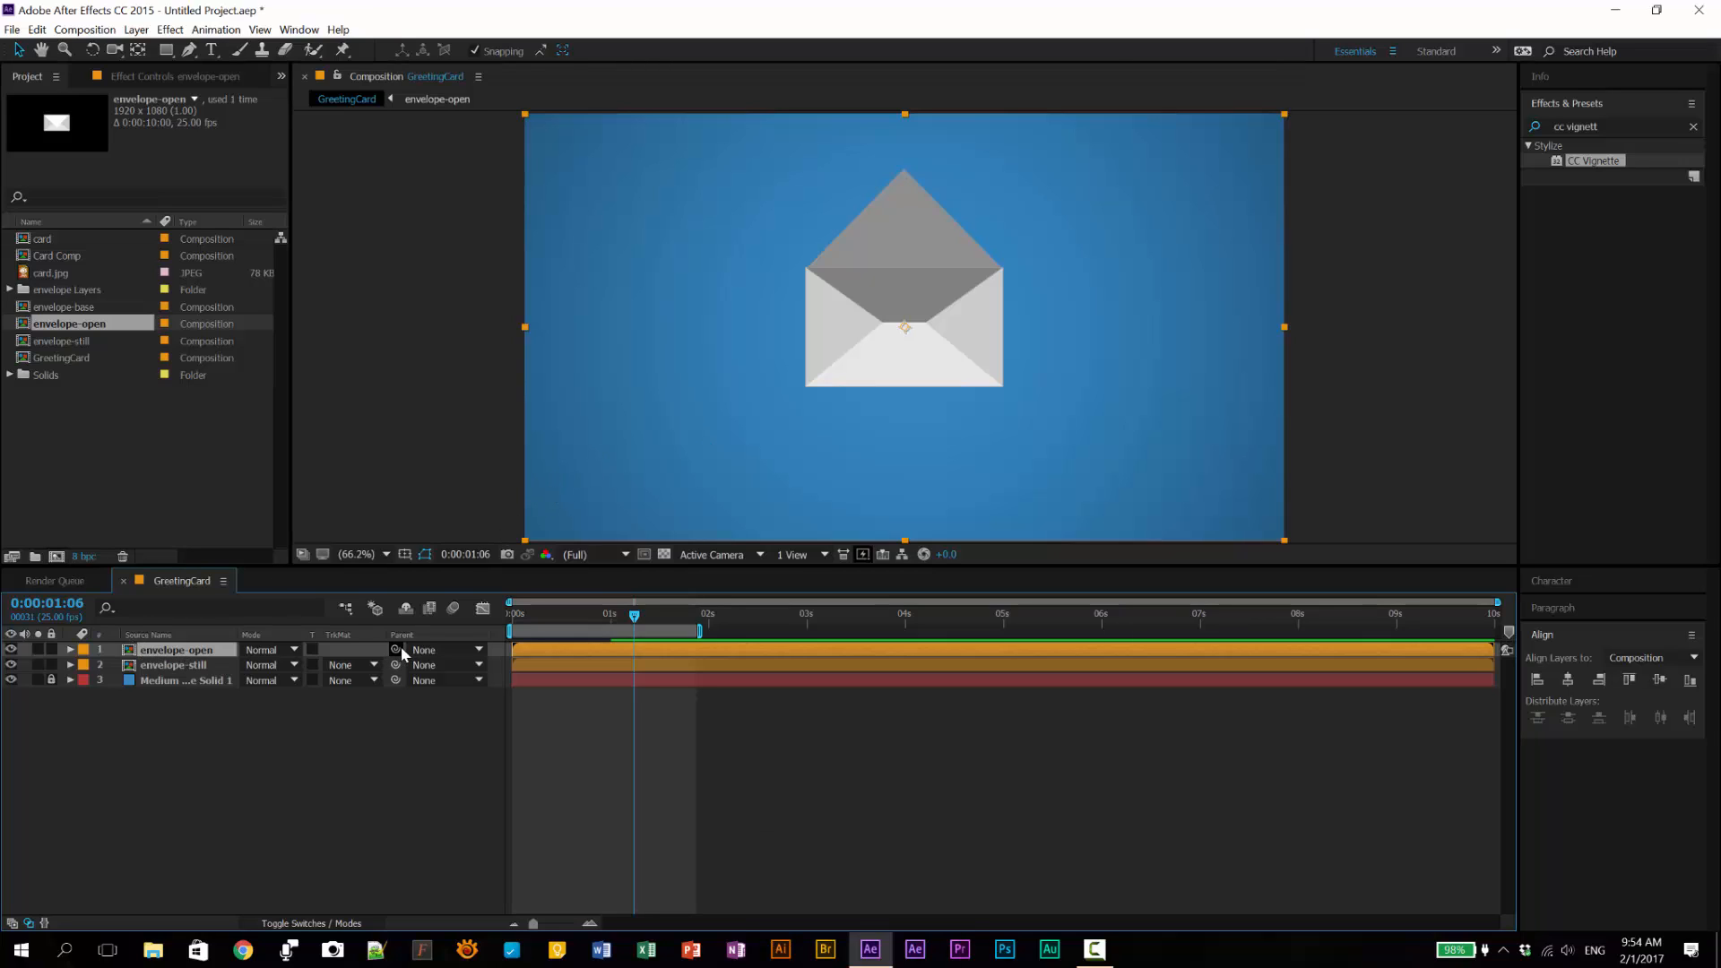
# Step: Parent the envelope-open layer to envelope-still and preview the two moving together
pyautogui.moveTo(401, 647); pyautogui.dragTo(199, 666)
pyautogui.moveTo(560, 617); pyautogui.dragTo(507, 624)
pyautogui.press('space')
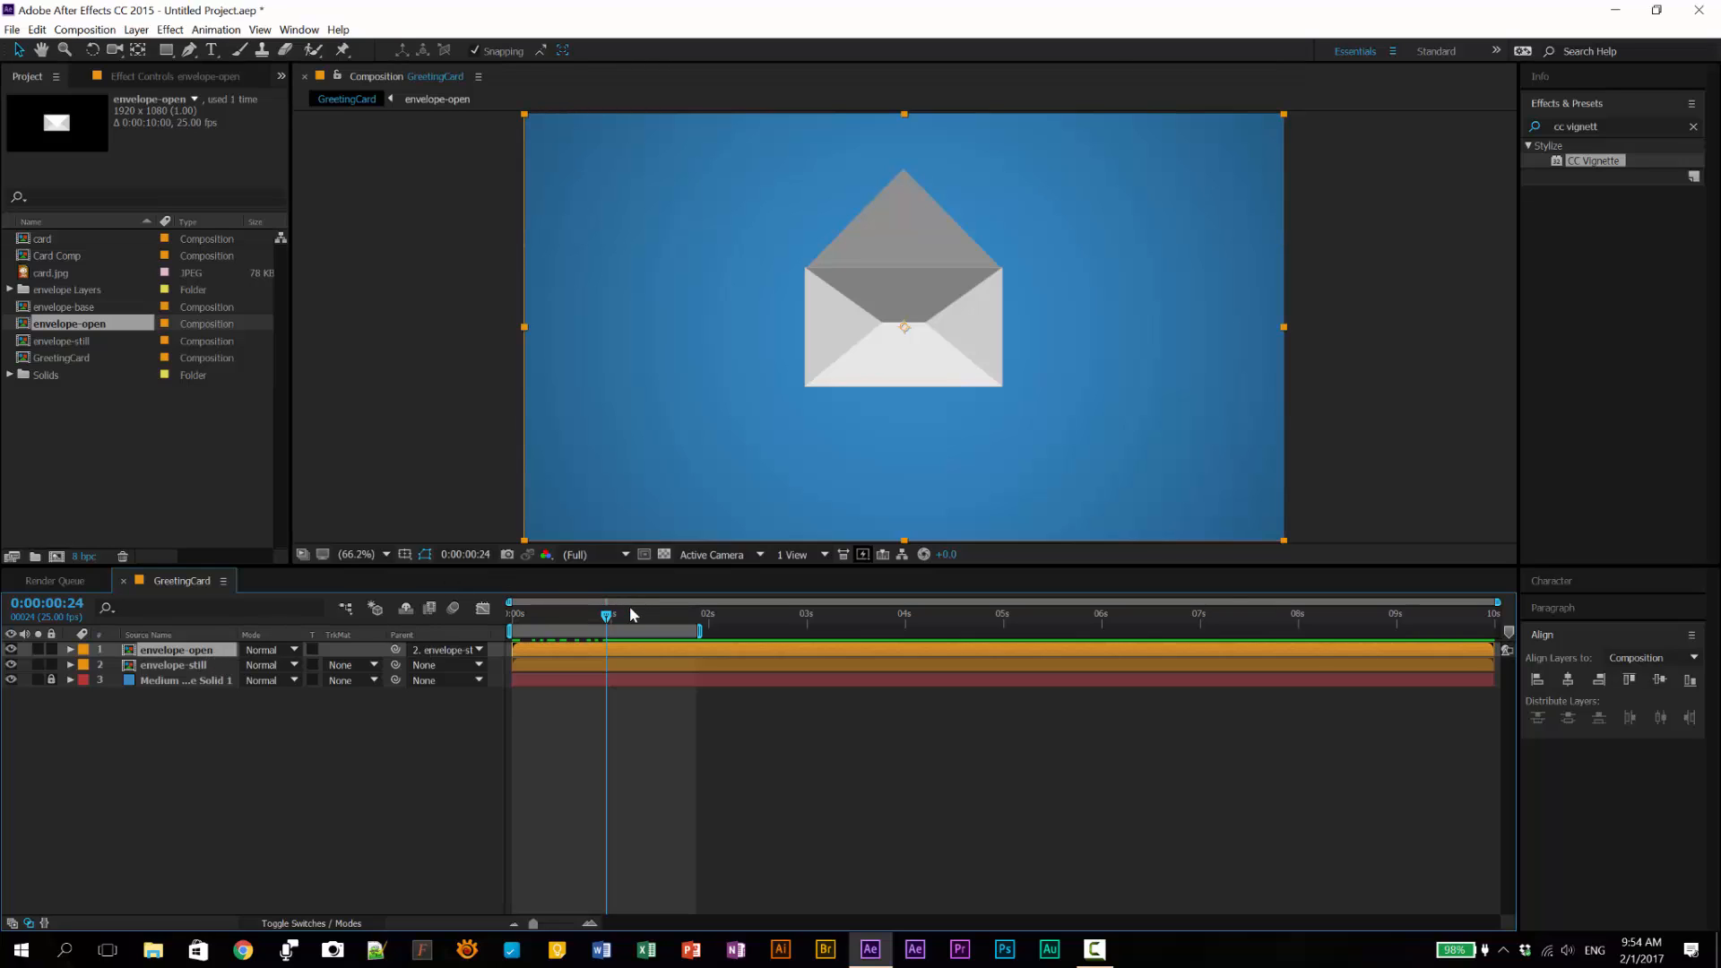
# Step: Shift the envelope-open layer to start at 0:00:00:21 and scrub to 0:00:01:07 to check the flap opening
pyautogui.moveTo(607, 621)
pyautogui.mouseDown()
pyautogui.moveTo(569, 632)
pyautogui.moveTo(594, 635)
pyautogui.mouseUp()
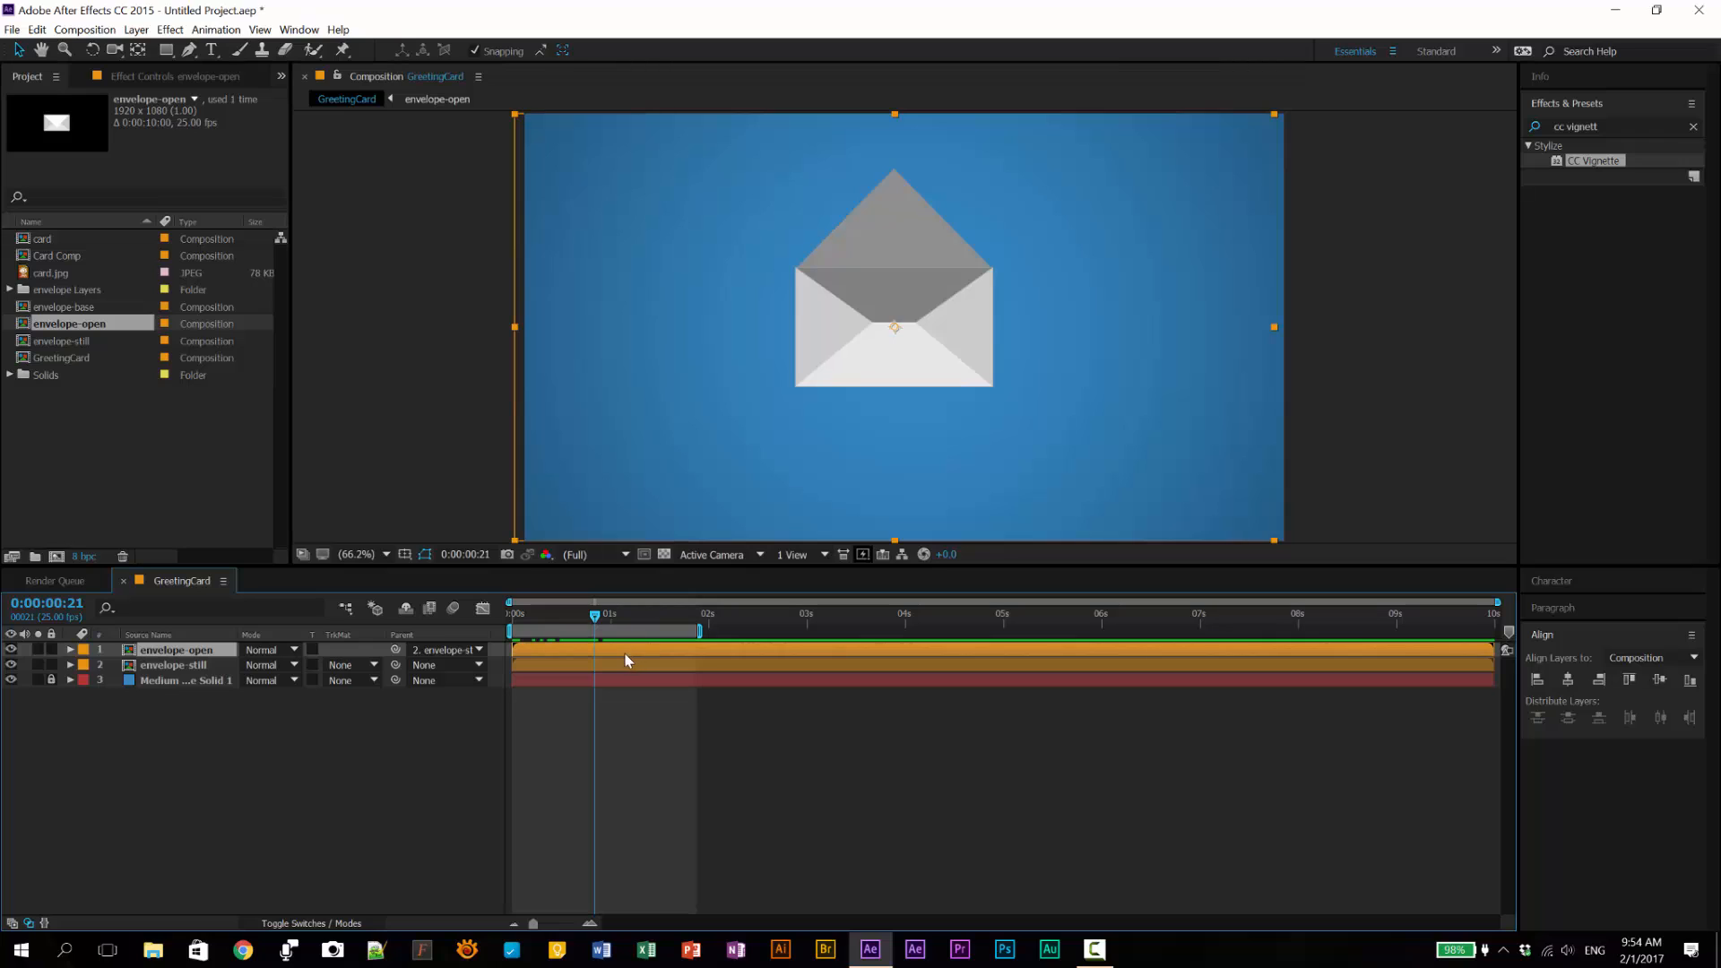
pyautogui.moveTo(611, 650); pyautogui.dragTo(687, 651)
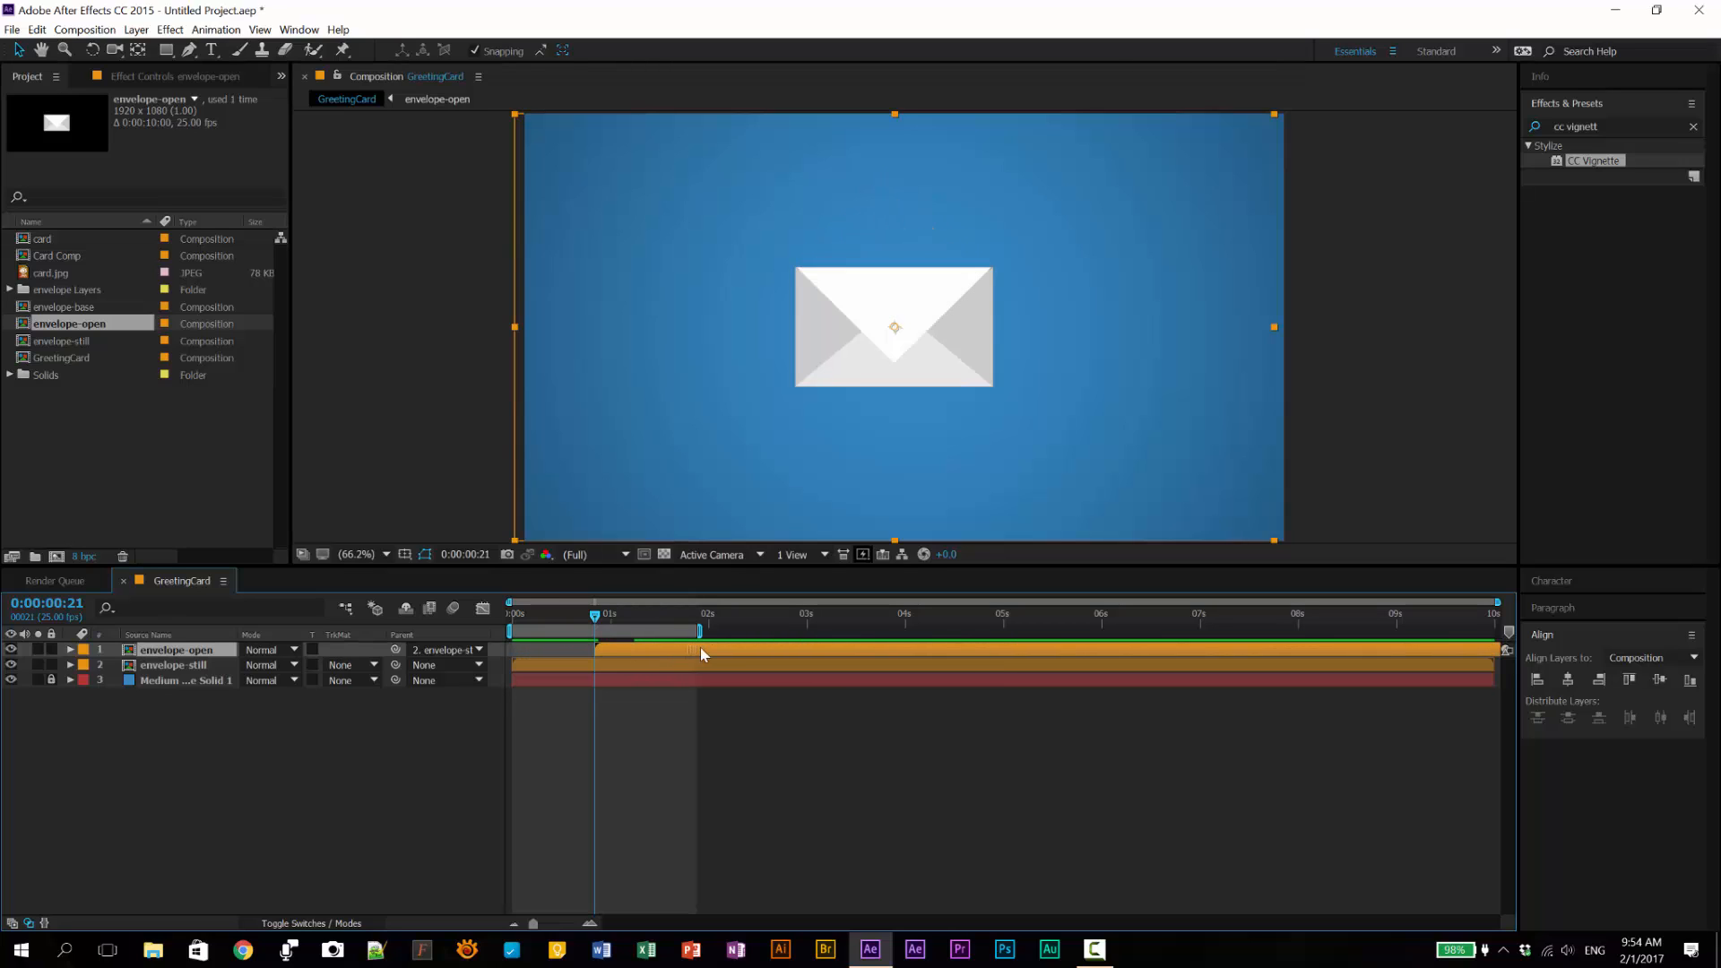
pyautogui.moveTo(590, 617); pyautogui.dragTo(637, 668)
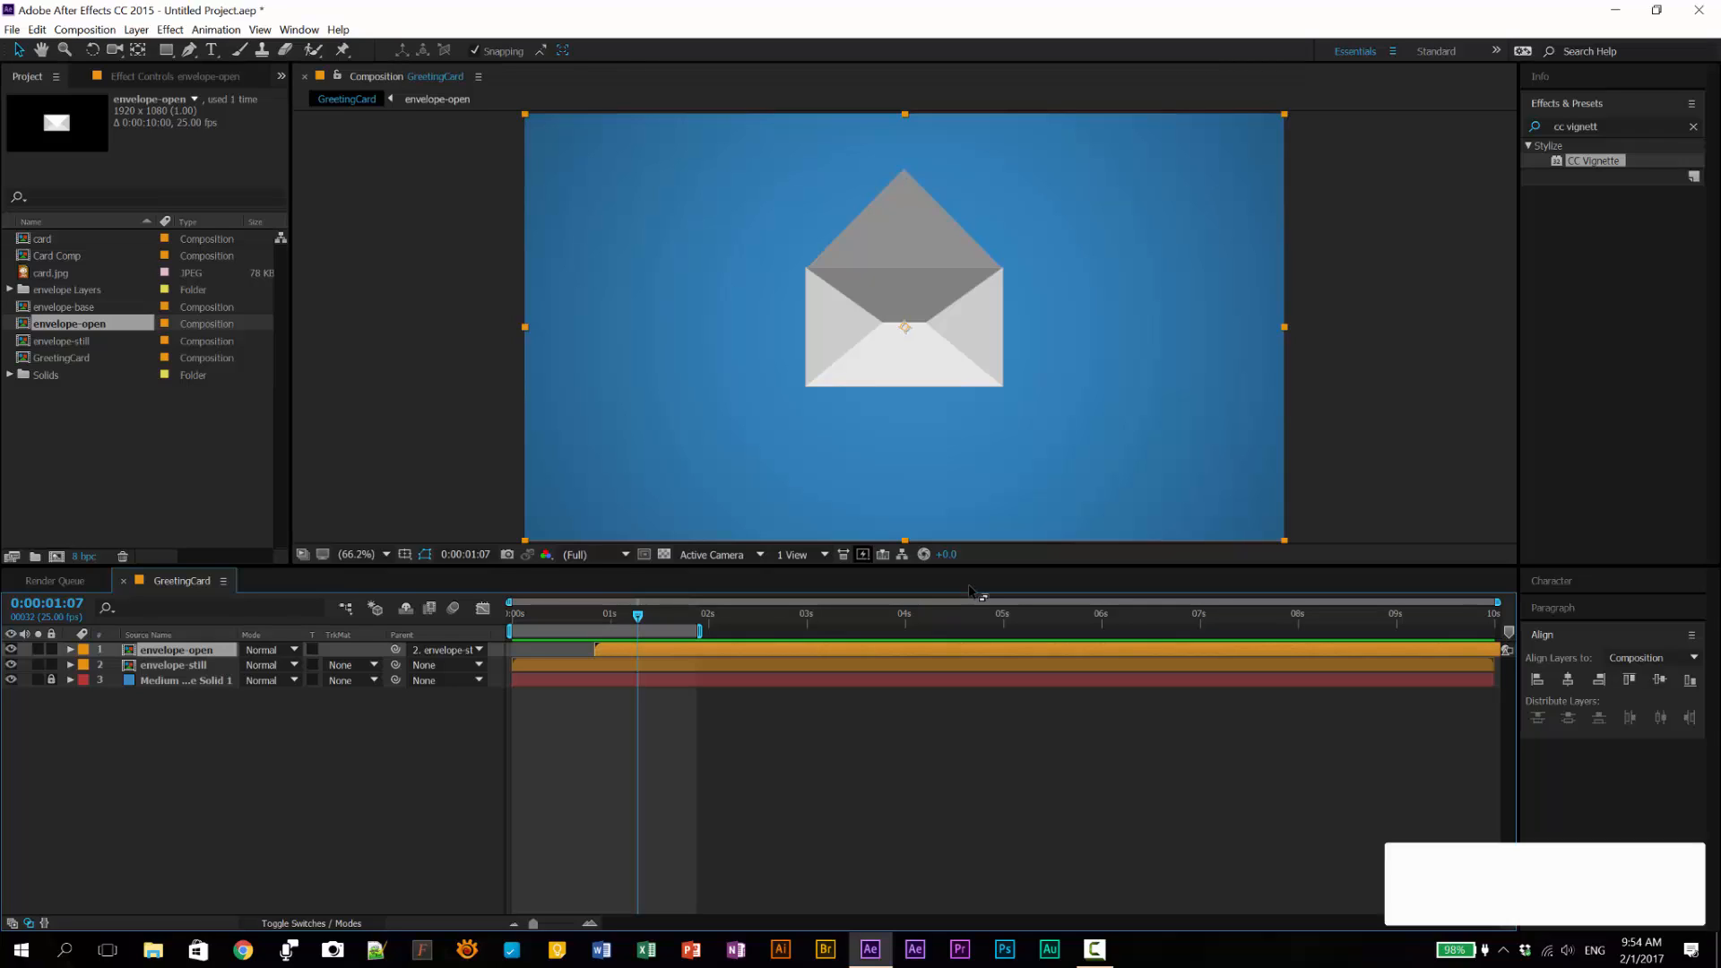
# Step: Move to 0:00:01:12 and add the card composition to GreetingCard as the top layer
pyautogui.press('F11')
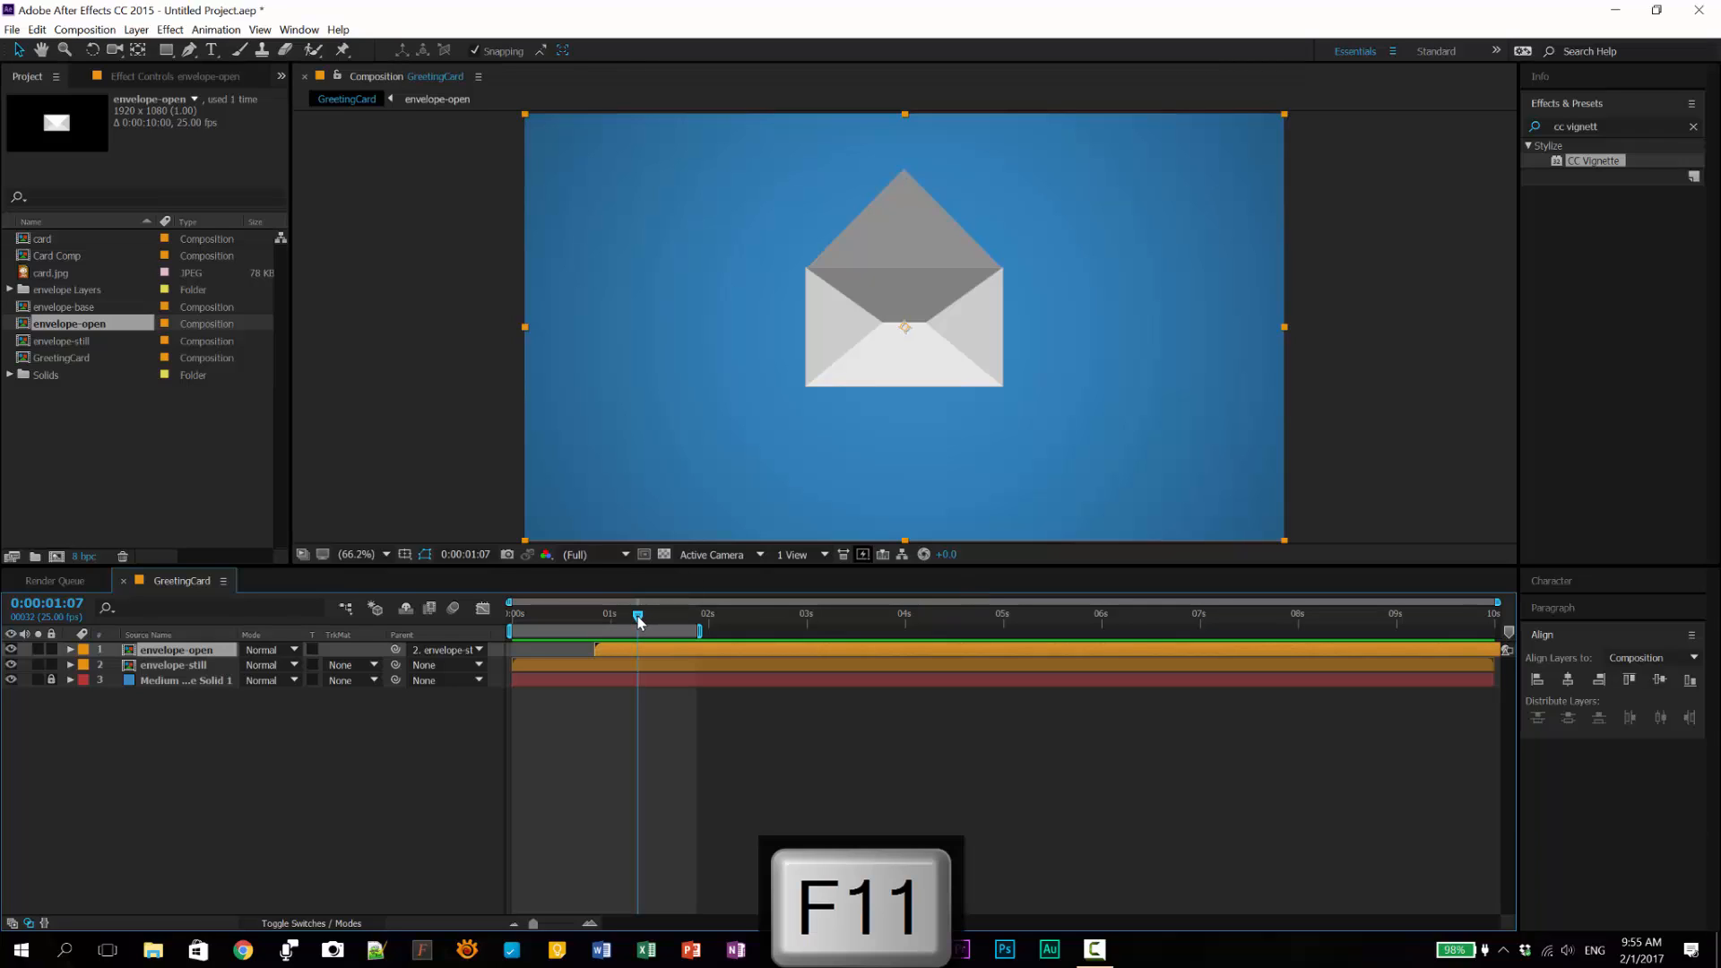
pyautogui.moveTo(632, 616); pyautogui.dragTo(659, 625)
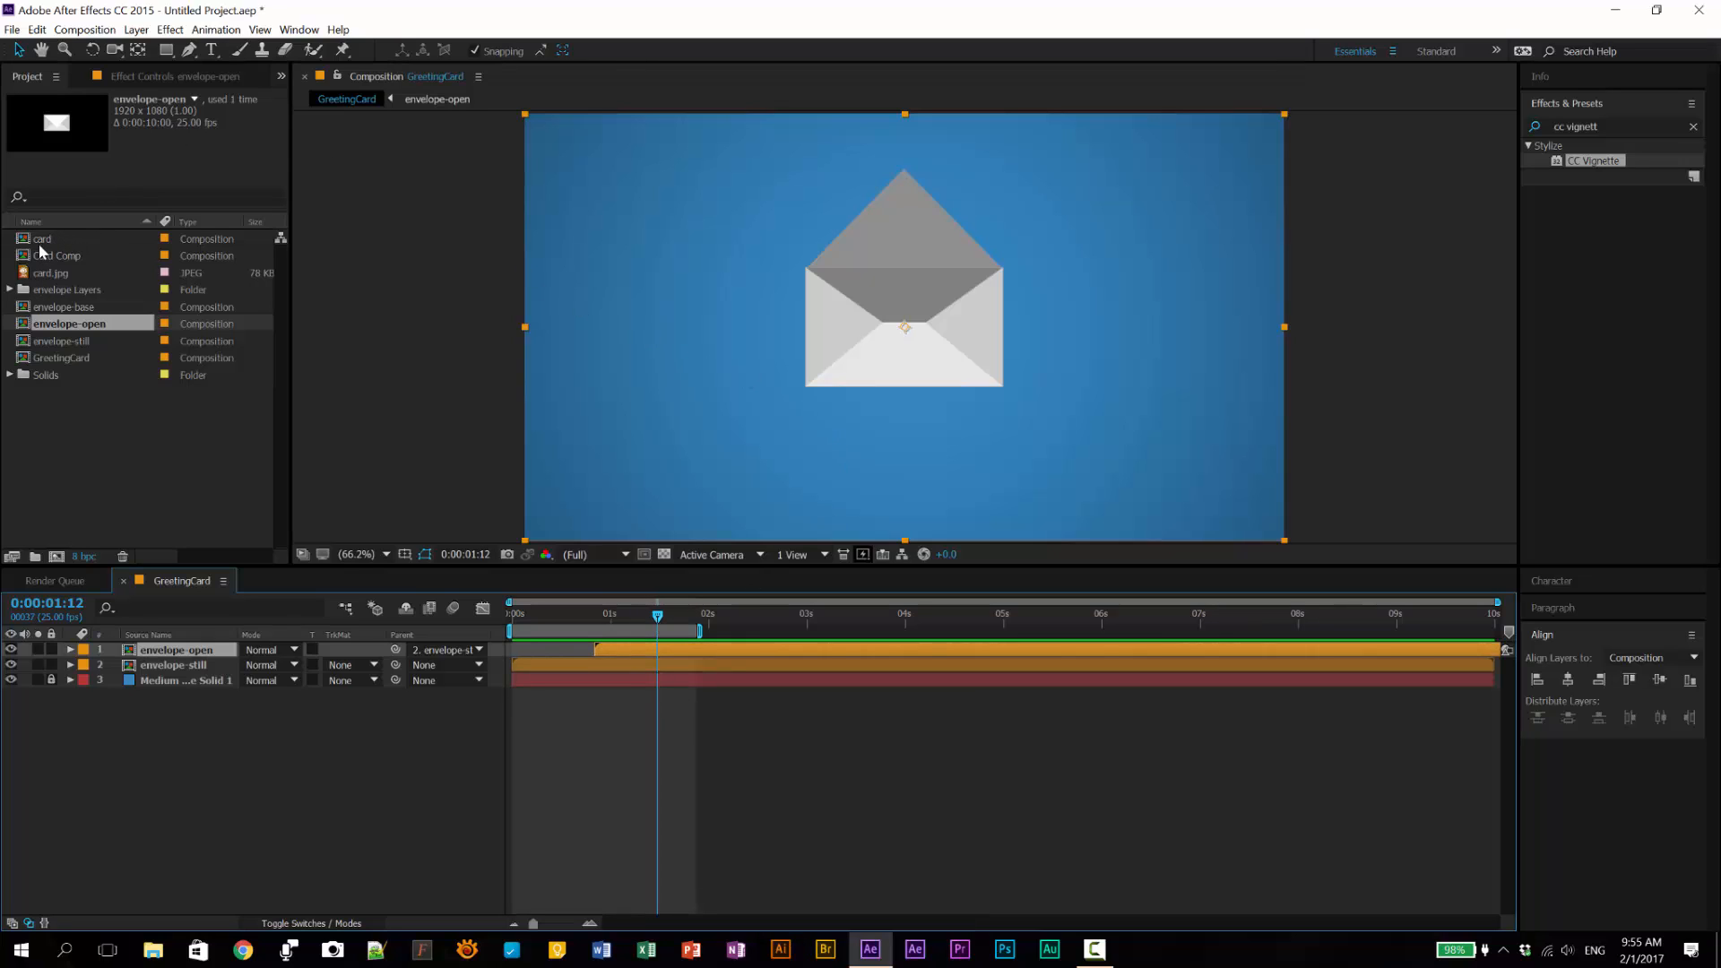
pyautogui.moveTo(40, 242); pyautogui.dragTo(86, 664)
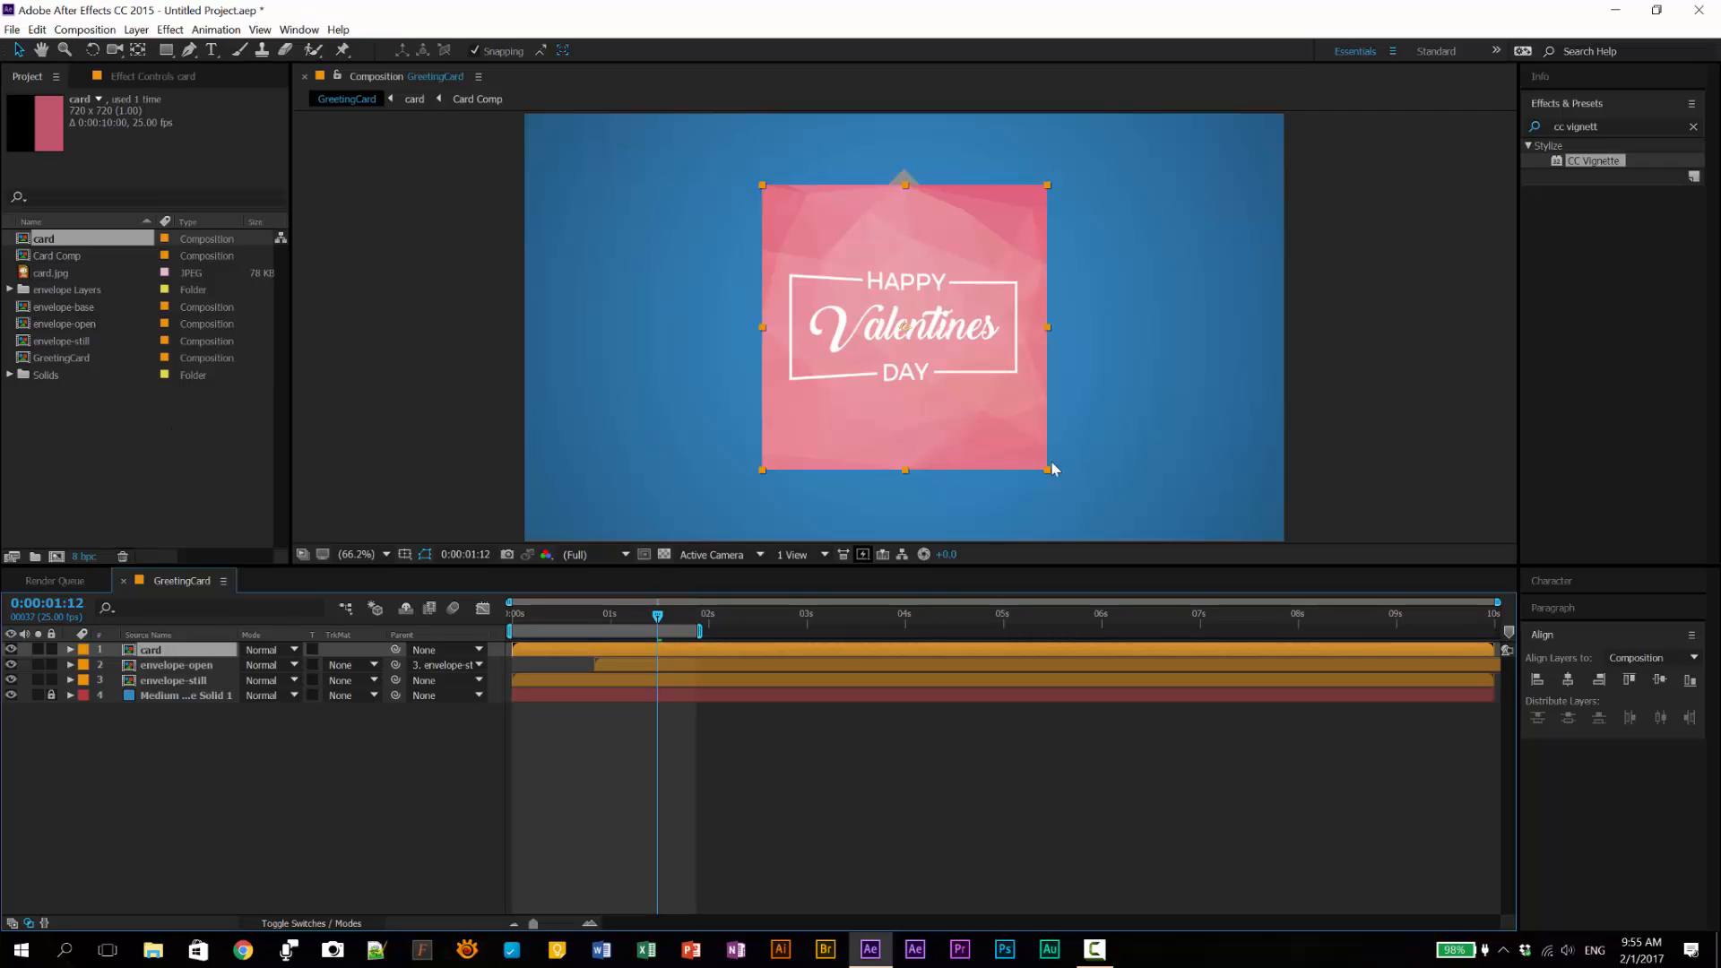
# Step: In the card composition, move the upper Card Comp layer's Y Rotation keyframes to start just past the 6-second mark
pyautogui.doubleClick(160, 653)
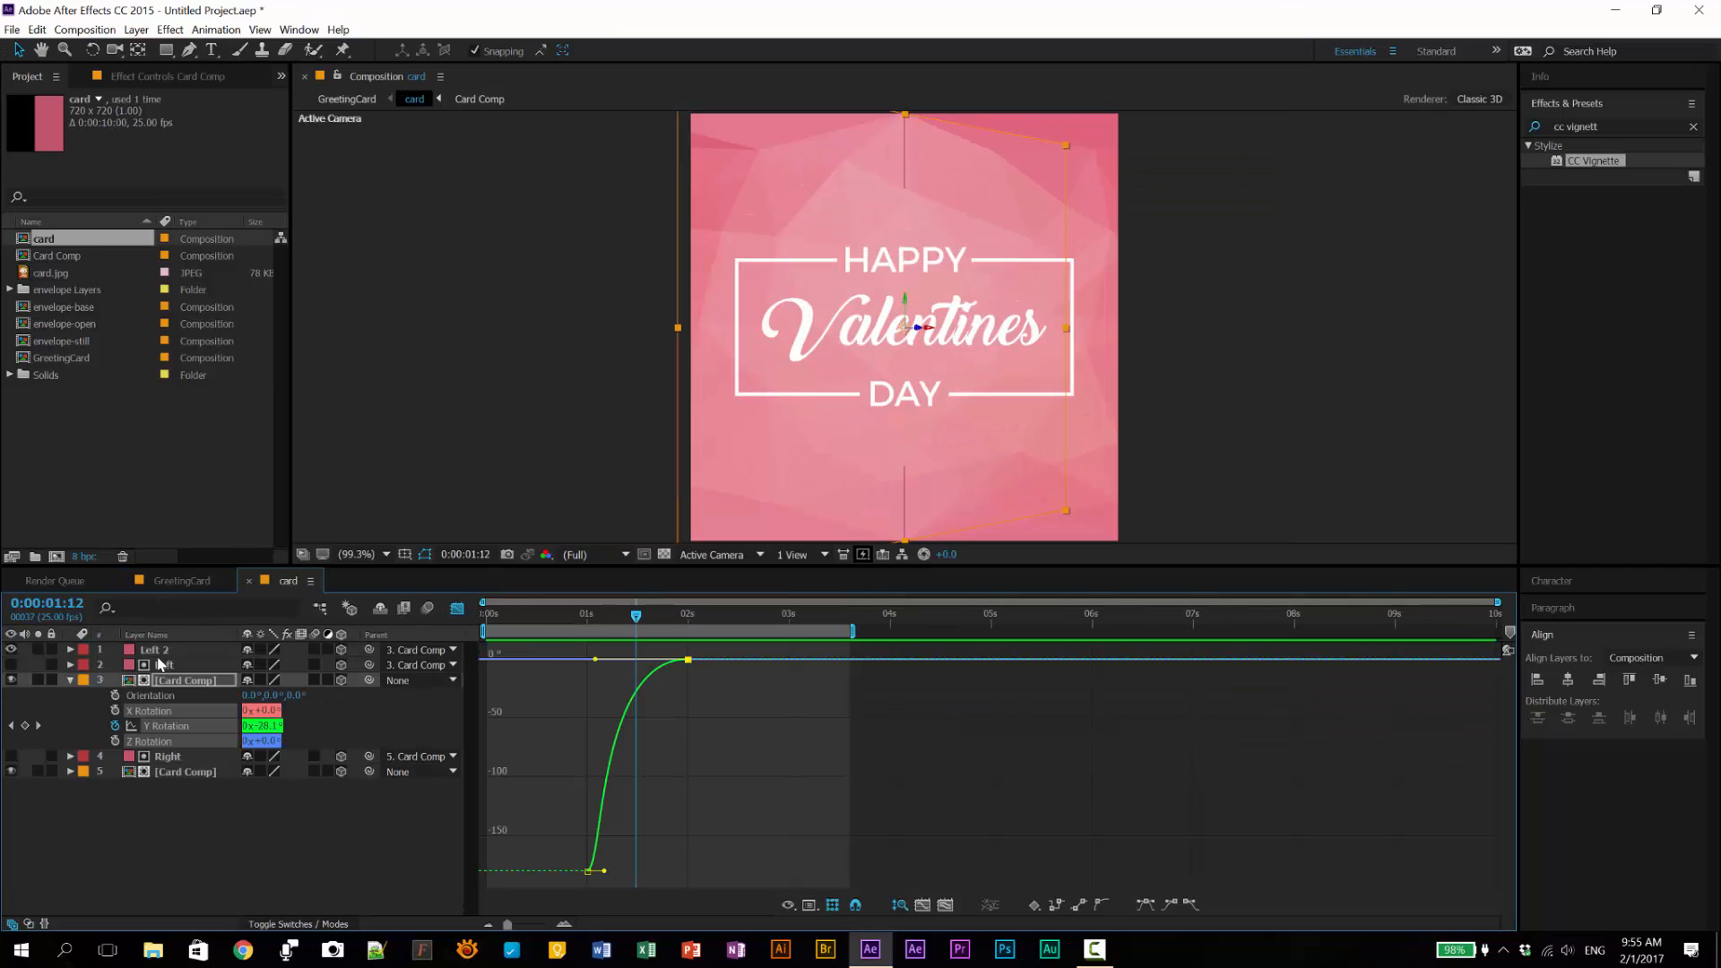
pyautogui.click(457, 609)
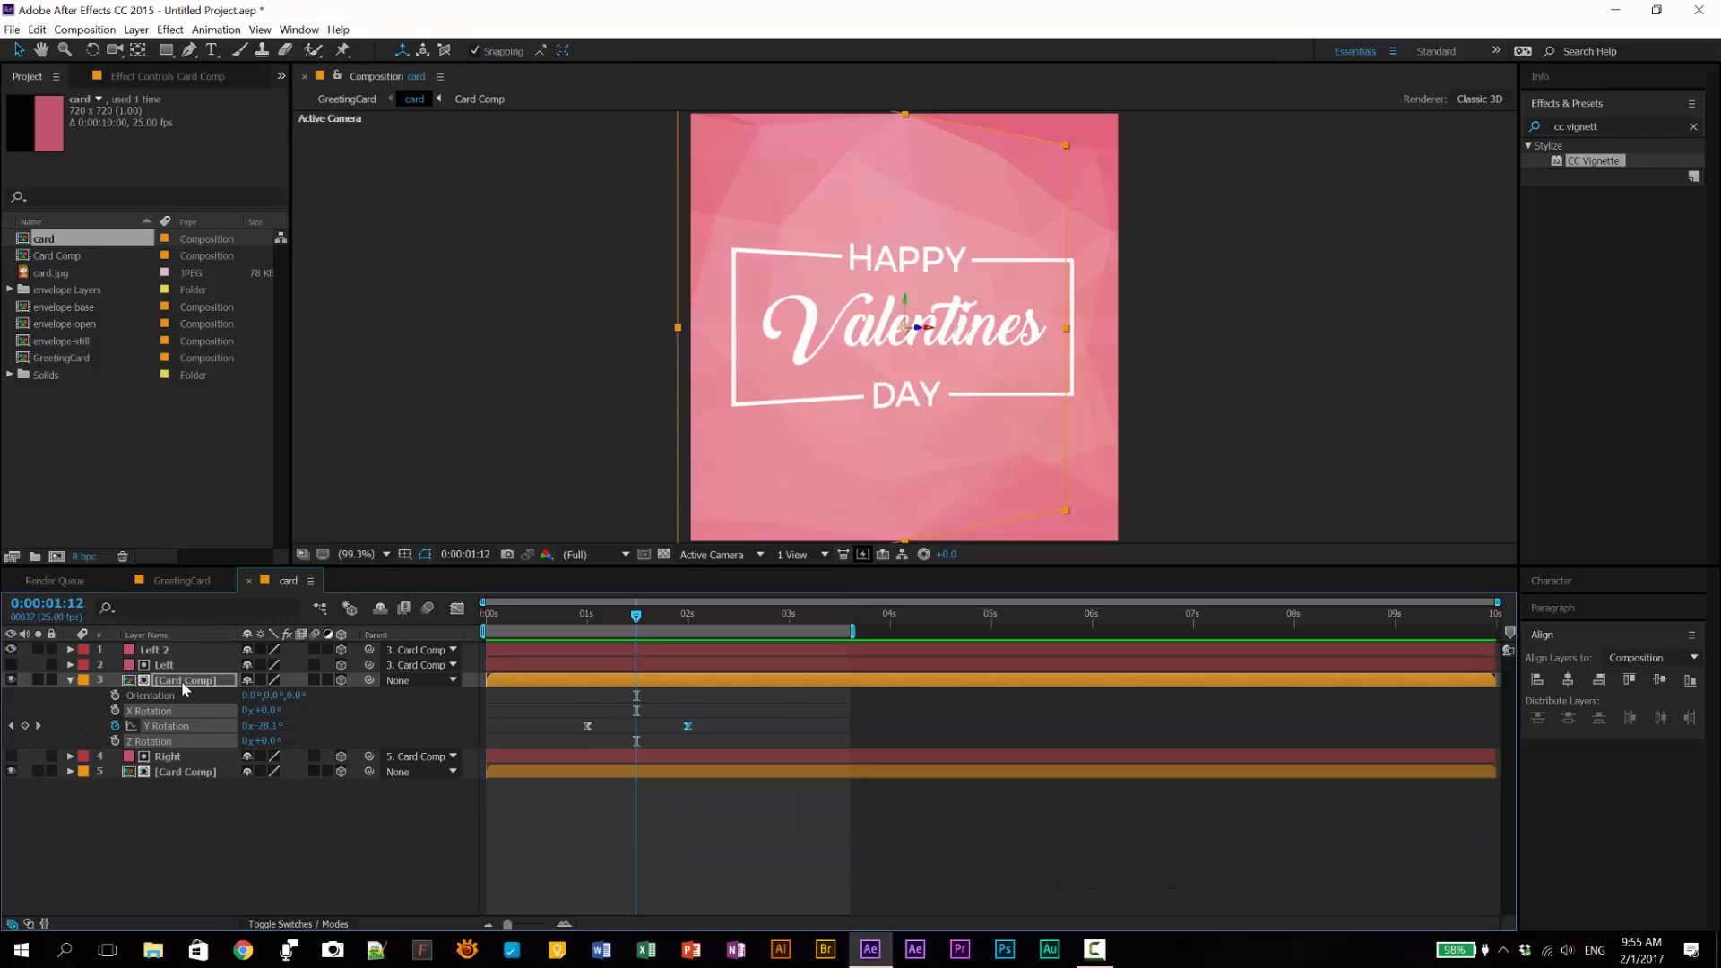
pyautogui.moveTo(731, 708); pyautogui.dragTo(1139, 731)
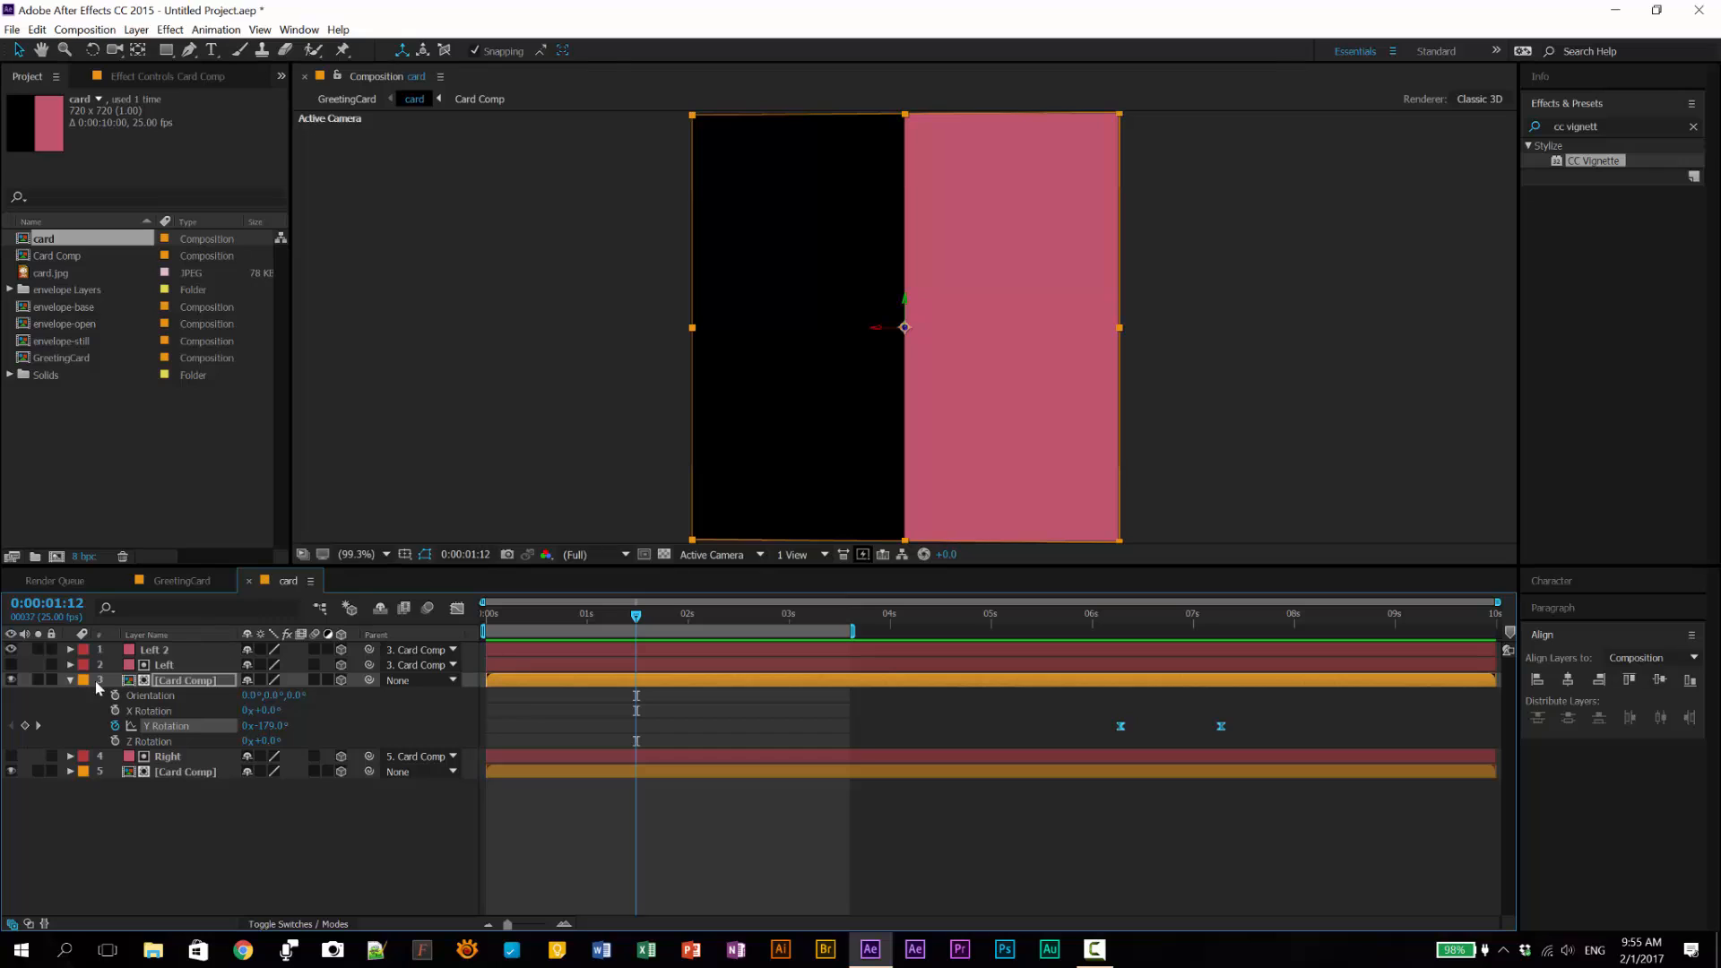
# Step: Back in GreetingCard, parent the card layer to envelope-still and set its rotation to 90°
pyautogui.click(188, 581)
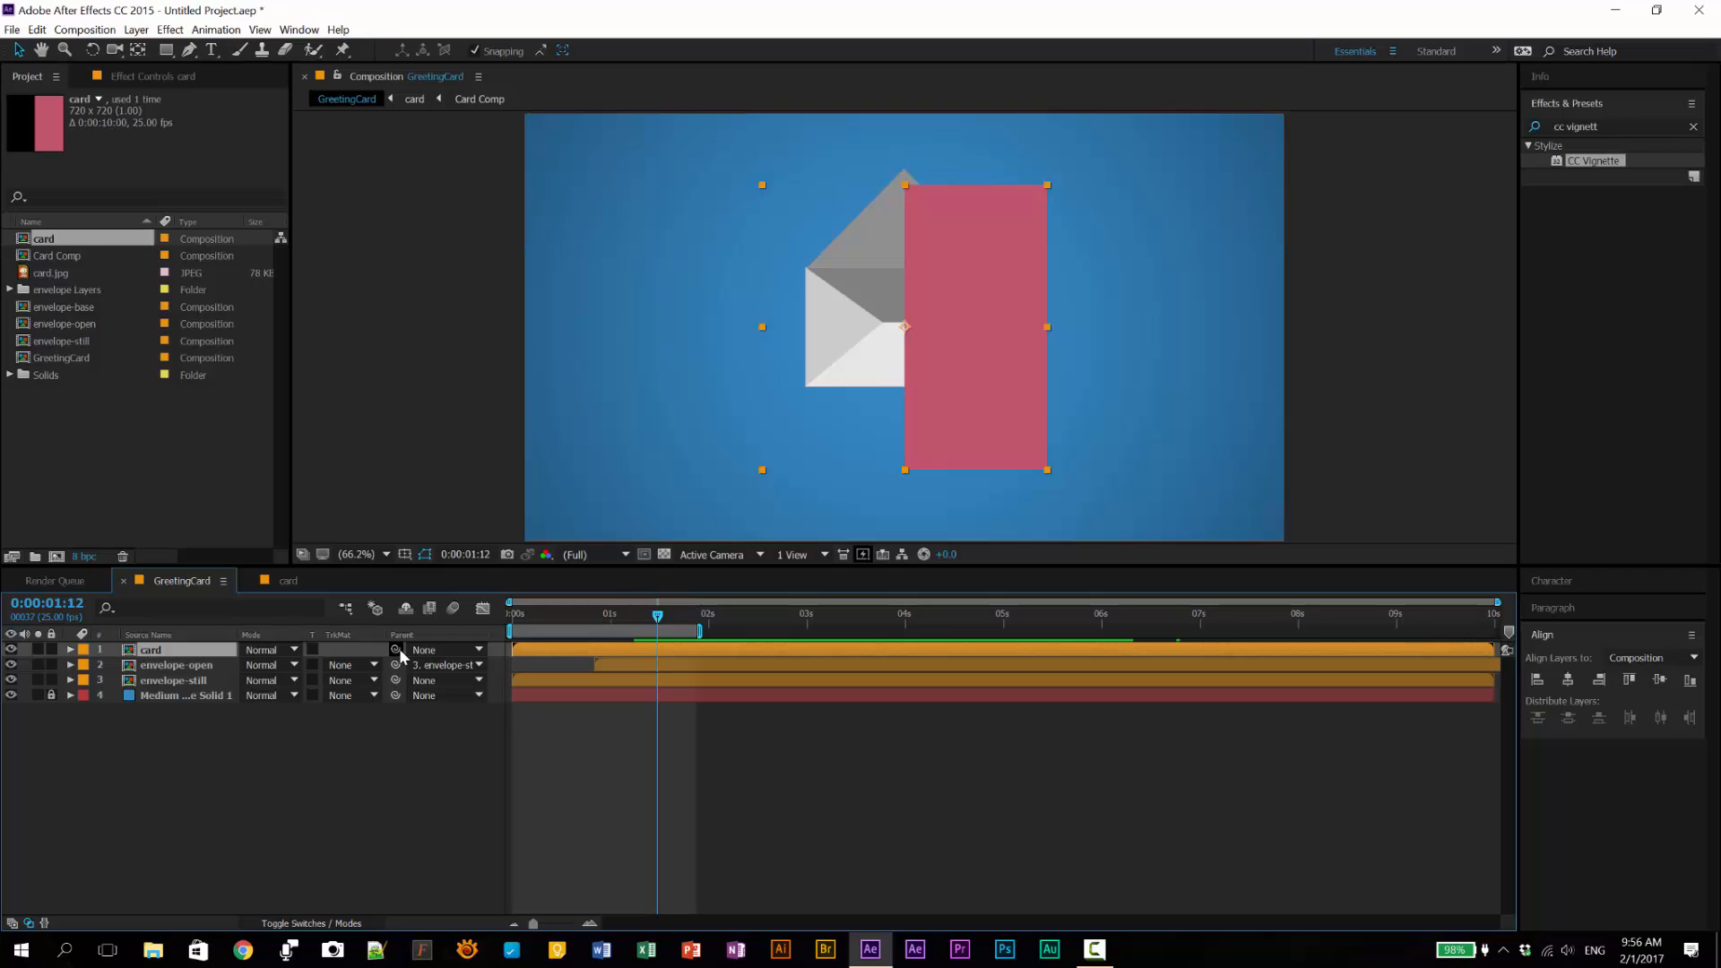
pyautogui.moveTo(395, 650); pyautogui.dragTo(179, 683)
pyautogui.press('r')
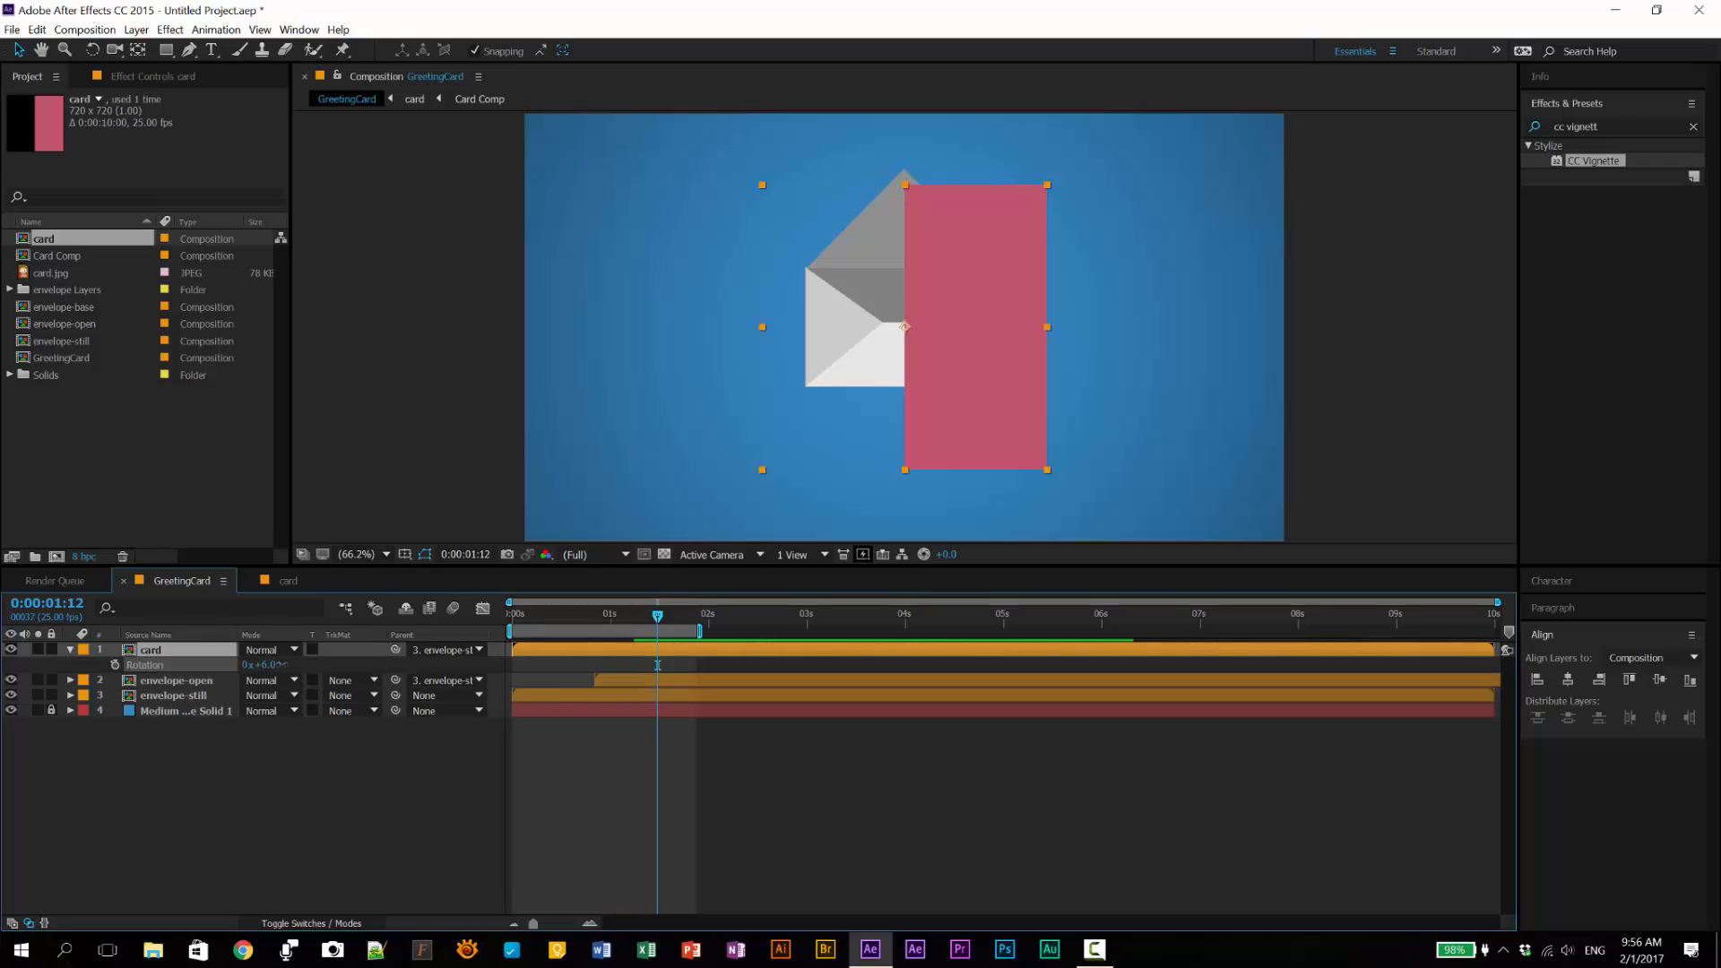
pyautogui.moveTo(269, 665); pyautogui.dragTo(335, 665)
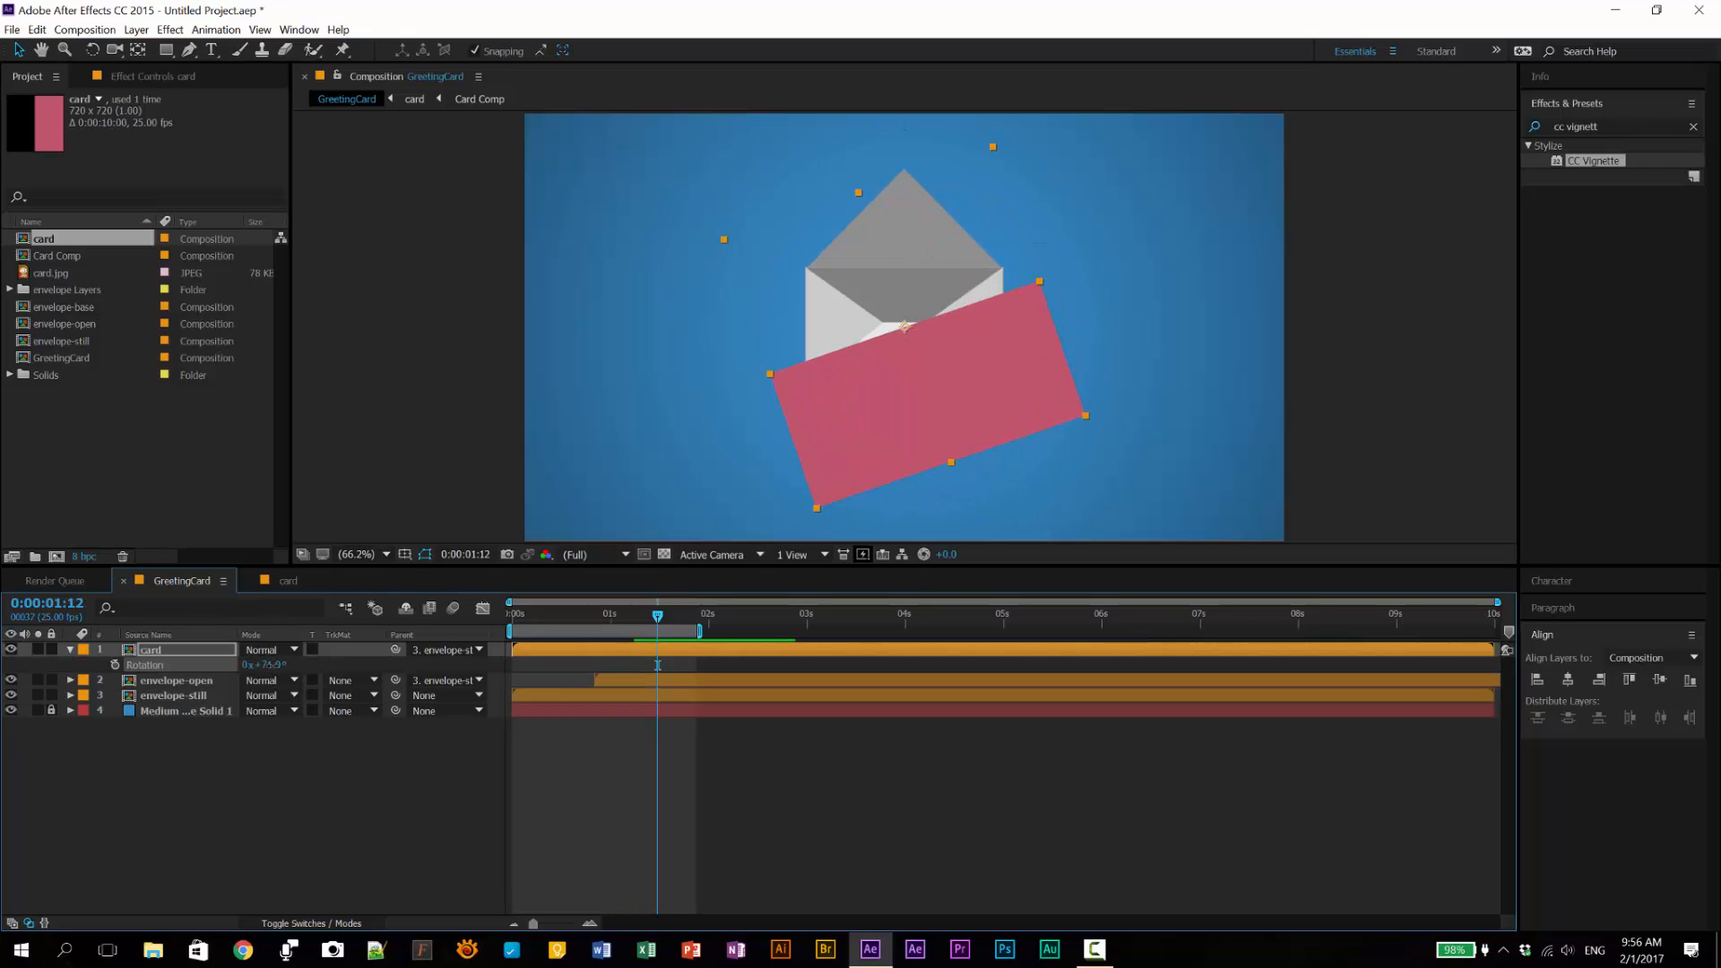
pyautogui.click(269, 665)
pyautogui.write('90')
pyautogui.press('Return')
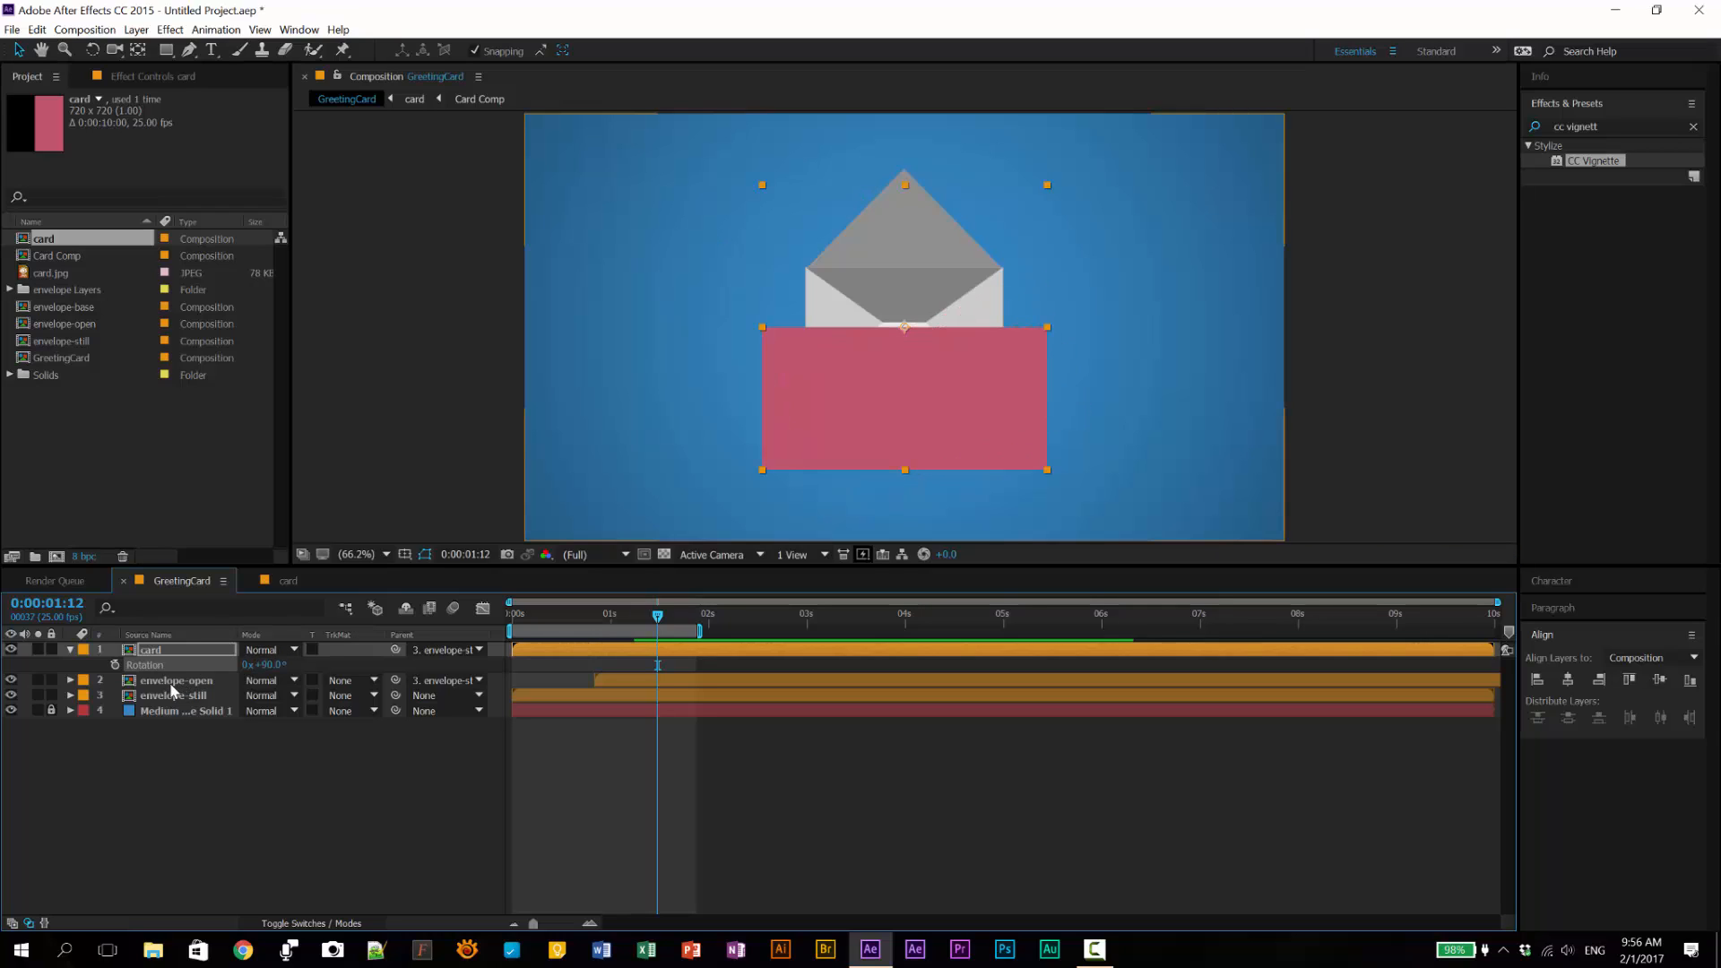
# Step: Scale the card layer down to 68% and nudge it up over the envelope body to about 960, 438
pyautogui.press('s')
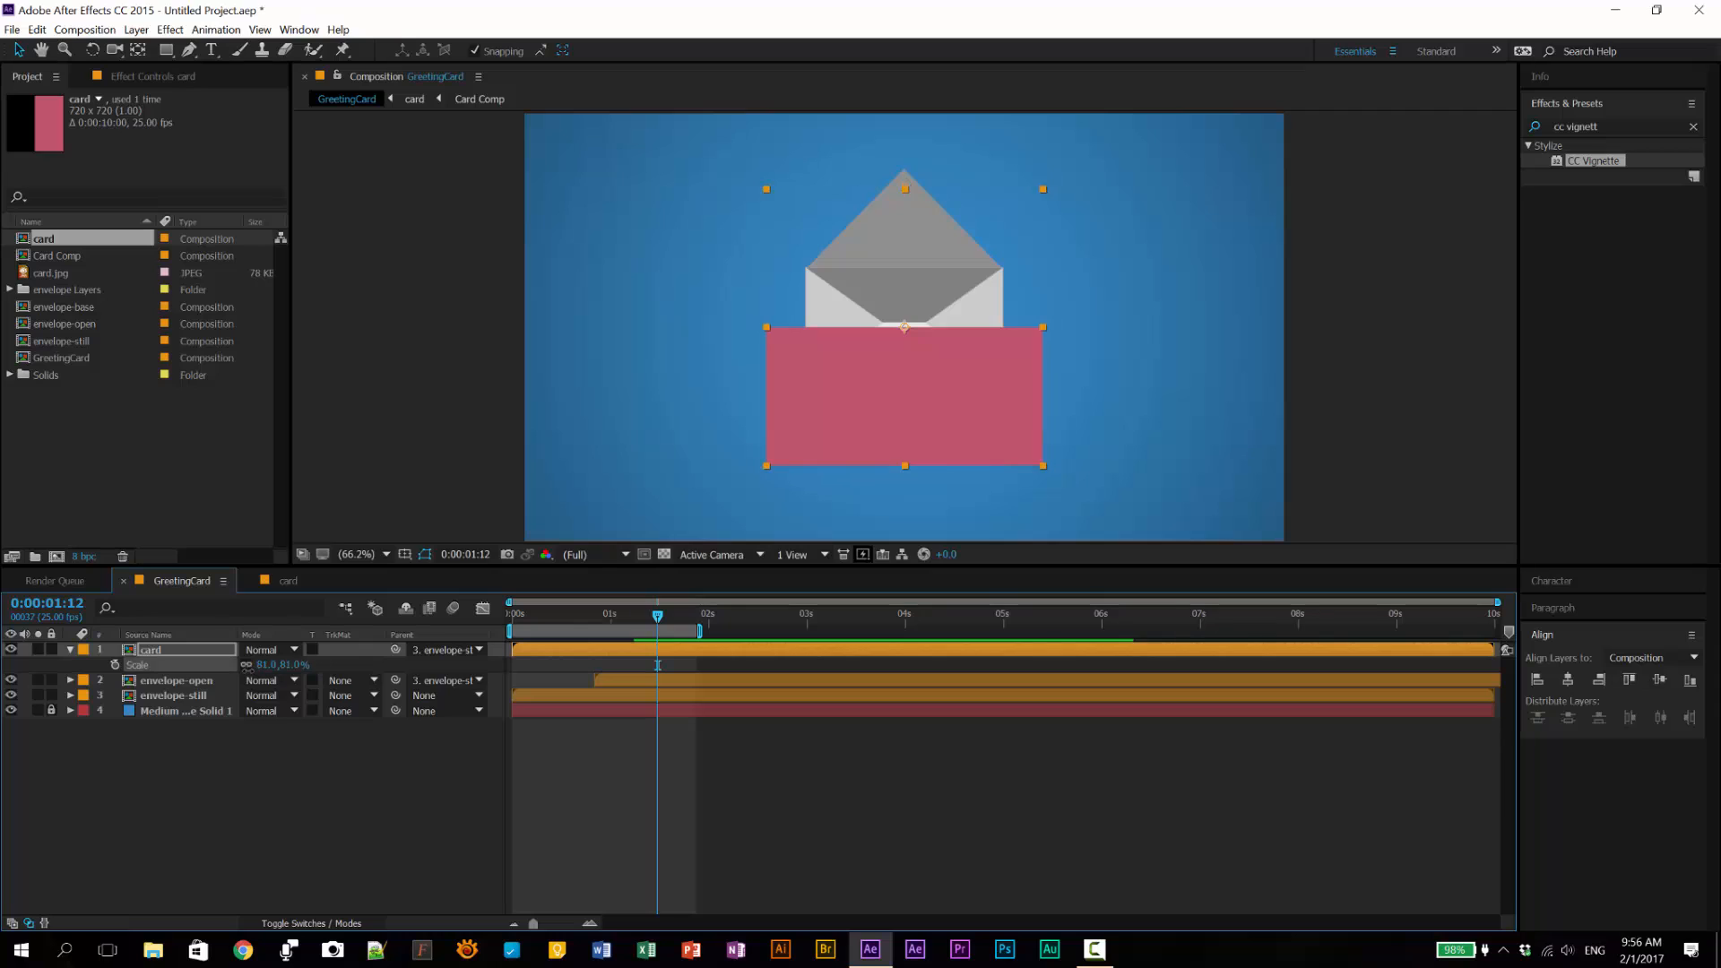
pyautogui.moveTo(269, 664); pyautogui.dragTo(252, 674)
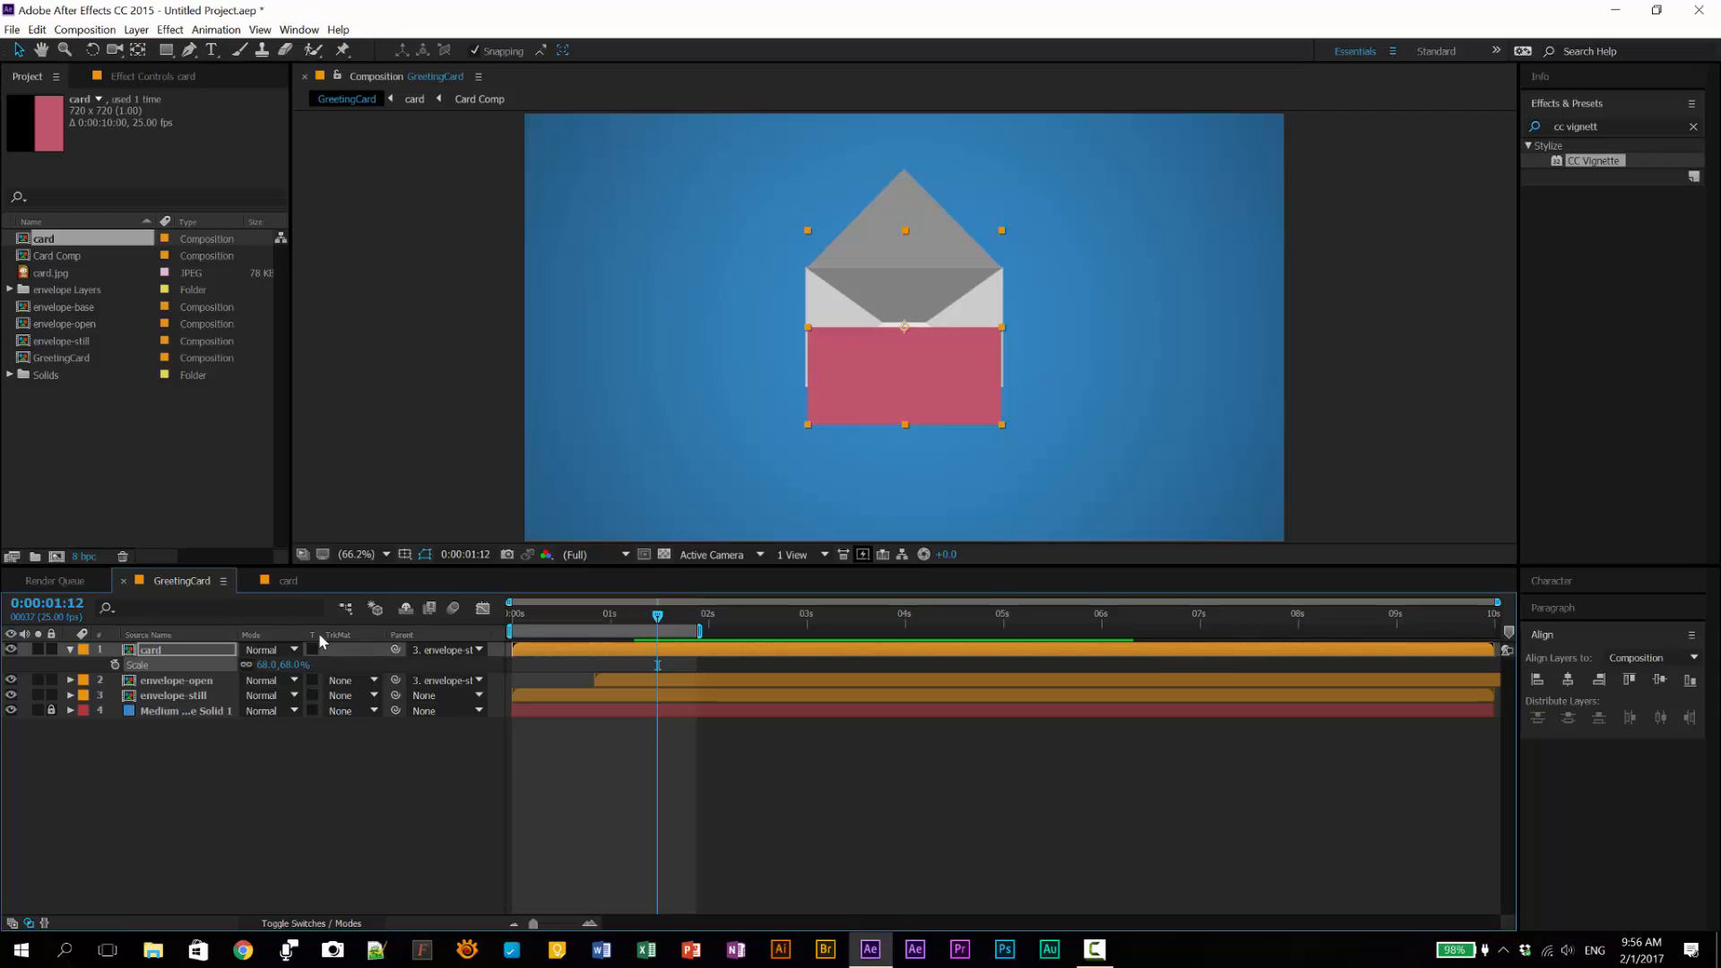
pyautogui.hotkey('shift', 'Up')
pyautogui.hotkey('shift', 'Up')
pyautogui.hotkey('shift', 'Up')
pyautogui.hotkey('shift', 'Up')
pyautogui.hotkey('shift', 'Up')
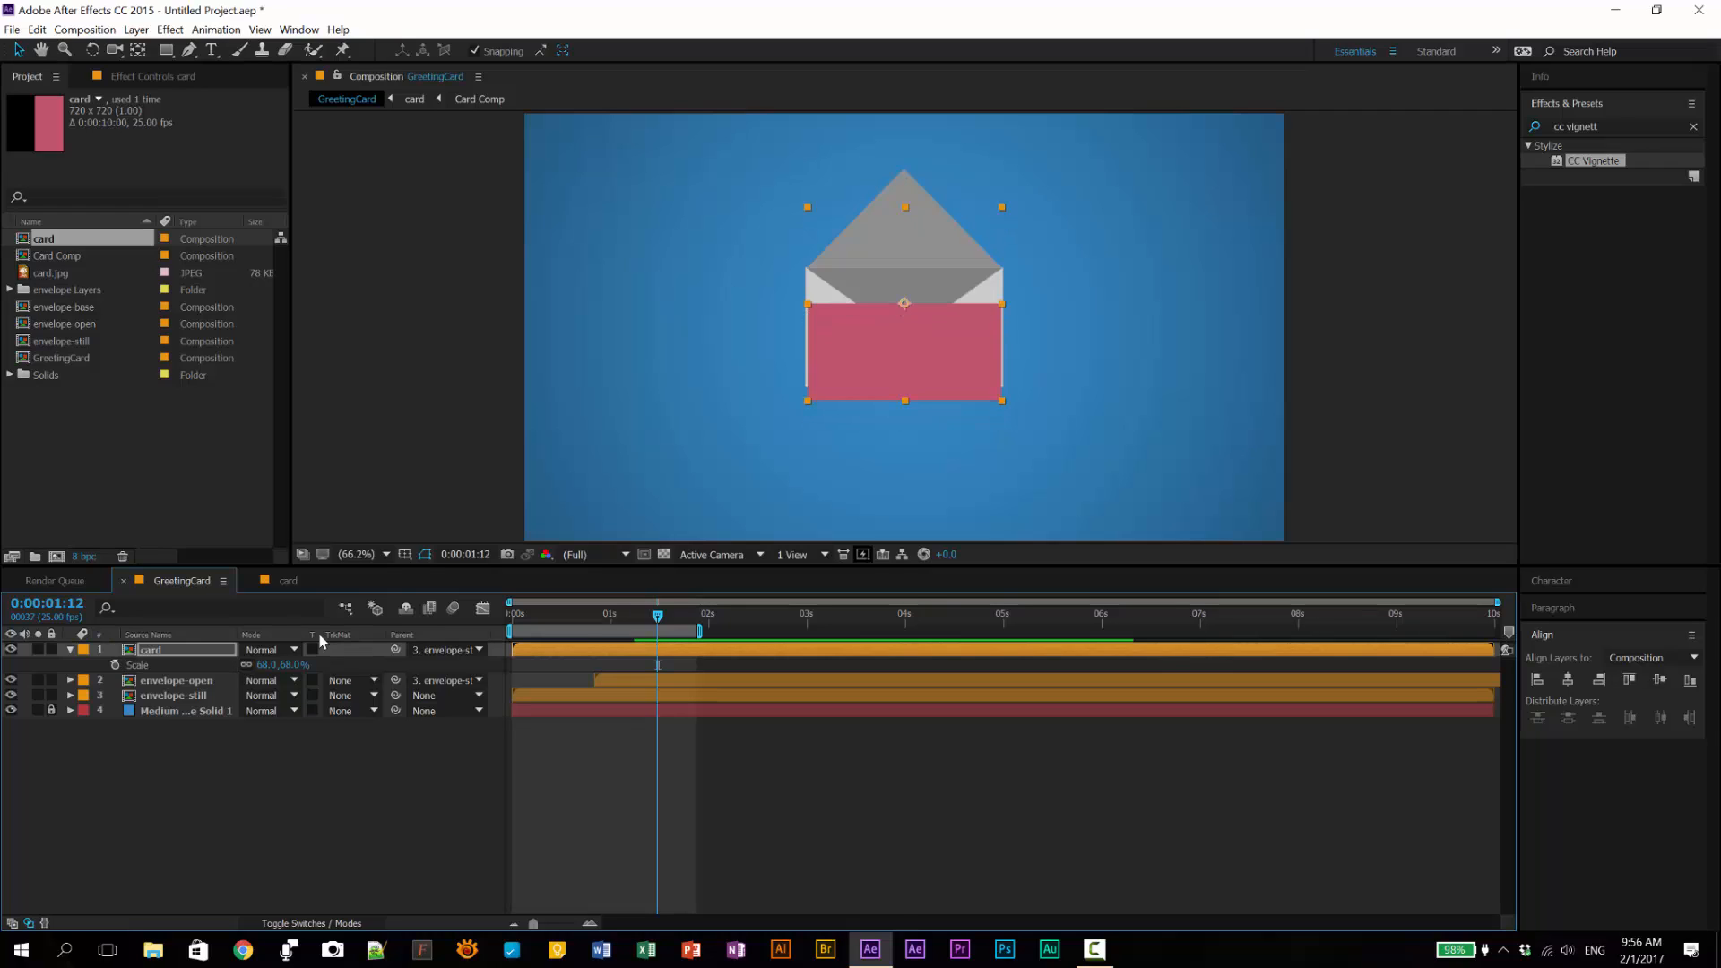
pyautogui.hotkey('shift', 'Up')
pyautogui.hotkey('shift', 'Up')
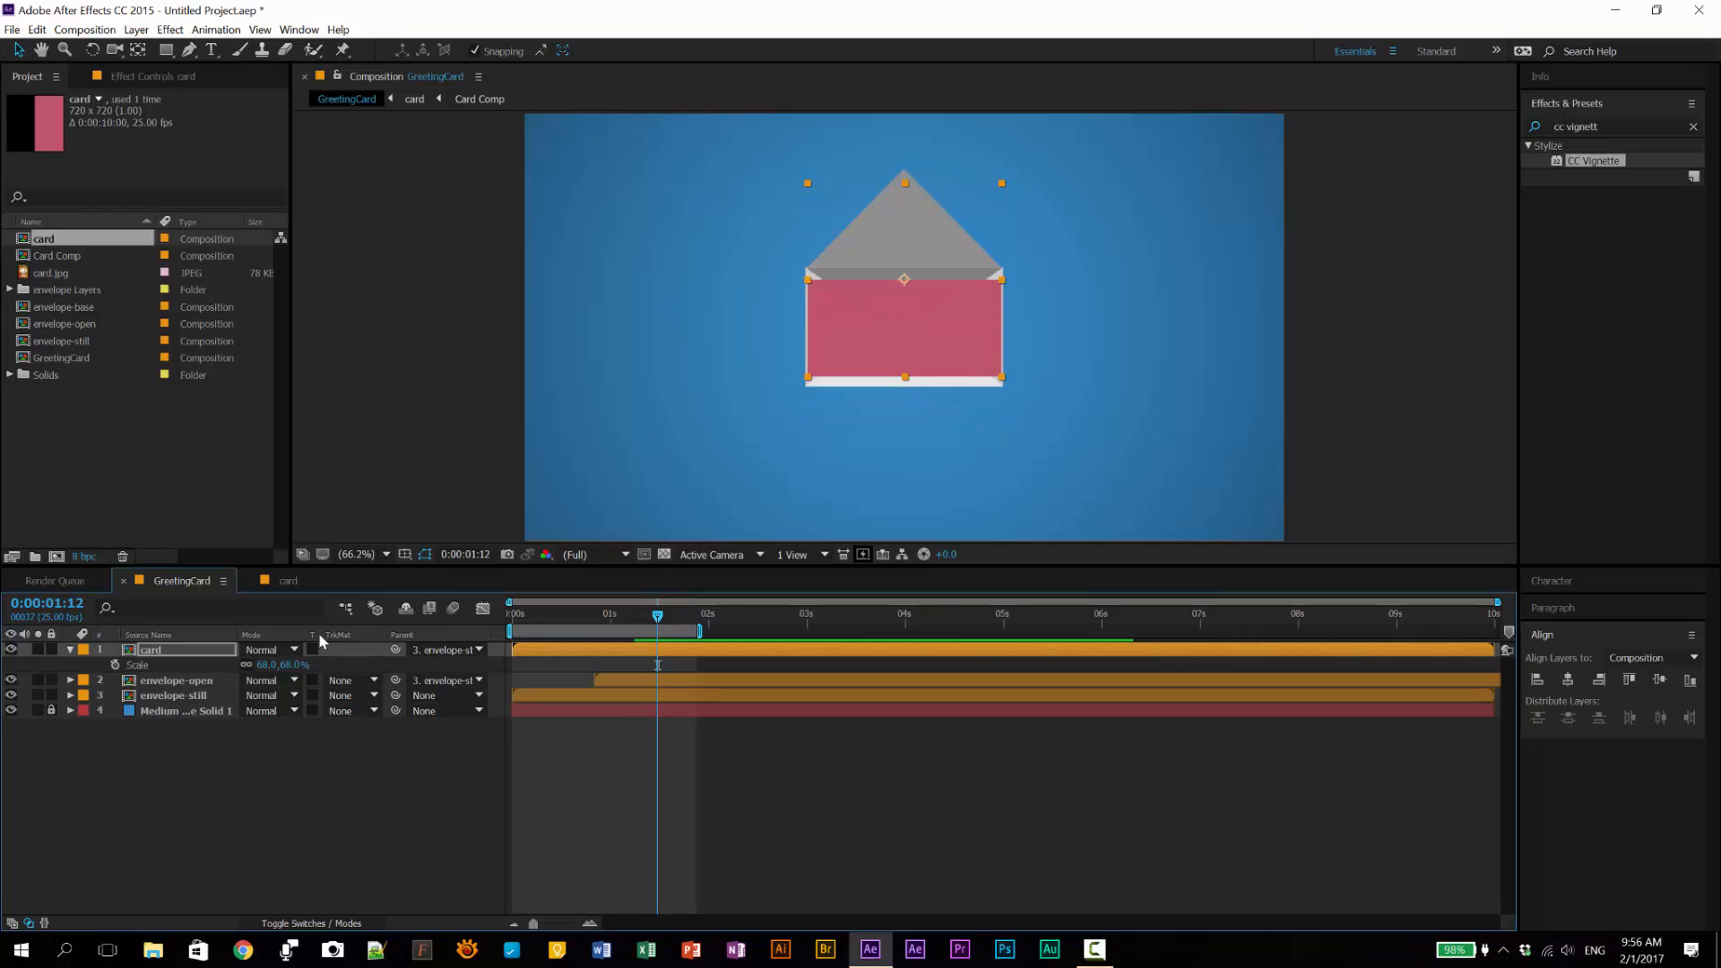
pyautogui.hotkey('shift', 'Down')
pyautogui.hotkey('shift', 'Down')
pyautogui.hotkey('shift', 'Down')
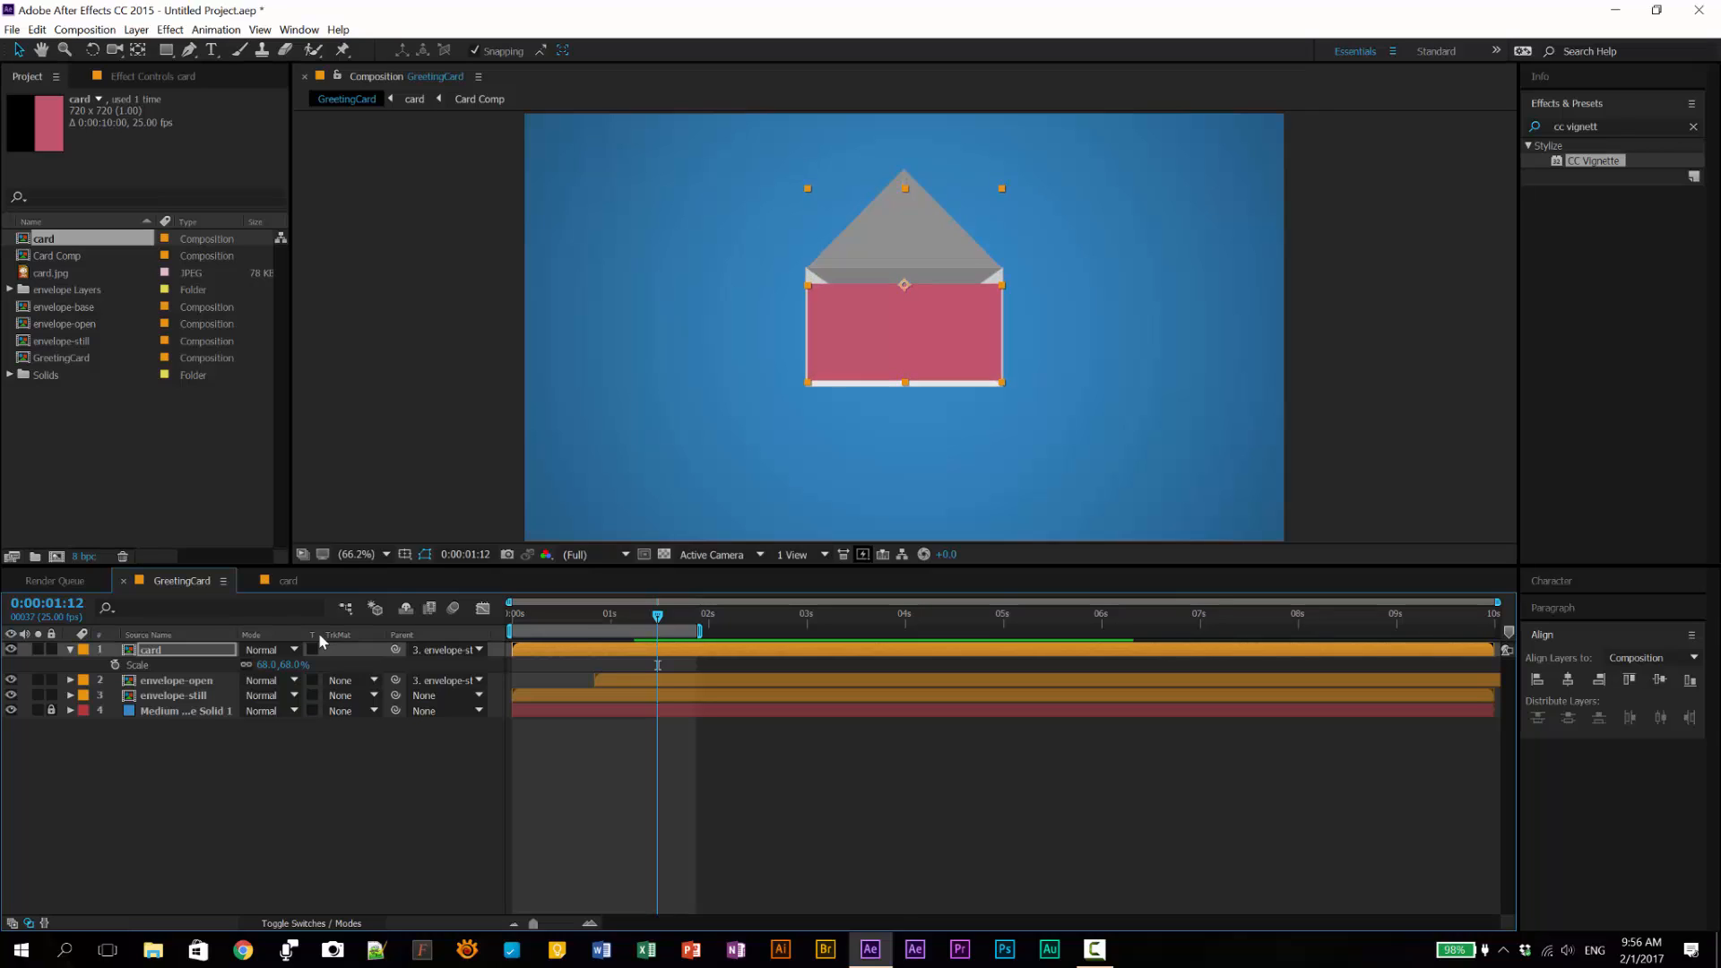
pyautogui.press('Up')
pyautogui.press('Up')
# Step: Try the card layer at 60% scale and settle on 64% so it fits inside the envelope's edges
pyautogui.click(266, 665)
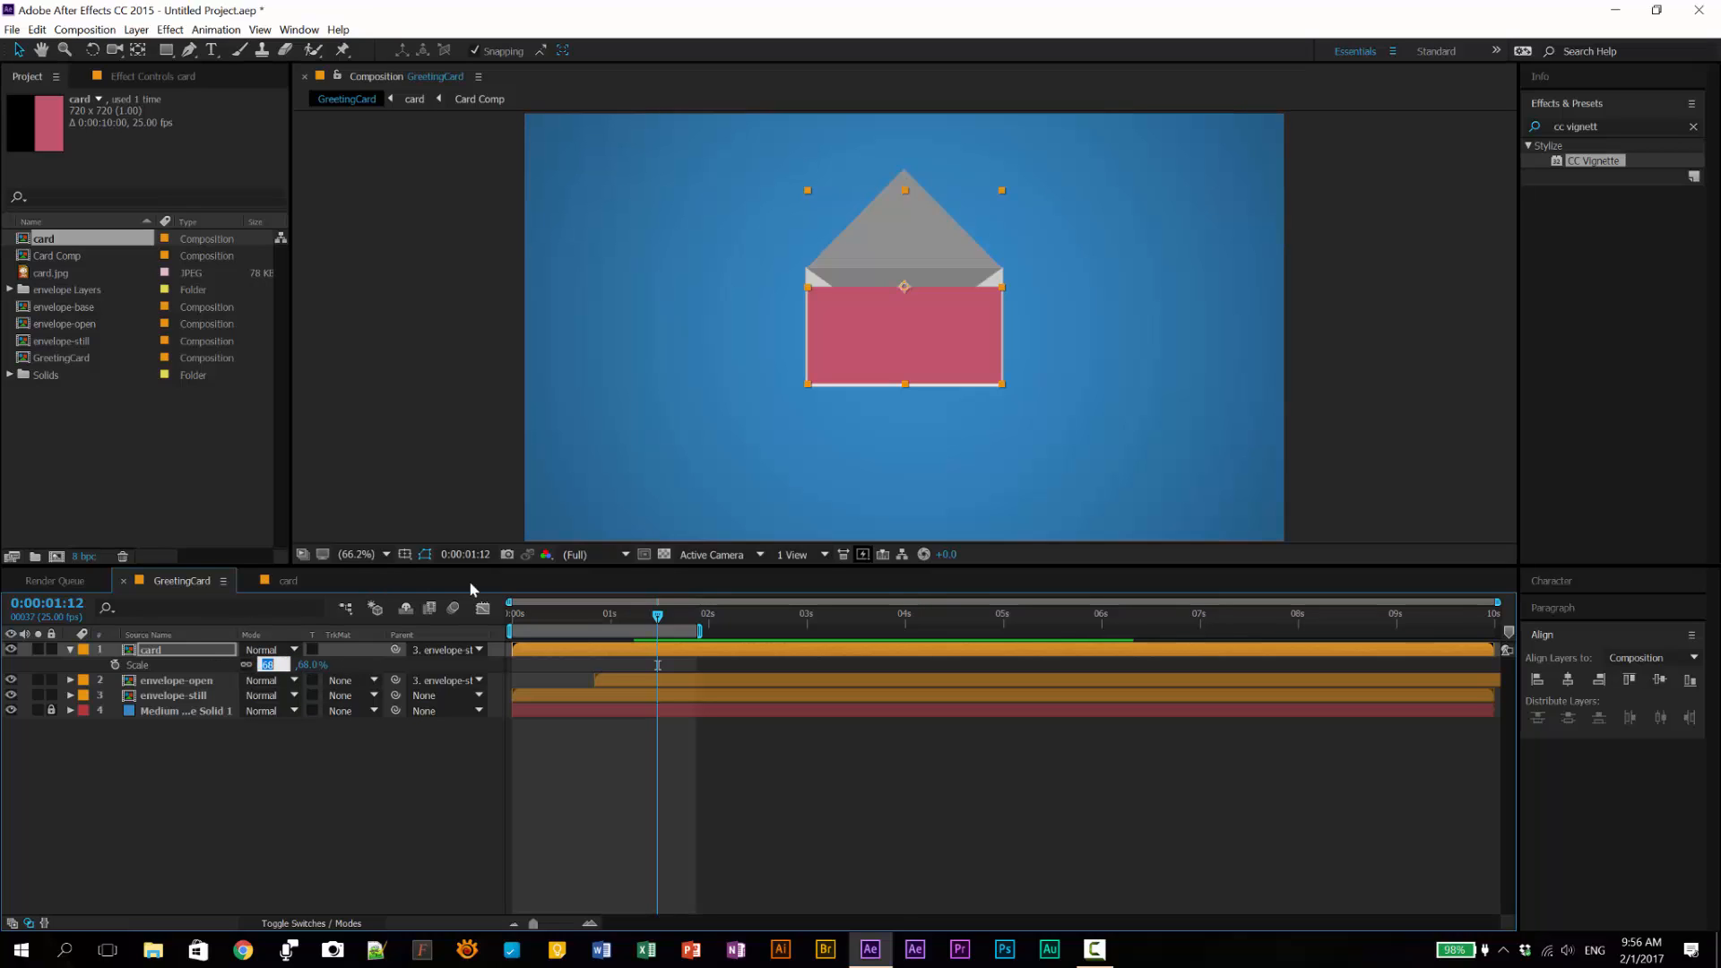
pyautogui.write('60')
pyautogui.press('Return')
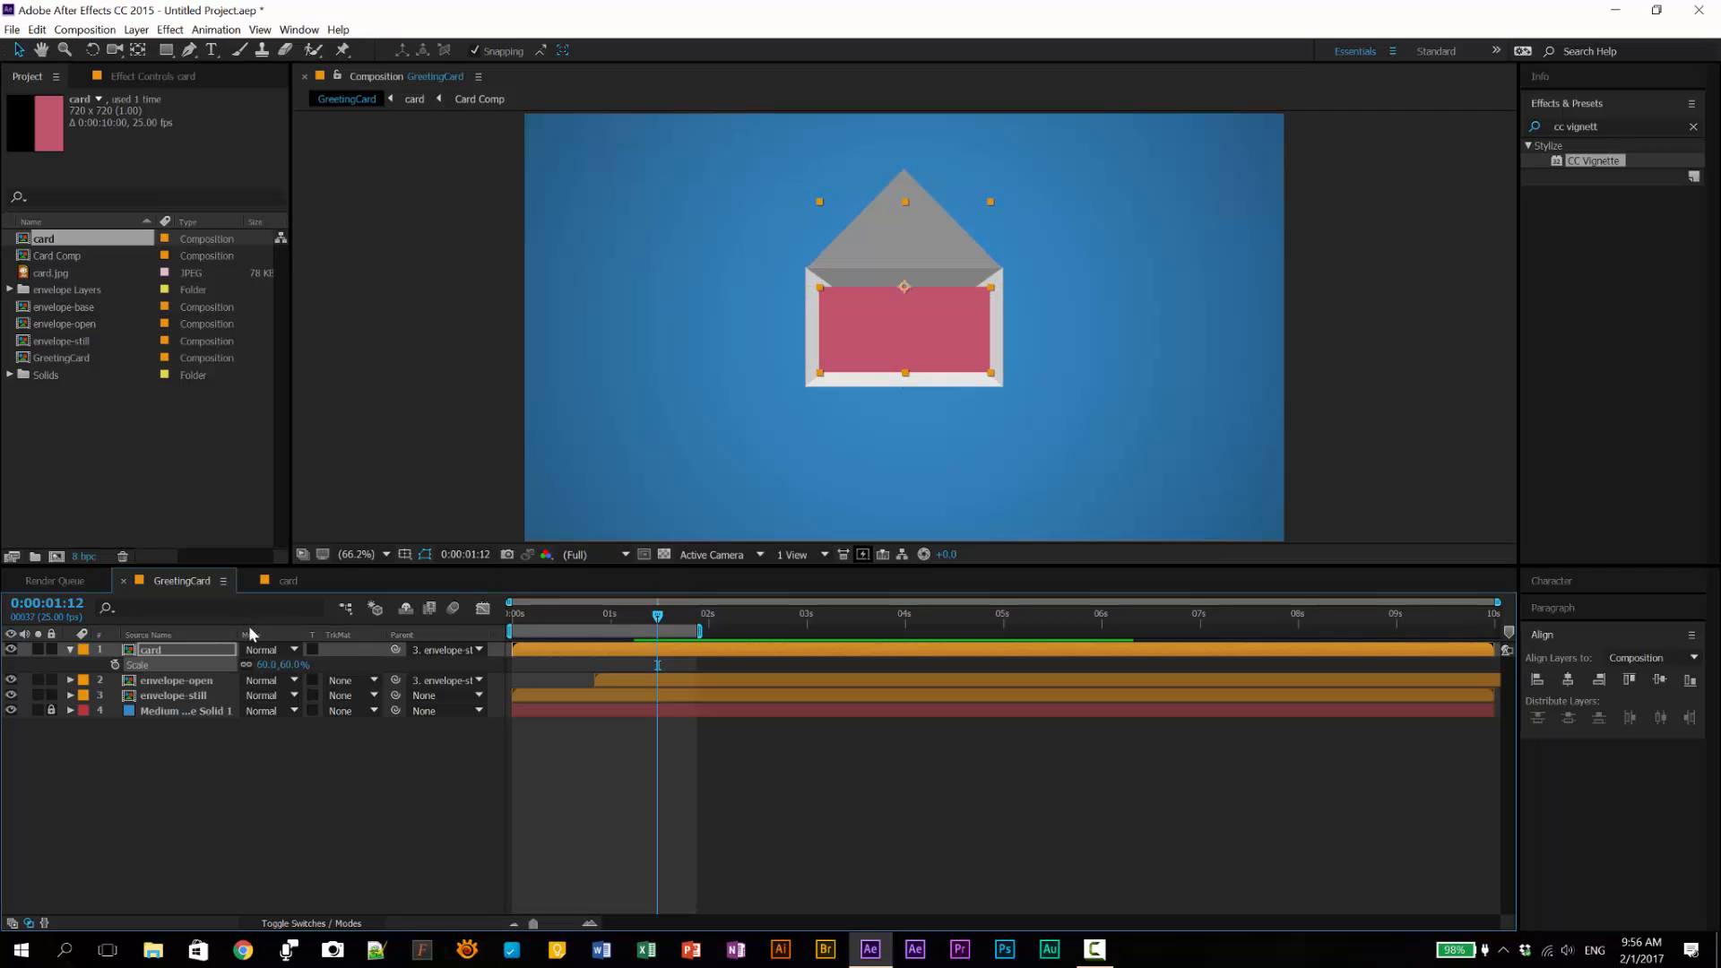
pyautogui.moveTo(265, 664); pyautogui.dragTo(268, 666)
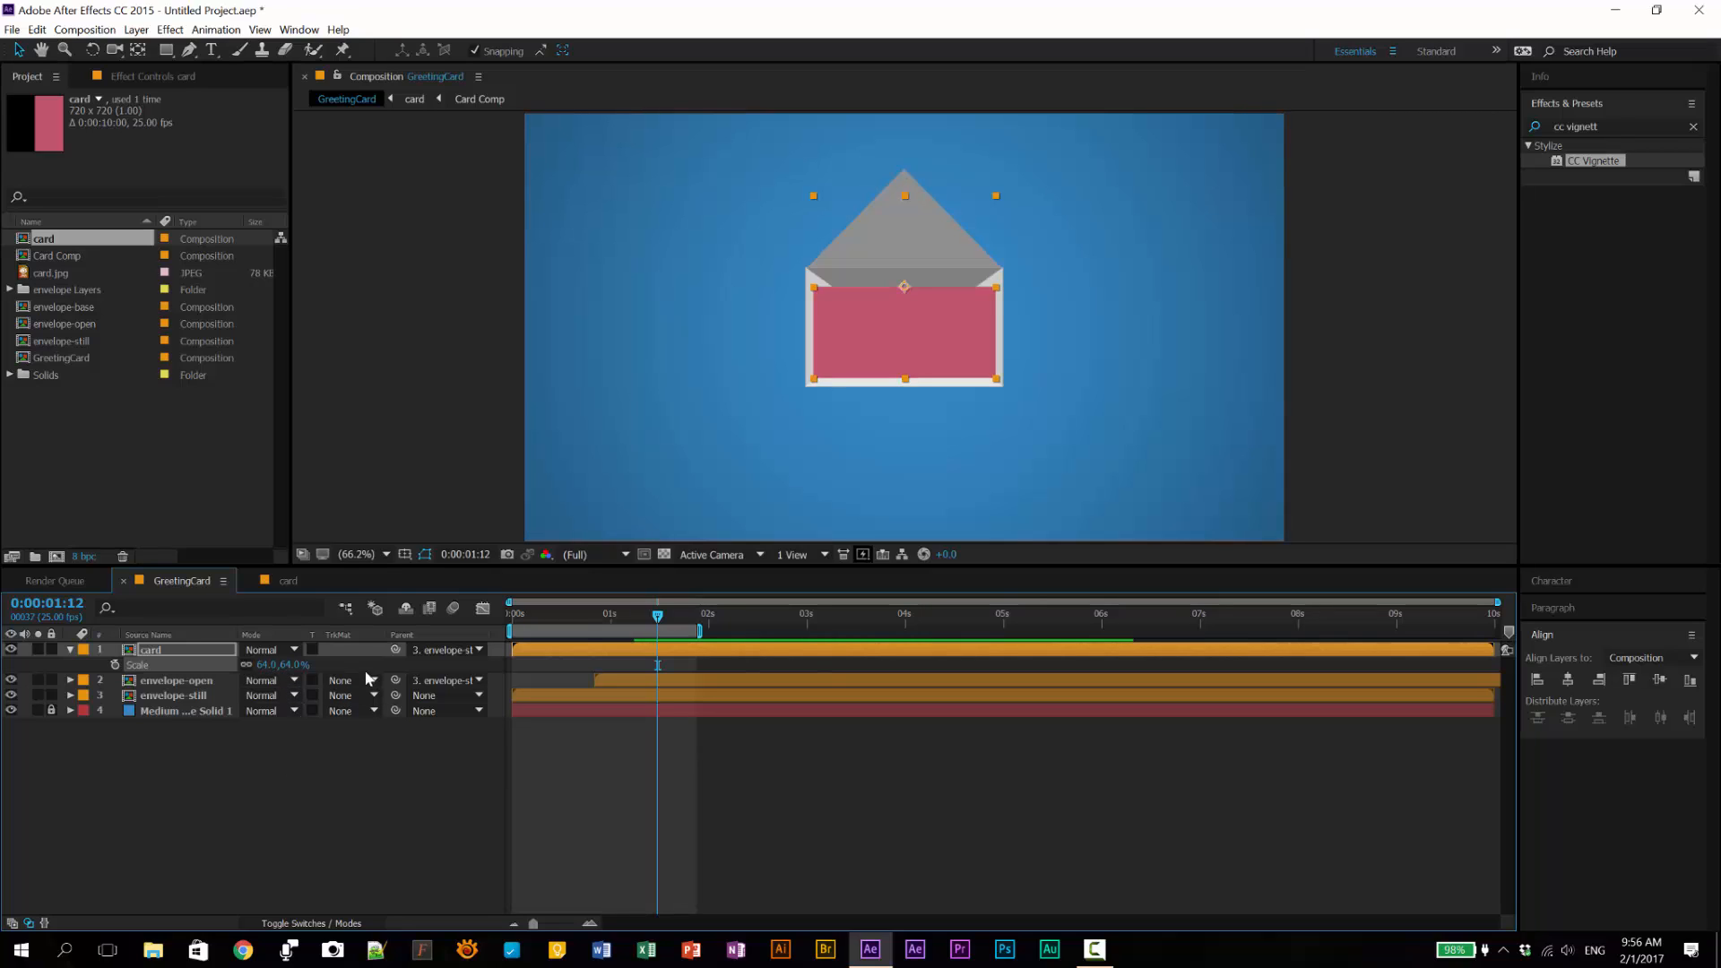
pyautogui.press('F11')
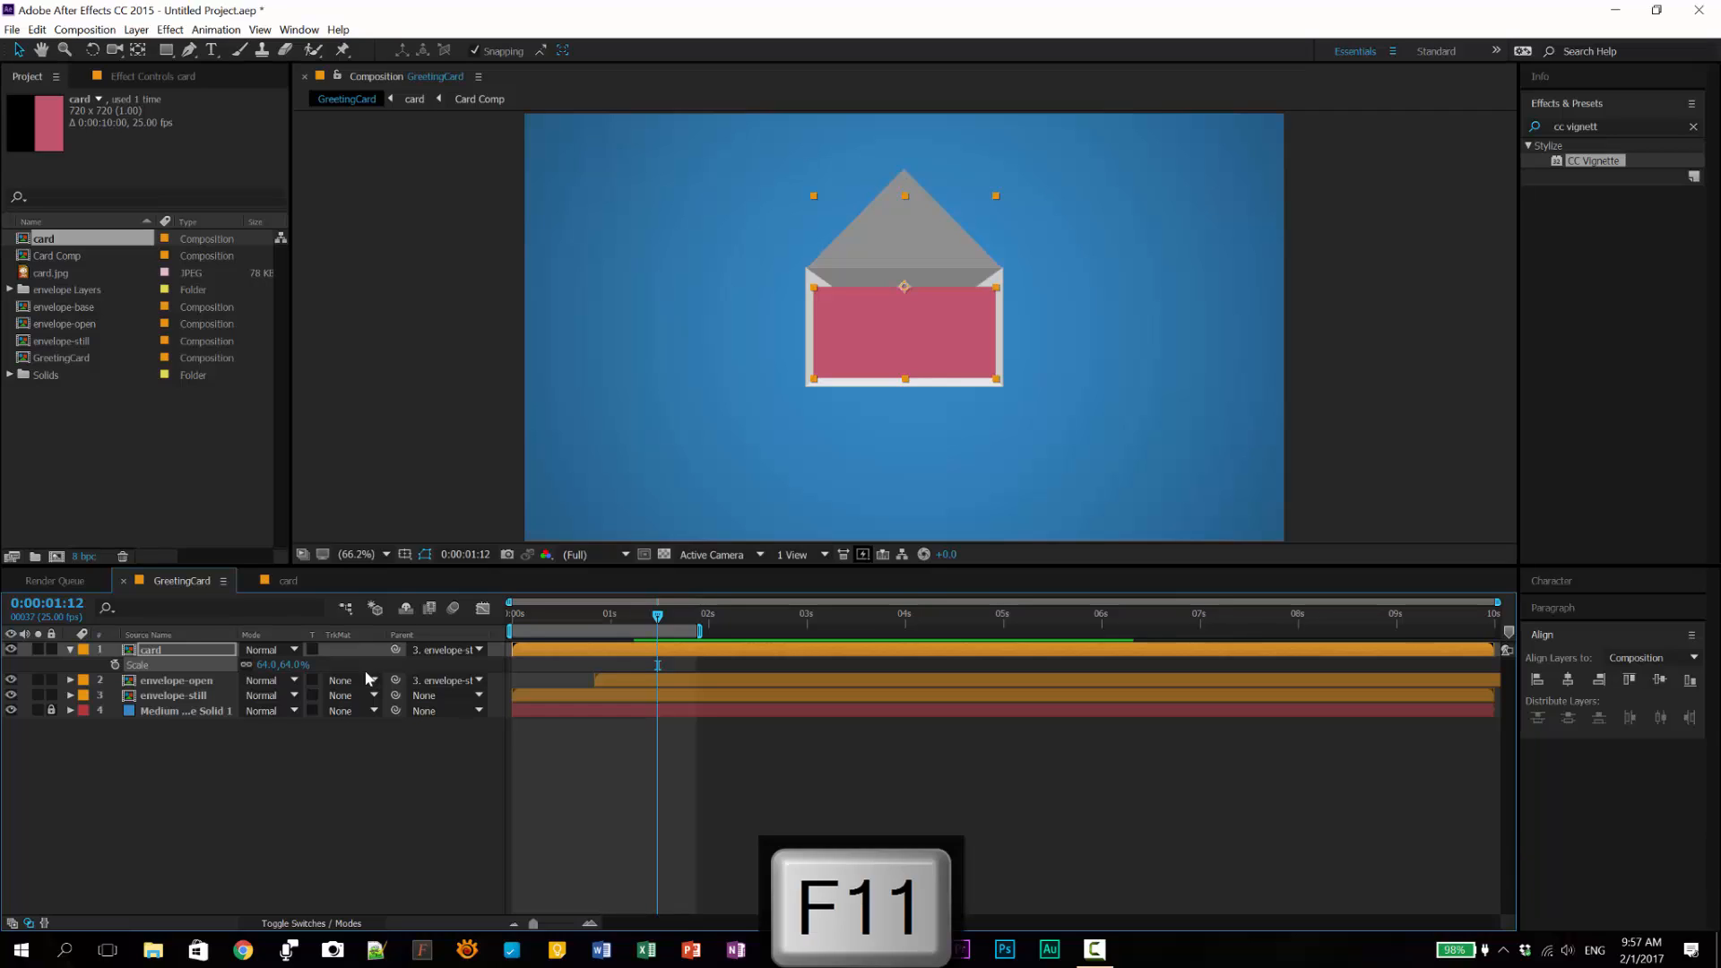
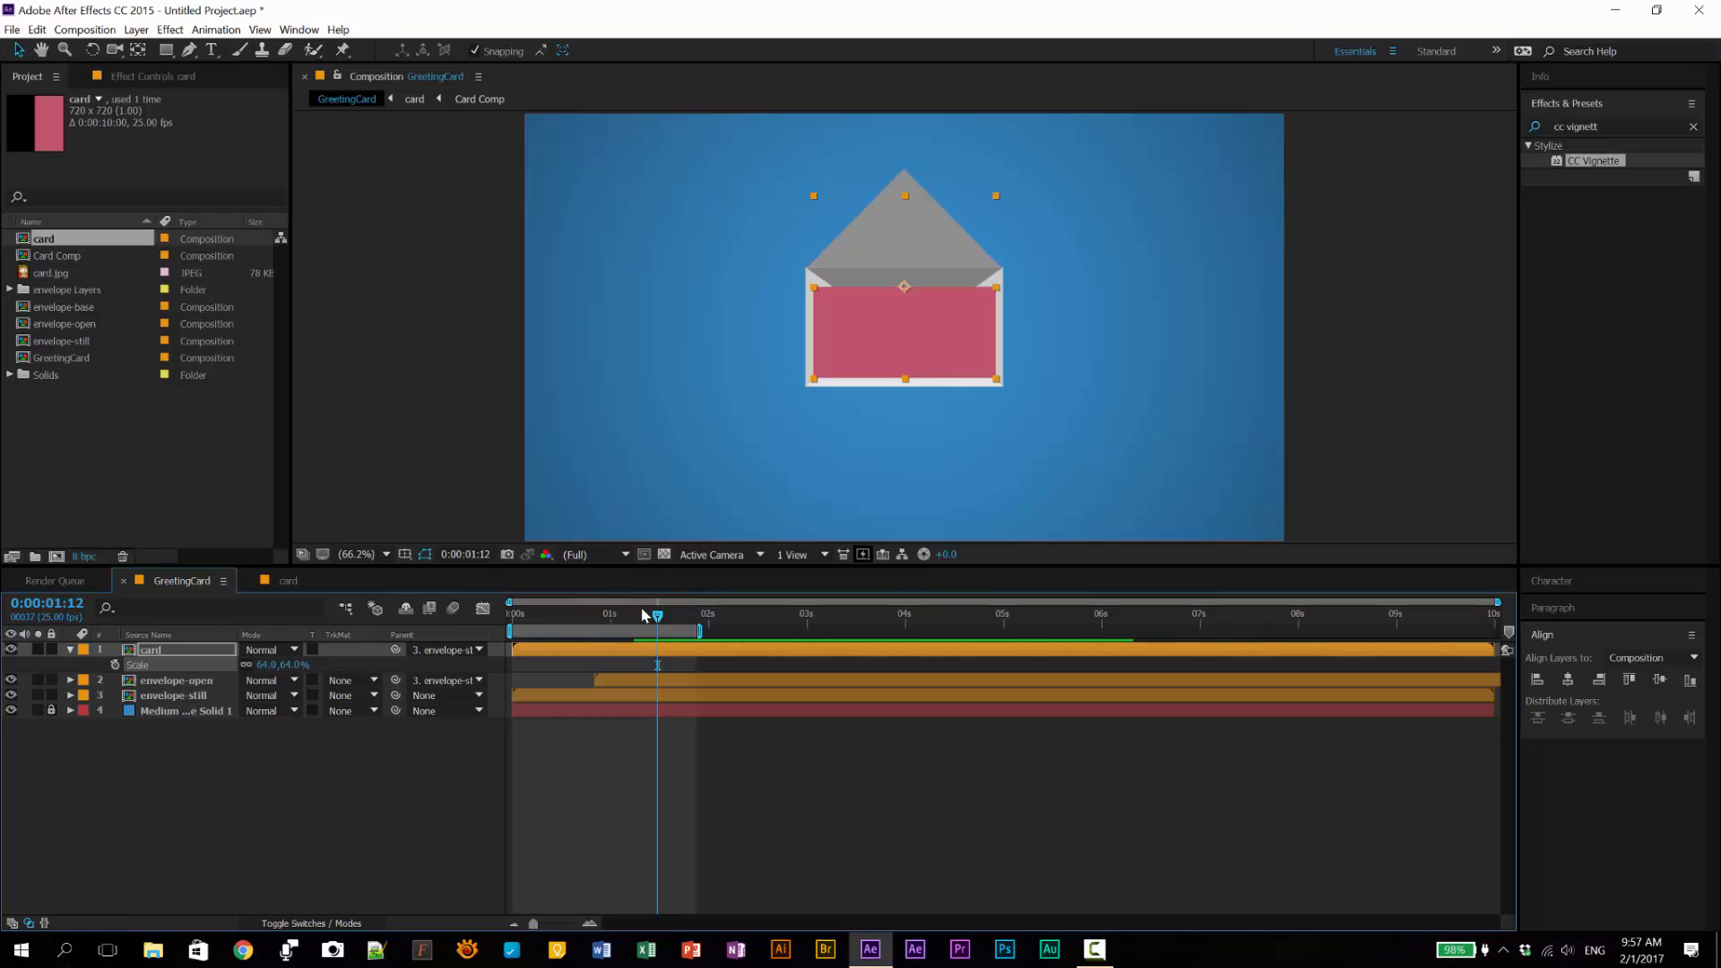
# Step: Start keyframing the card layer's Position, Scale and Rotation at 0:00:01:00
pyautogui.moveTo(657, 619); pyautogui.dragTo(610, 659)
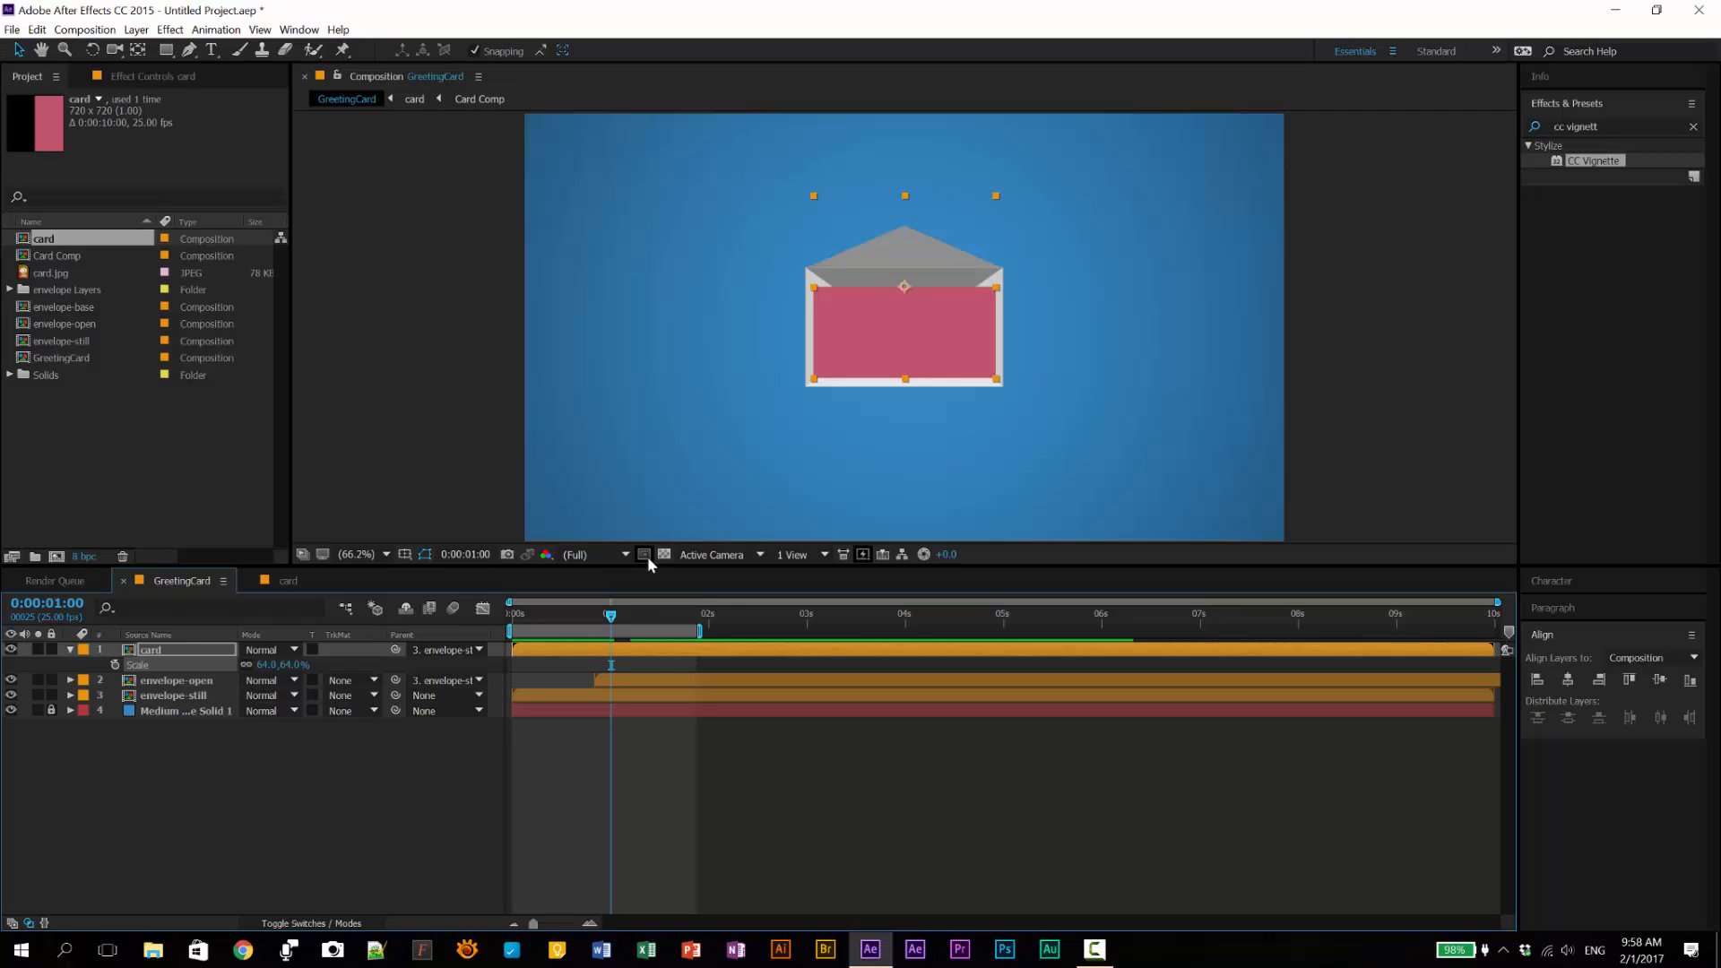
pyautogui.click(163, 653)
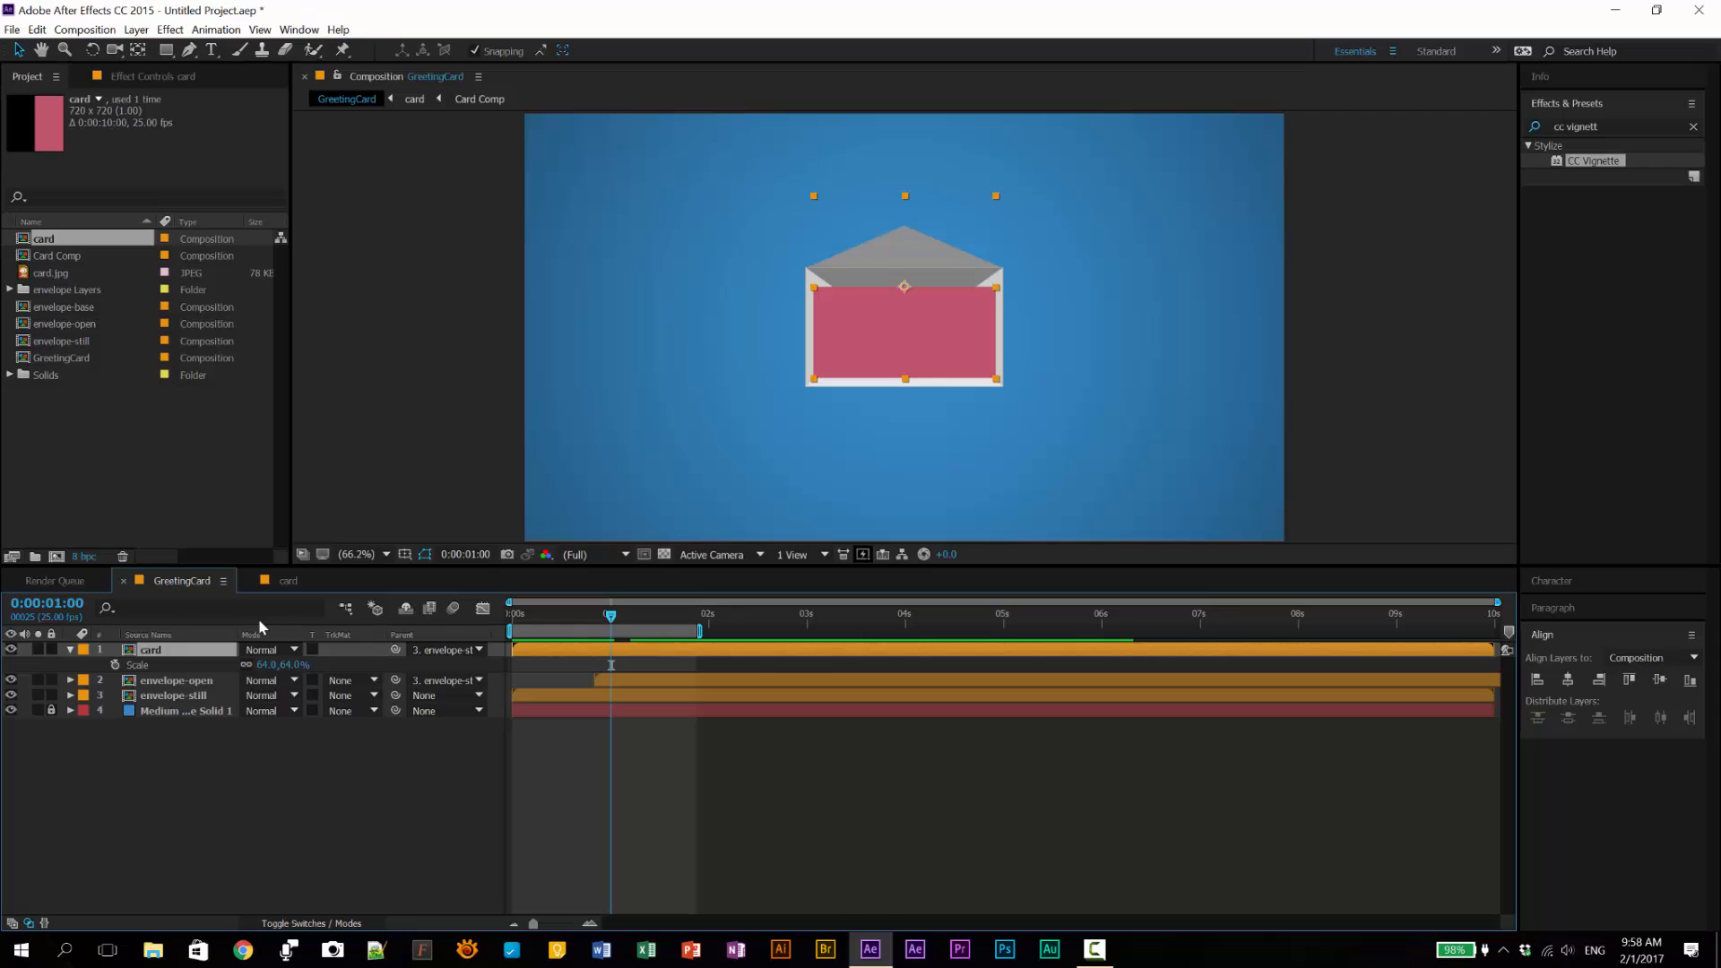
pyautogui.press('p')
pyautogui.hotkey('shift', 's')
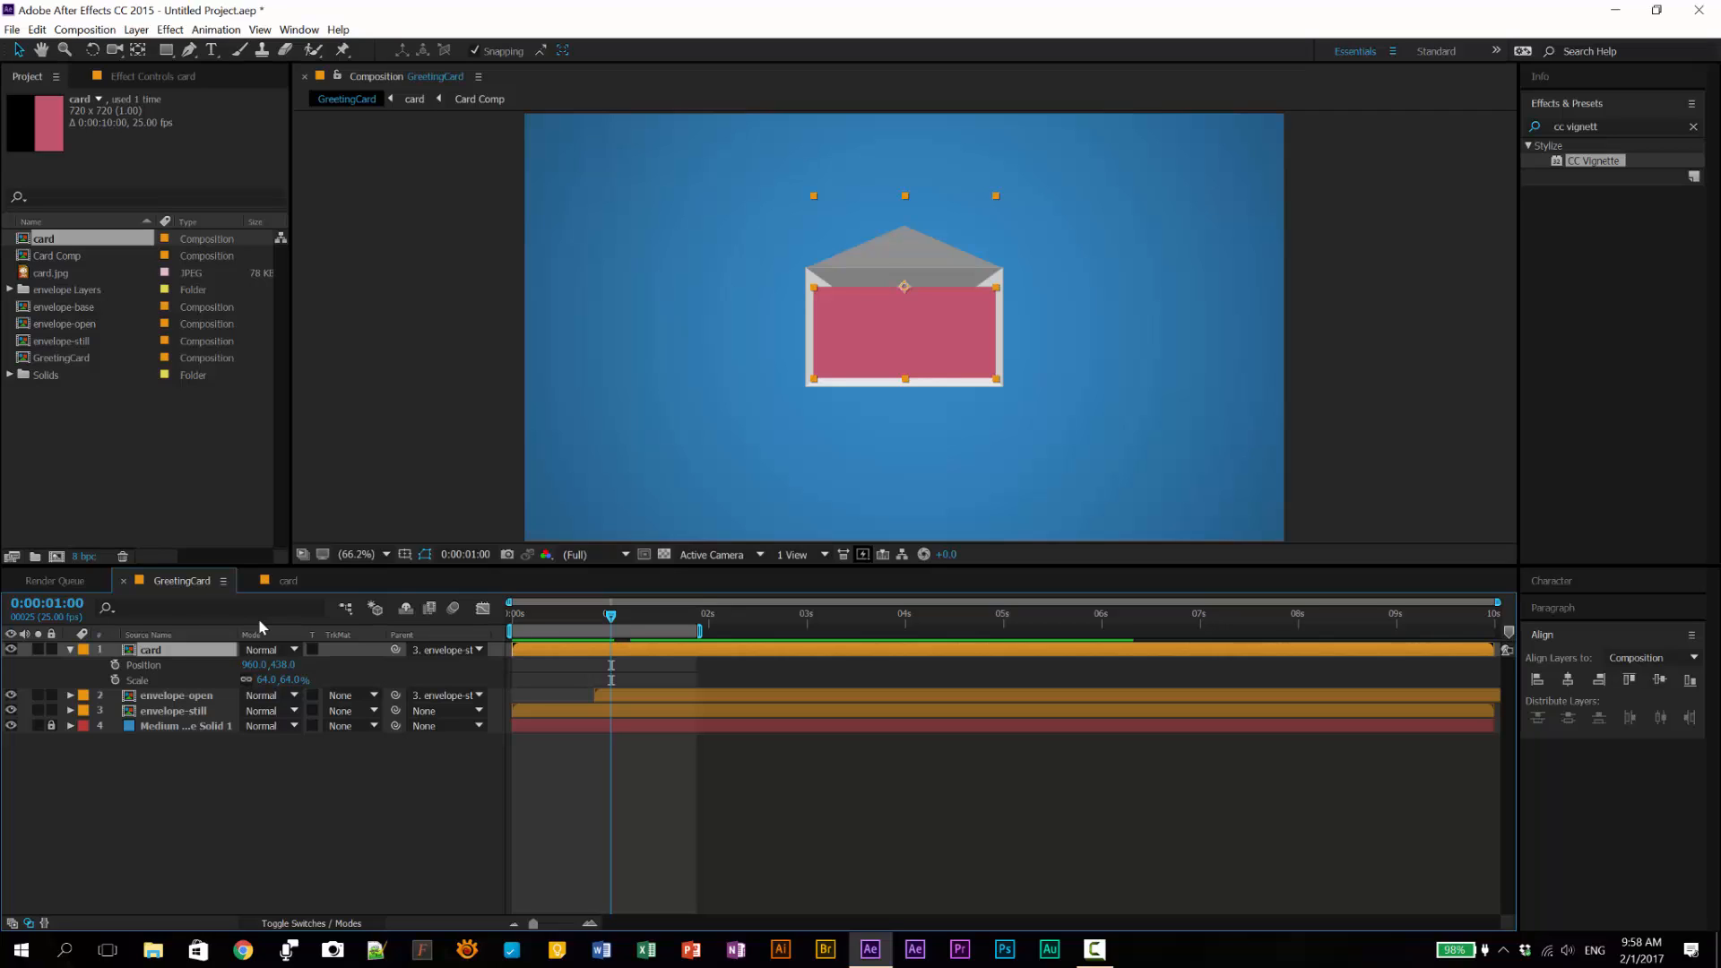
pyautogui.hotkey('shift', 'r')
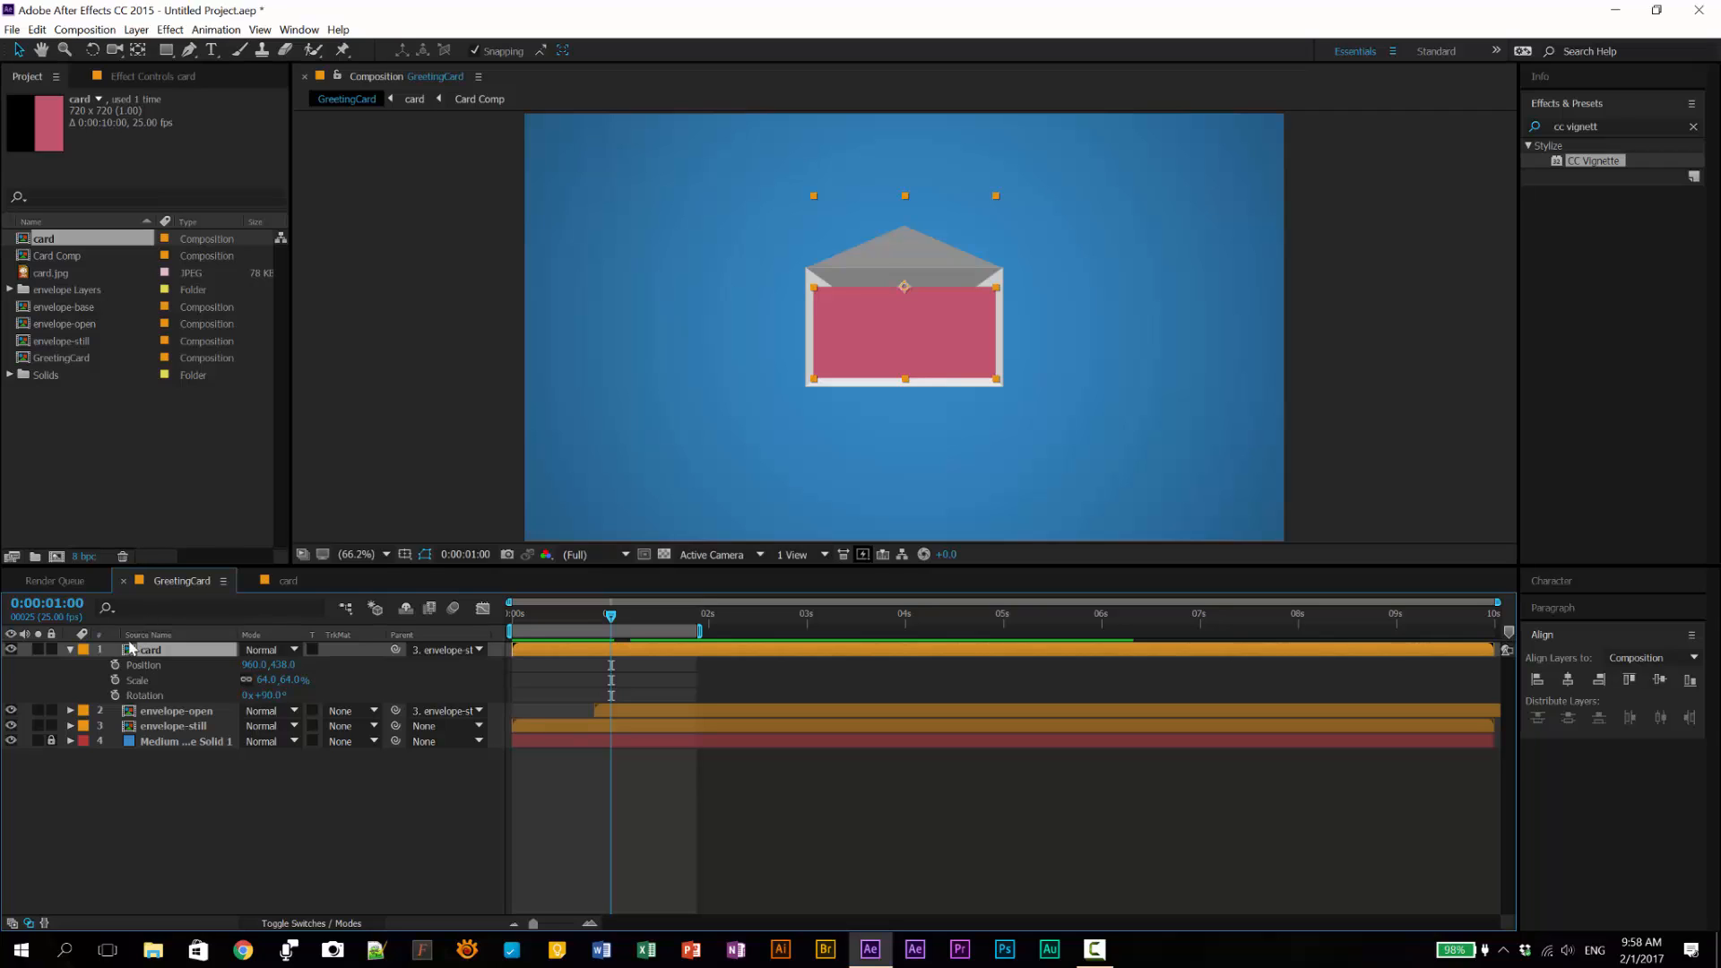
pyautogui.click(115, 665)
pyautogui.click(115, 681)
pyautogui.click(115, 696)
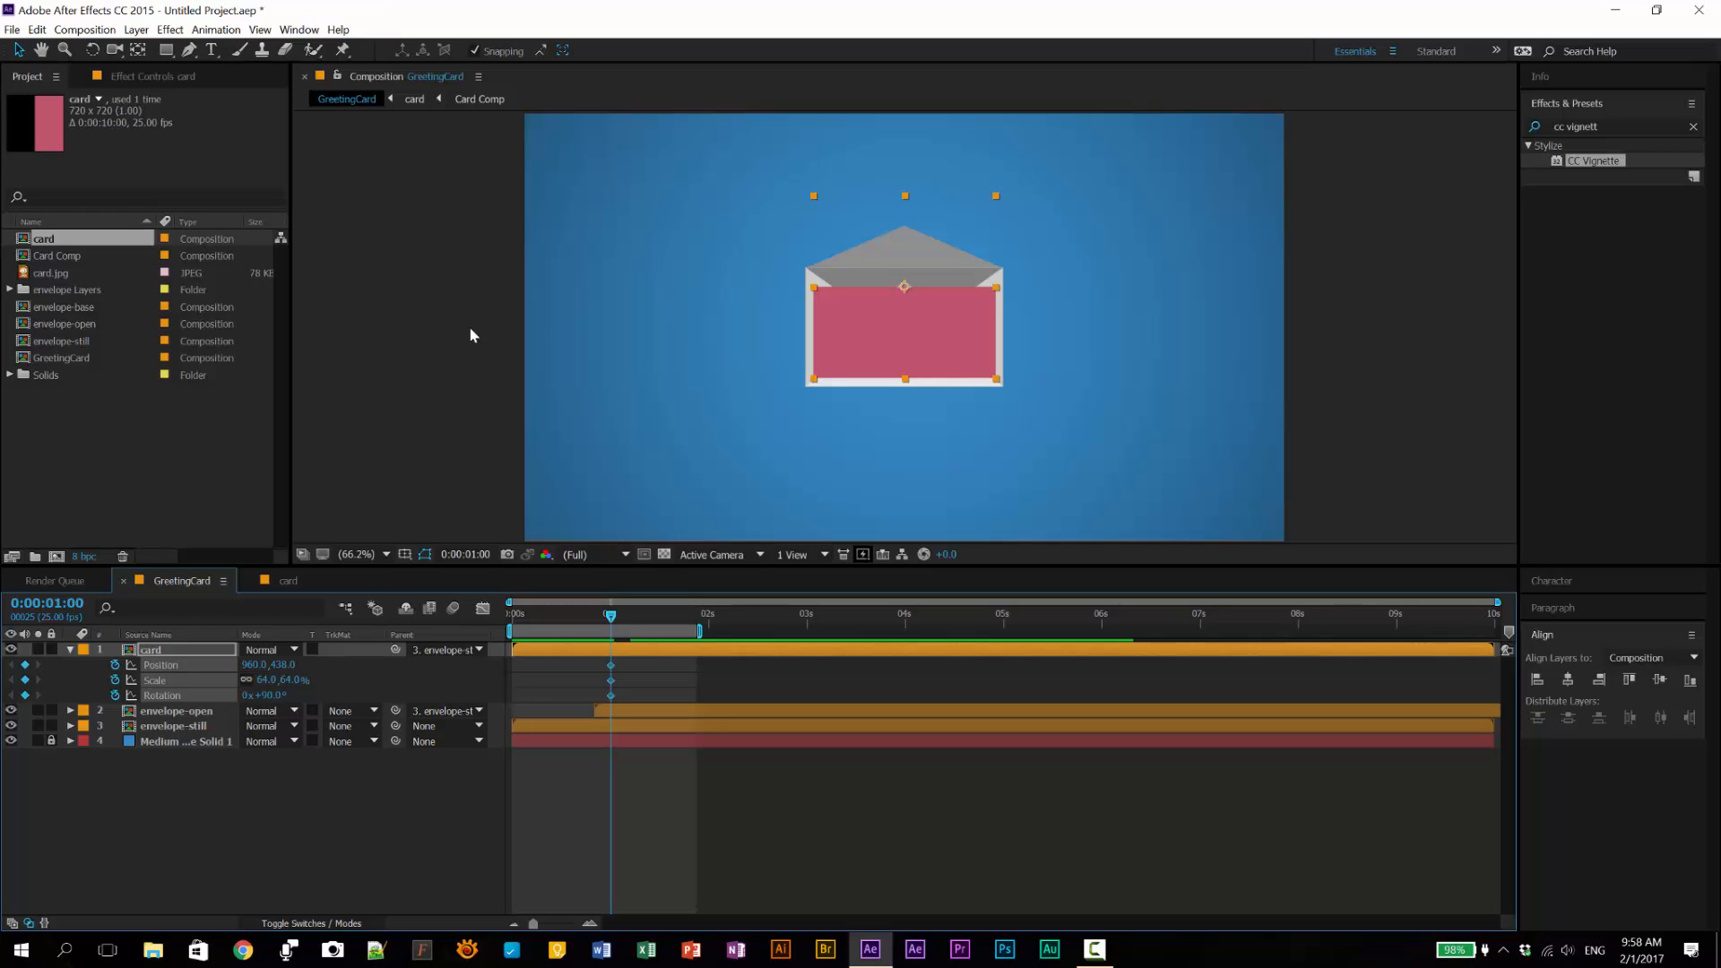
# Step: Ten frames on, at 0:00:01:10, raise the card above the envelope to Y position 104
pyautogui.hotkey('shift', 'pagedown')
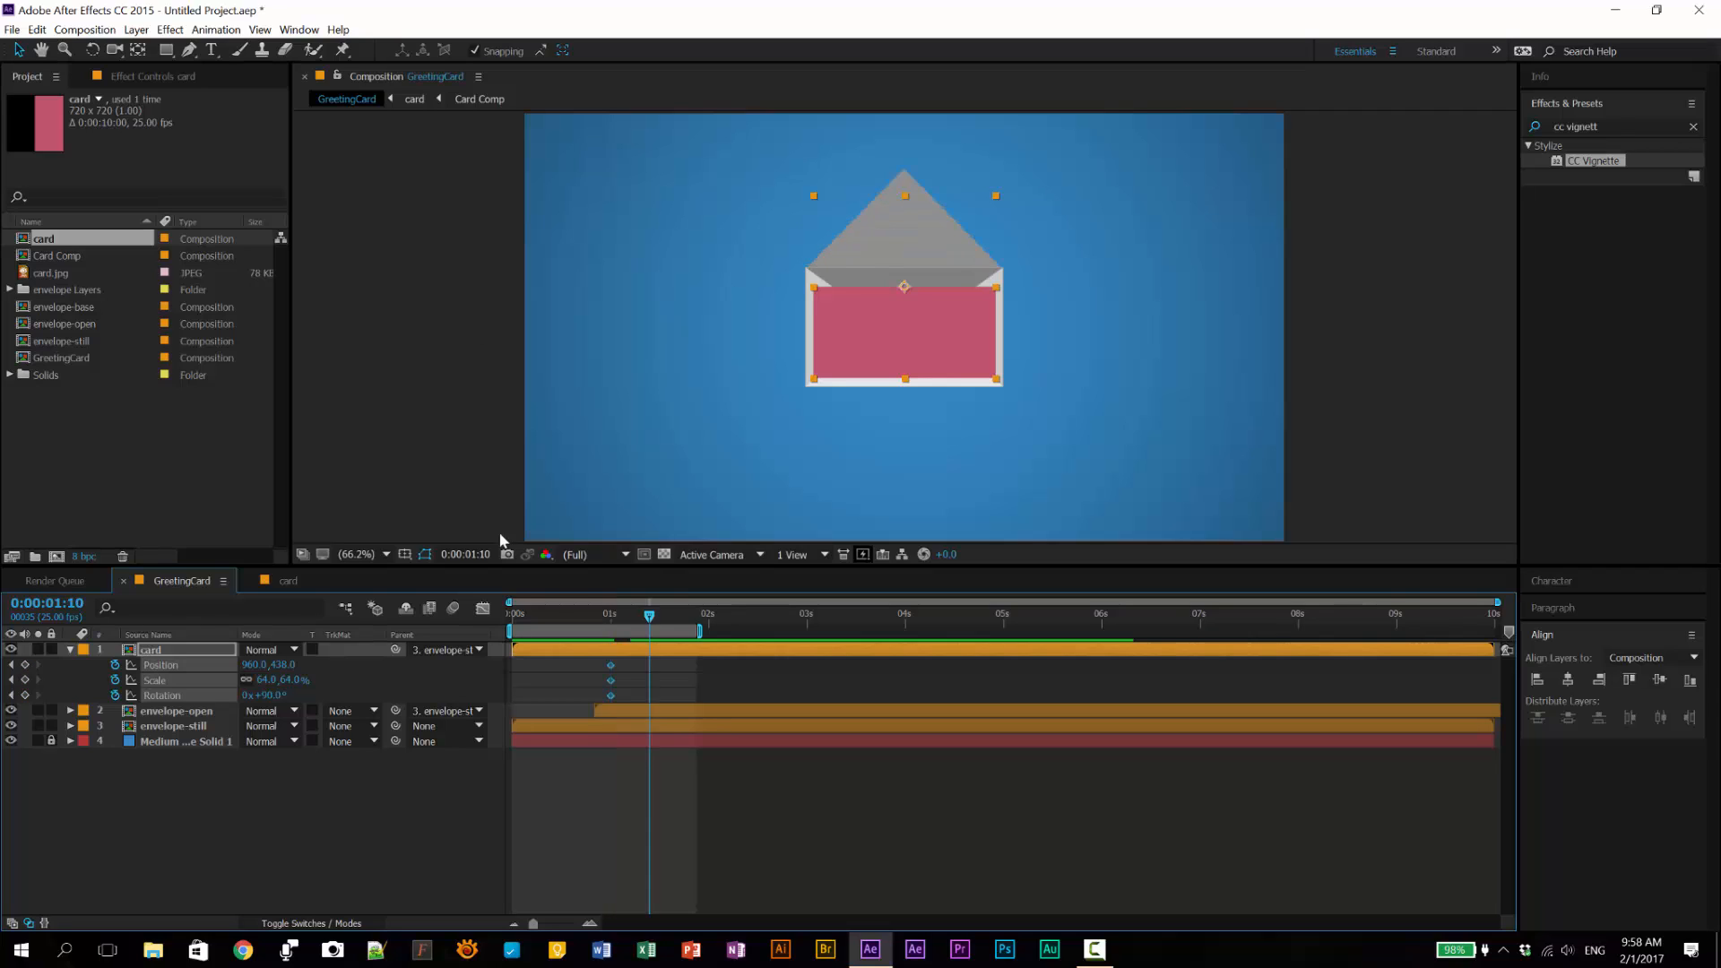
pyautogui.click(665, 664)
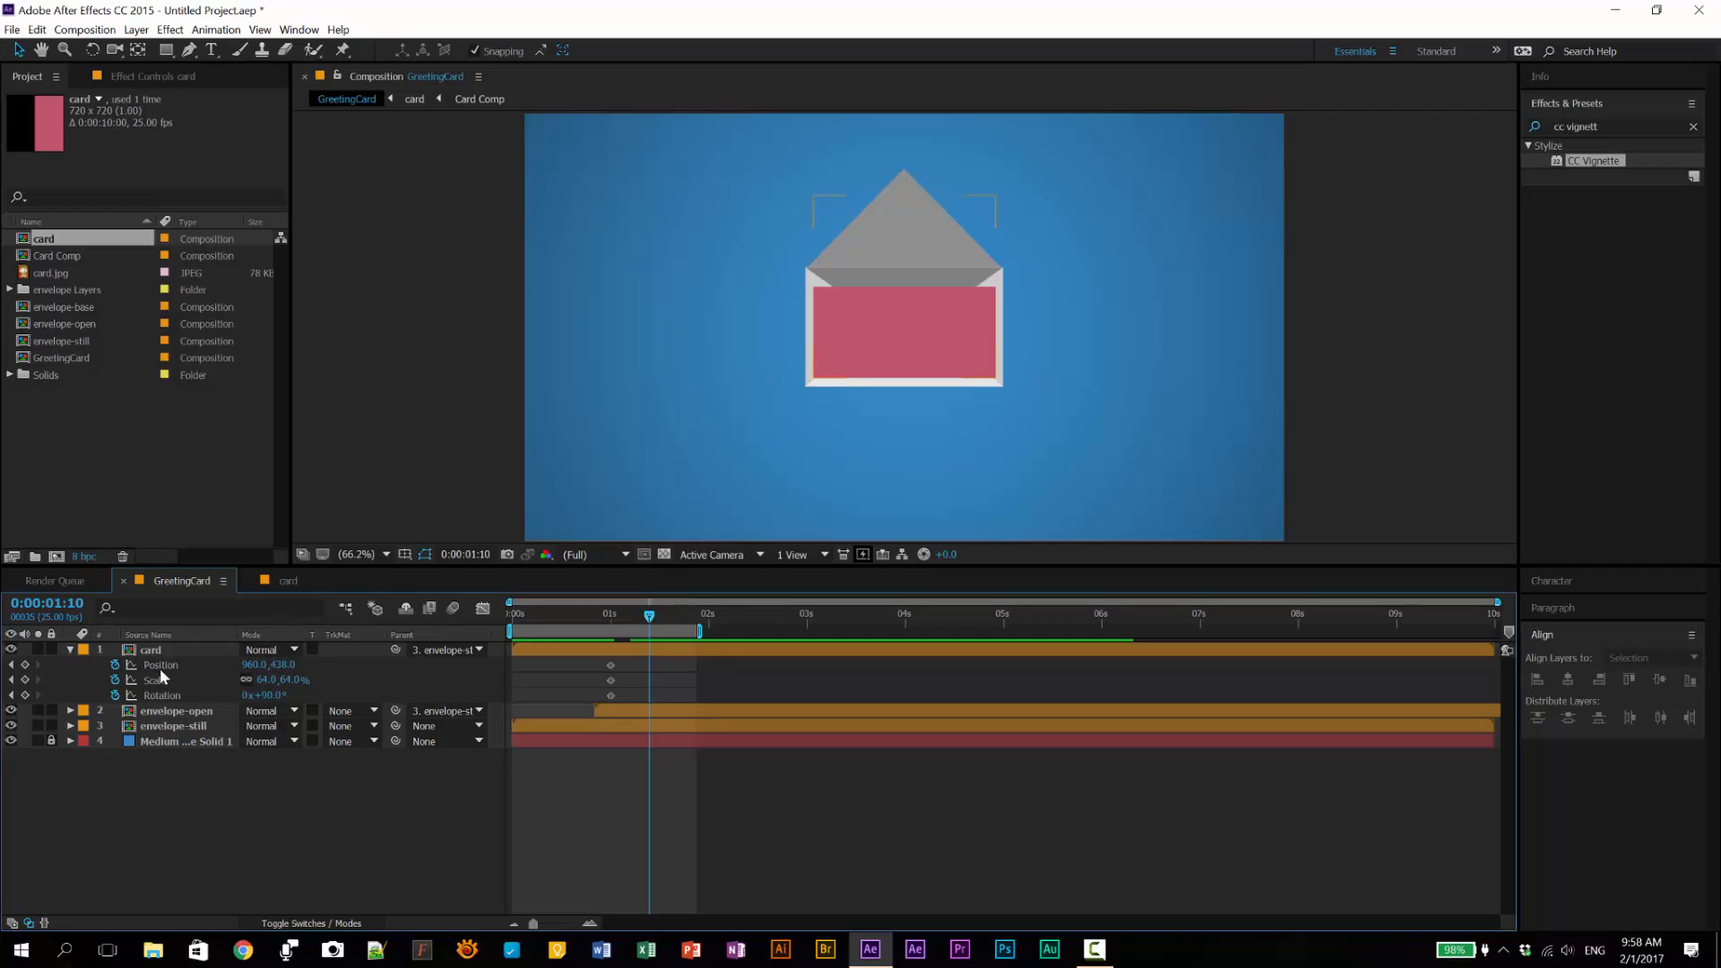
pyautogui.moveTo(290, 668); pyautogui.dragTo(7, 639)
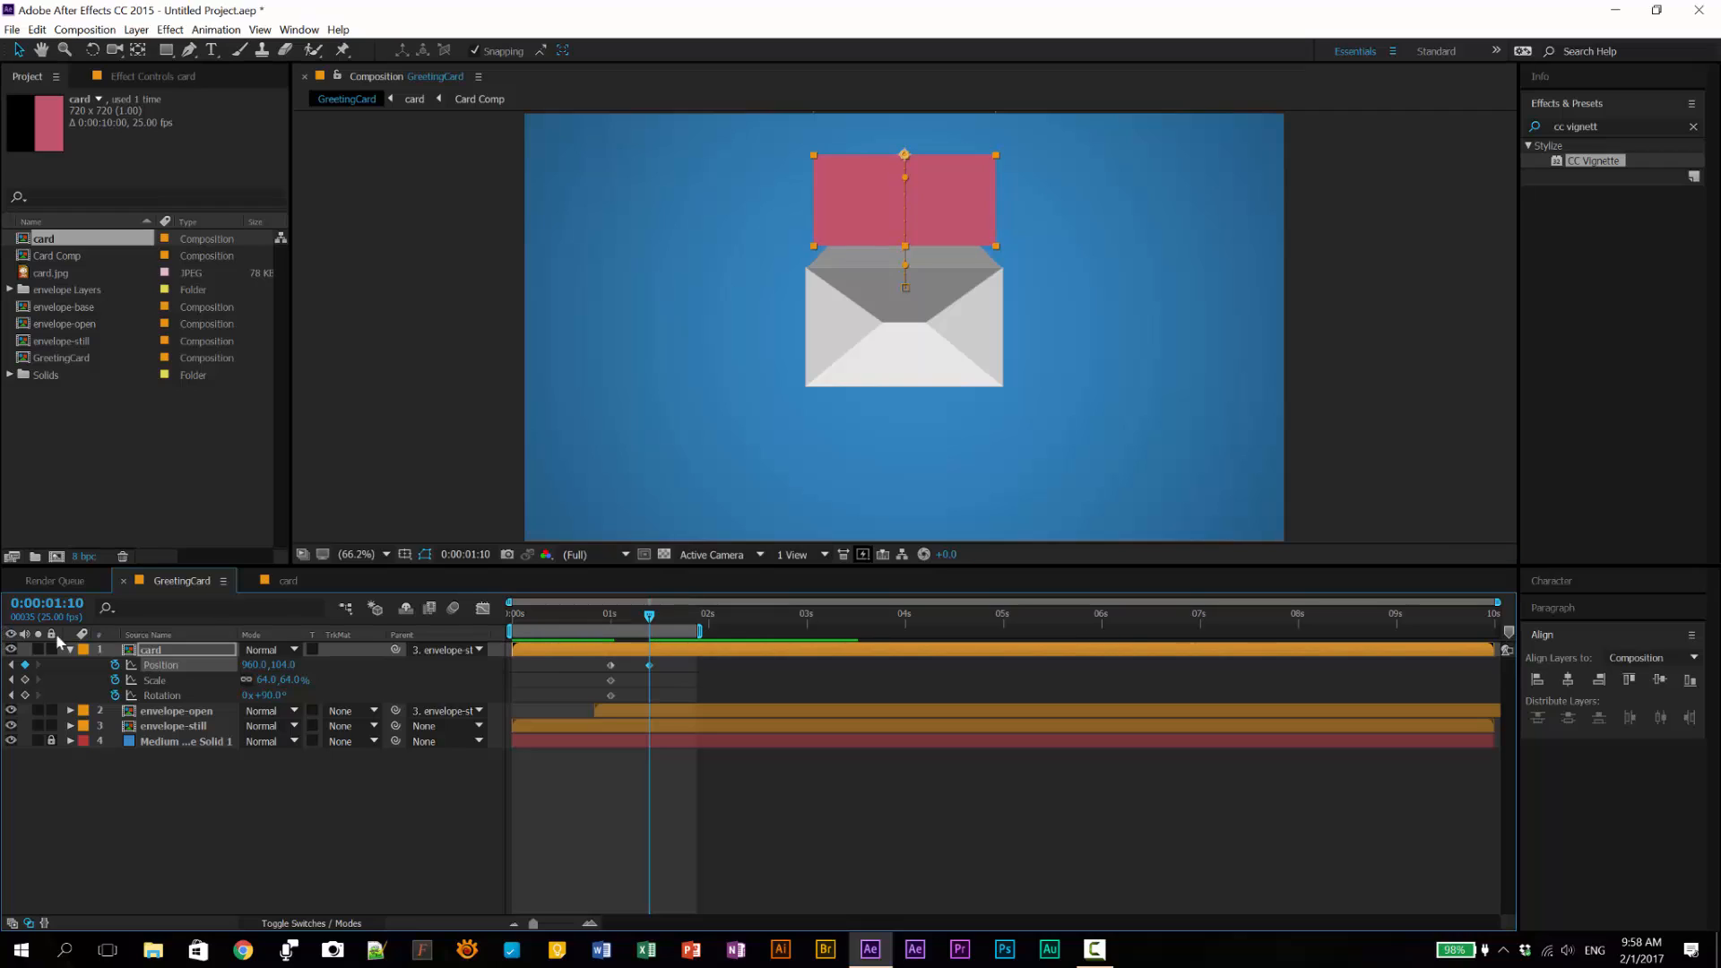
pyautogui.click(282, 841)
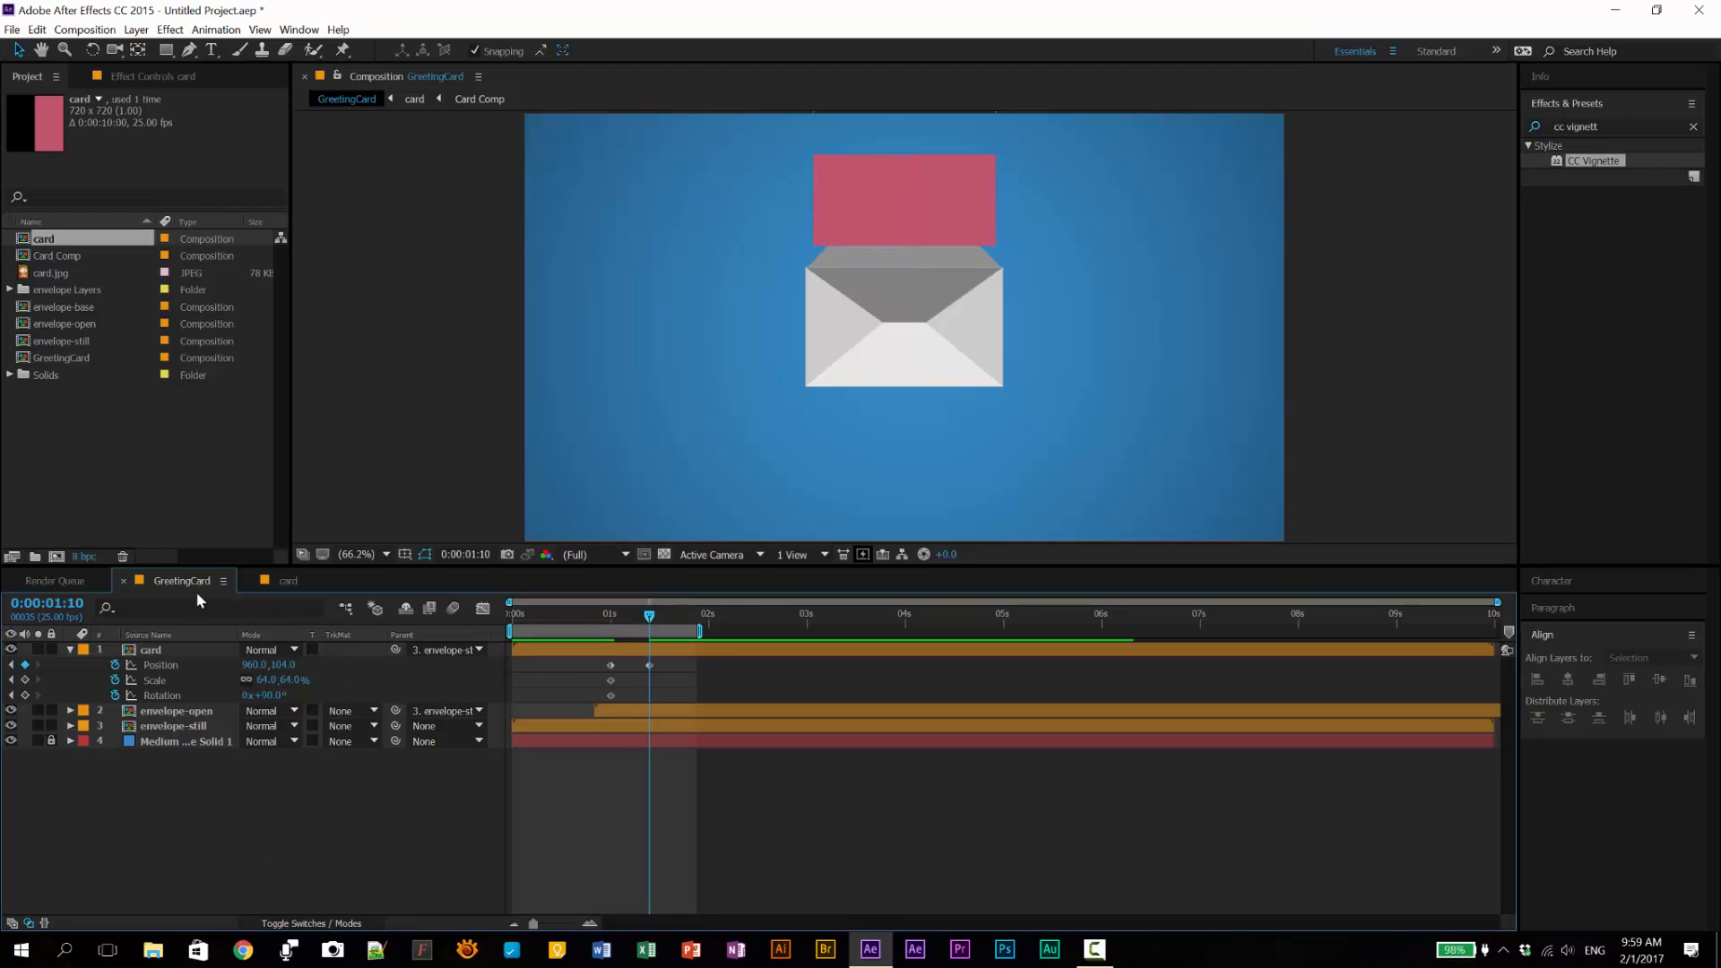
# Step: Separate the card's Position dimensions and remove the animation from X Position
pyautogui.click(161, 666)
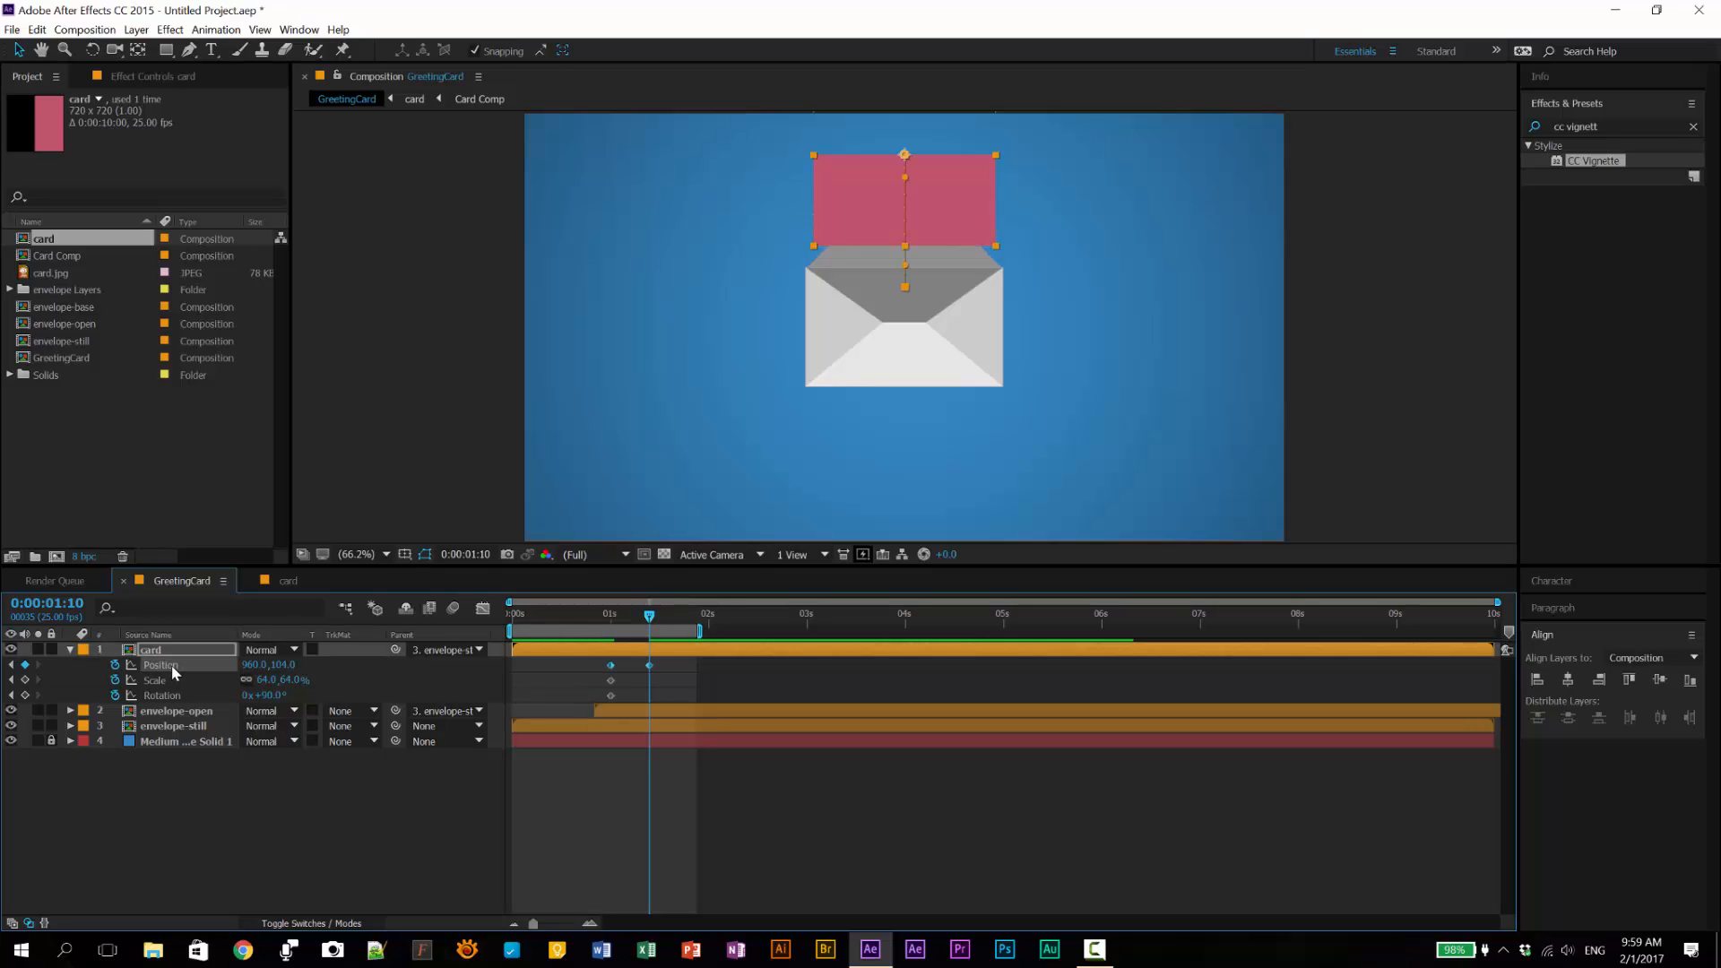
pyautogui.rightClick(170, 664)
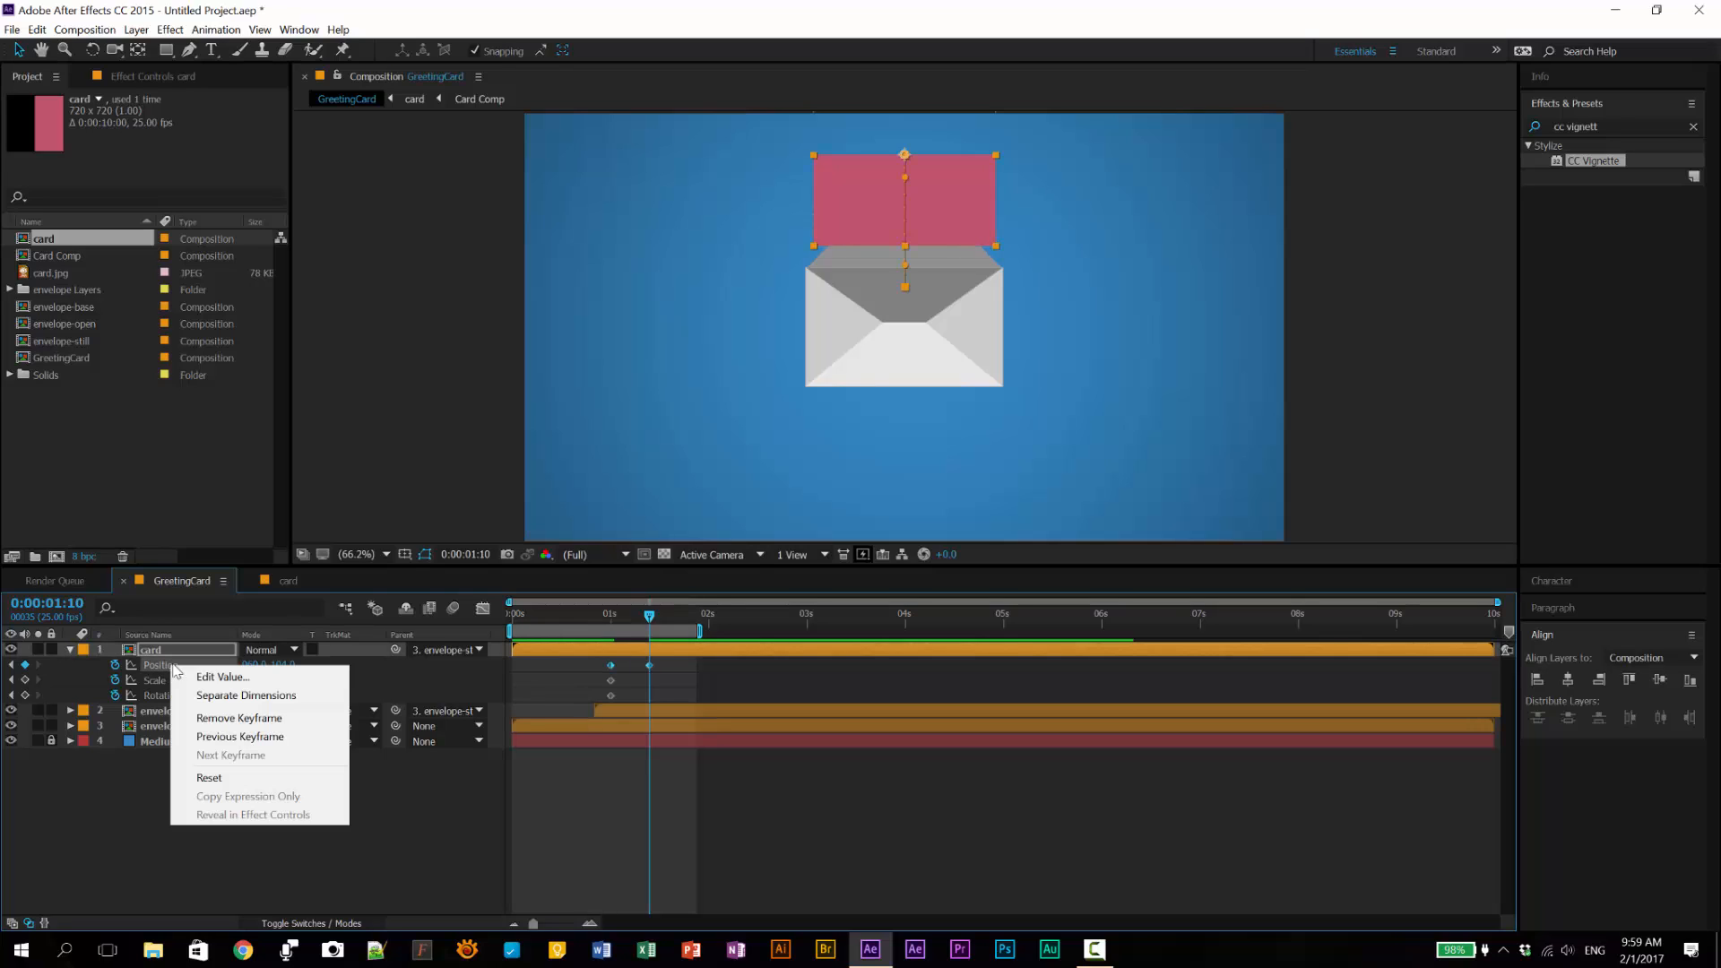
pyautogui.click(251, 704)
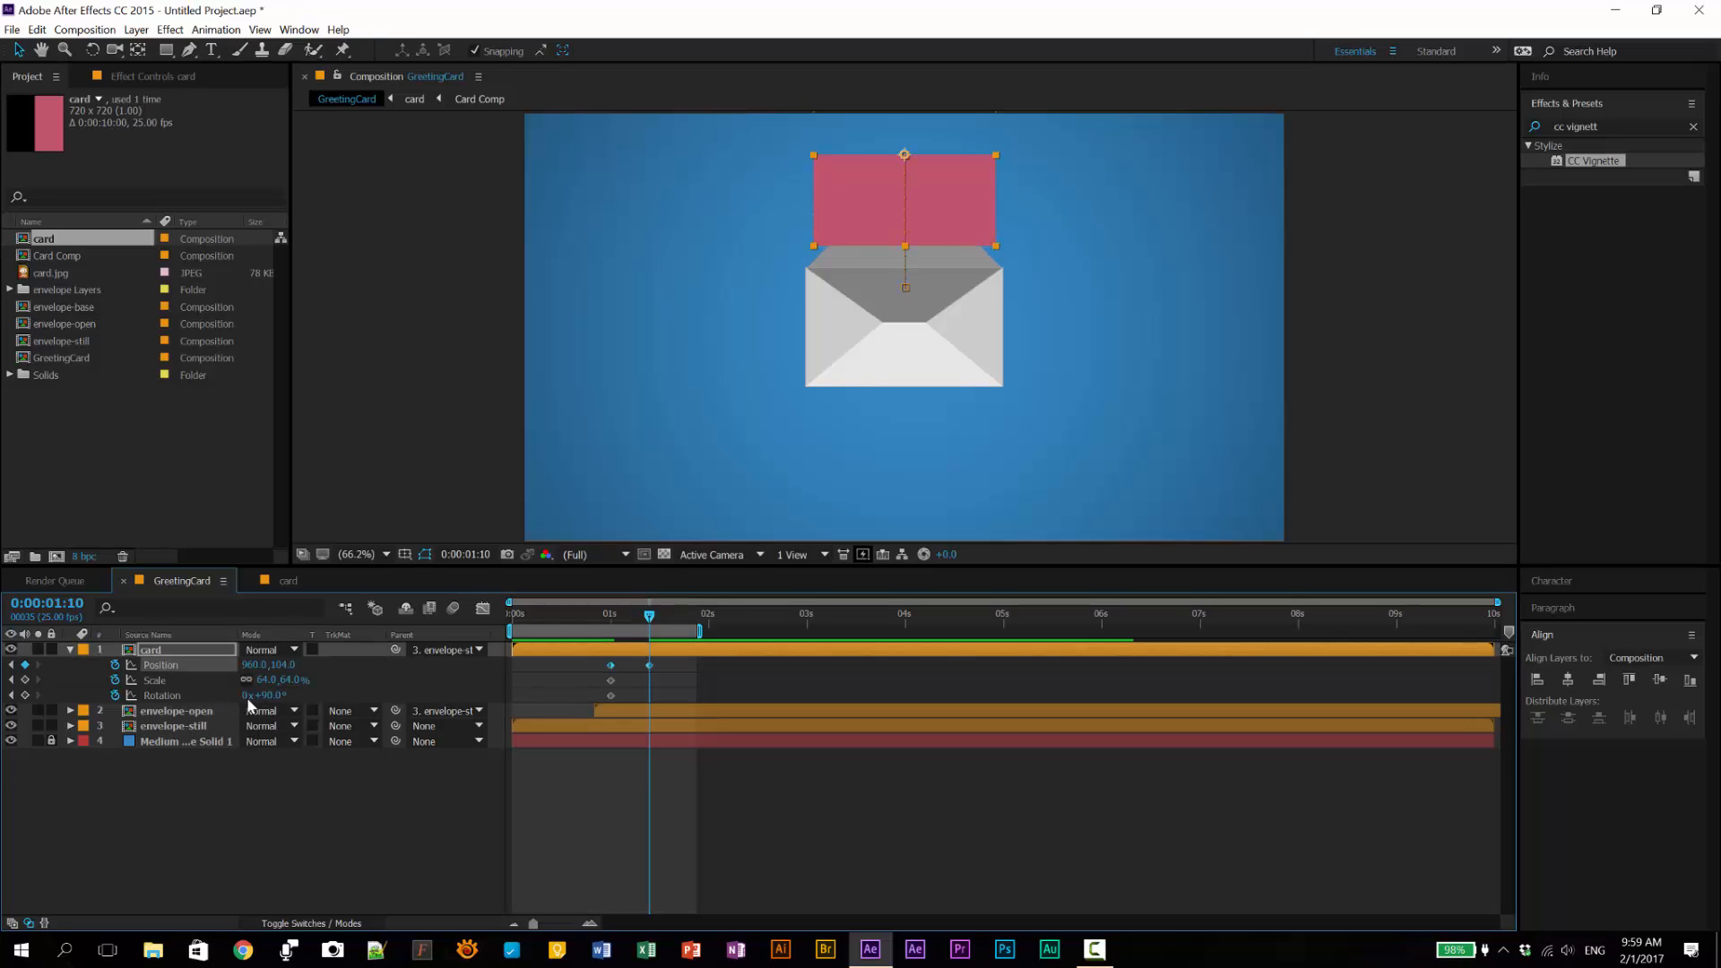
pyautogui.click(342, 846)
pyautogui.click(296, 667)
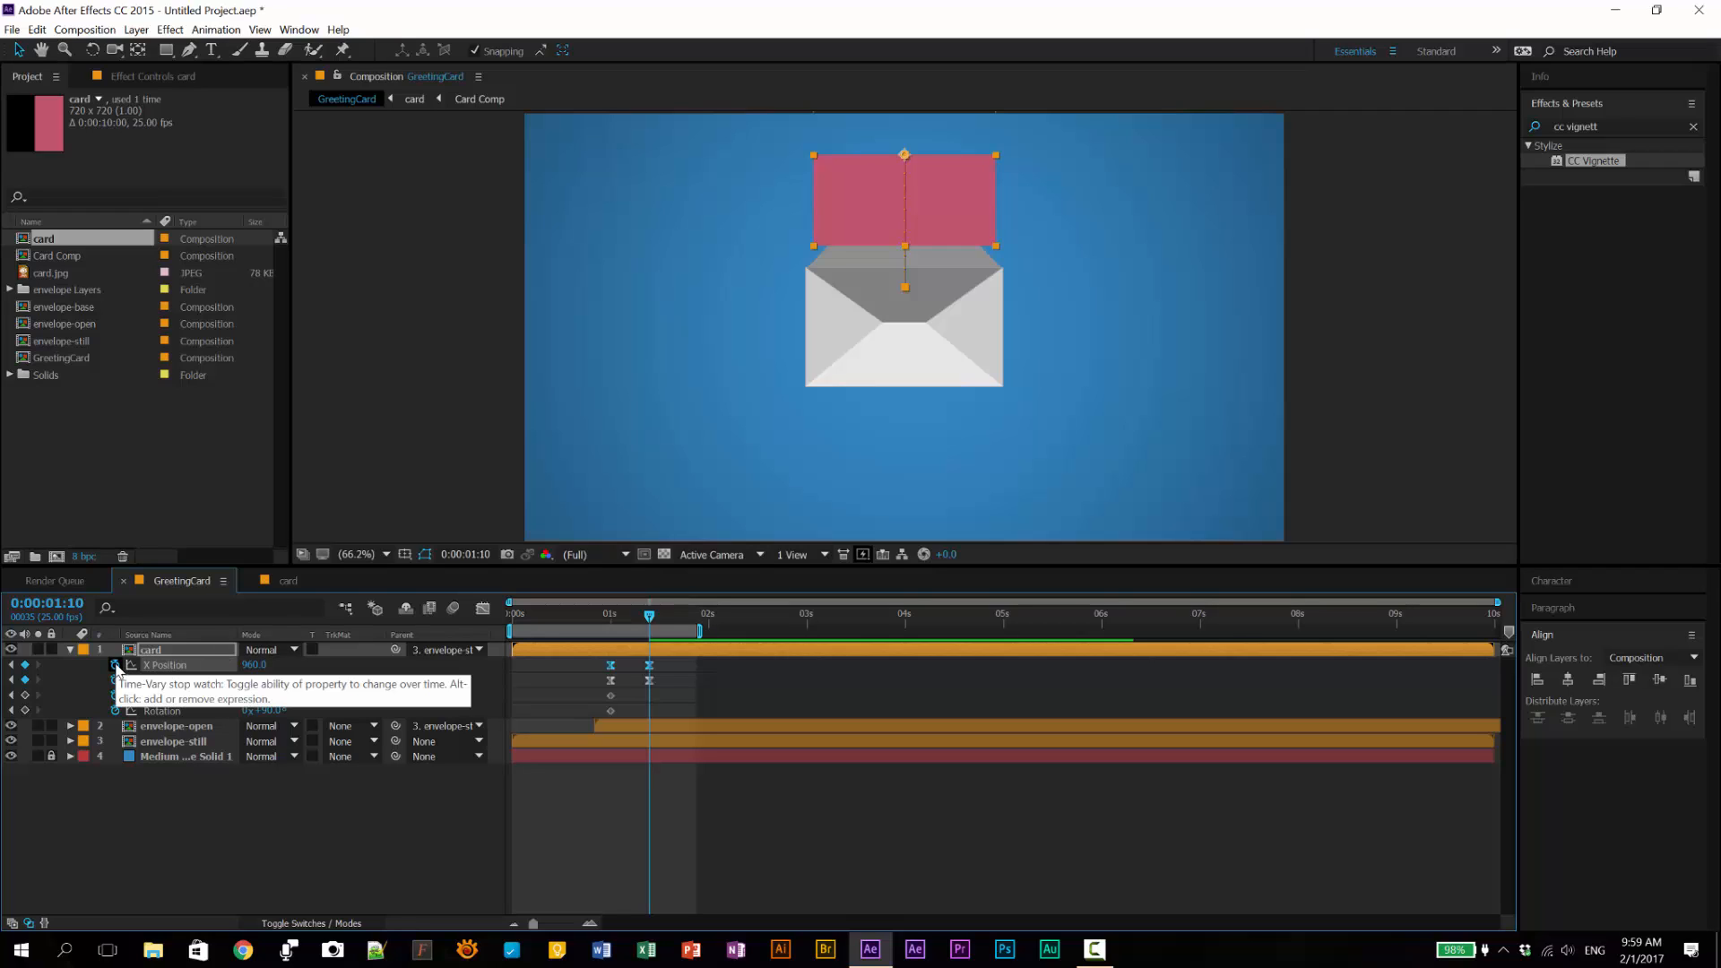
pyautogui.click(115, 666)
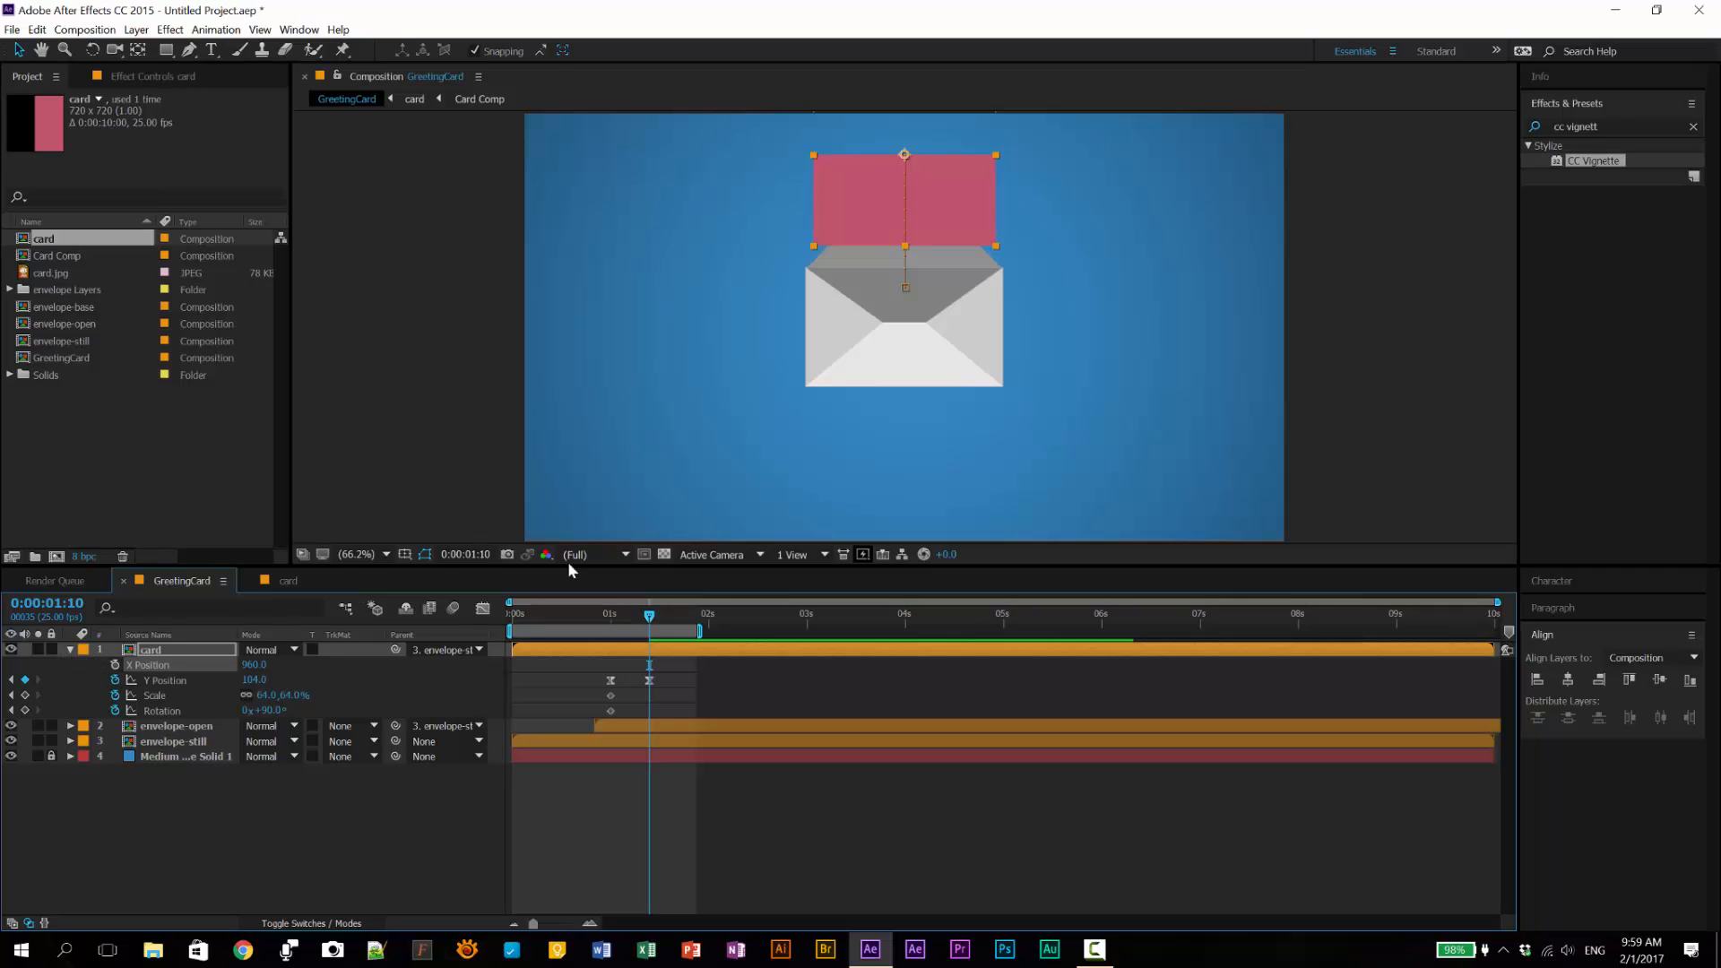
# Step: Tilt the card slightly at 0:00:01:10 by setting its rotation to 87°
pyautogui.moveTo(651, 621)
pyautogui.mouseDown()
pyautogui.moveTo(578, 619)
pyautogui.moveTo(667, 631)
pyautogui.moveTo(651, 635)
pyautogui.mouseUp()
pyautogui.moveTo(275, 714); pyautogui.dragTo(274, 713)
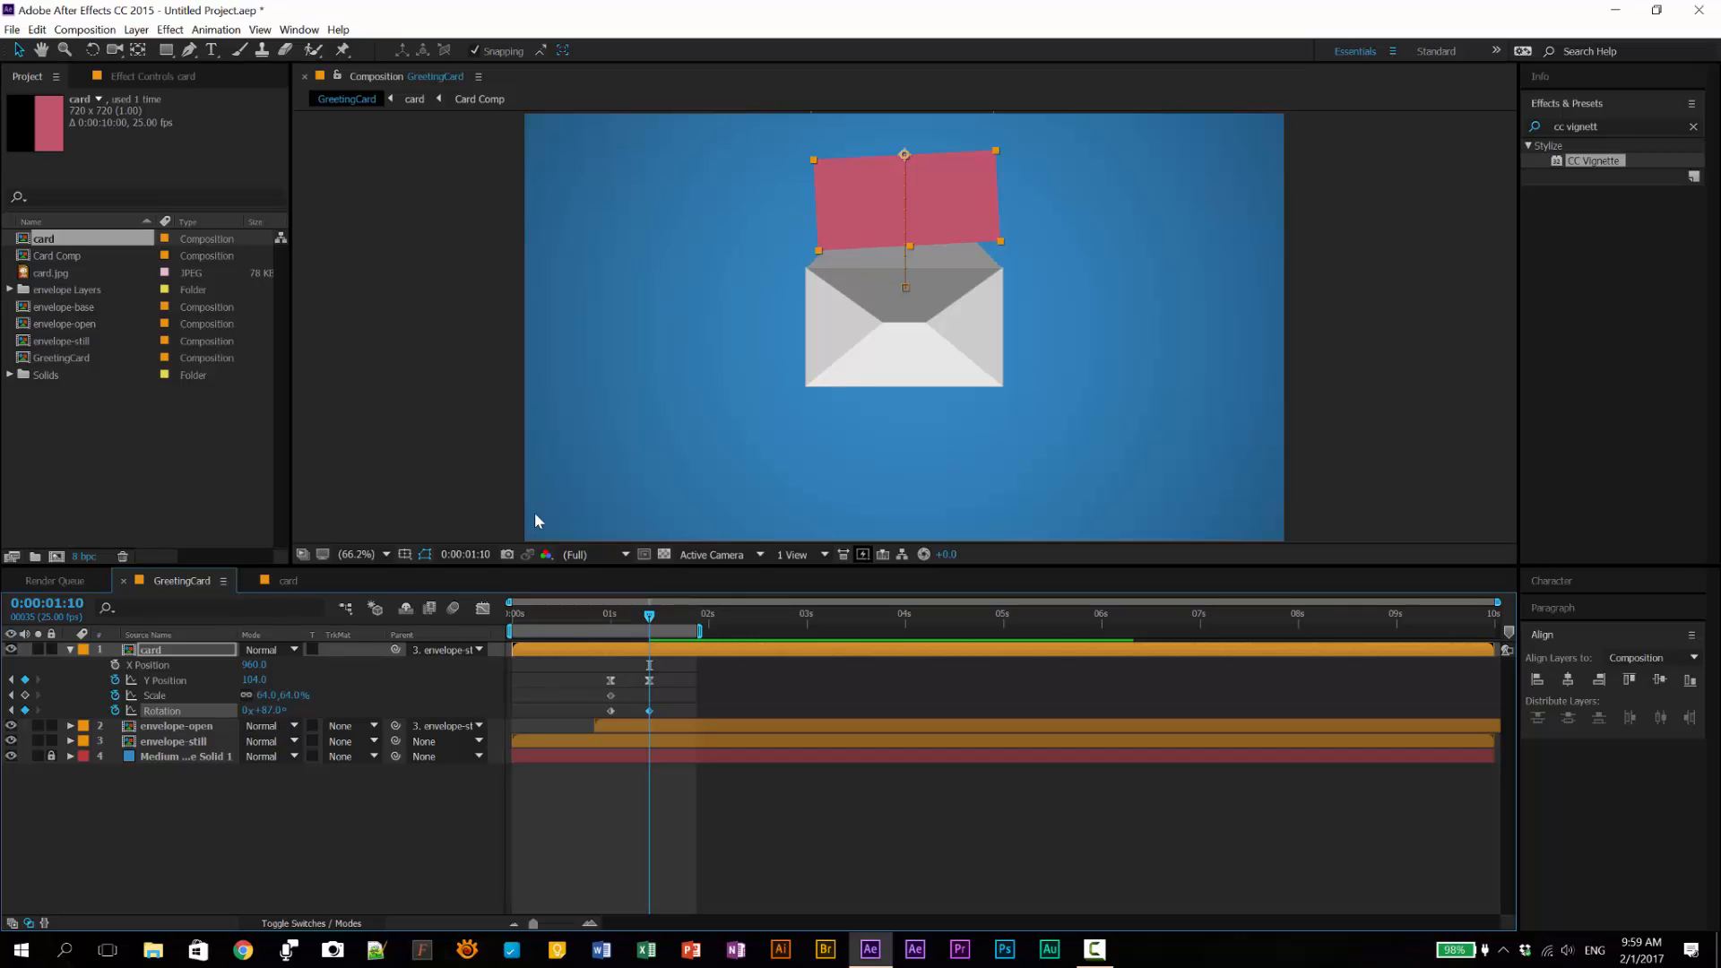
# Step: At 0:00:02:05, bring the card down over the envelope by setting its Y Position to 540
pyautogui.press('space')
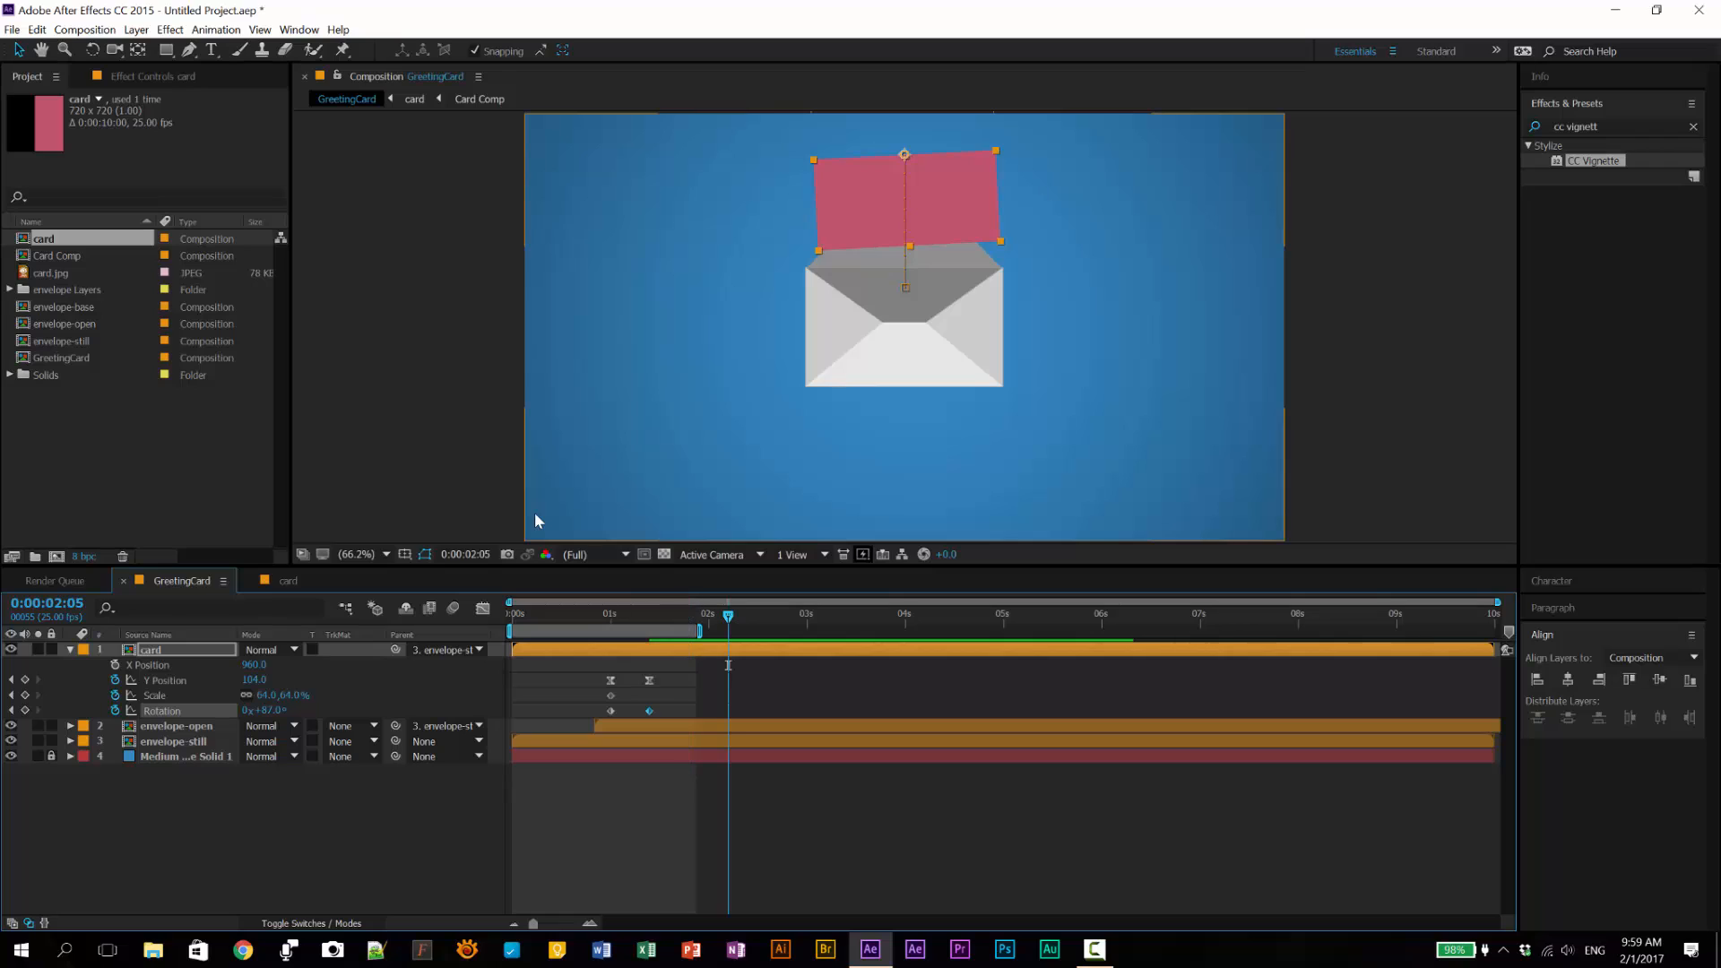
pyautogui.click(256, 681)
pyautogui.write('127')
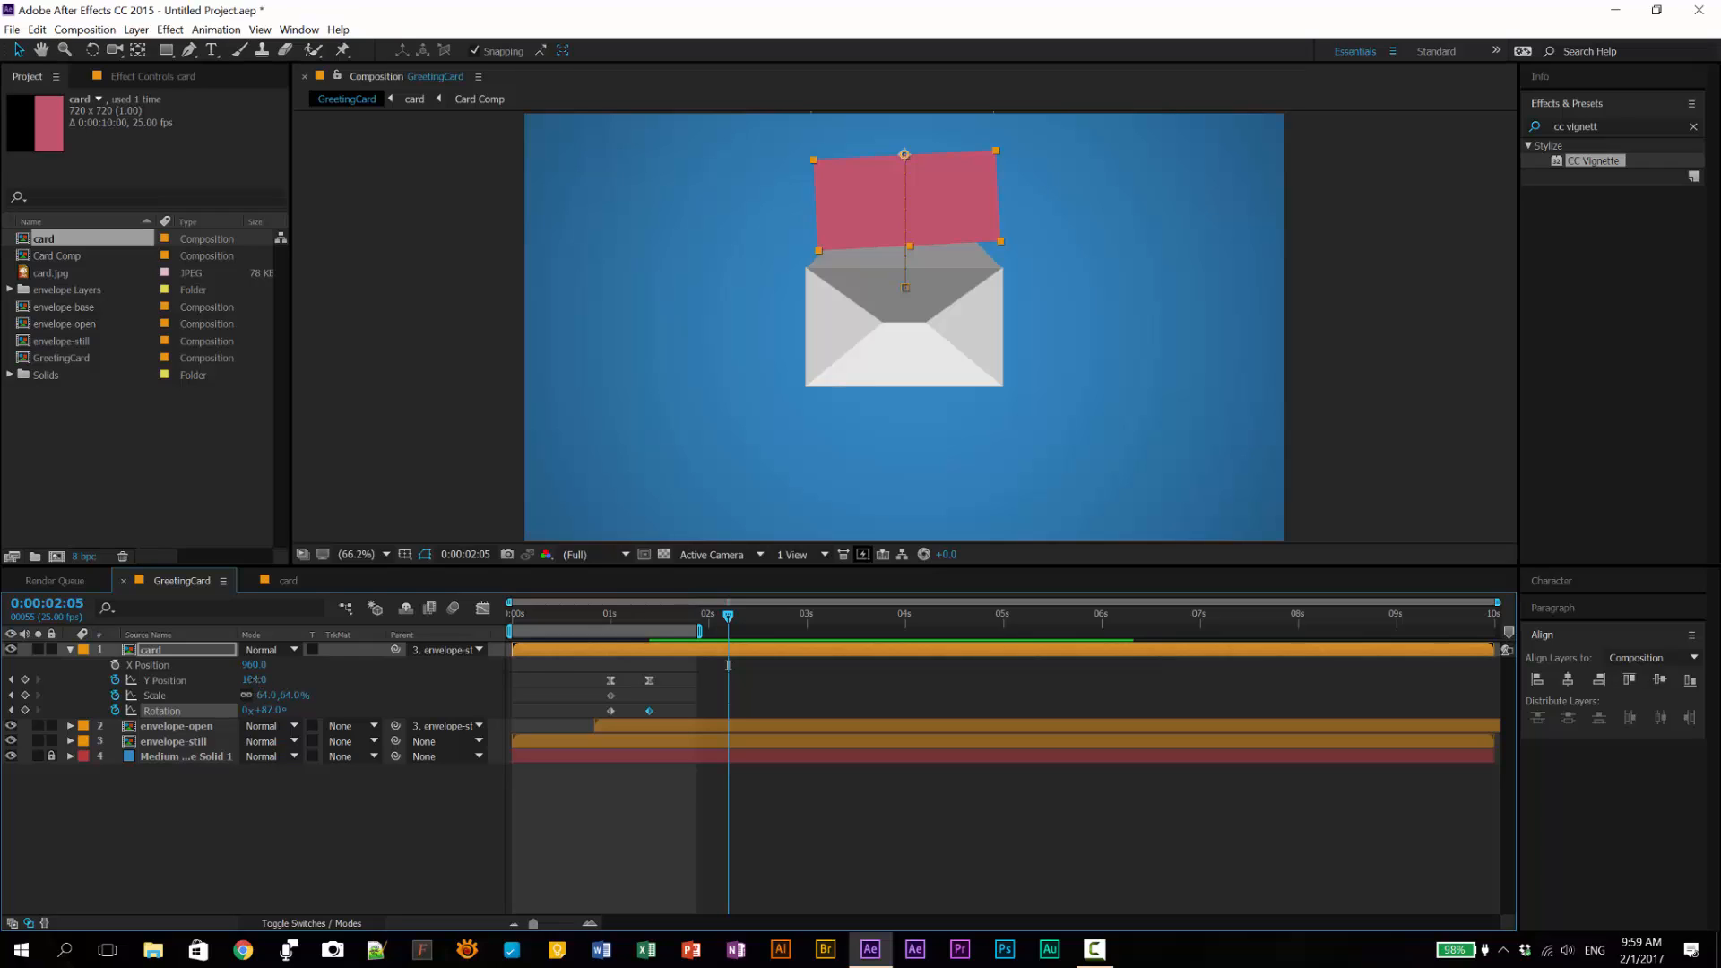
pyautogui.press('Return')
pyautogui.moveTo(255, 680); pyautogui.dragTo(771, 827)
pyautogui.click(255, 679)
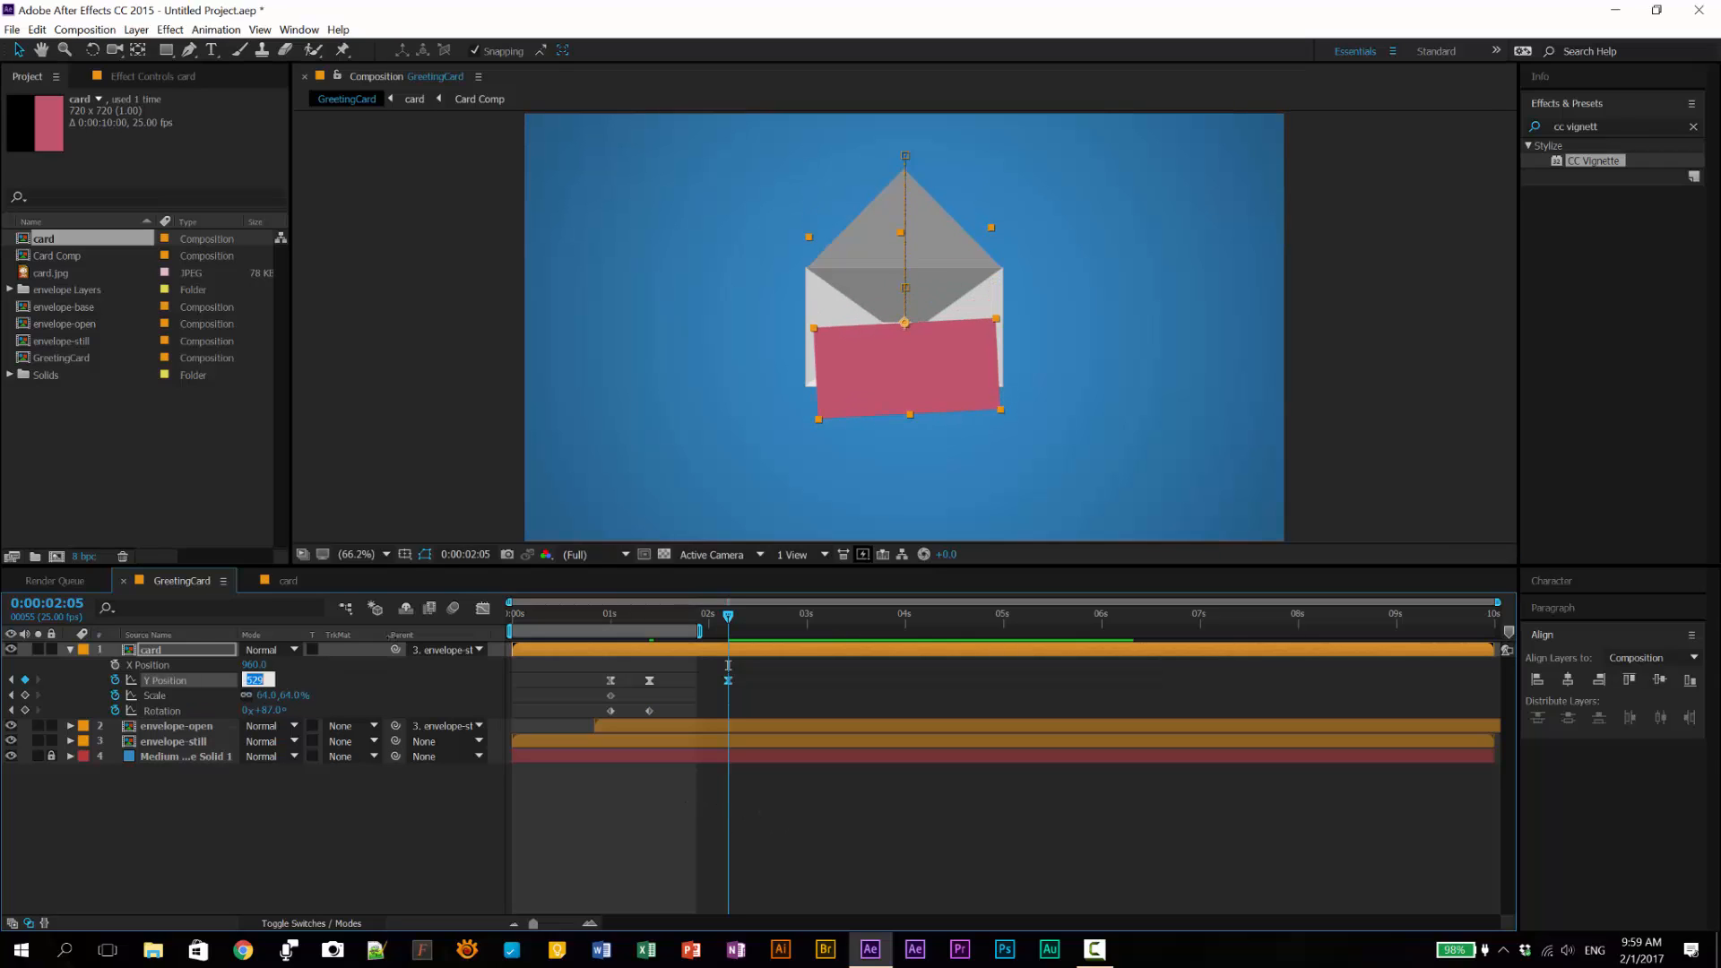
pyautogui.write('540')
pyautogui.press('Return')
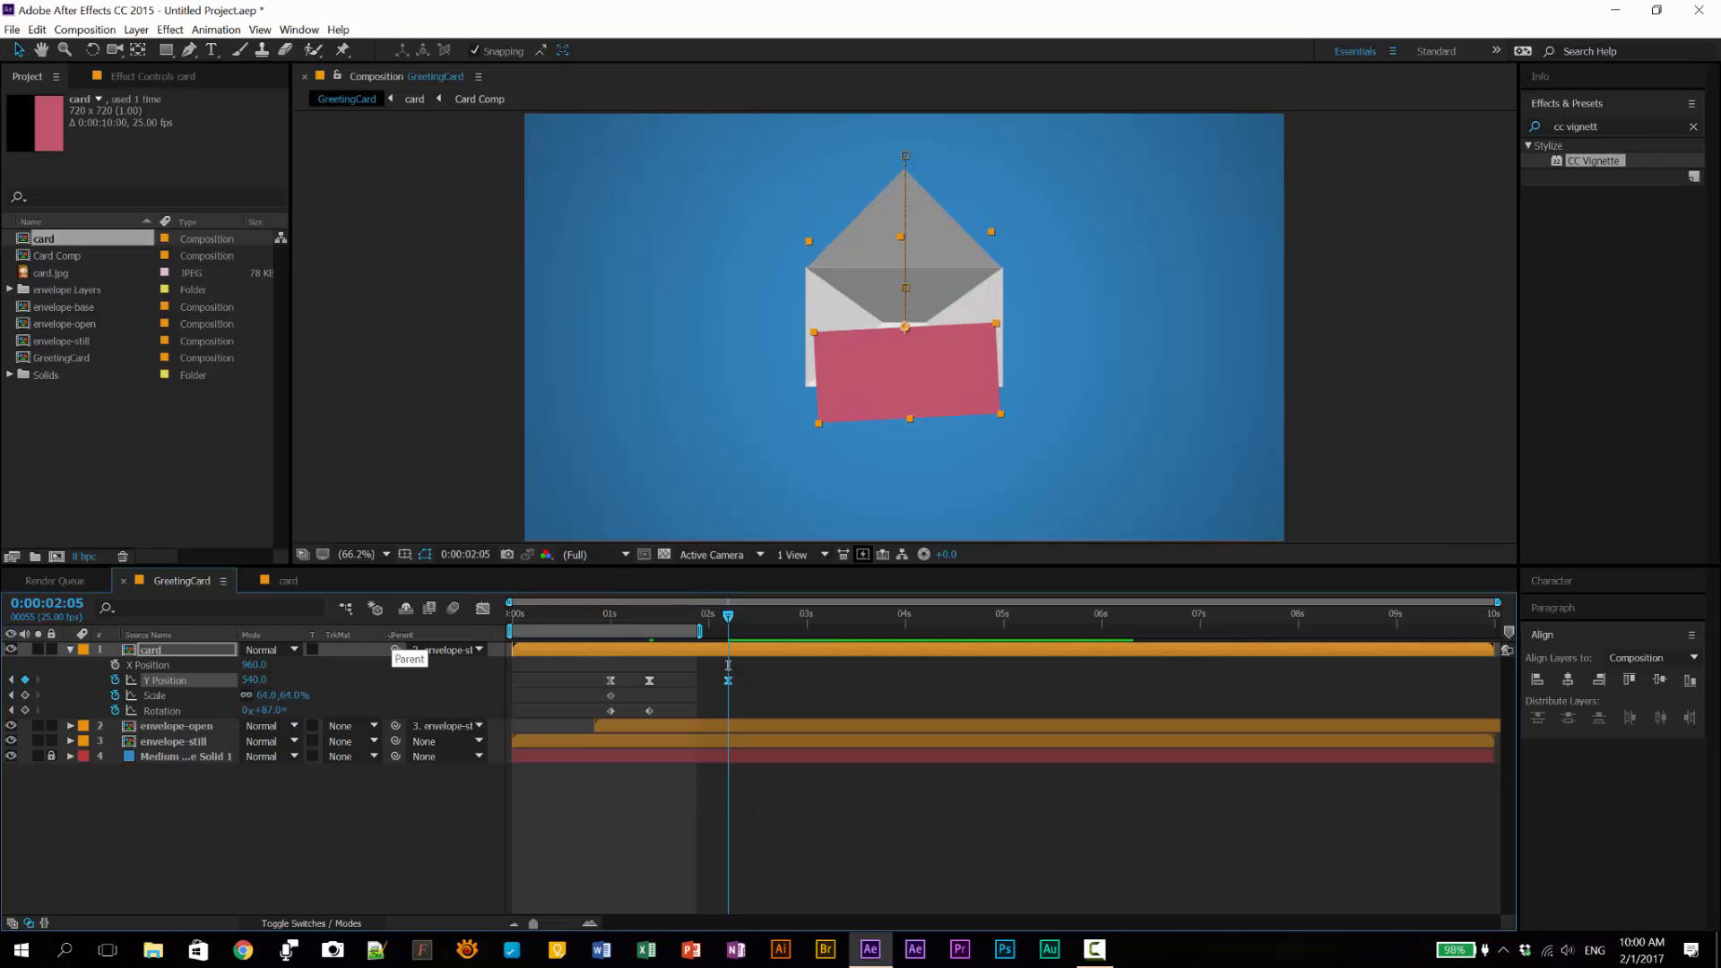
# Step: At 0:00:02:05, set the card's scale to 100% and turn it to a rotation of -2°
pyautogui.click(265, 696)
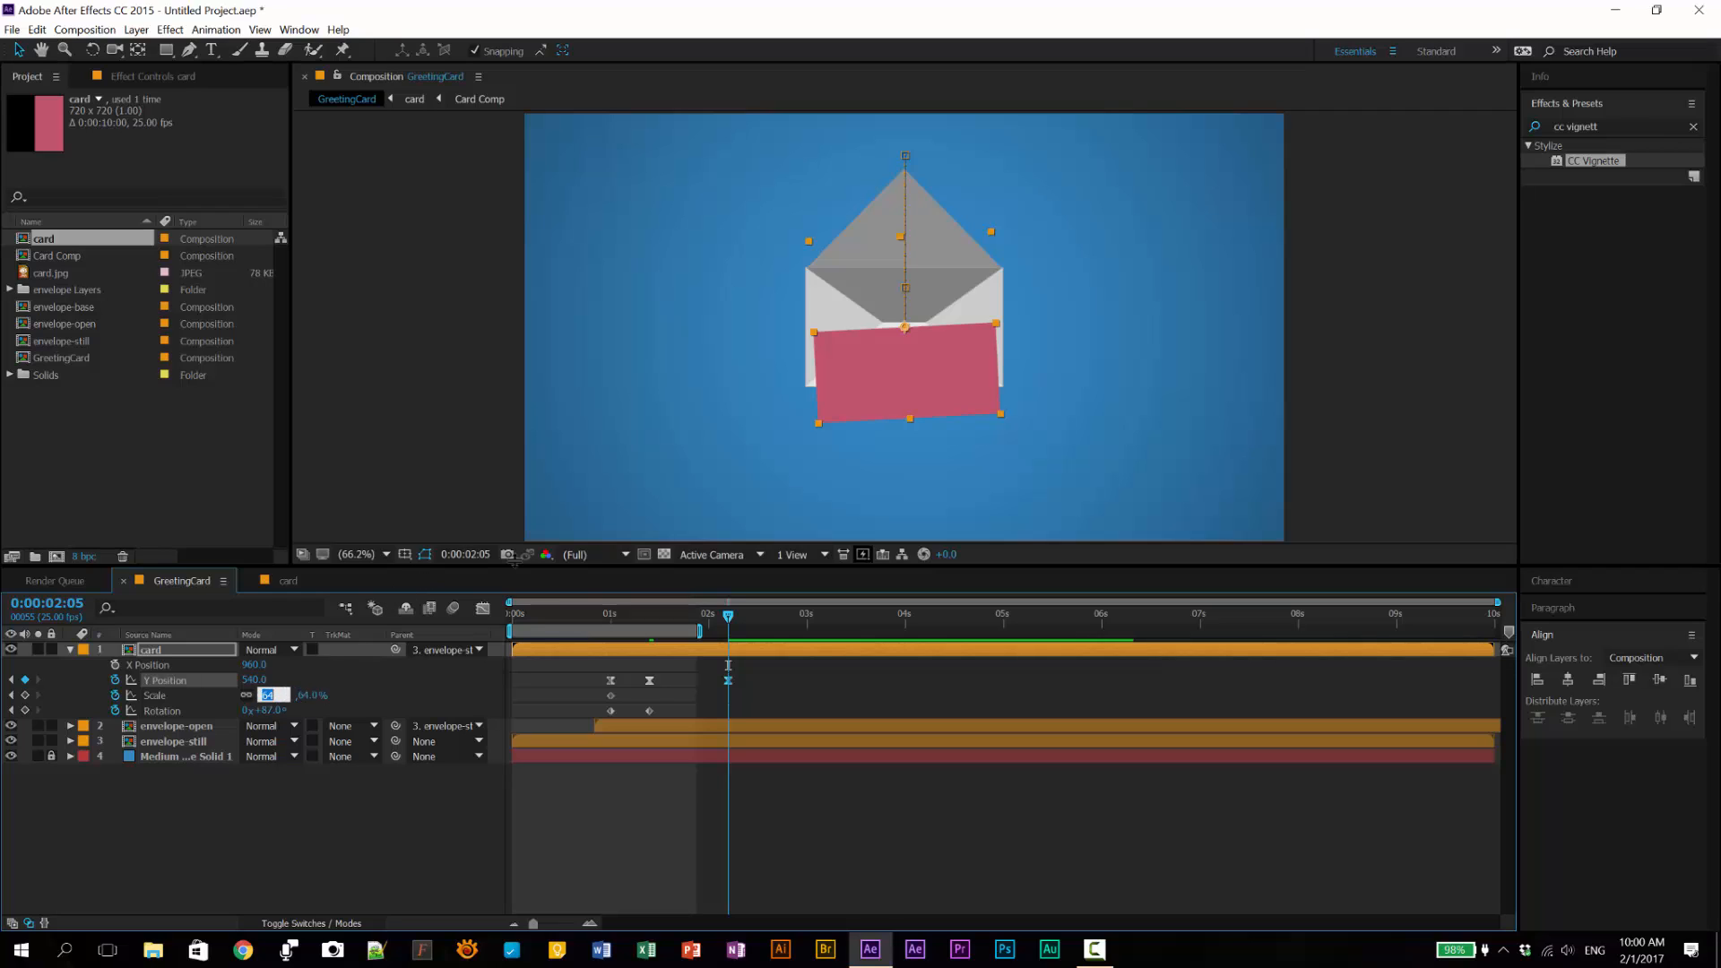
pyautogui.write('100')
pyautogui.press('Return')
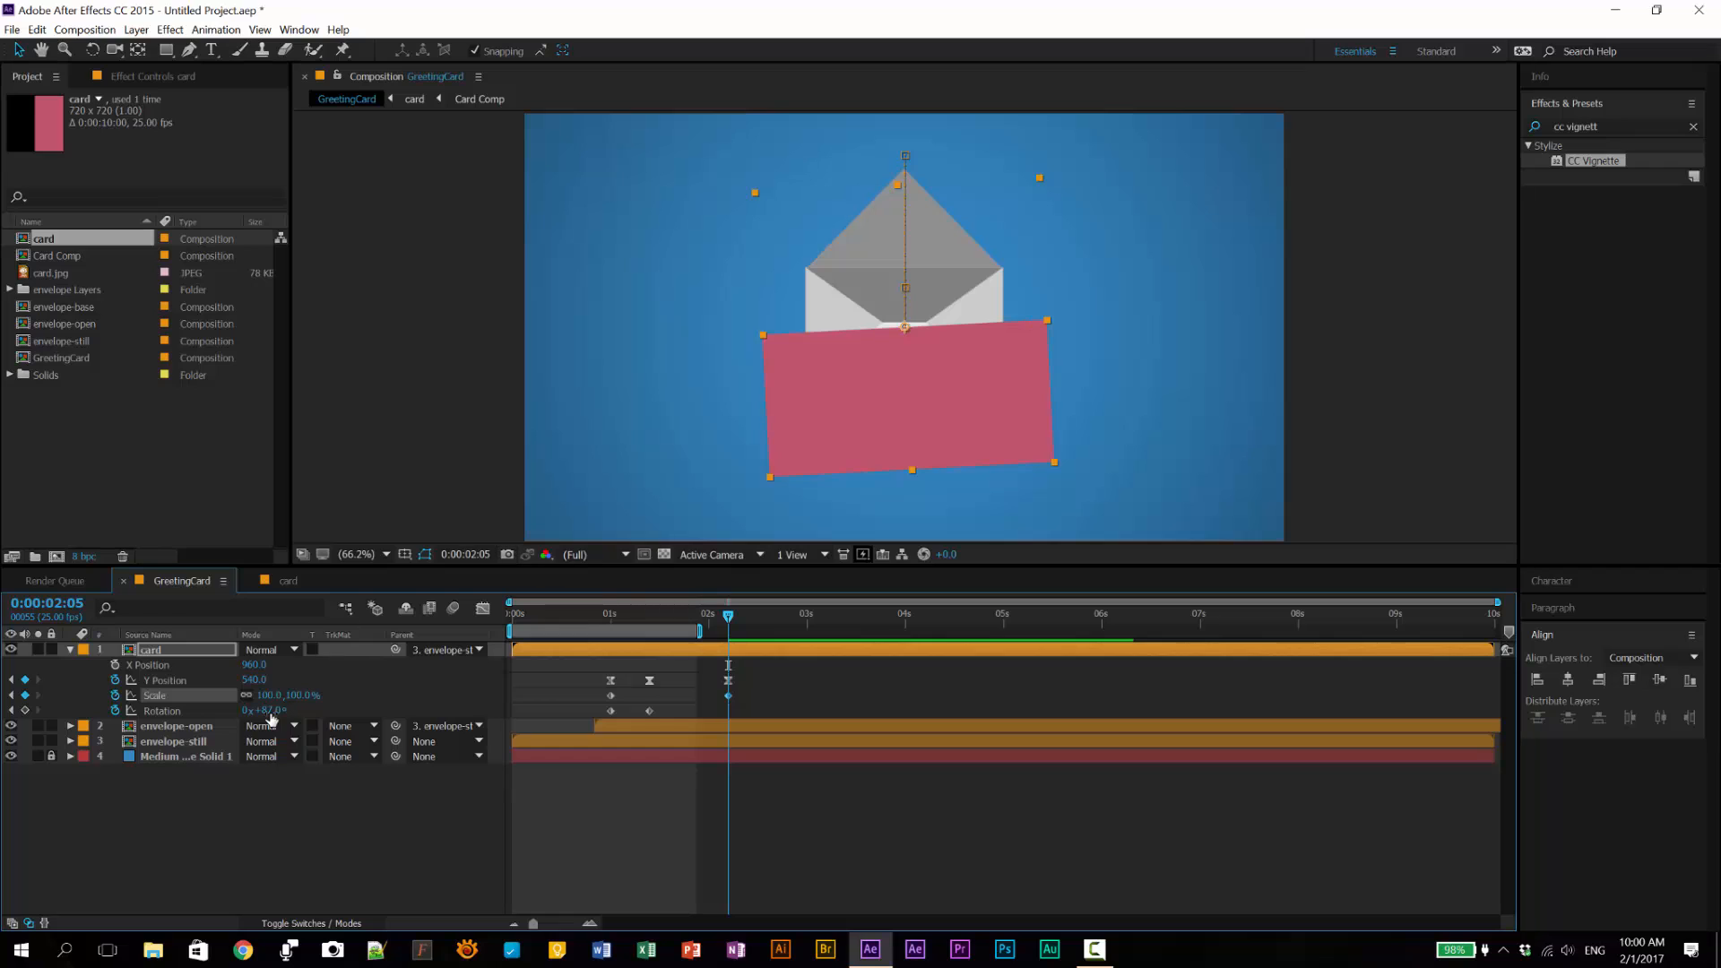
pyautogui.moveTo(270, 712); pyautogui.dragTo(195, 718)
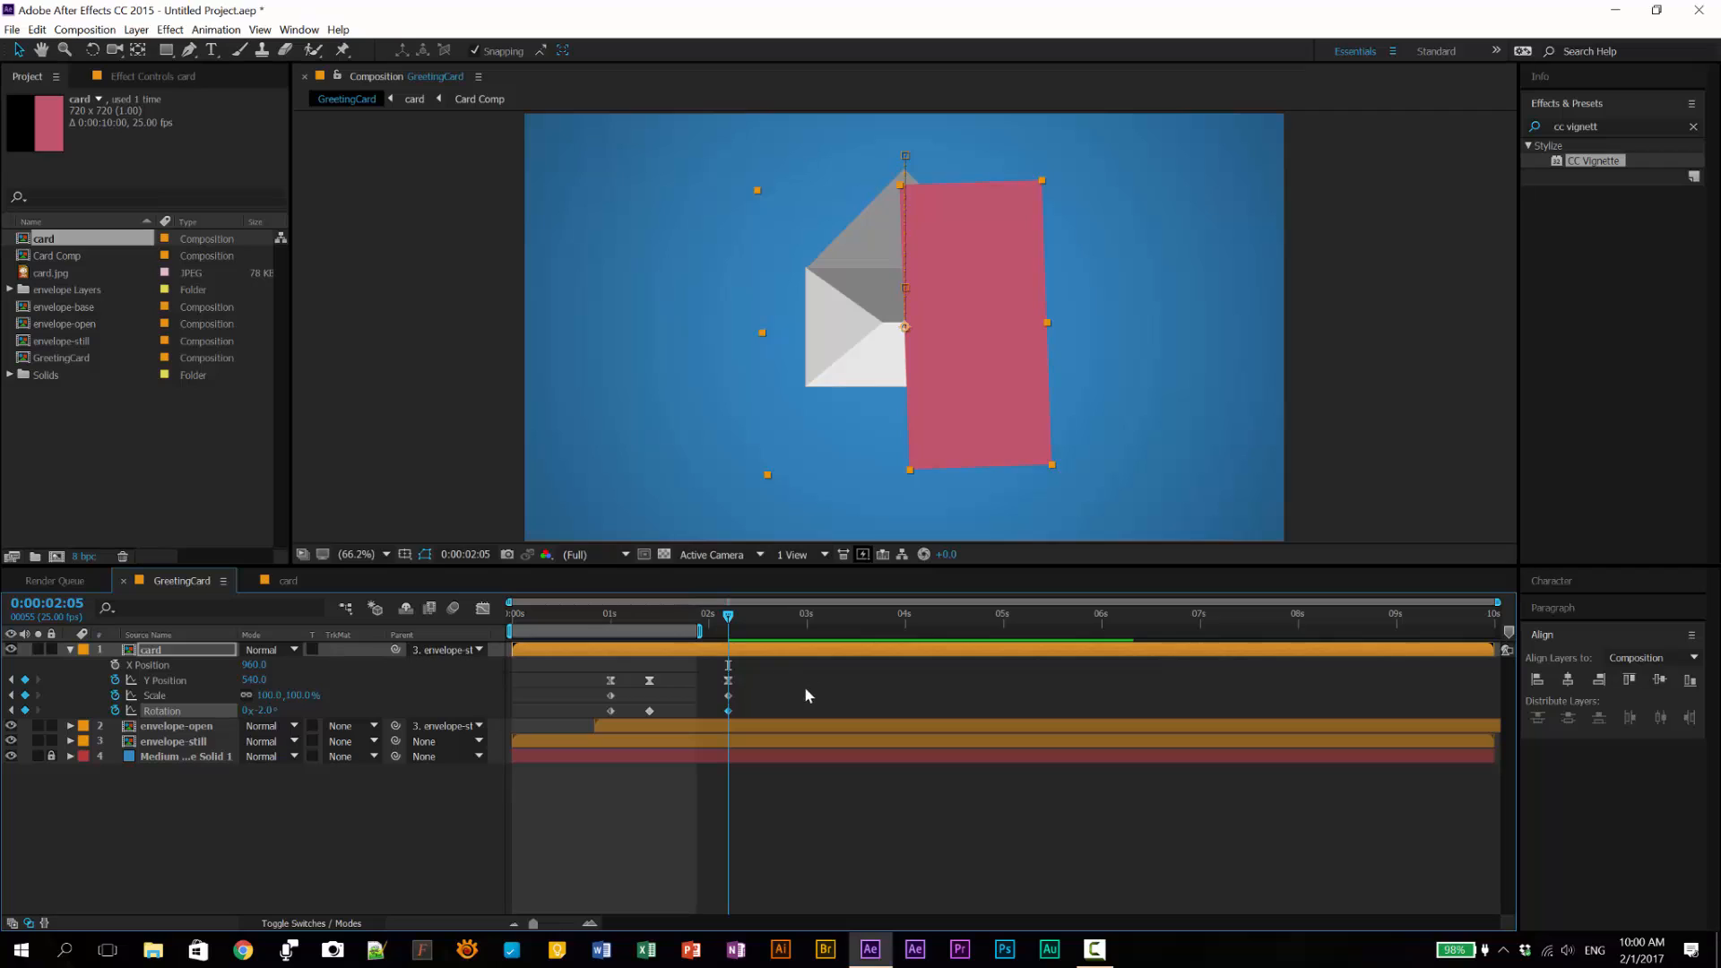
# Step: Apply Easy Ease to all the card's Scale and Rotation keyframes and extend the work area end to about 3 seconds
pyautogui.moveTo(777, 690); pyautogui.dragTo(564, 710)
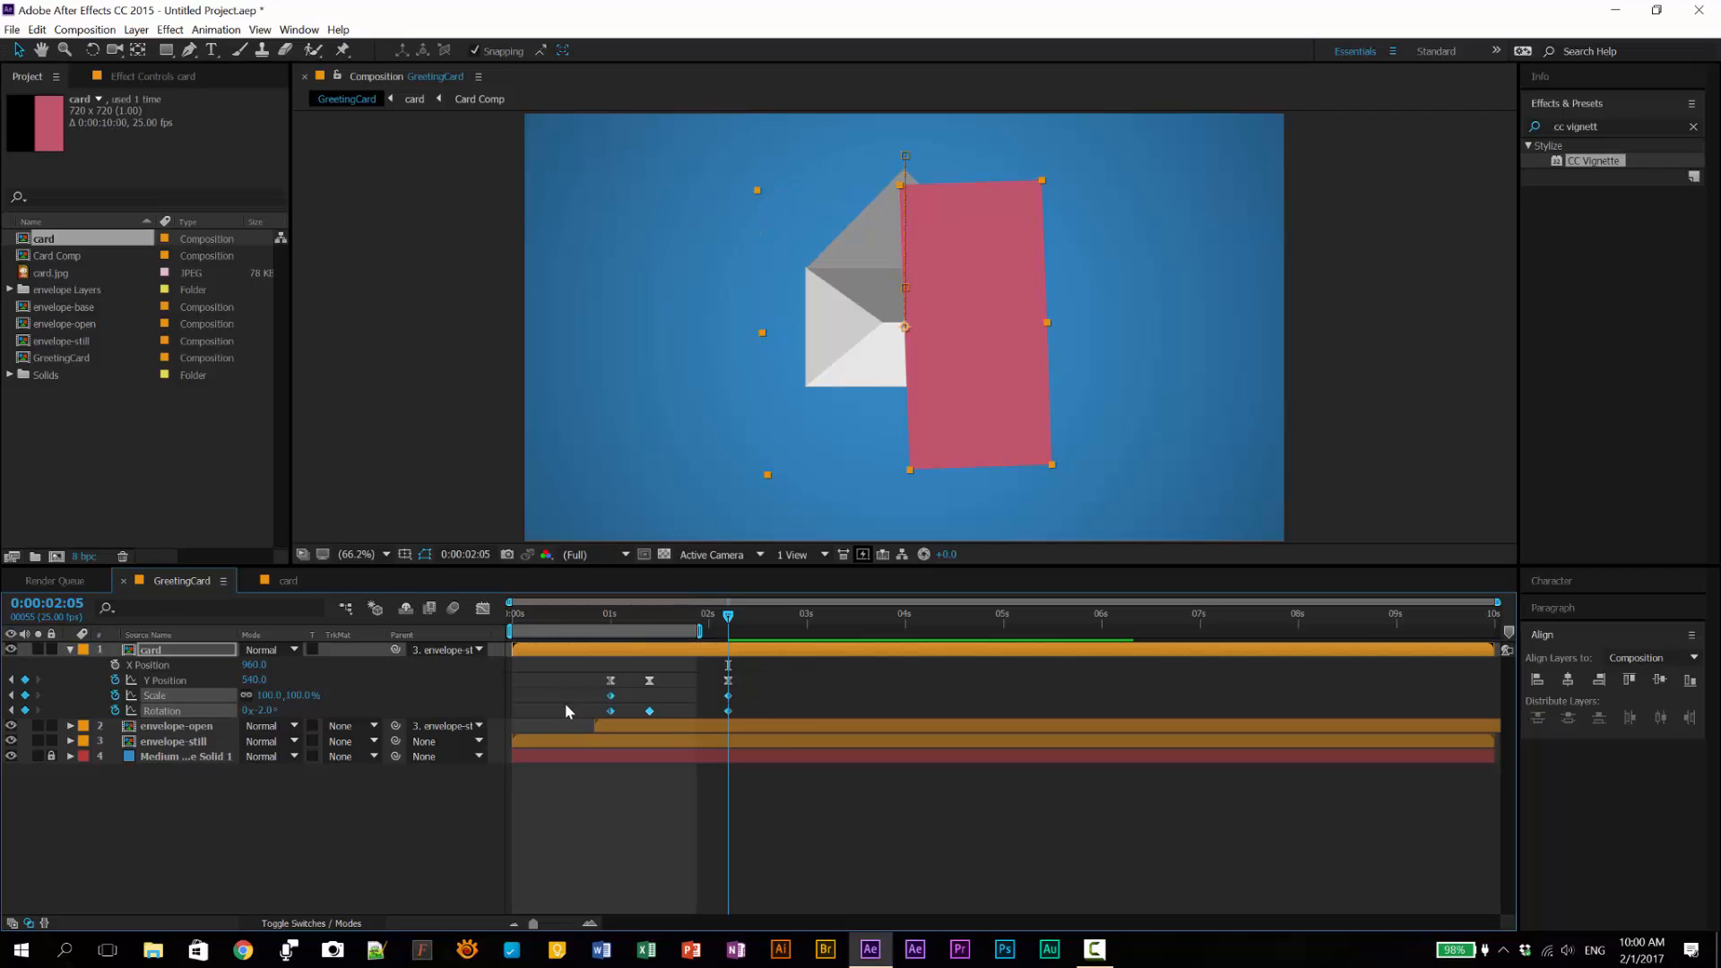
pyautogui.press('F9')
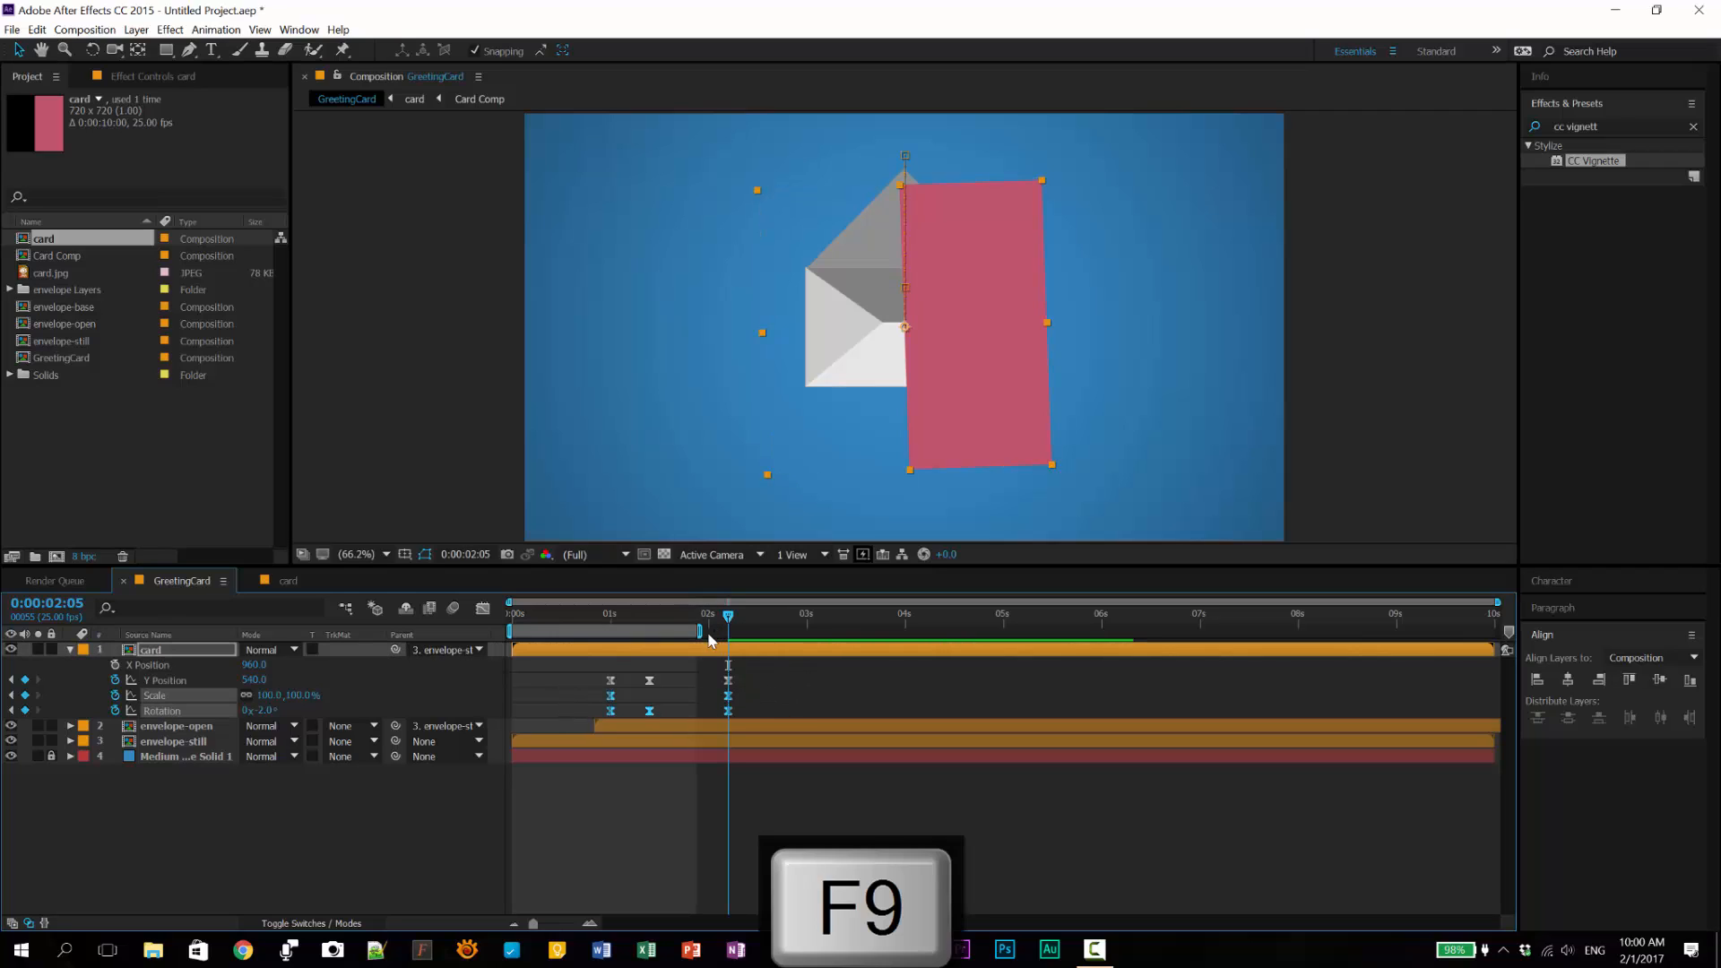
pyautogui.moveTo(701, 631); pyautogui.dragTo(810, 631)
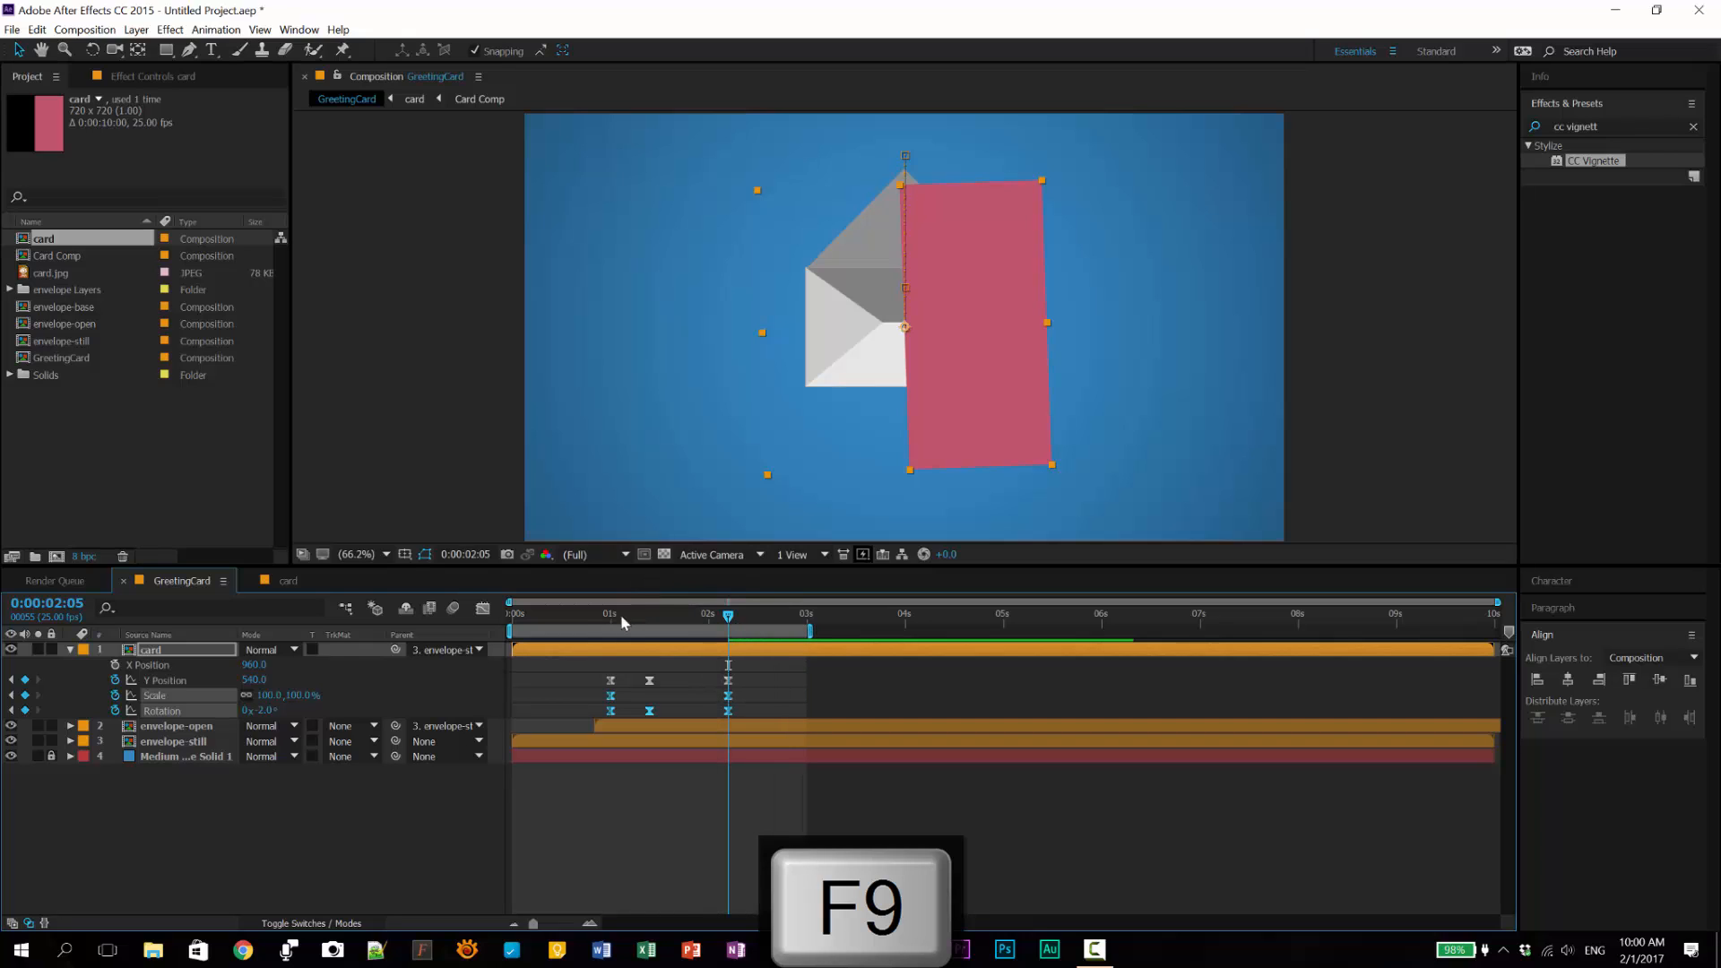
# Step: Preview the card rising out of the envelope and turning upright, from before the 1-second mark
pyautogui.moveTo(597, 620)
pyautogui.mouseDown()
pyautogui.moveTo(564, 619)
pyautogui.moveTo(584, 623)
pyautogui.mouseUp()
pyautogui.press('space')
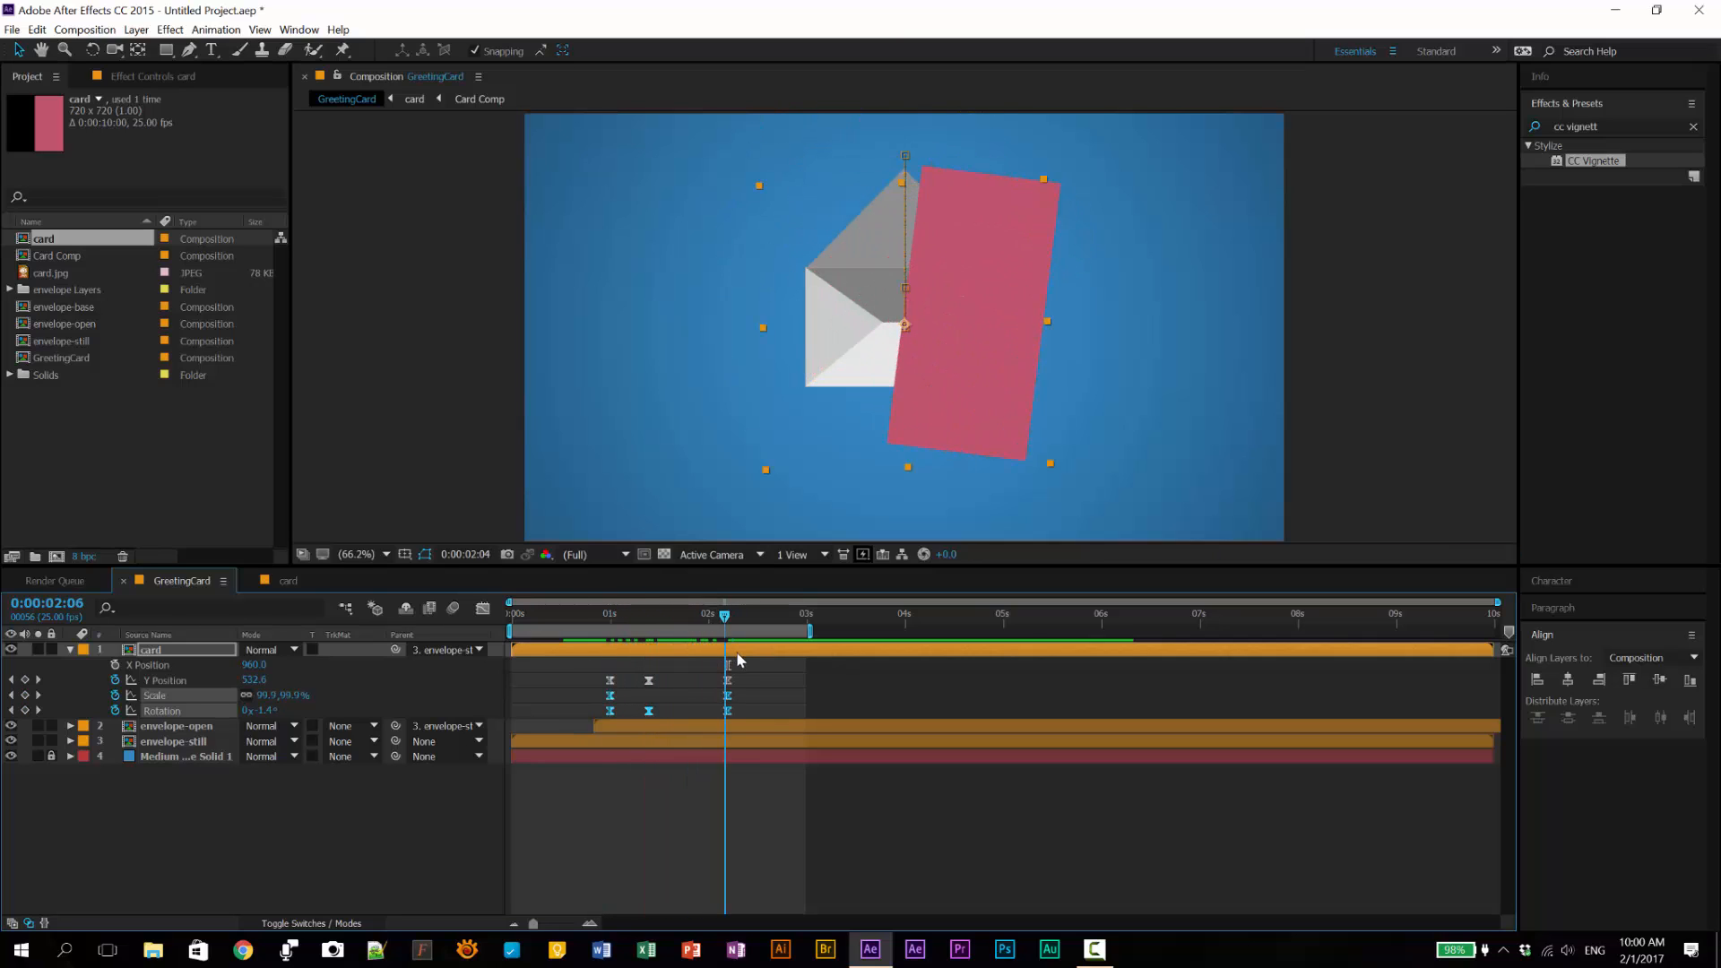
pyautogui.press('space')
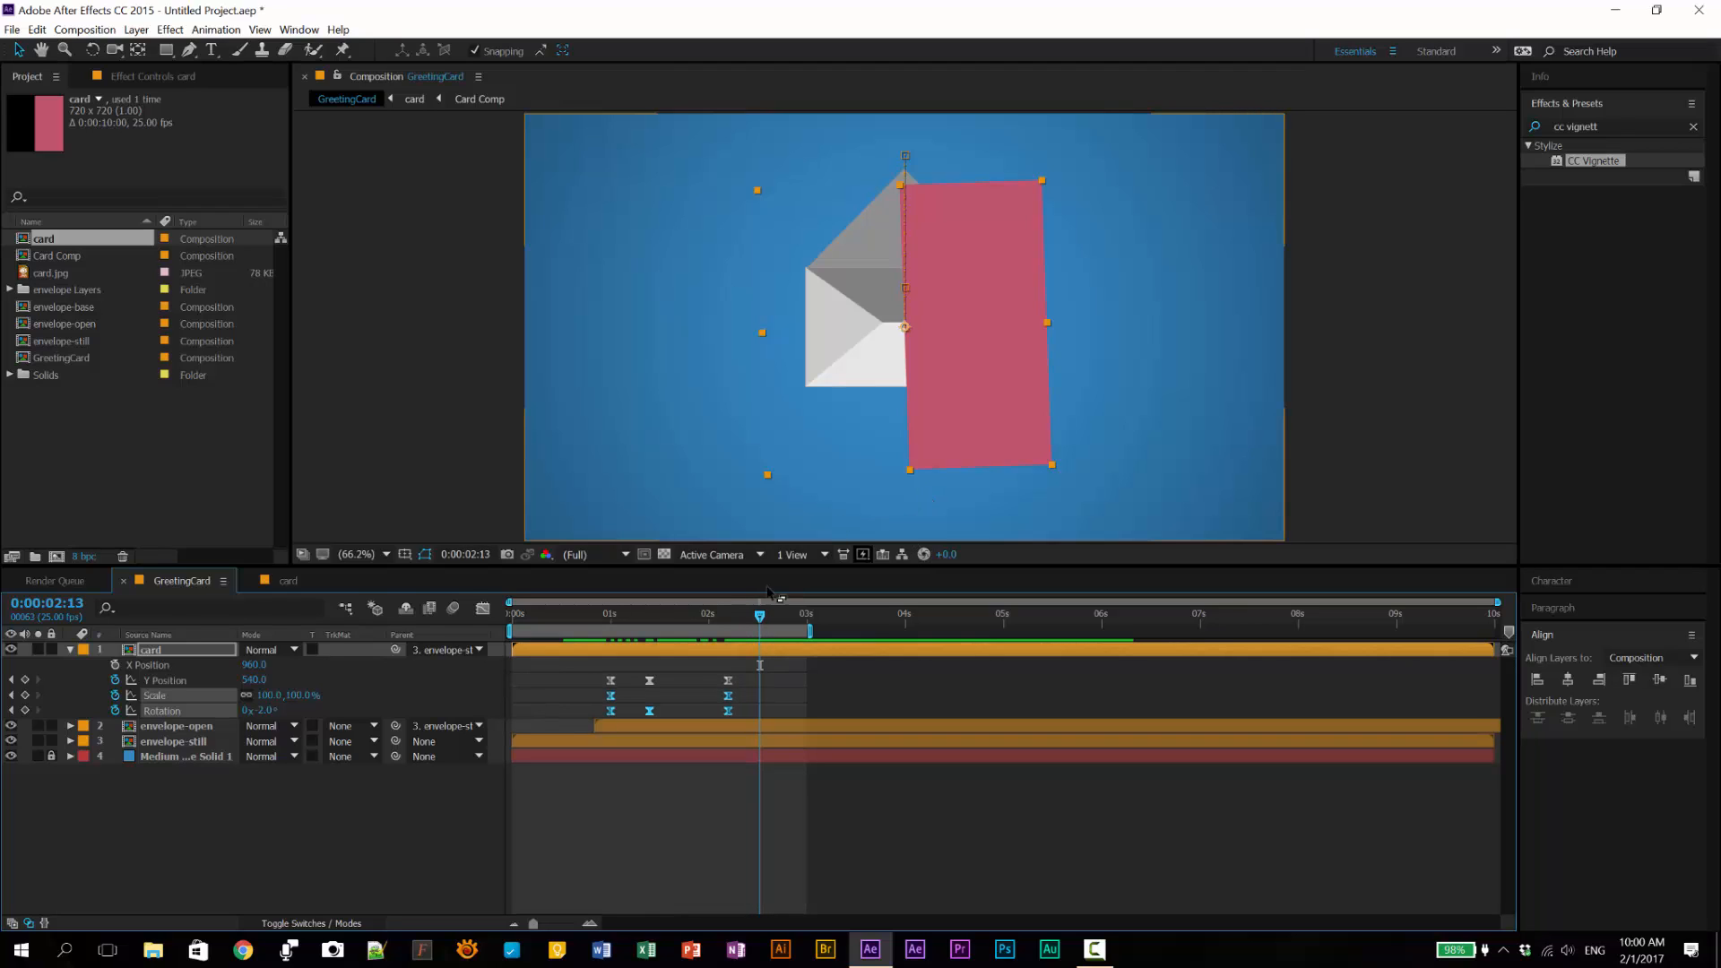
pyautogui.moveTo(764, 625); pyautogui.dragTo(579, 651)
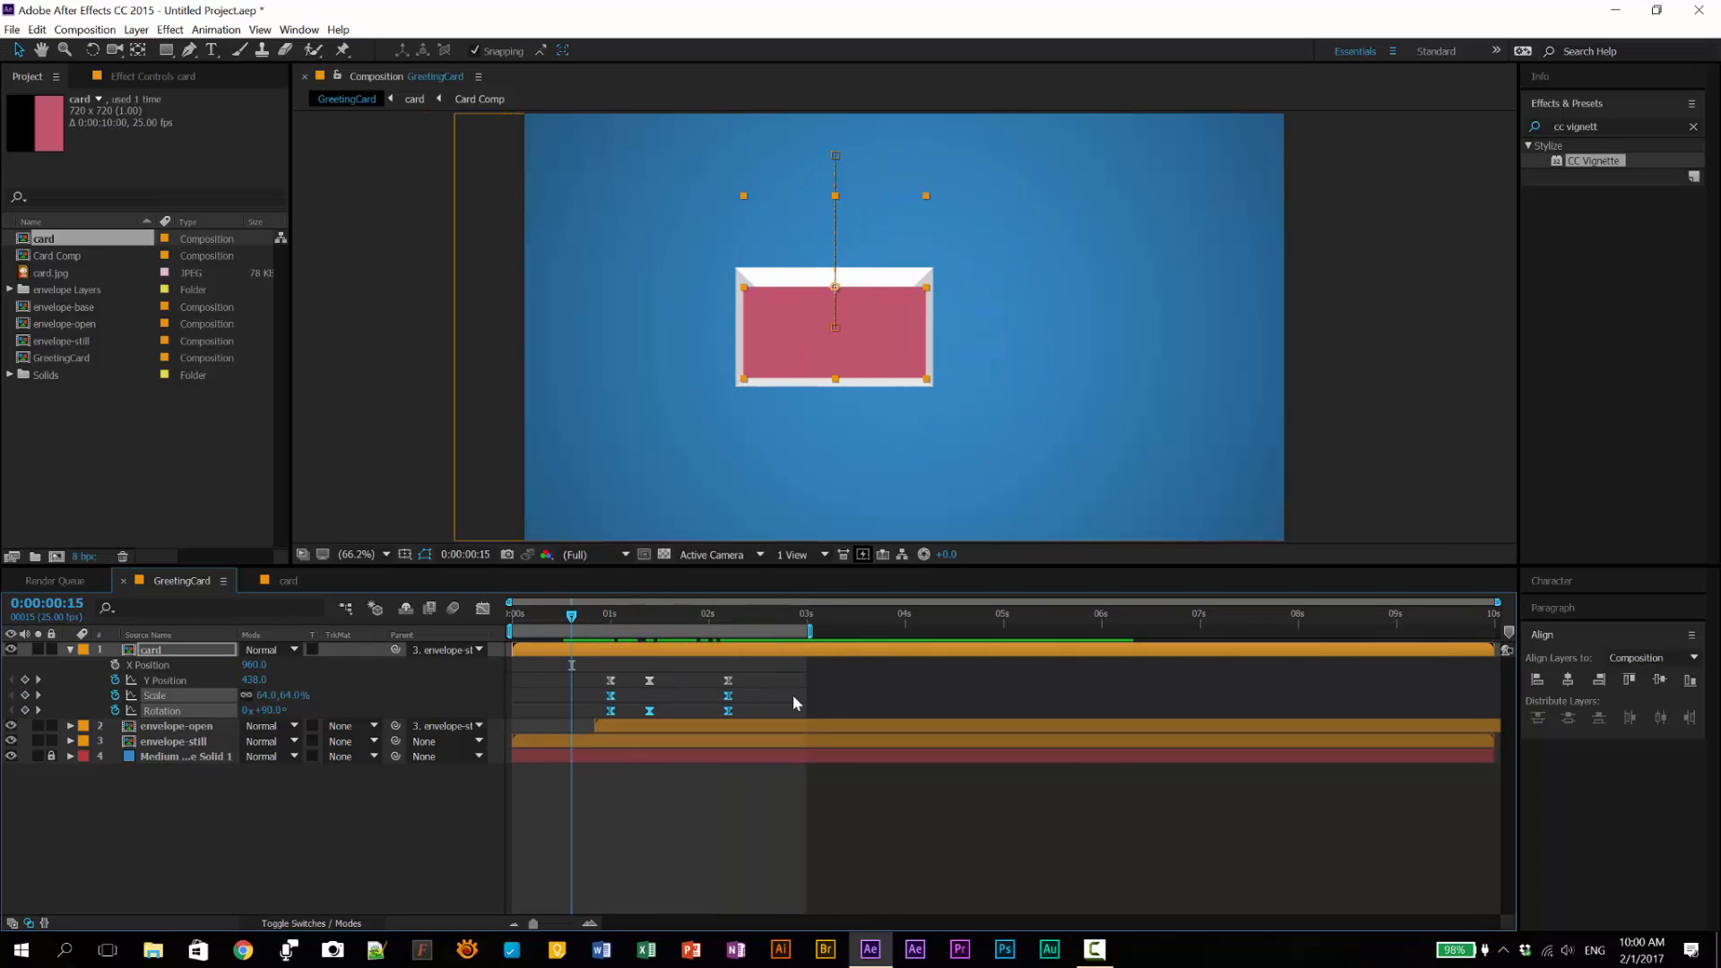
# Step: In the Graph Editor, smooth the card's Y Position curve with flat handles at its three keyframes and a longer ease into the last one
pyautogui.moveTo(766, 671); pyautogui.dragTo(574, 683)
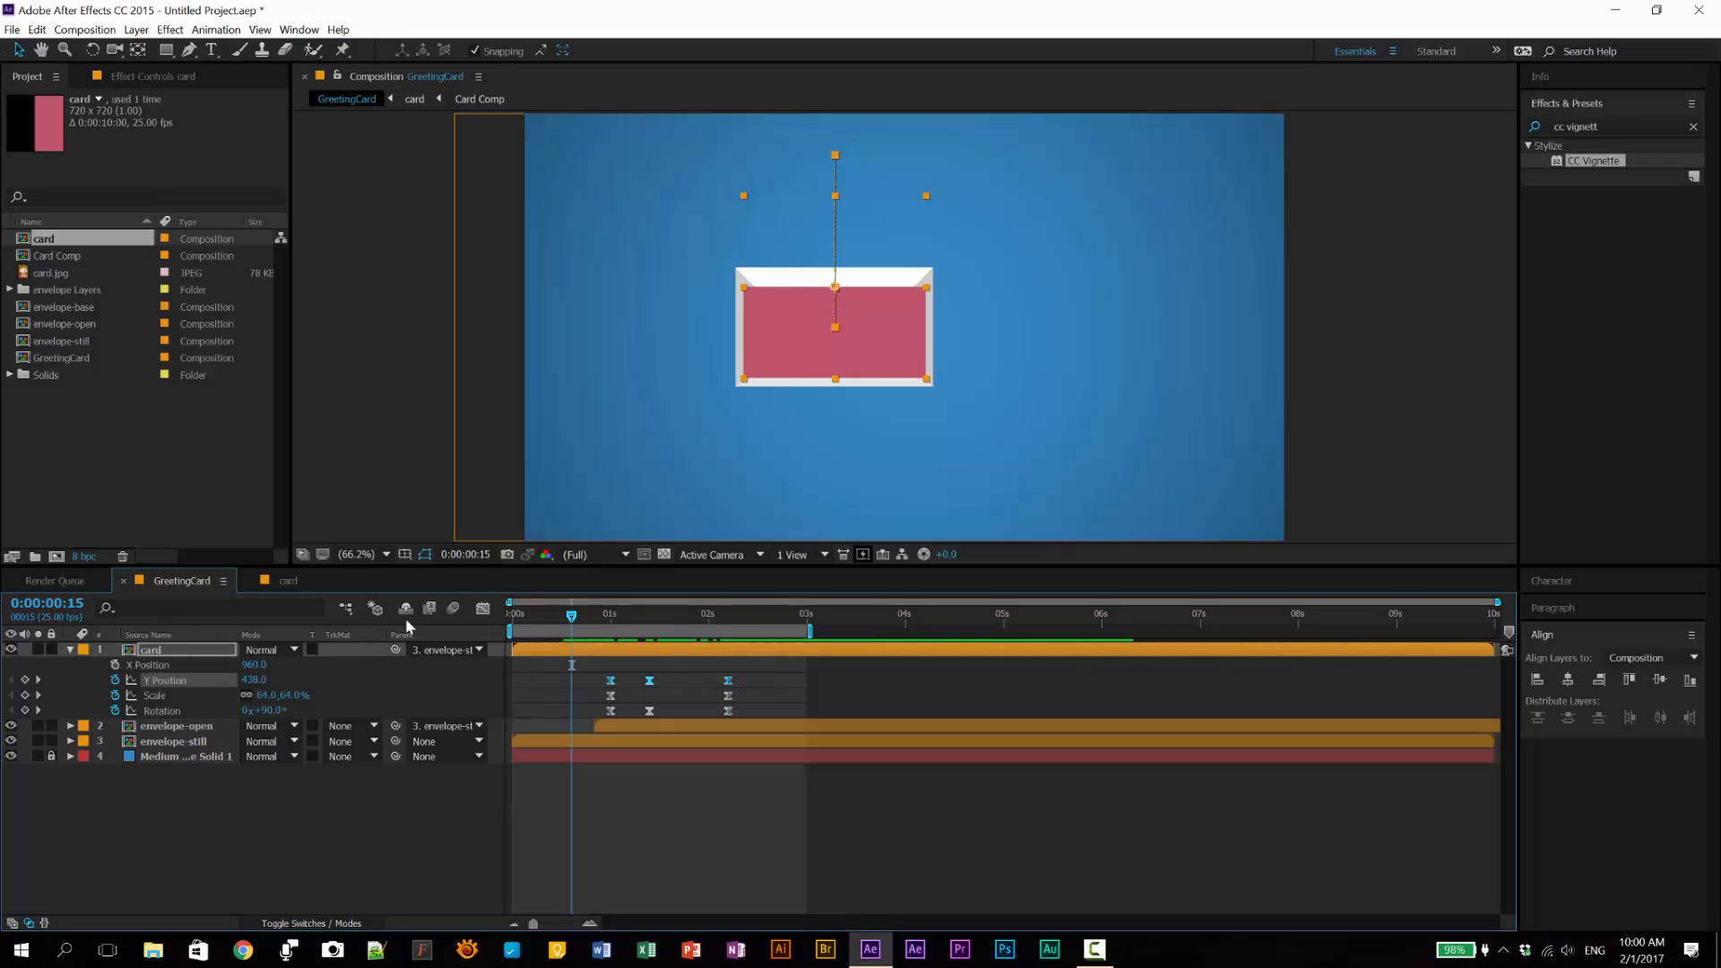
pyautogui.click(483, 610)
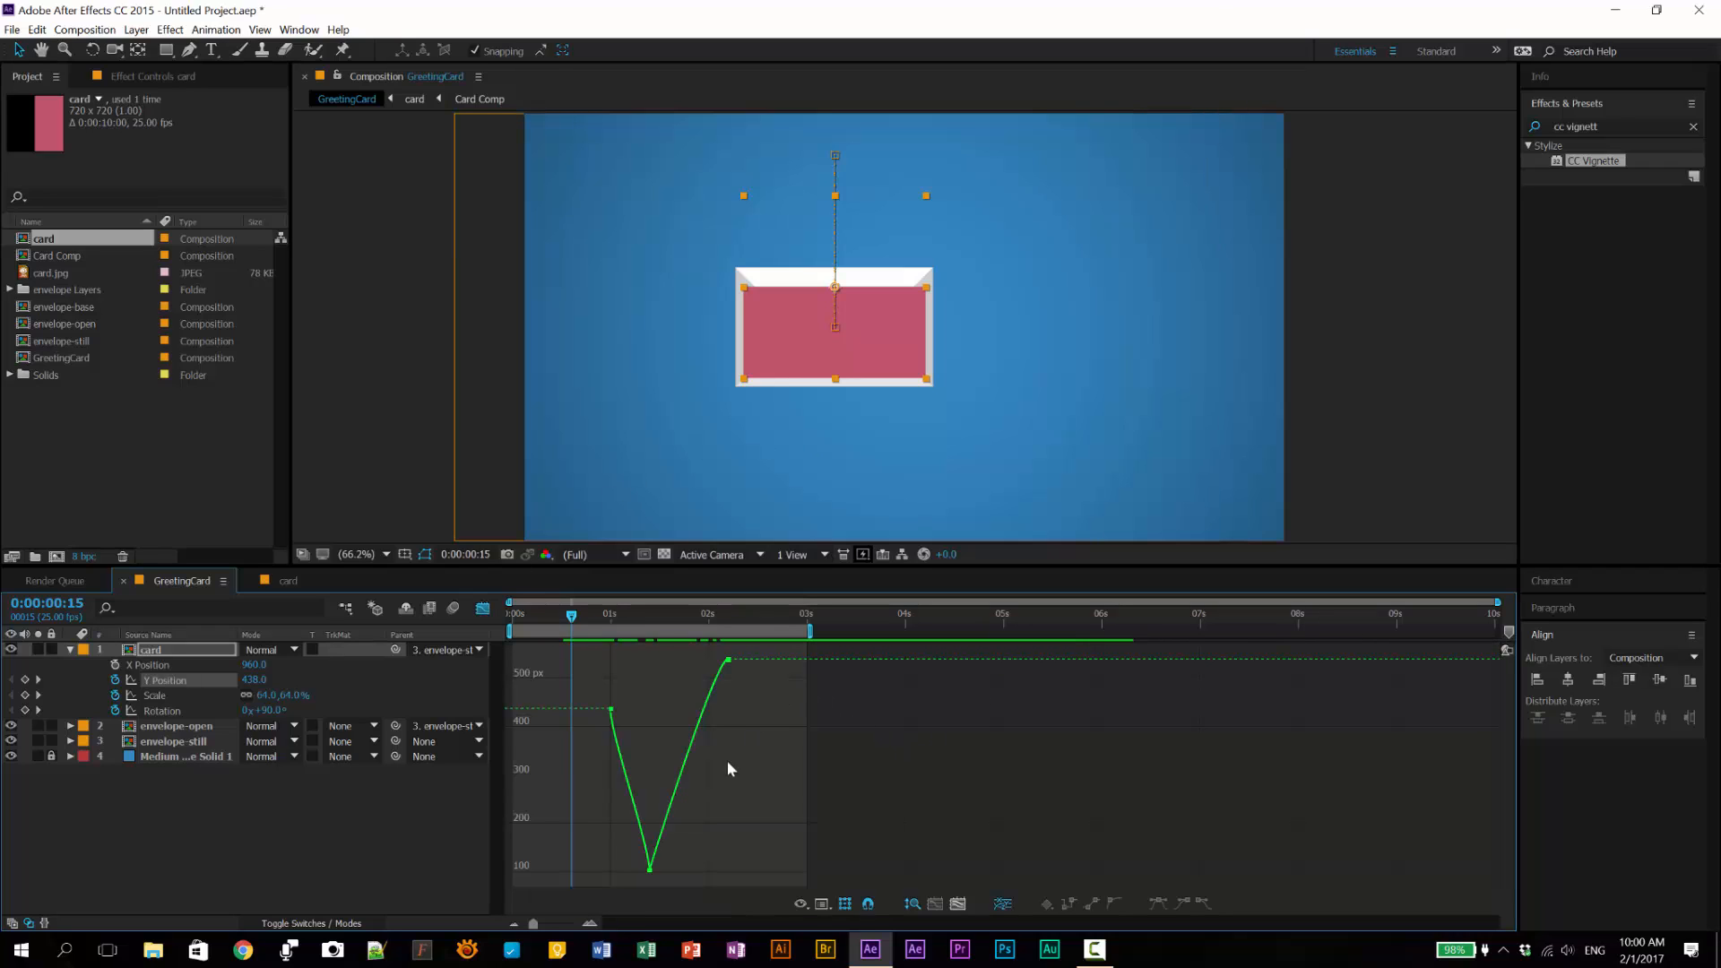
pyautogui.click(627, 711)
pyautogui.moveTo(612, 734); pyautogui.dragTo(623, 710)
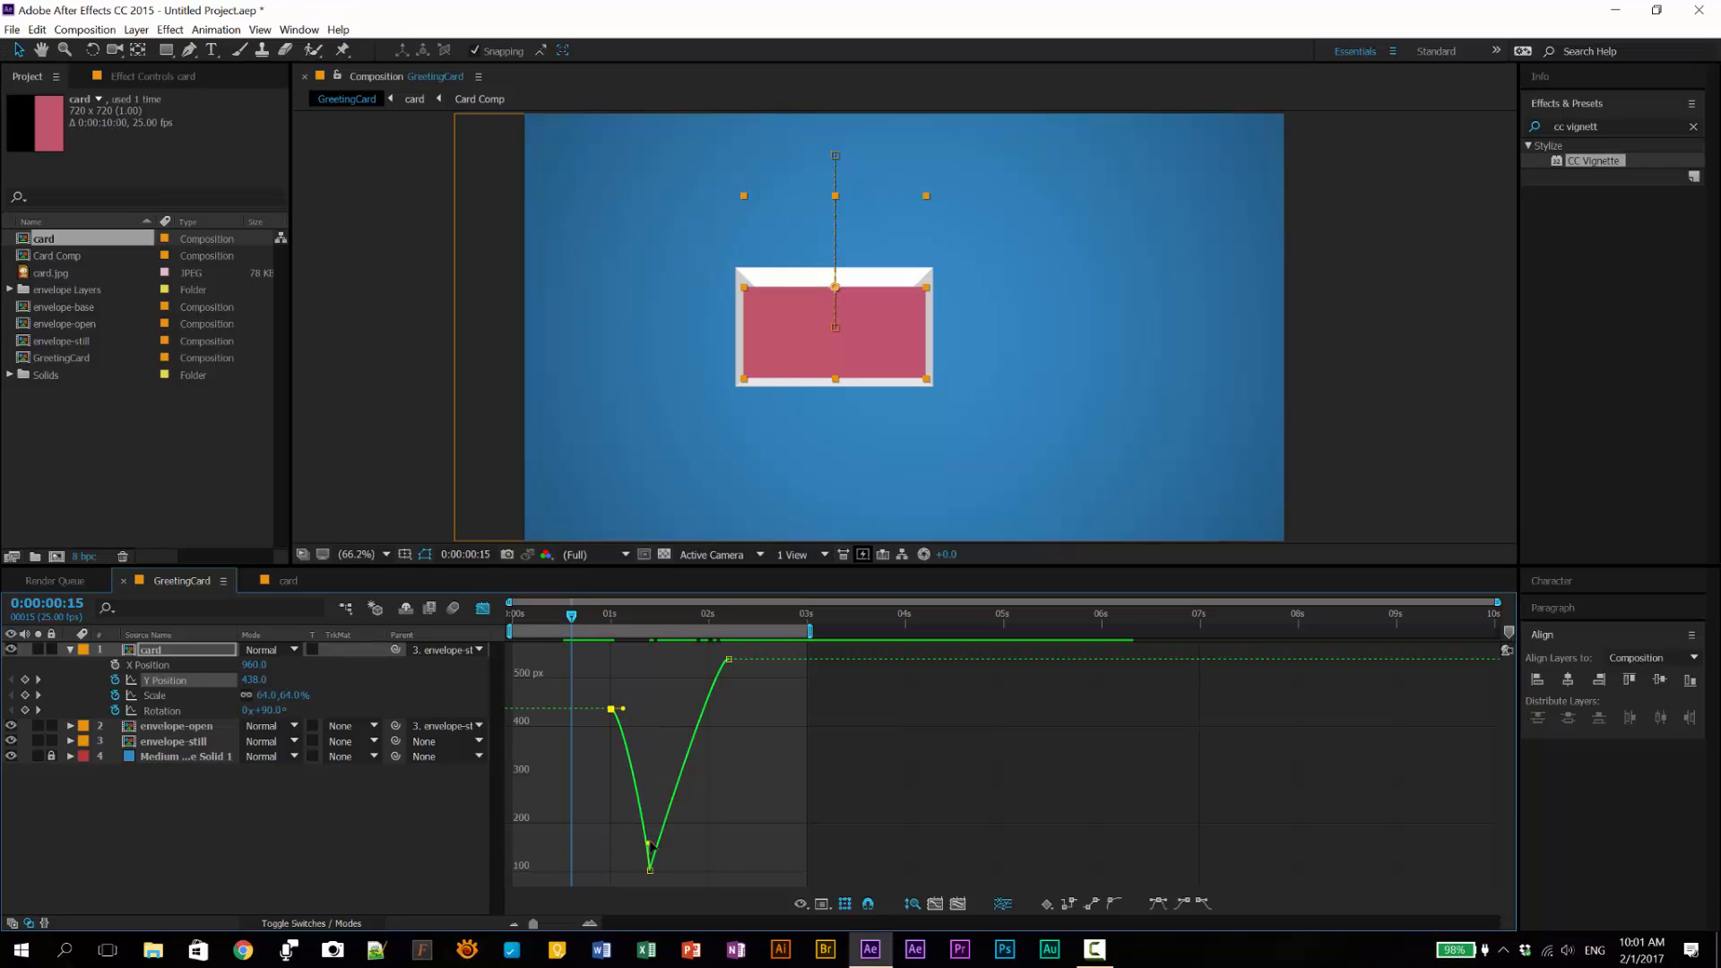
pyautogui.moveTo(648, 845)
pyautogui.mouseDown()
pyautogui.moveTo(639, 877)
pyautogui.moveTo(663, 870)
pyautogui.mouseUp()
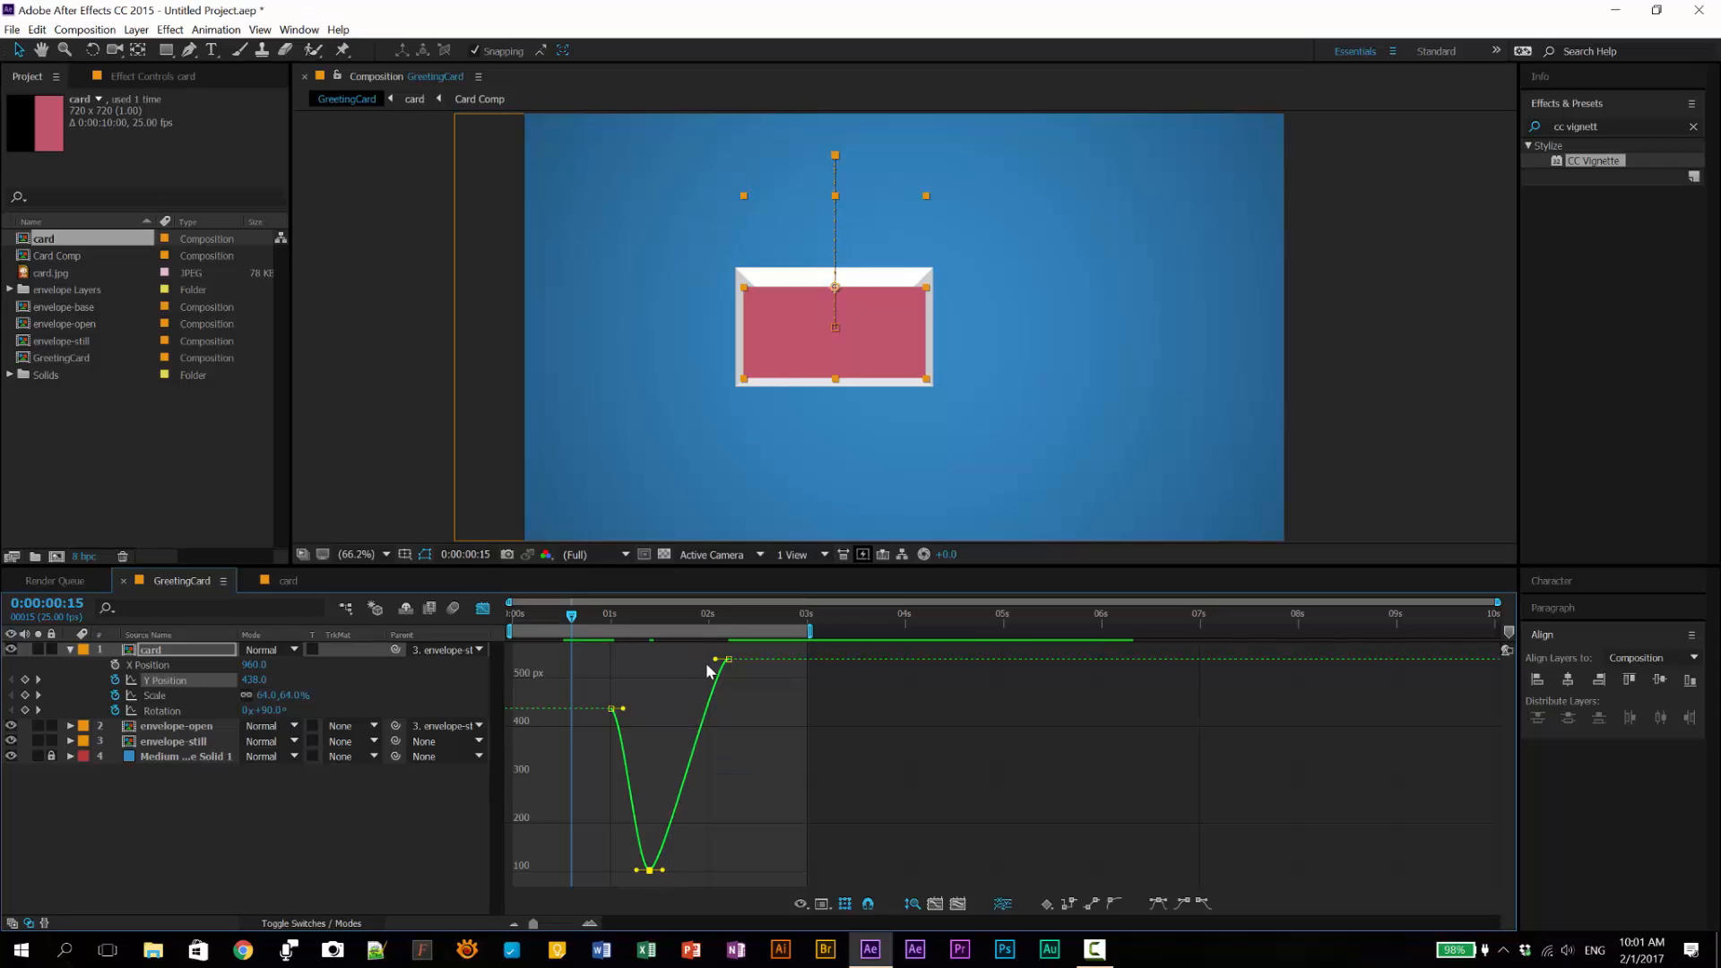
pyautogui.moveTo(717, 660); pyautogui.dragTo(685, 659)
pyautogui.moveTo(664, 870); pyautogui.dragTo(669, 871)
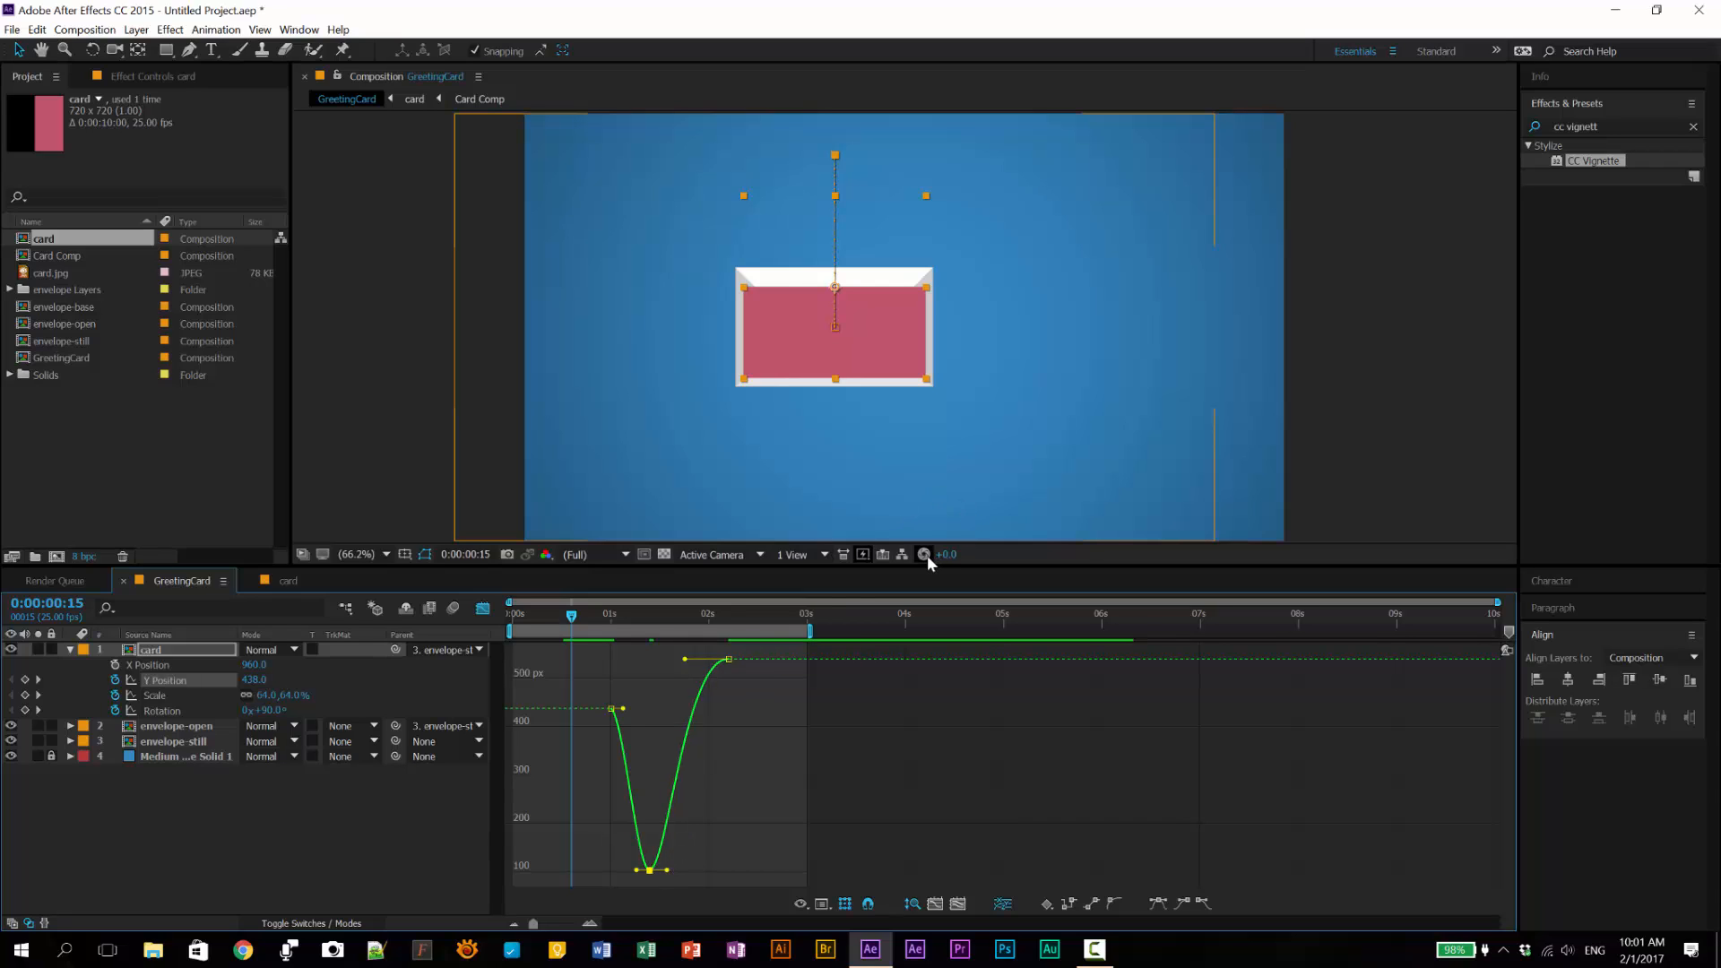
# Step: In the Graph Editor, lengthen the ease handles at both of the card's Scale keyframes to make the S-curve steeper
pyautogui.click(161, 696)
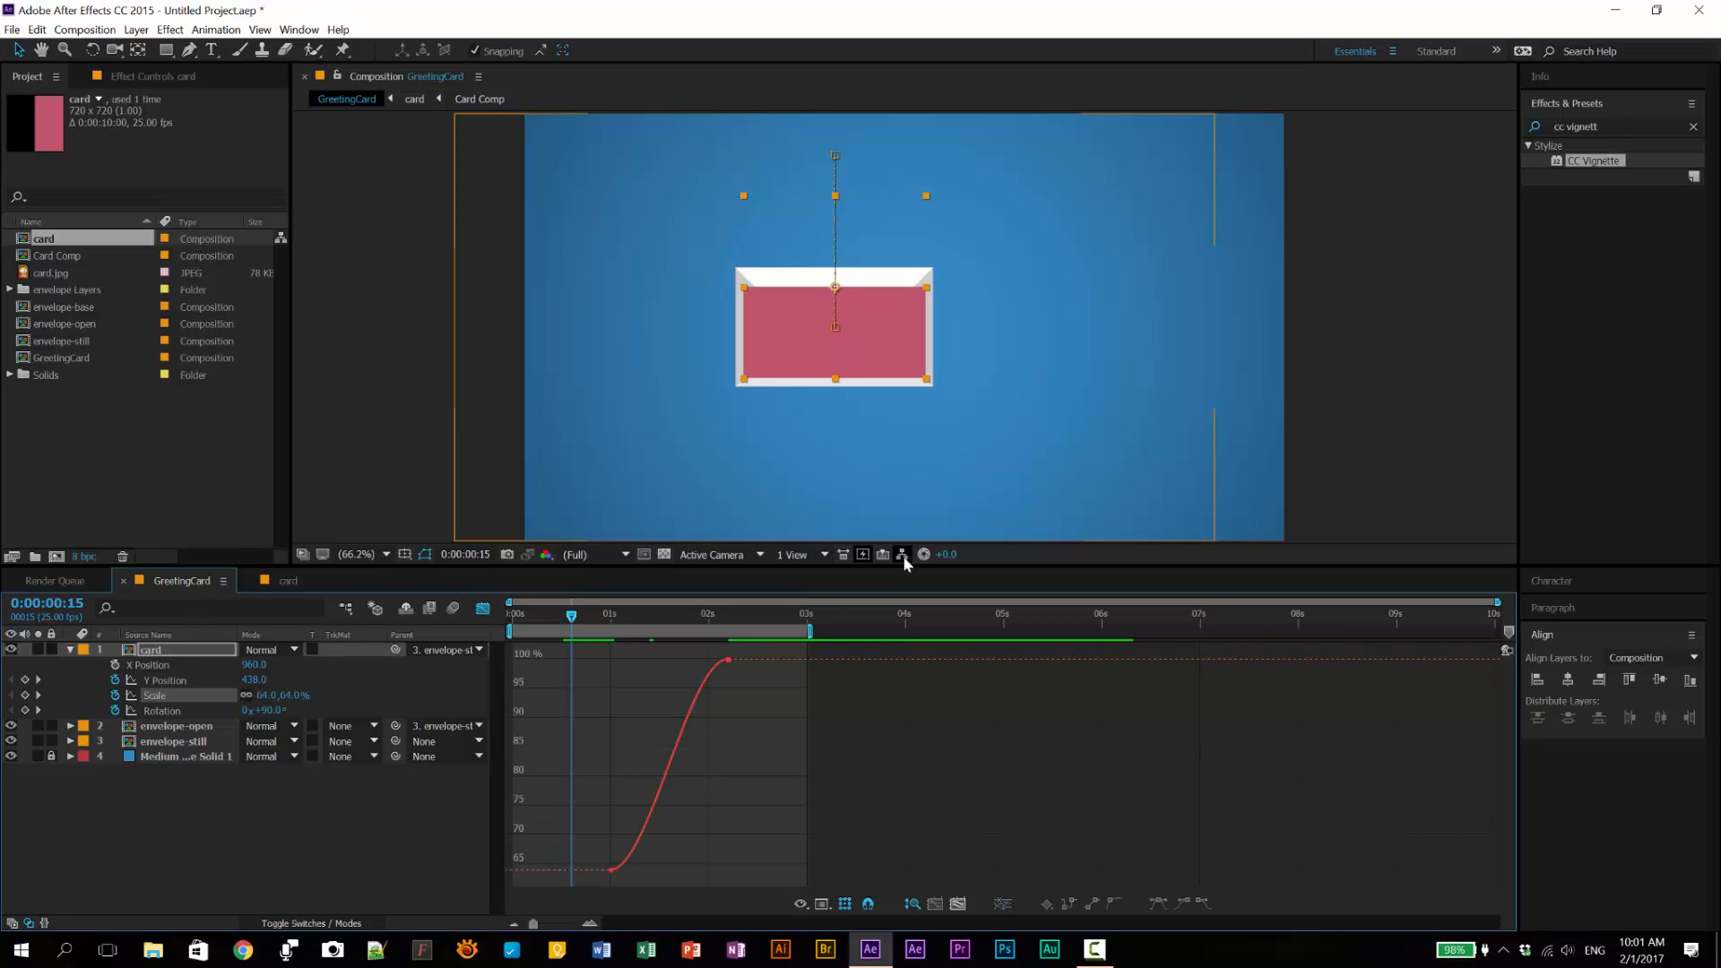
pyautogui.click(612, 871)
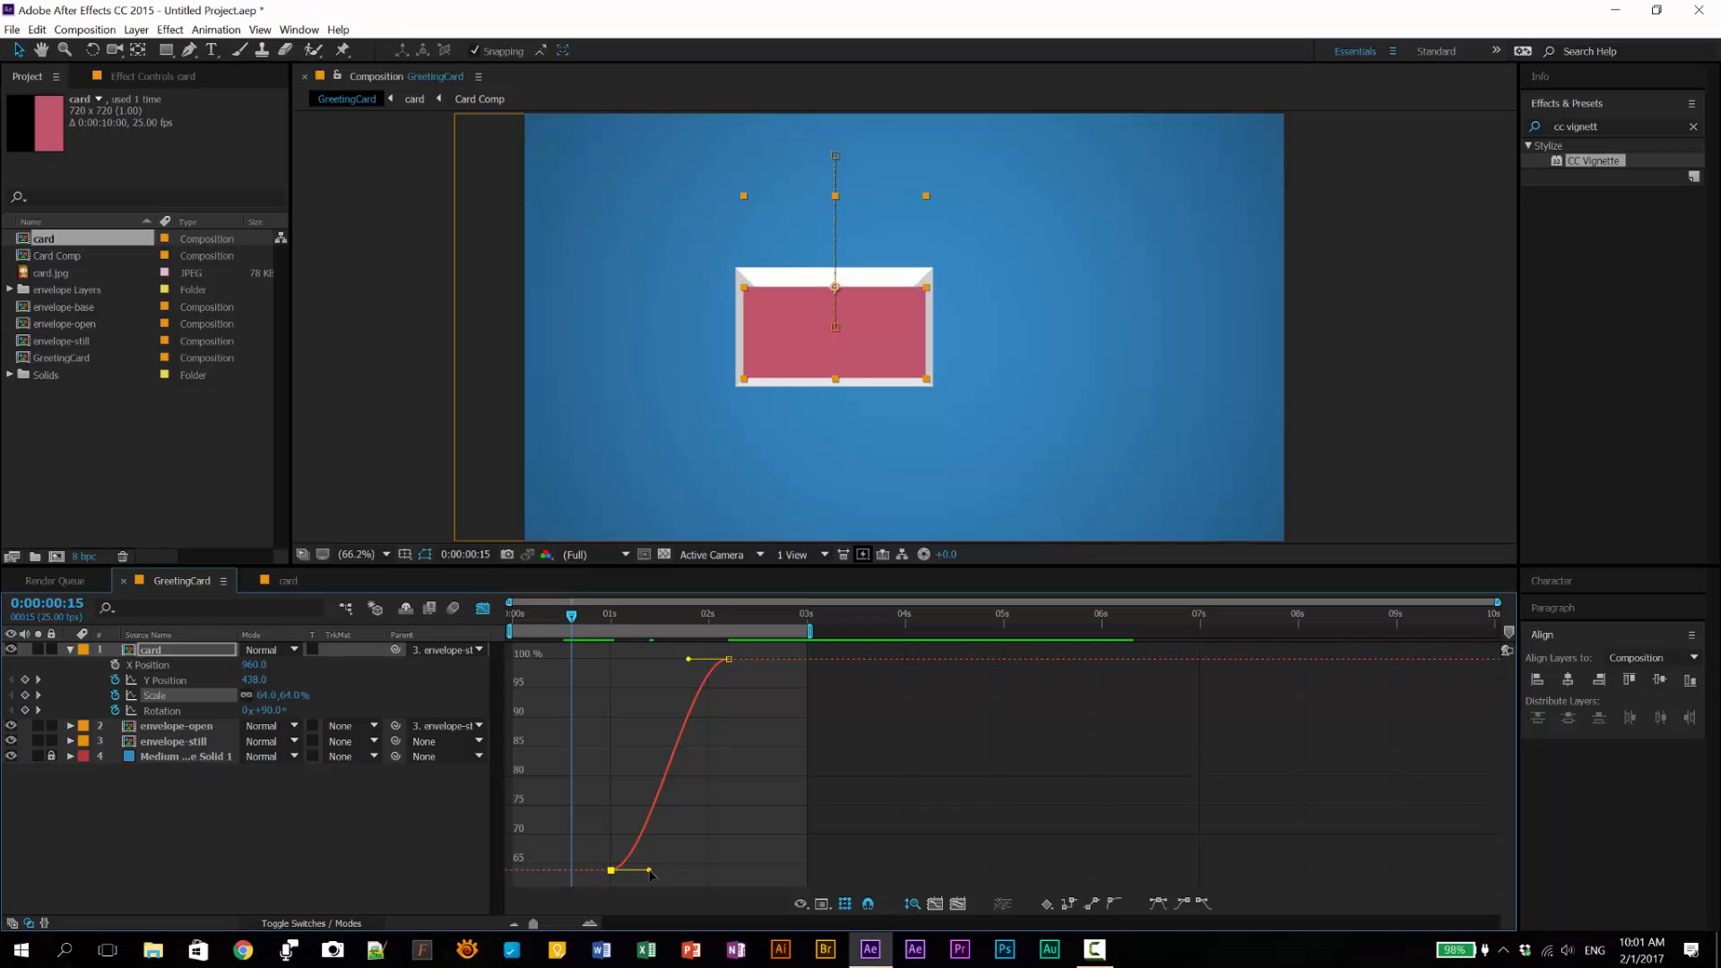
pyautogui.moveTo(649, 871); pyautogui.dragTo(674, 871)
pyautogui.moveTo(681, 660); pyautogui.dragTo(628, 660)
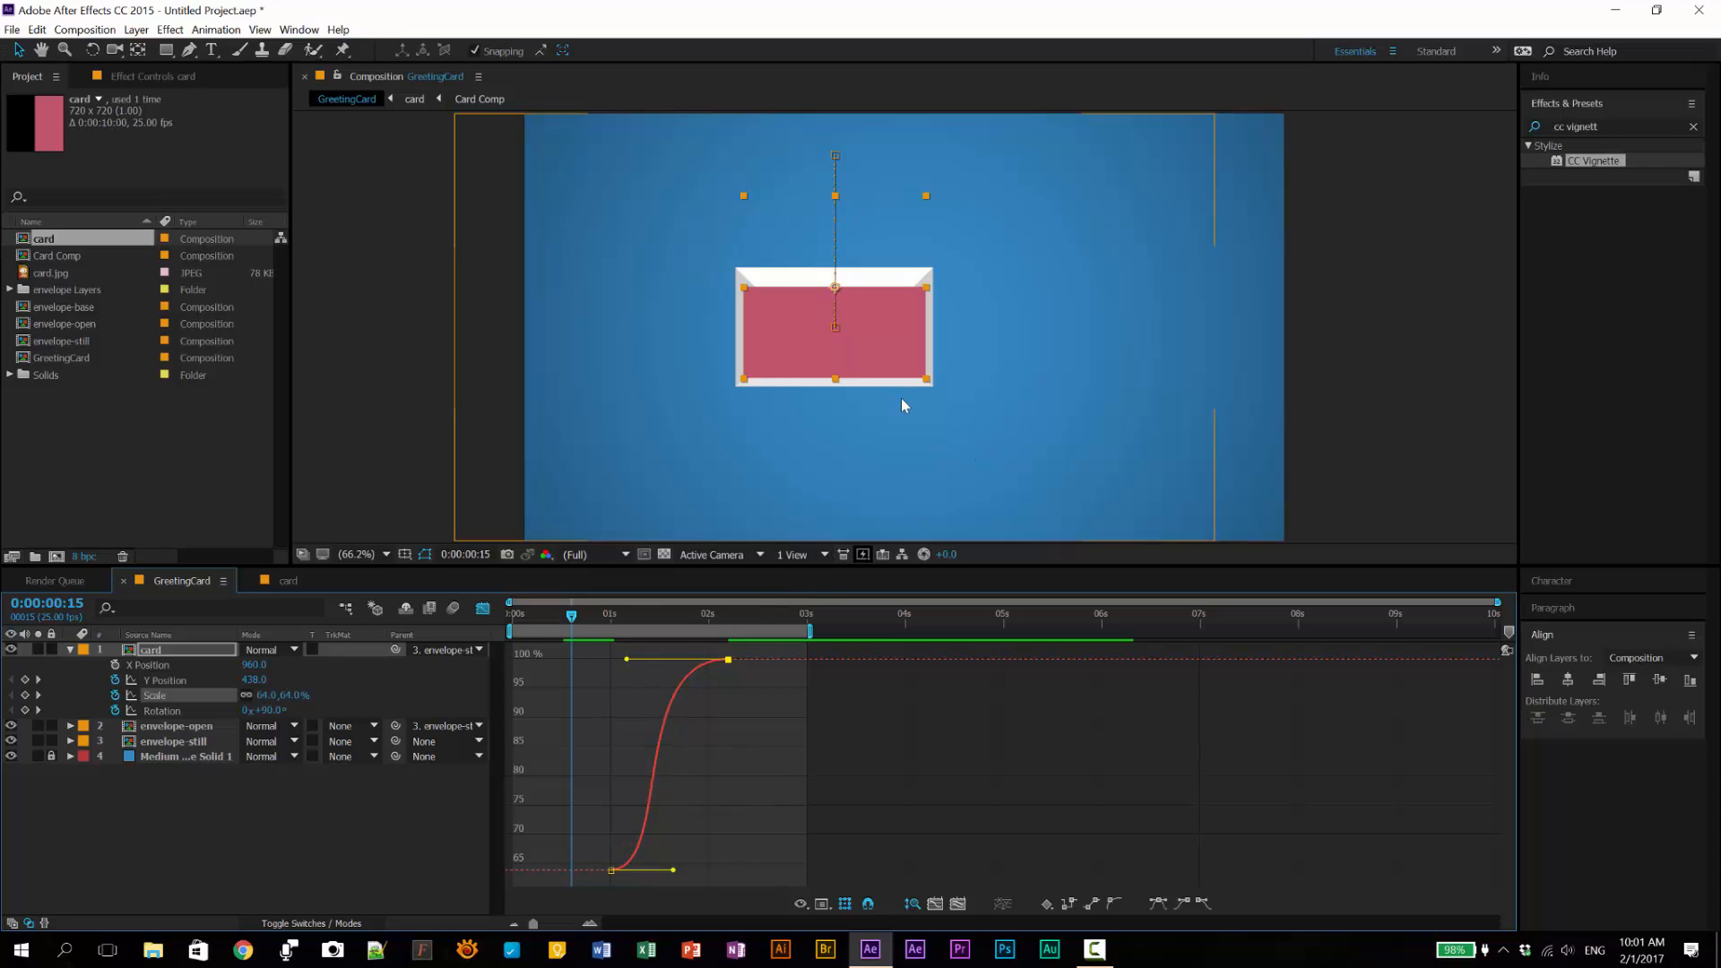
# Step: Smooth the card's Rotation curve at its middle keyframe and lengthen the ease into its last keyframe
pyautogui.click(174, 712)
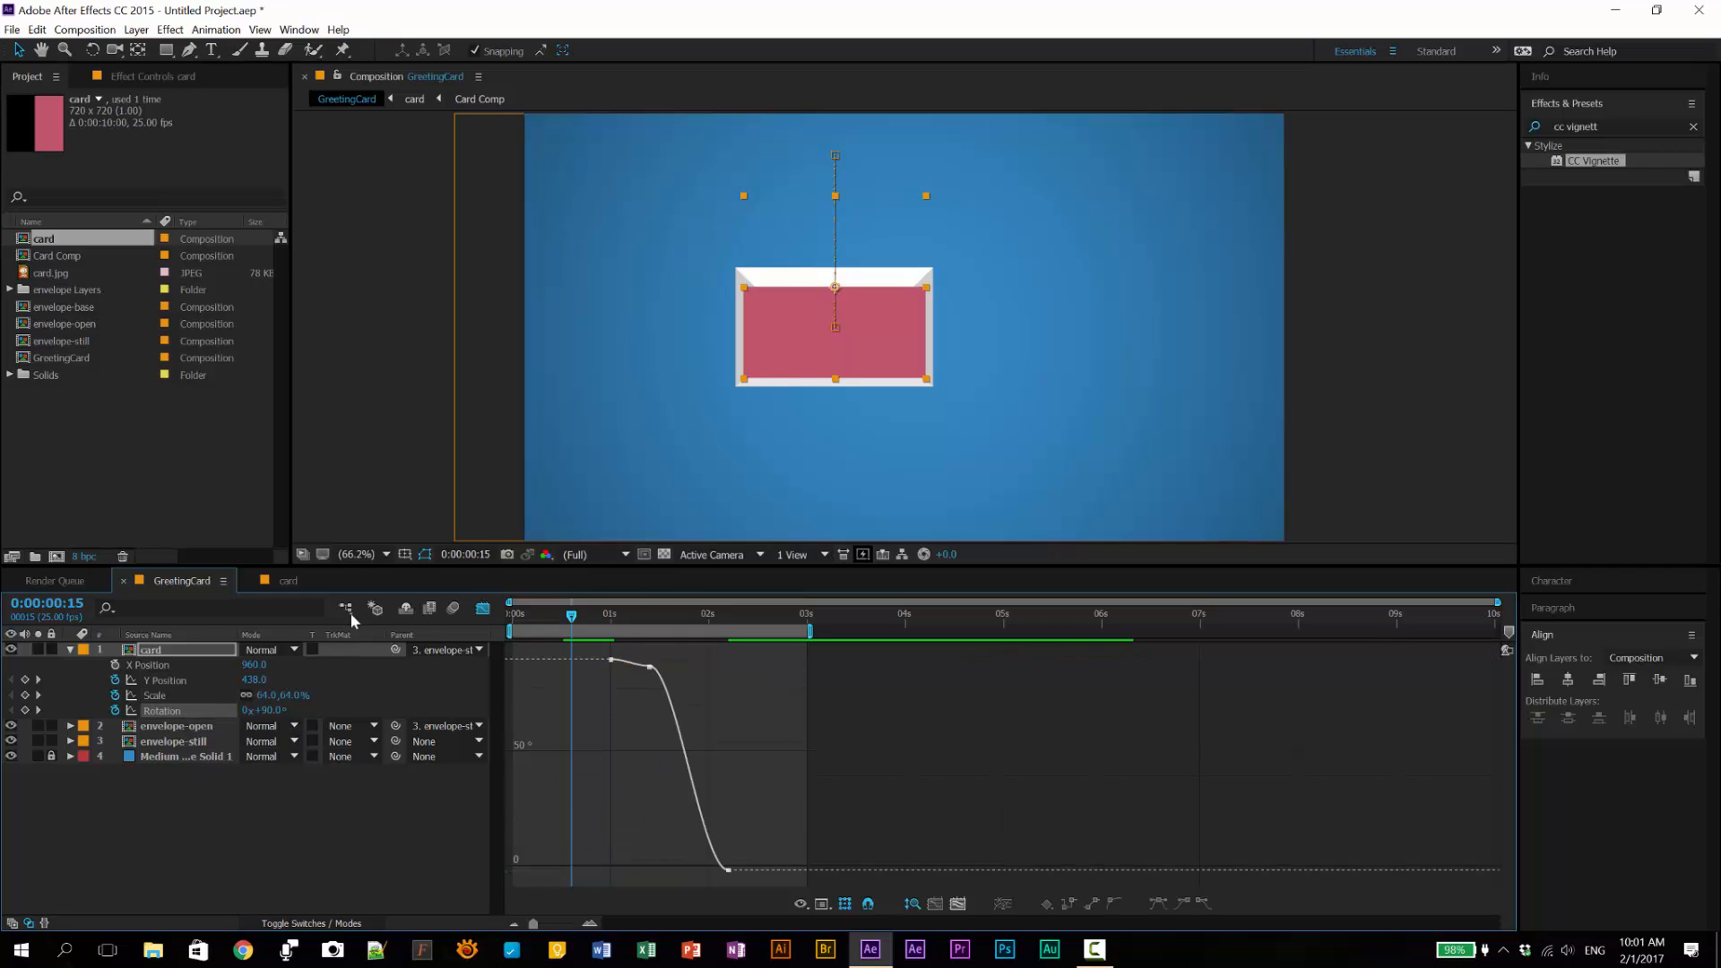
pyautogui.doubleClick(655, 670)
pyautogui.moveTo(677, 669); pyautogui.dragTo(677, 679)
pyautogui.click(1108, 904)
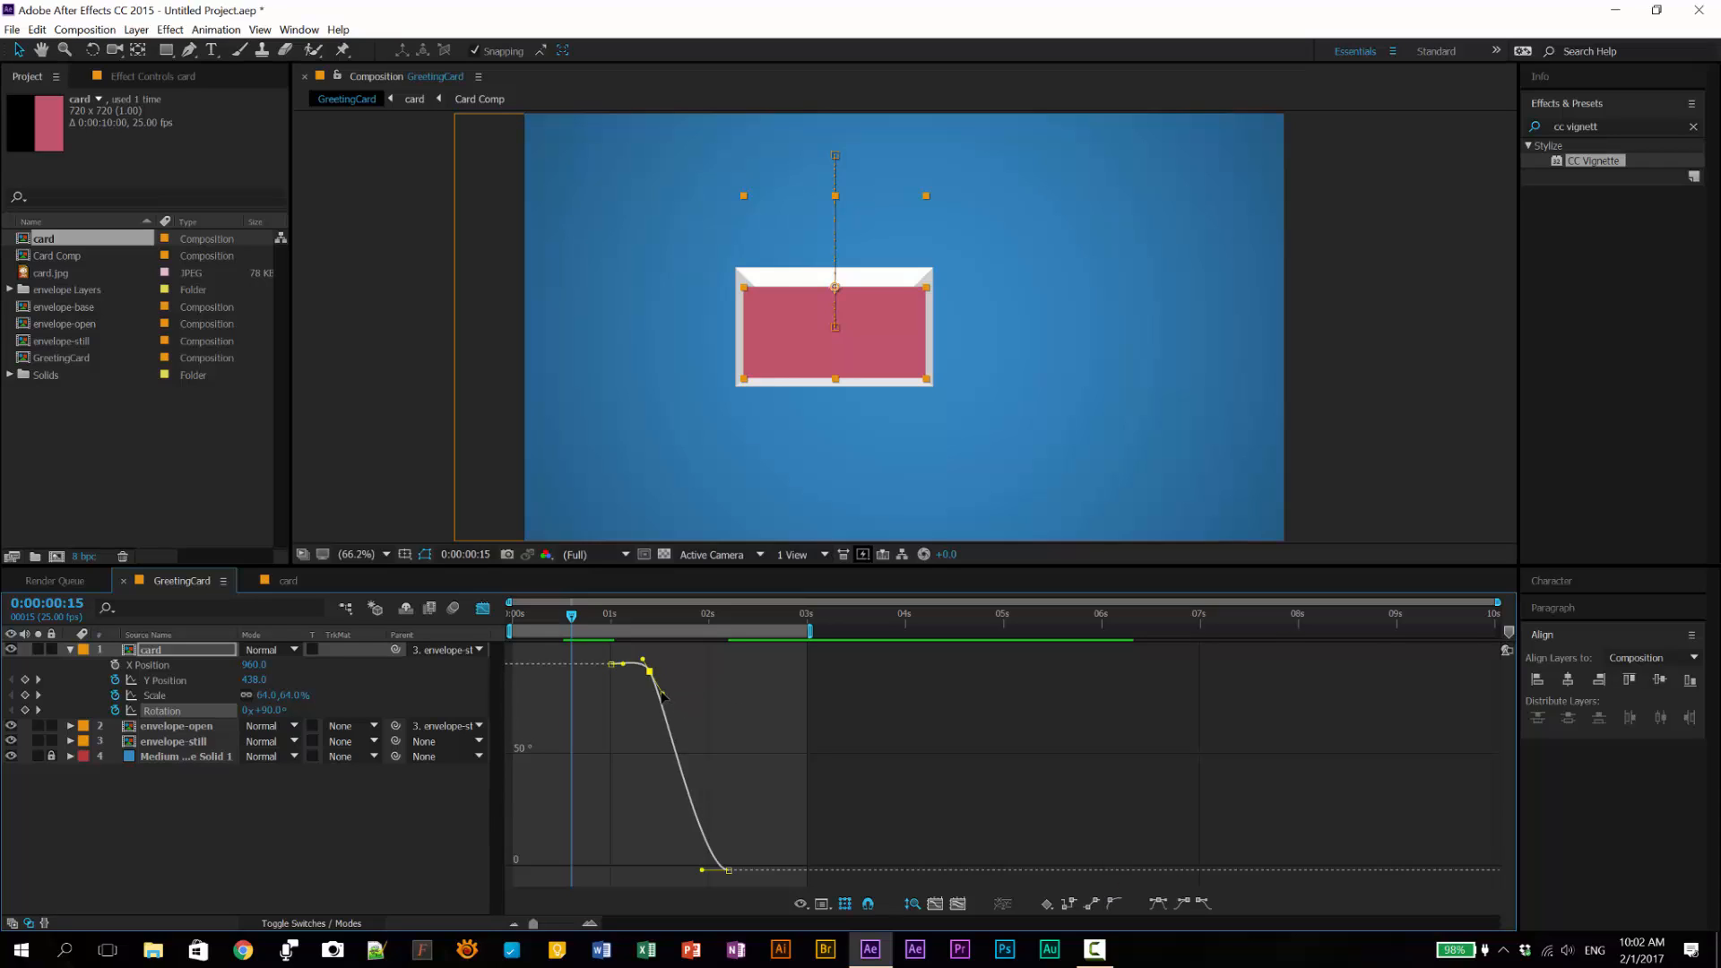
pyautogui.moveTo(668, 688); pyautogui.dragTo(667, 676)
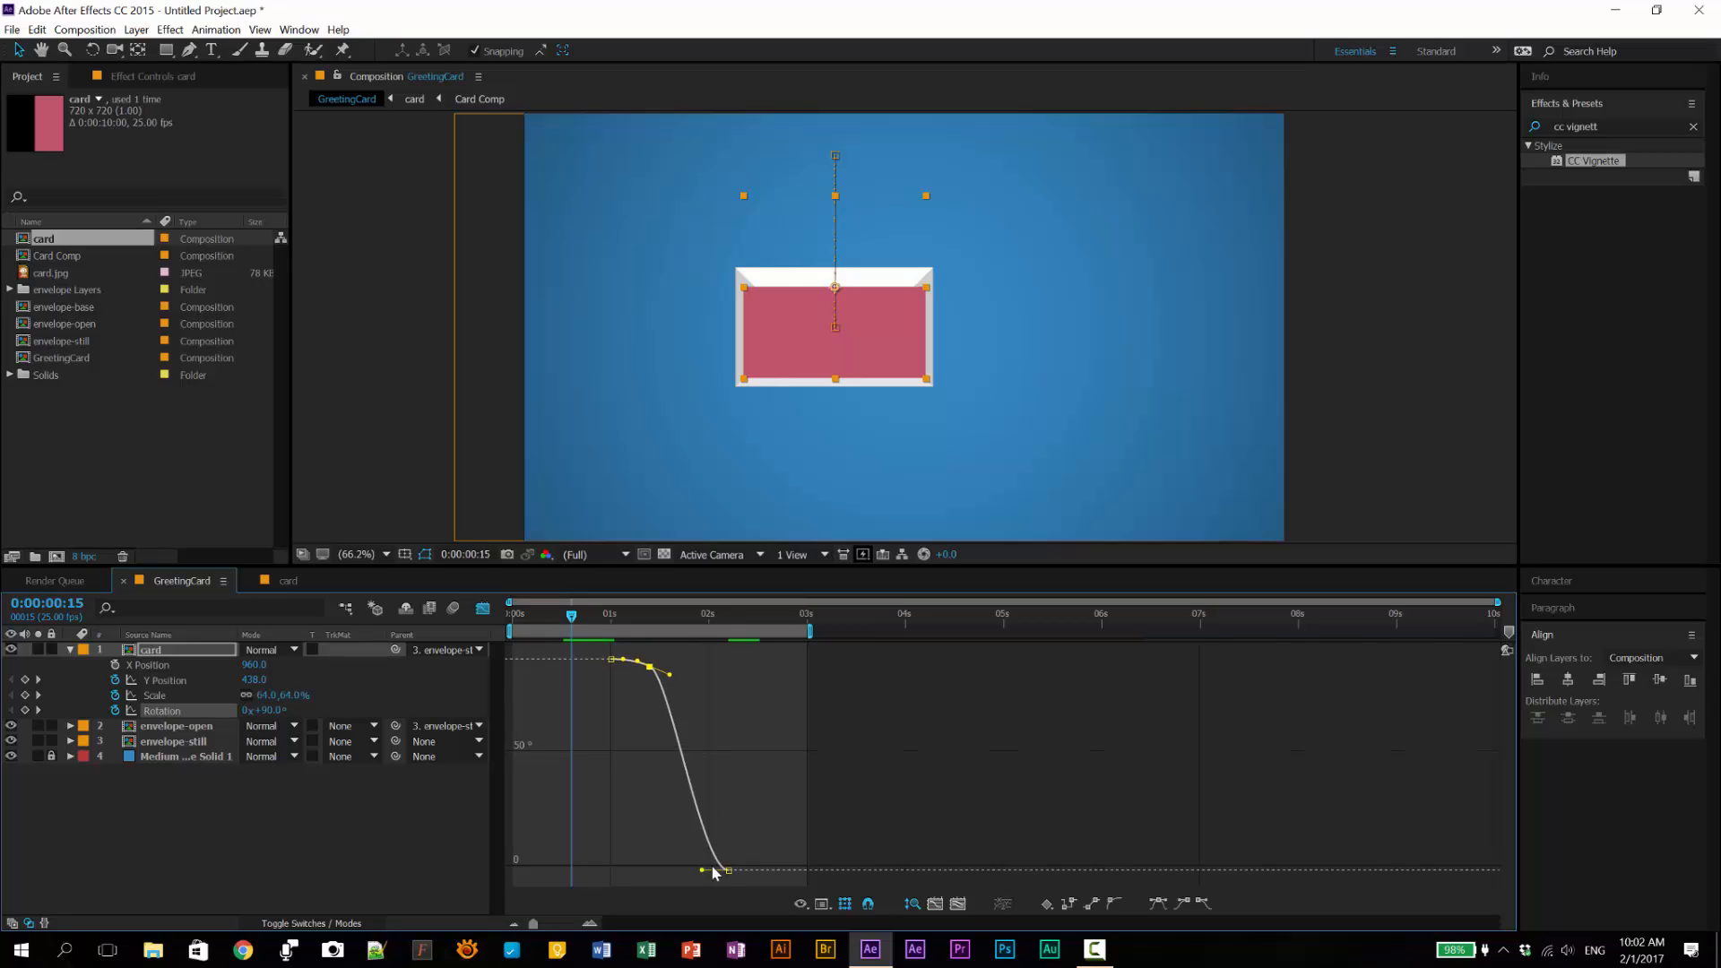
pyautogui.moveTo(702, 870); pyautogui.dragTo(659, 871)
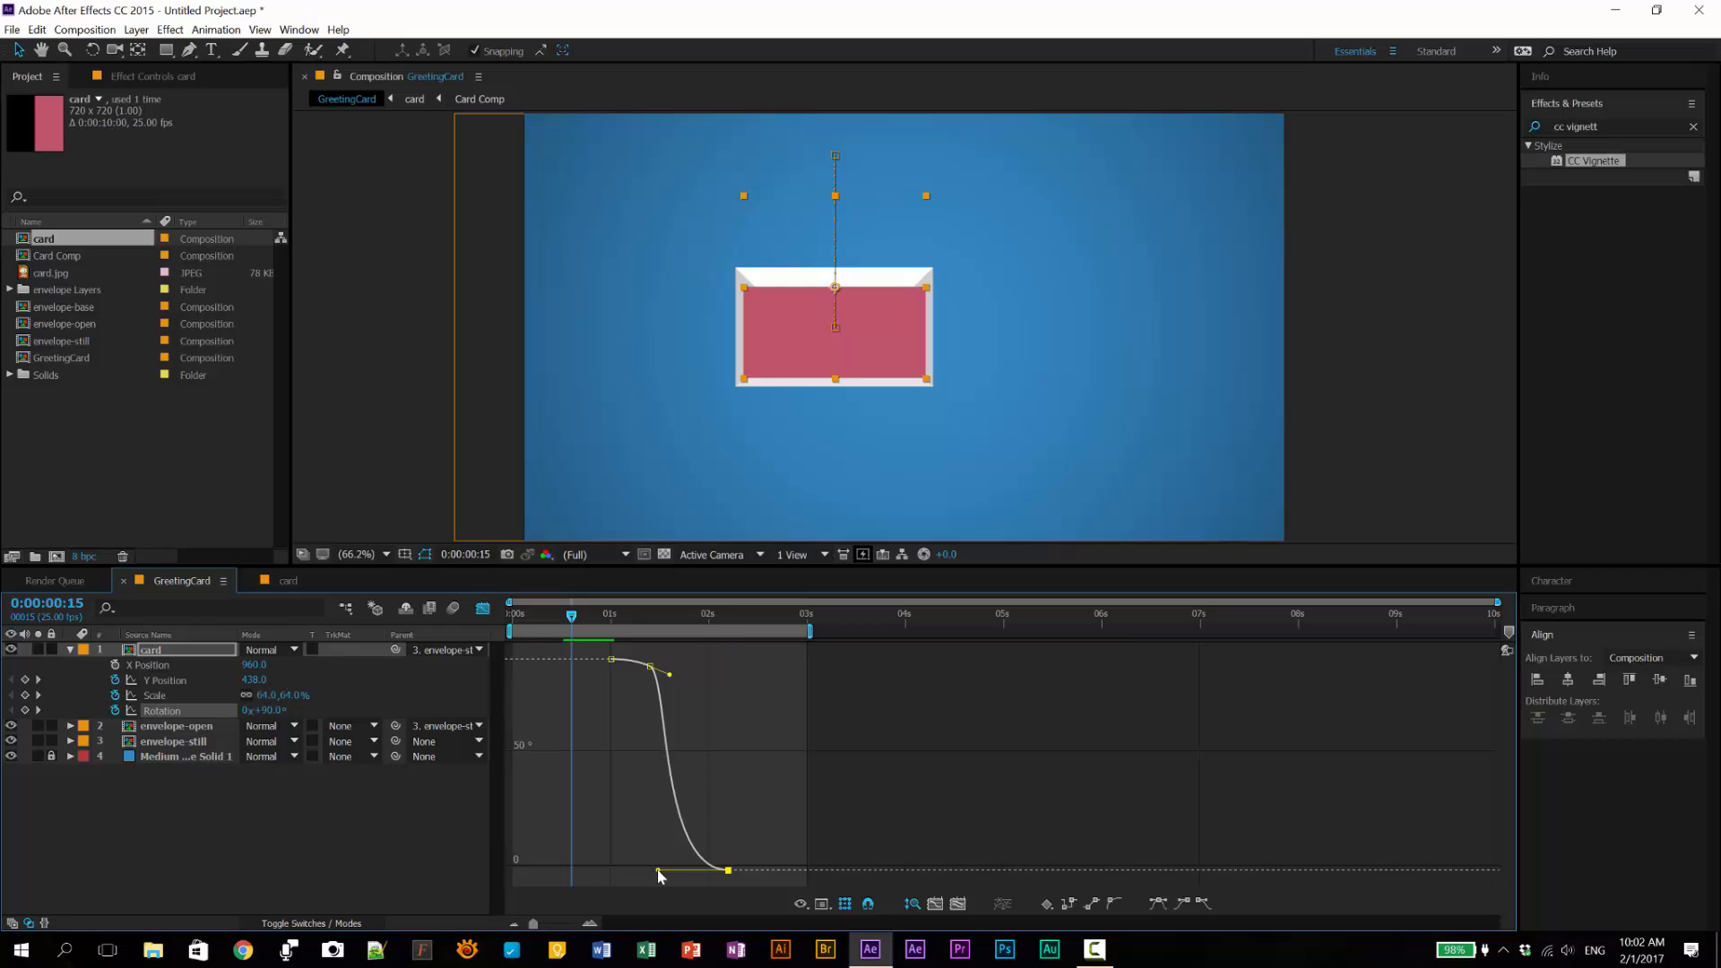
# Step: Close the Graph Editor and preview the card's animation with the new easing
pyautogui.click(482, 610)
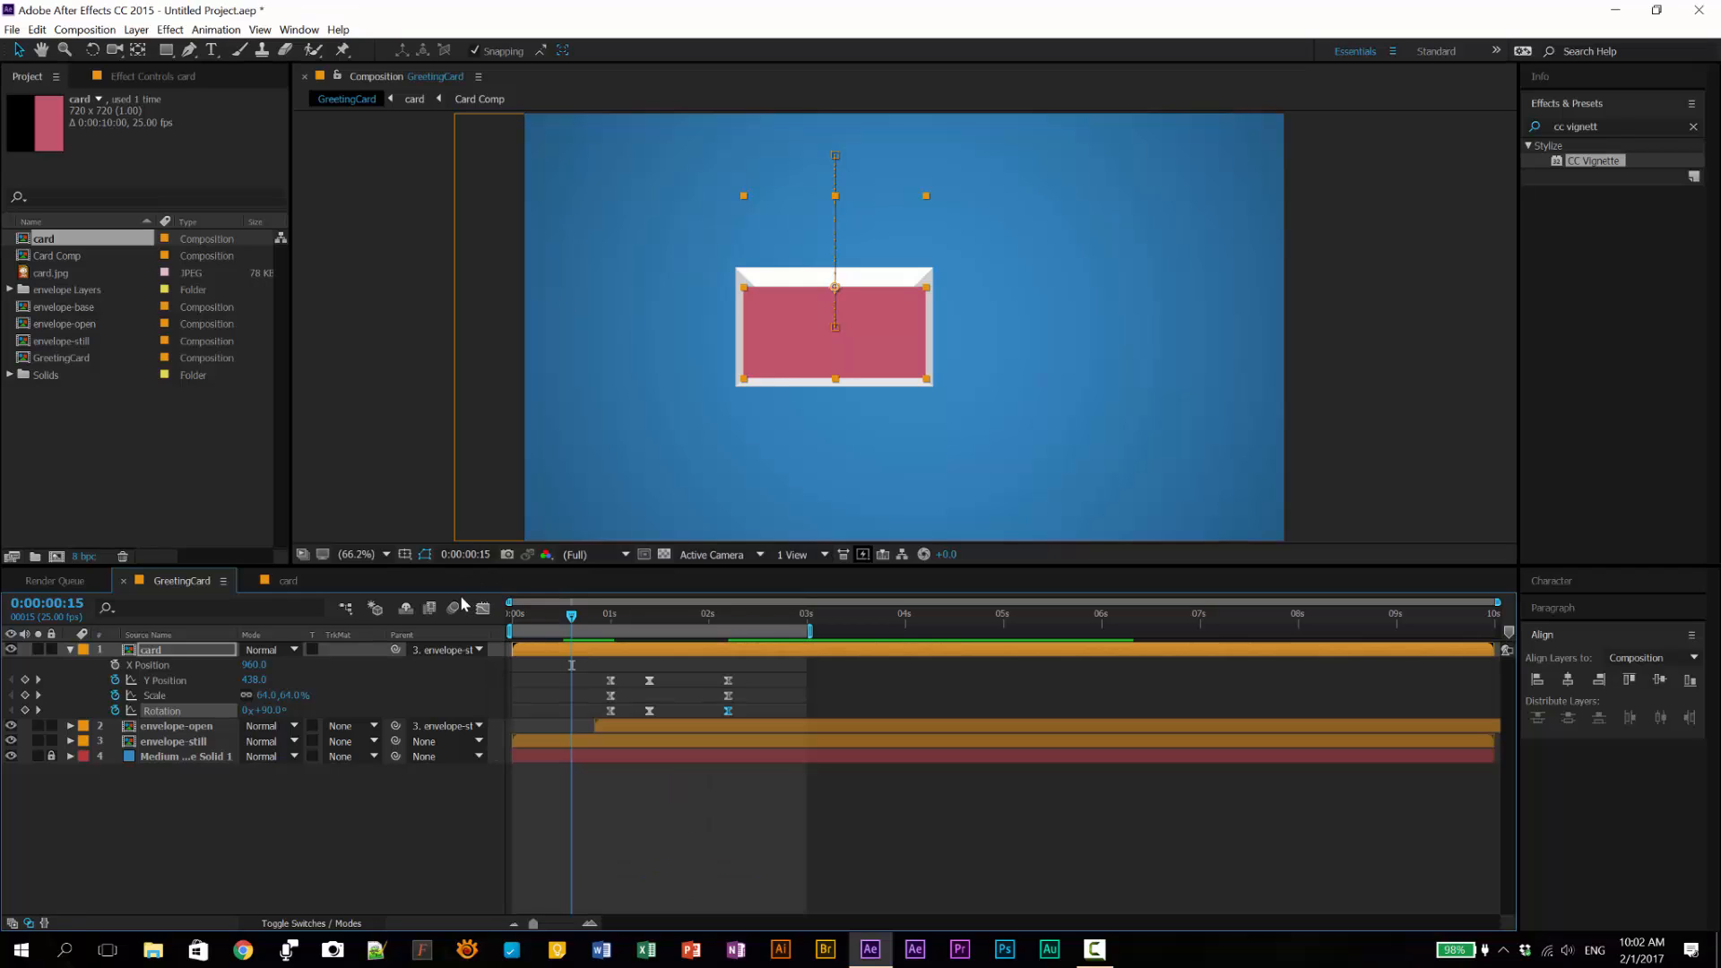
pyautogui.press('space')
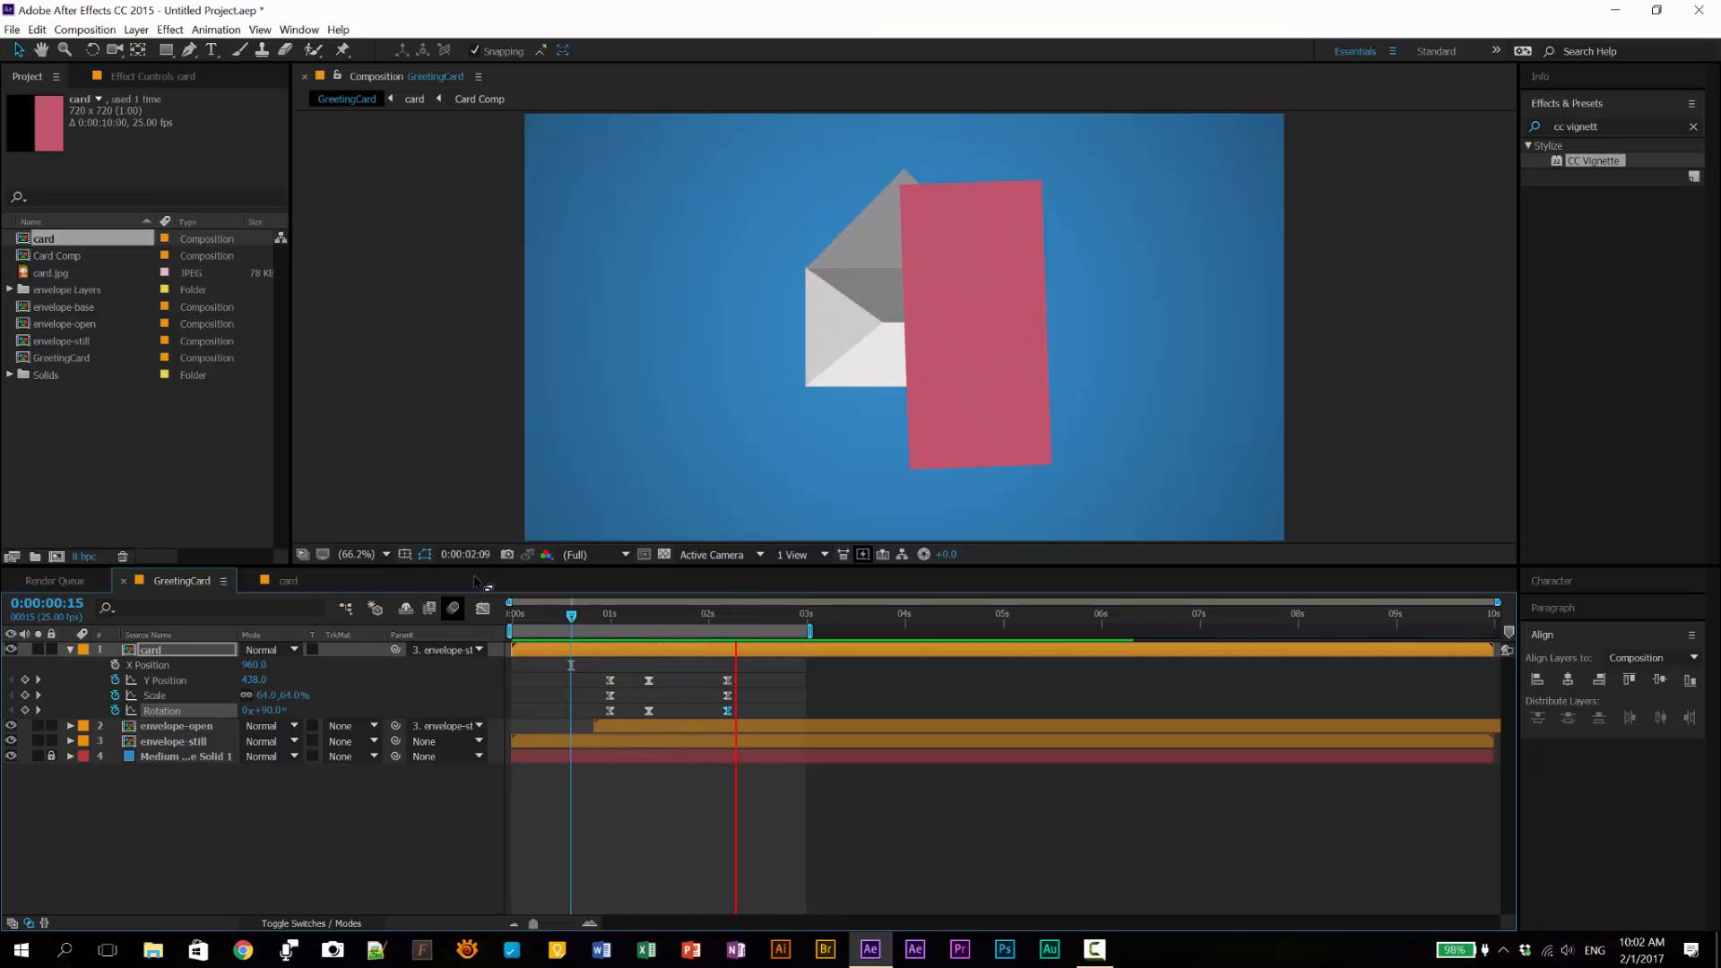
pyautogui.press('space')
# Step: Move the card's first Scale keyframe to 0:00:01:08
pyautogui.moveTo(658, 615); pyautogui.dragTo(726, 635)
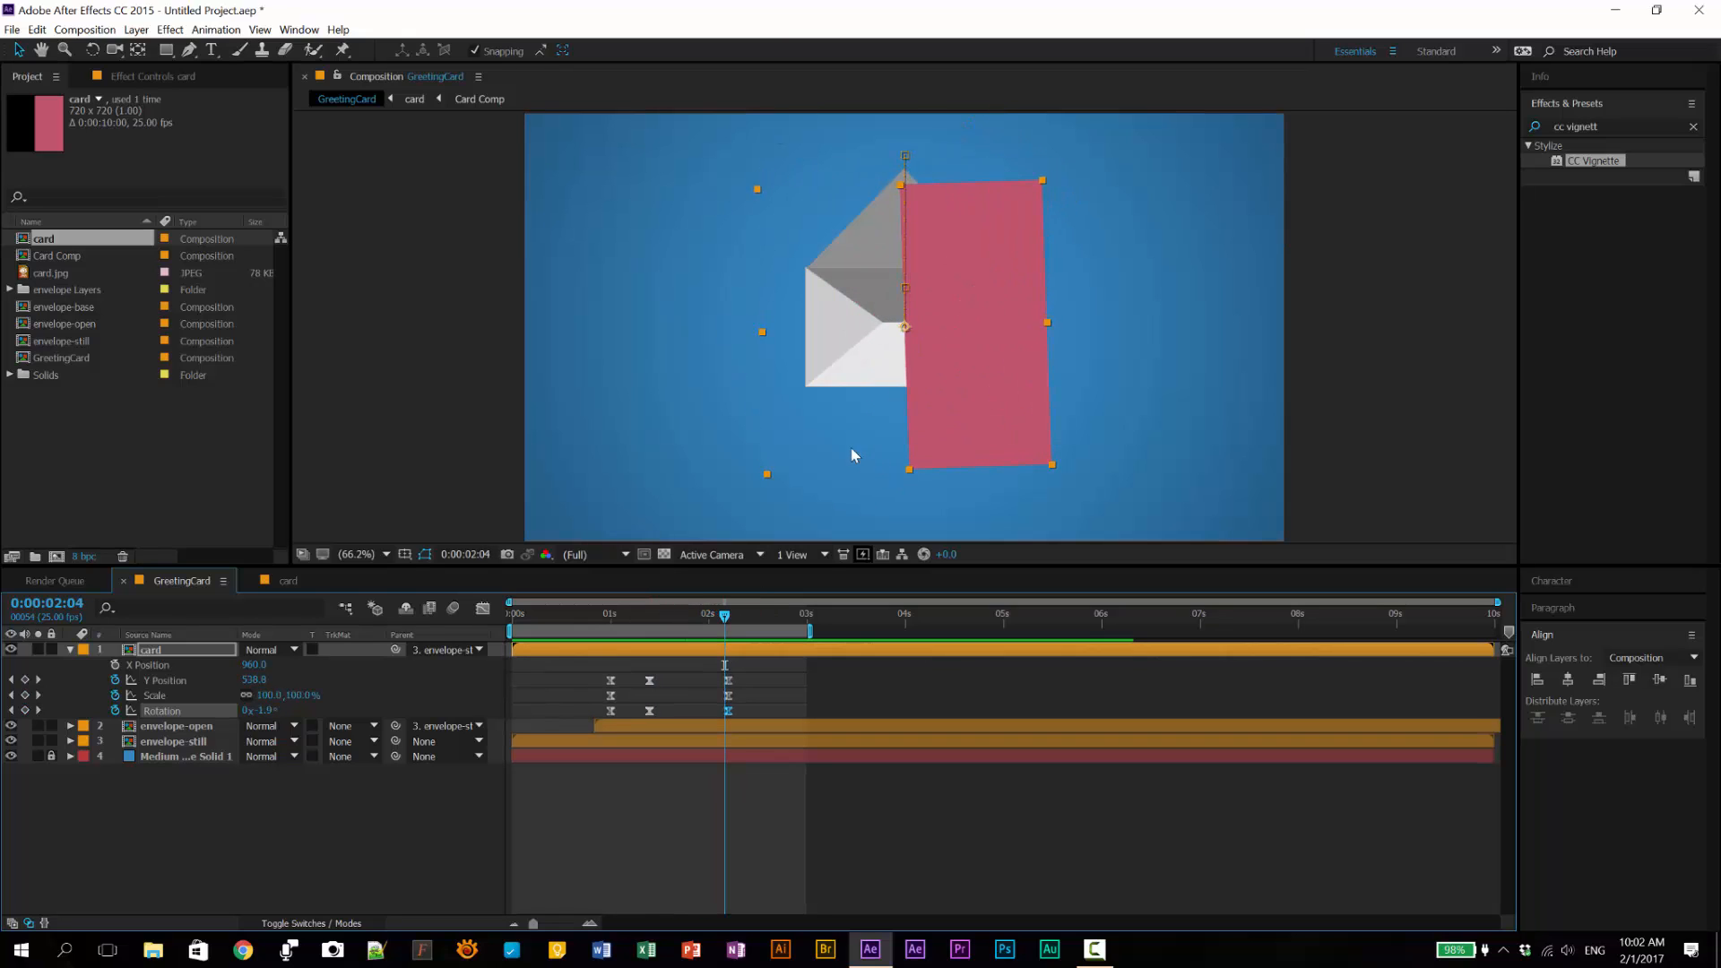
pyautogui.moveTo(695, 625); pyautogui.dragTo(643, 642)
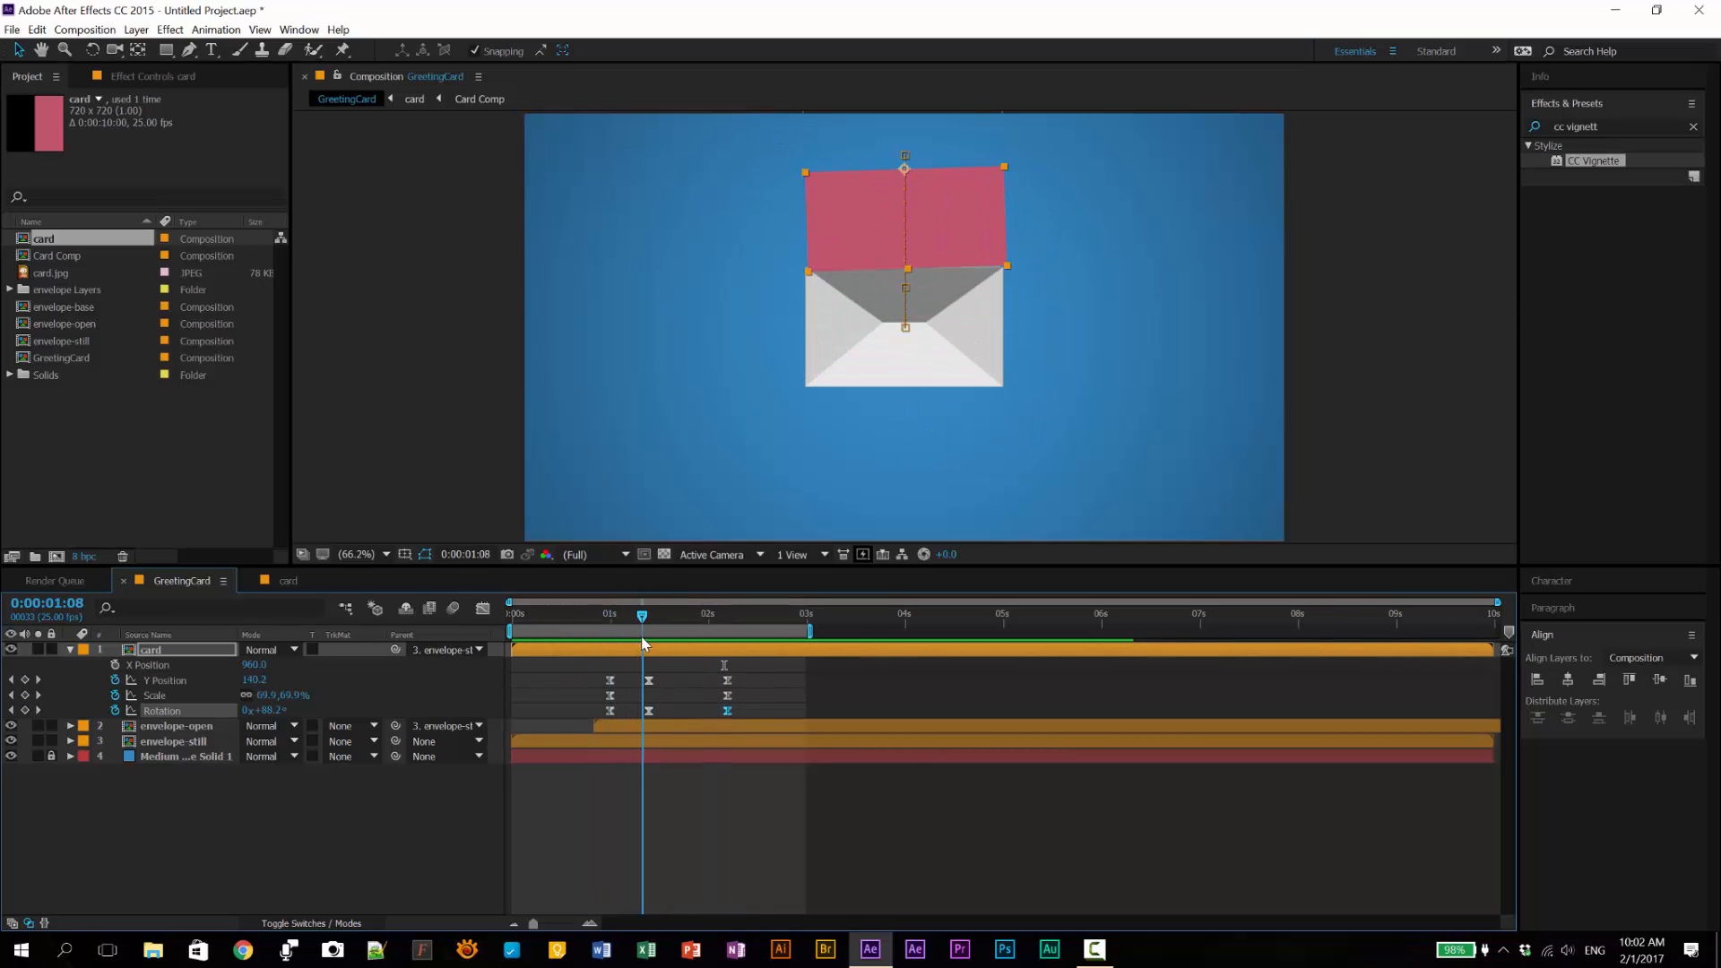
pyautogui.click(610, 694)
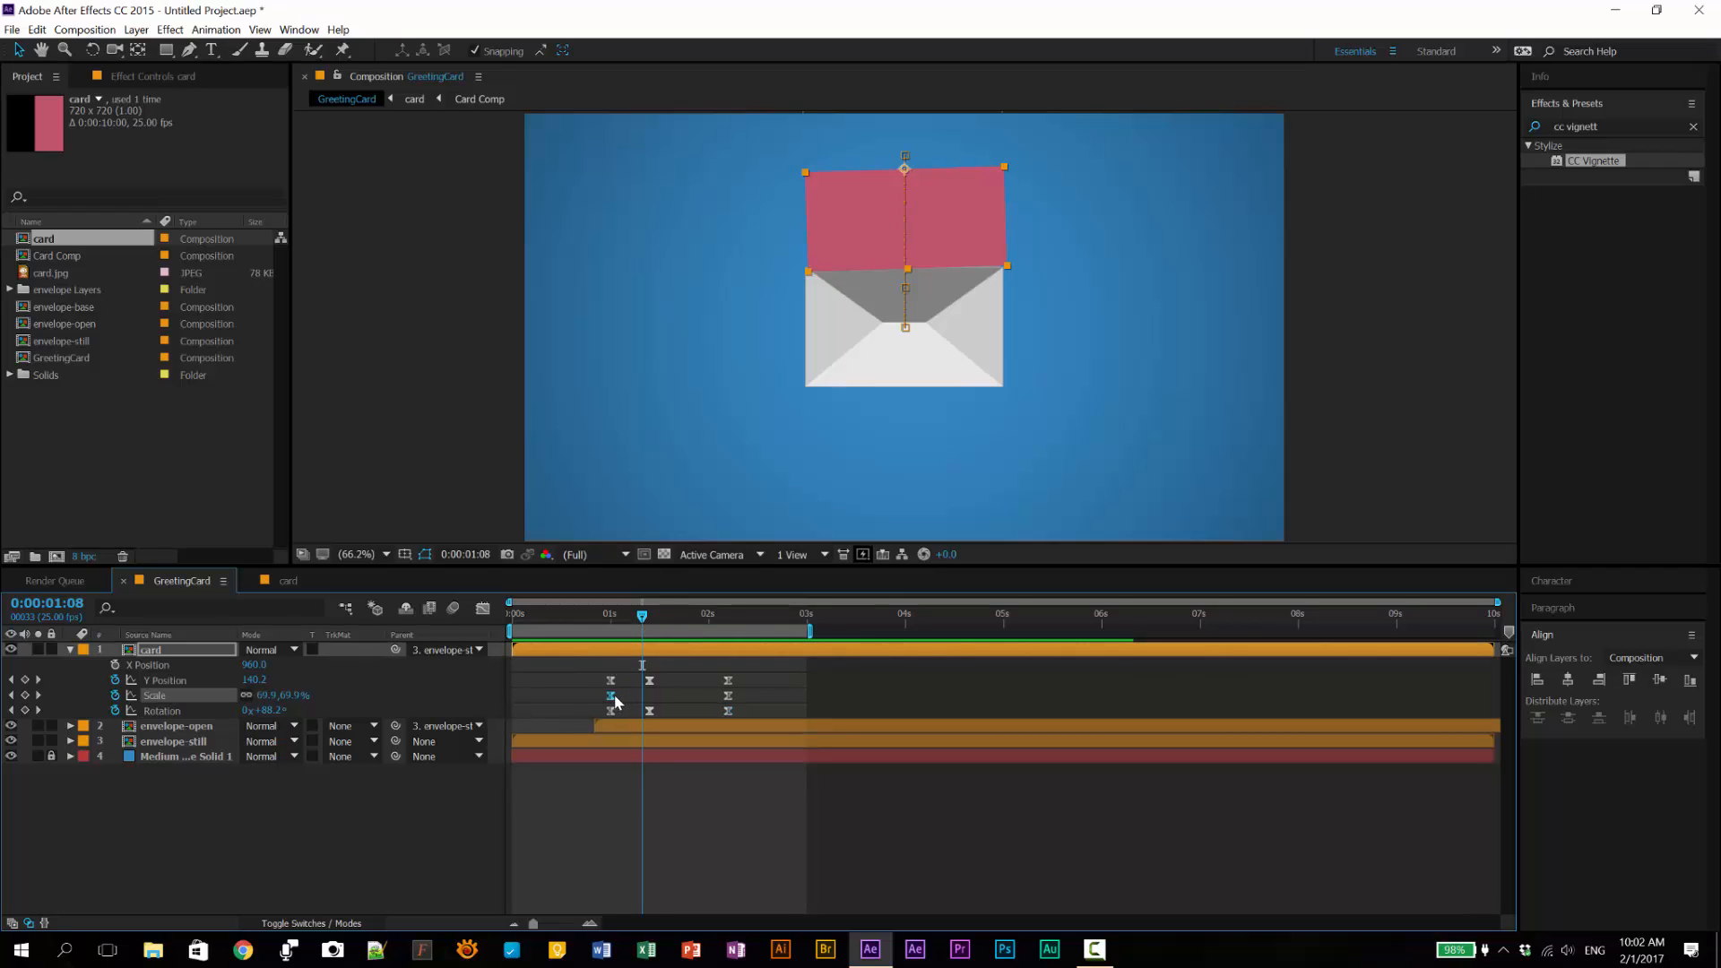
pyautogui.moveTo(613, 697); pyautogui.dragTo(641, 702)
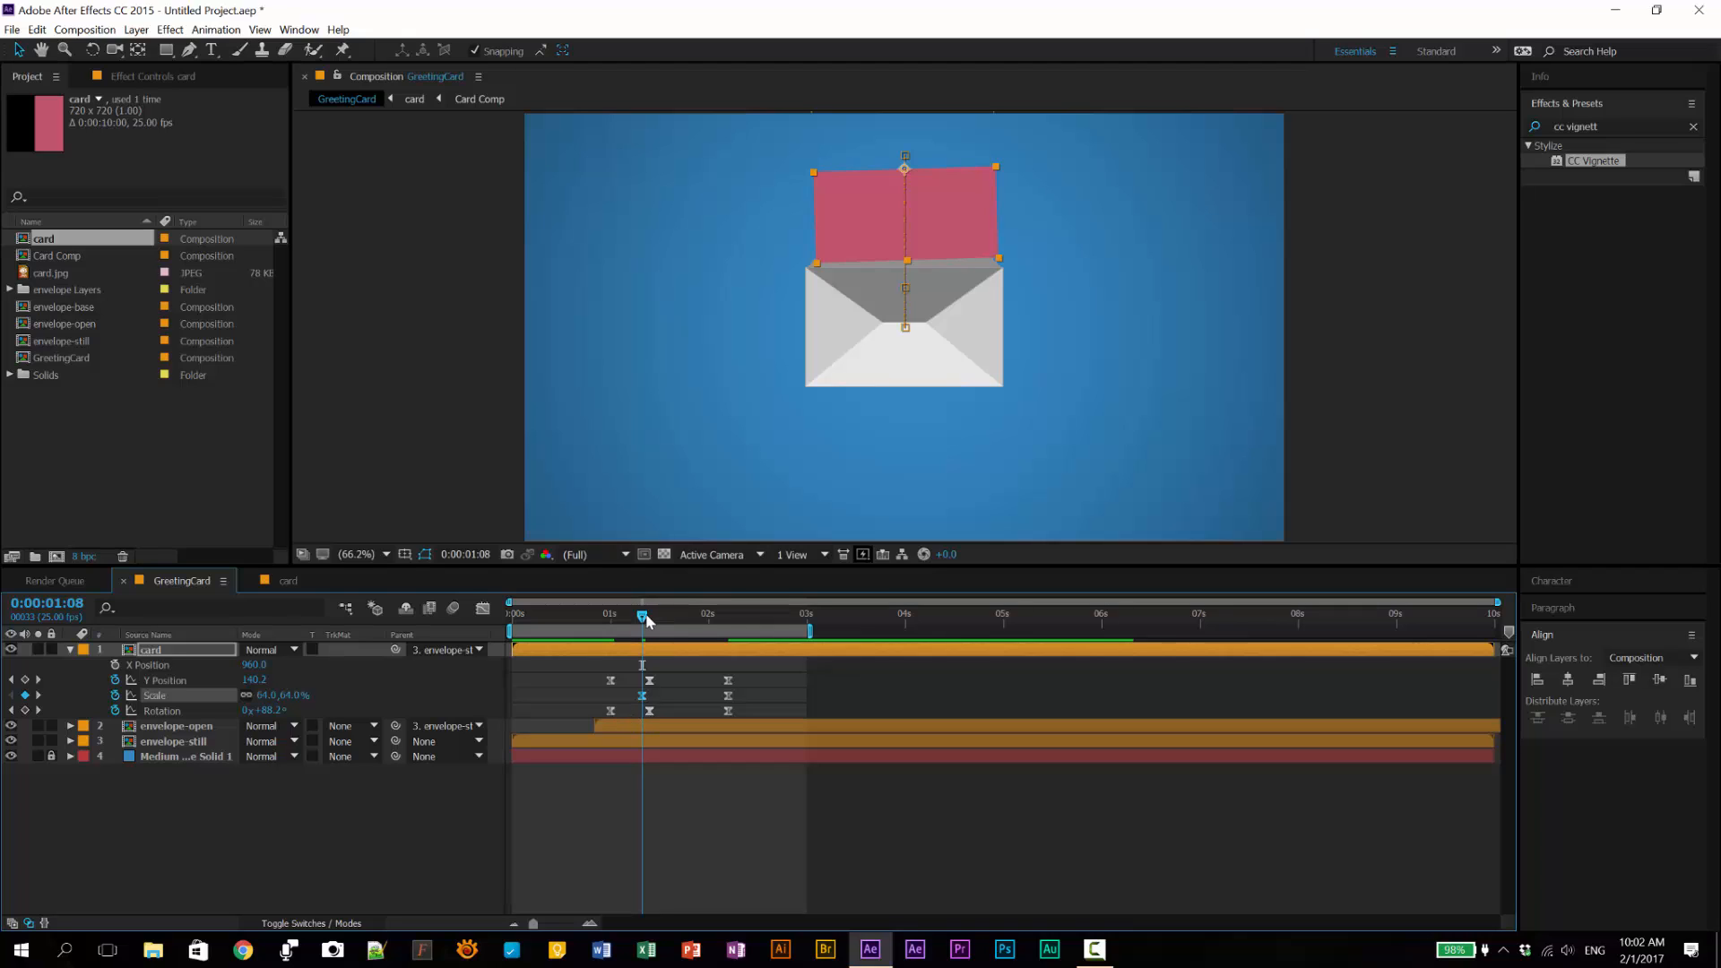
# Step: Shift the card's first two Rotation keyframes a few frames later, to about 0:00:01:05 and 0:00:01:12
pyautogui.moveTo(629, 617); pyautogui.dragTo(665, 635)
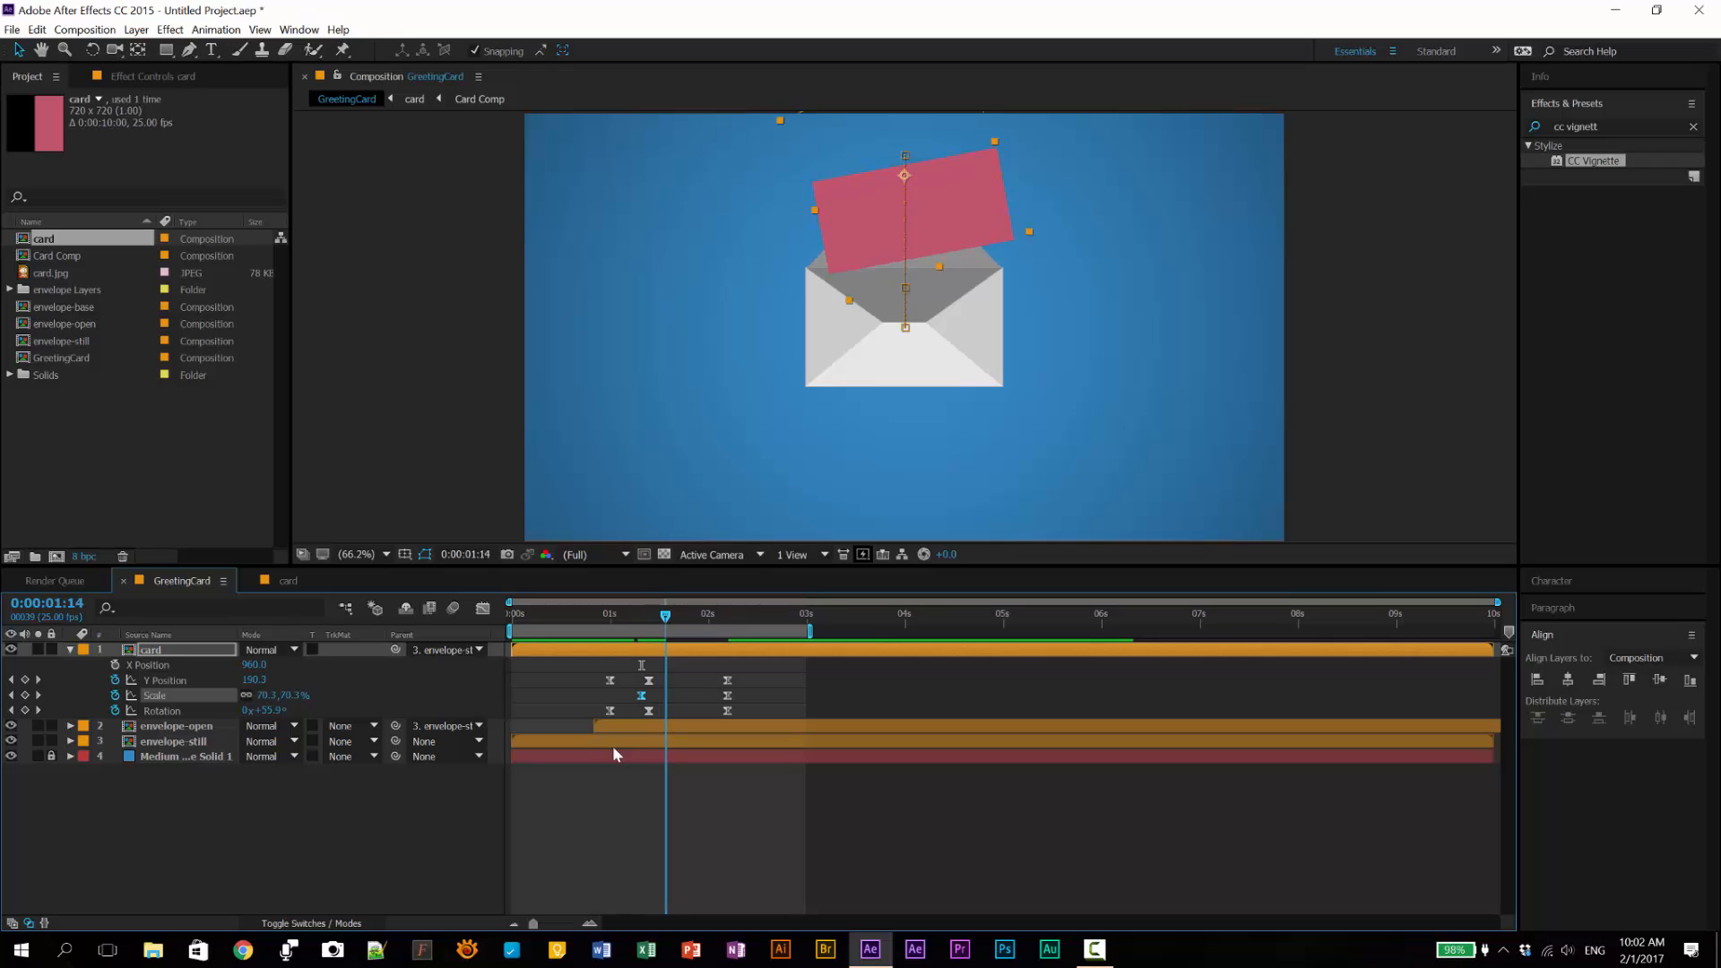
pyautogui.click(611, 711)
pyautogui.moveTo(625, 720); pyautogui.dragTo(660, 717)
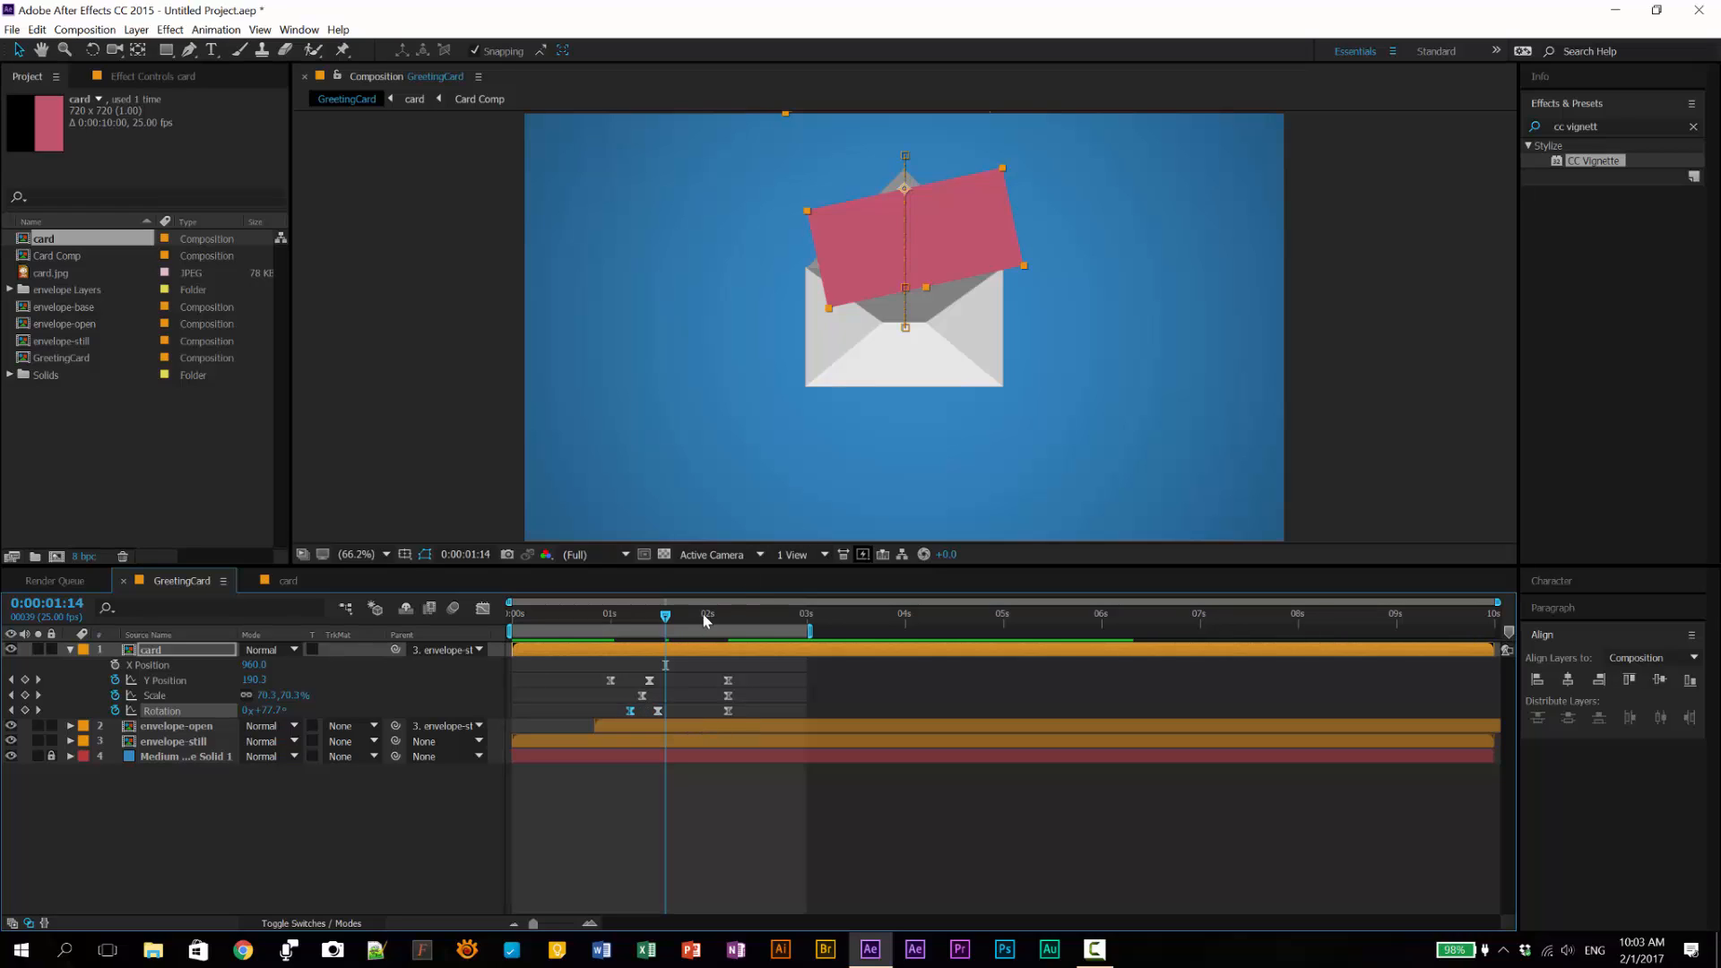
# Step: Preview the retimed card animation from 0:00:00:16 and inspect the Scale curve in the Graph Editor
pyautogui.moveTo(621, 617); pyautogui.dragTo(573, 622)
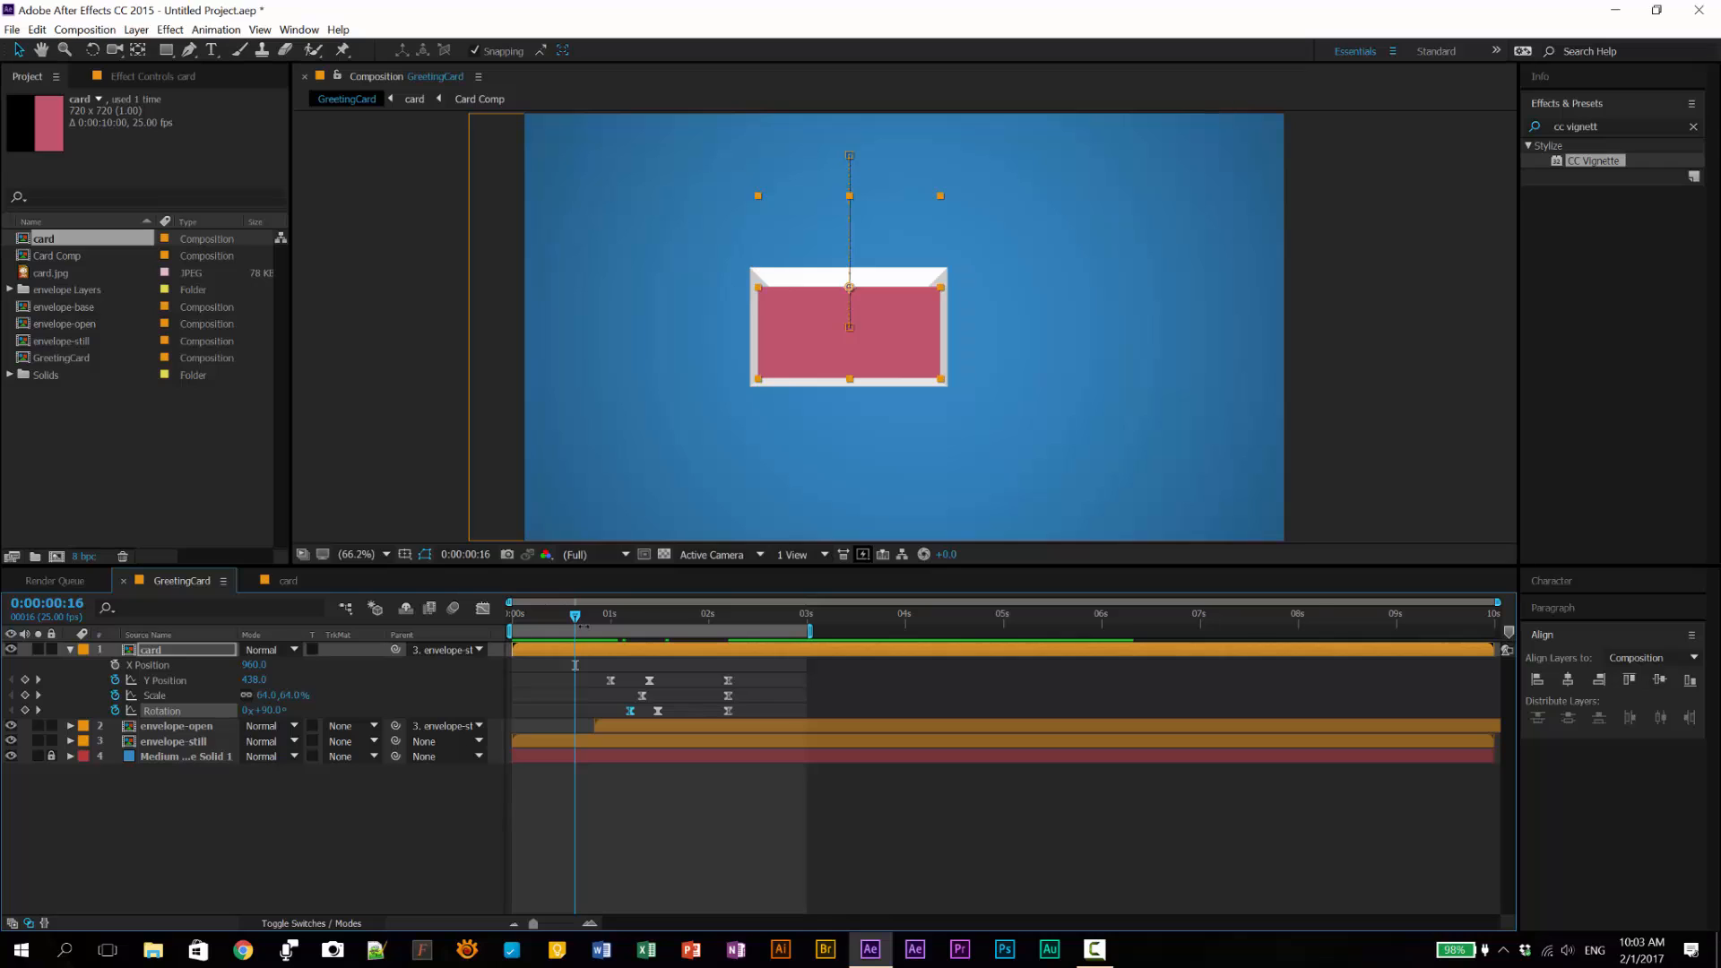
pyautogui.press('space')
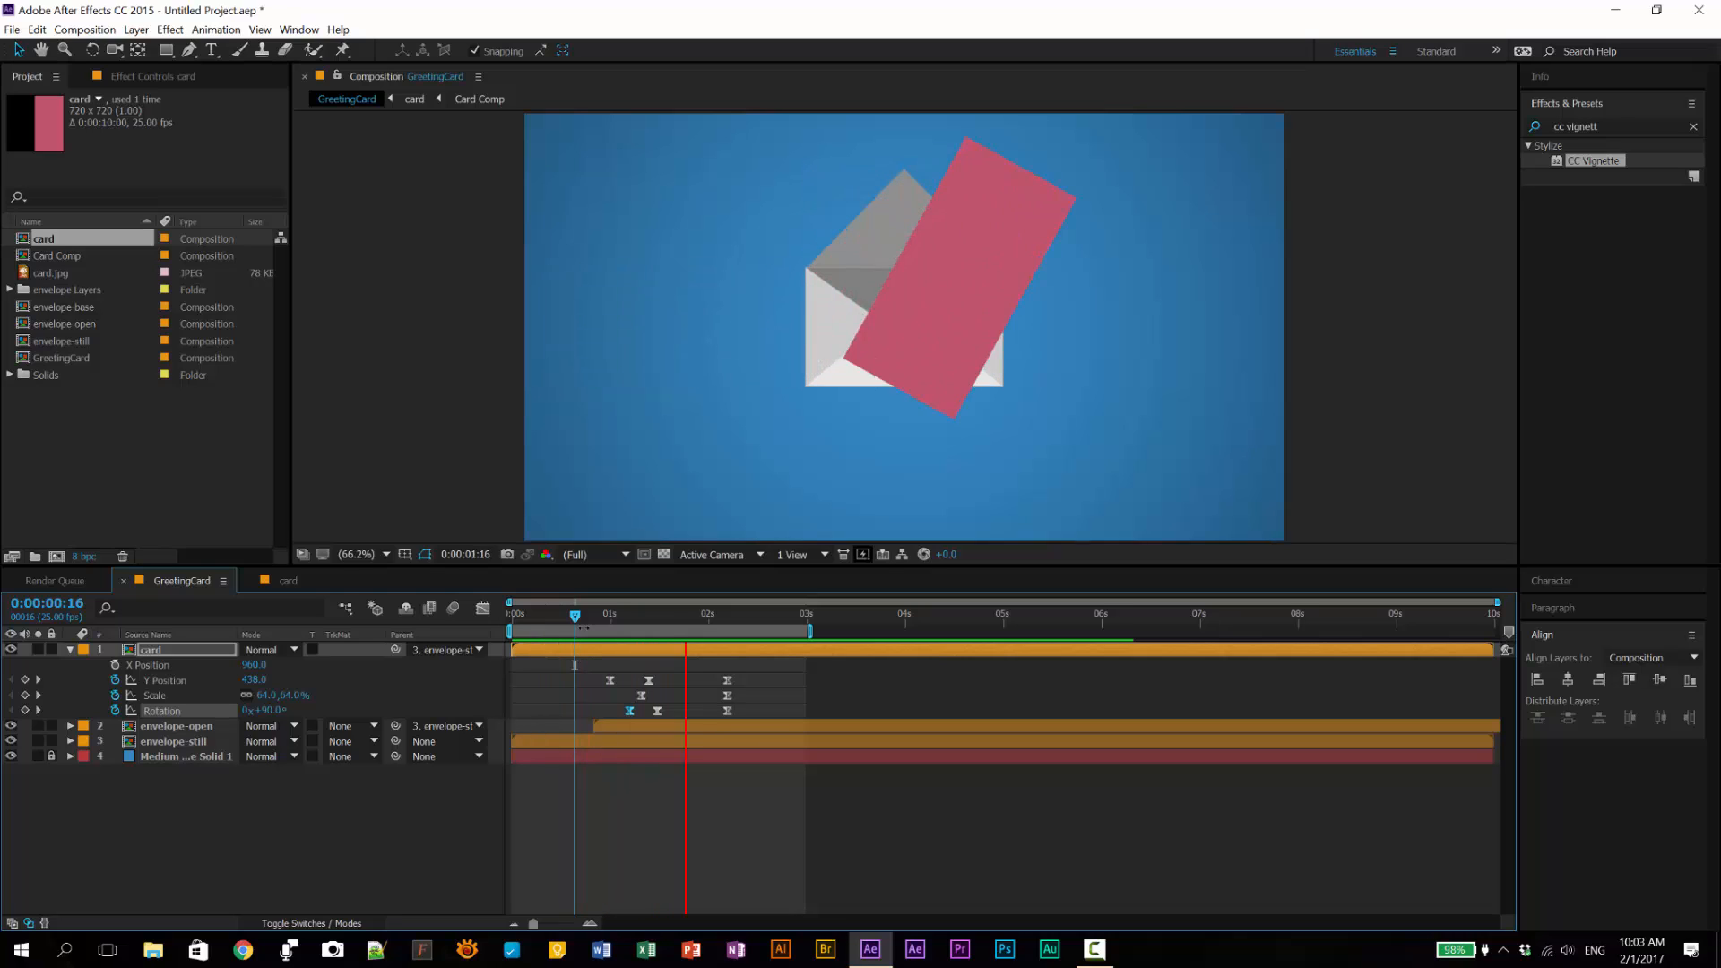
pyautogui.press('space')
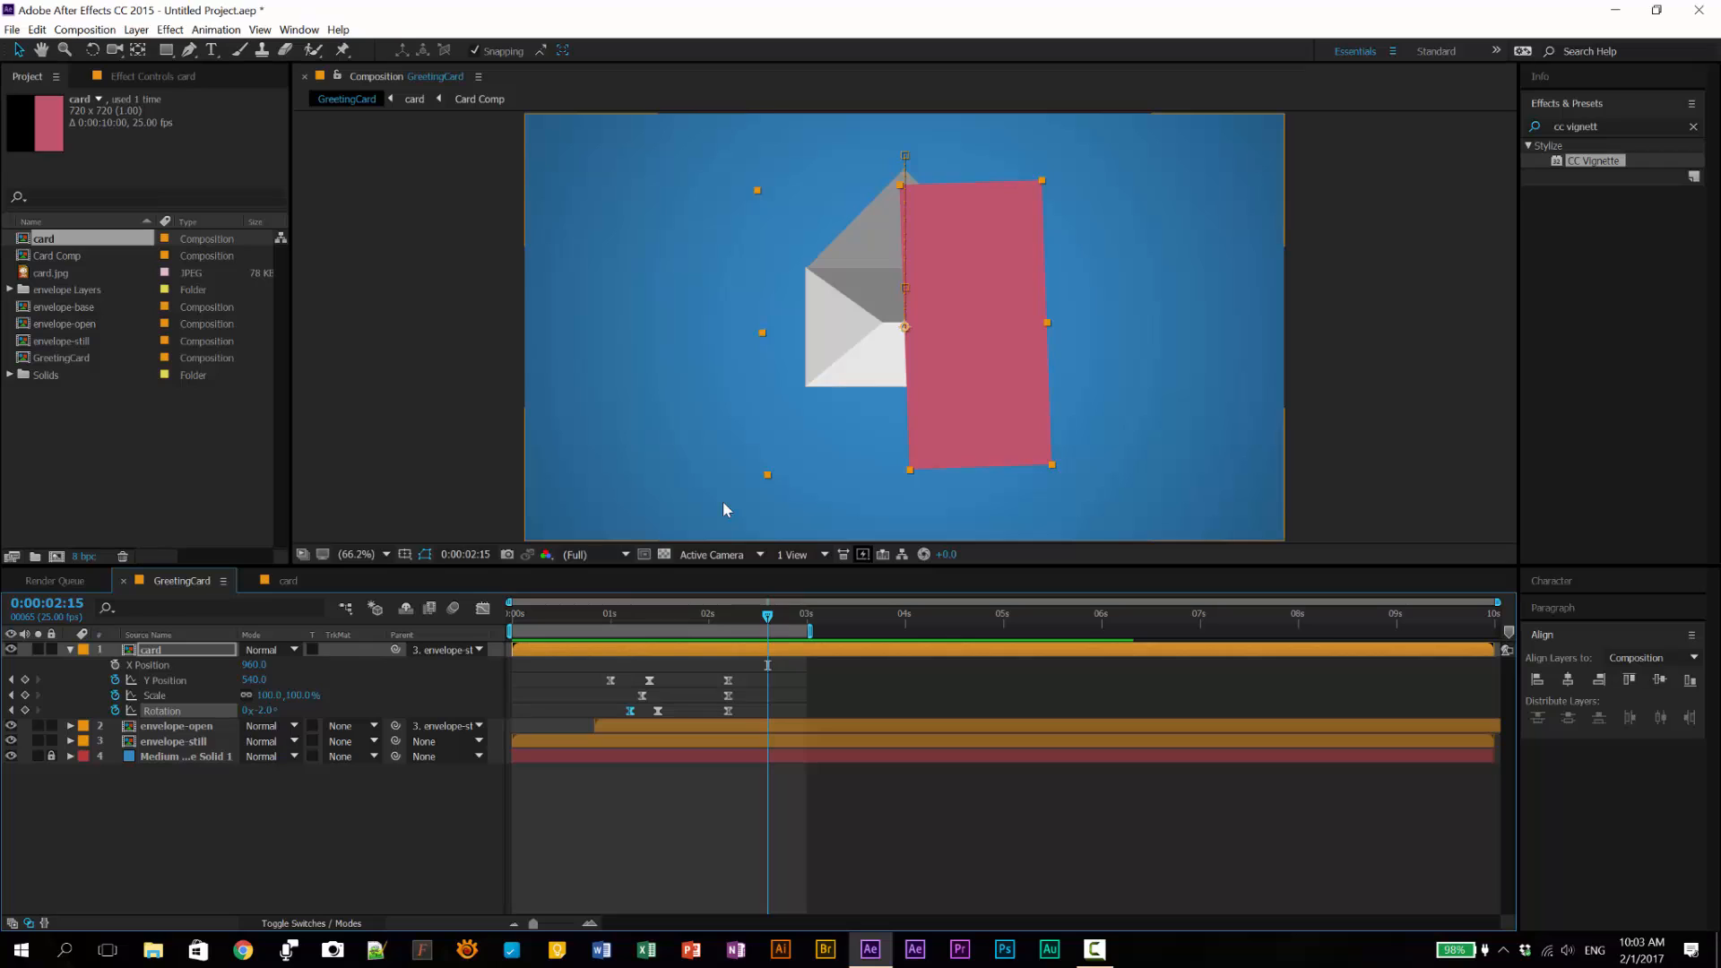
pyautogui.click(487, 615)
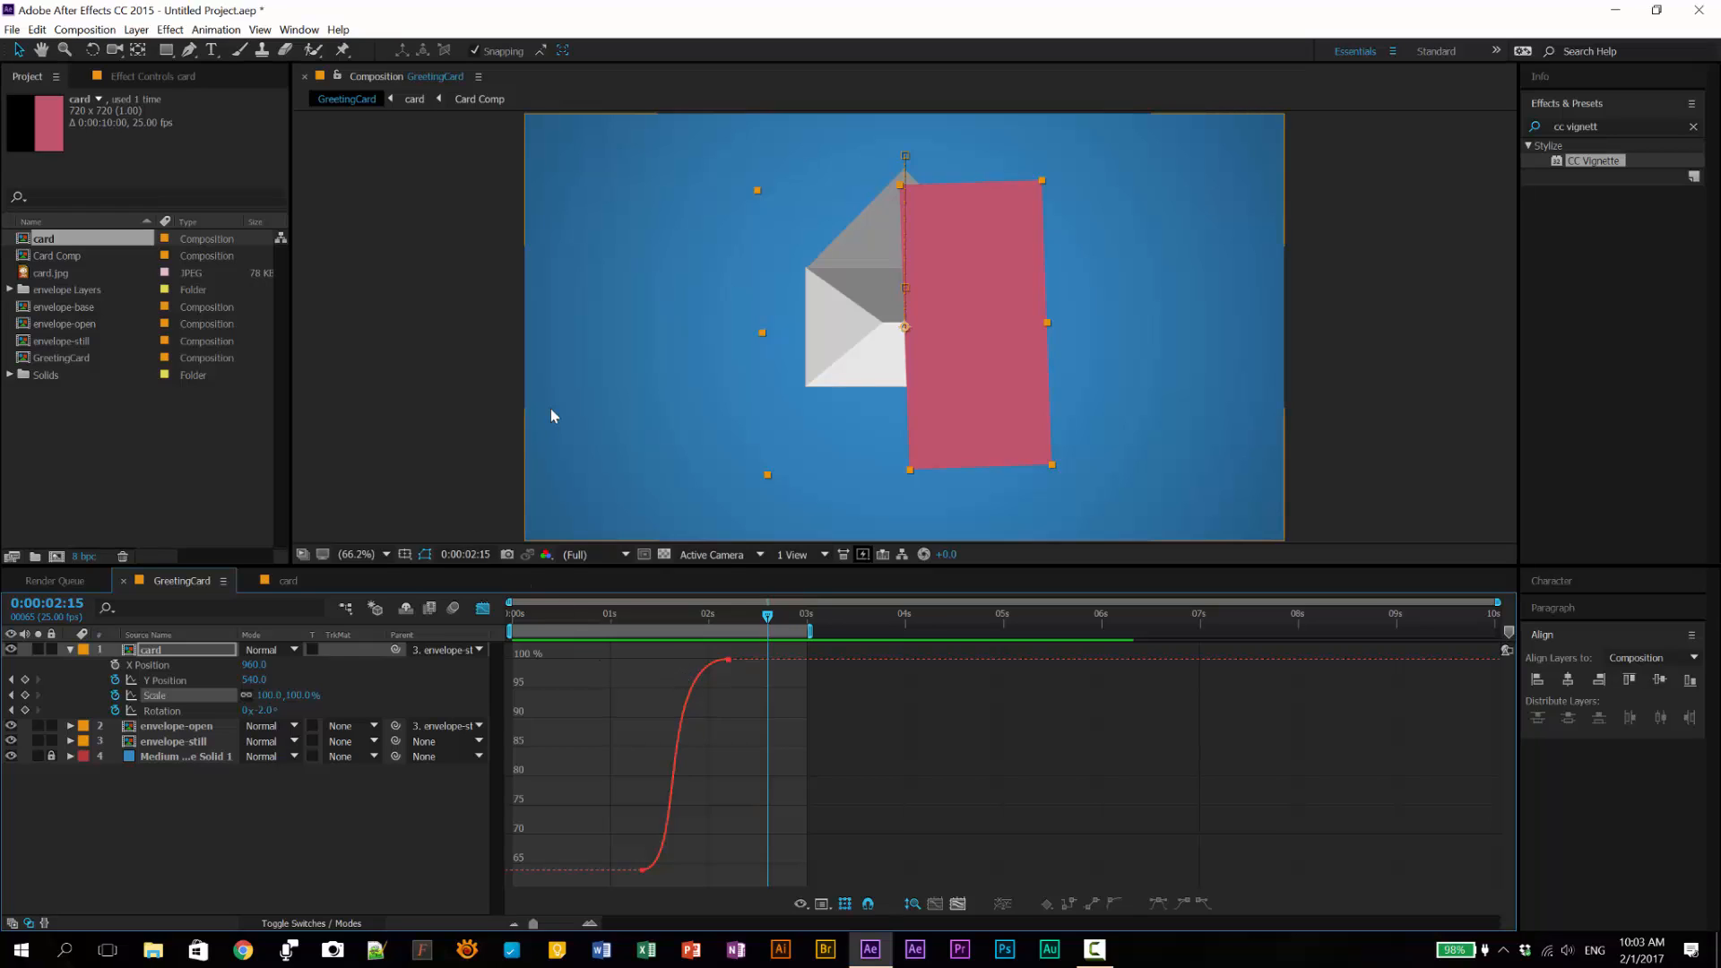
pyautogui.click(483, 610)
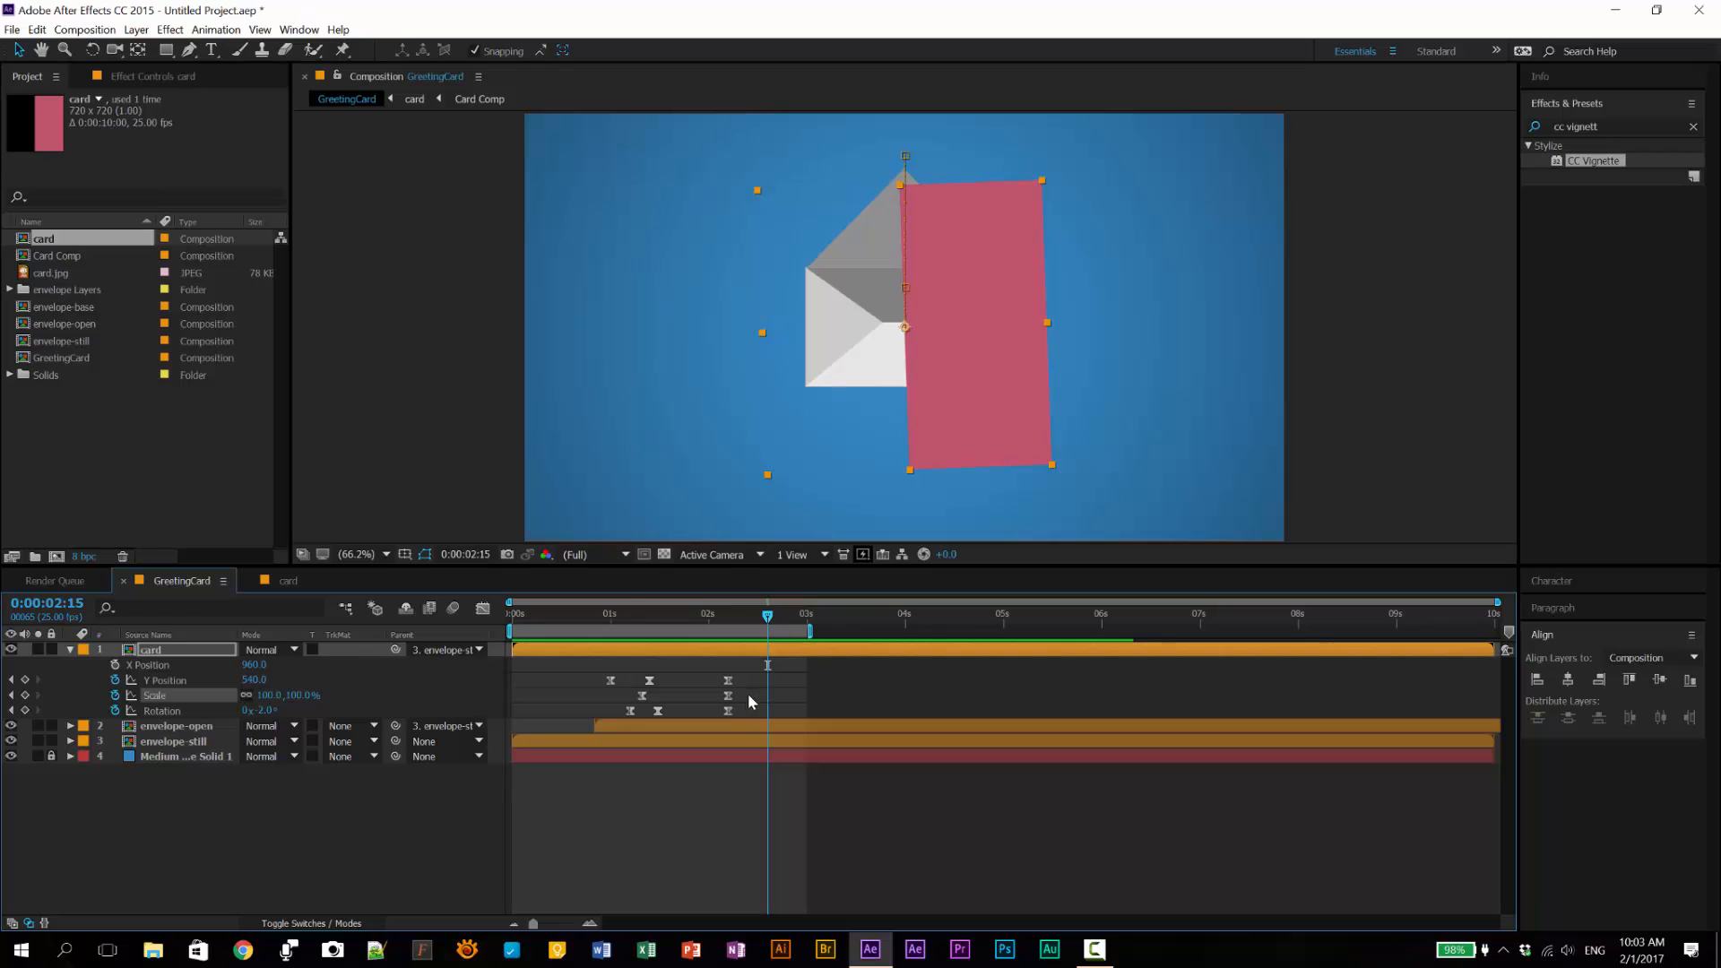
# Step: Move the card's last Scale keyframe to 0:00:02:11 and set its scale to 110%
pyautogui.moveTo(734, 696); pyautogui.dragTo(752, 696)
pyautogui.moveTo(617, 616); pyautogui.dragTo(752, 657)
pyautogui.click(341, 694)
pyautogui.click(269, 696)
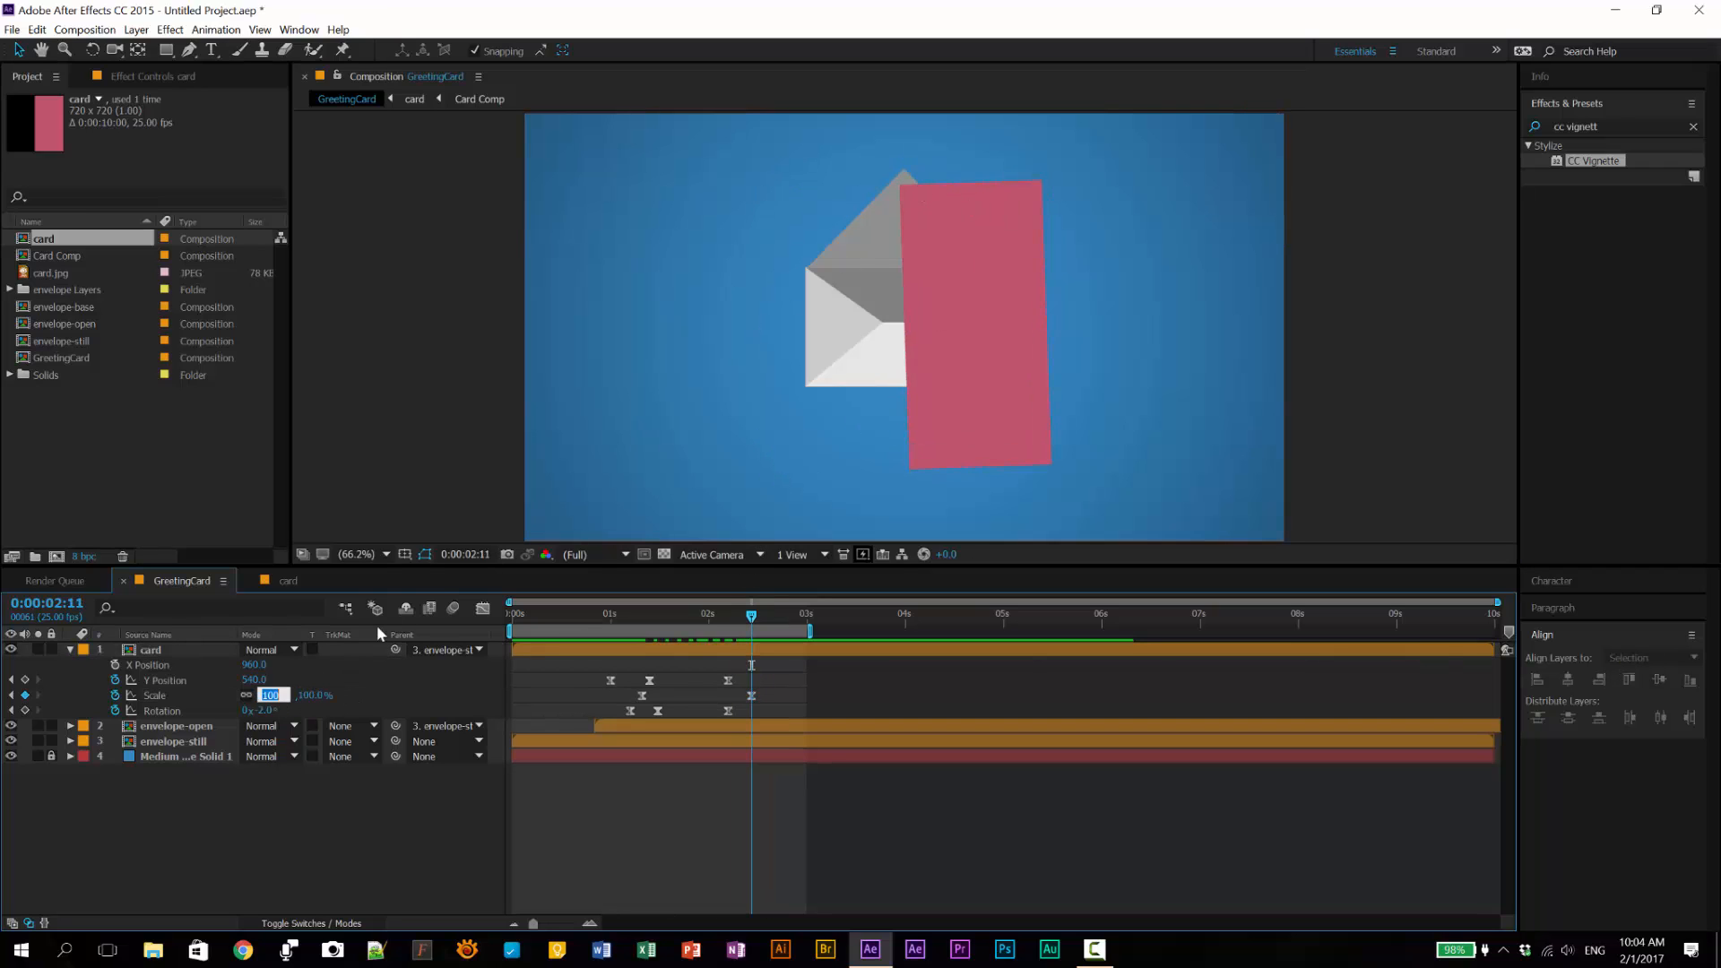
pyautogui.write('110')
pyautogui.press('Return')
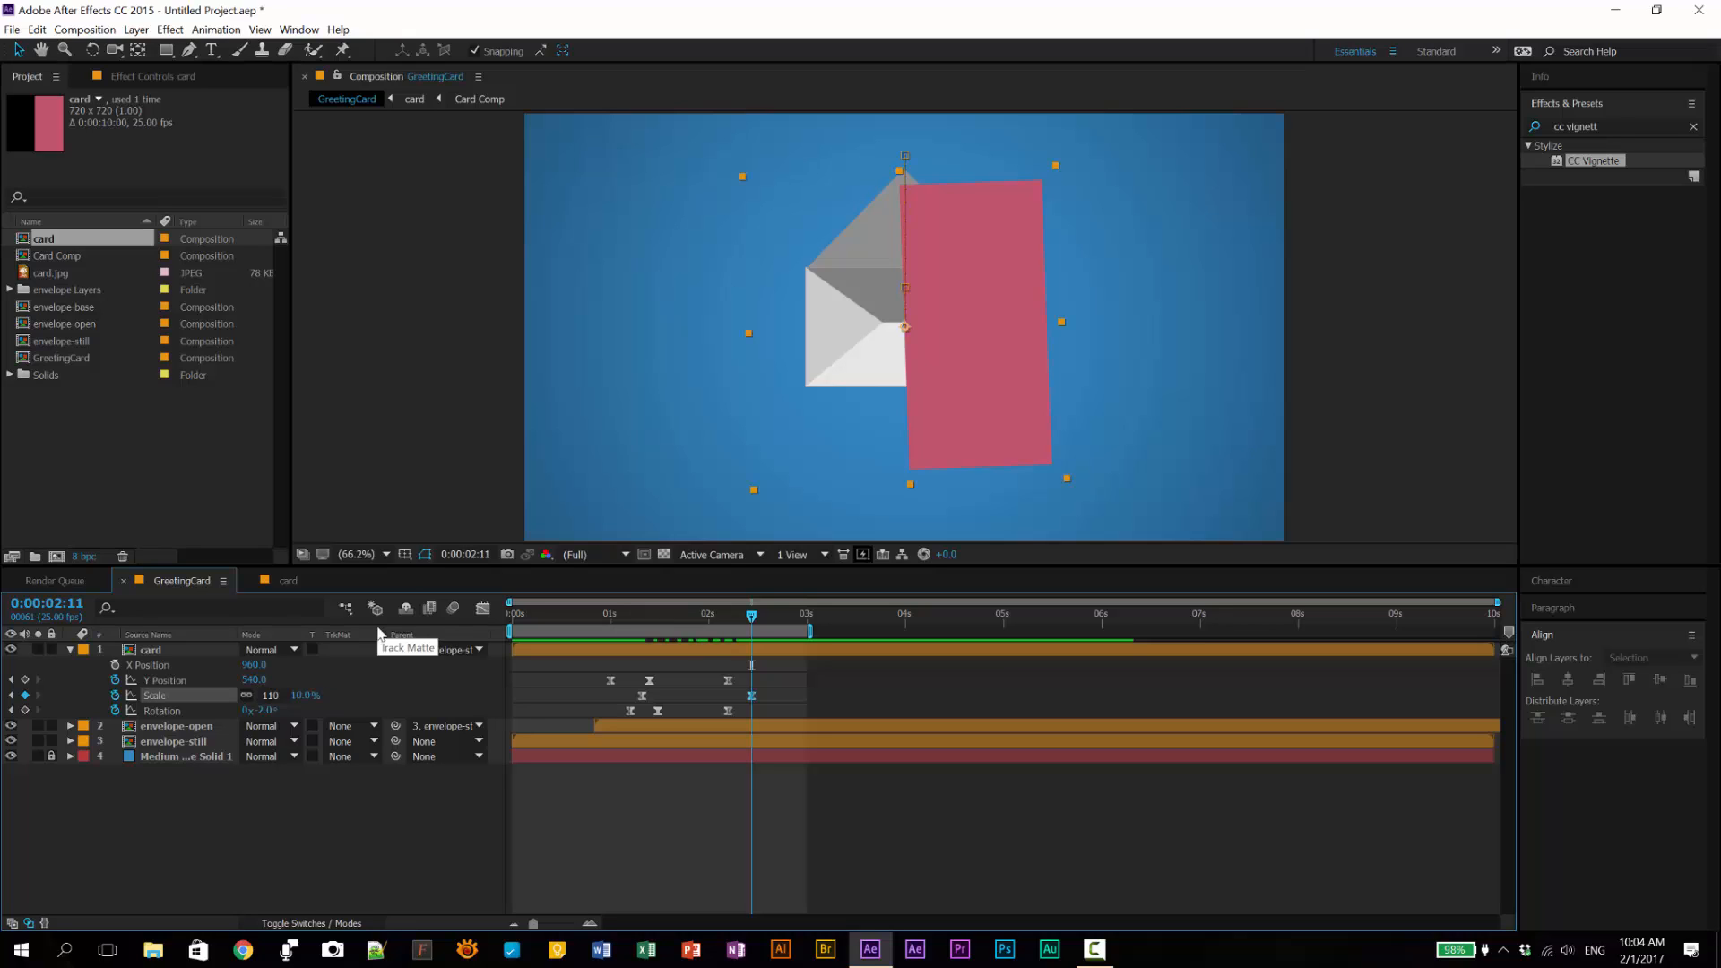
# Step: Change the scale at the card's last Scale keyframe to 112%
pyautogui.click(269, 696)
pyautogui.write('1120')
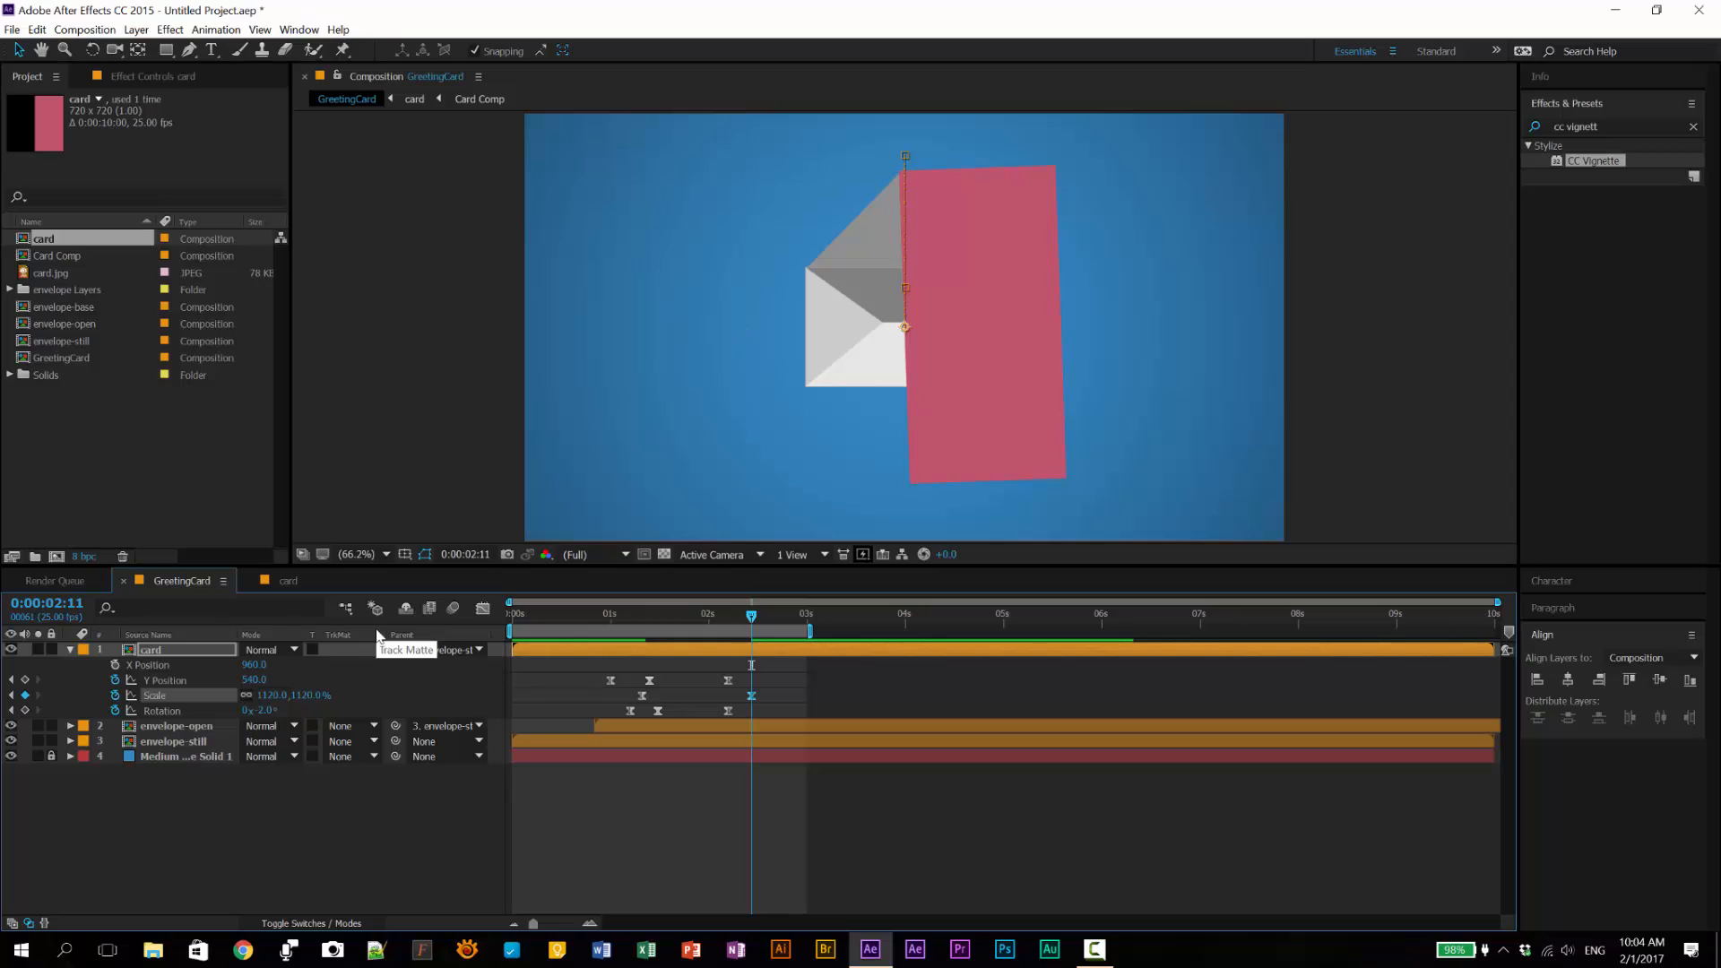
pyautogui.press('Return')
pyautogui.moveTo(277, 696); pyautogui.dragTo(271, 698)
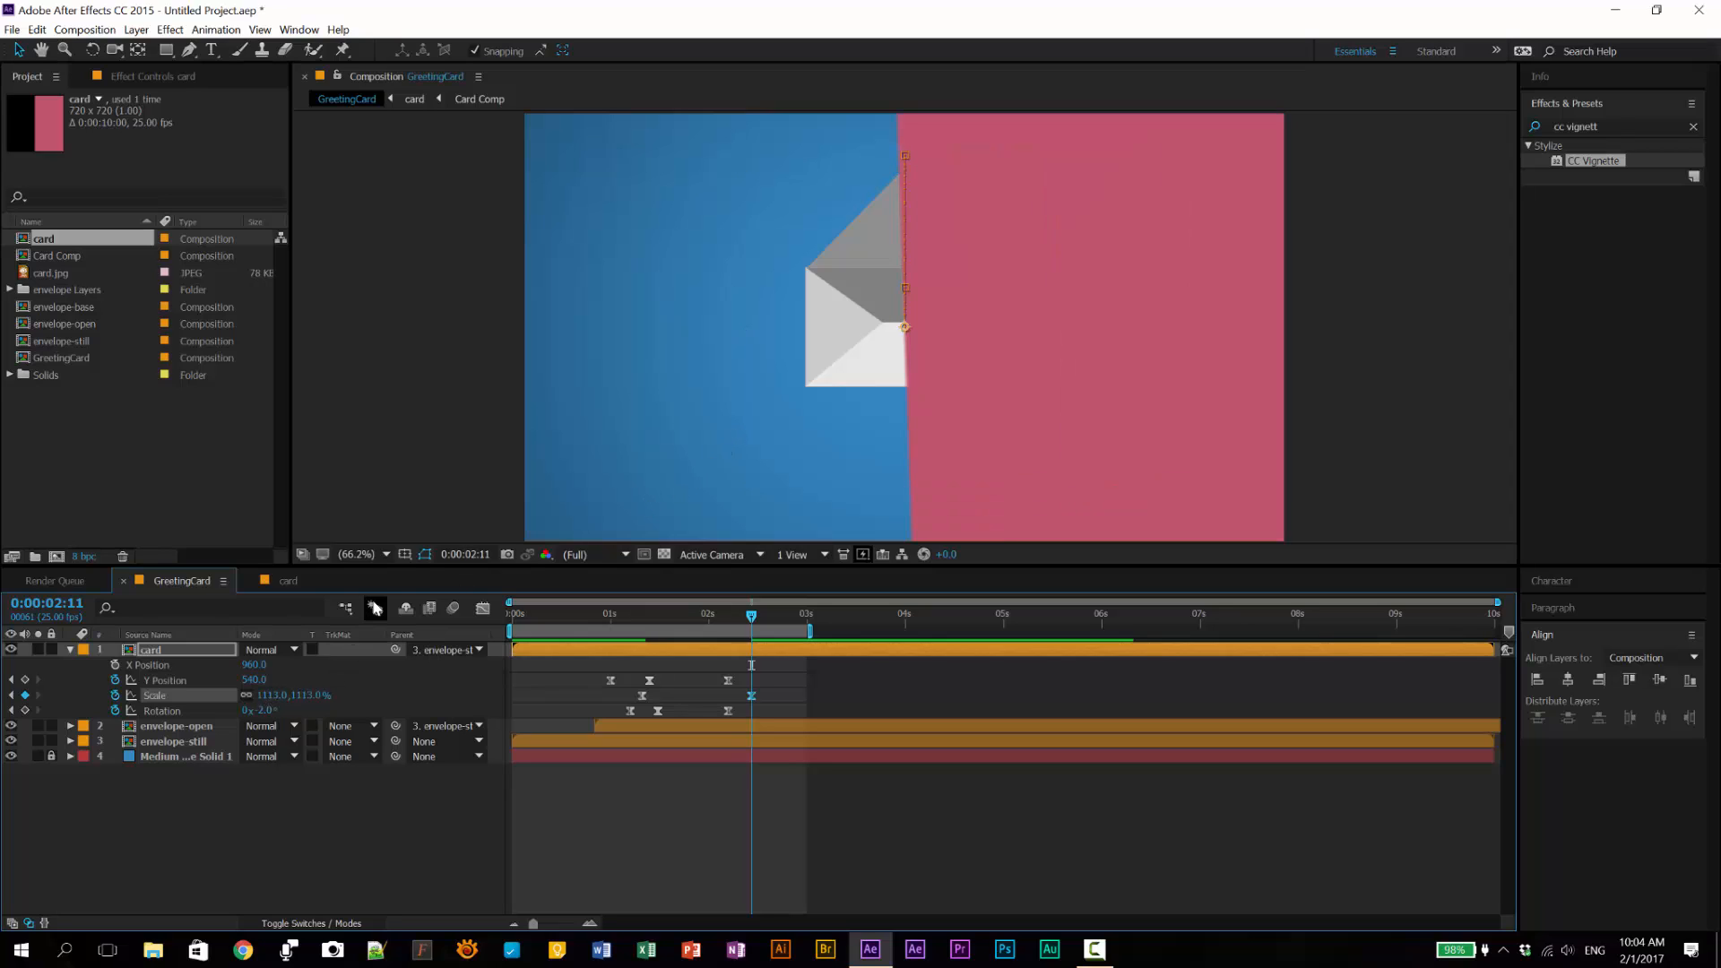
pyautogui.click(273, 695)
pyautogui.write('112')
pyautogui.press('Return')
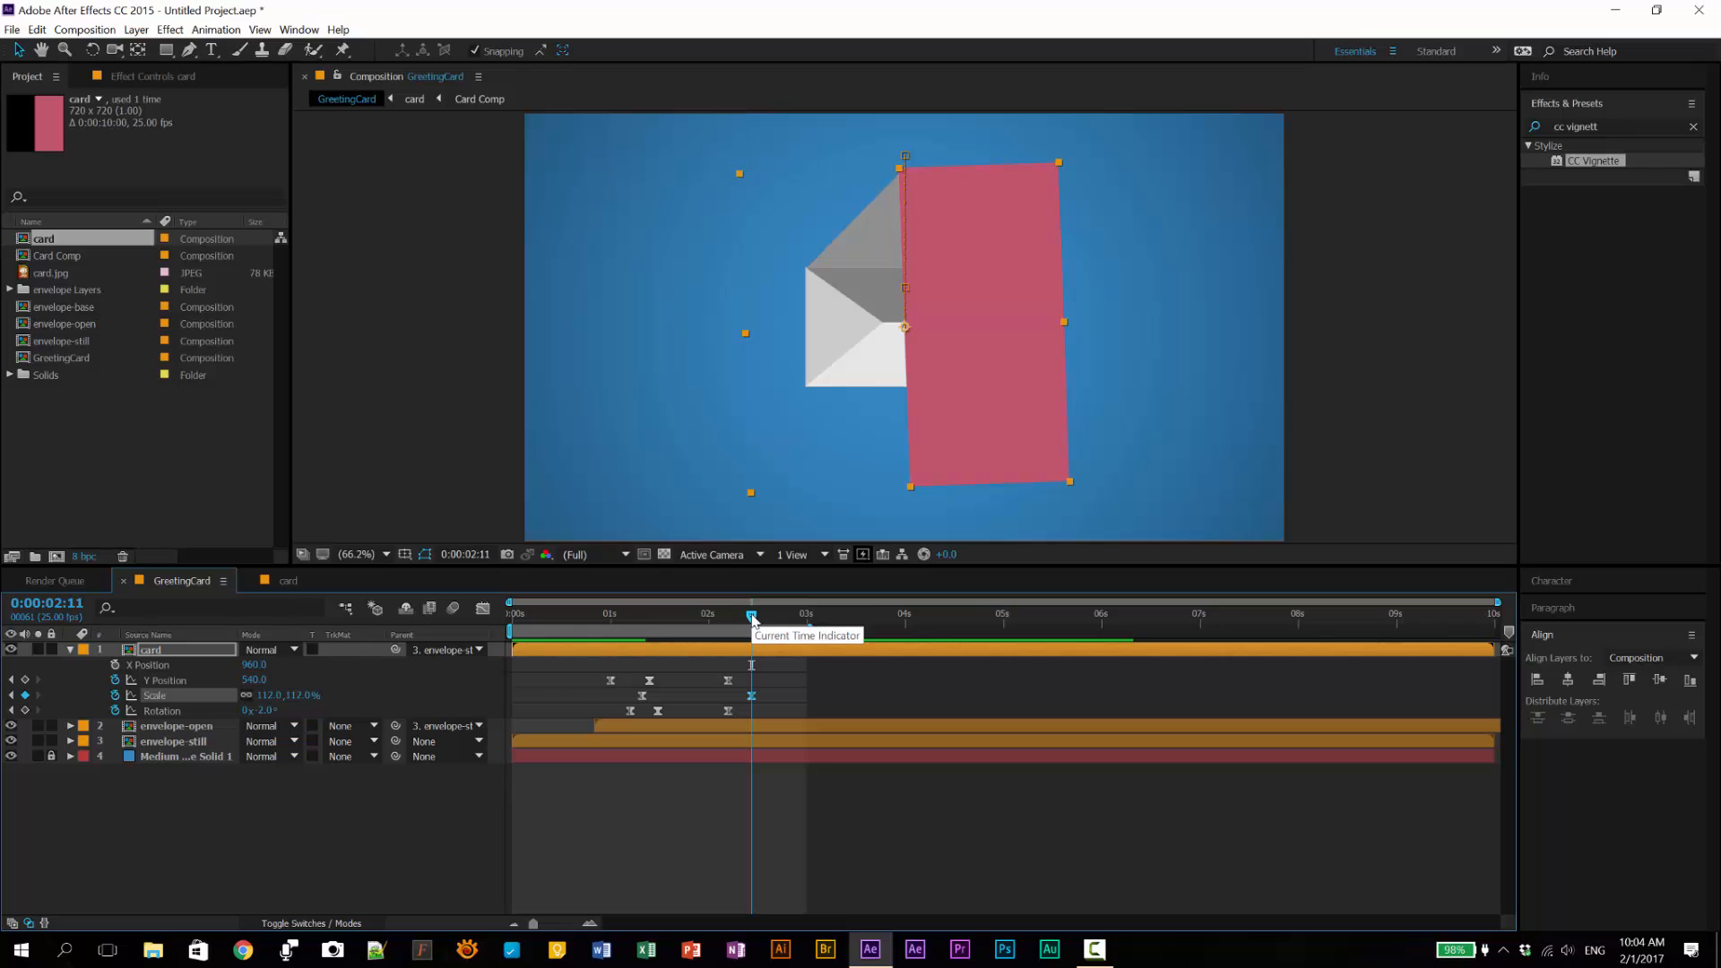
# Step: In the card composition, move the upper Card Comp layer's Y Rotation keyframes earlier, to start around 0:00:01:16, and return to GreetingCard
pyautogui.moveTo(752, 619); pyautogui.dragTo(674, 644)
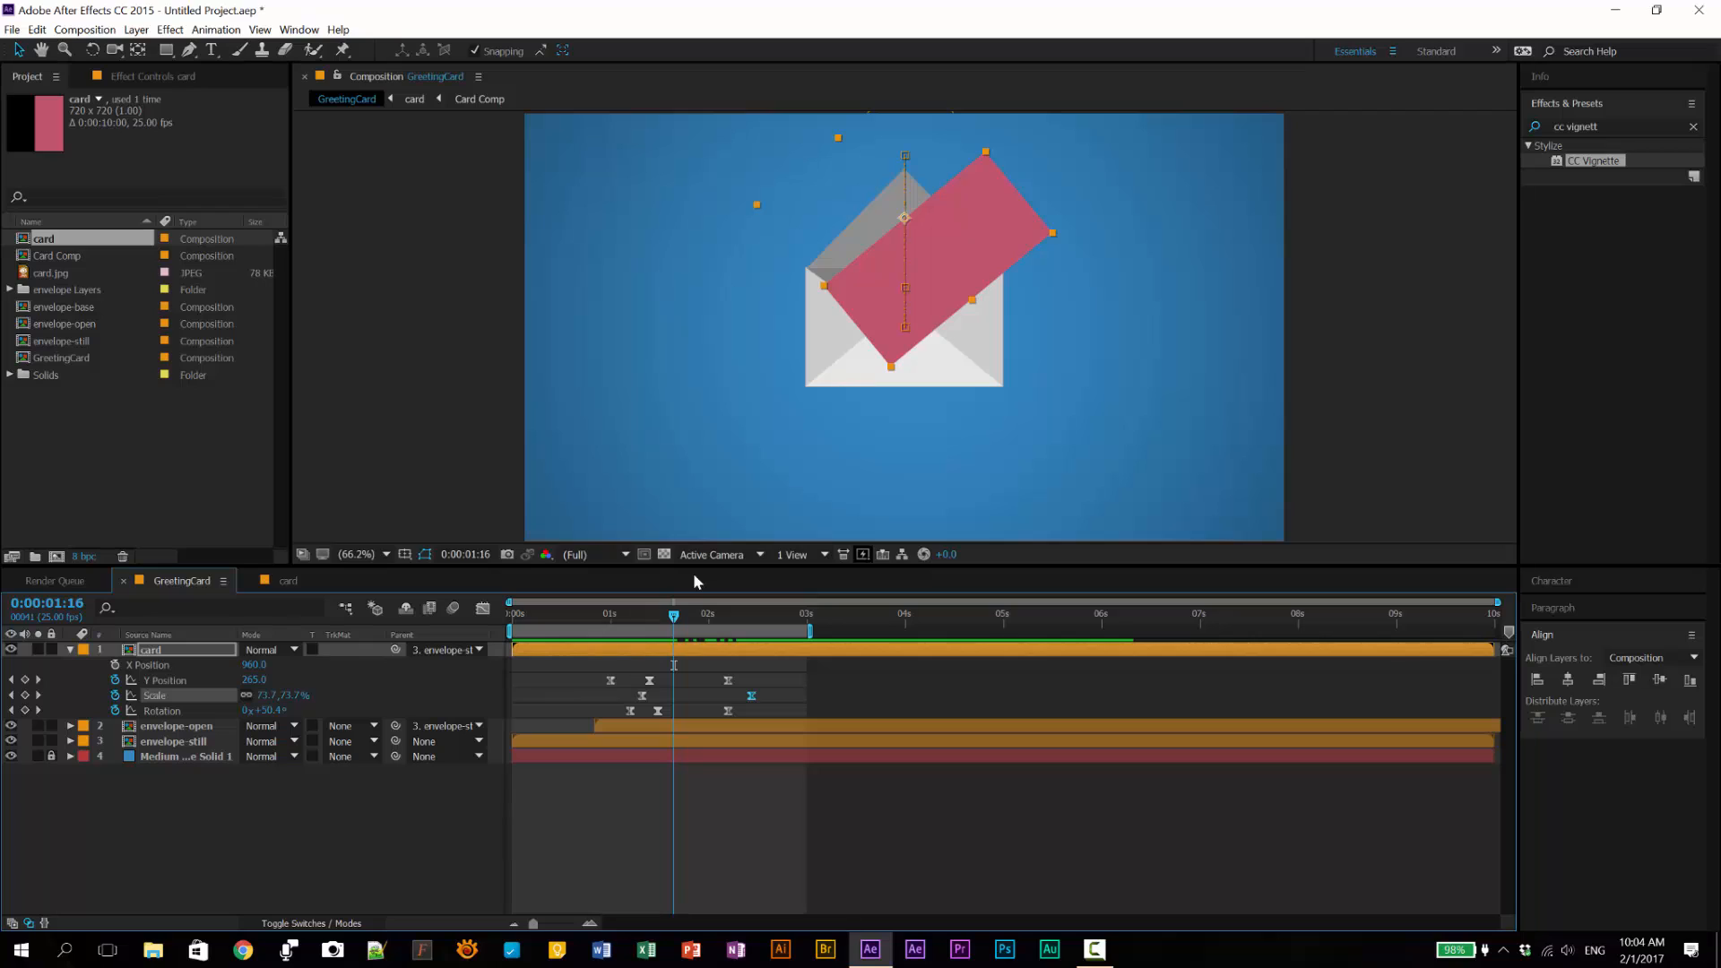
pyautogui.doubleClick(183, 648)
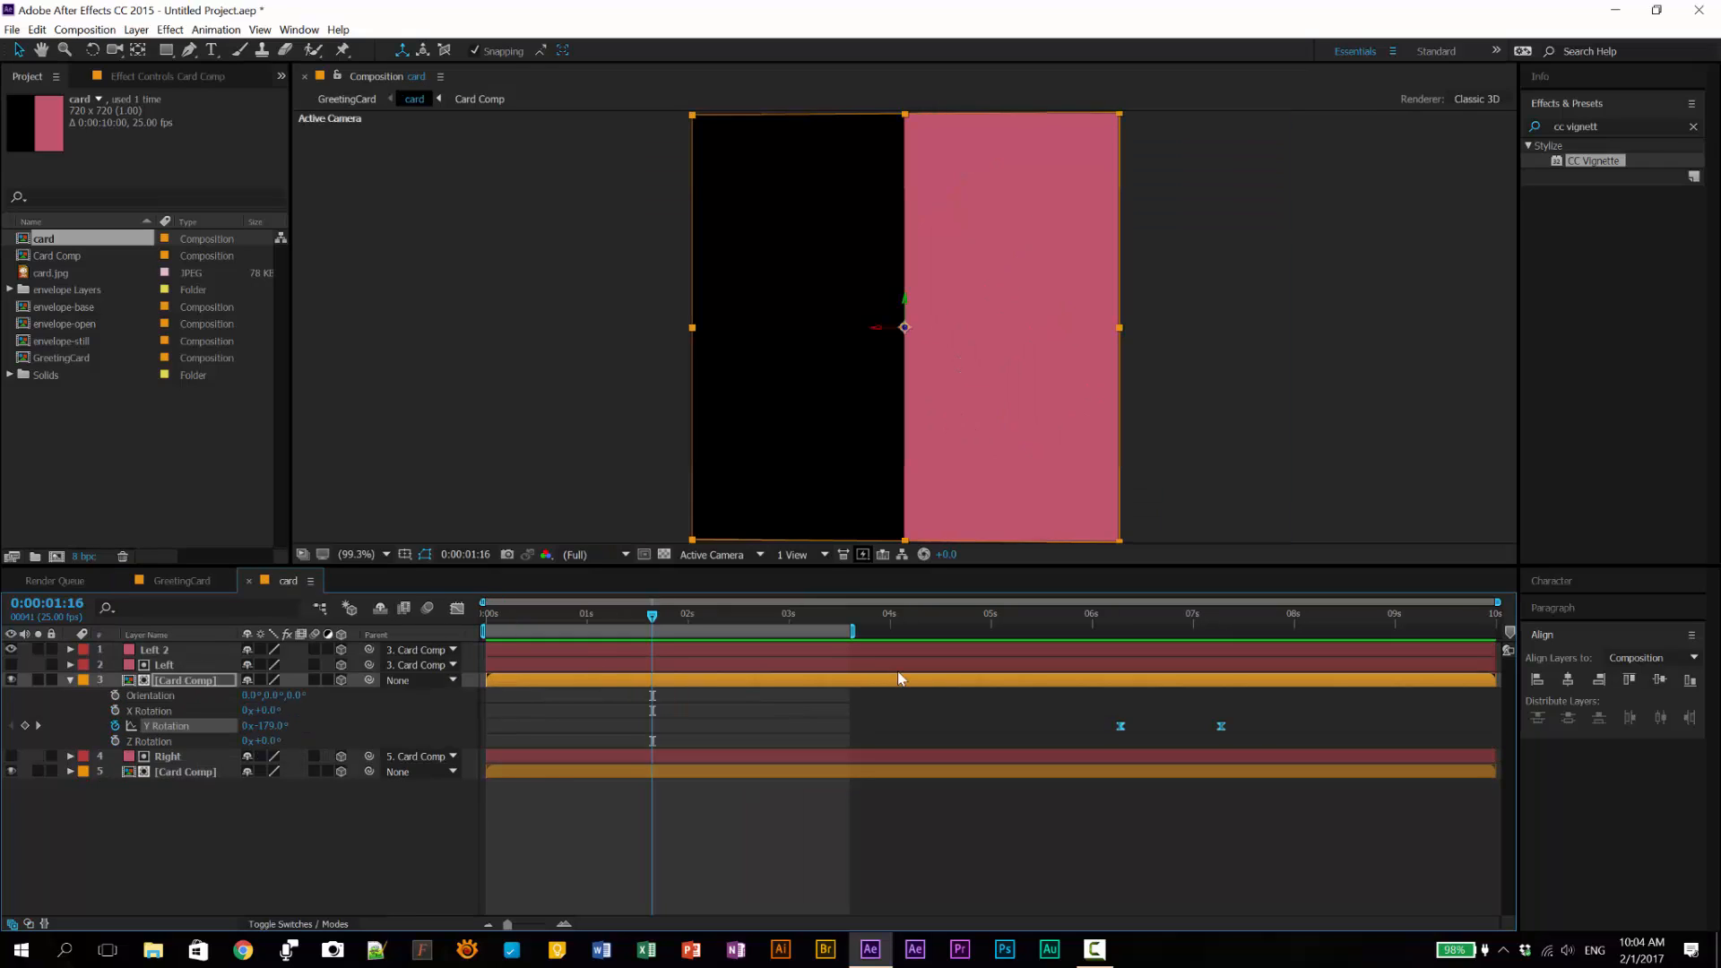
pyautogui.moveTo(1250, 717); pyautogui.dragTo(654, 740)
pyautogui.click(185, 582)
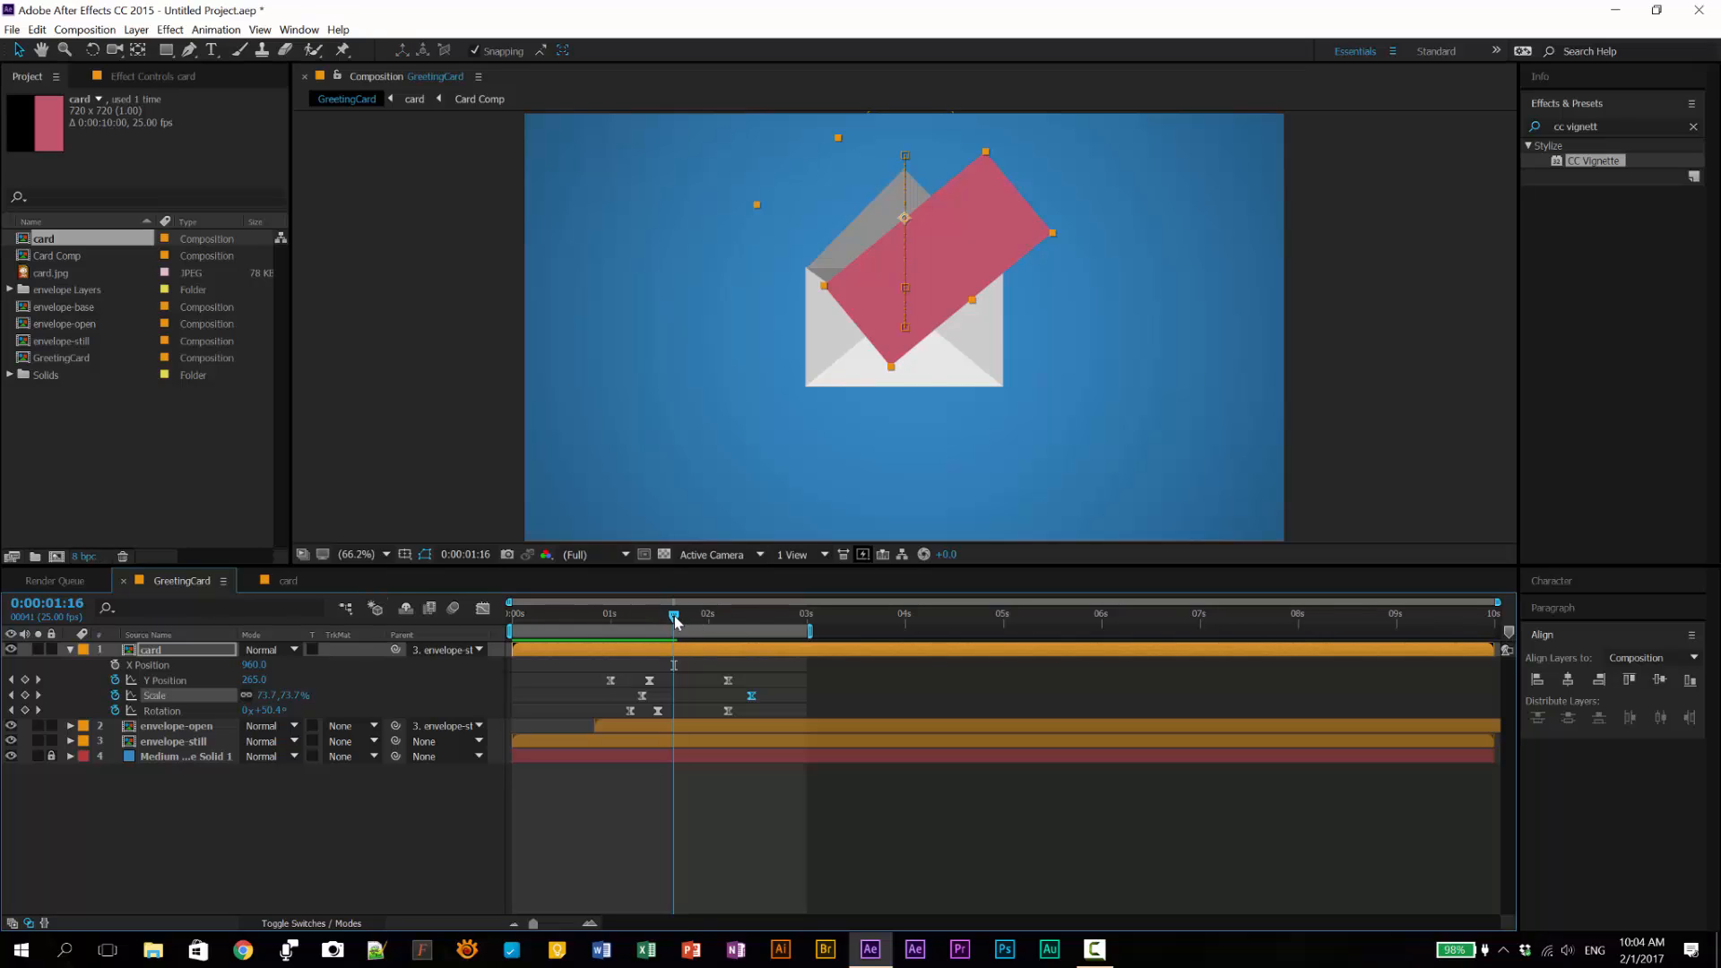
# Step: Scrub between about 0:00:01:16 and 0:00:03:03 to check the card unfolding as it turns
pyautogui.moveTo(674, 622); pyautogui.dragTo(821, 648)
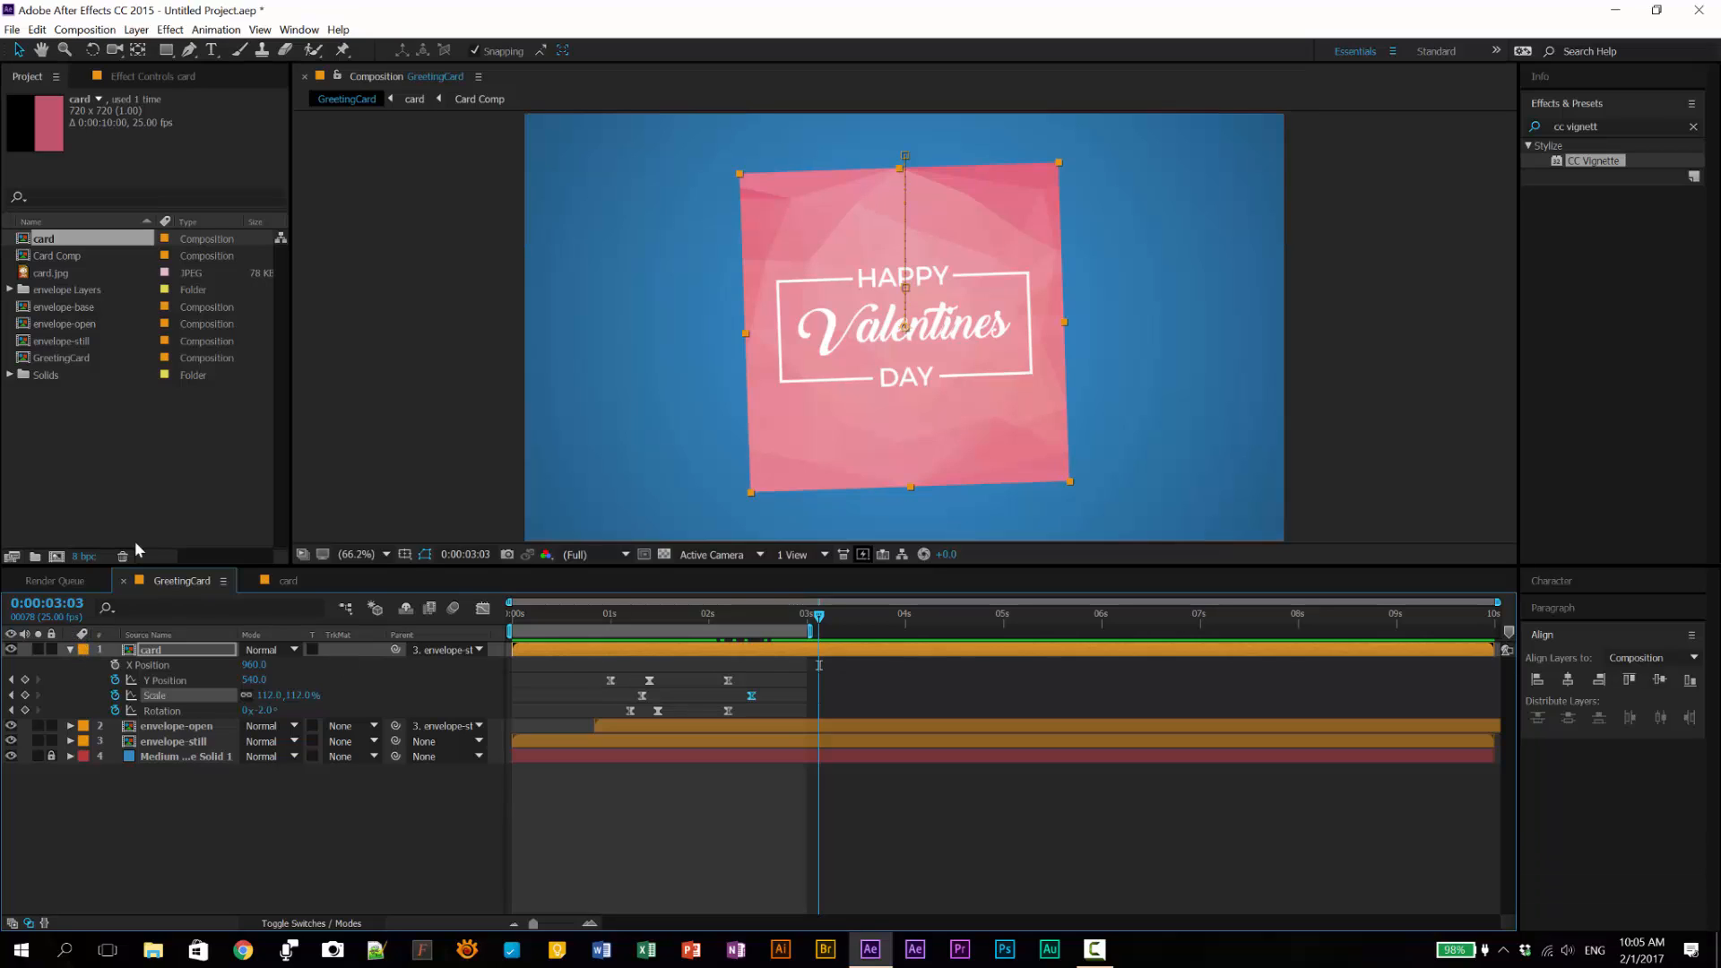
pyautogui.press('F11')
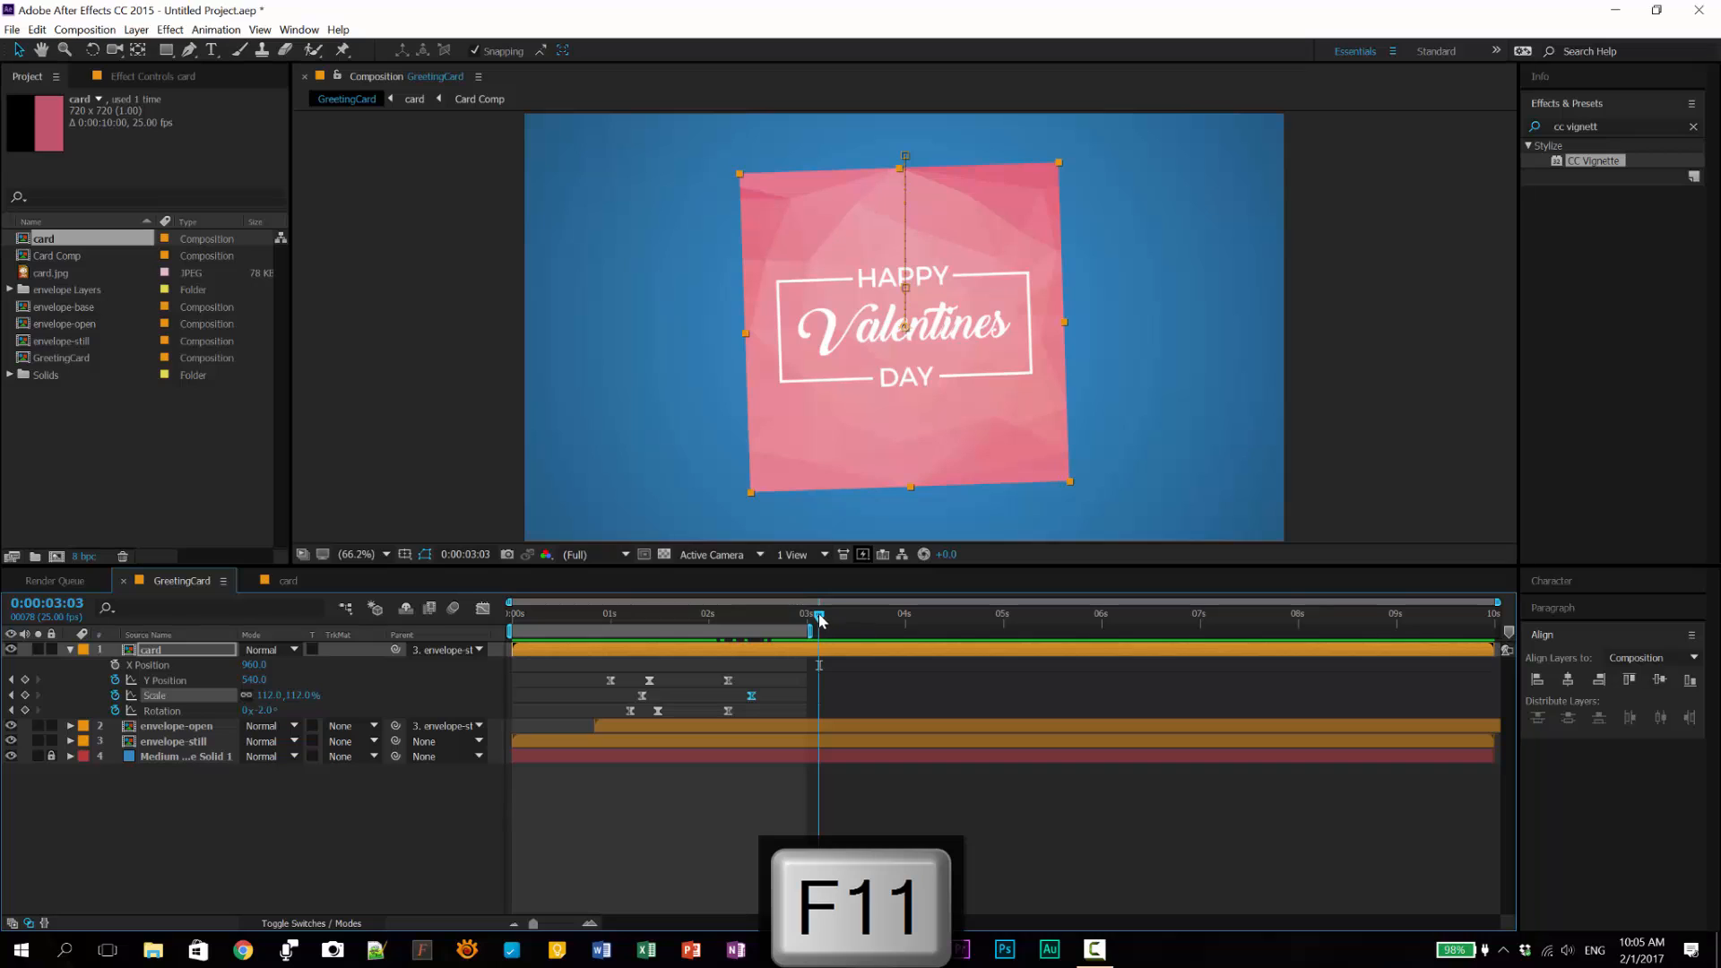
pyautogui.moveTo(819, 617); pyautogui.dragTo(706, 642)
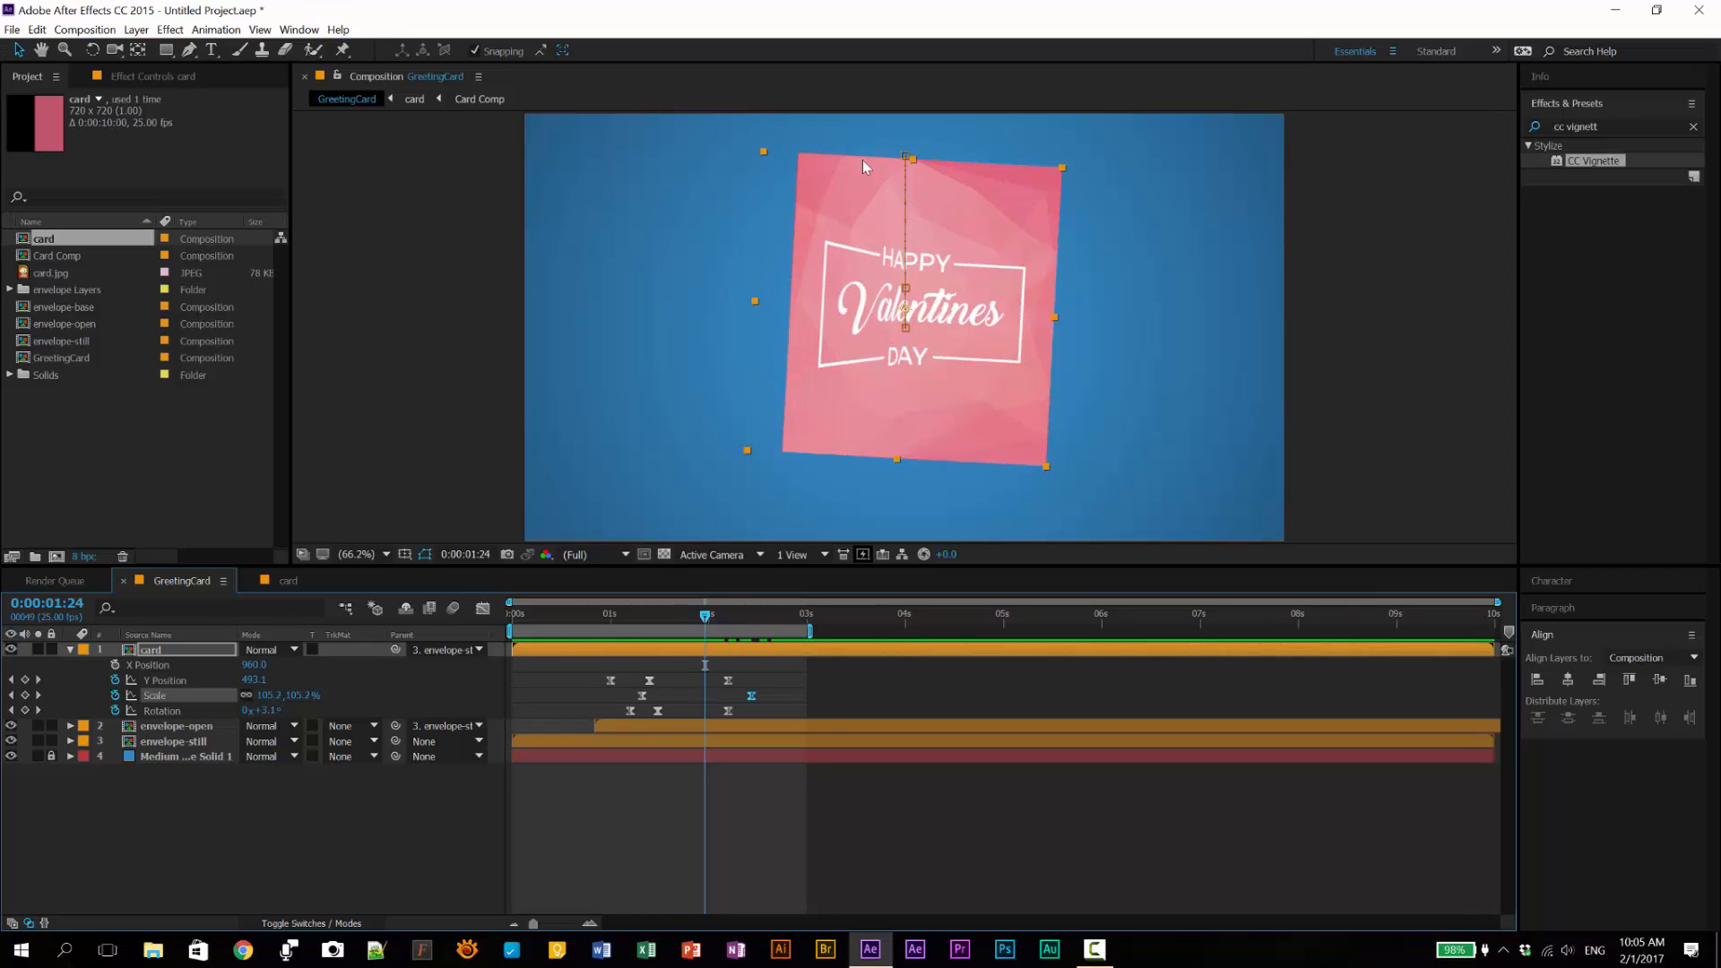
# Step: Enable Collapse Transformations on the card layer in GreetingCard and scrub back to 0:00:00:24 to check the motion
pyautogui.click(160, 651)
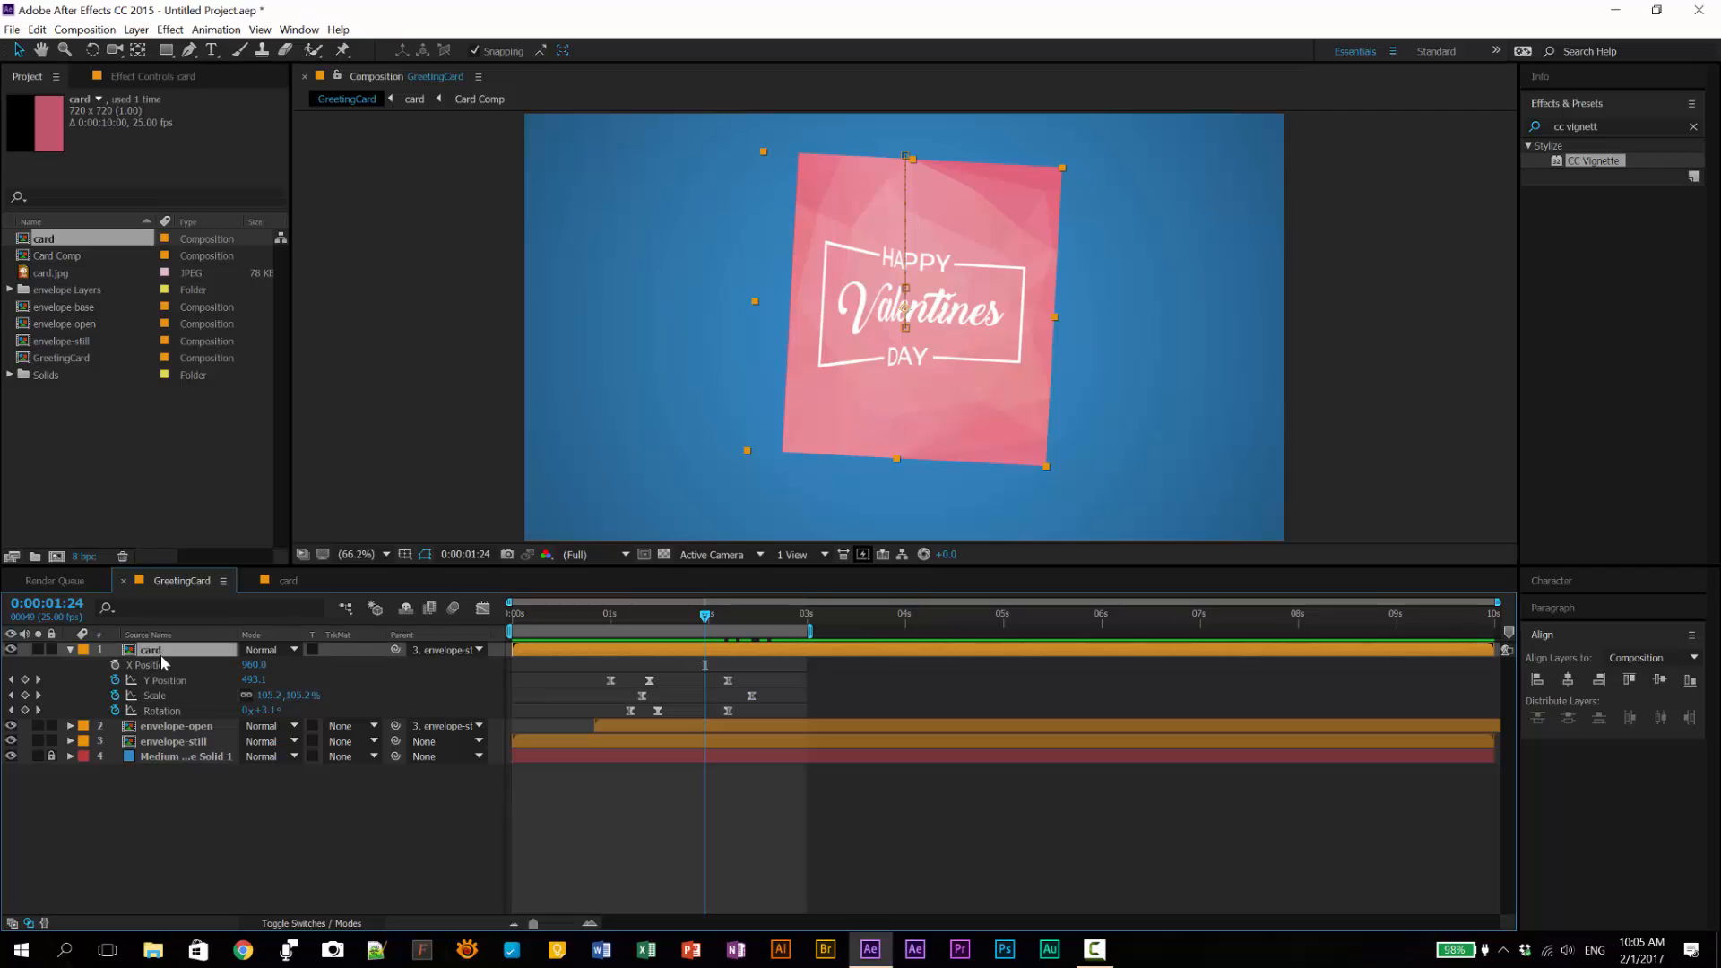
pyautogui.press('F4')
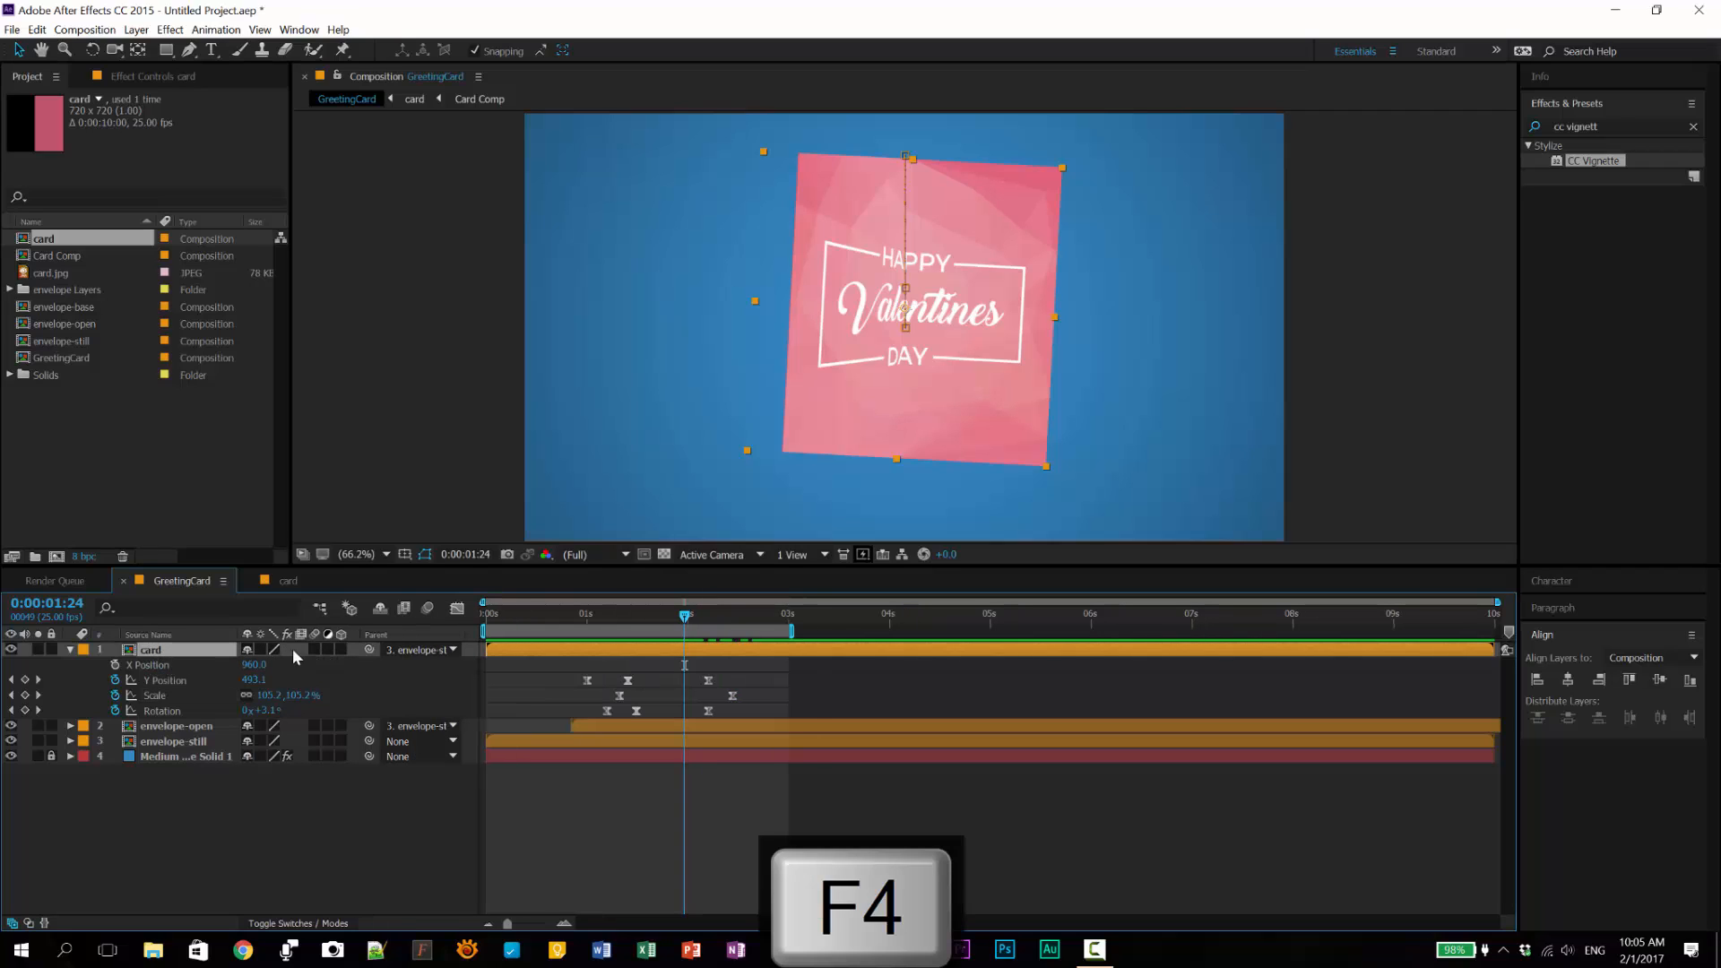
pyautogui.click(259, 649)
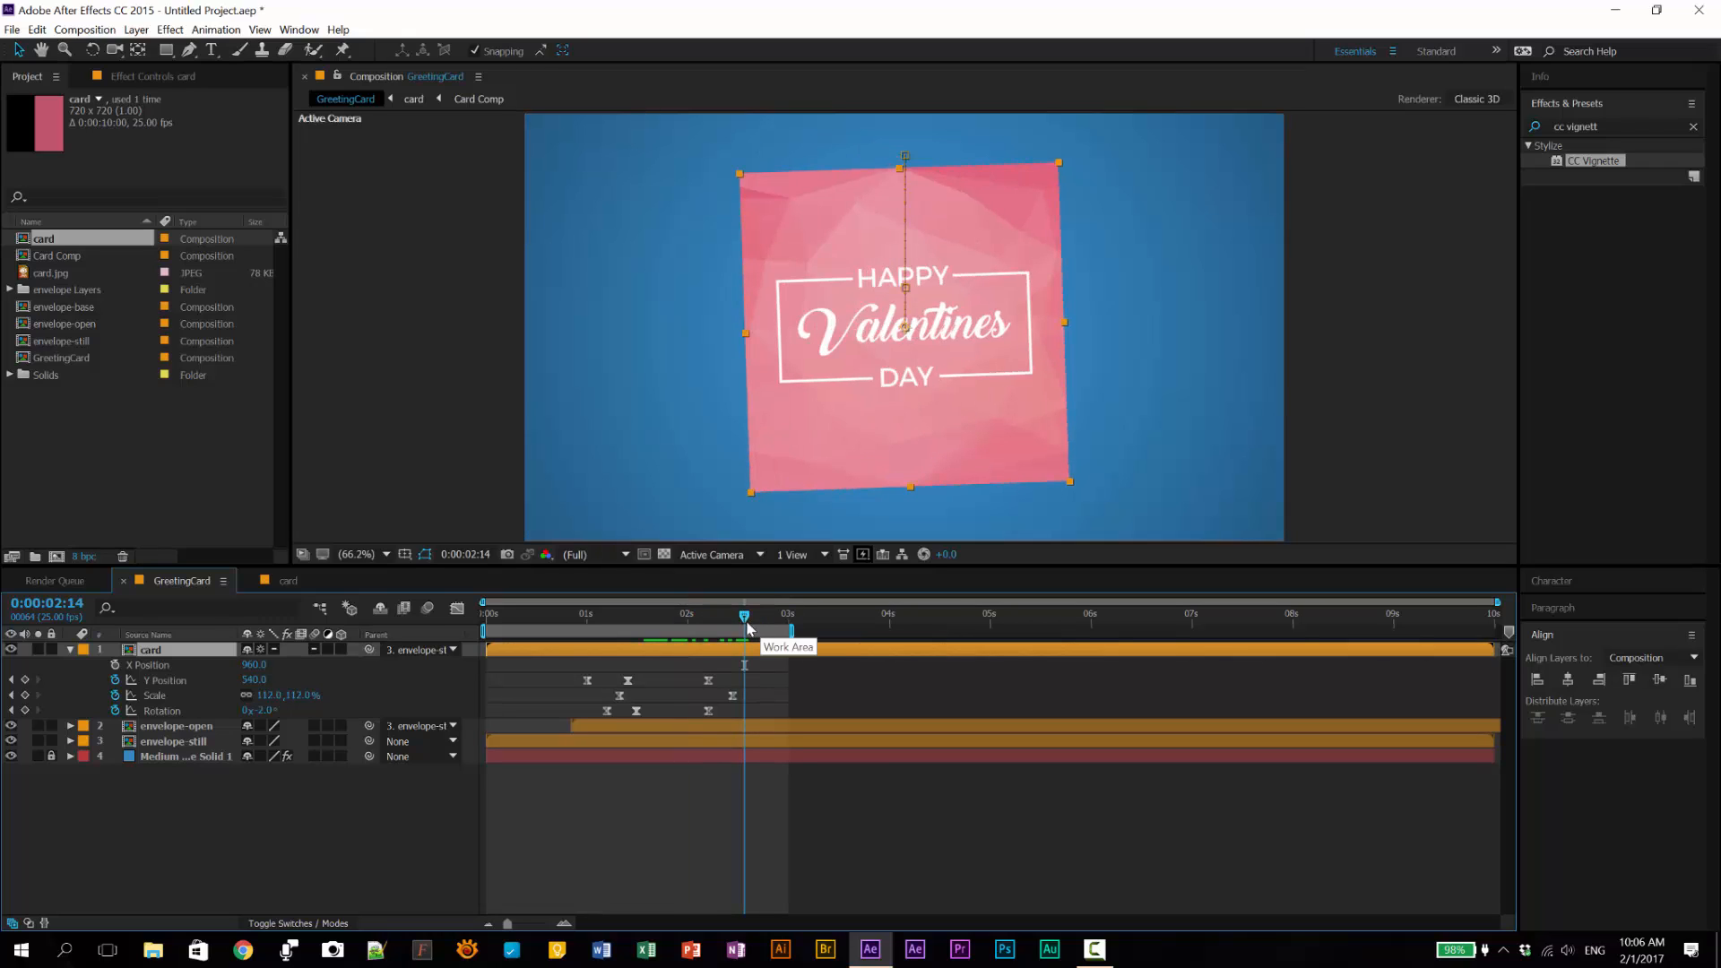
pyautogui.moveTo(744, 616); pyautogui.dragTo(583, 653)
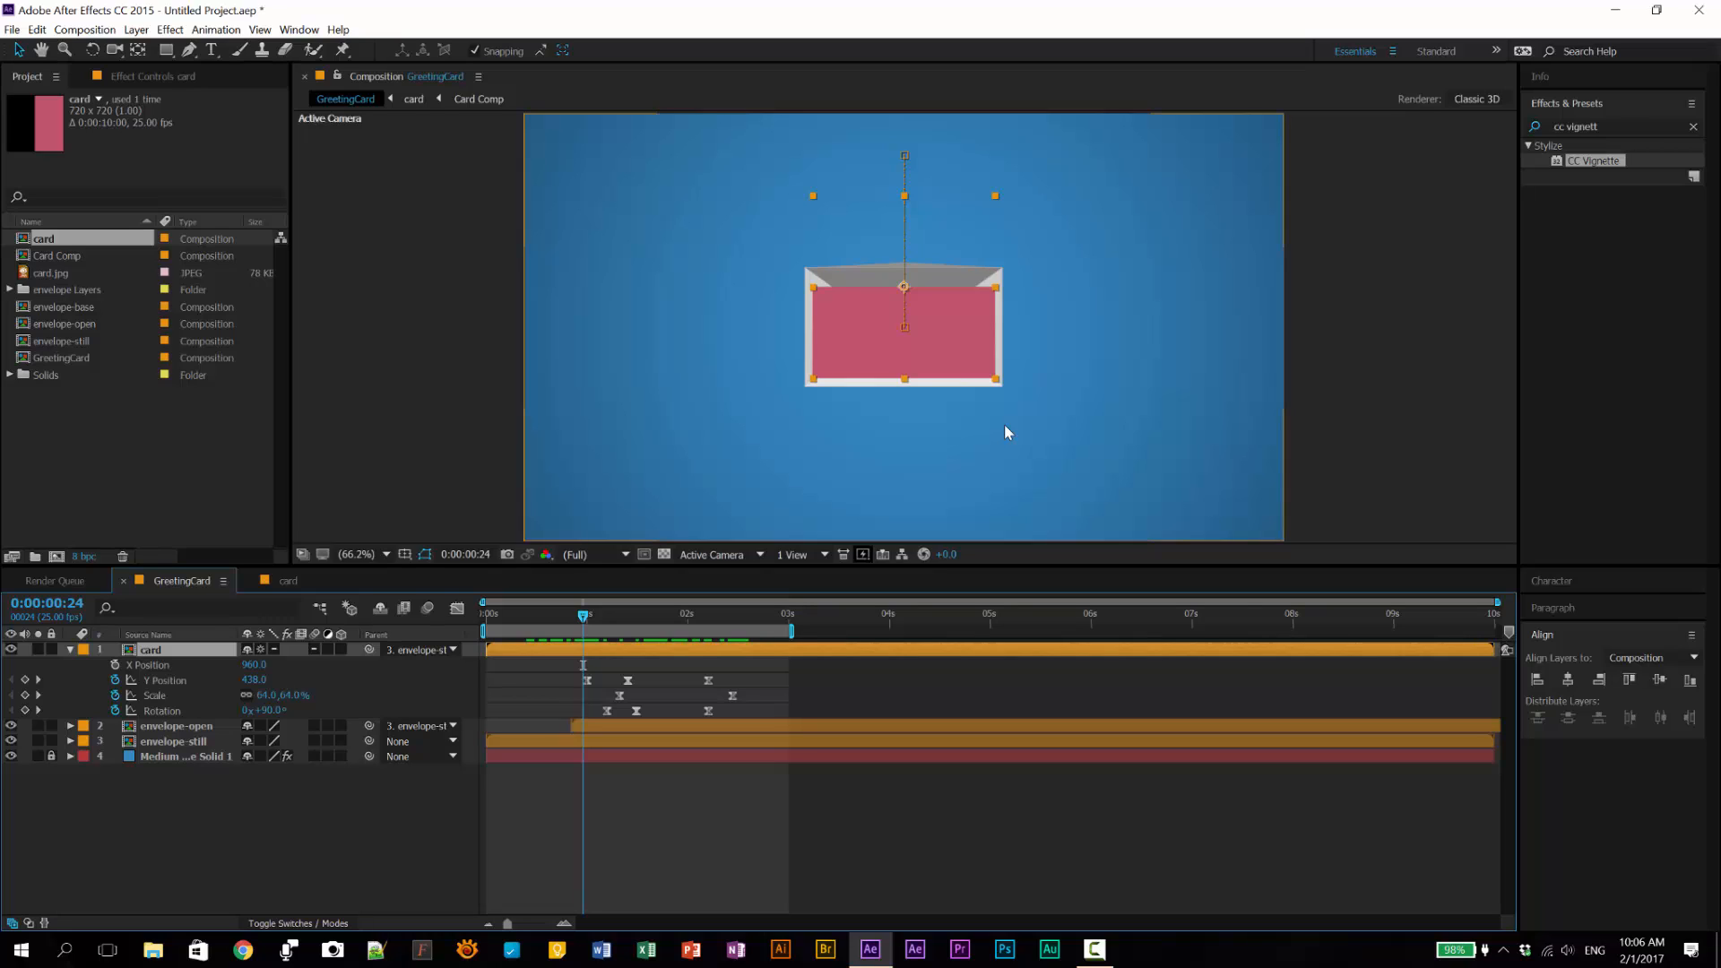
# Step: Collapse the card layer's properties, then duplicate the envelope-still composition in the project and rename the copy envelope-bottom
pyautogui.click(70, 651)
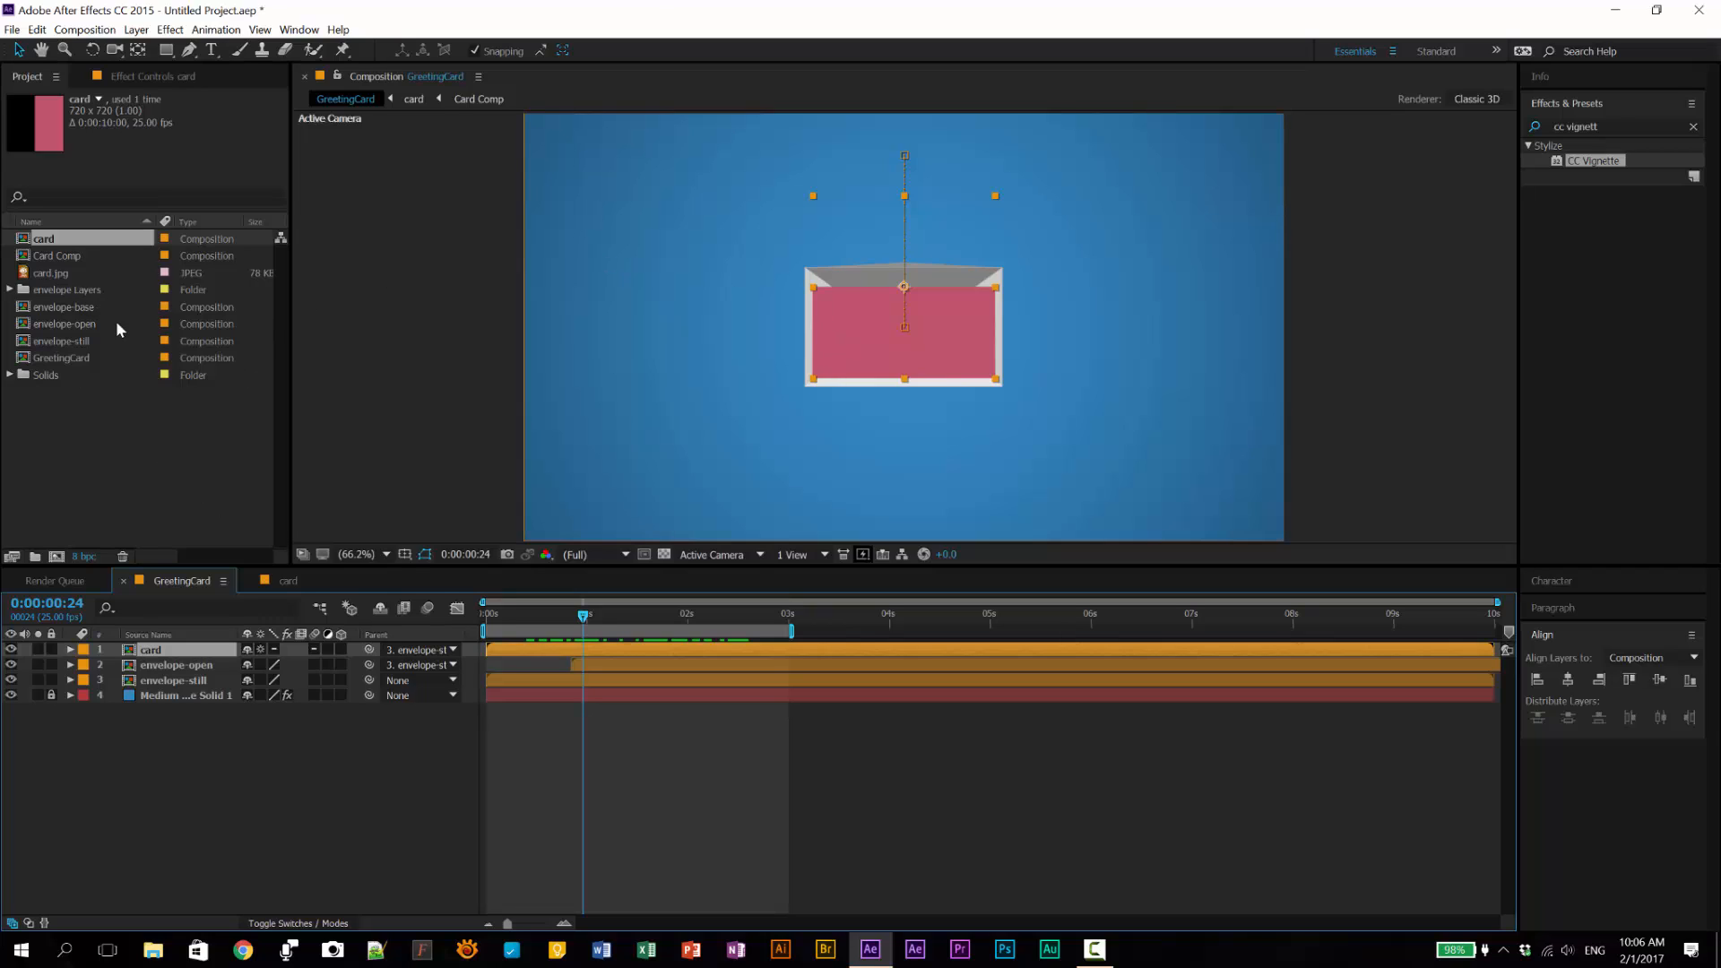
pyautogui.click(78, 340)
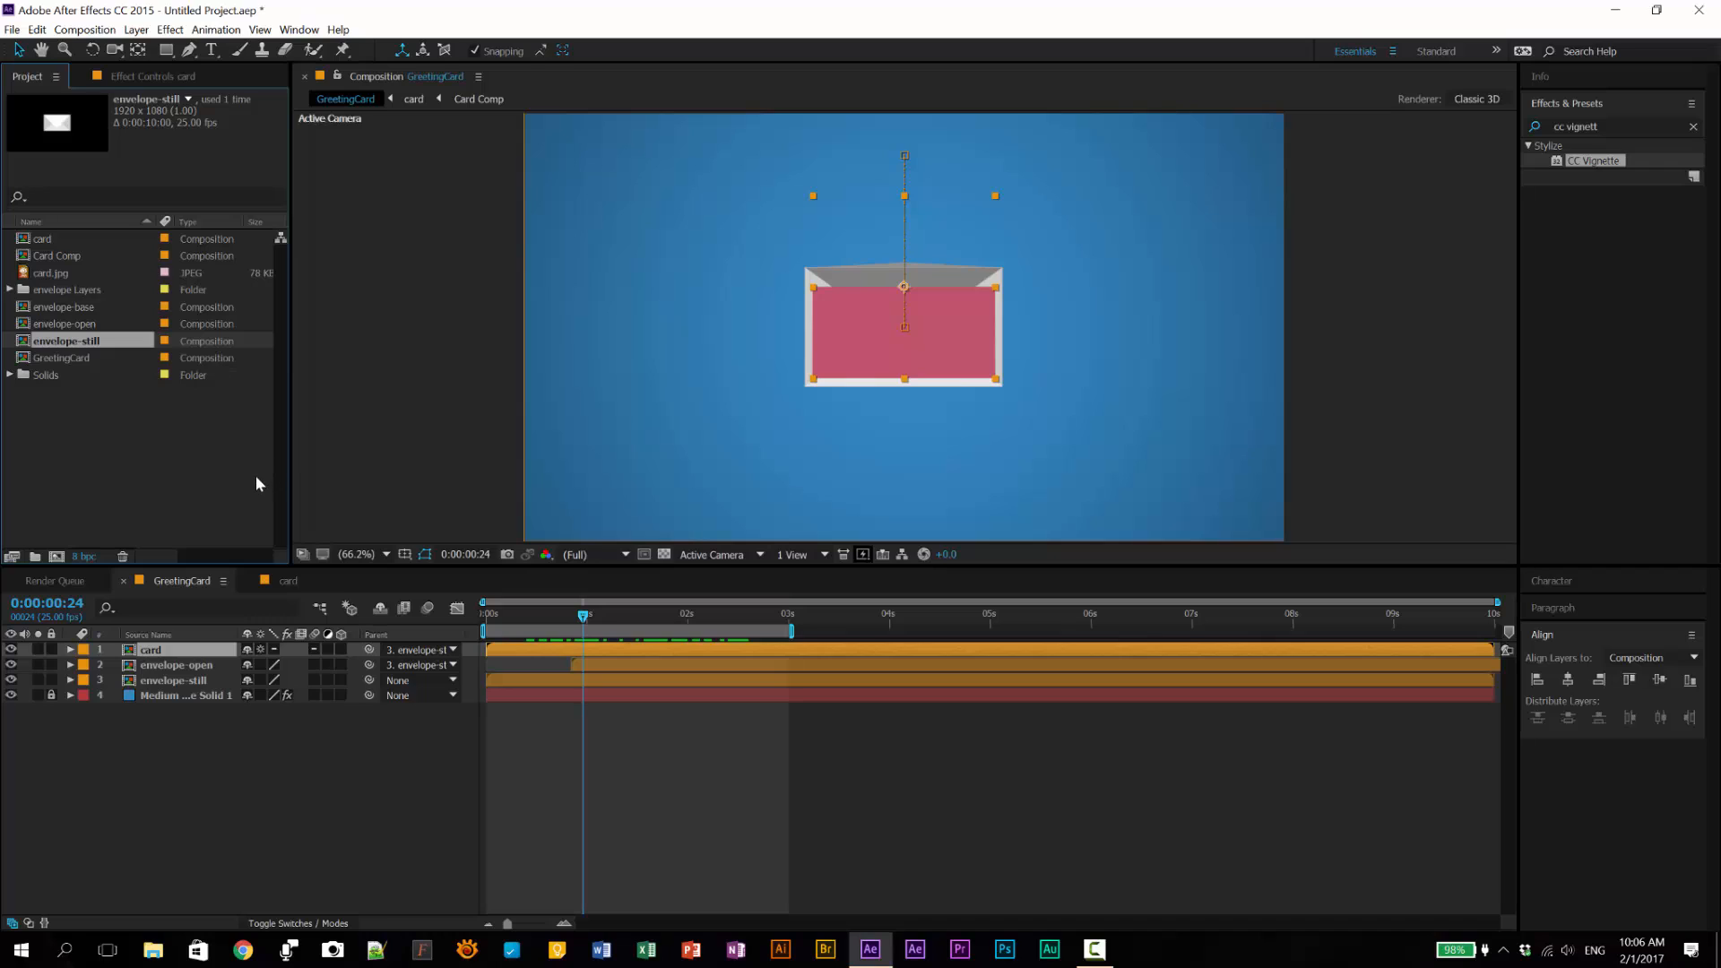
pyautogui.hotkey('ctrl', 'd')
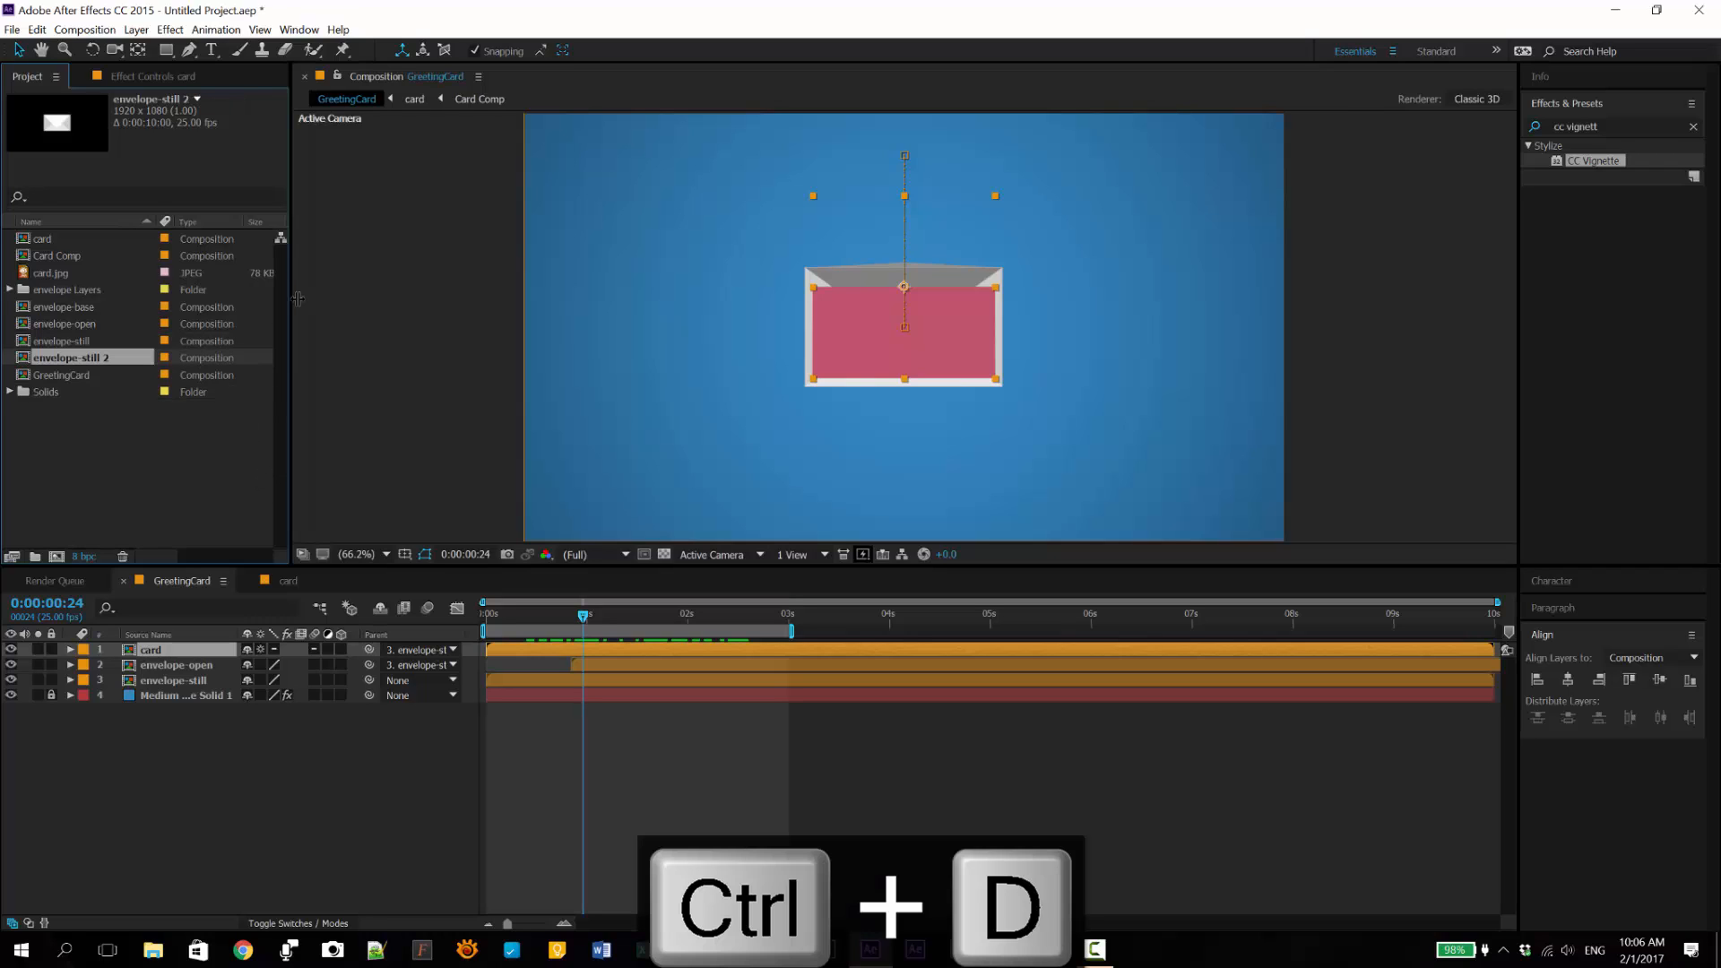
pyautogui.press('Return')
pyautogui.press('End')
pyautogui.press('BackSpace')
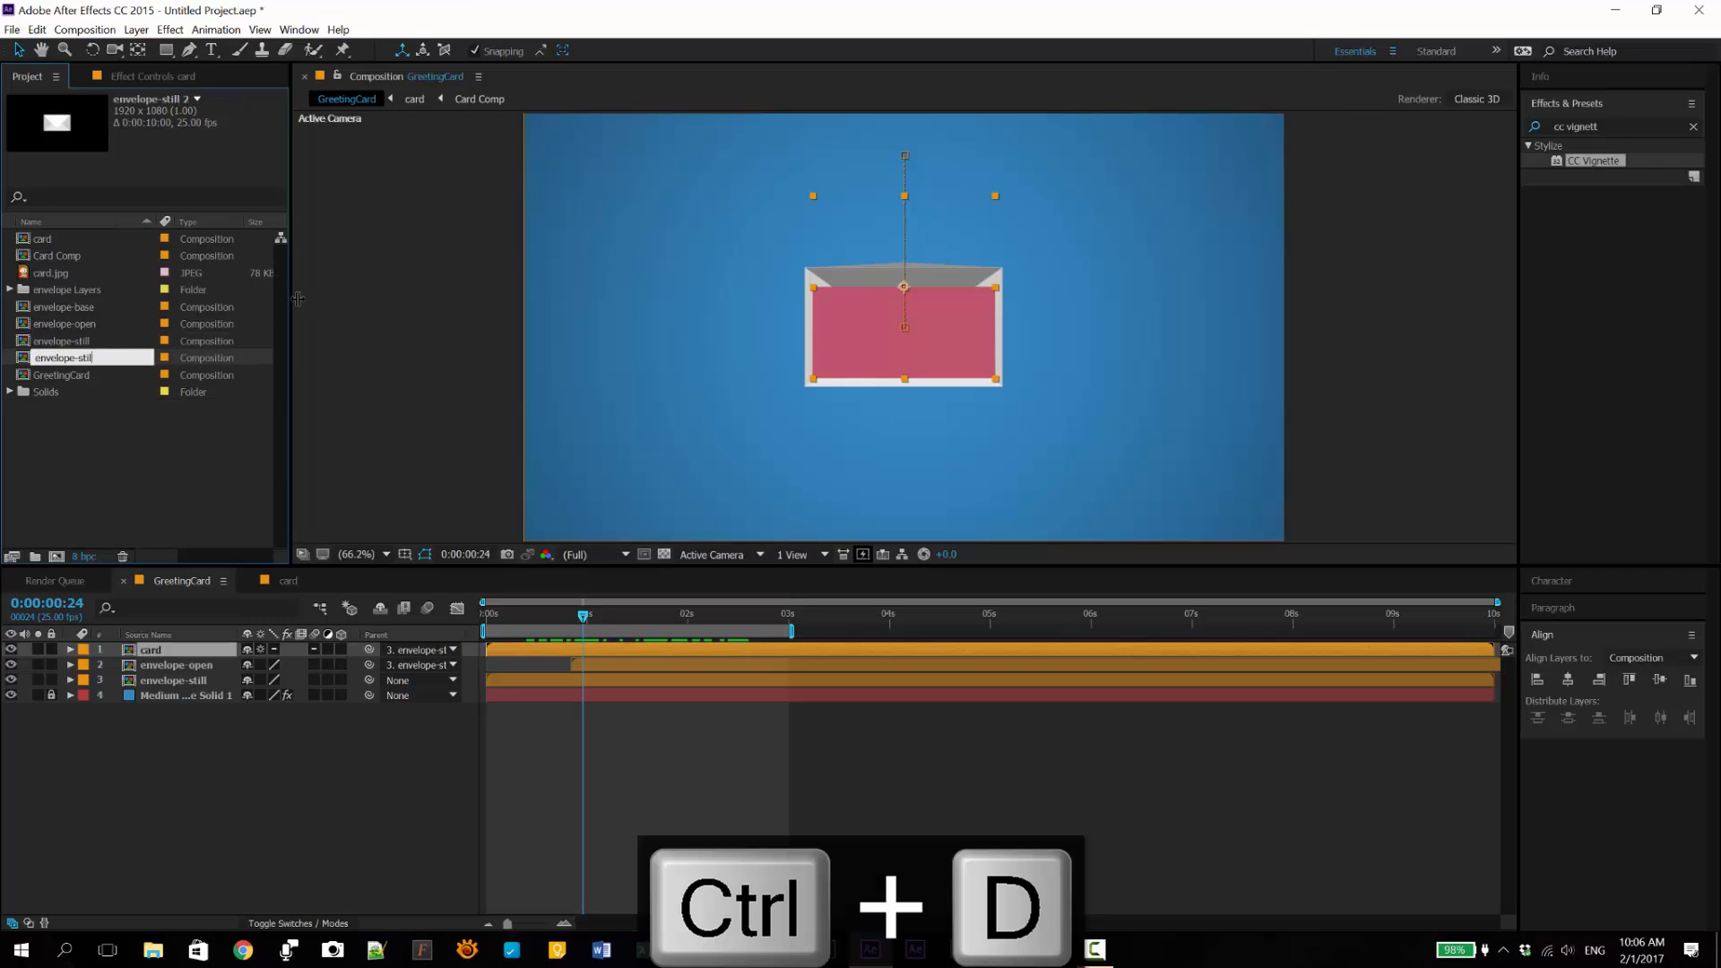
pyautogui.press('BackSpace')
pyautogui.press('BackSpace')
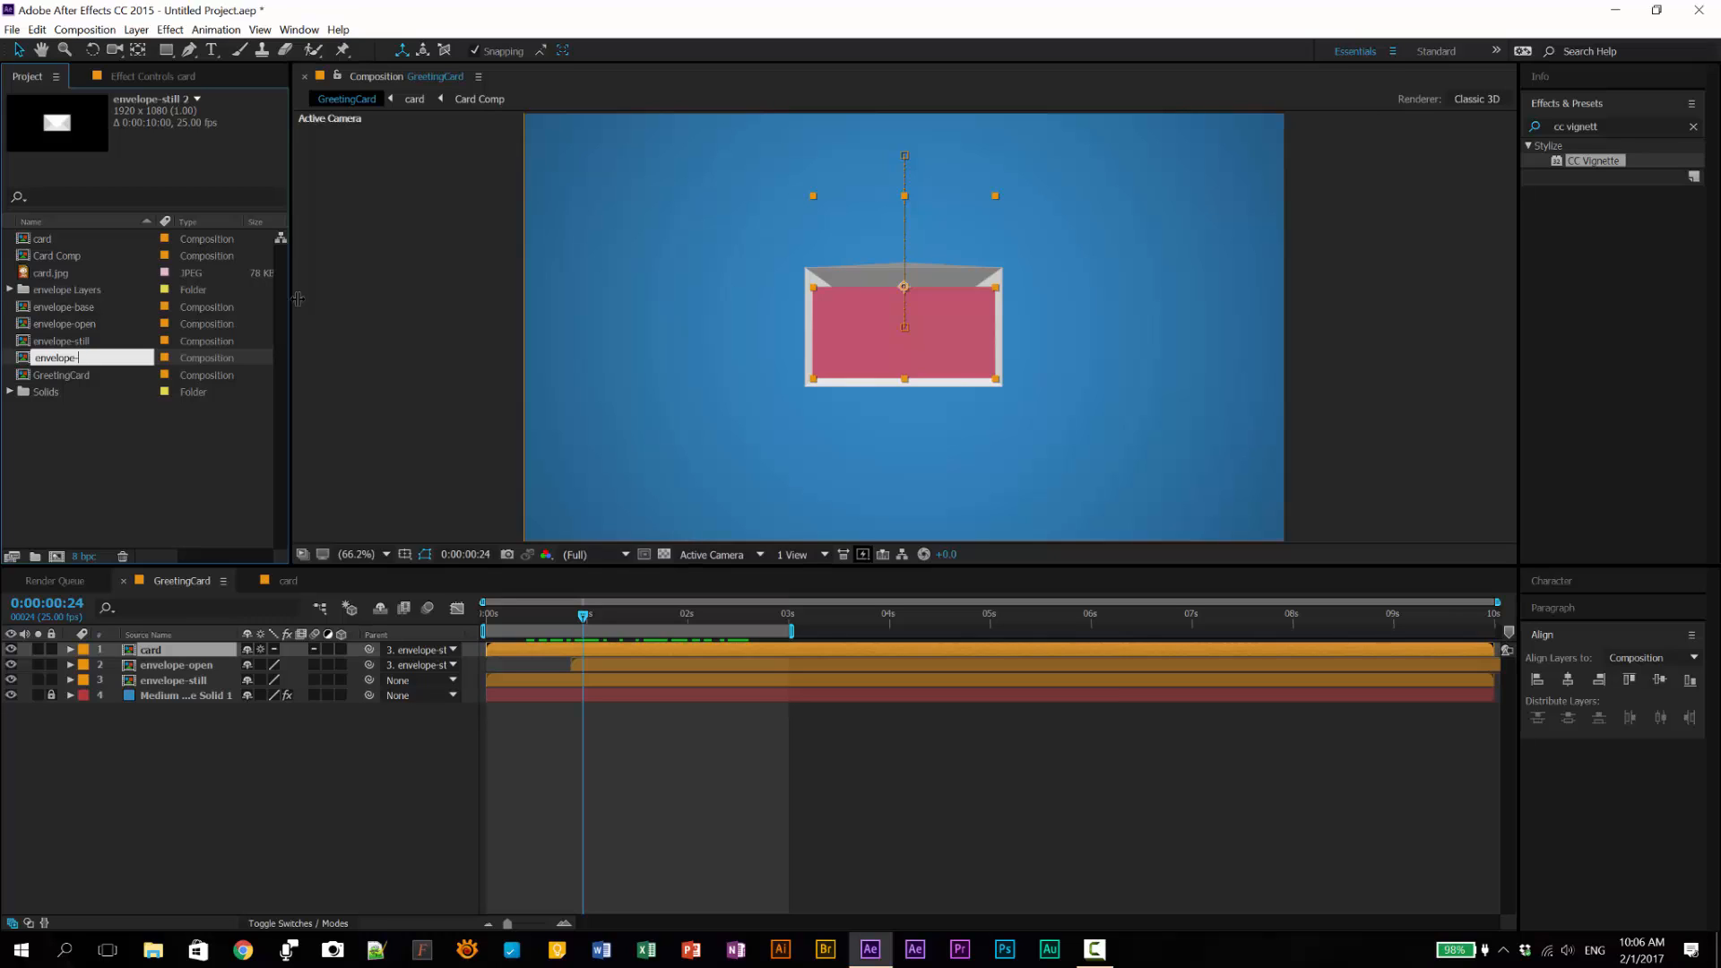
pyautogui.write('bottom')
pyautogui.press('Return')
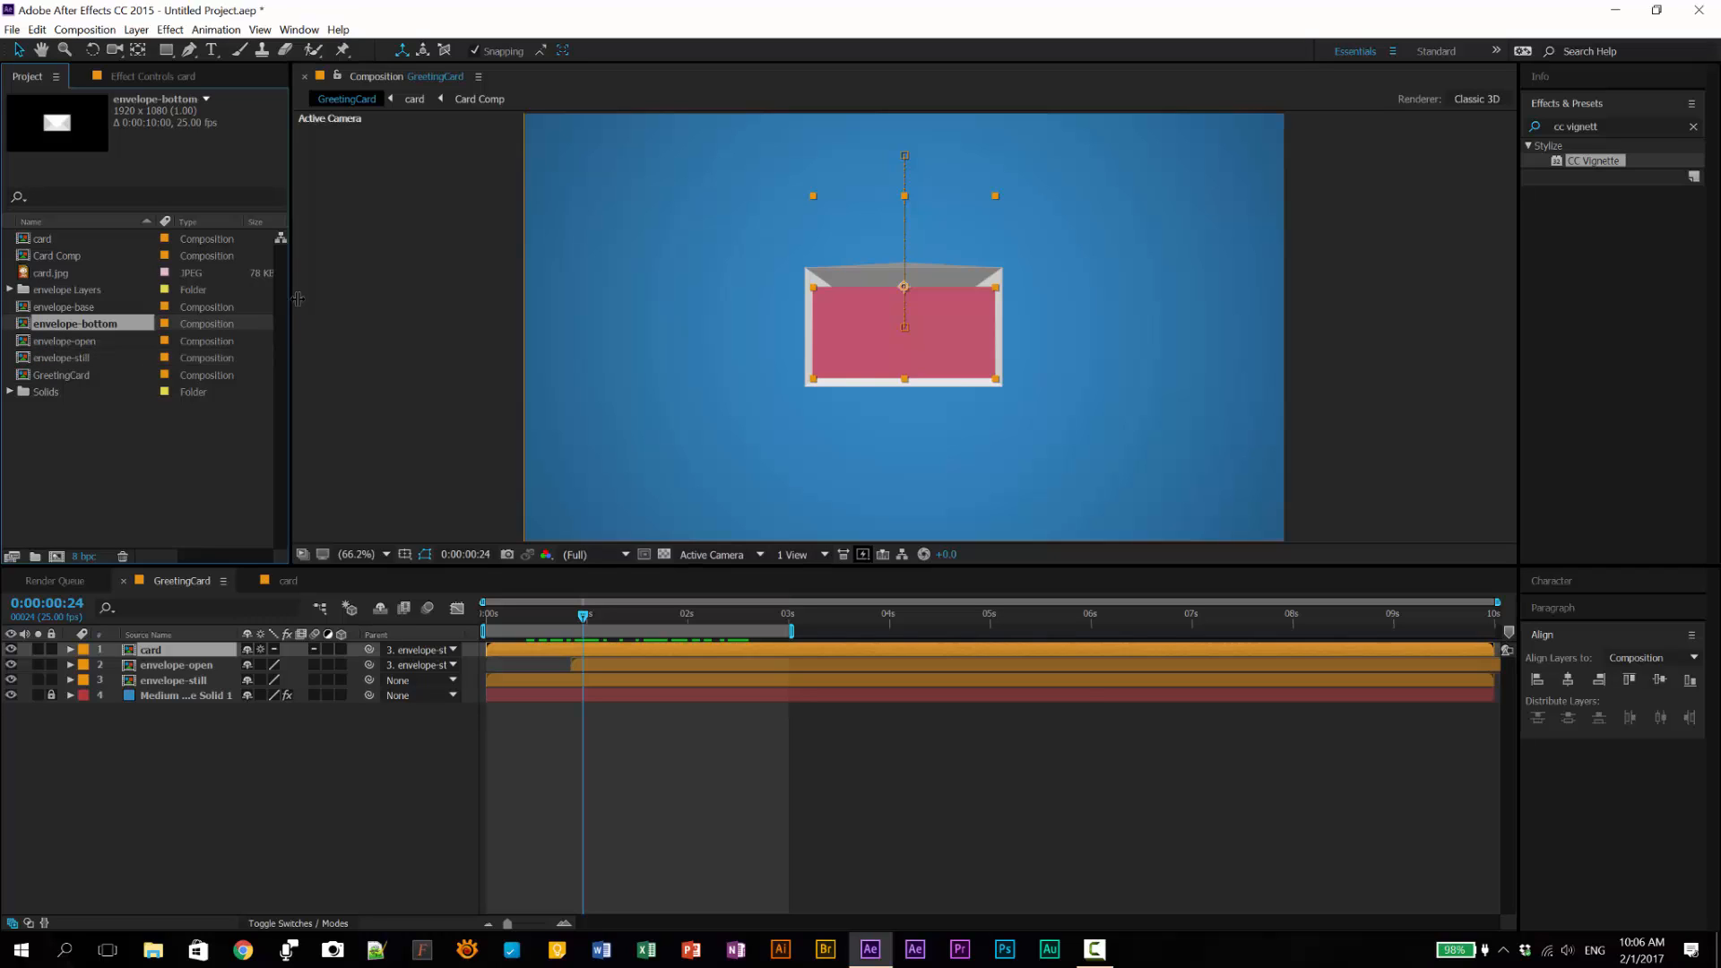
# Step: In the envelope-bottom composition, hide the Cover and Back layers, then close its timeline
pyautogui.doubleClick(79, 326)
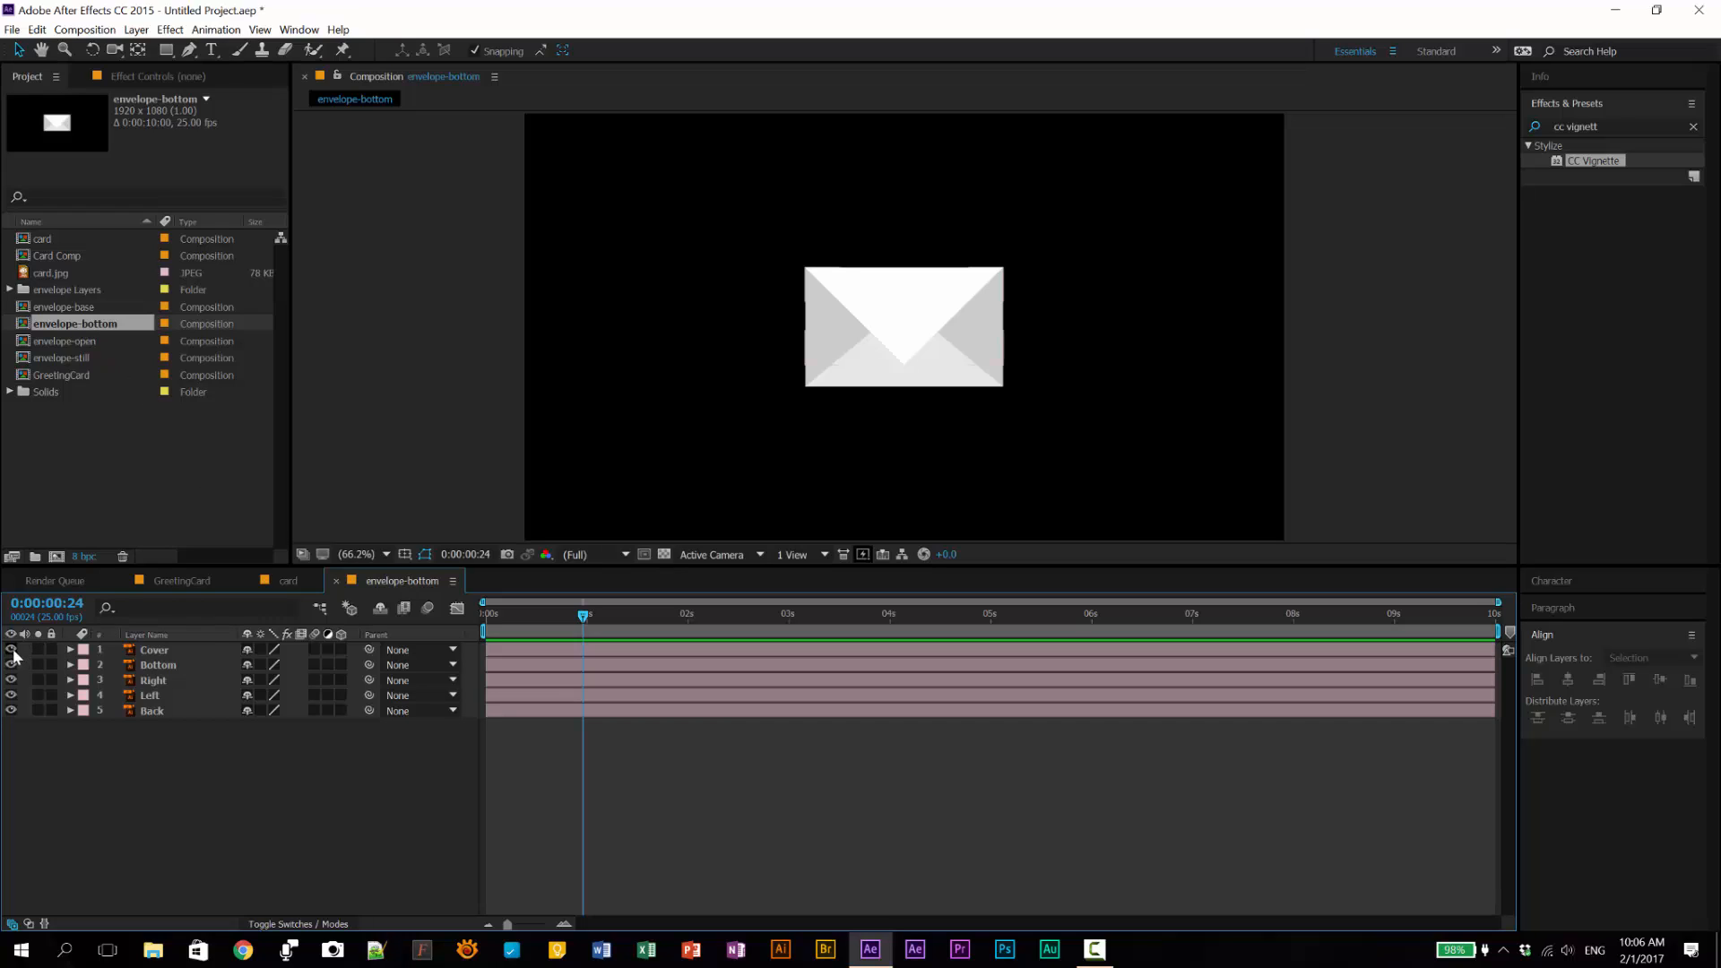
pyautogui.click(11, 649)
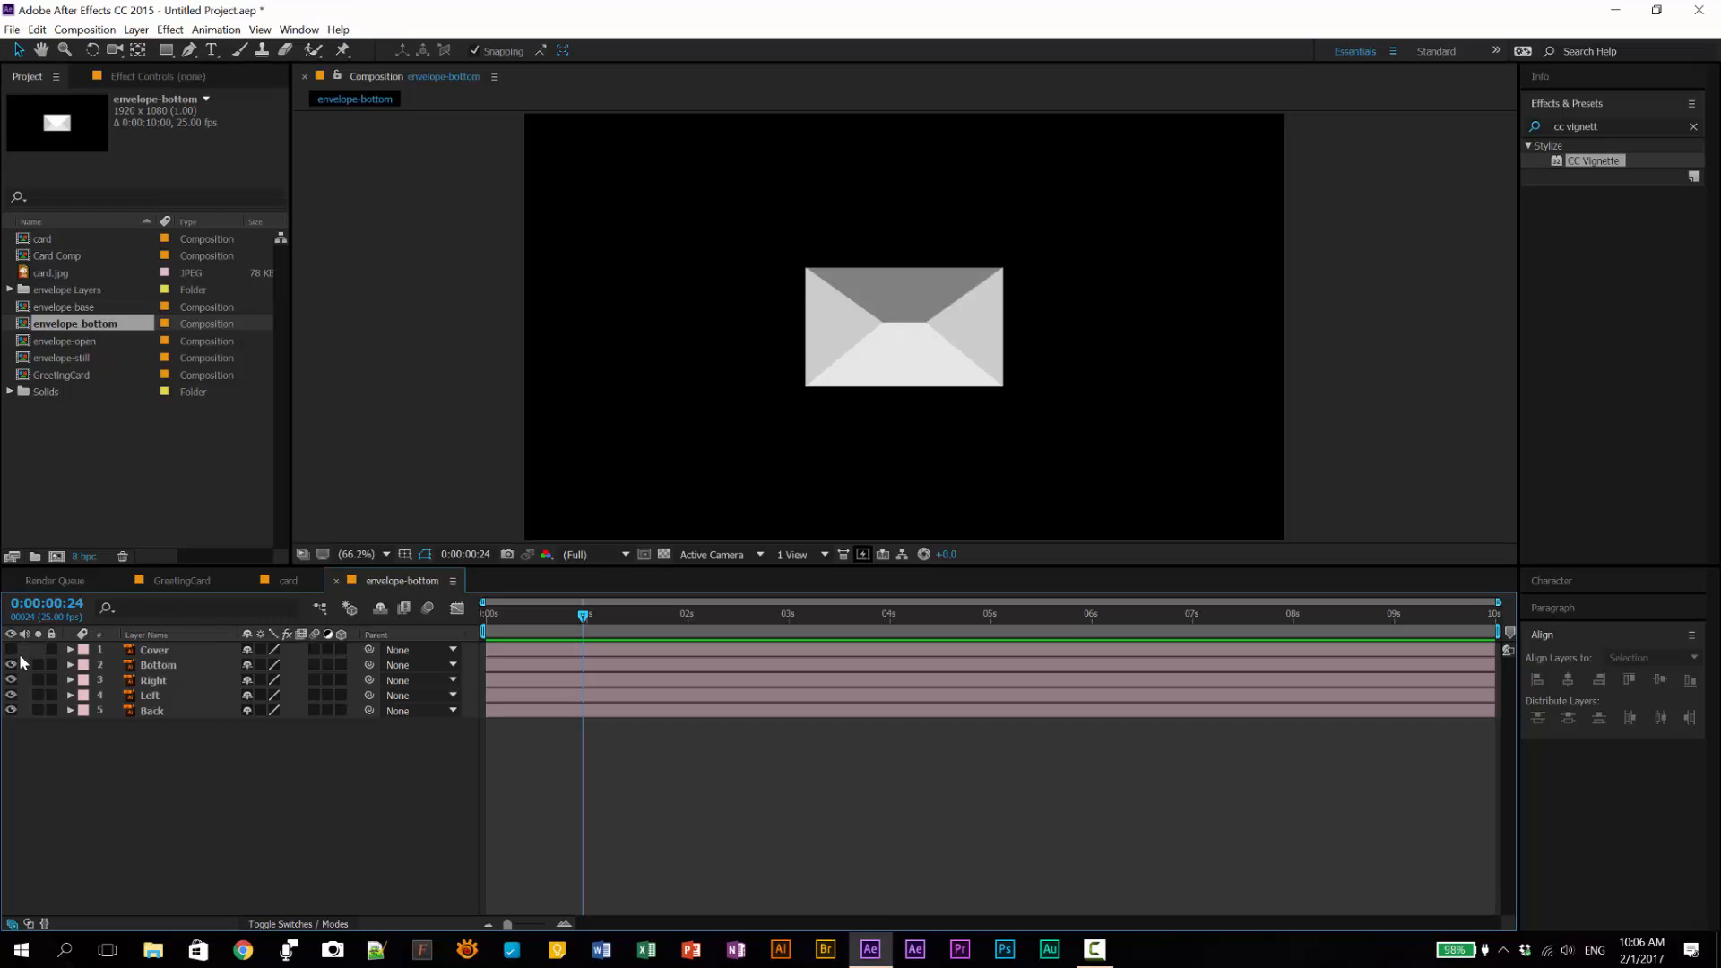
pyautogui.click(11, 710)
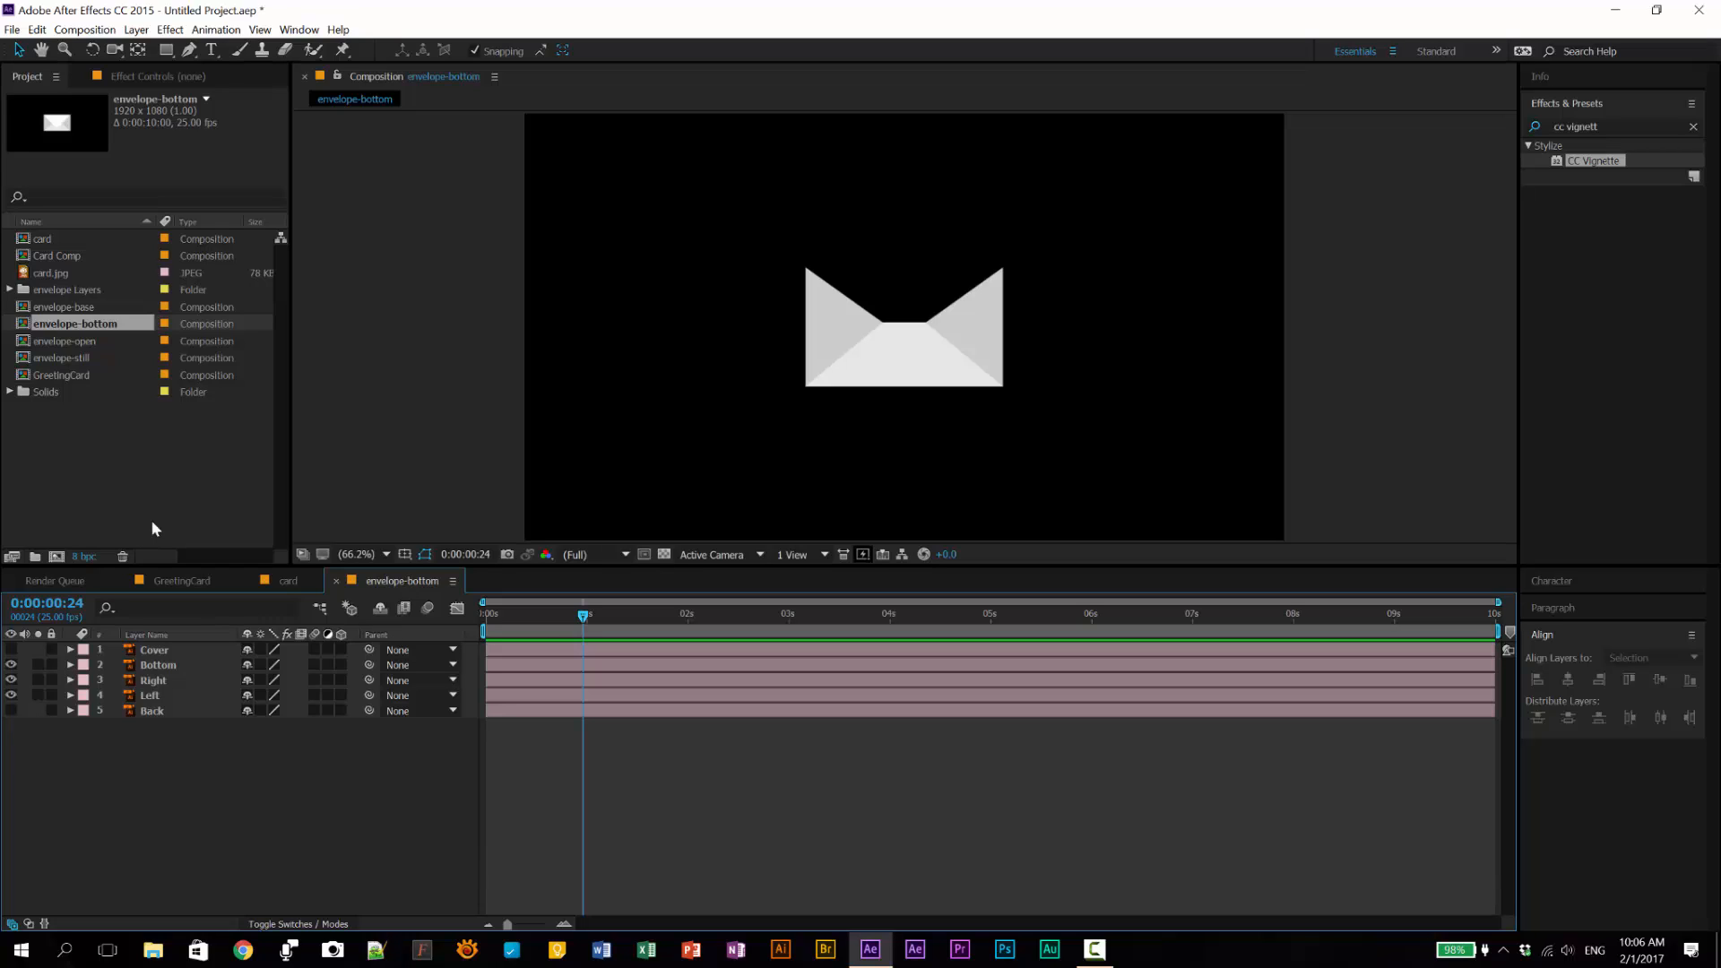
pyautogui.click(337, 585)
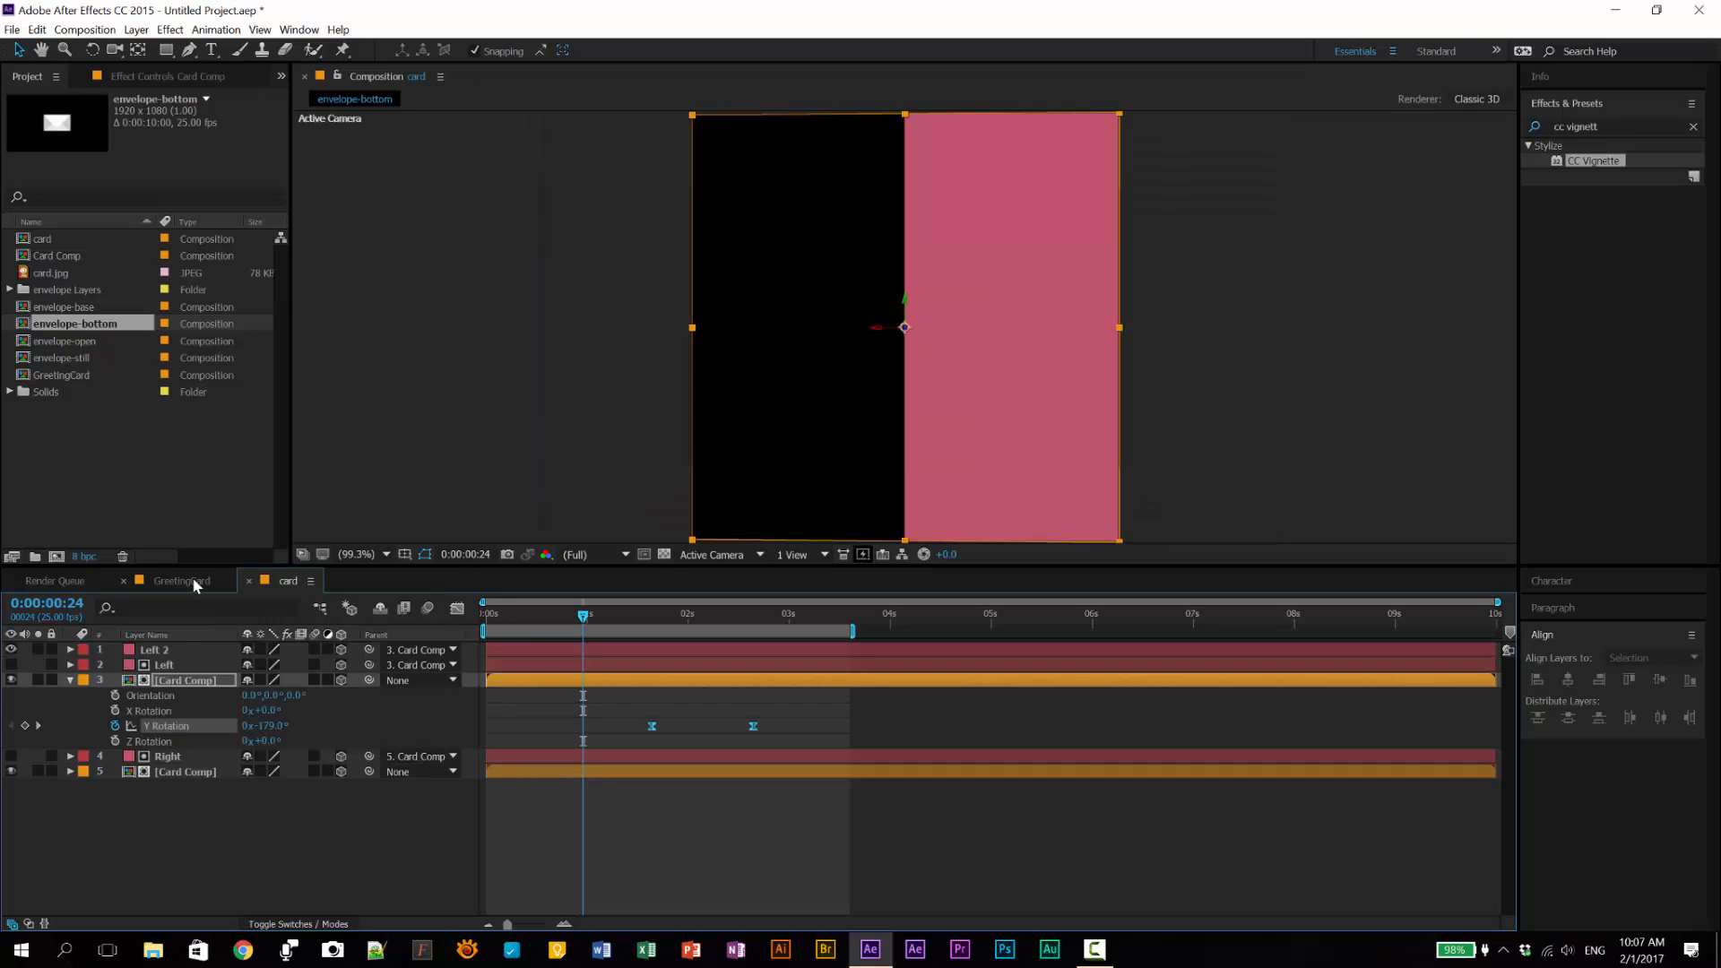
# Step: Add envelope-bottom above the card layer in GreetingCard and parent it to the envelope-still layer
pyautogui.click(191, 578)
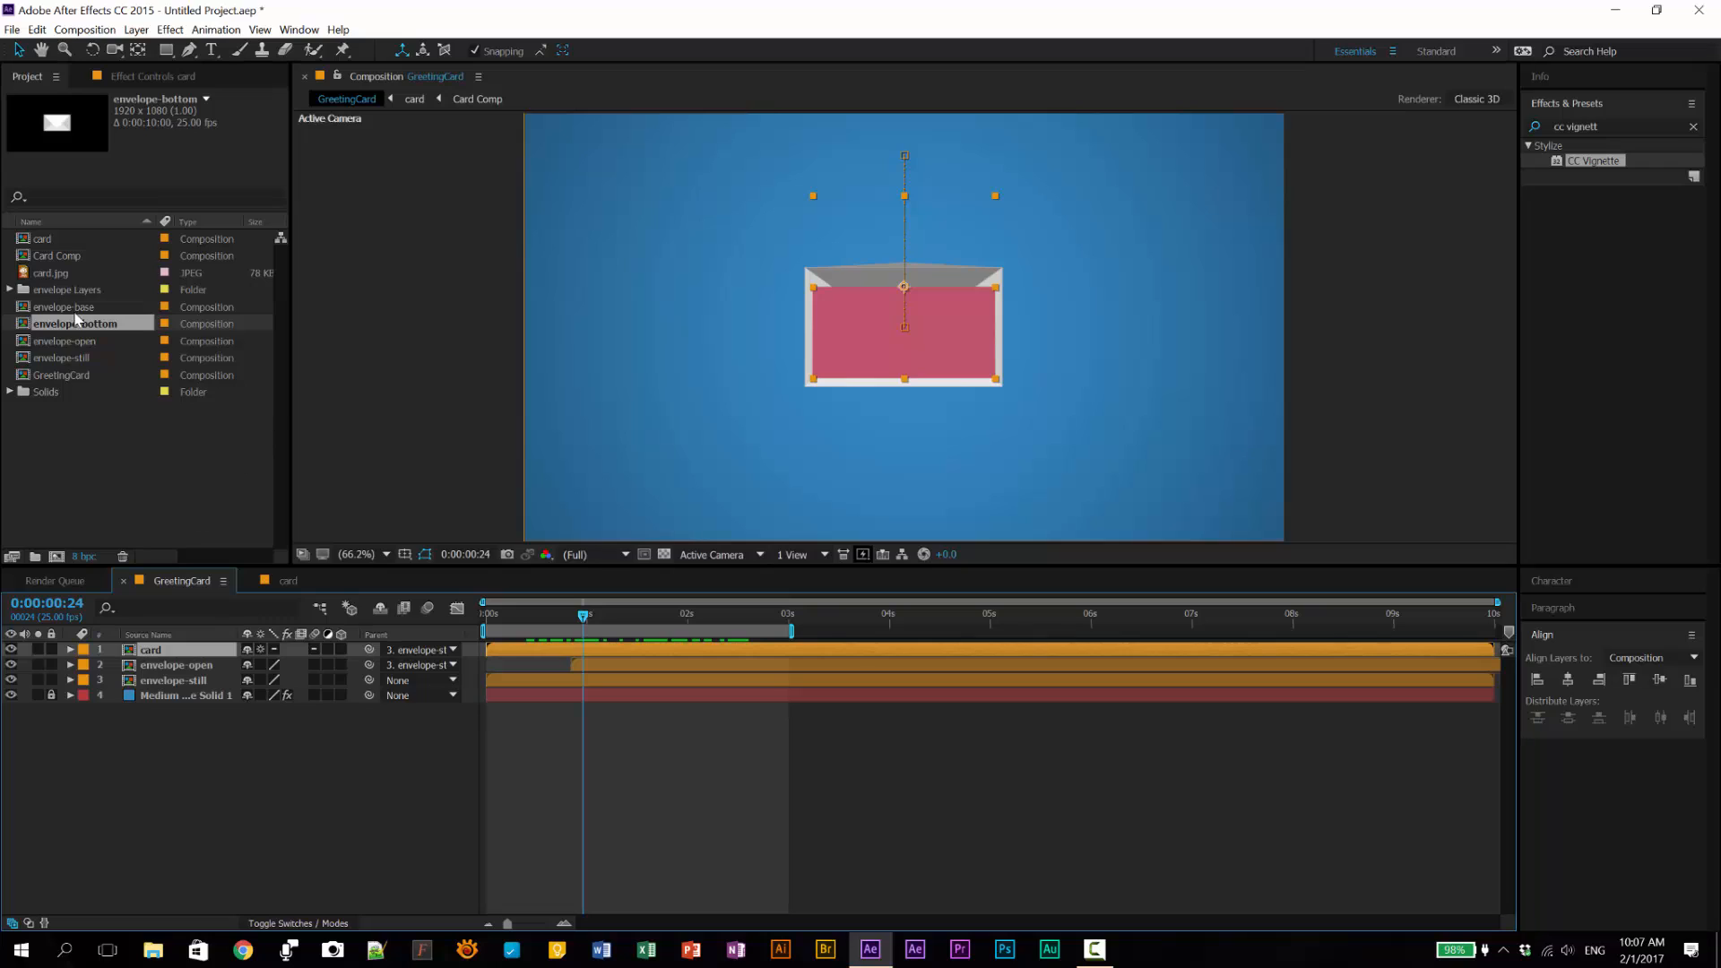
pyautogui.moveTo(75, 333); pyautogui.dragTo(103, 649)
pyautogui.press('space')
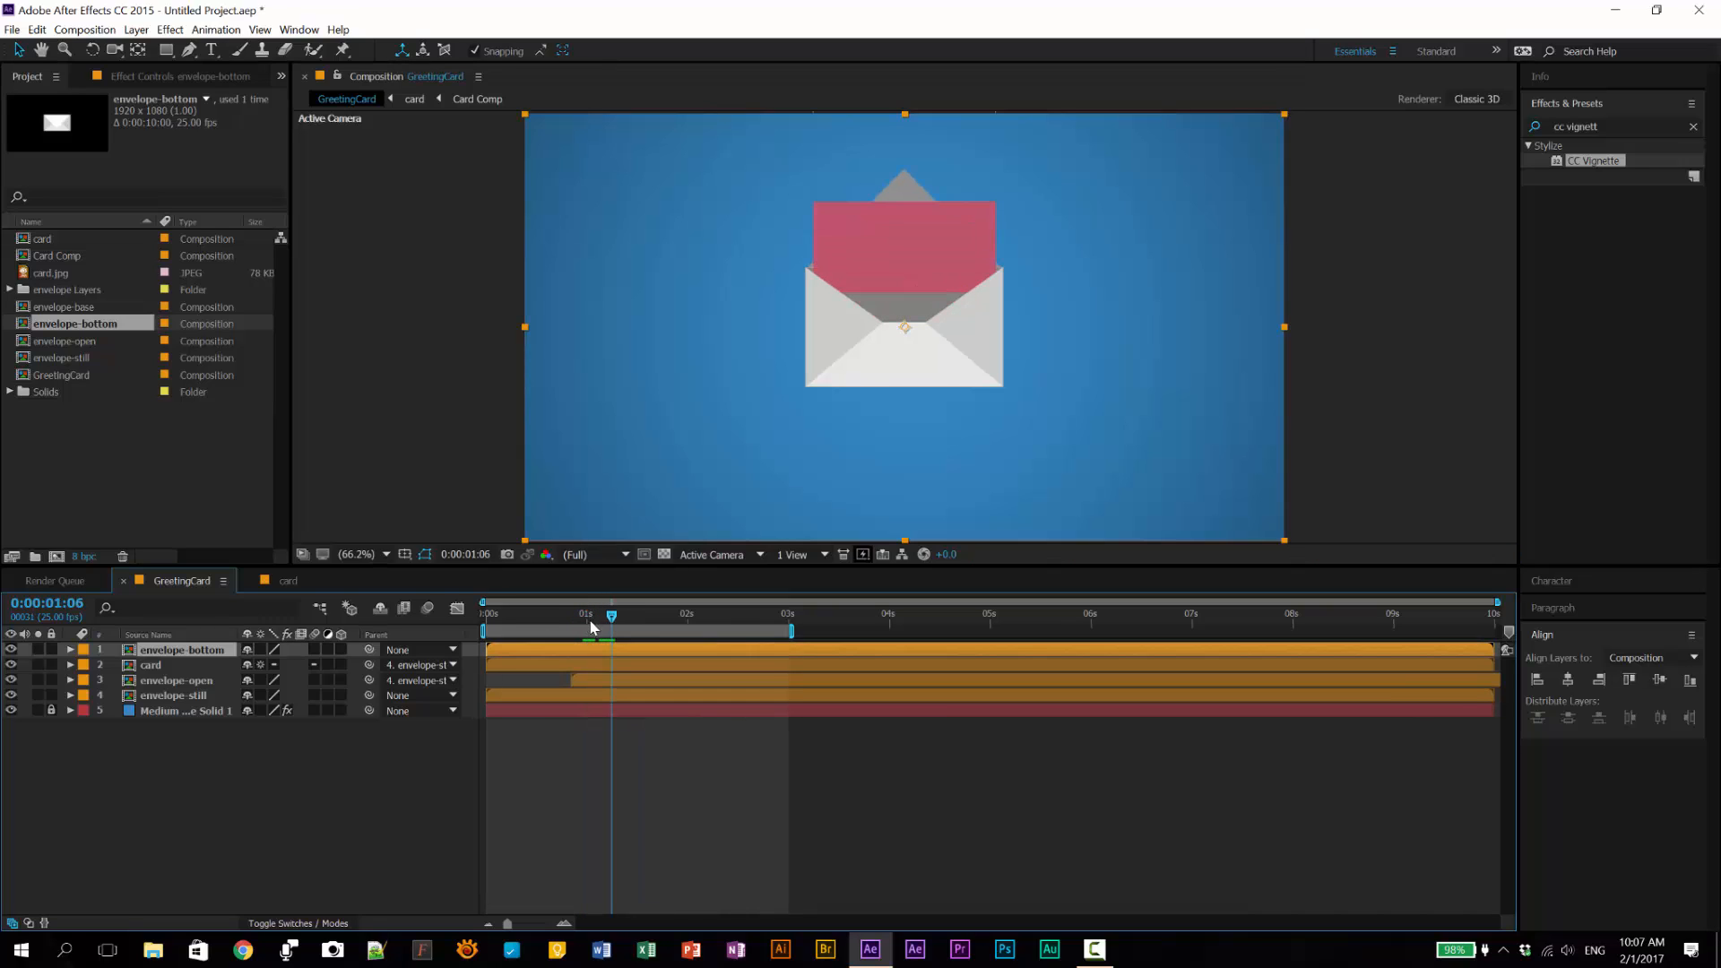
pyautogui.click(198, 697)
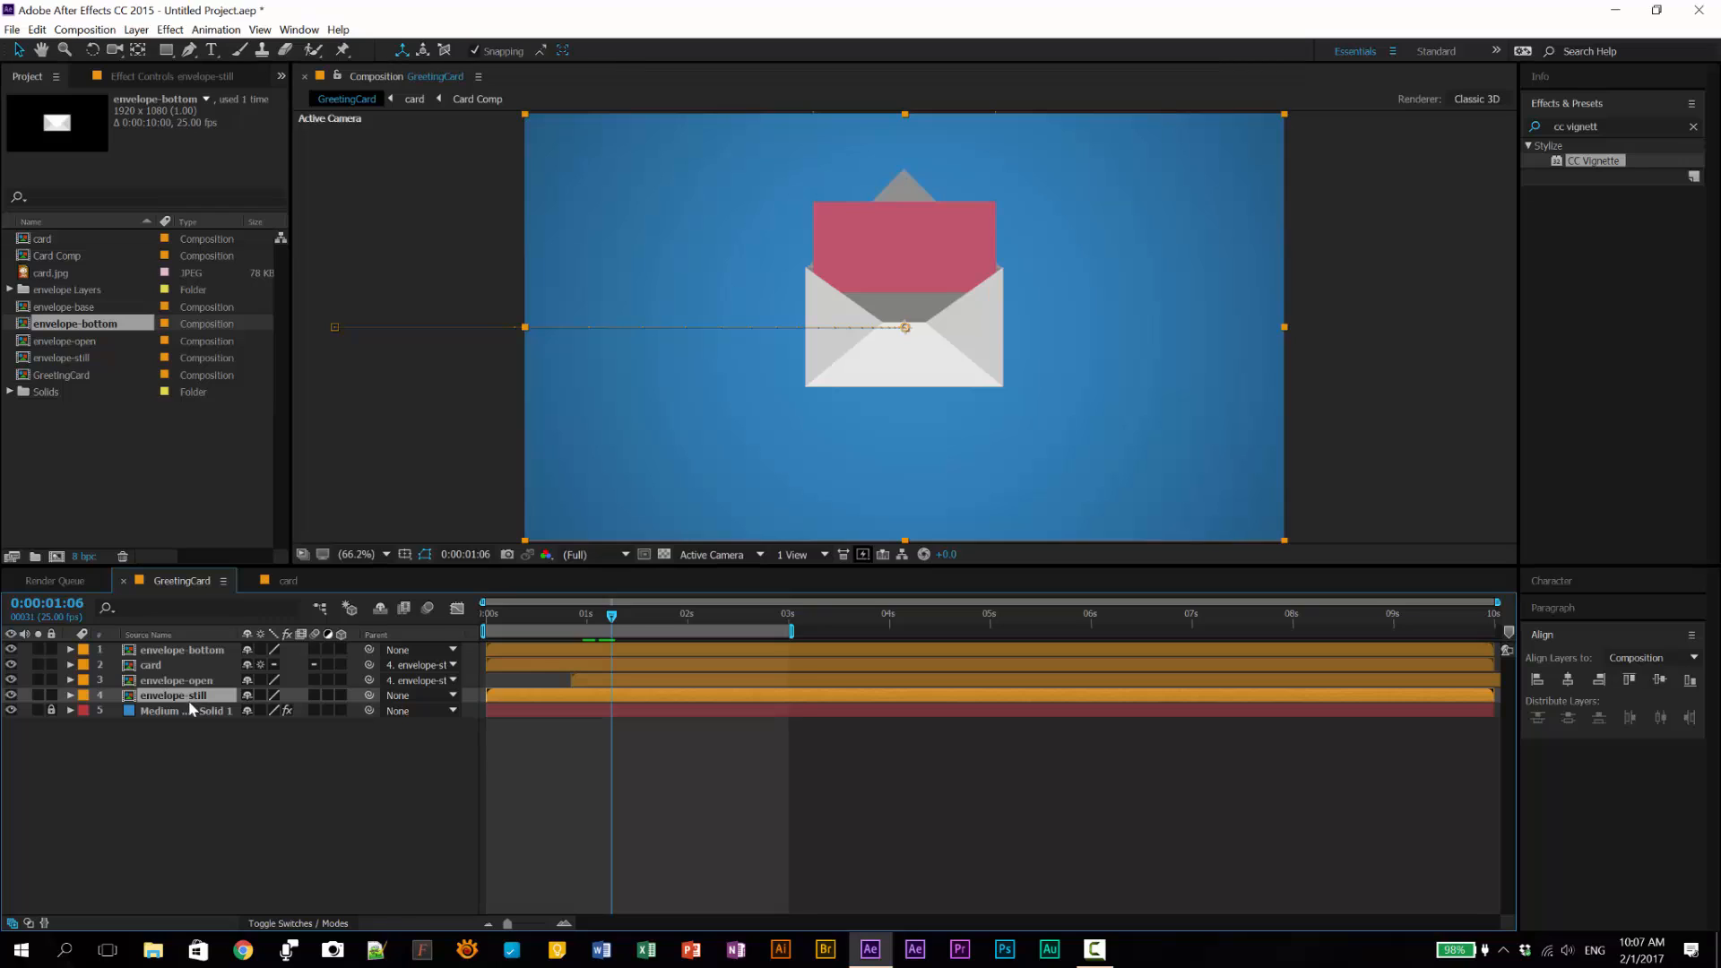
pyautogui.press('u')
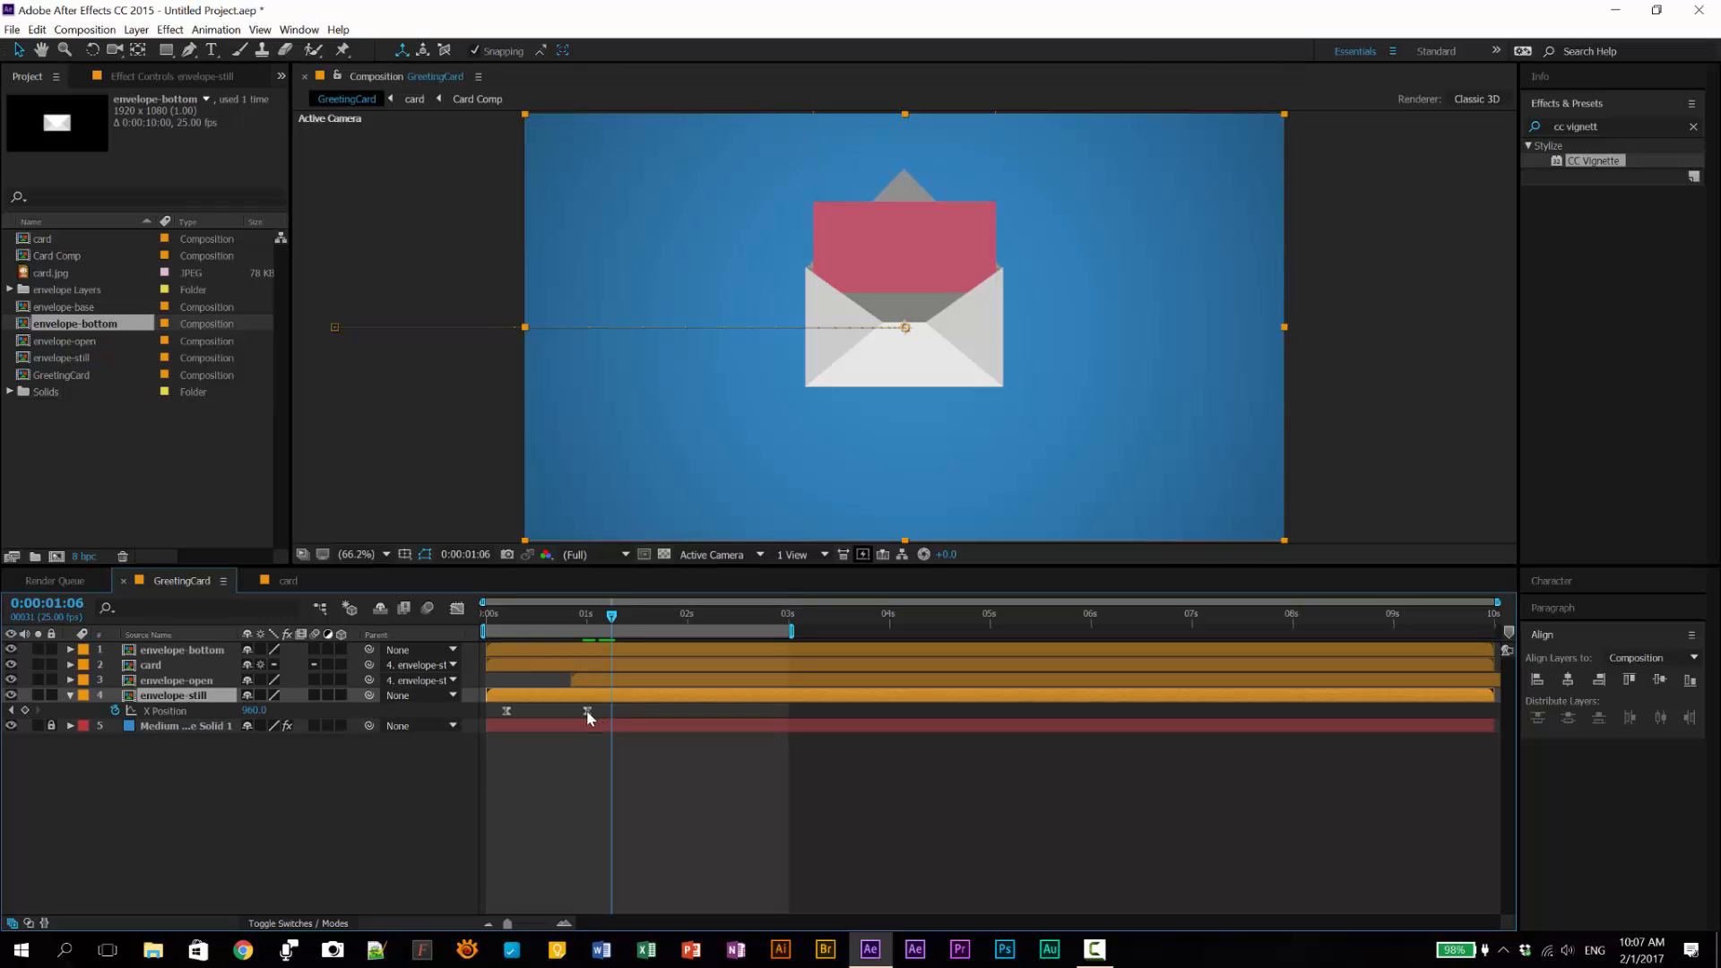
pyautogui.moveTo(613, 621); pyautogui.dragTo(616, 621)
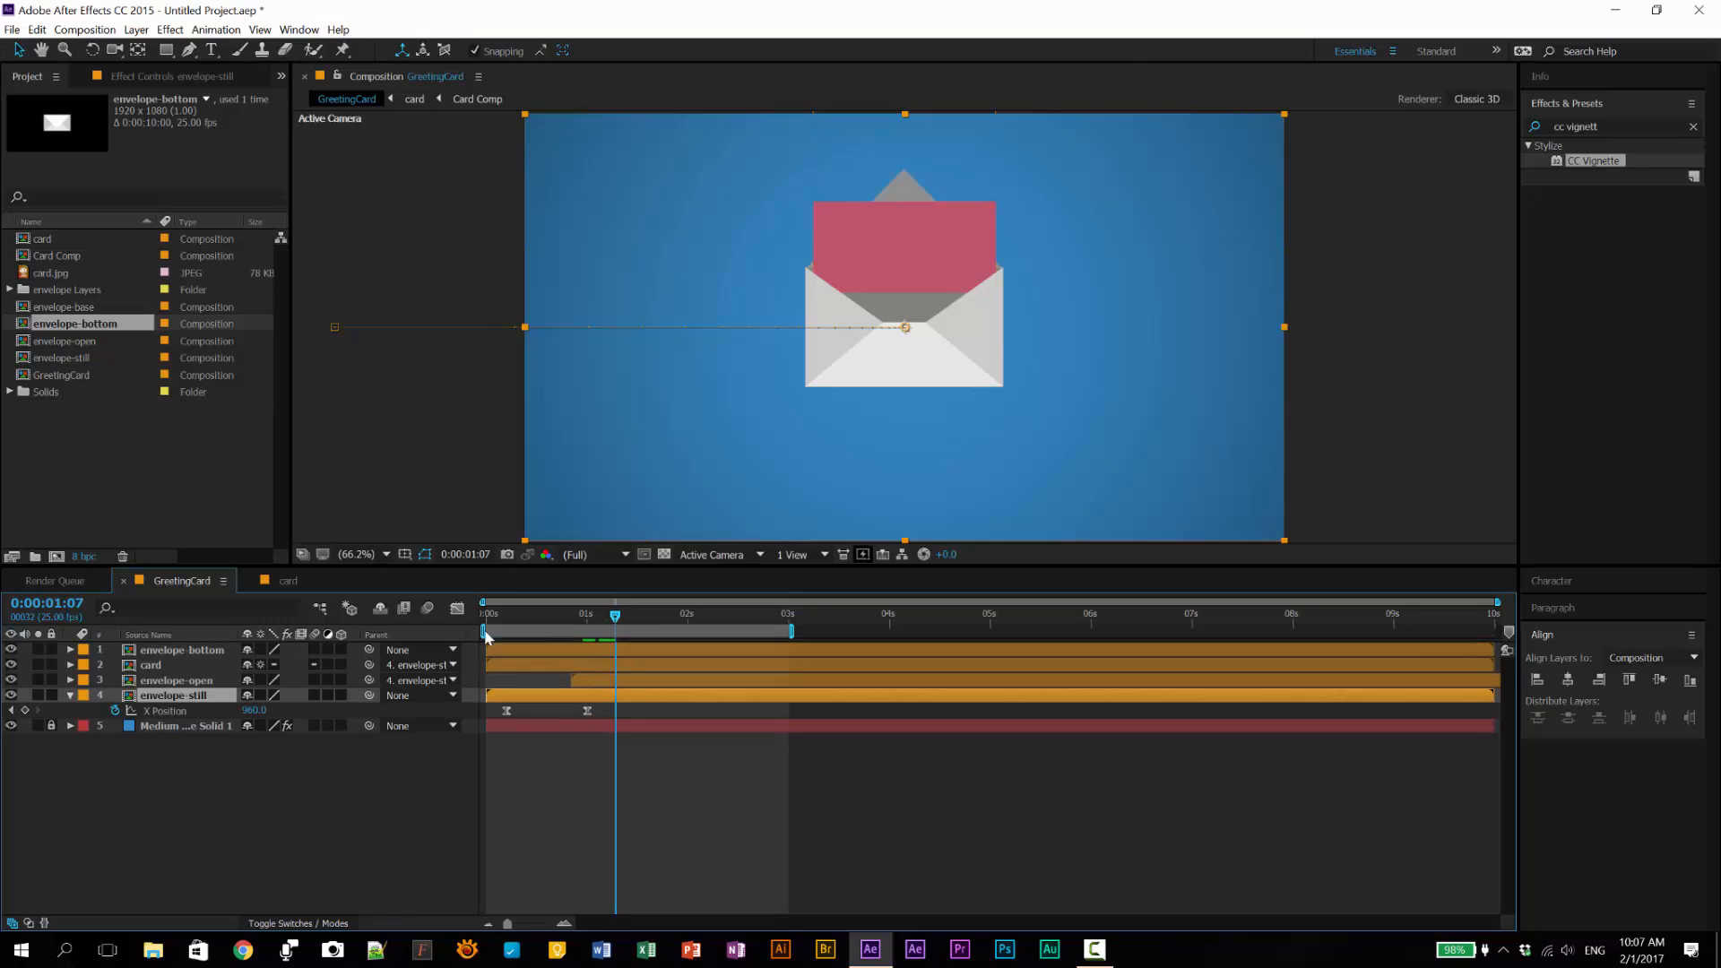
pyautogui.click(179, 655)
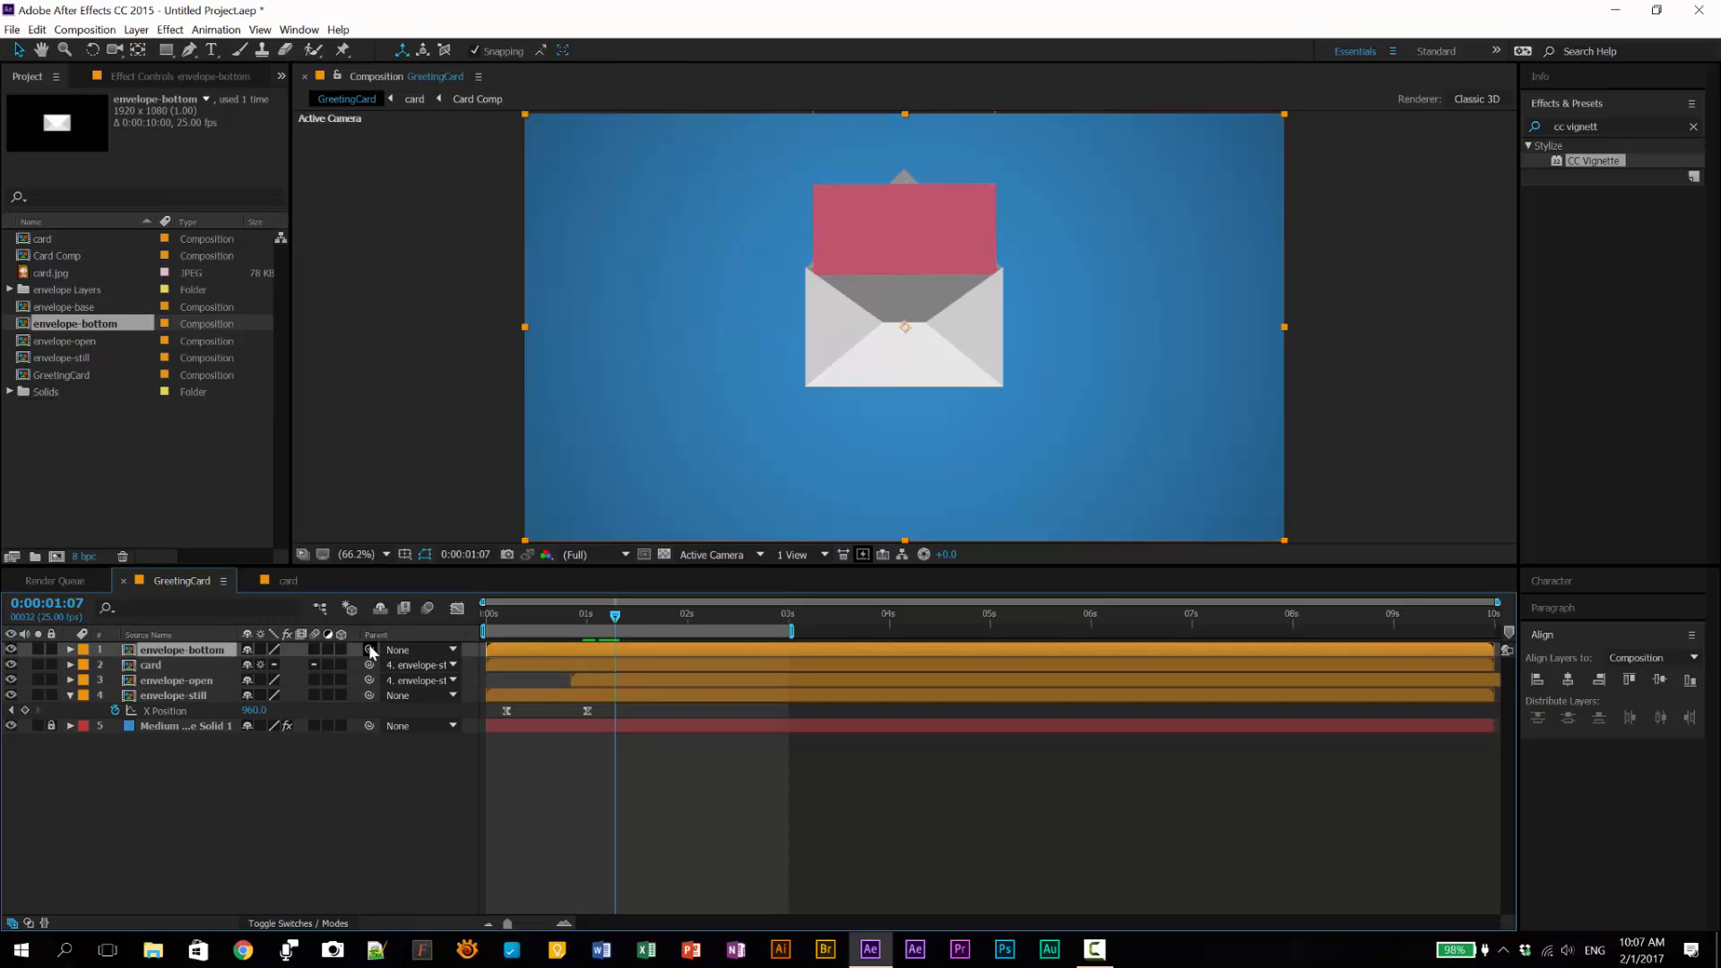
pyautogui.moveTo(369, 649); pyautogui.dragTo(190, 701)
# Step: Set the card layer's track matte to Alpha Inverted Matte "envelope-bottom" and scrub between 0:00:00:19 and 0:00:01:05 to check the masking
pyautogui.click(158, 668)
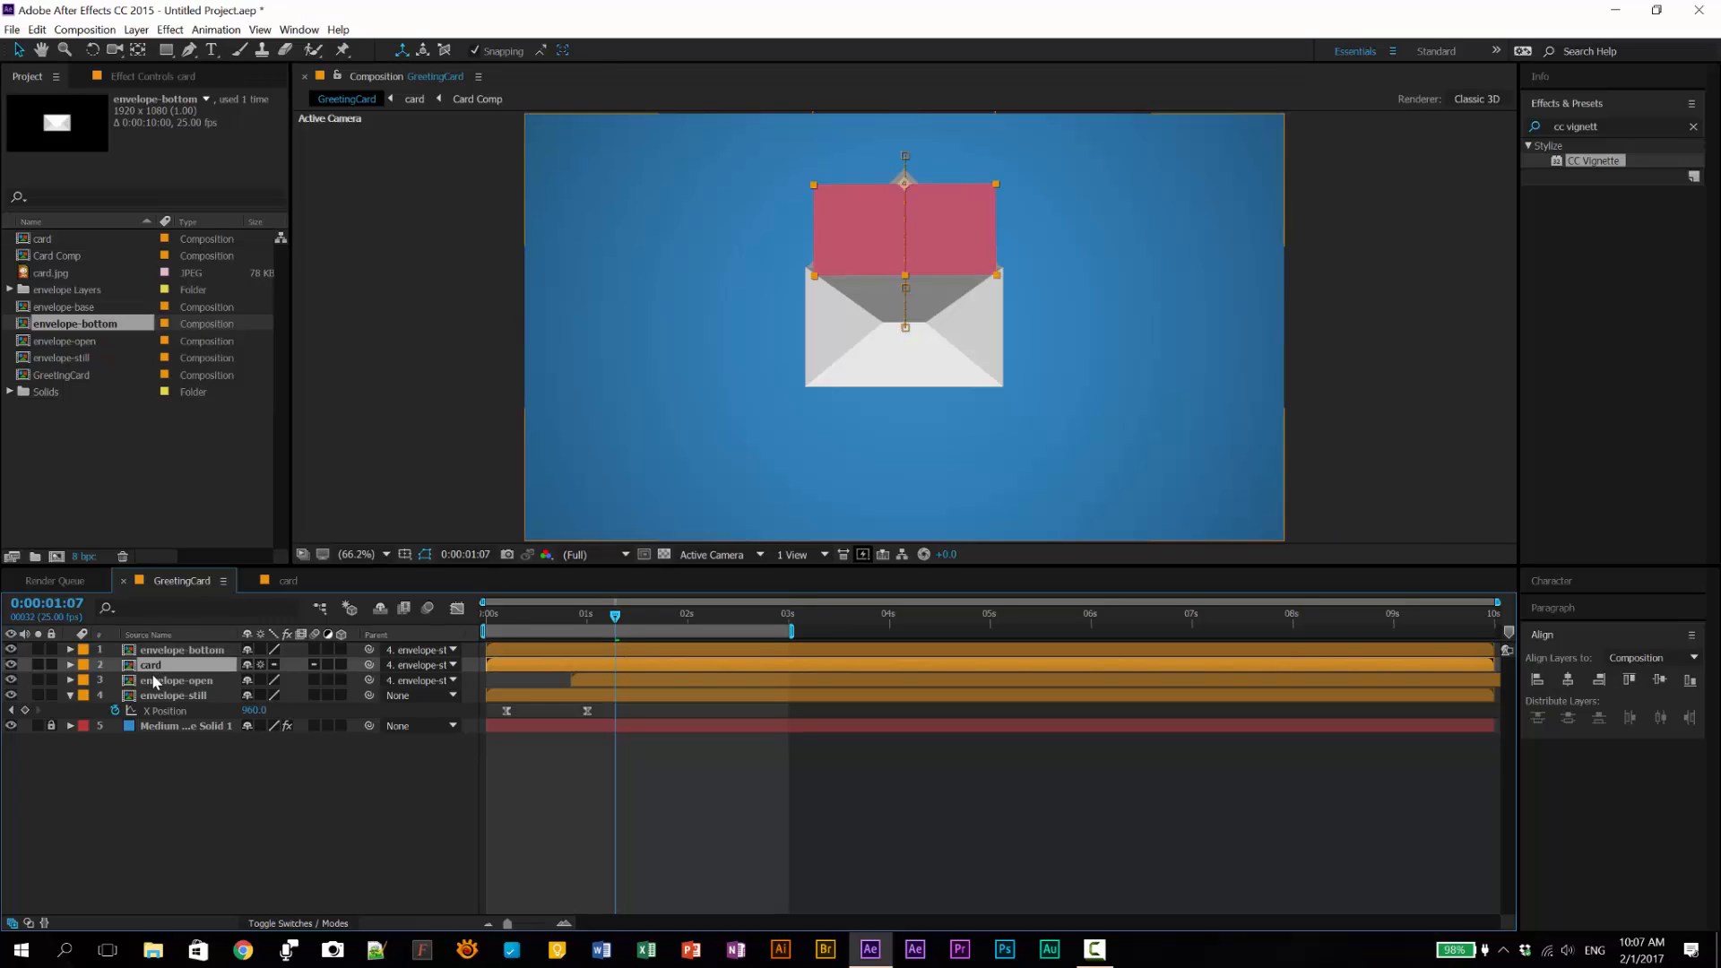
pyautogui.press('F4')
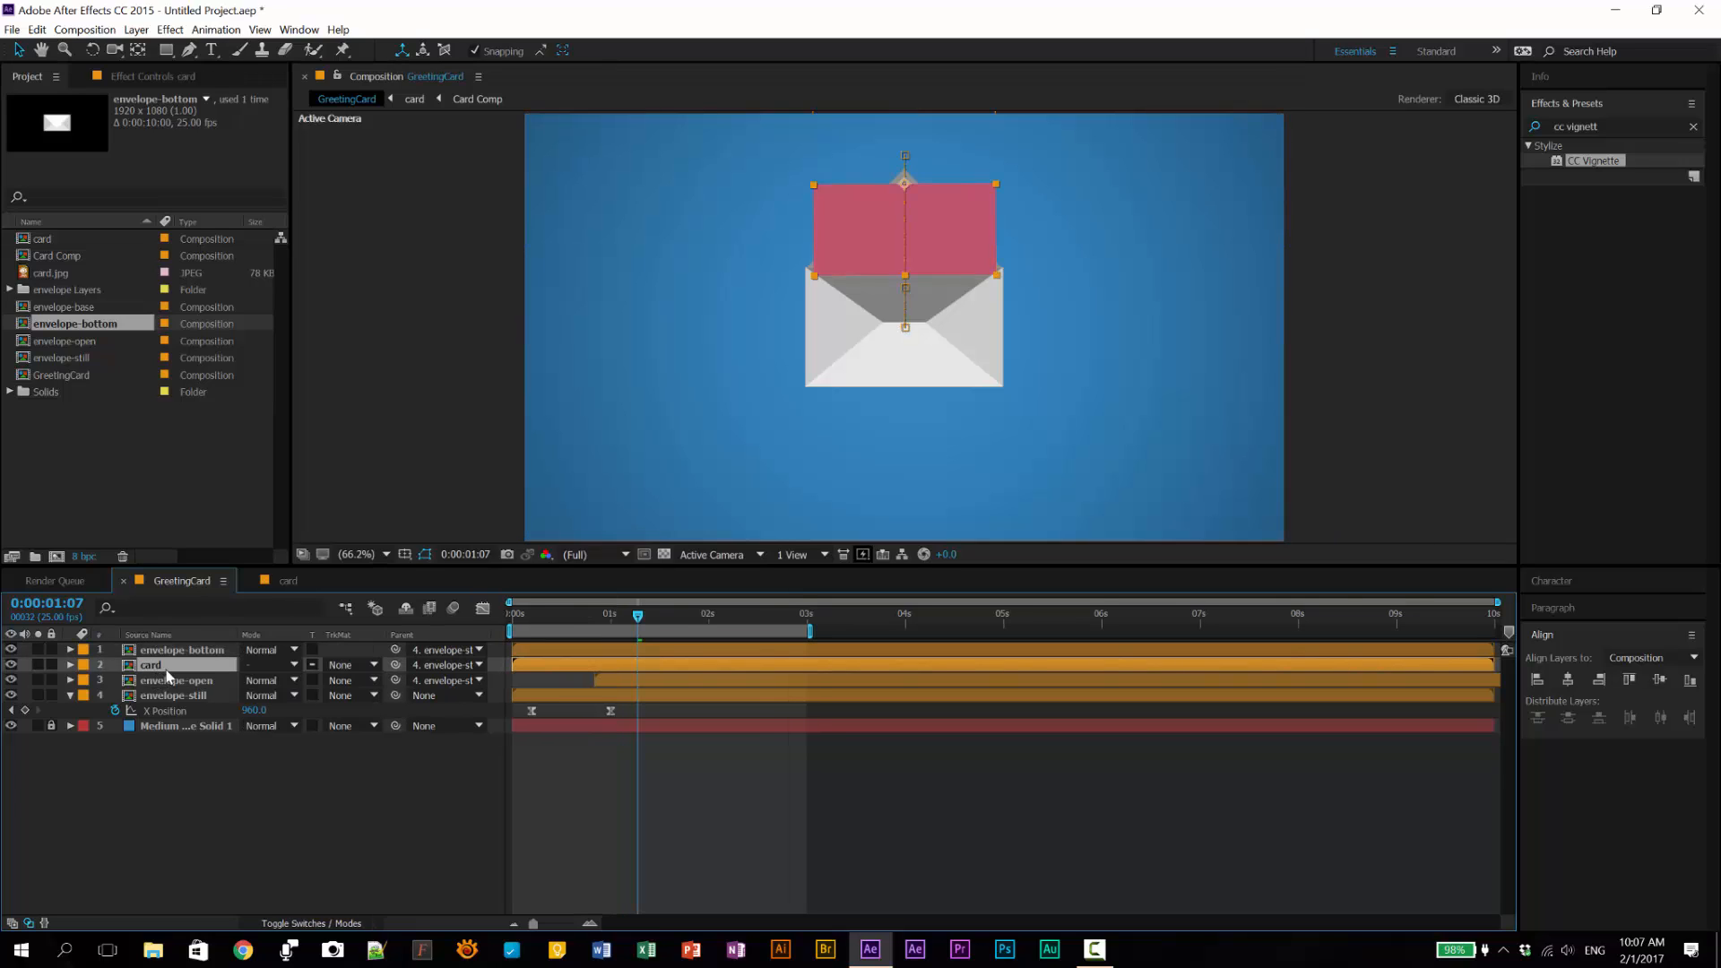
pyautogui.click(375, 667)
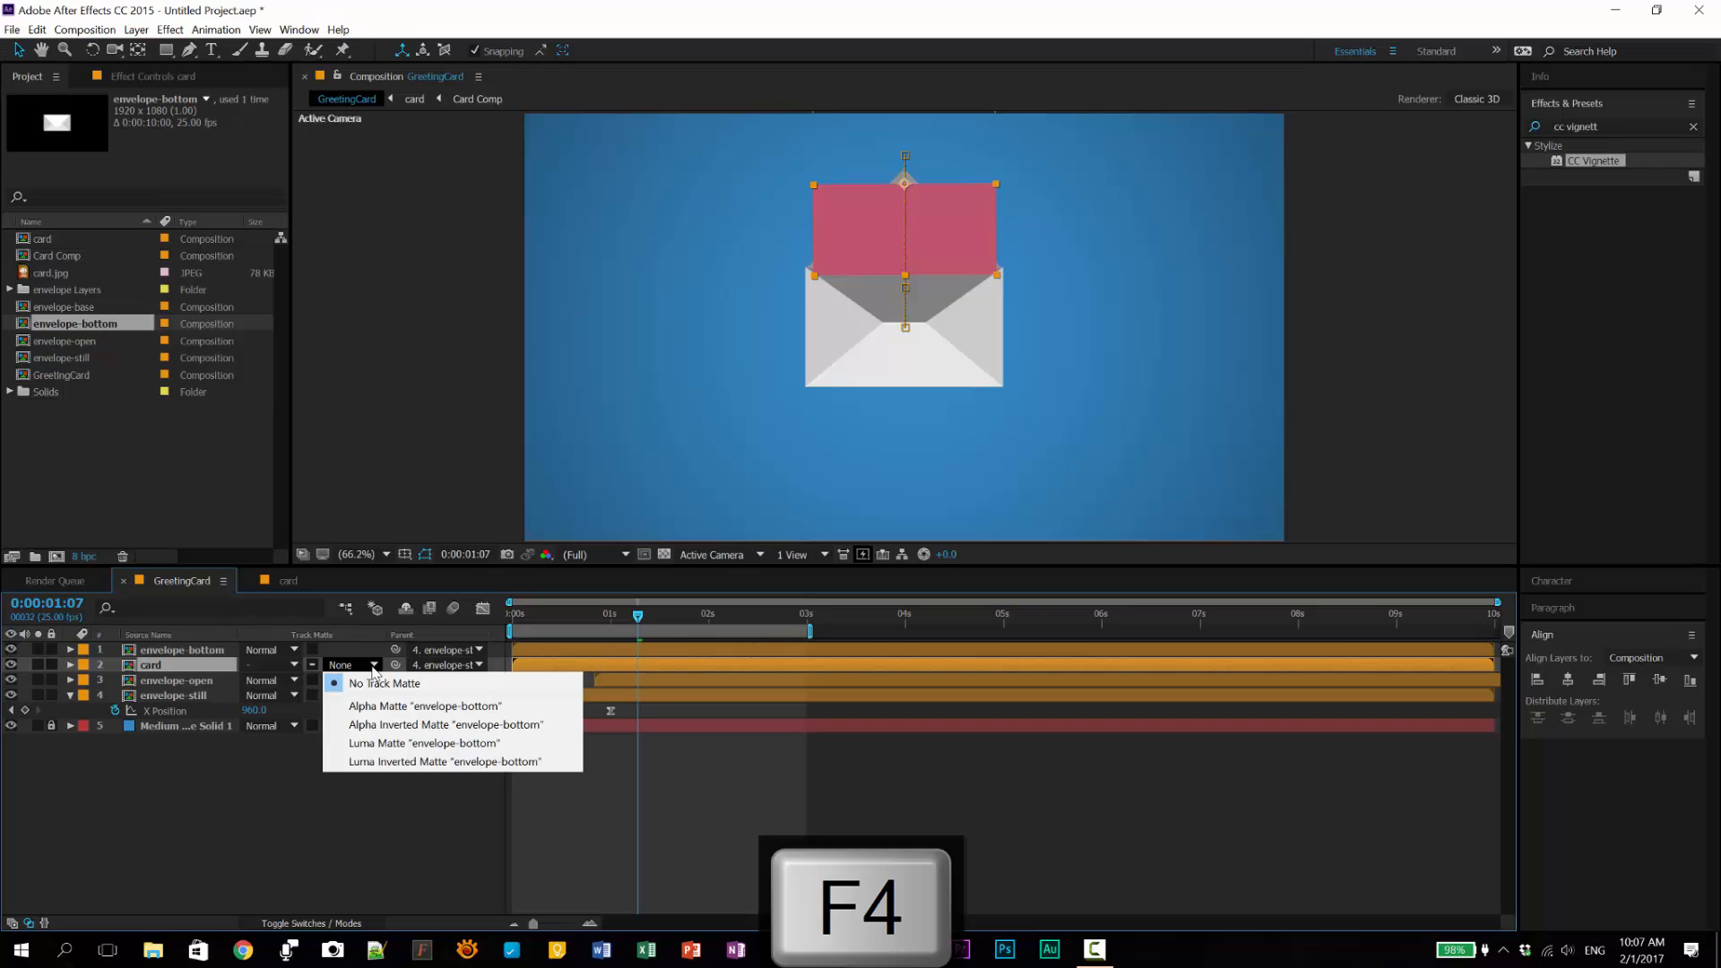
pyautogui.click(377, 726)
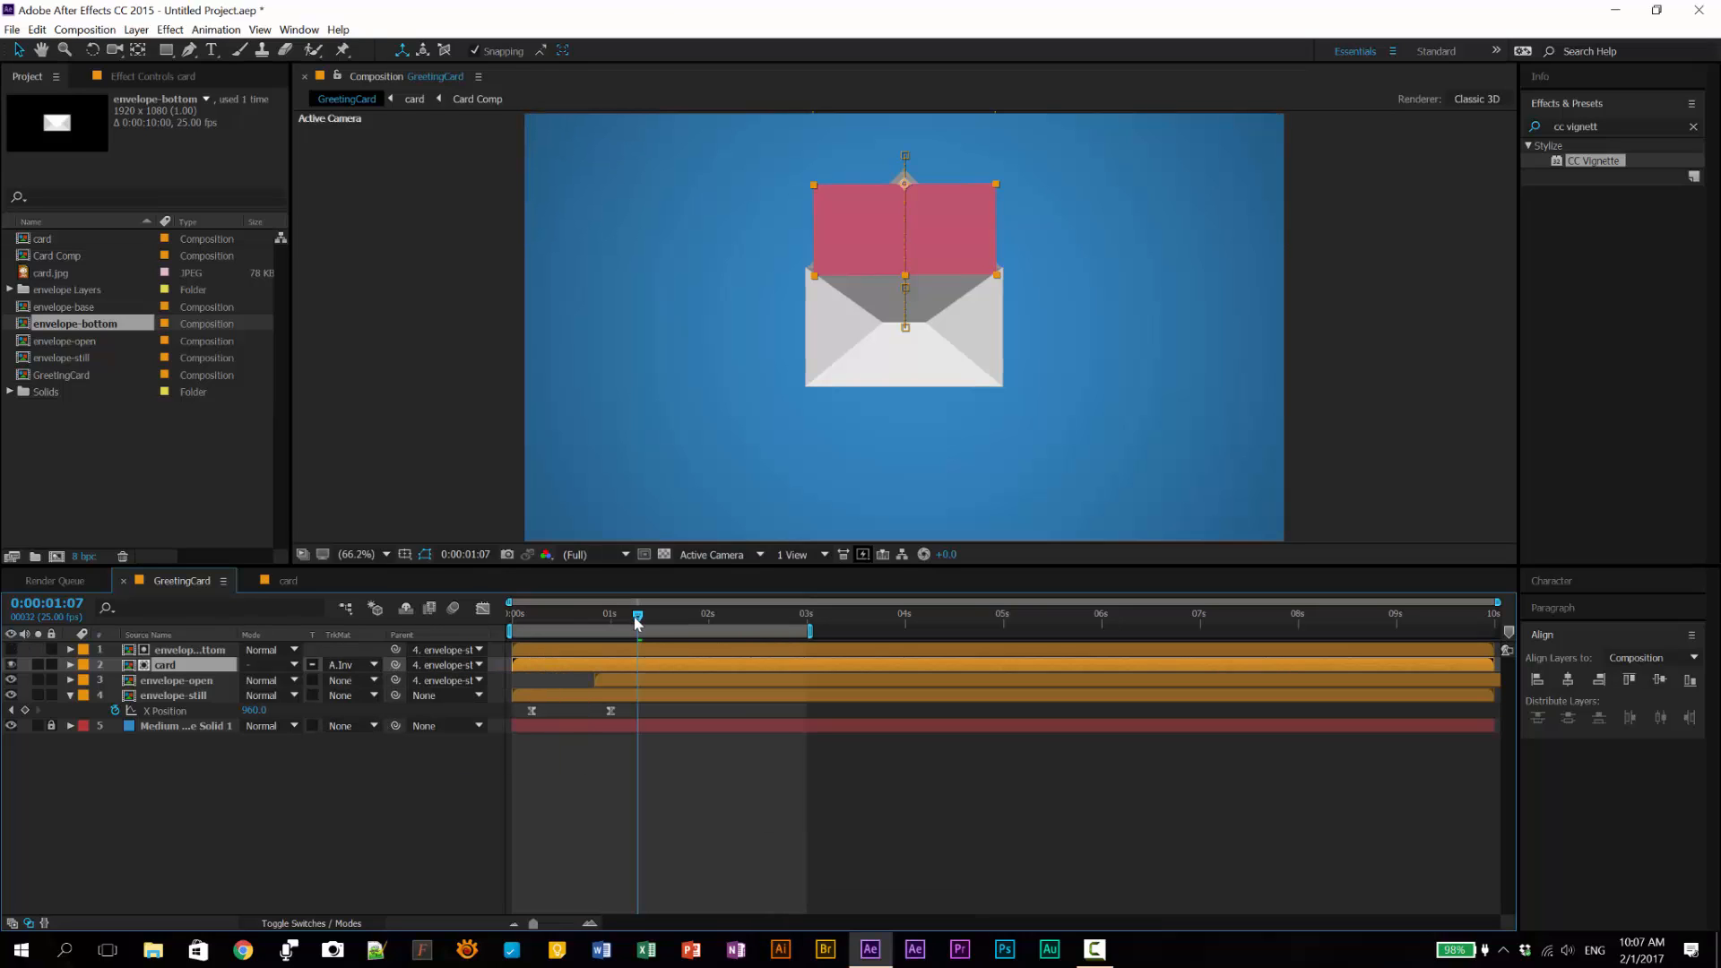
pyautogui.moveTo(630, 614); pyautogui.dragTo(604, 621)
pyautogui.moveTo(592, 626)
pyautogui.mouseDown()
pyautogui.moveTo(566, 626)
pyautogui.moveTo(616, 631)
pyautogui.moveTo(591, 642)
pyautogui.mouseUp()
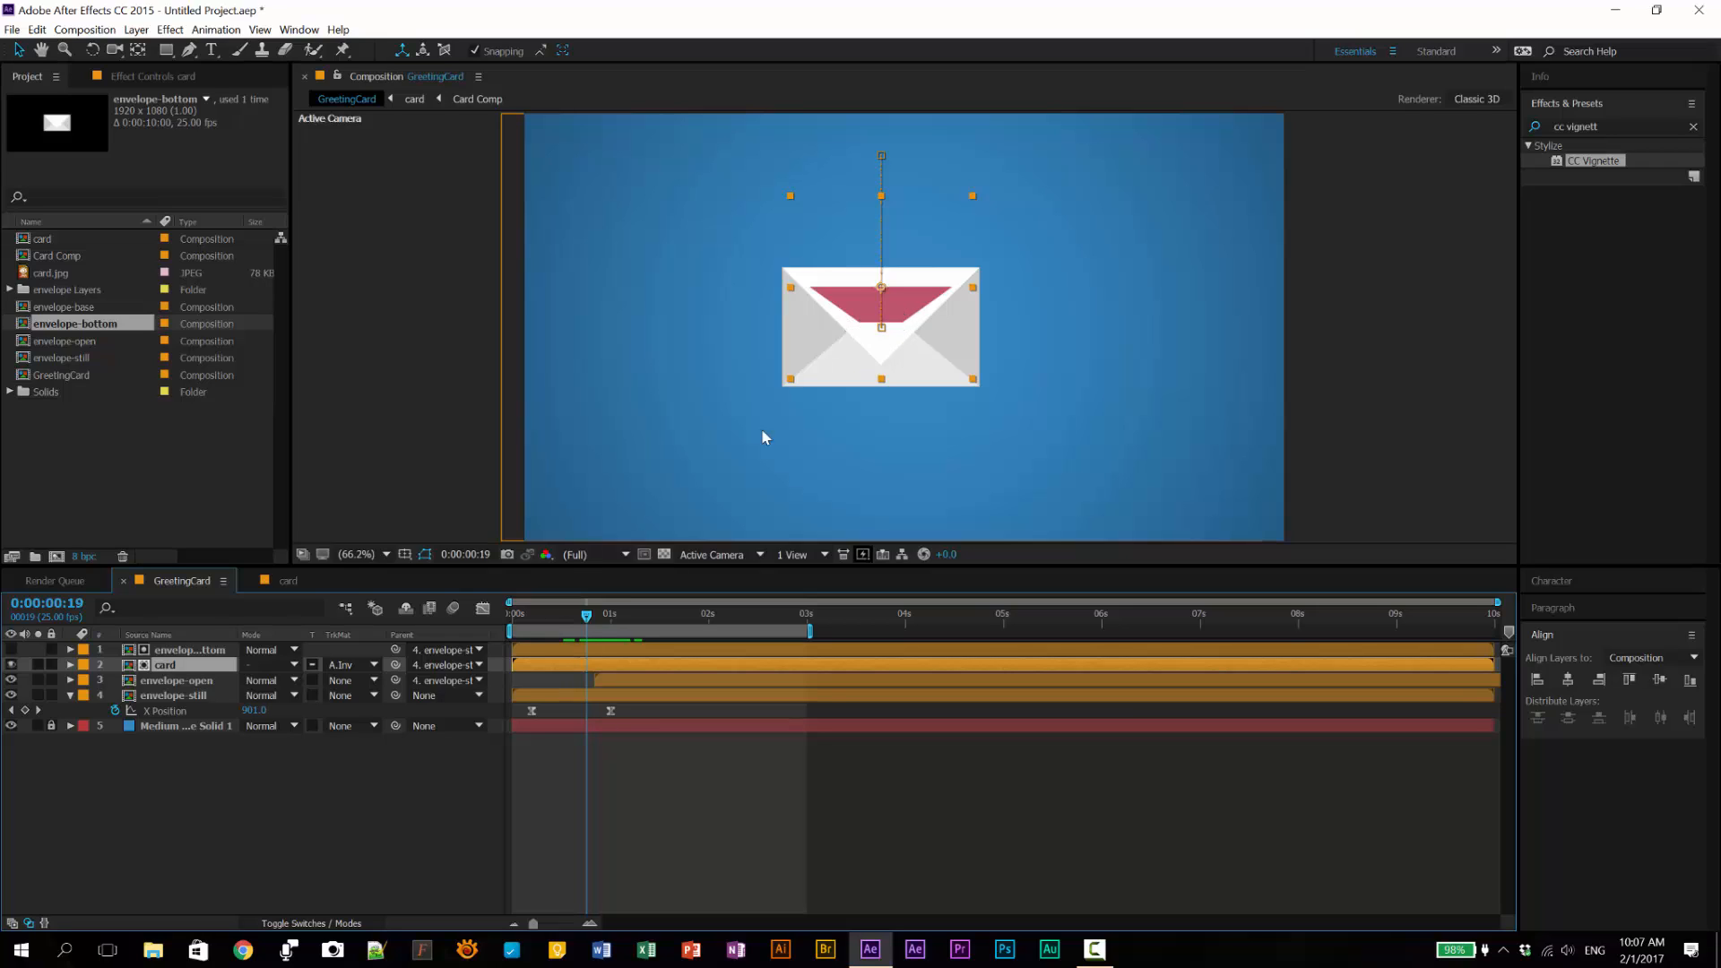
pyautogui.moveTo(588, 611); pyautogui.dragTo(630, 615)
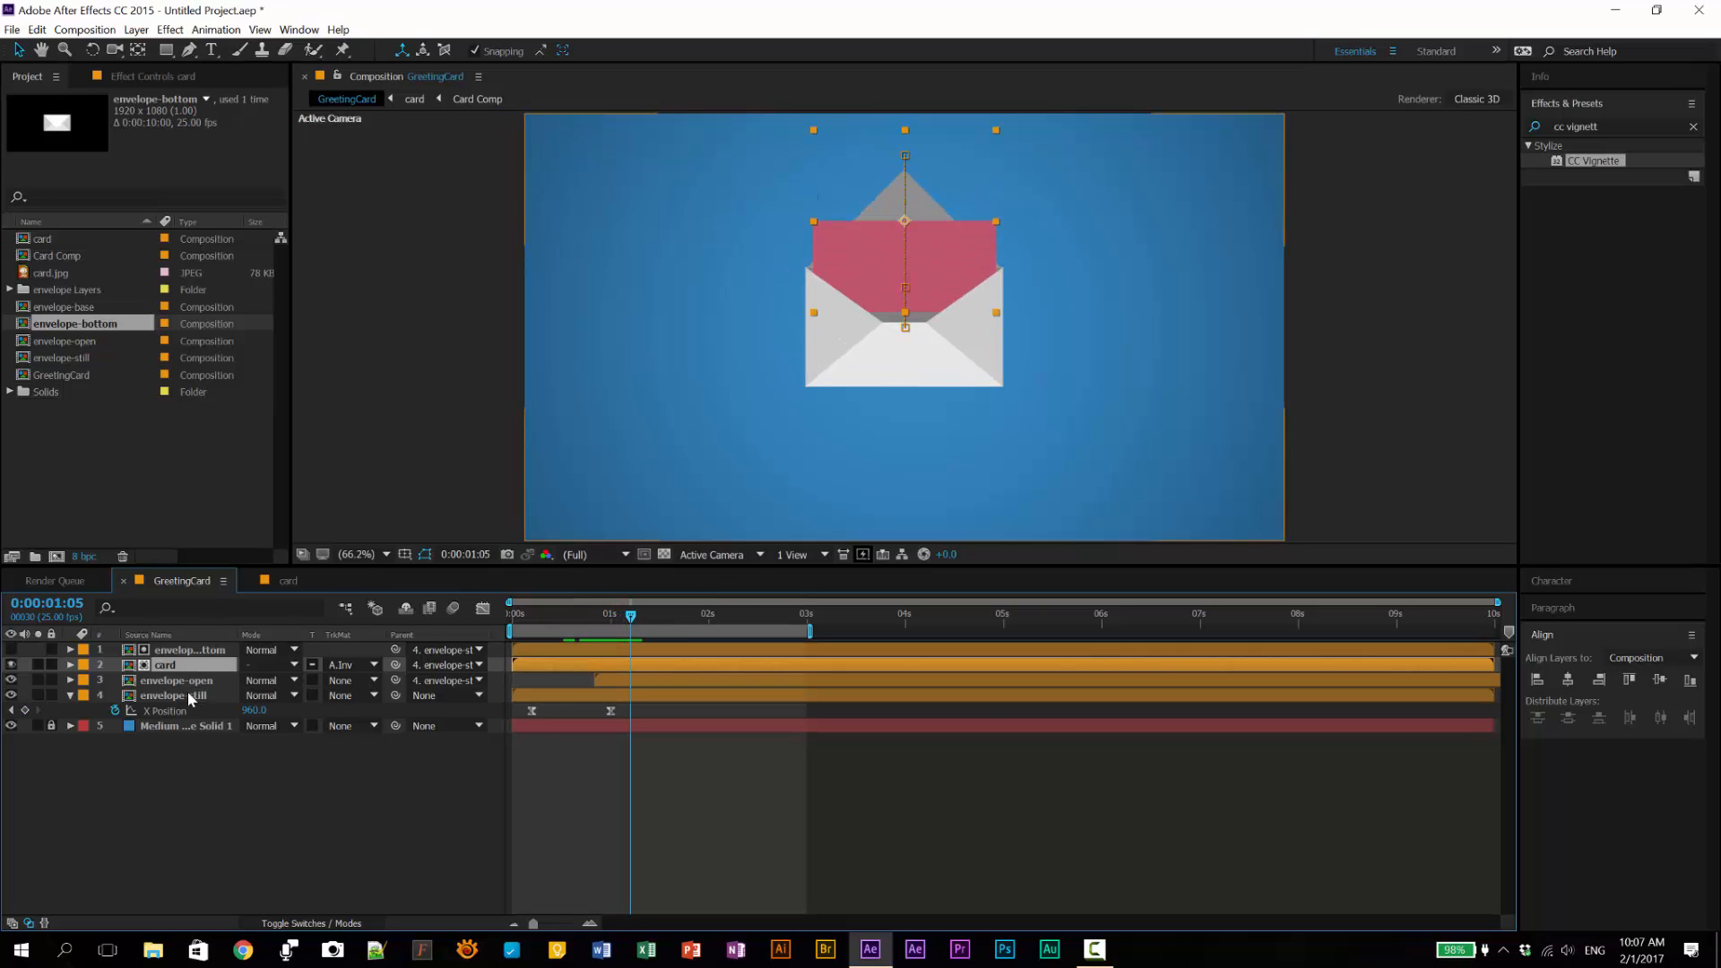
# Step: Duplicate the envelope-open composition in the project and rename the copy envelope-cover
pyautogui.click(79, 343)
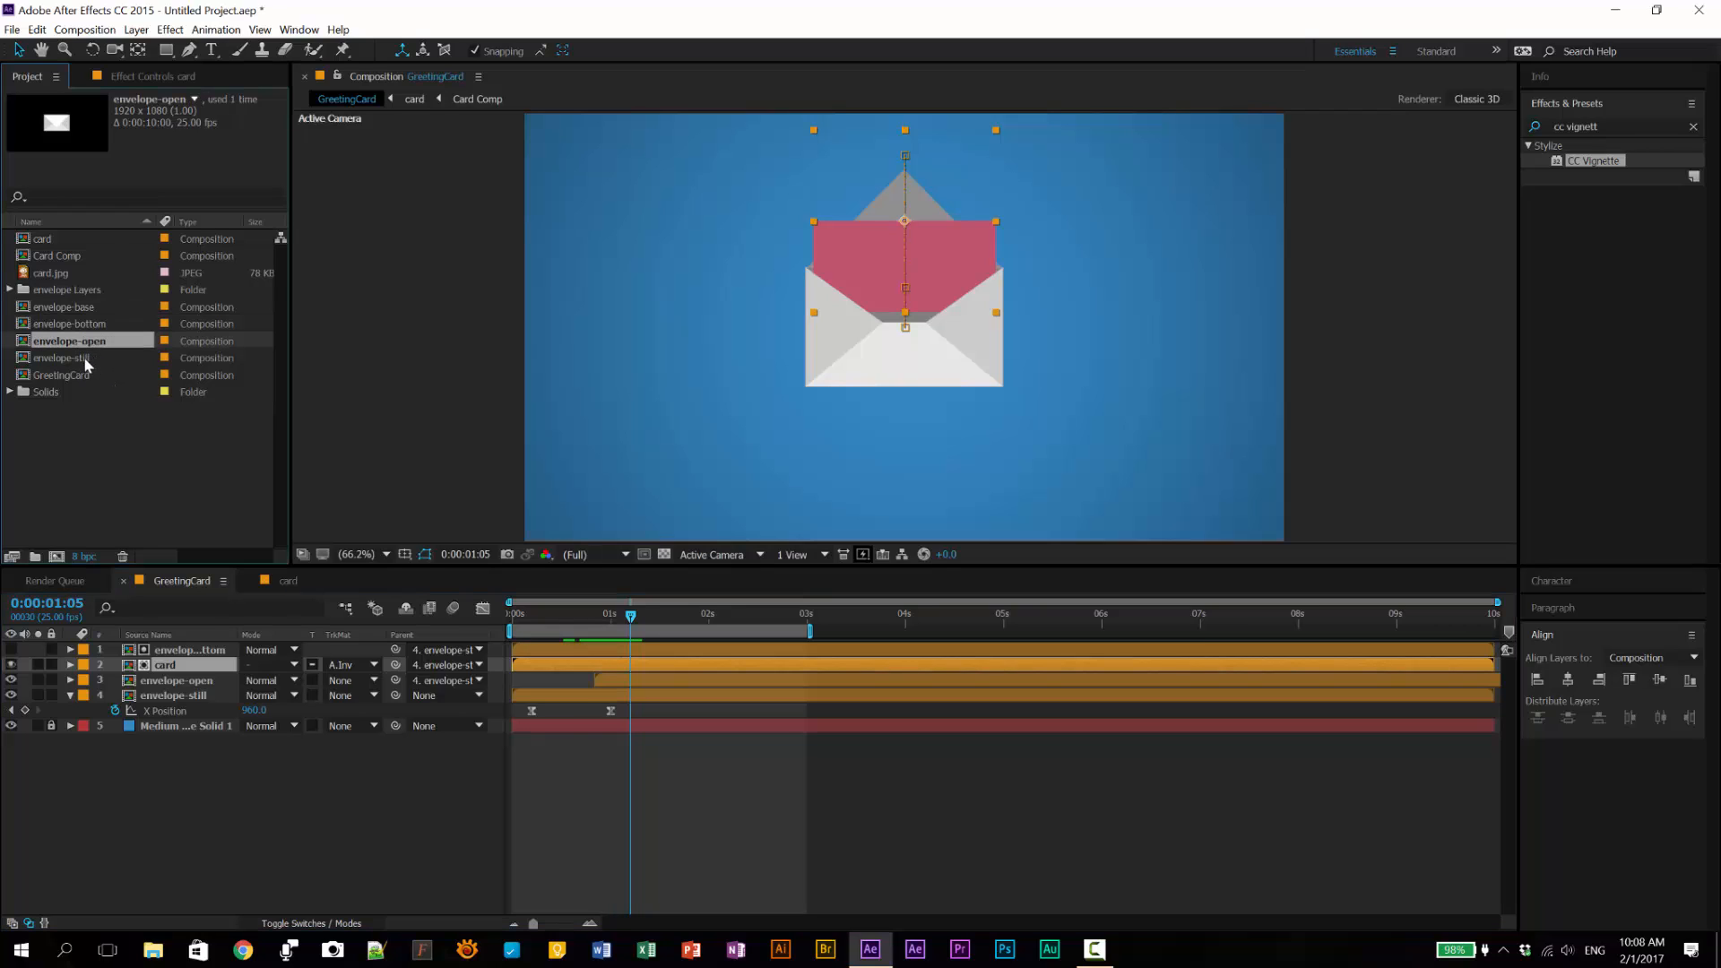
pyautogui.hotkey('ctrl', 'd')
pyautogui.press('Return')
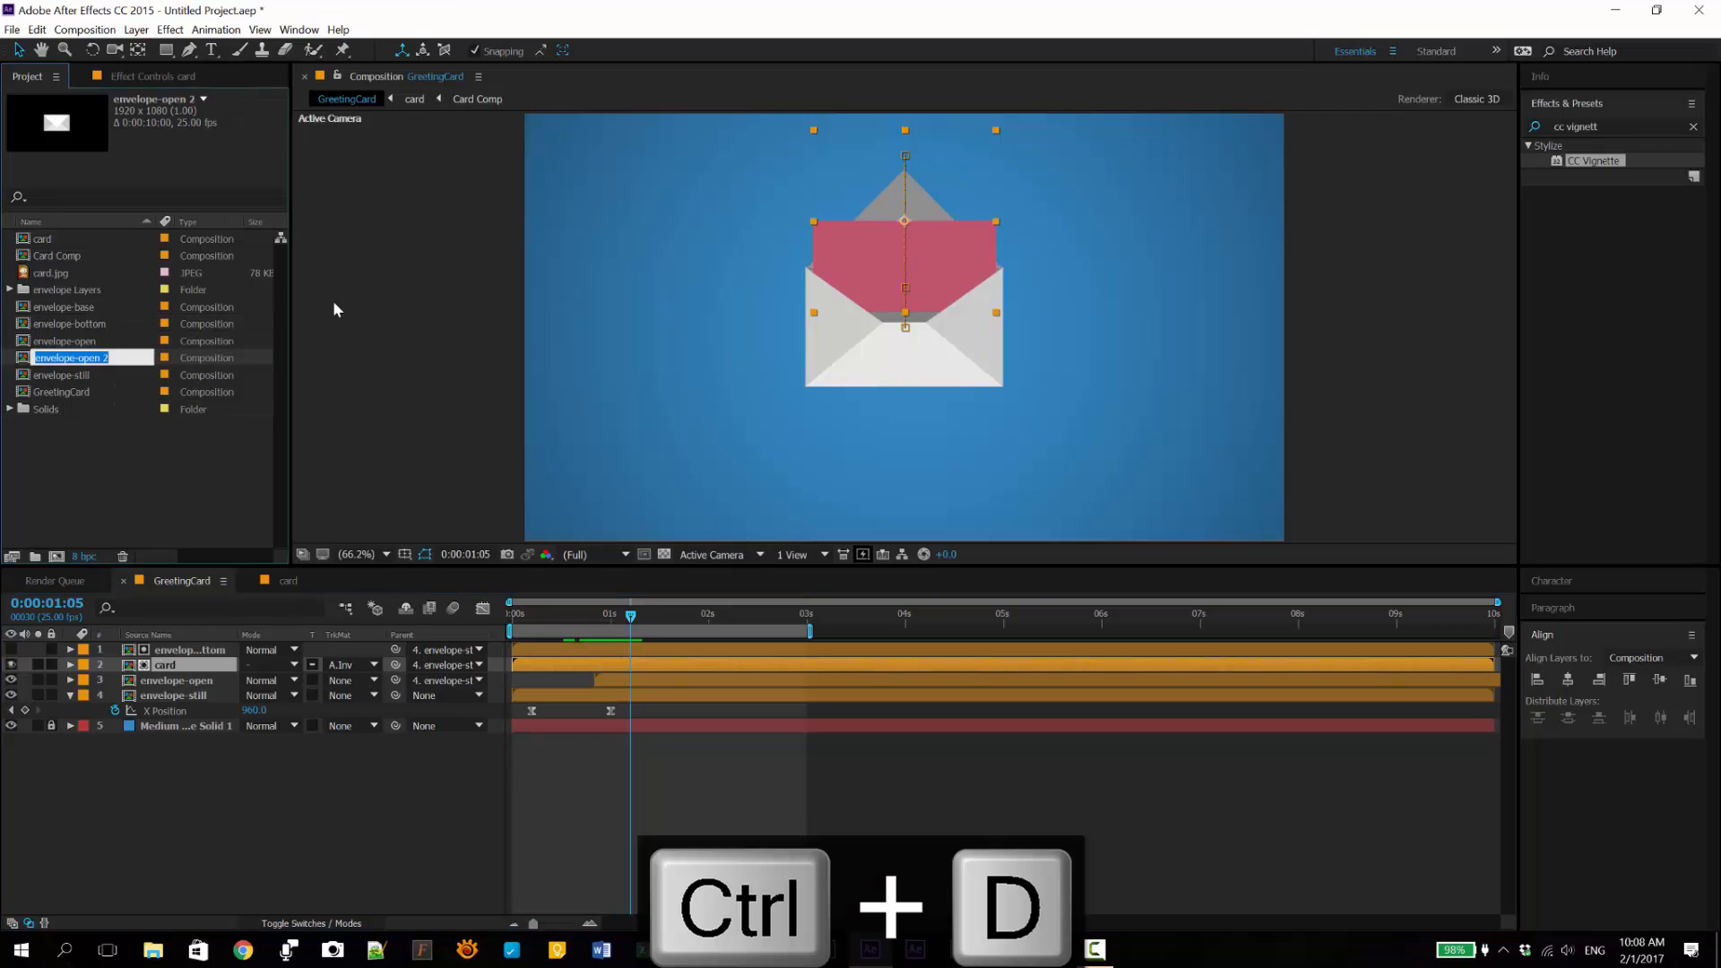
pyautogui.press('End')
pyautogui.press('BackSpace')
pyautogui.press('BackSpace')
pyautogui.press('BackSpace')
pyautogui.press('BackSpace')
pyautogui.press('BackSpace')
pyautogui.press('BackSpace')
pyautogui.write('cover')
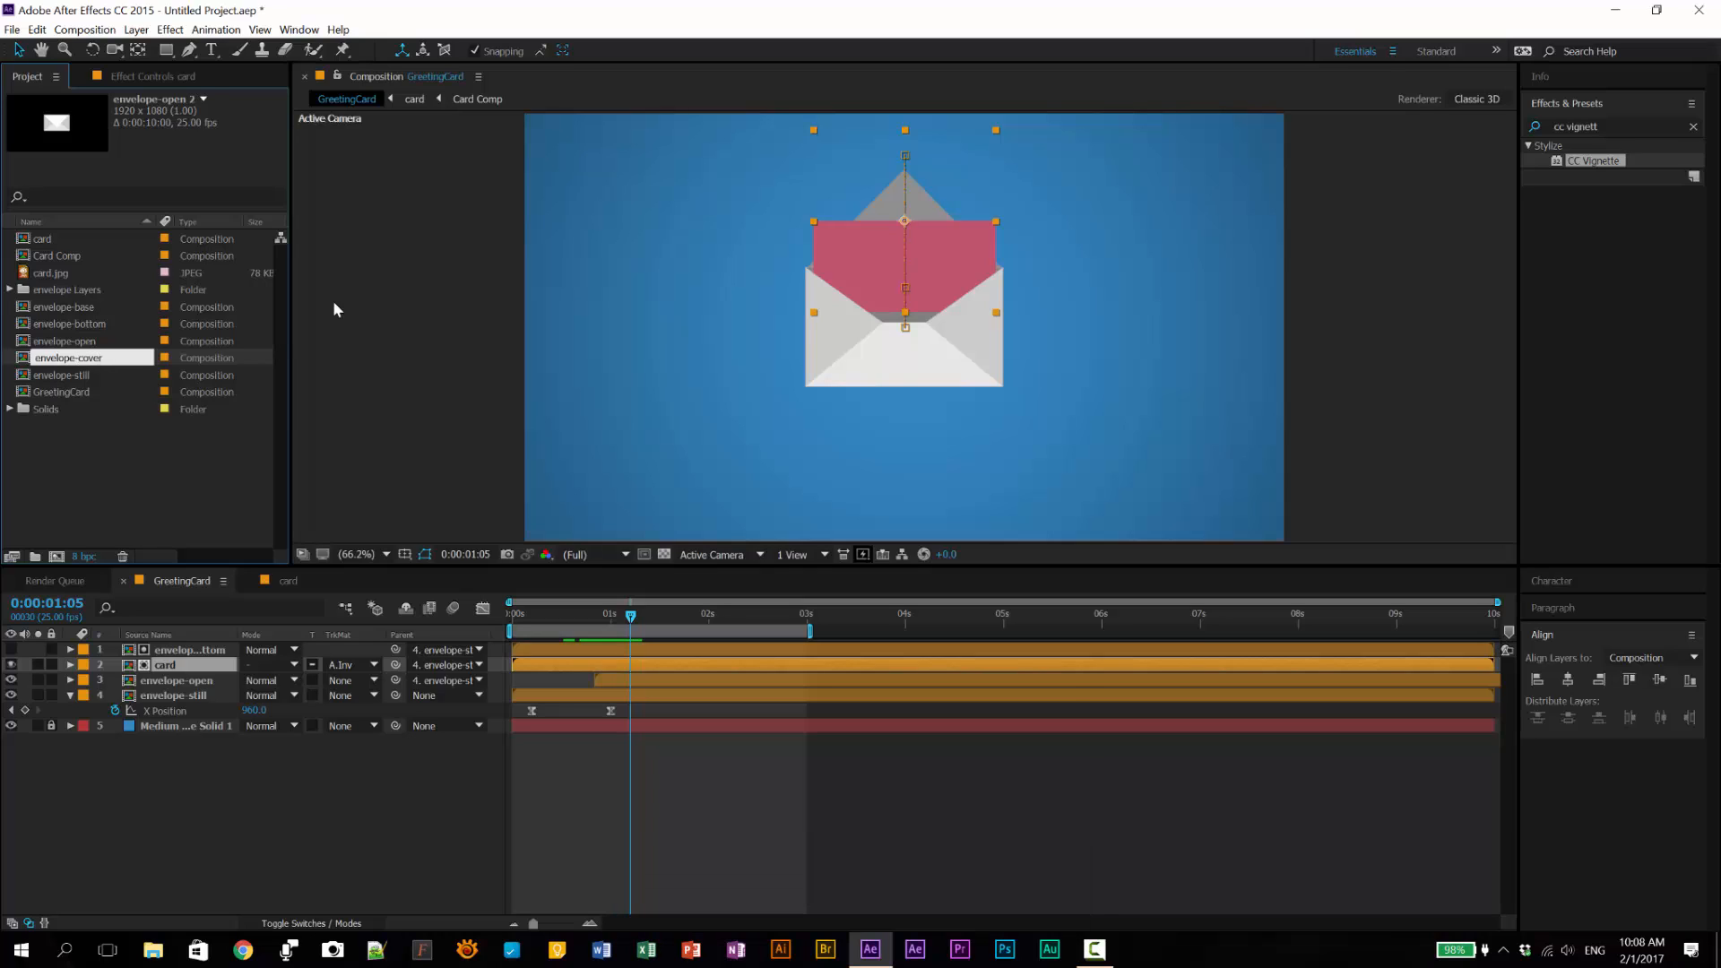
pyautogui.press('Return')
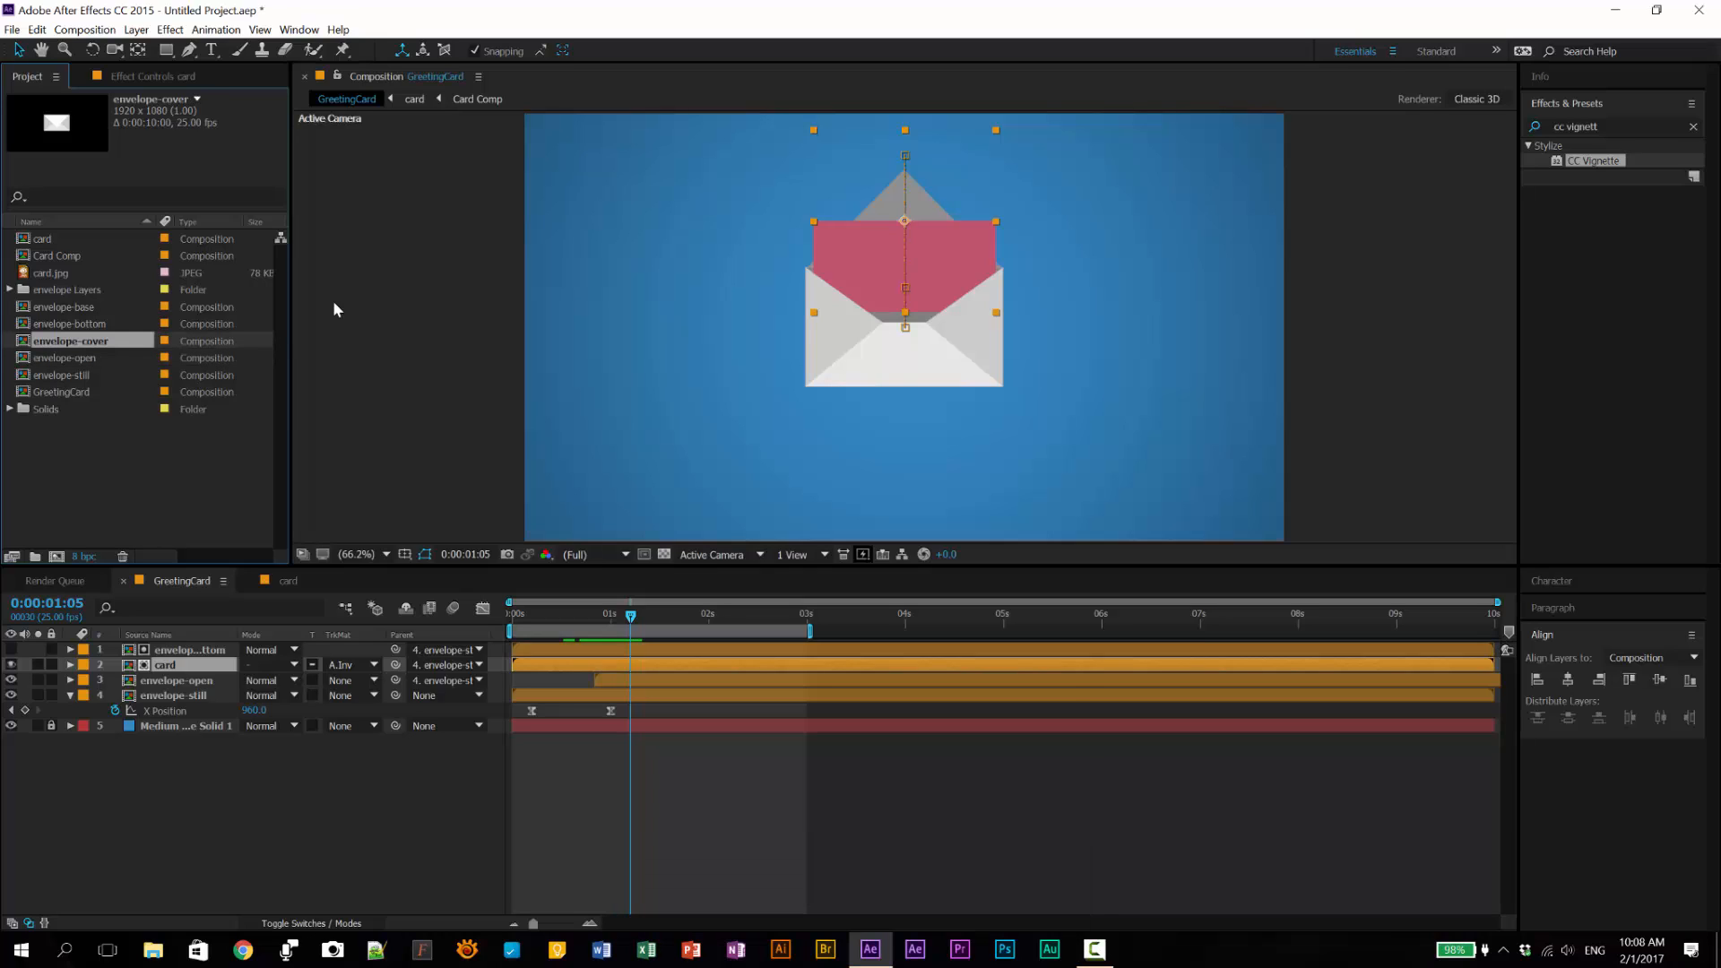
# Step: In the envelope-cover composition, collapse the Cover layer's properties and hide the Bottom, Right, Left and Back layers
pyautogui.doubleClick(61, 342)
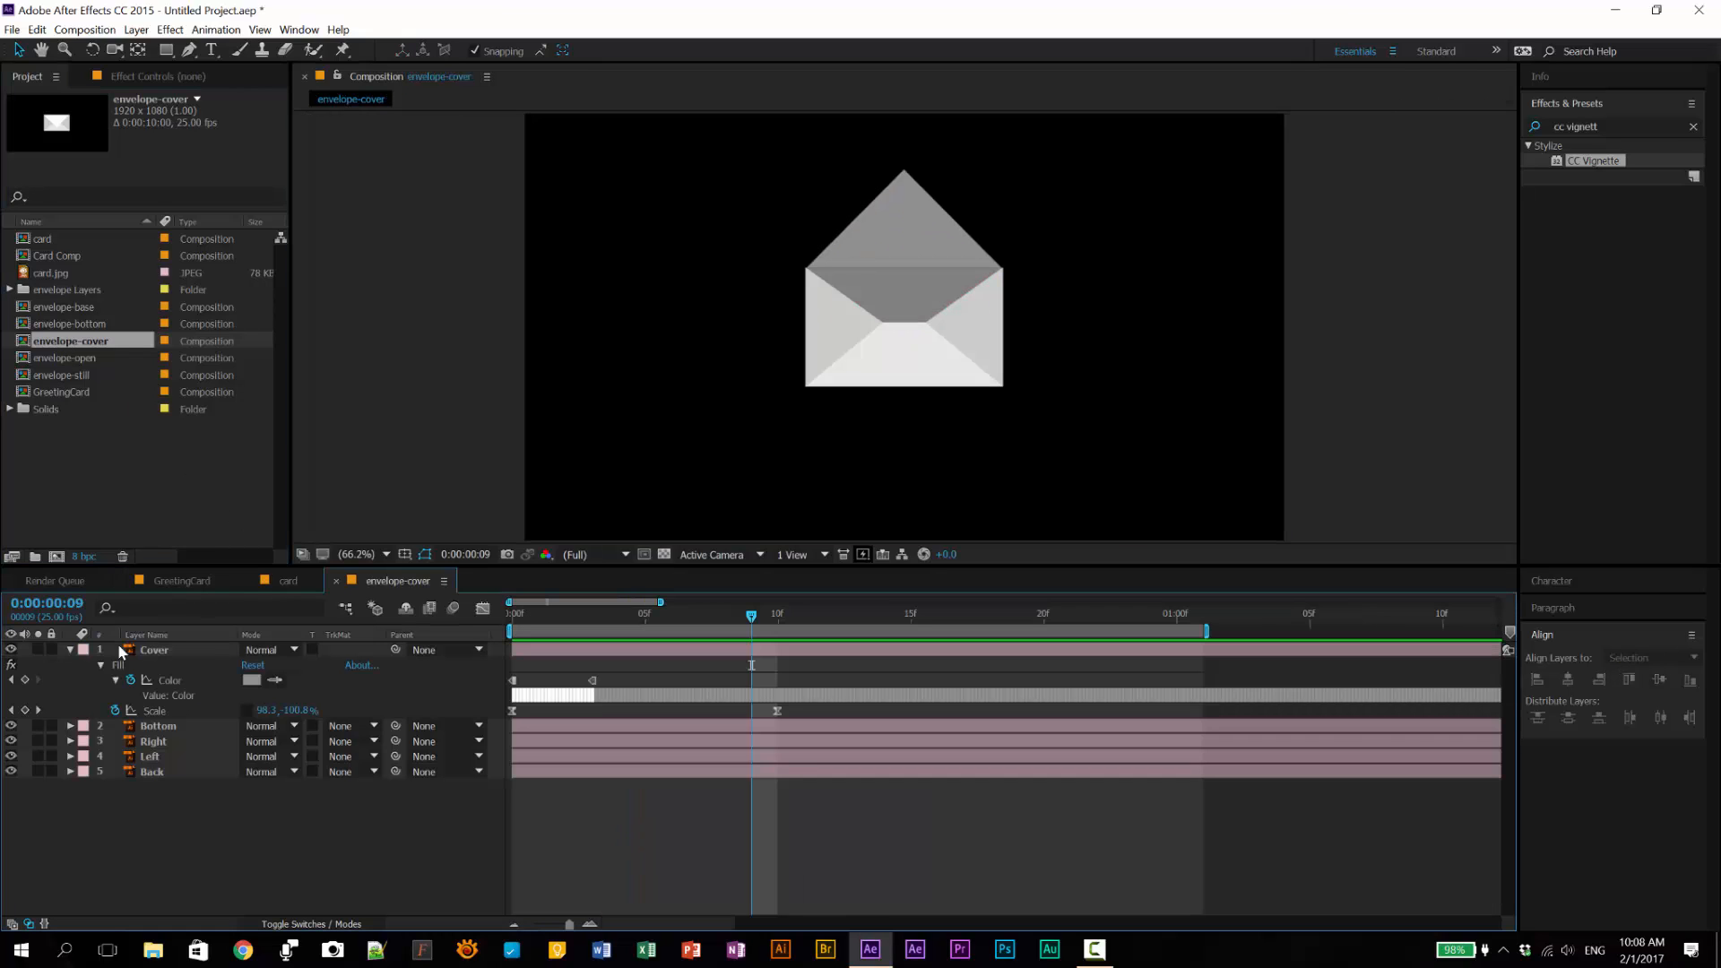
pyautogui.click(71, 651)
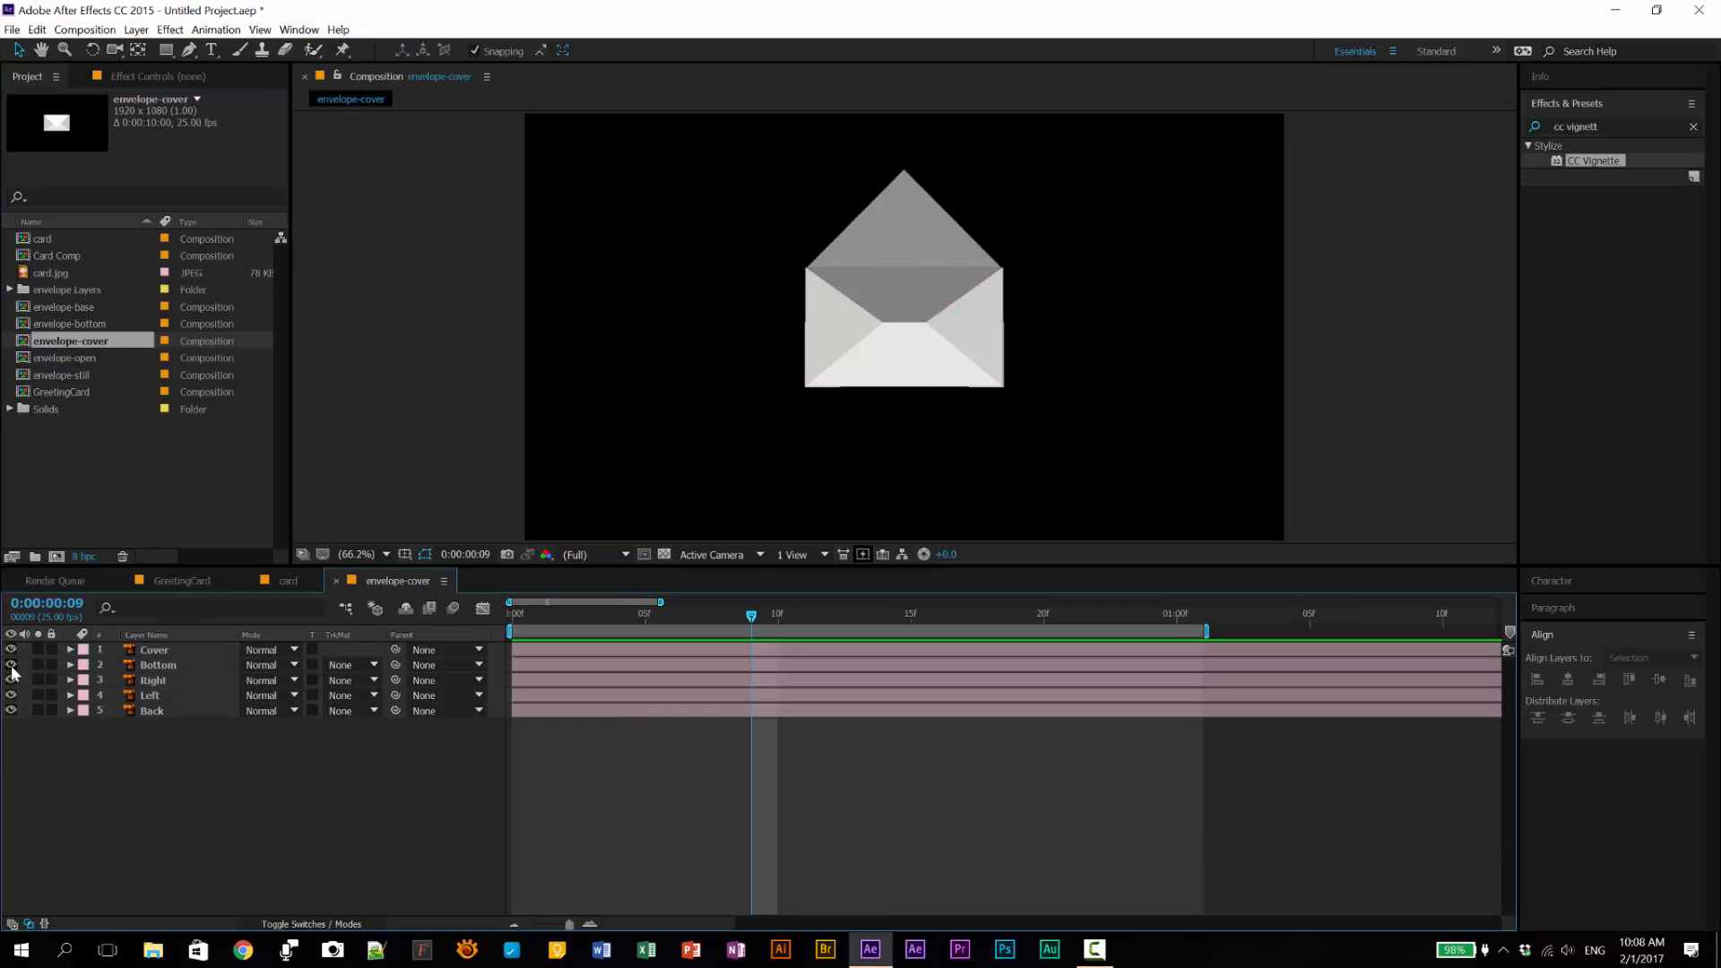
pyautogui.moveTo(13, 666); pyautogui.dragTo(11, 709)
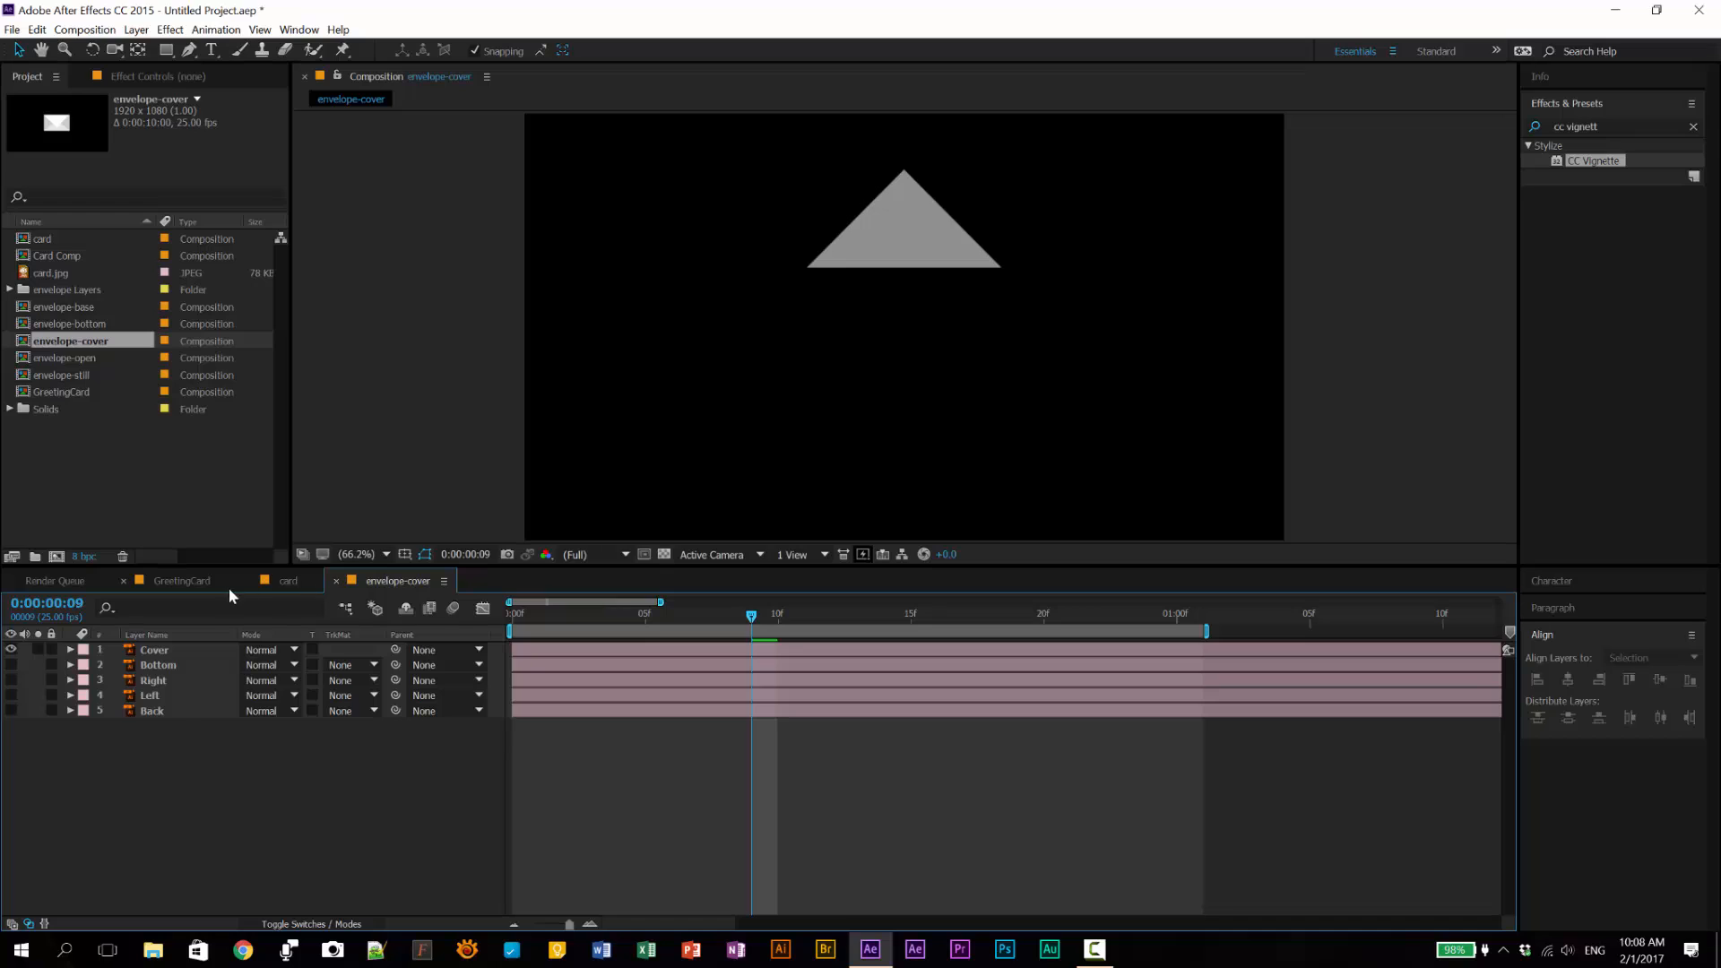
# Step: Add envelope-cover as the top layer of GreetingCard and parent it to the envelope-still layer
pyautogui.click(180, 581)
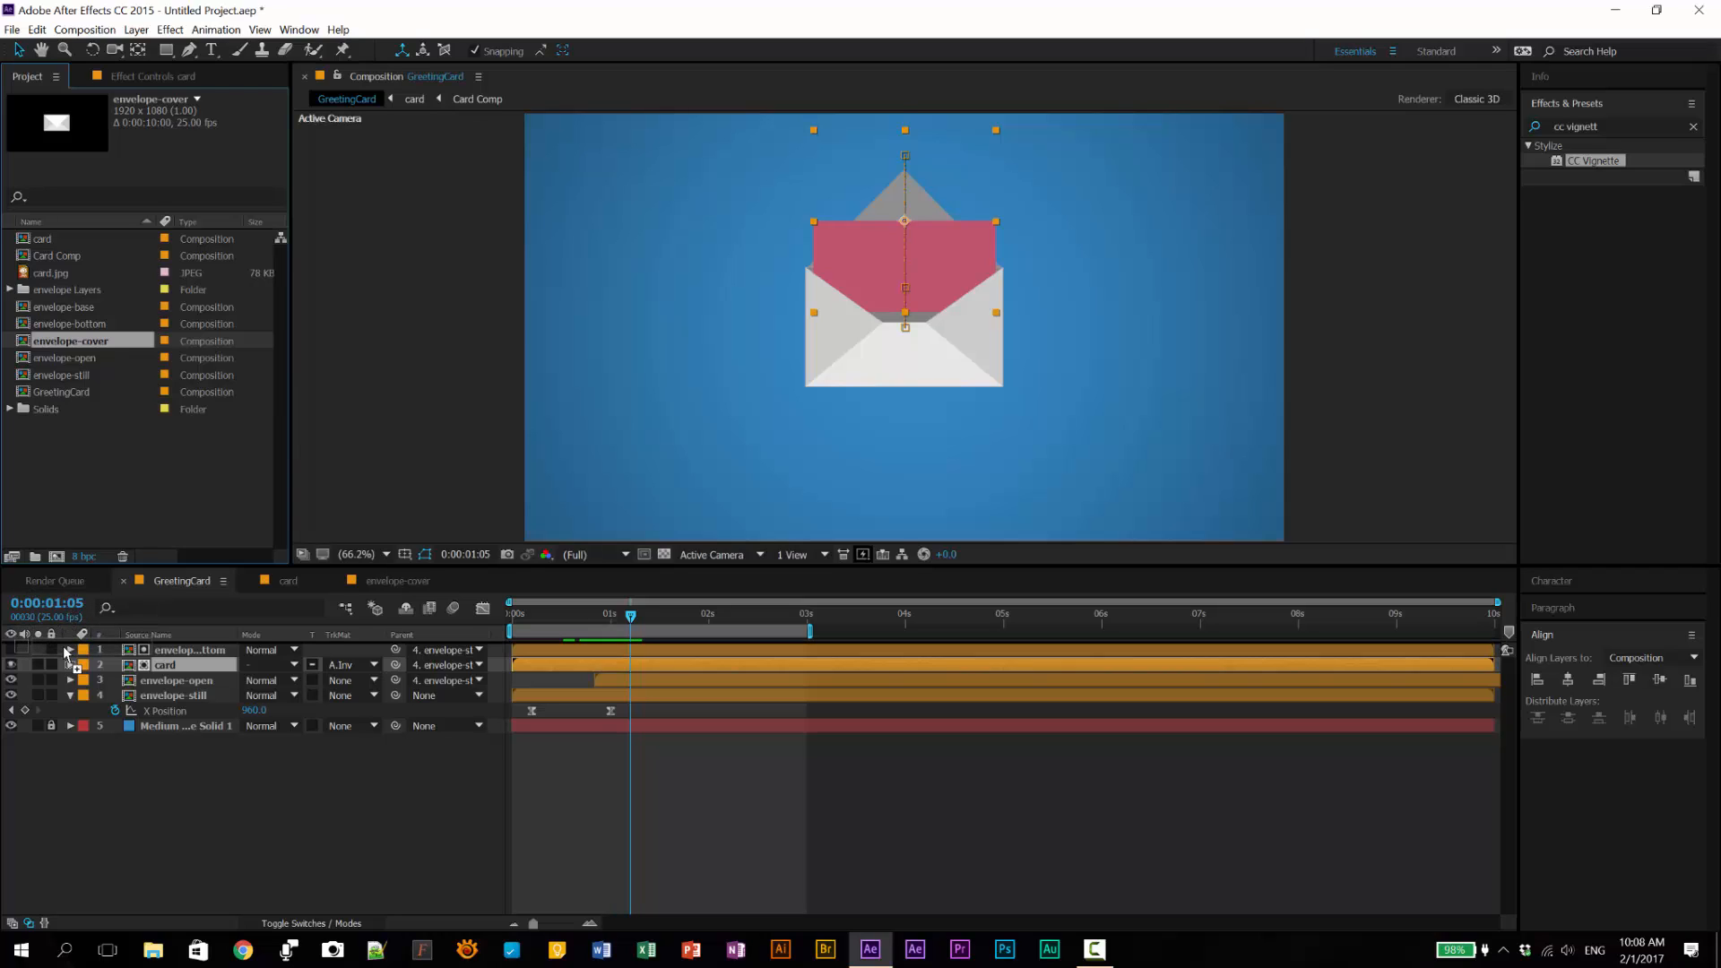
pyautogui.hotkey('ctrl', '/')
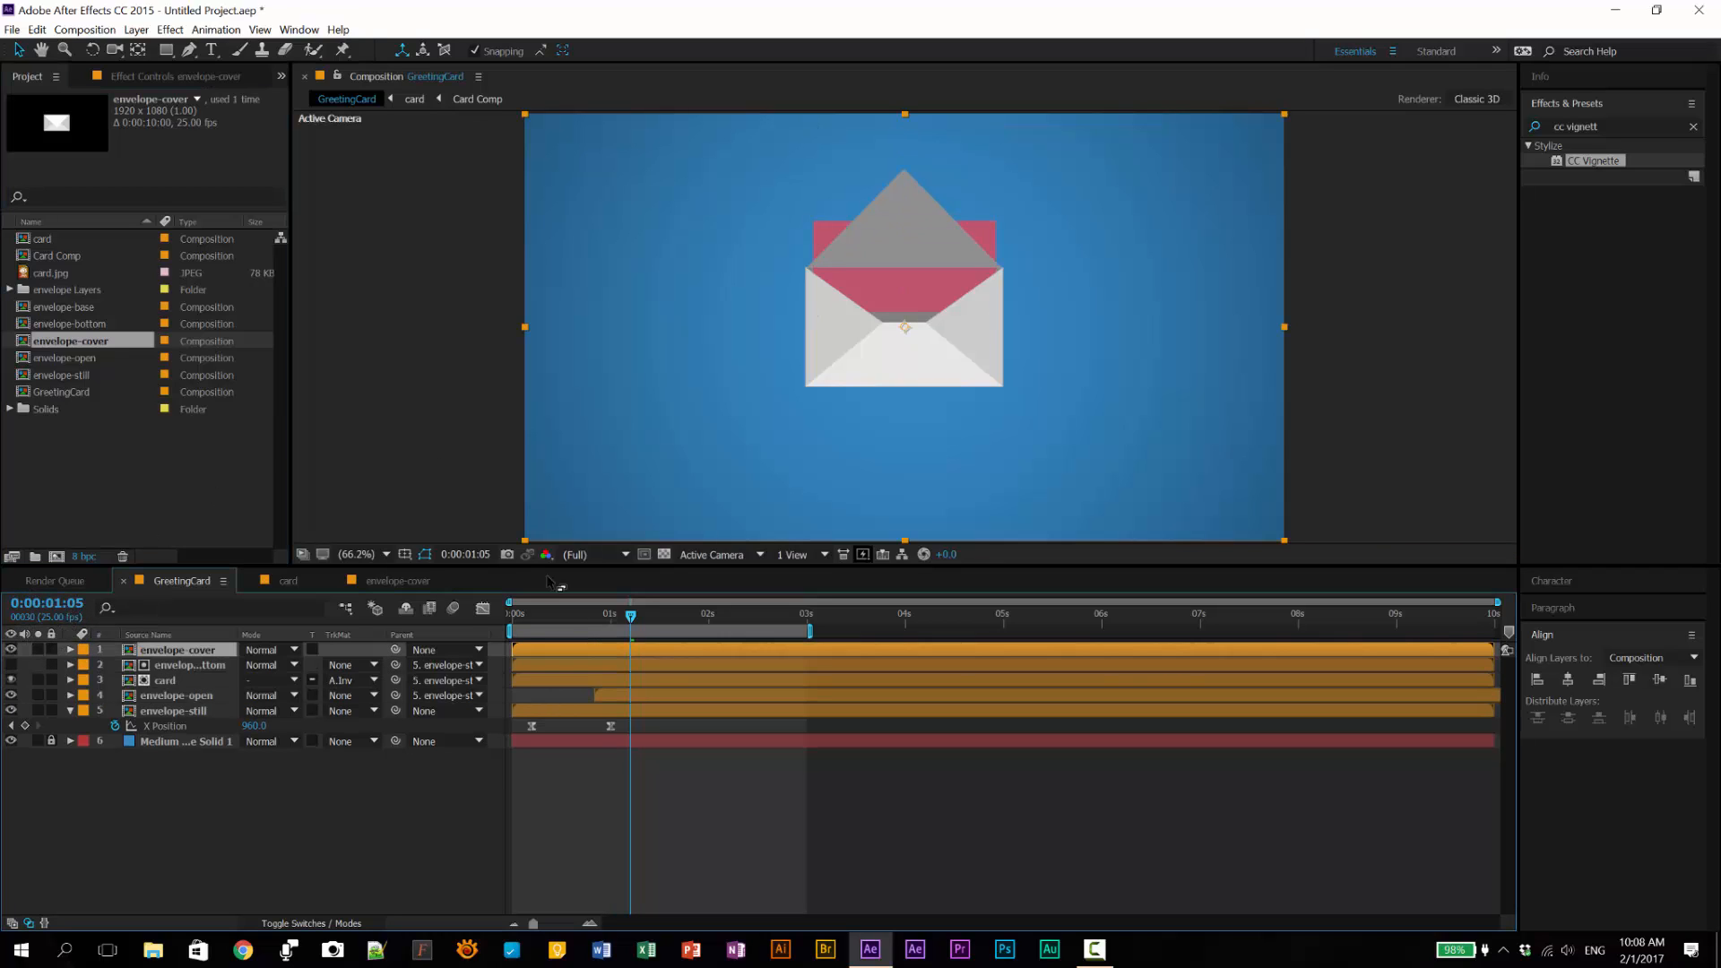
pyautogui.moveTo(396, 649); pyautogui.dragTo(214, 705)
# Step: Preview GreetingCard from the start, shift the envelope-cover layer to begin at 0:00:00:21, and scrub through to 0:00:02:10 to check it
pyautogui.press('Home')
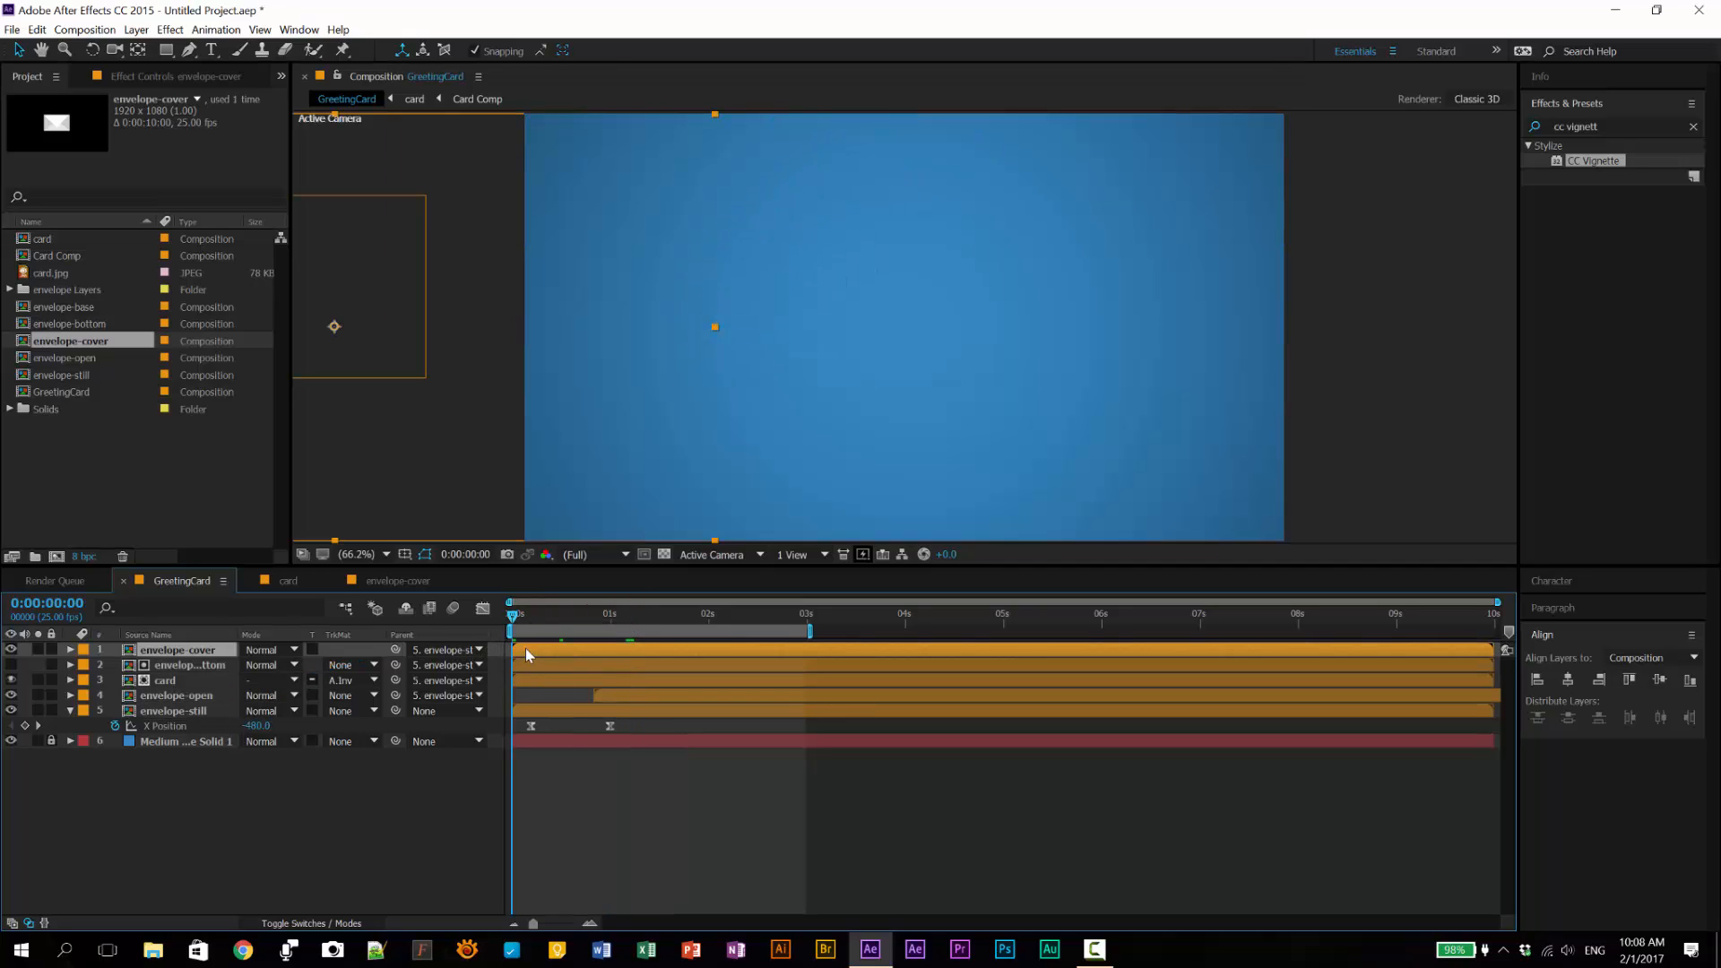
pyautogui.press('space')
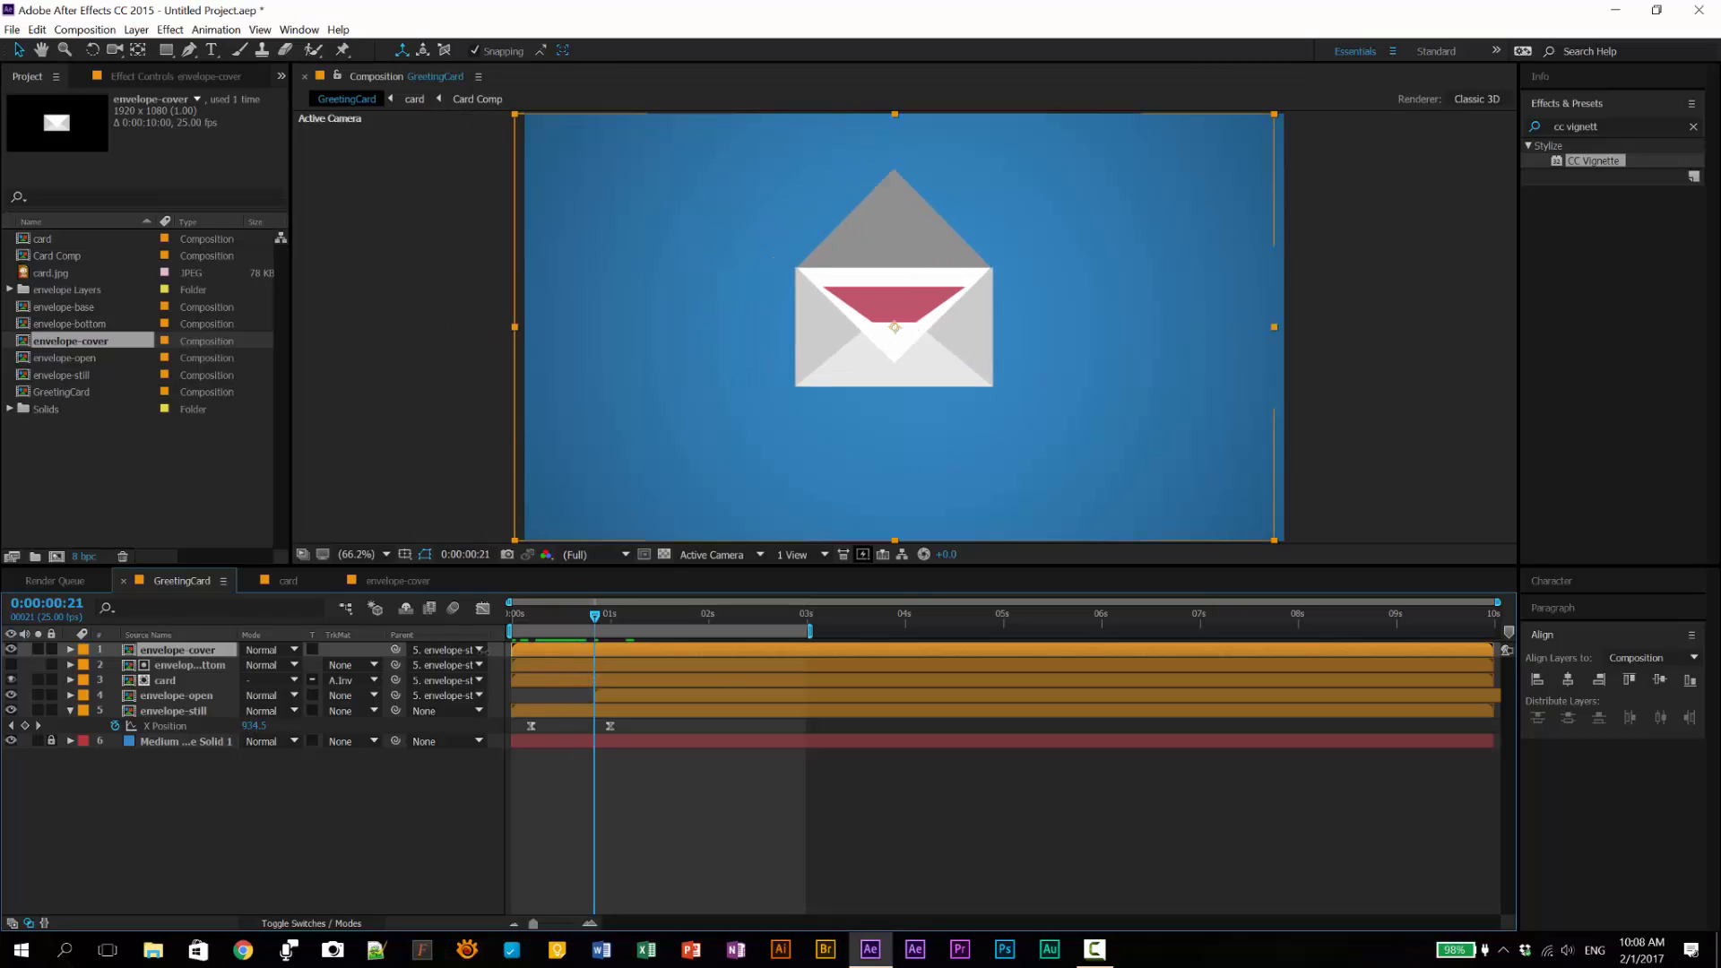
pyautogui.click(177, 697)
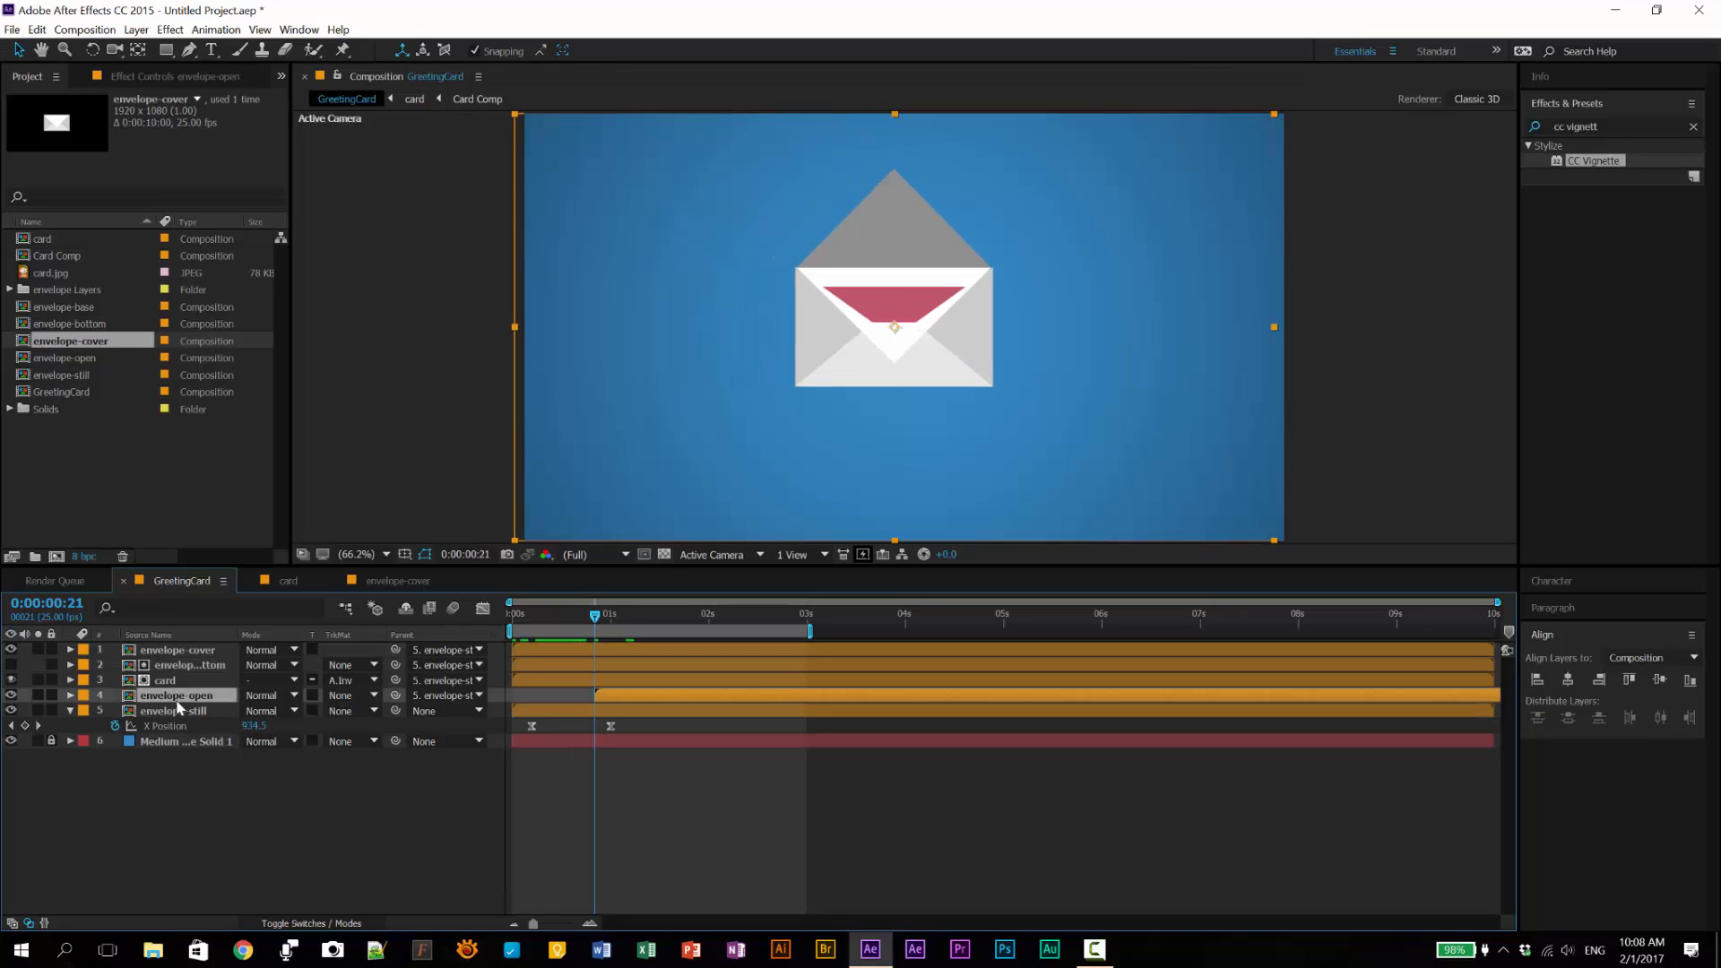
pyautogui.click(167, 655)
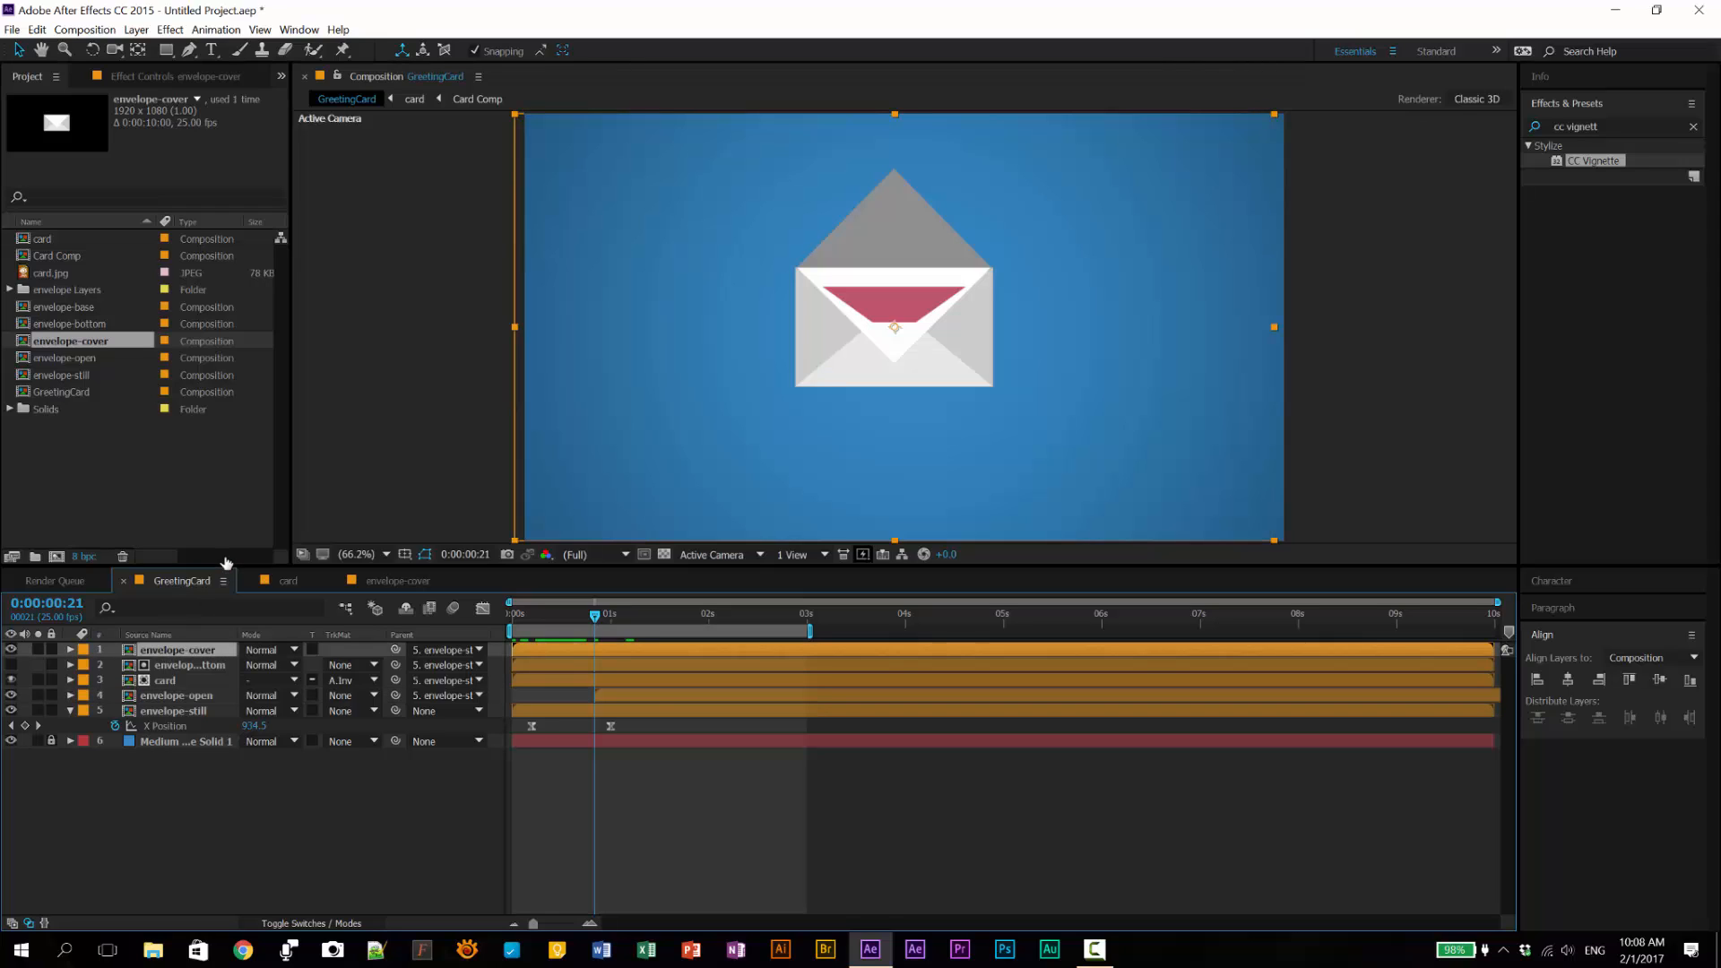
pyautogui.press('[')
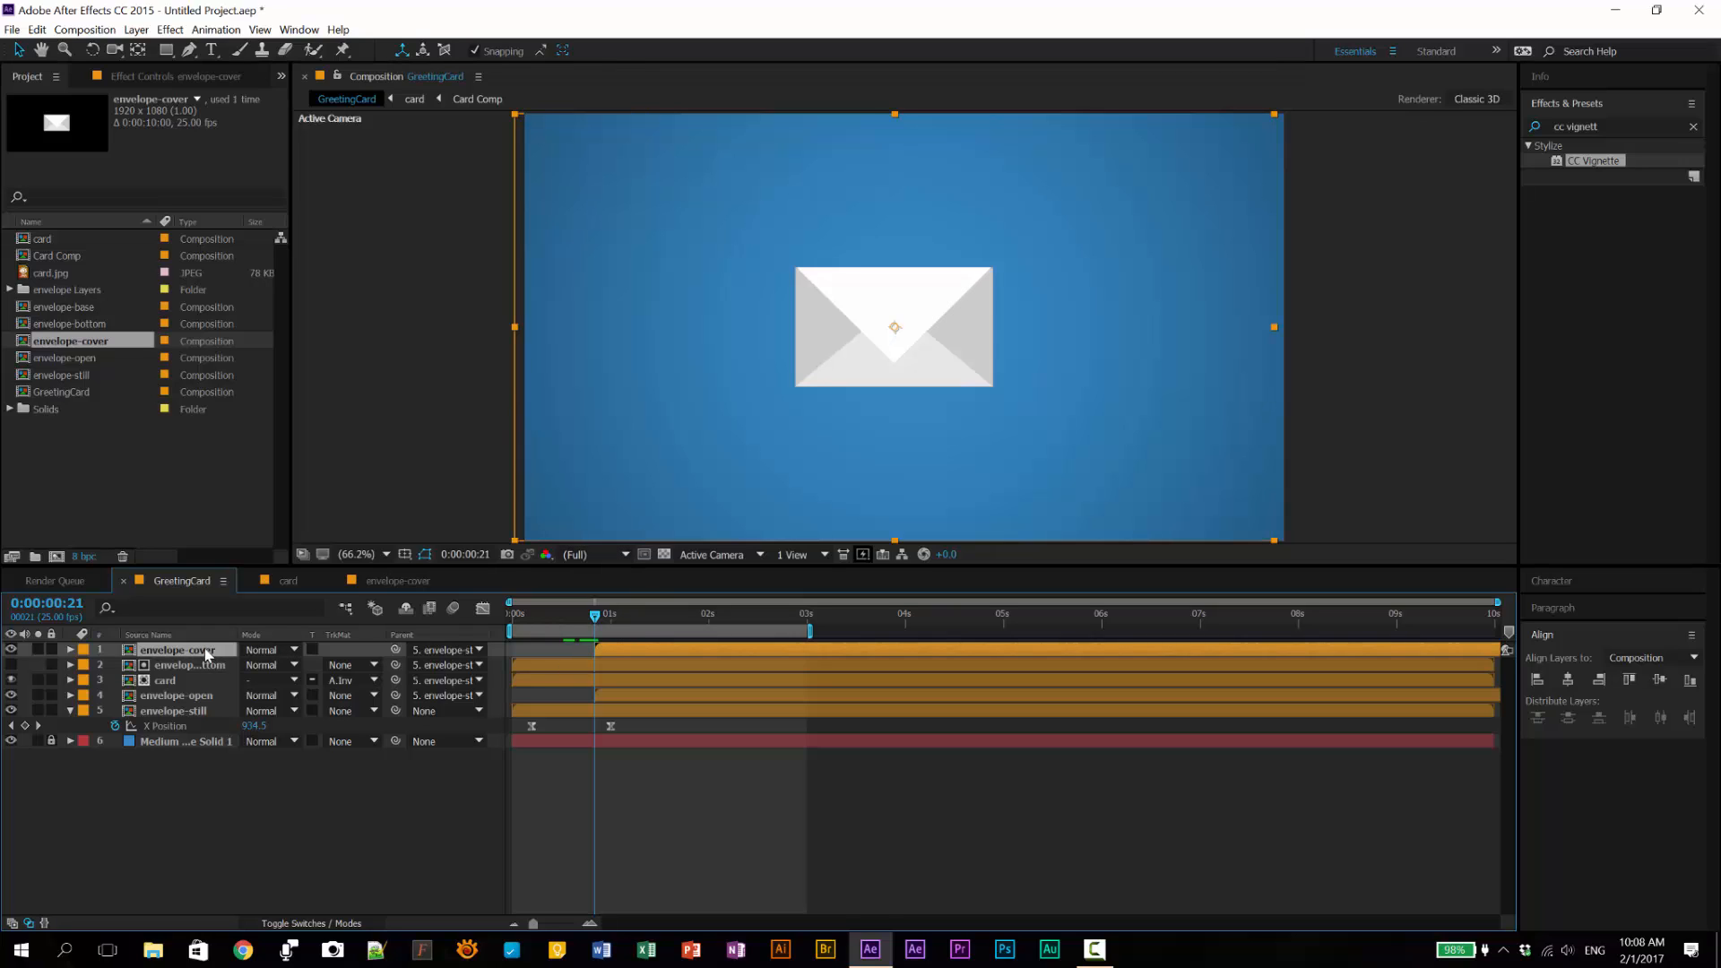
pyautogui.click(205, 697)
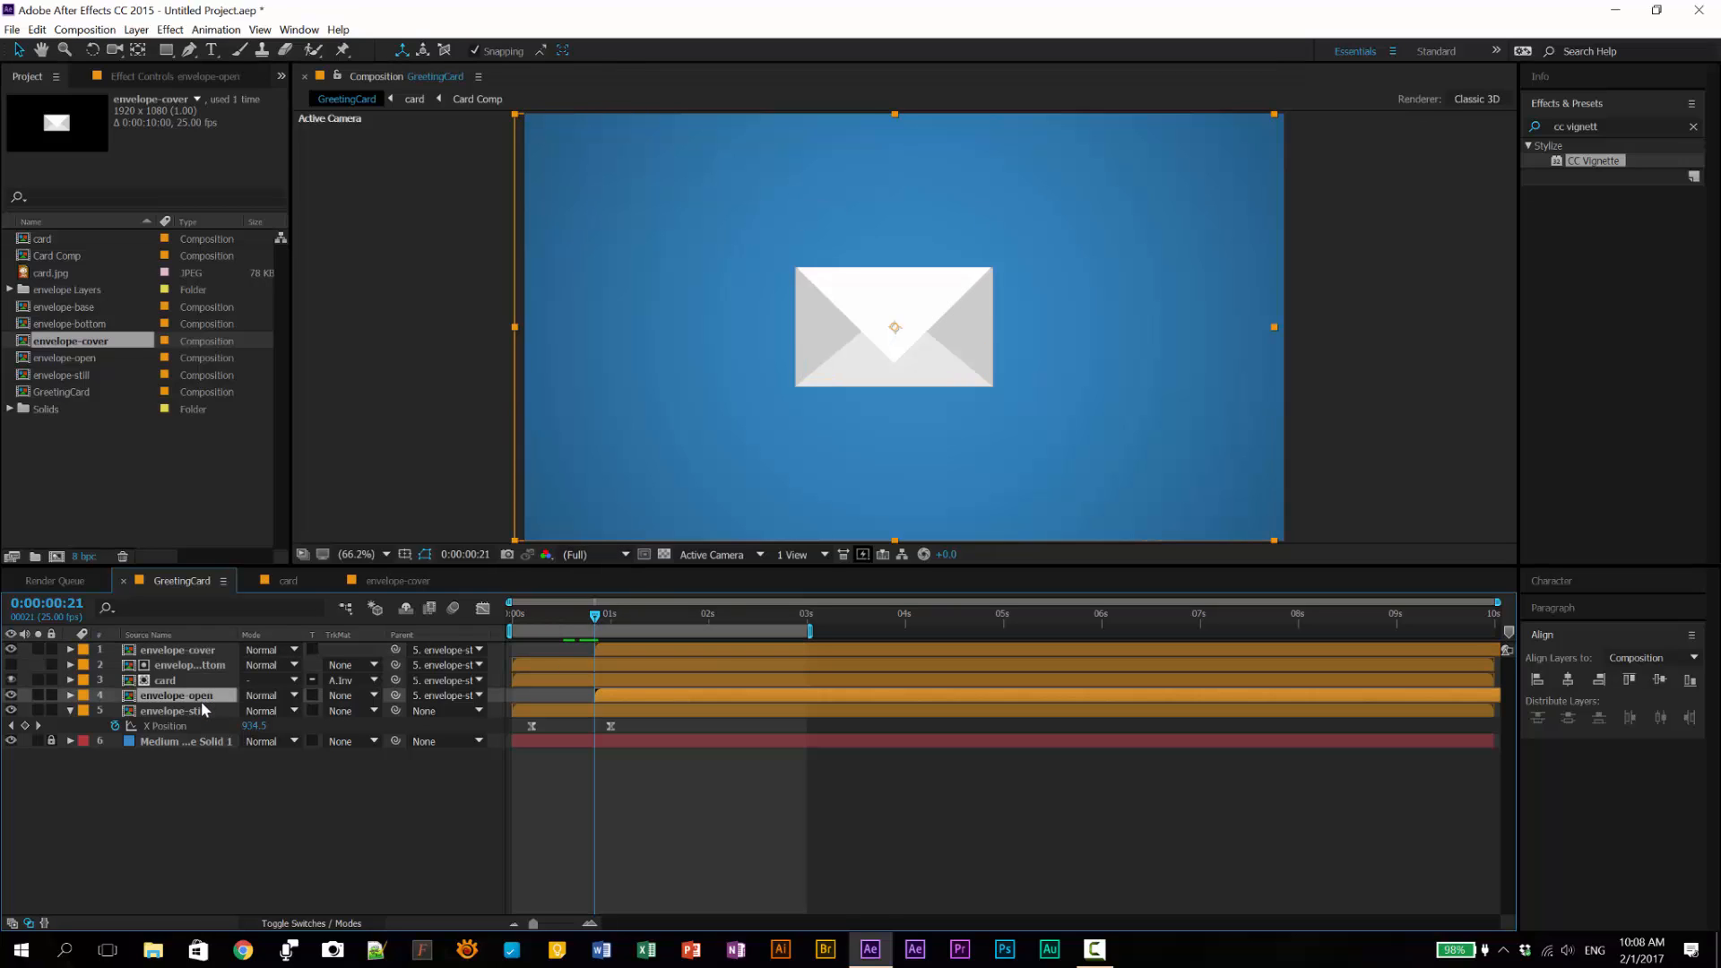
pyautogui.moveTo(568, 628); pyautogui.dragTo(751, 659)
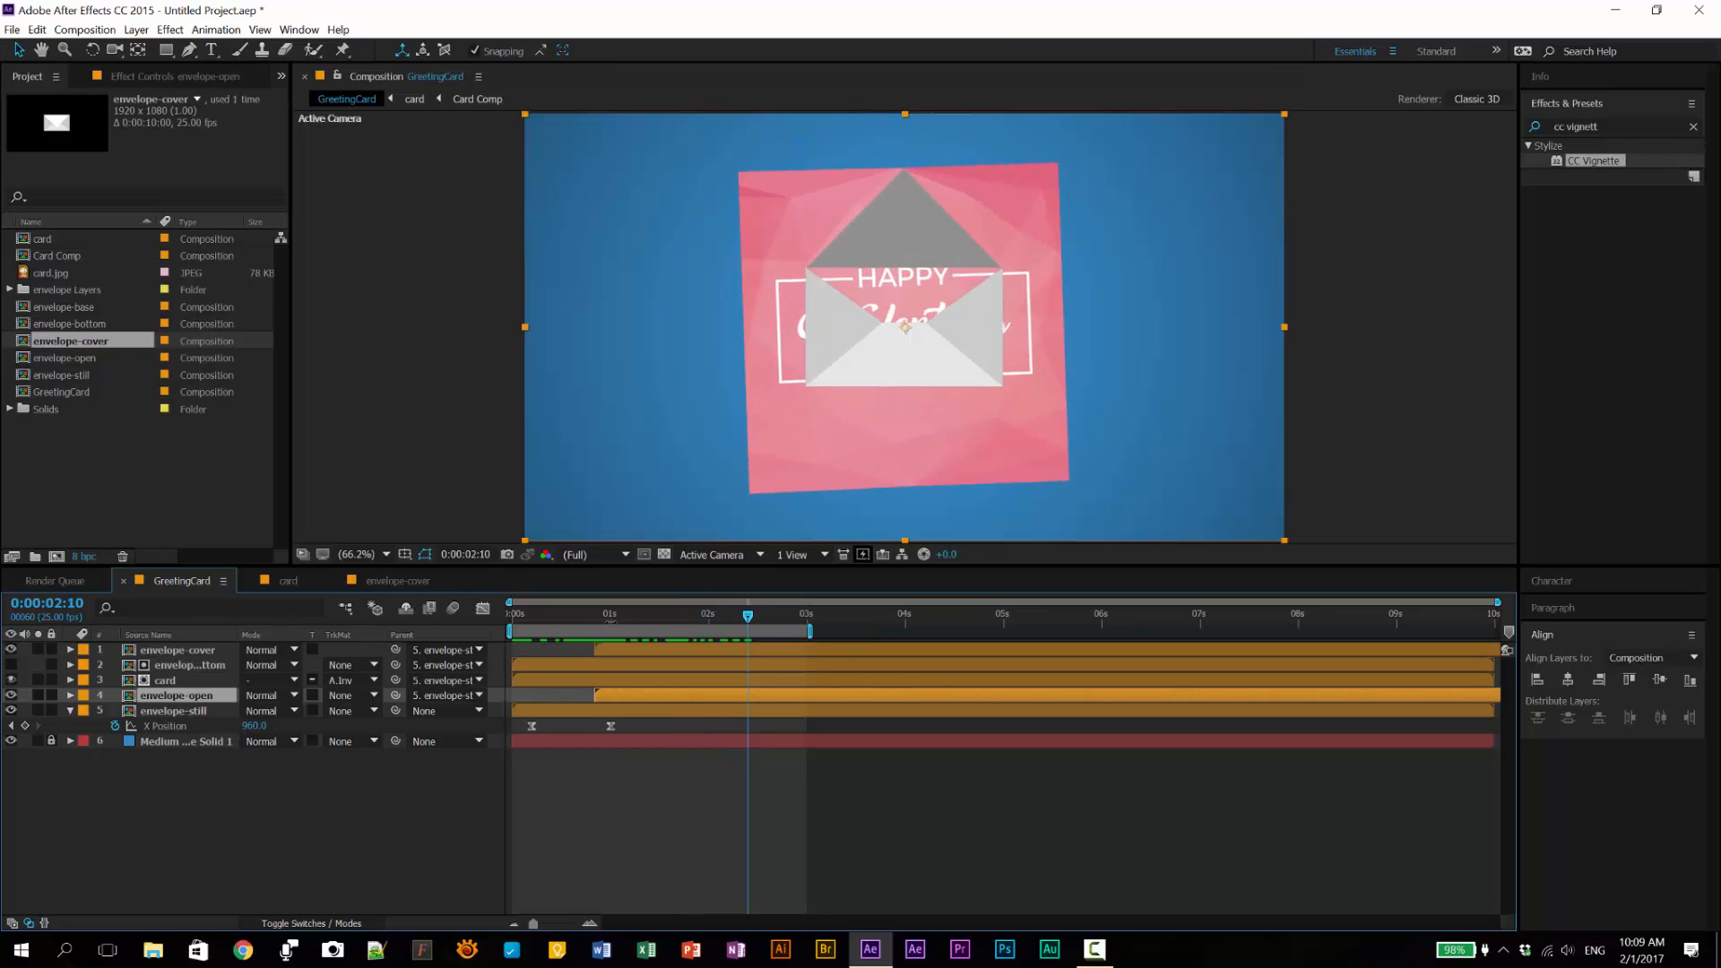
# Step: Add a second envelope-still layer directly below envelope-cover in GreetingCard and parent it to the original envelope-still layer
pyautogui.moveTo(591, 614)
pyautogui.mouseDown()
pyautogui.moveTo(538, 623)
pyautogui.moveTo(604, 622)
pyautogui.moveTo(583, 621)
pyautogui.mouseUp()
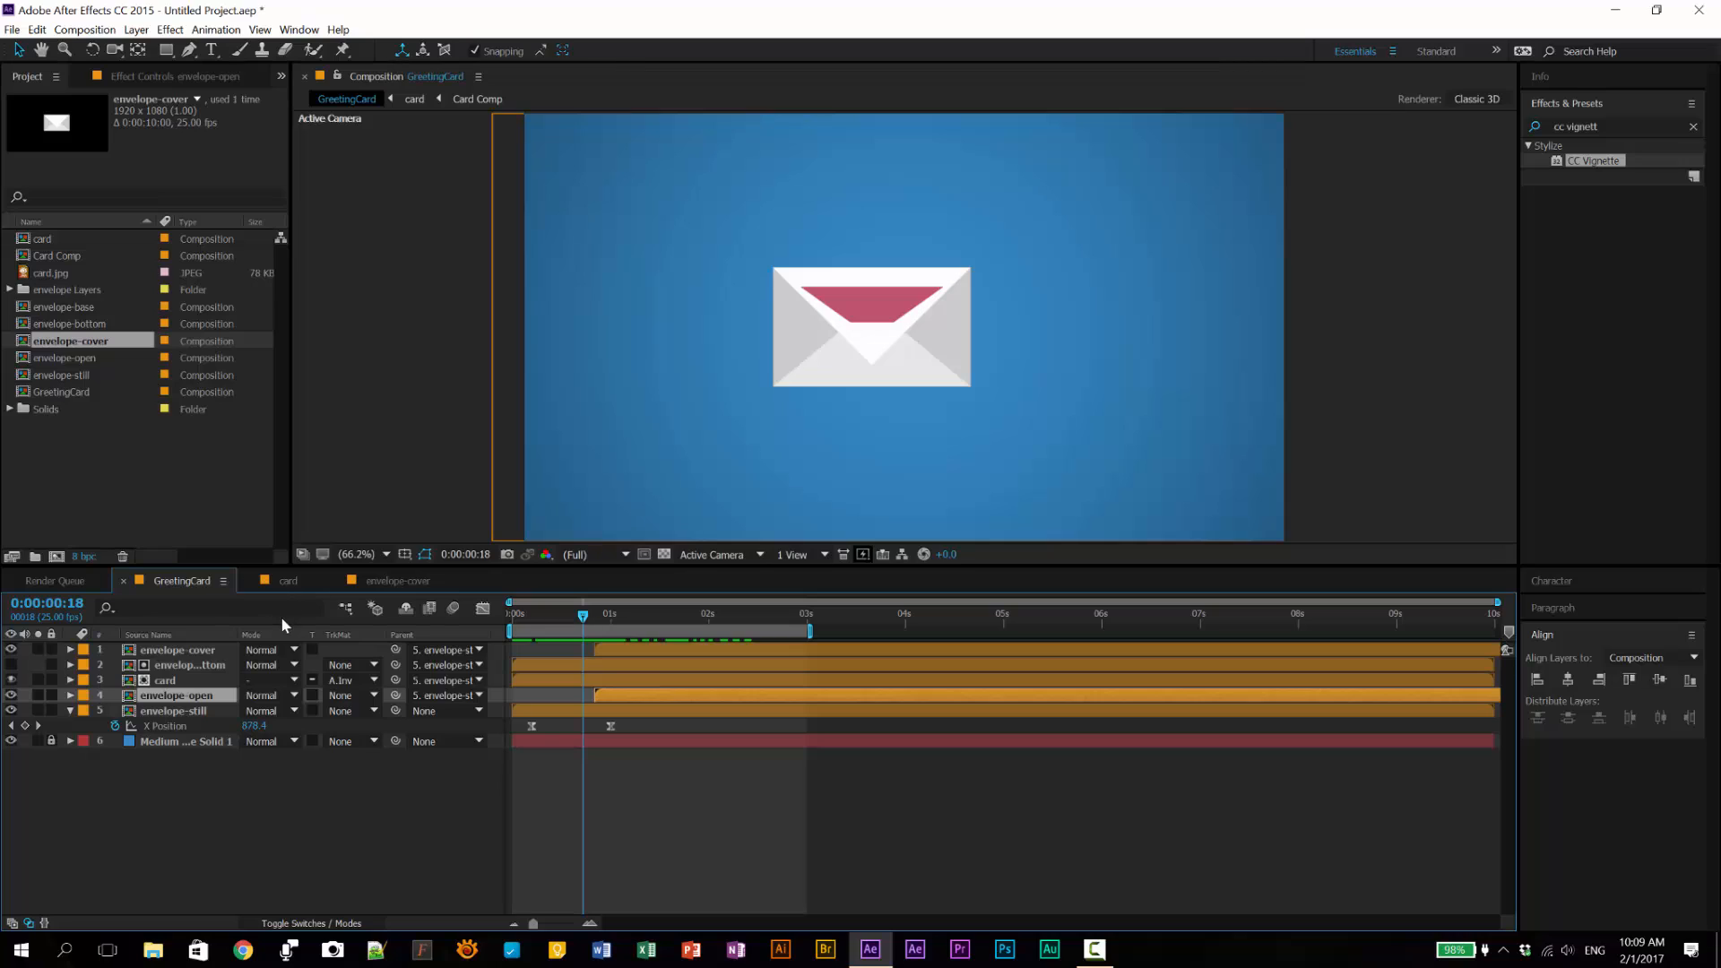
pyautogui.click(67, 377)
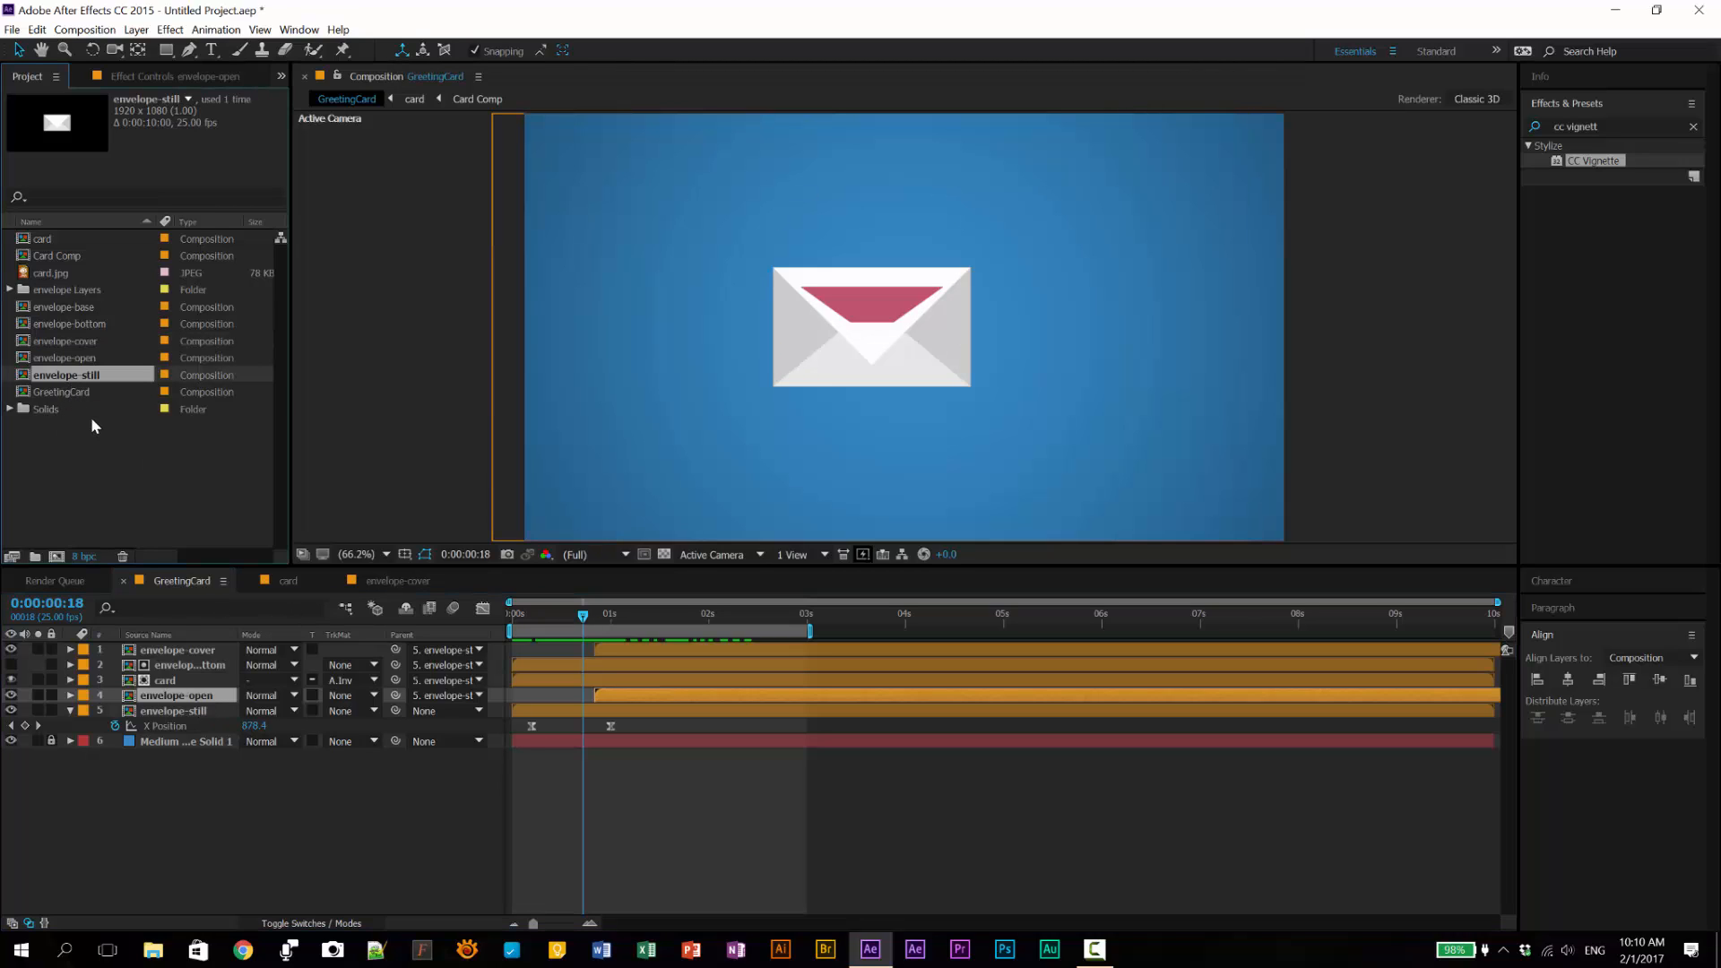
pyautogui.moveTo(75, 488); pyautogui.dragTo(121, 659)
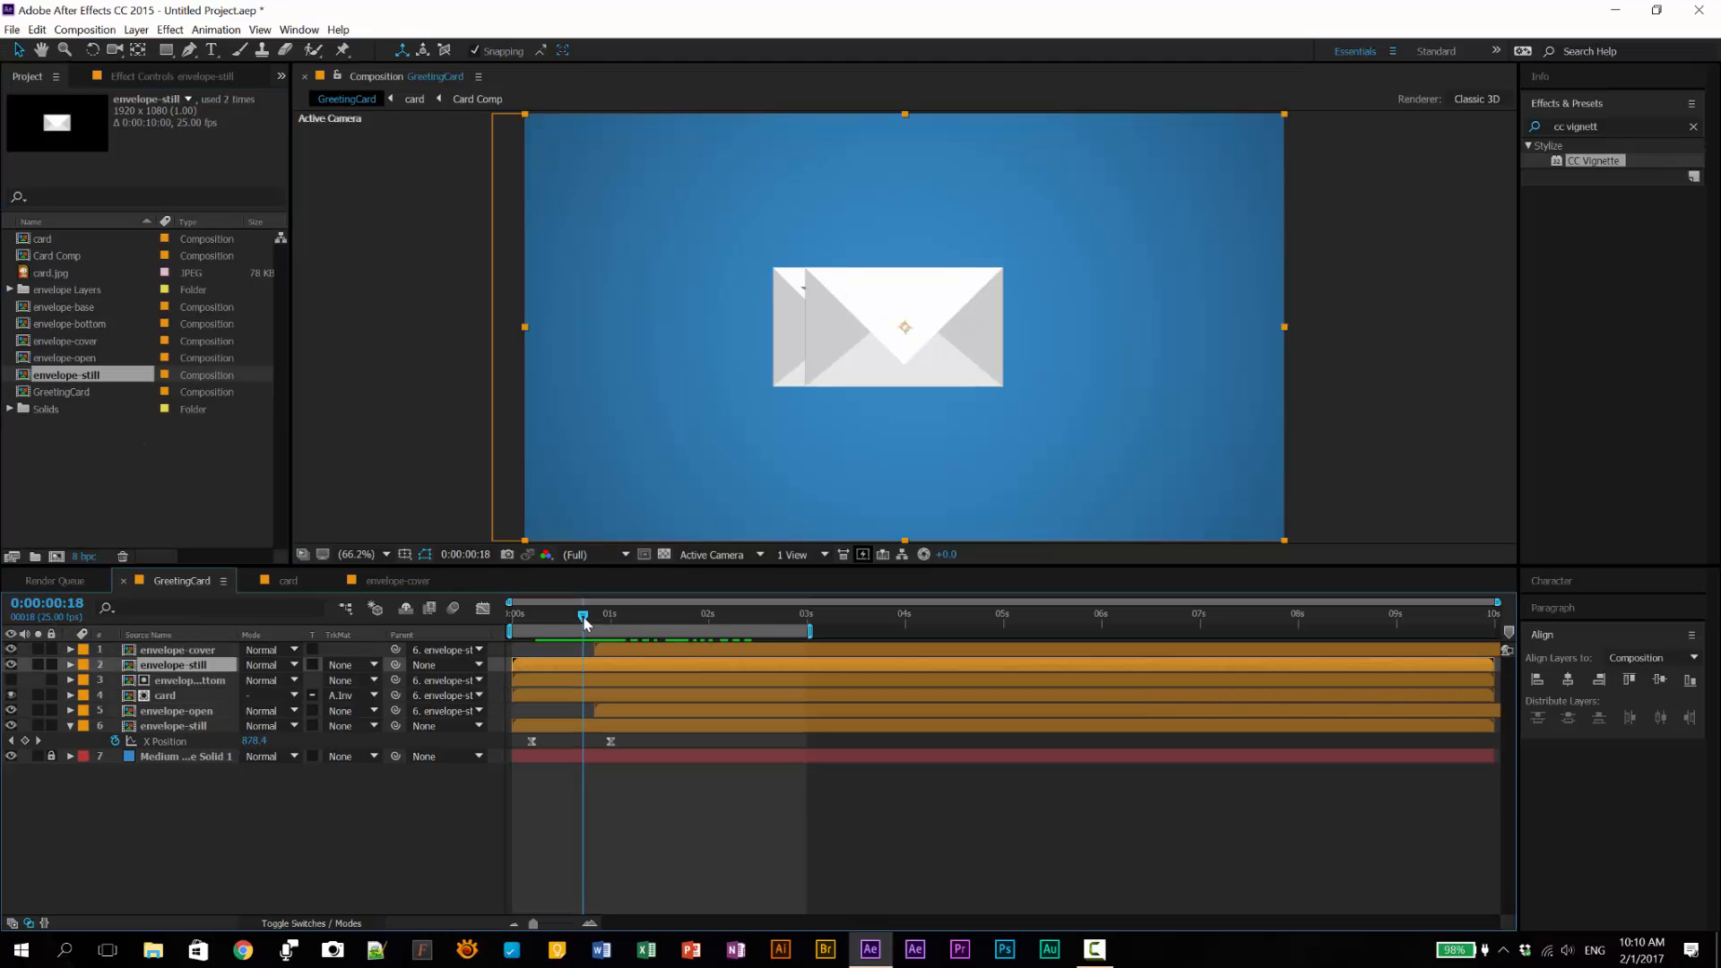
pyautogui.click(607, 615)
pyautogui.moveTo(620, 619); pyautogui.dragTo(630, 616)
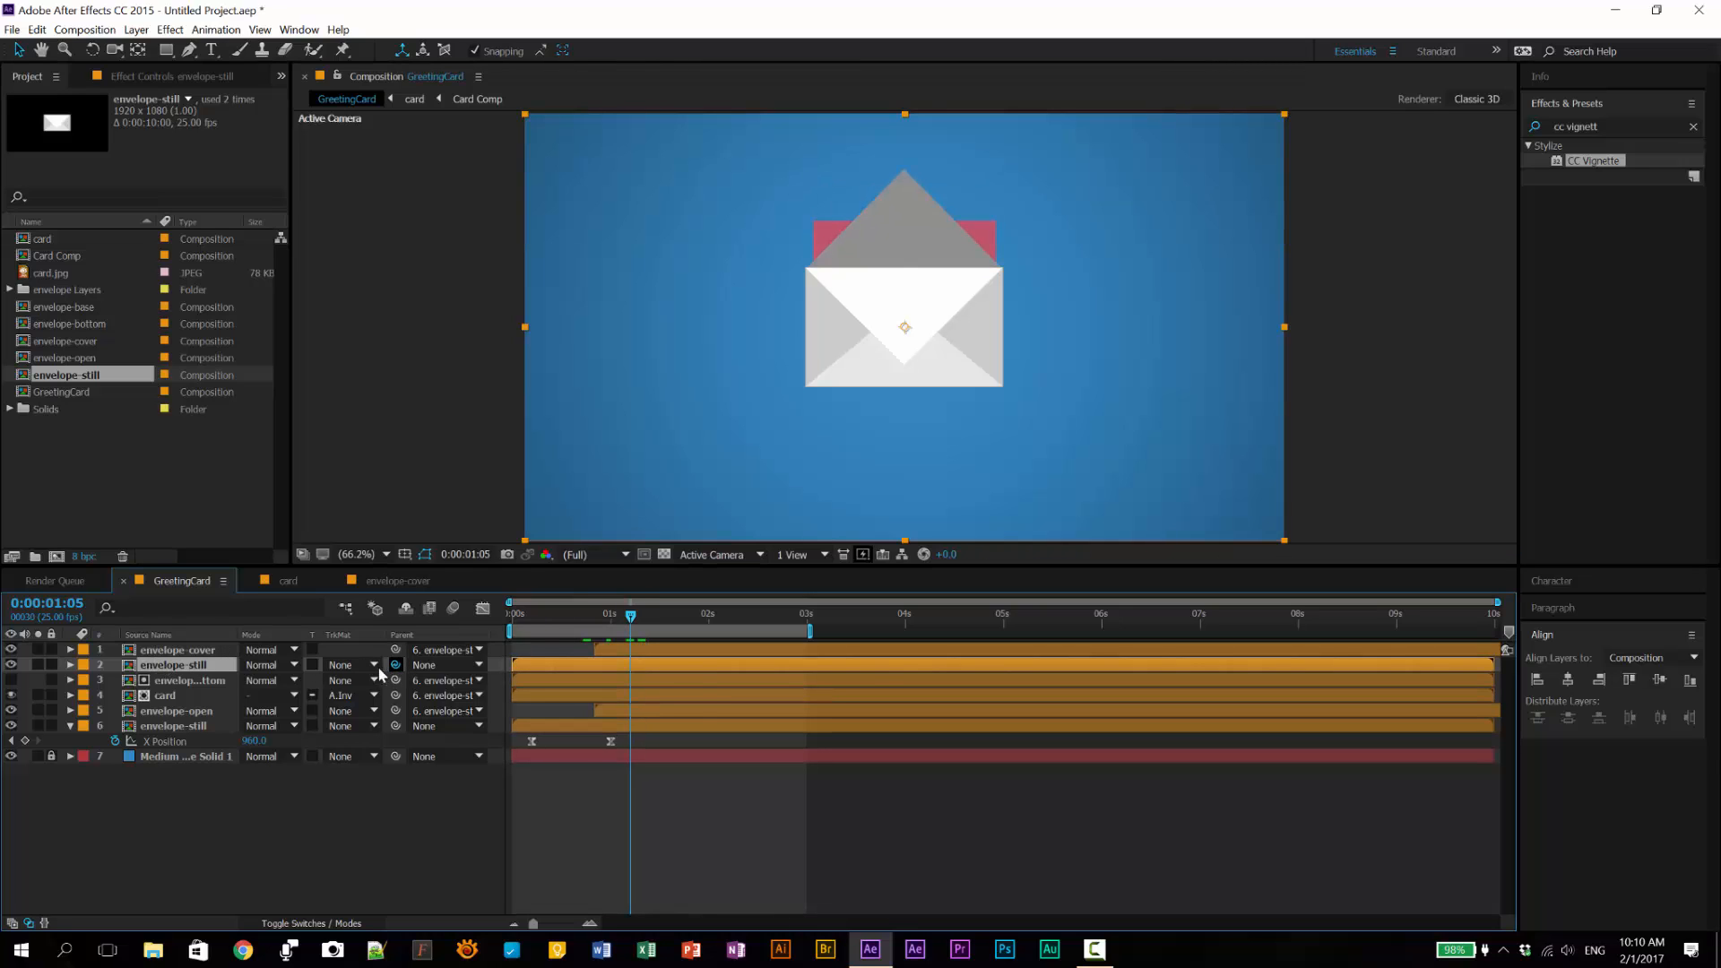
pyautogui.moveTo(395, 665); pyautogui.dragTo(190, 728)
# Step: Trim the new envelope-still layer to end at 0:00:00:21 and the envelope-cover layer to end at 0:00:01:02
pyautogui.moveTo(631, 617)
pyautogui.mouseDown()
pyautogui.moveTo(578, 628)
pyautogui.moveTo(600, 626)
pyautogui.mouseUp()
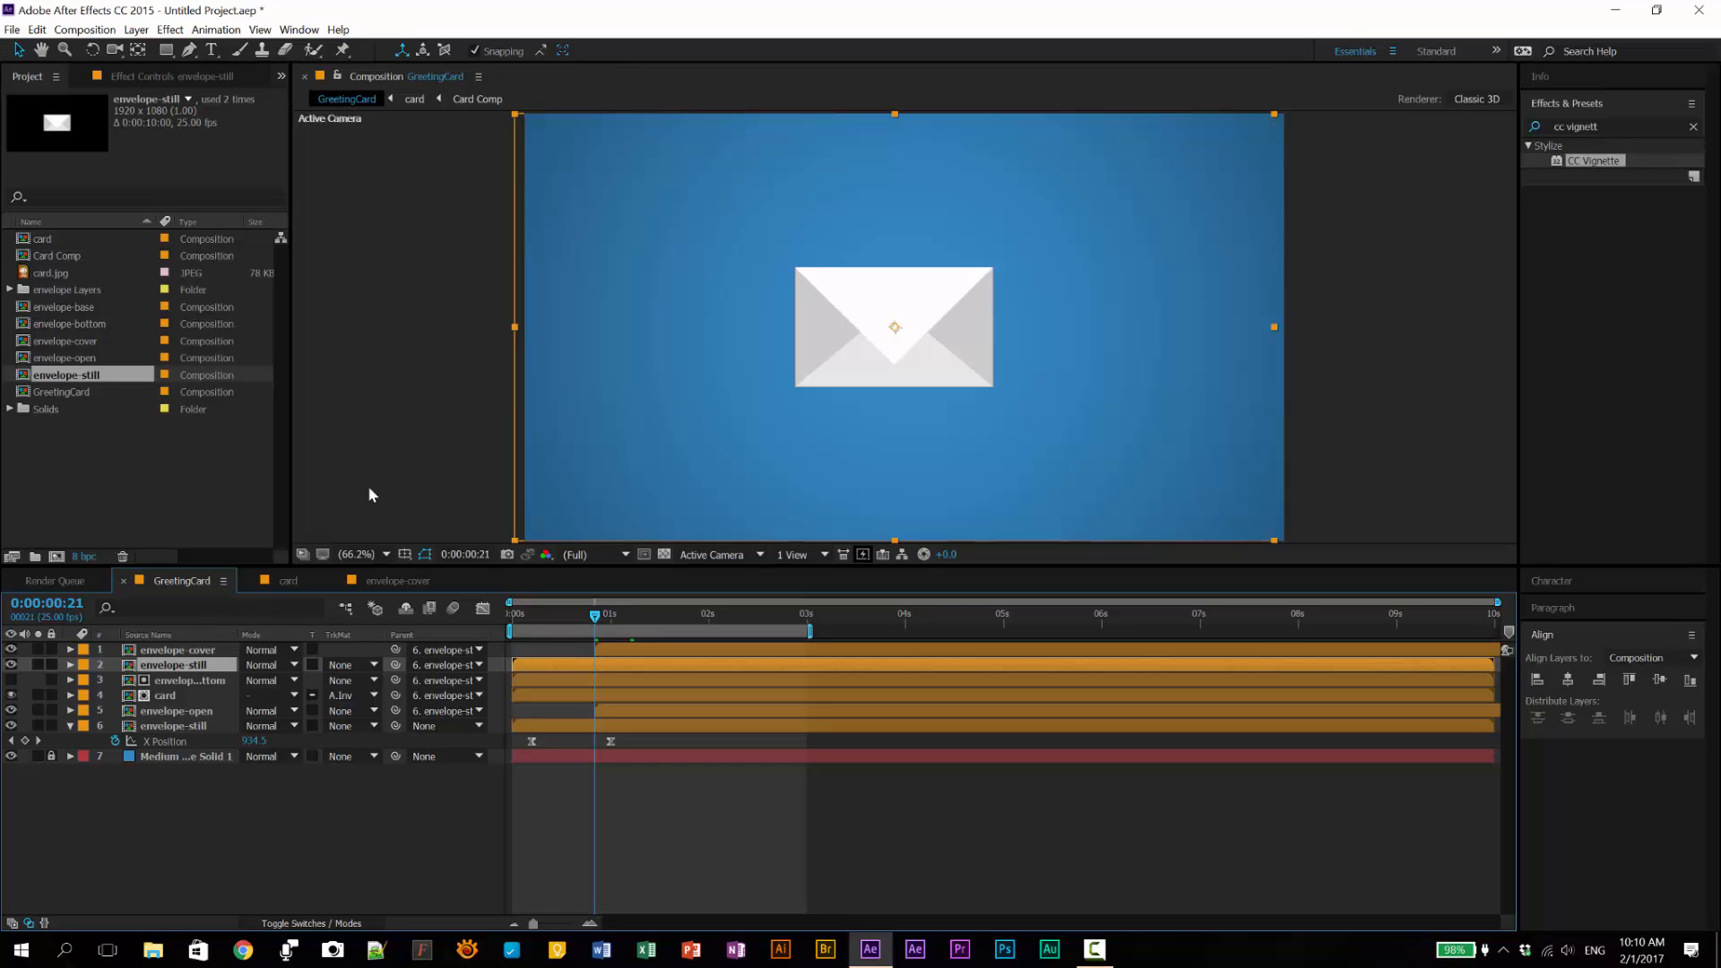
pyautogui.hotkey('alt', ']')
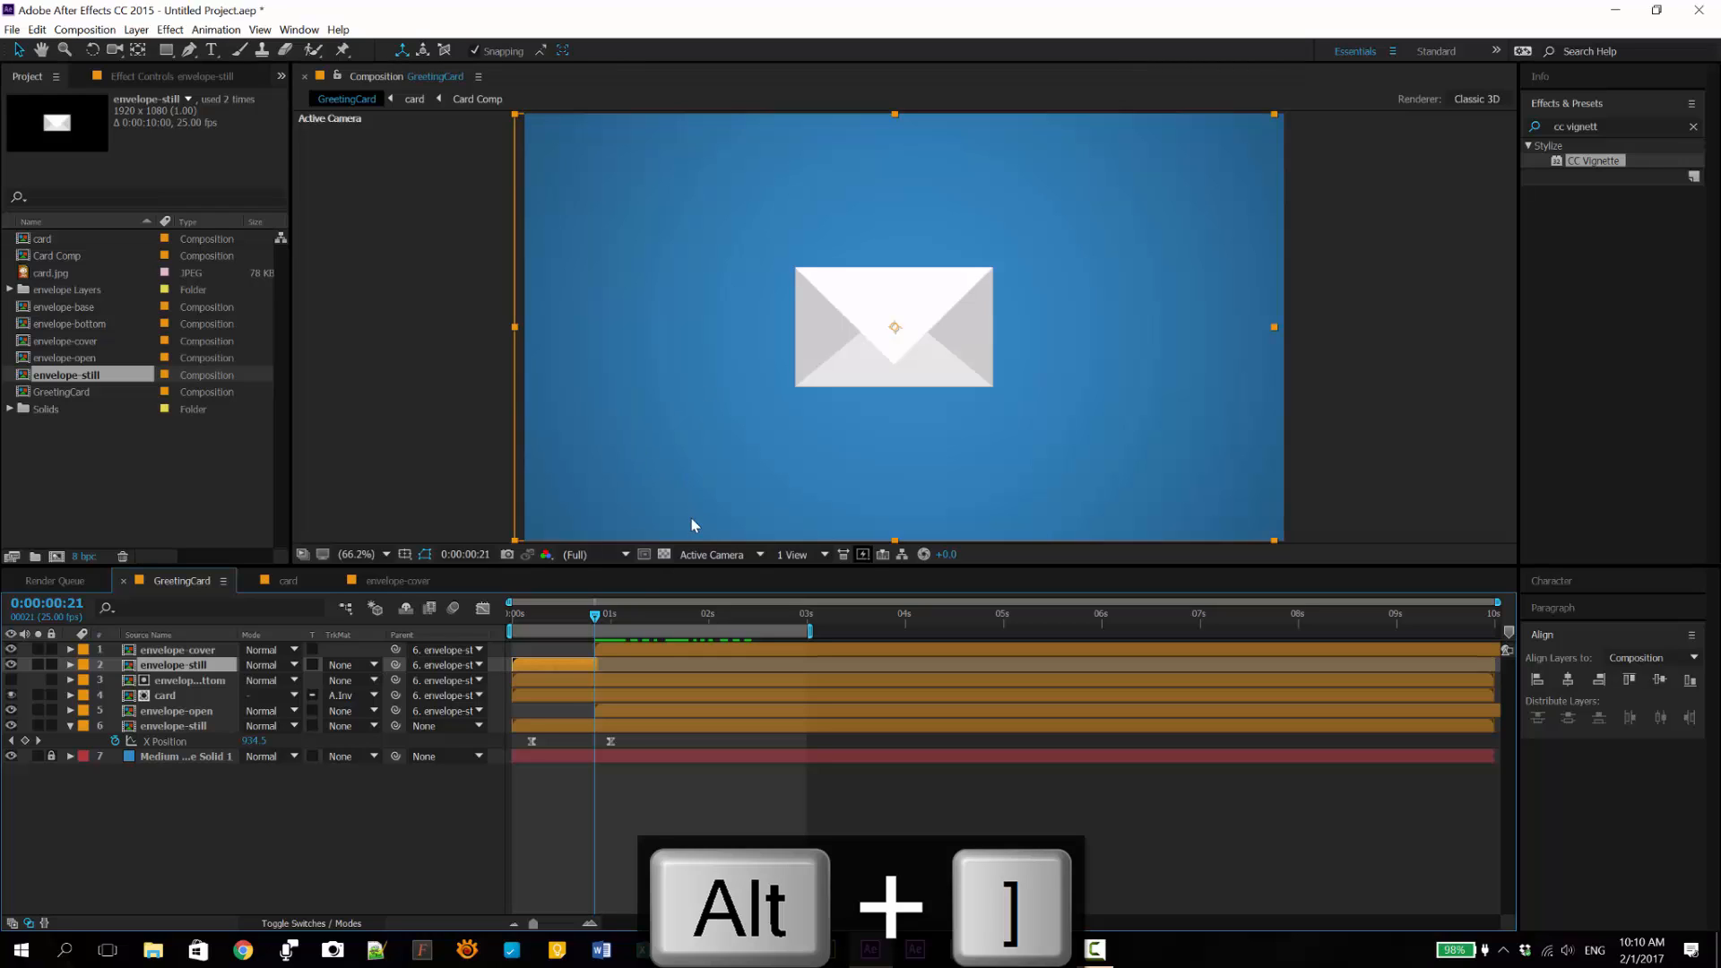
pyautogui.moveTo(596, 619); pyautogui.dragTo(618, 661)
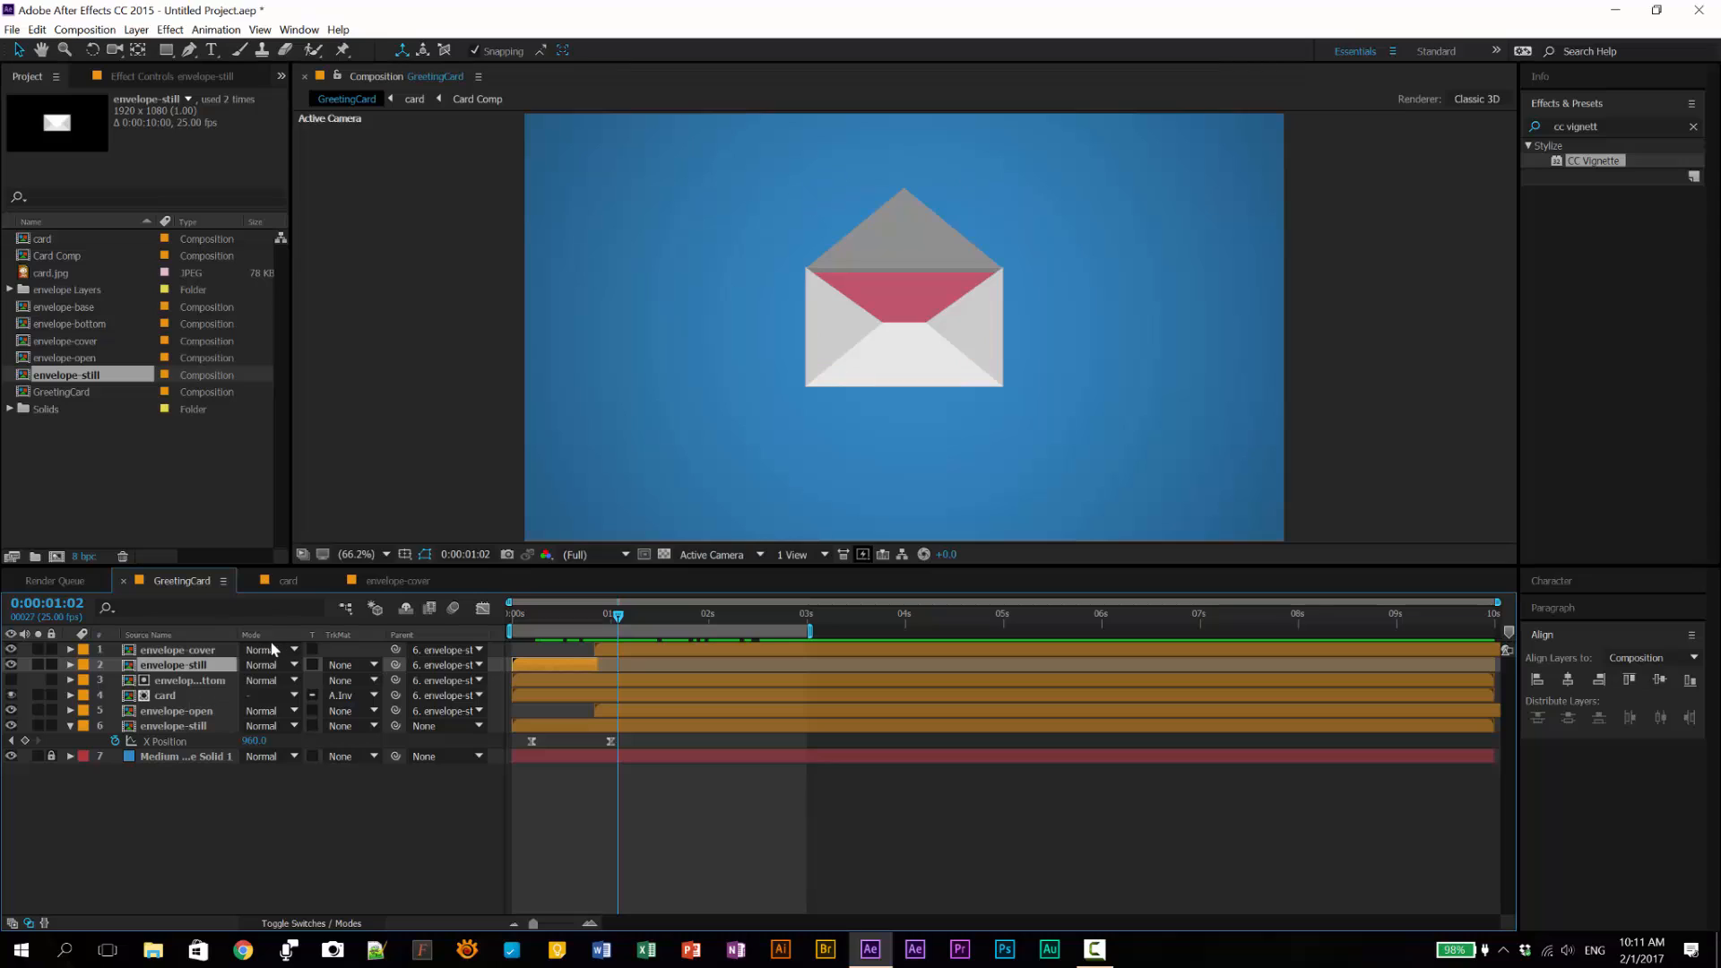
pyautogui.click(213, 654)
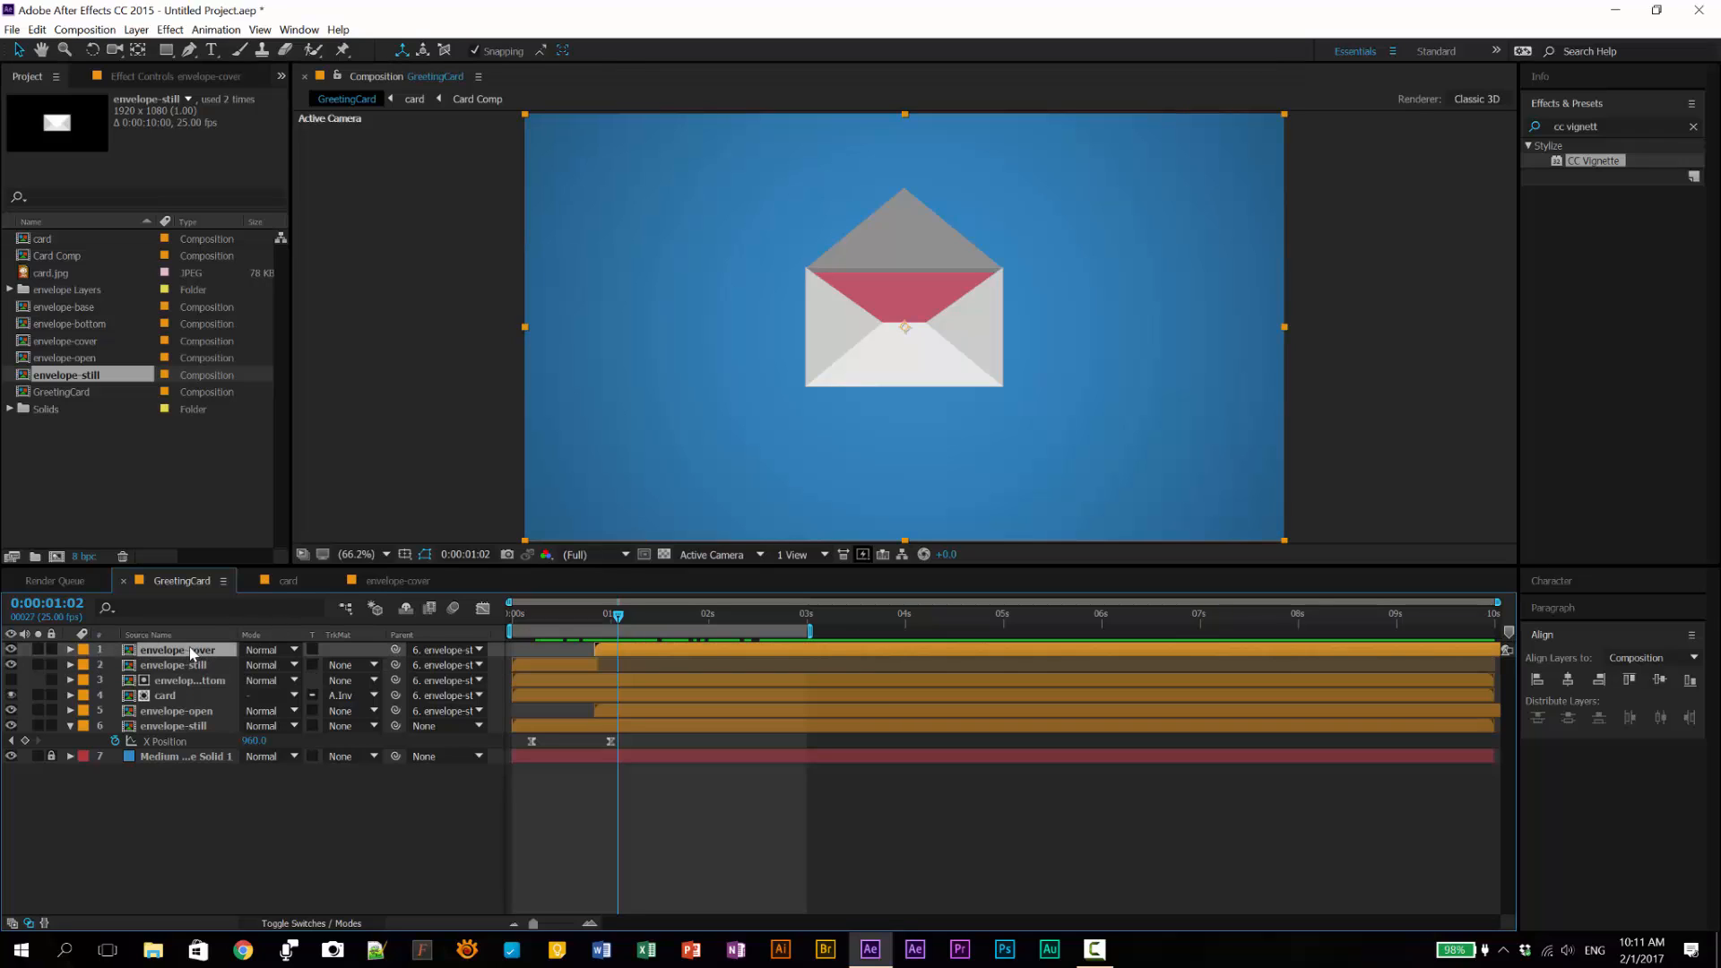
pyautogui.hotkey('alt', ']')
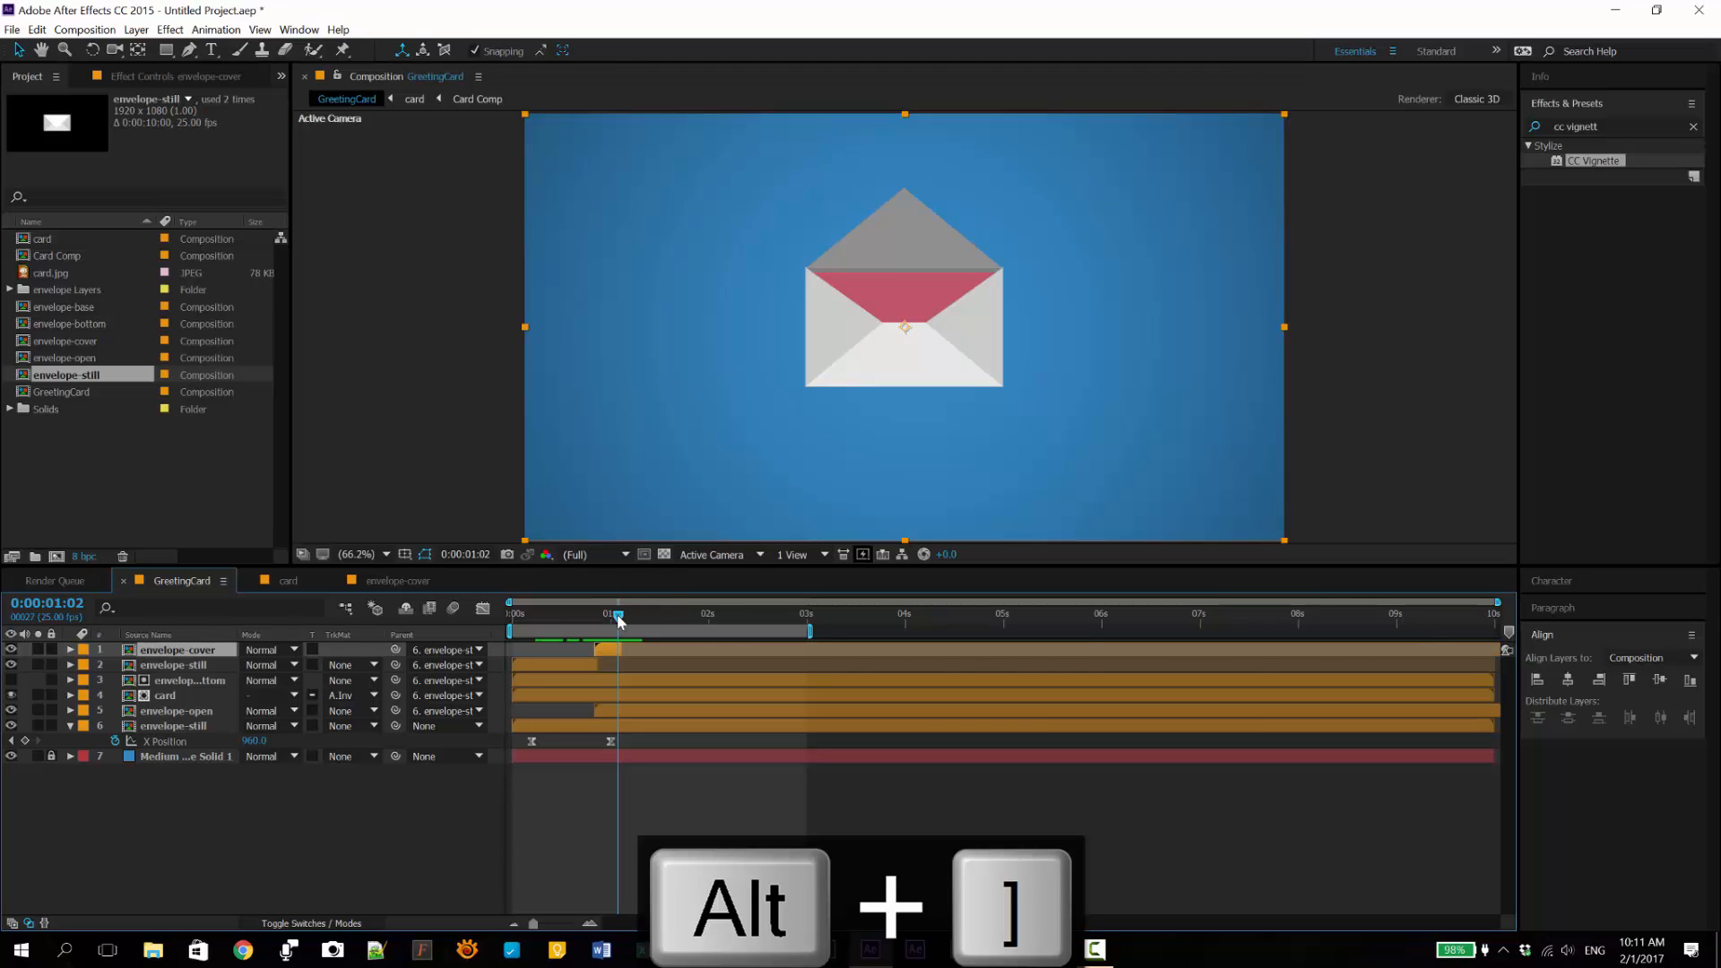
# Step: Trim the envelope-bottom matte layer to end at 0:00:01:08 and preview the animation from the start
pyautogui.moveTo(619, 621); pyautogui.dragTo(648, 604)
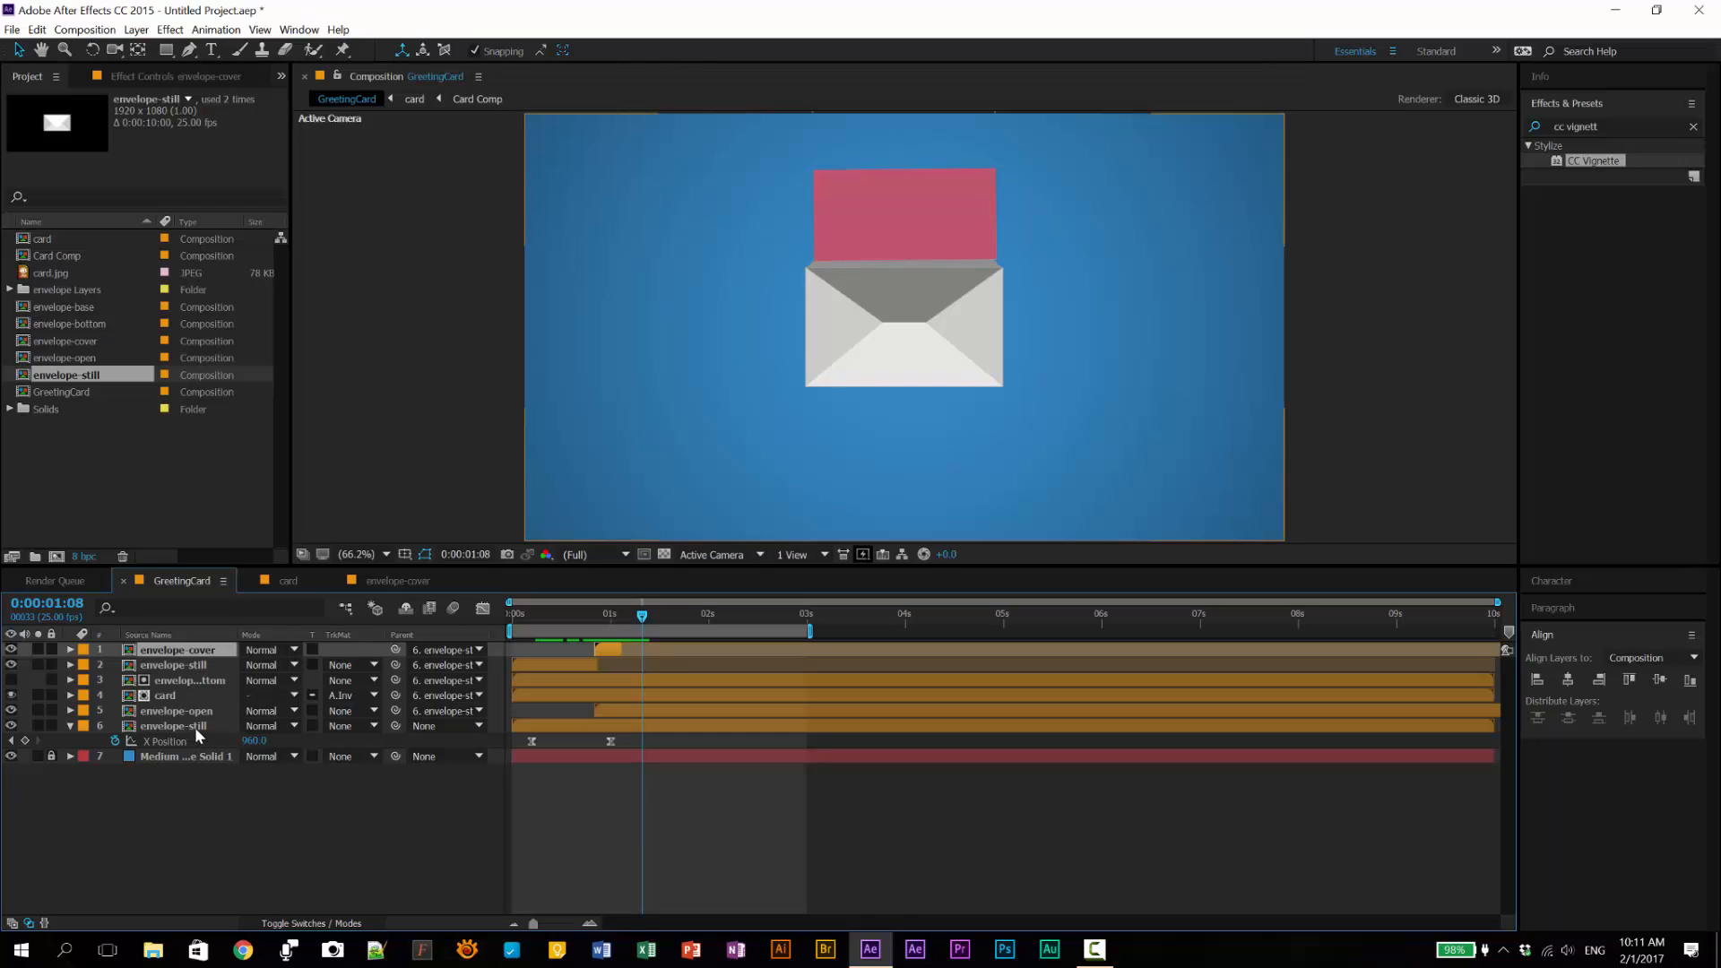
pyautogui.click(200, 684)
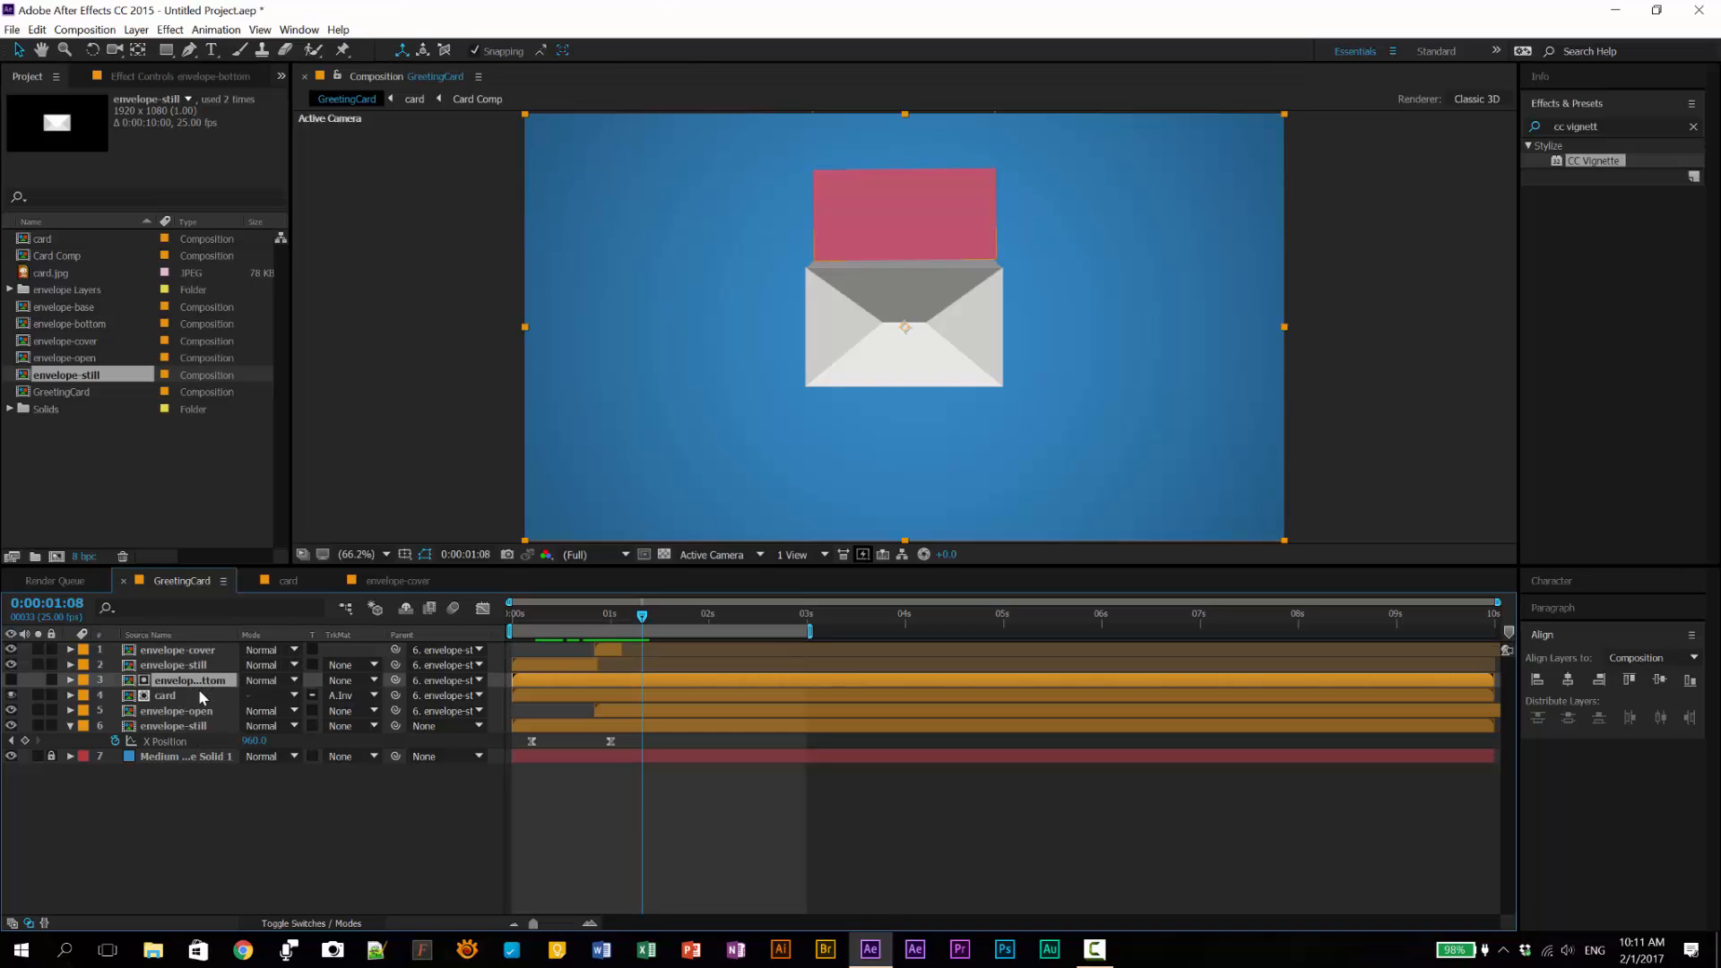
pyautogui.click(170, 694)
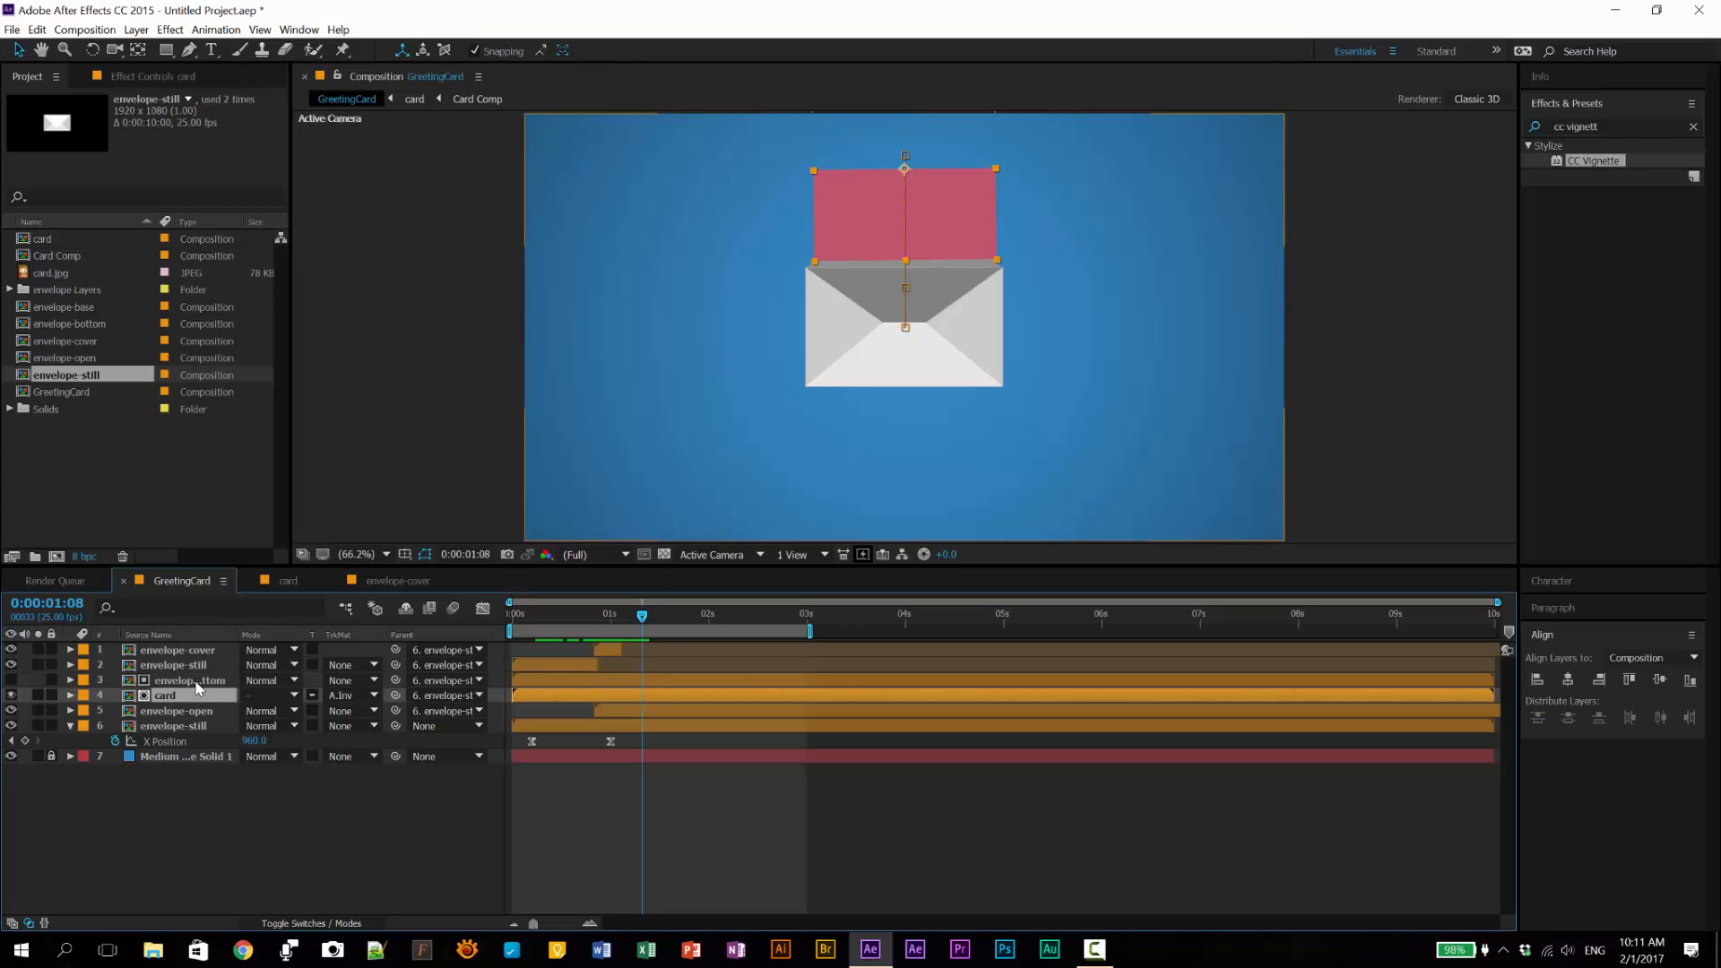
pyautogui.click(195, 685)
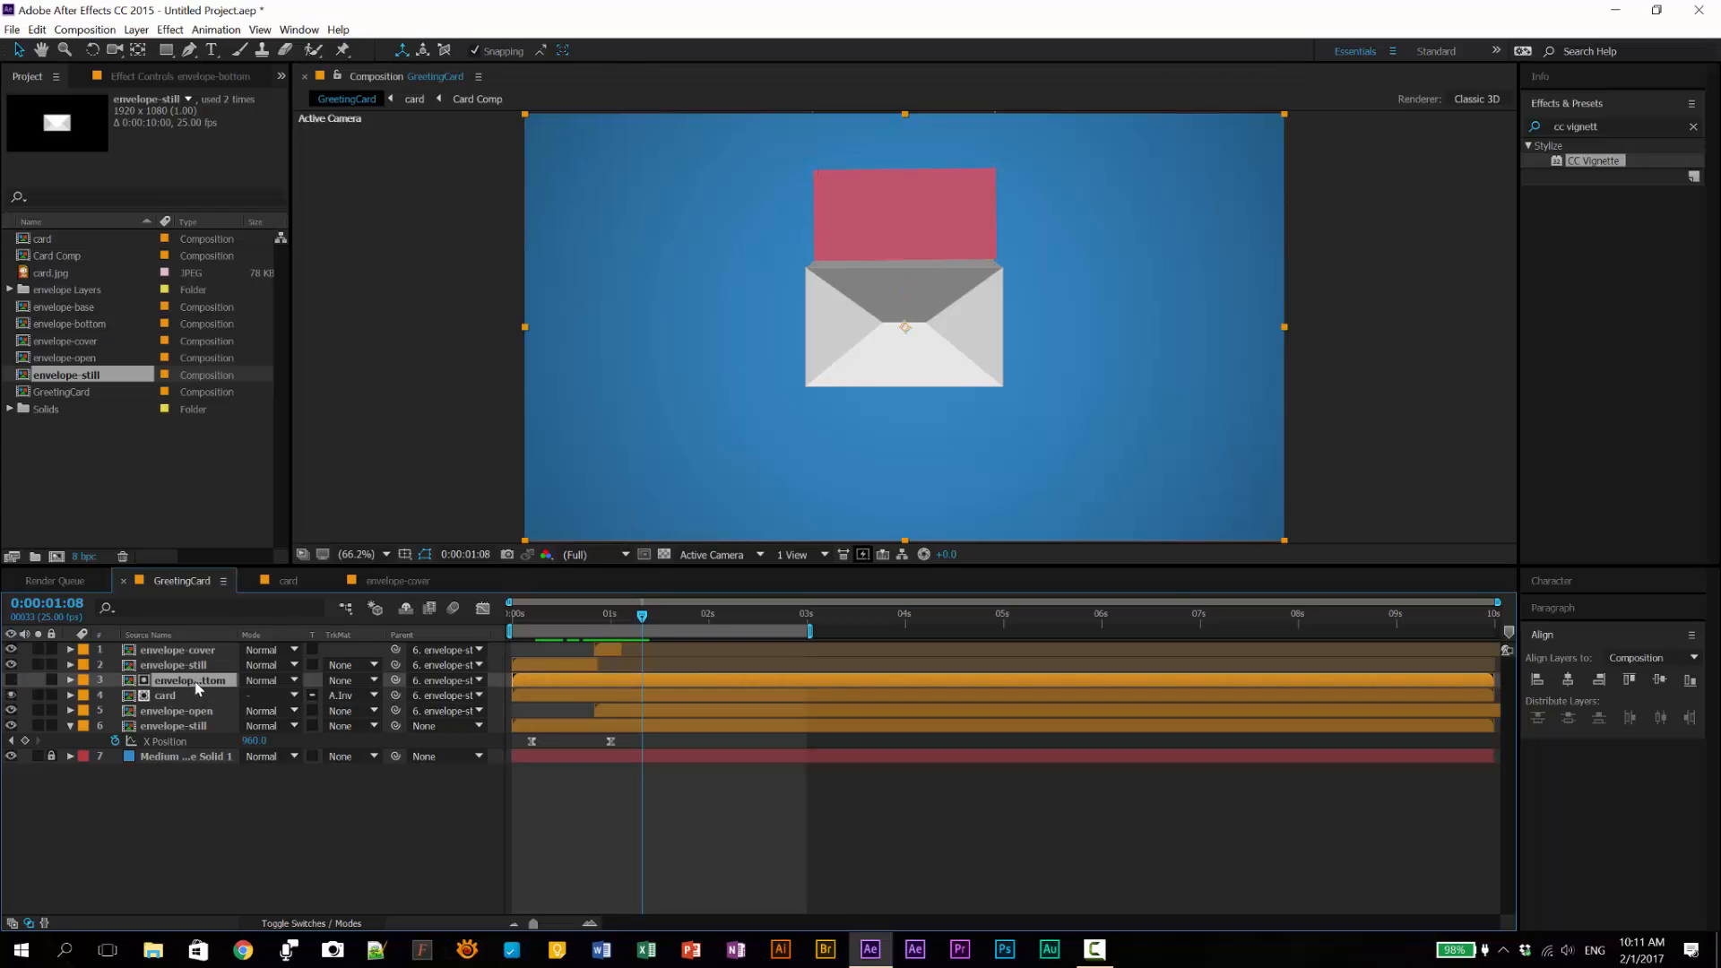
pyautogui.hotkey('alt', ']')
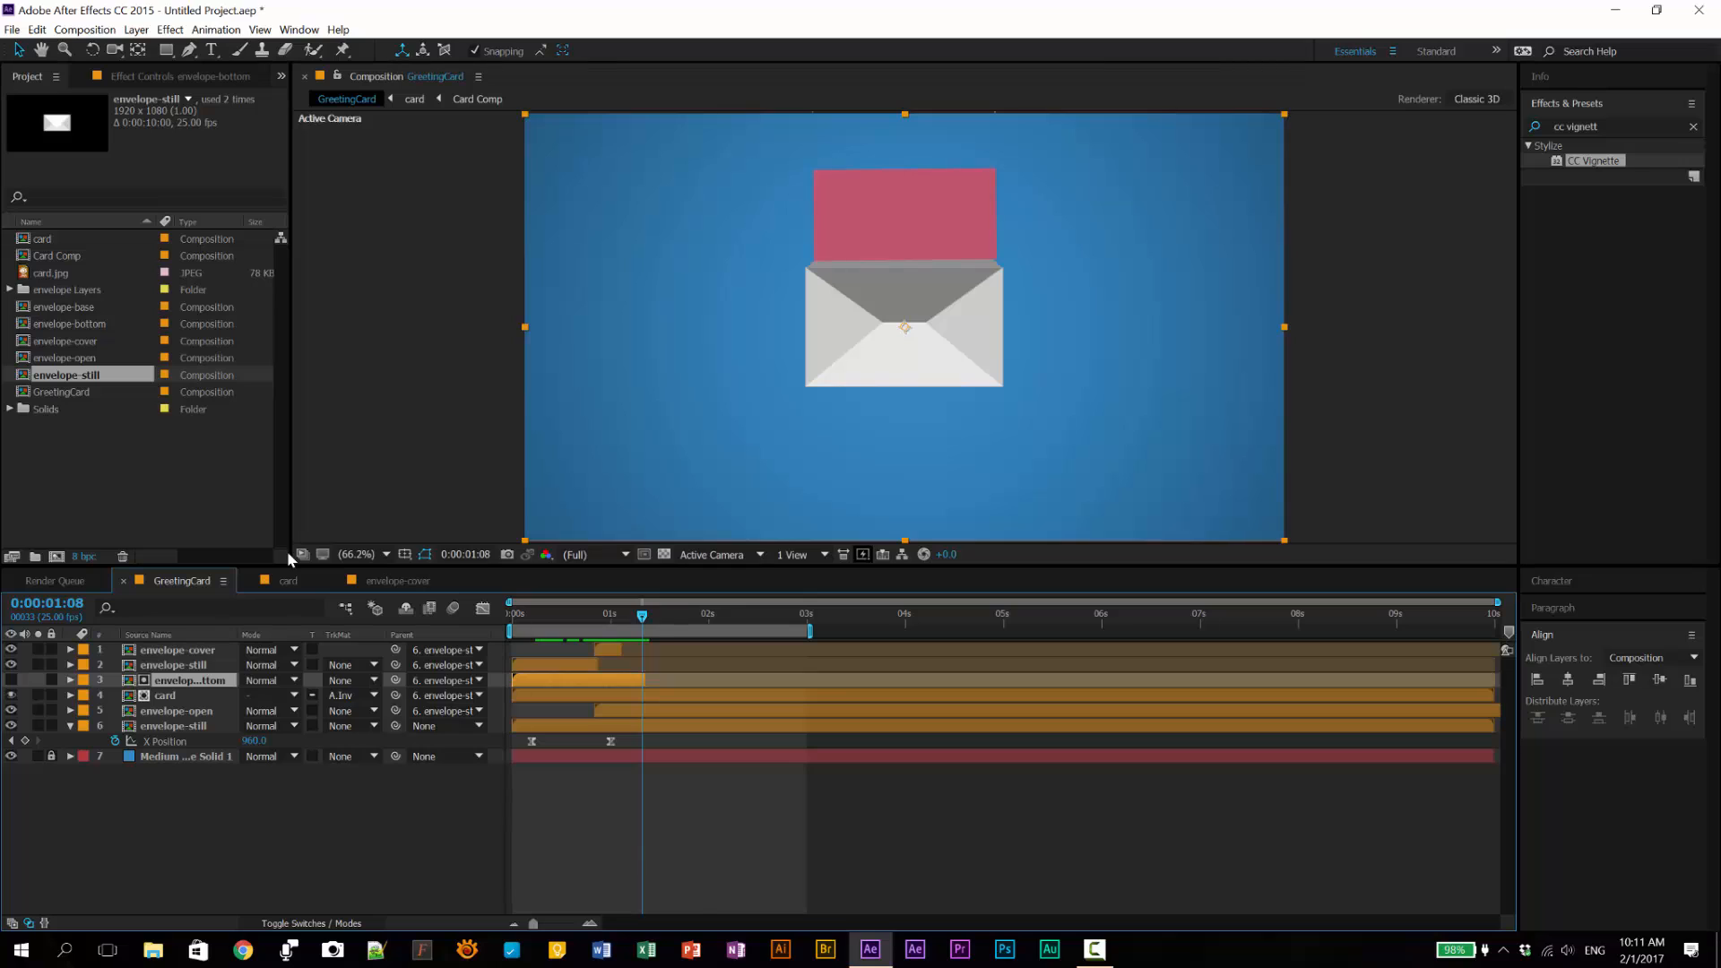
pyautogui.moveTo(642, 622); pyautogui.dragTo(807, 631)
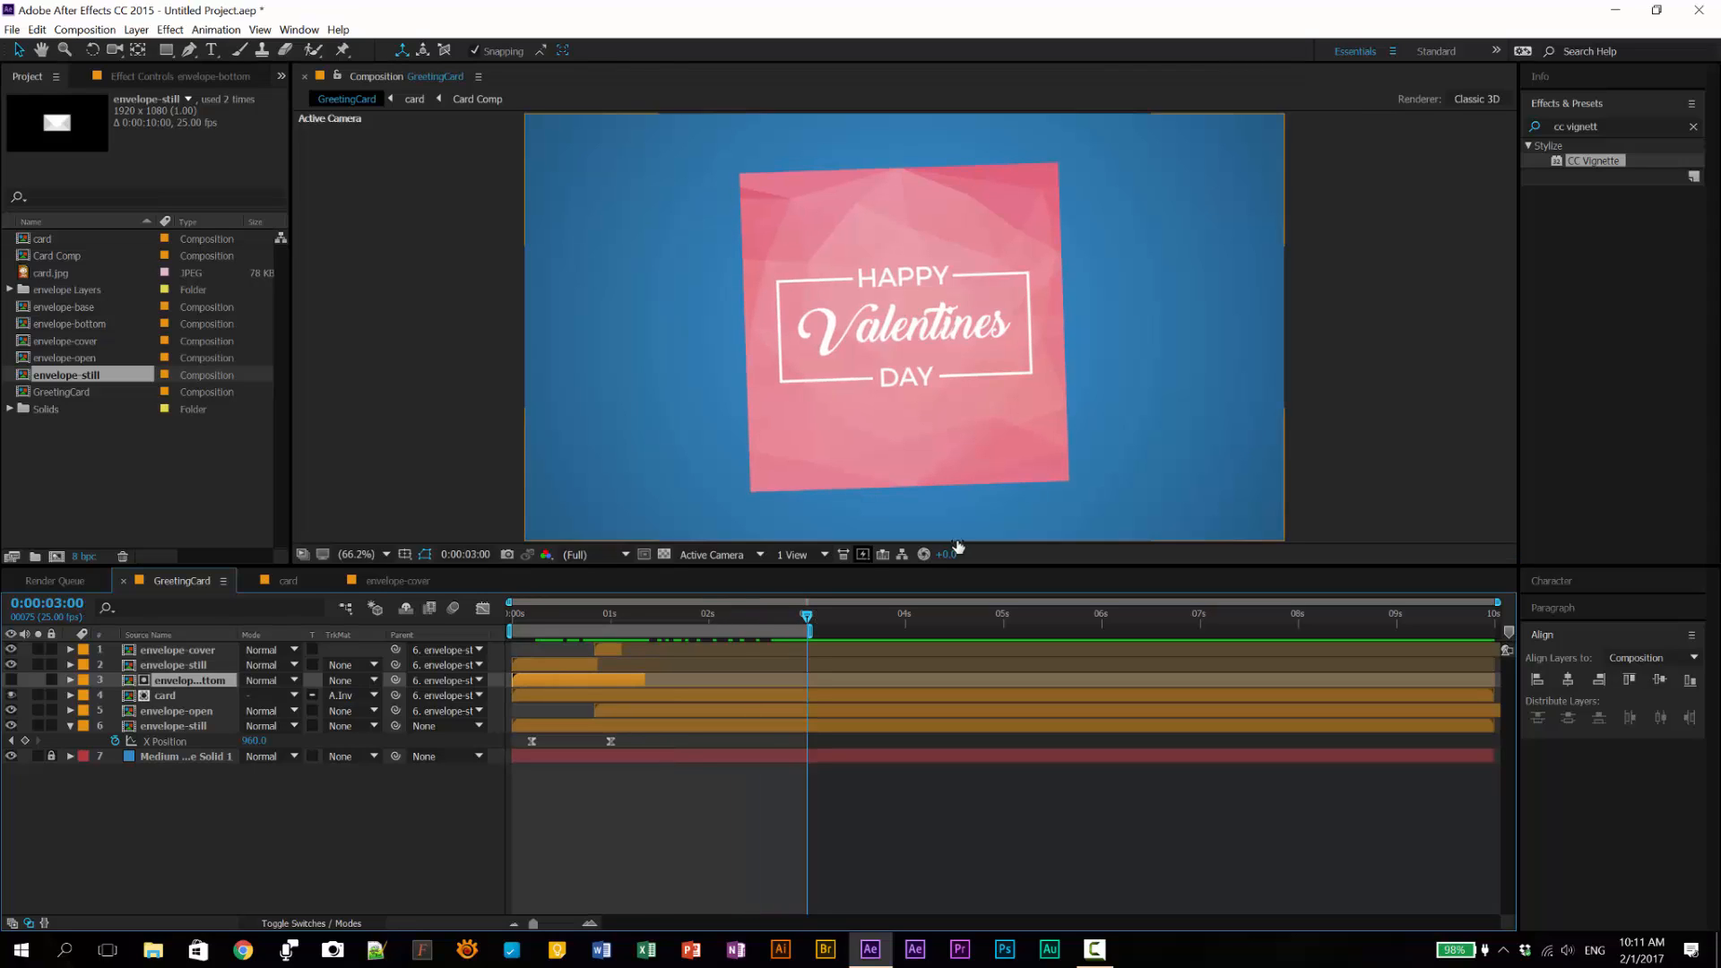
pyautogui.press('Home')
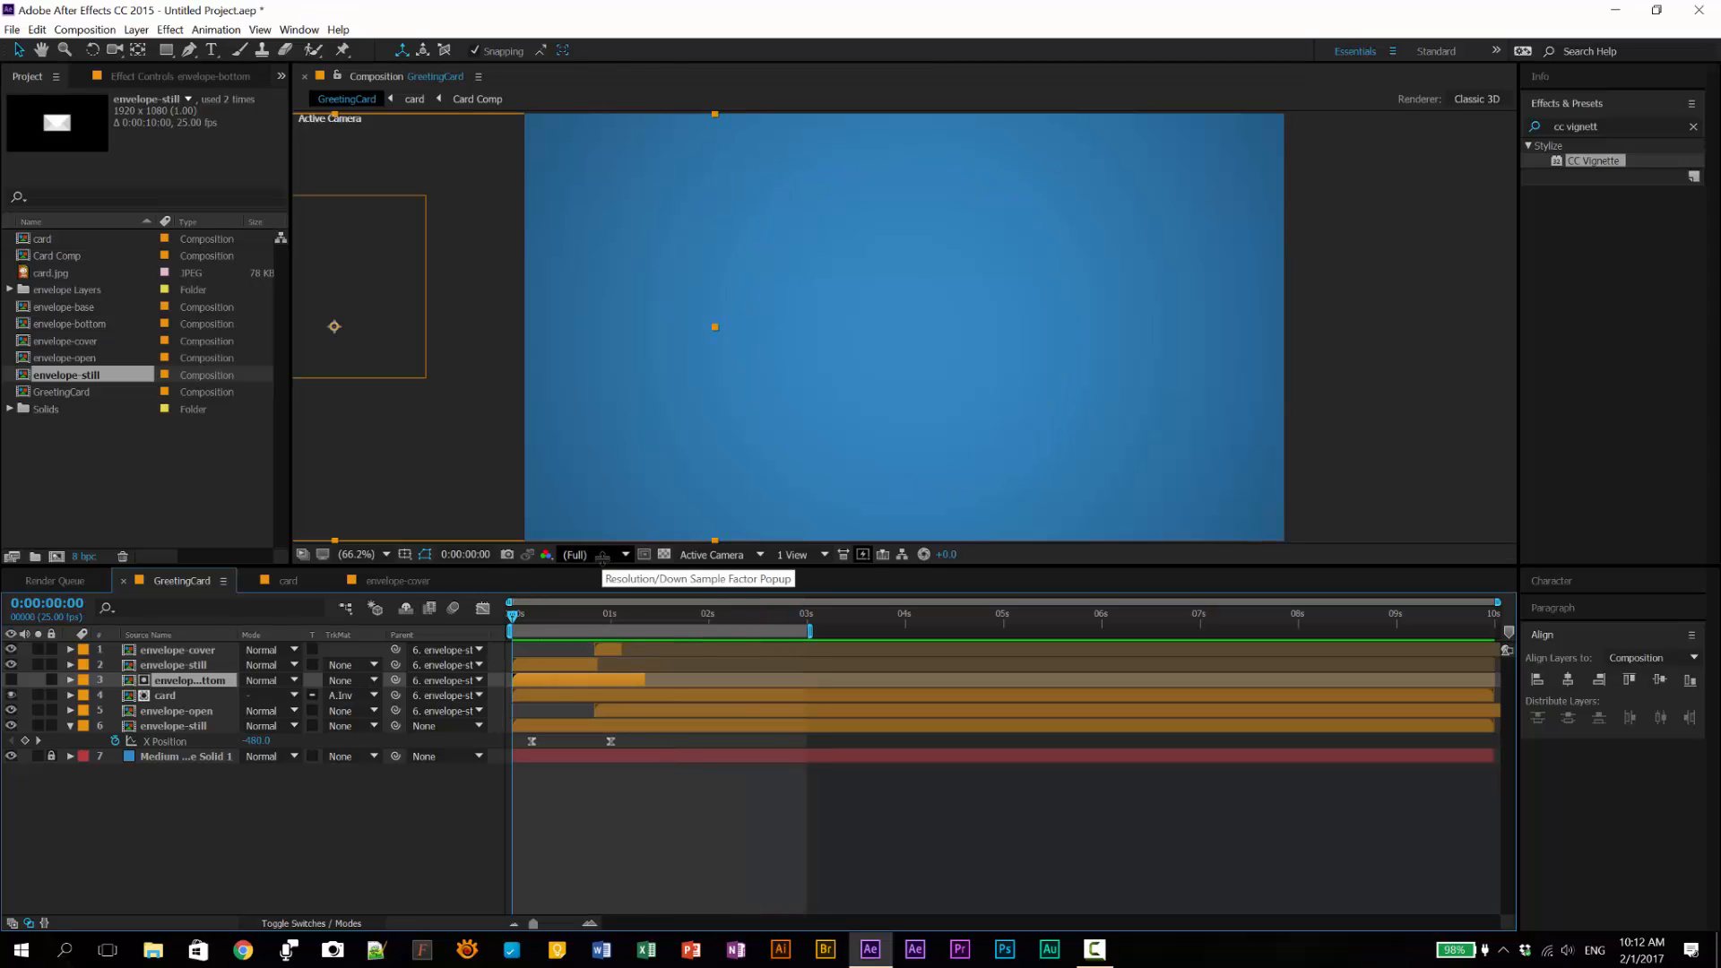
pyautogui.press('space')
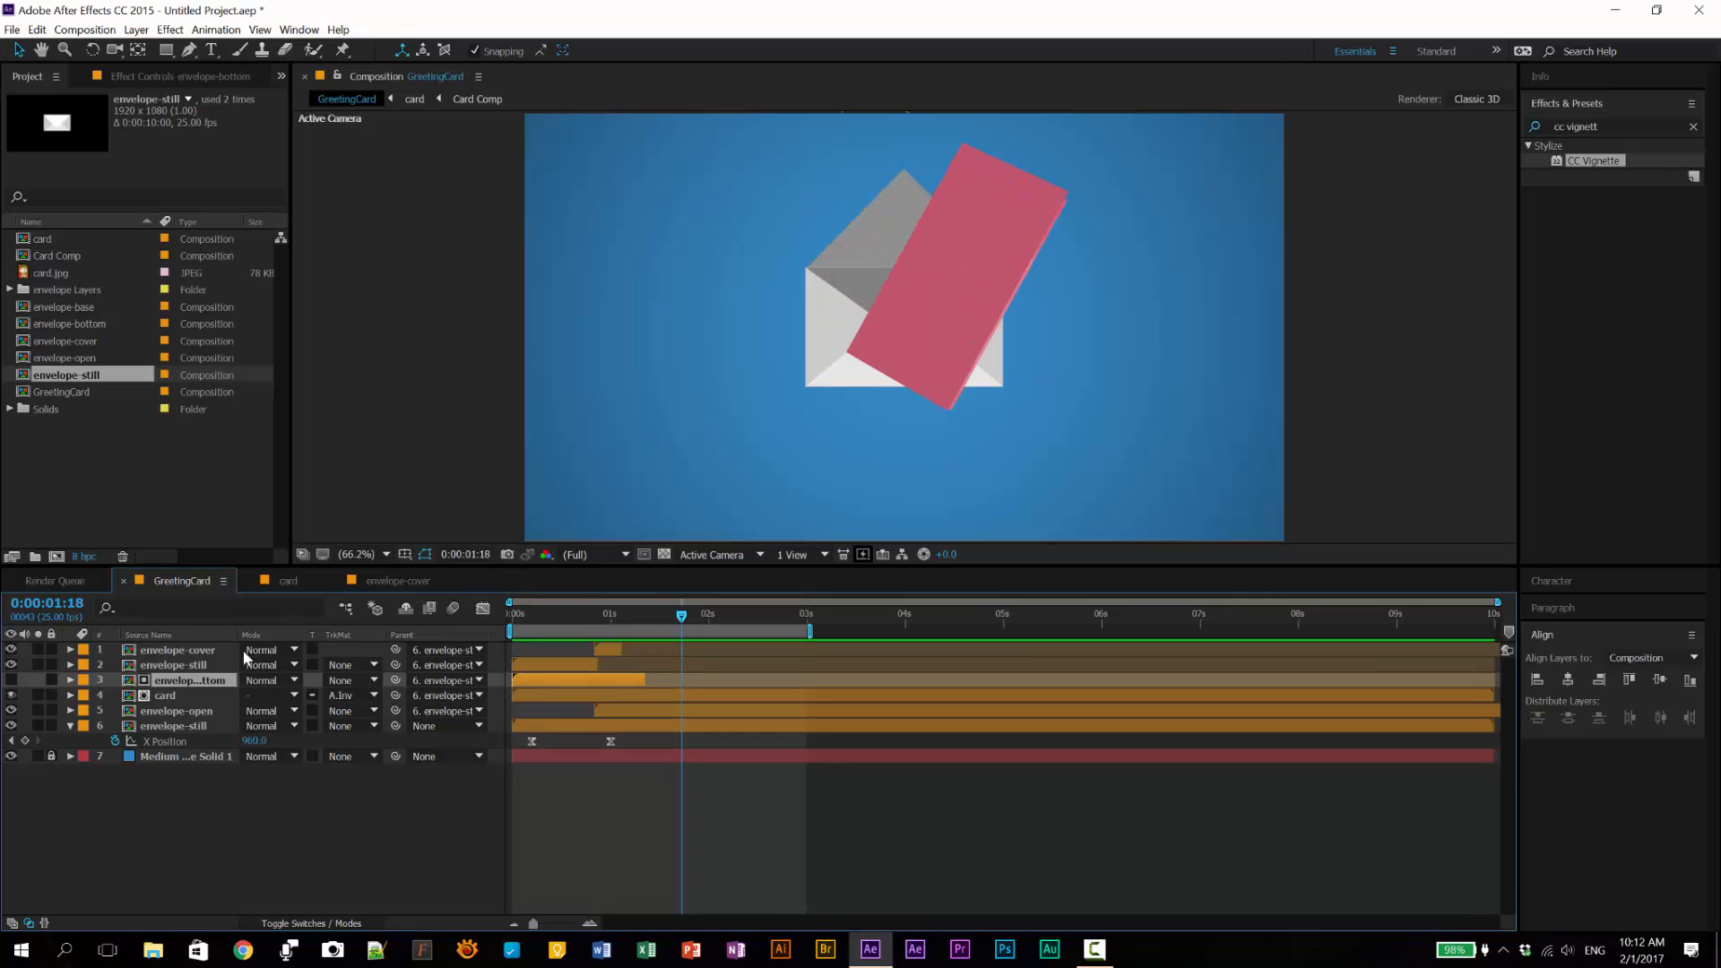
# Step: Open Card Comp through the nested card composition and add the text "HELLO" above the card.jpg layer
pyautogui.moveTo(681, 625); pyautogui.dragTo(732, 615)
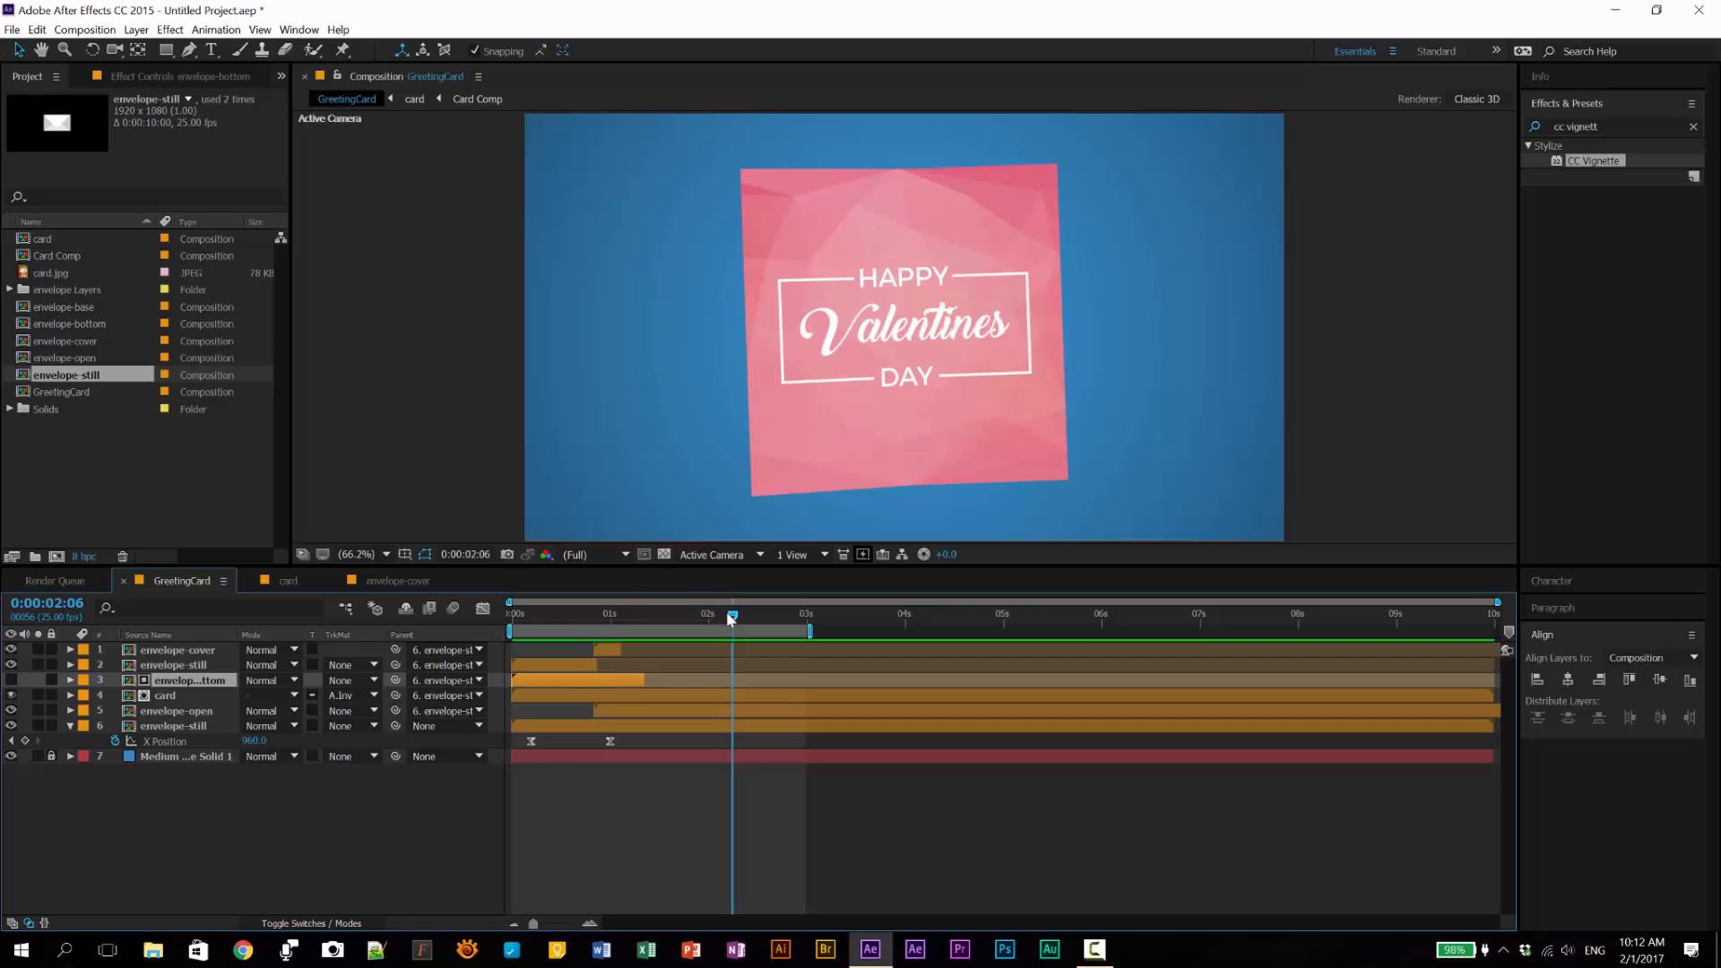
pyautogui.click(165, 696)
pyautogui.doubleClick(165, 697)
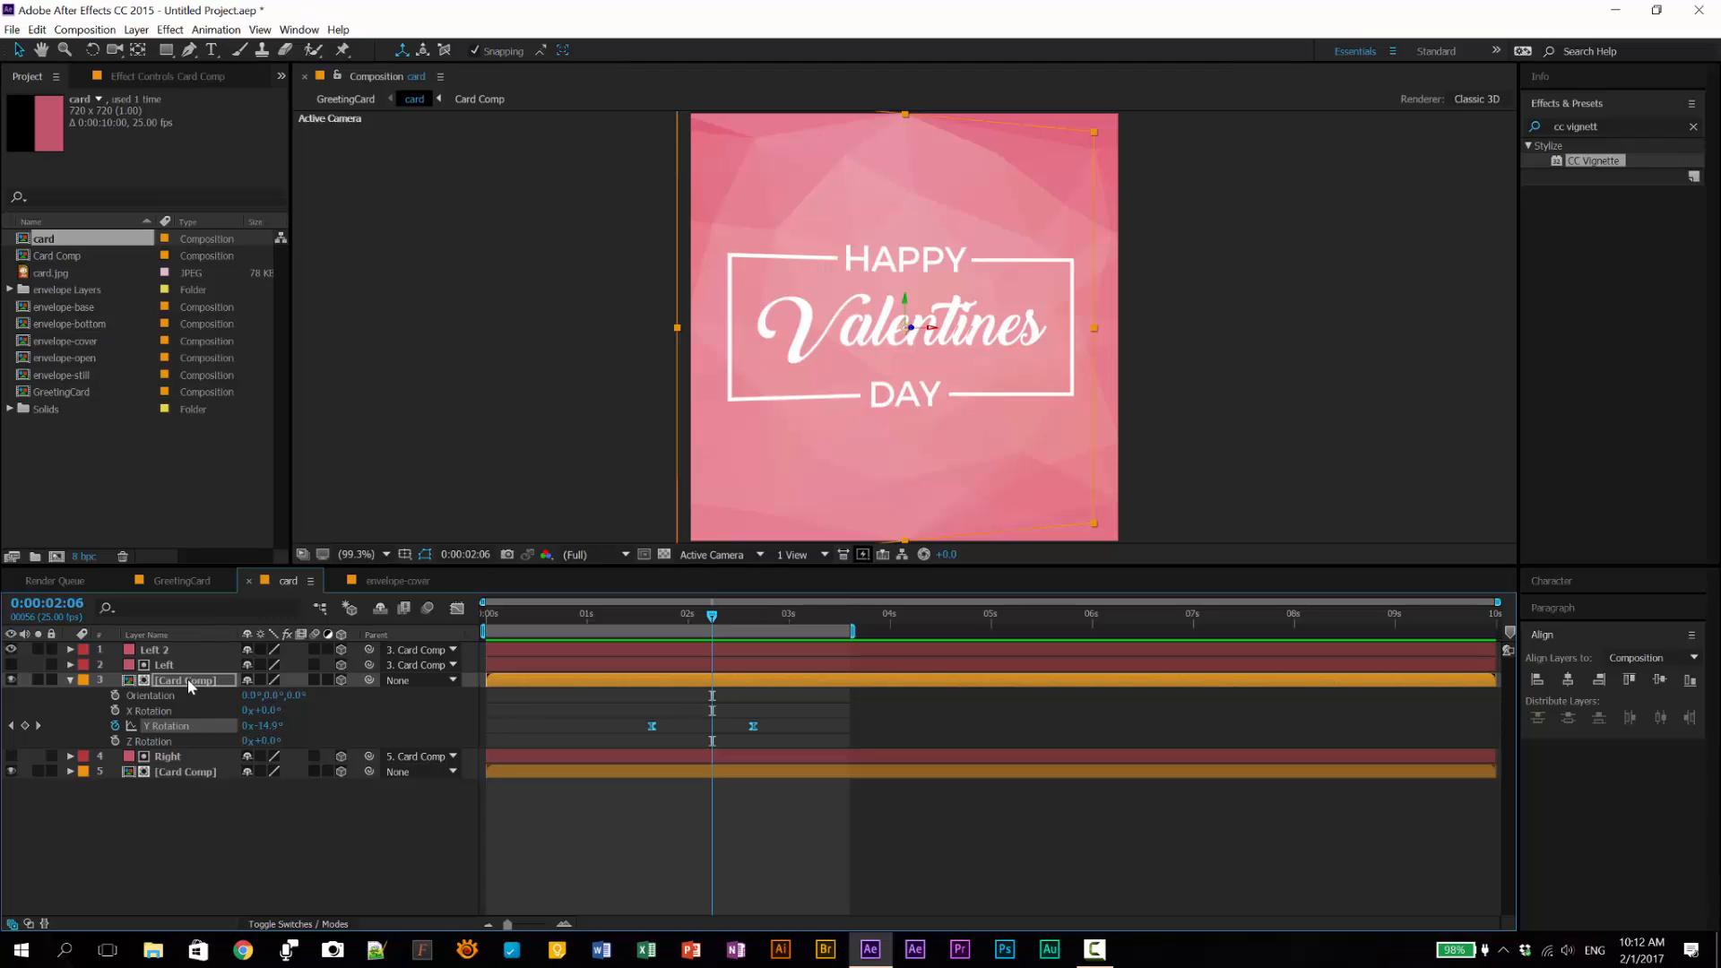
pyautogui.doubleClick(186, 680)
pyautogui.click(177, 654)
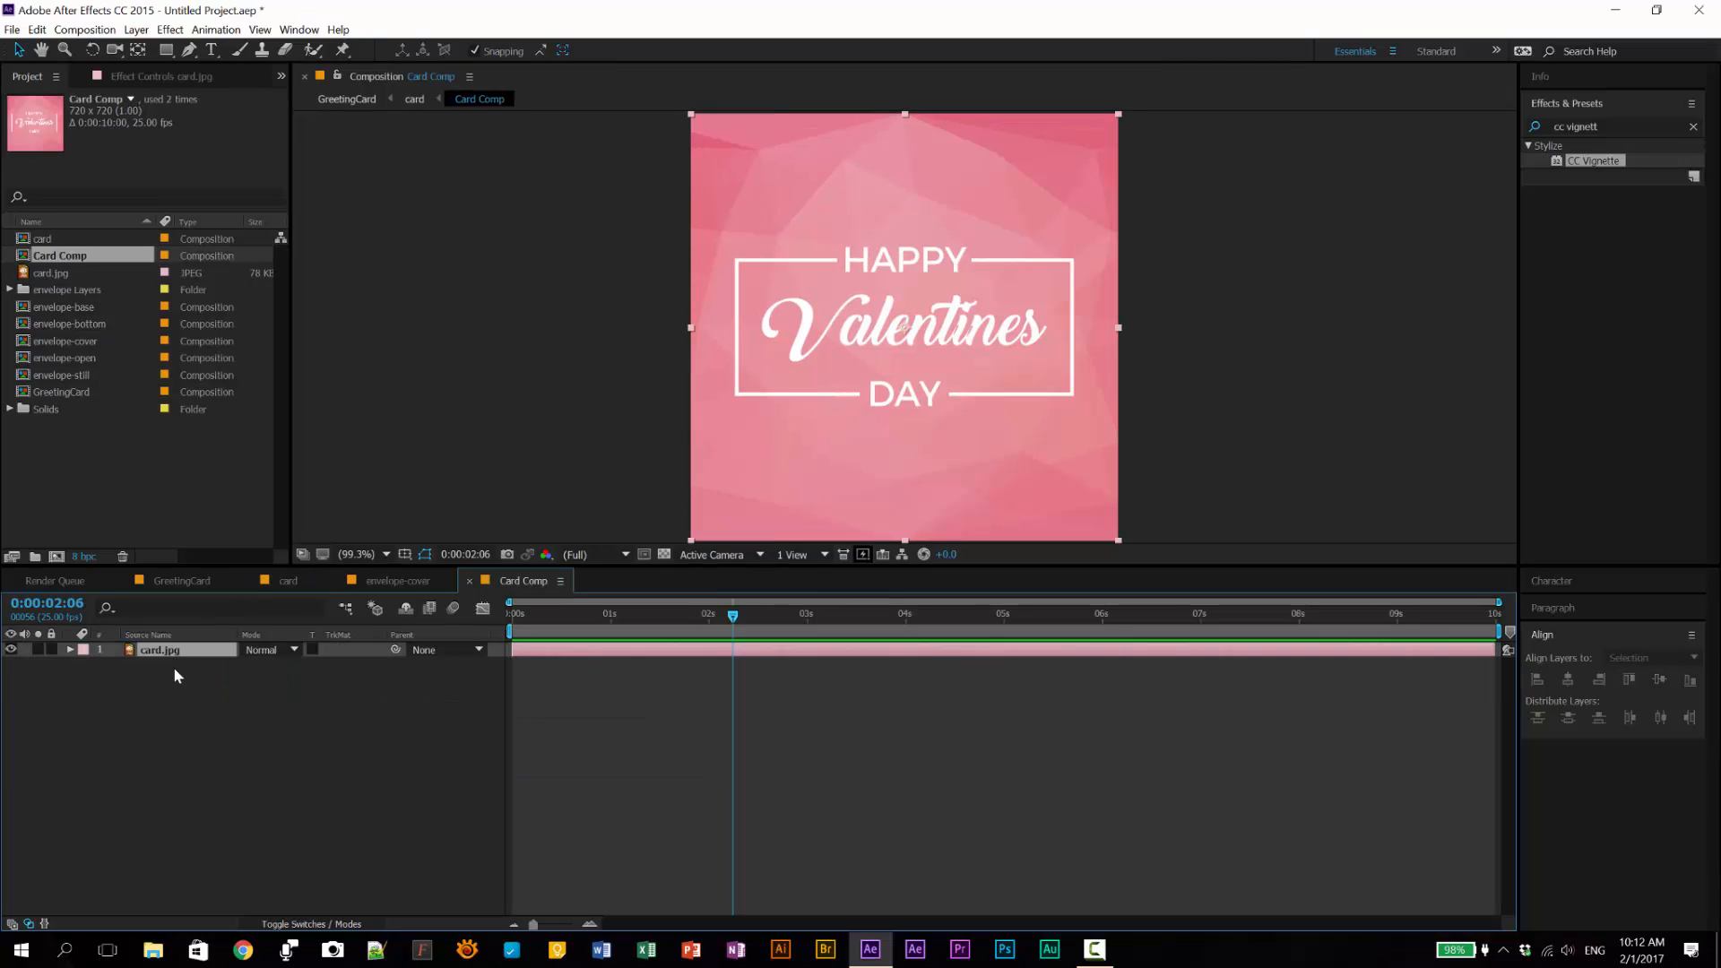
pyautogui.click(212, 51)
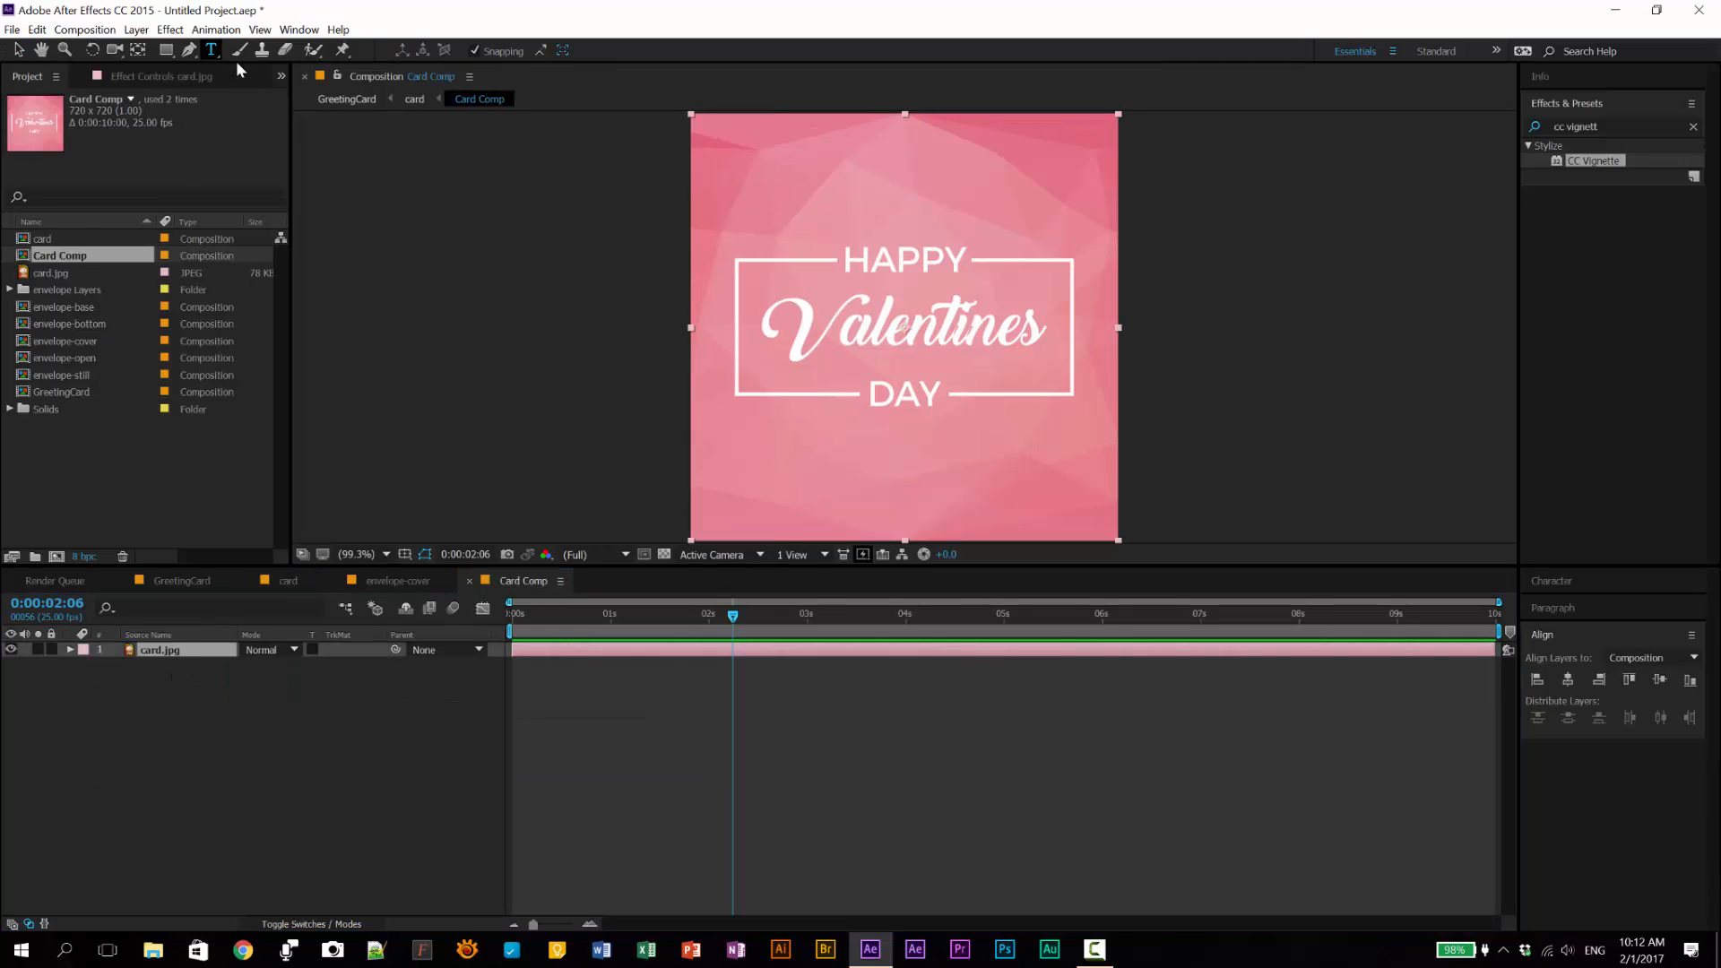
pyautogui.click(761, 193)
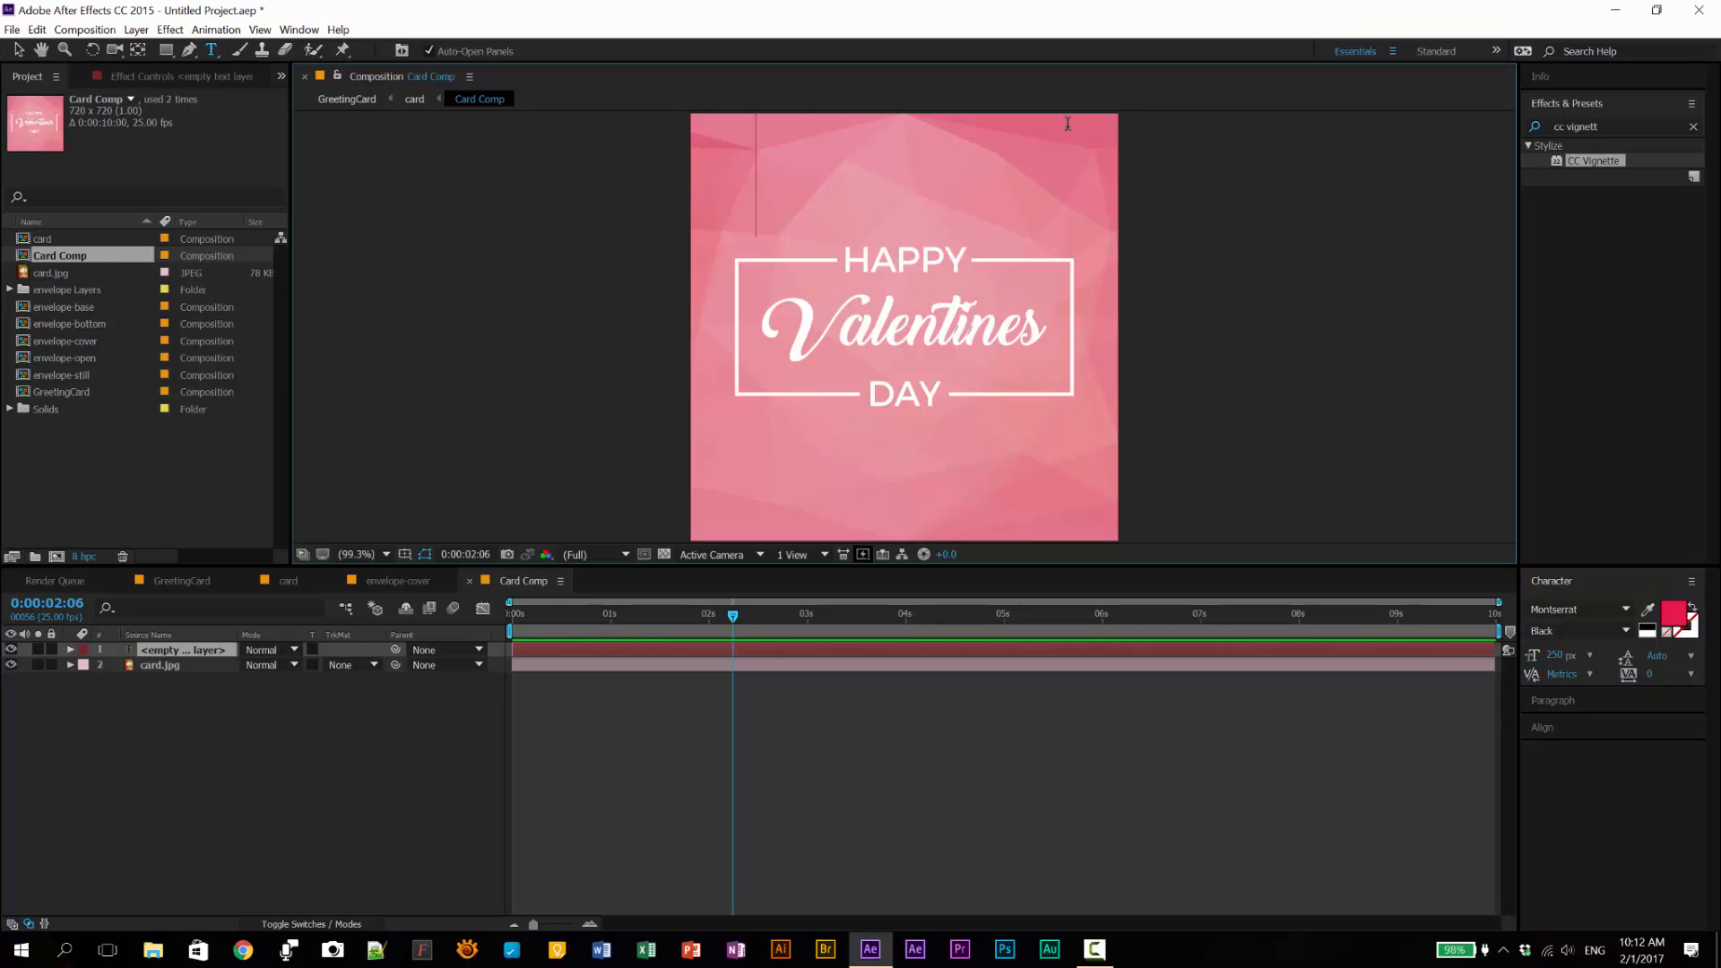
pyautogui.write('HELLO')
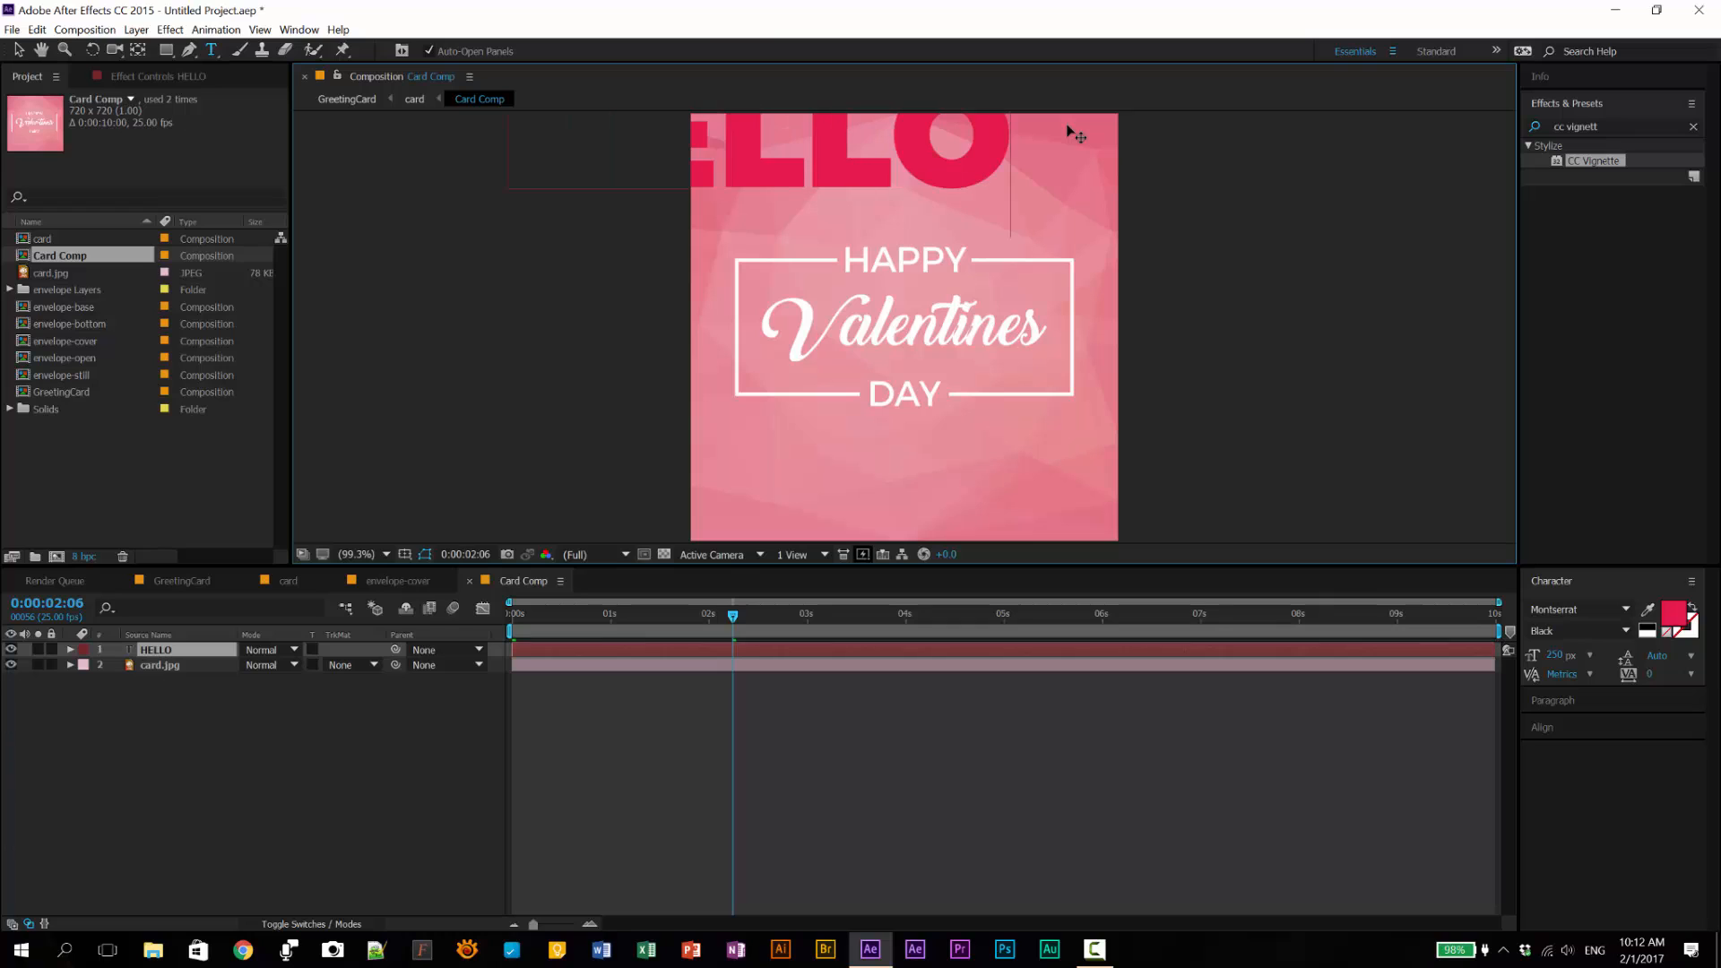
# Step: Scale the HELLO text down to fit centred on the card, and check it in GreetingCard up to 0:00:02:19
pyautogui.click(18, 49)
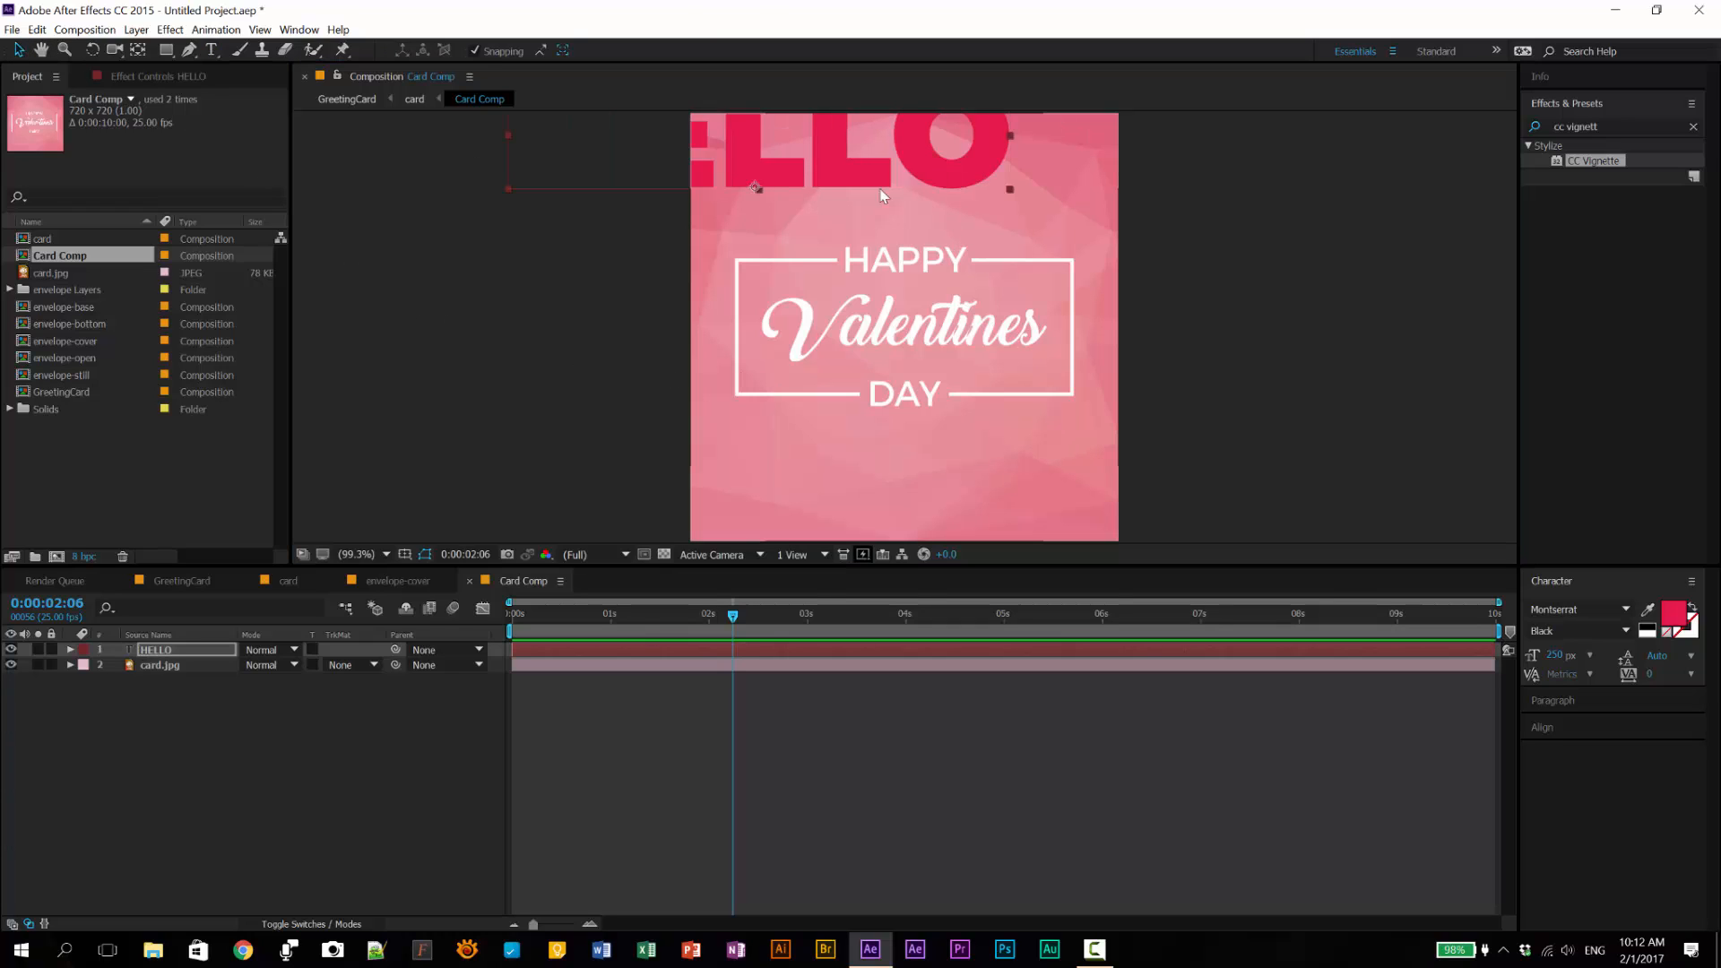
pyautogui.moveTo(883, 196); pyautogui.dragTo(982, 366)
pyautogui.moveTo(1153, 377); pyautogui.dragTo(1076, 376)
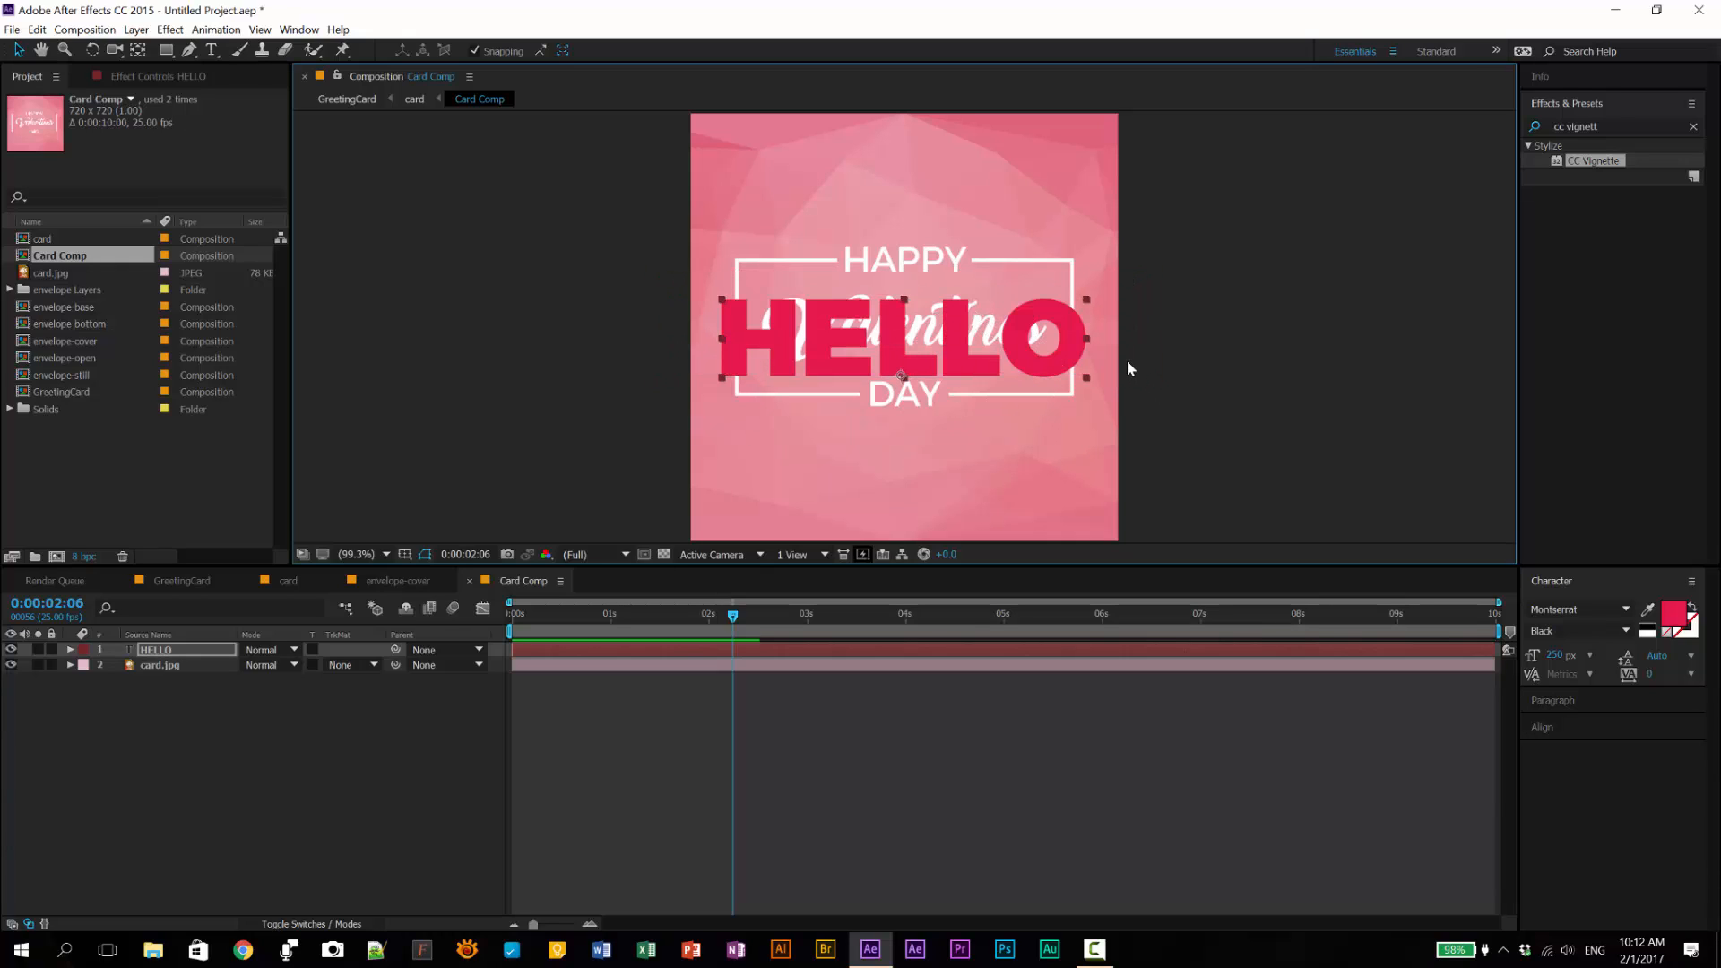
pyautogui.moveTo(971, 368); pyautogui.dragTo(964, 357)
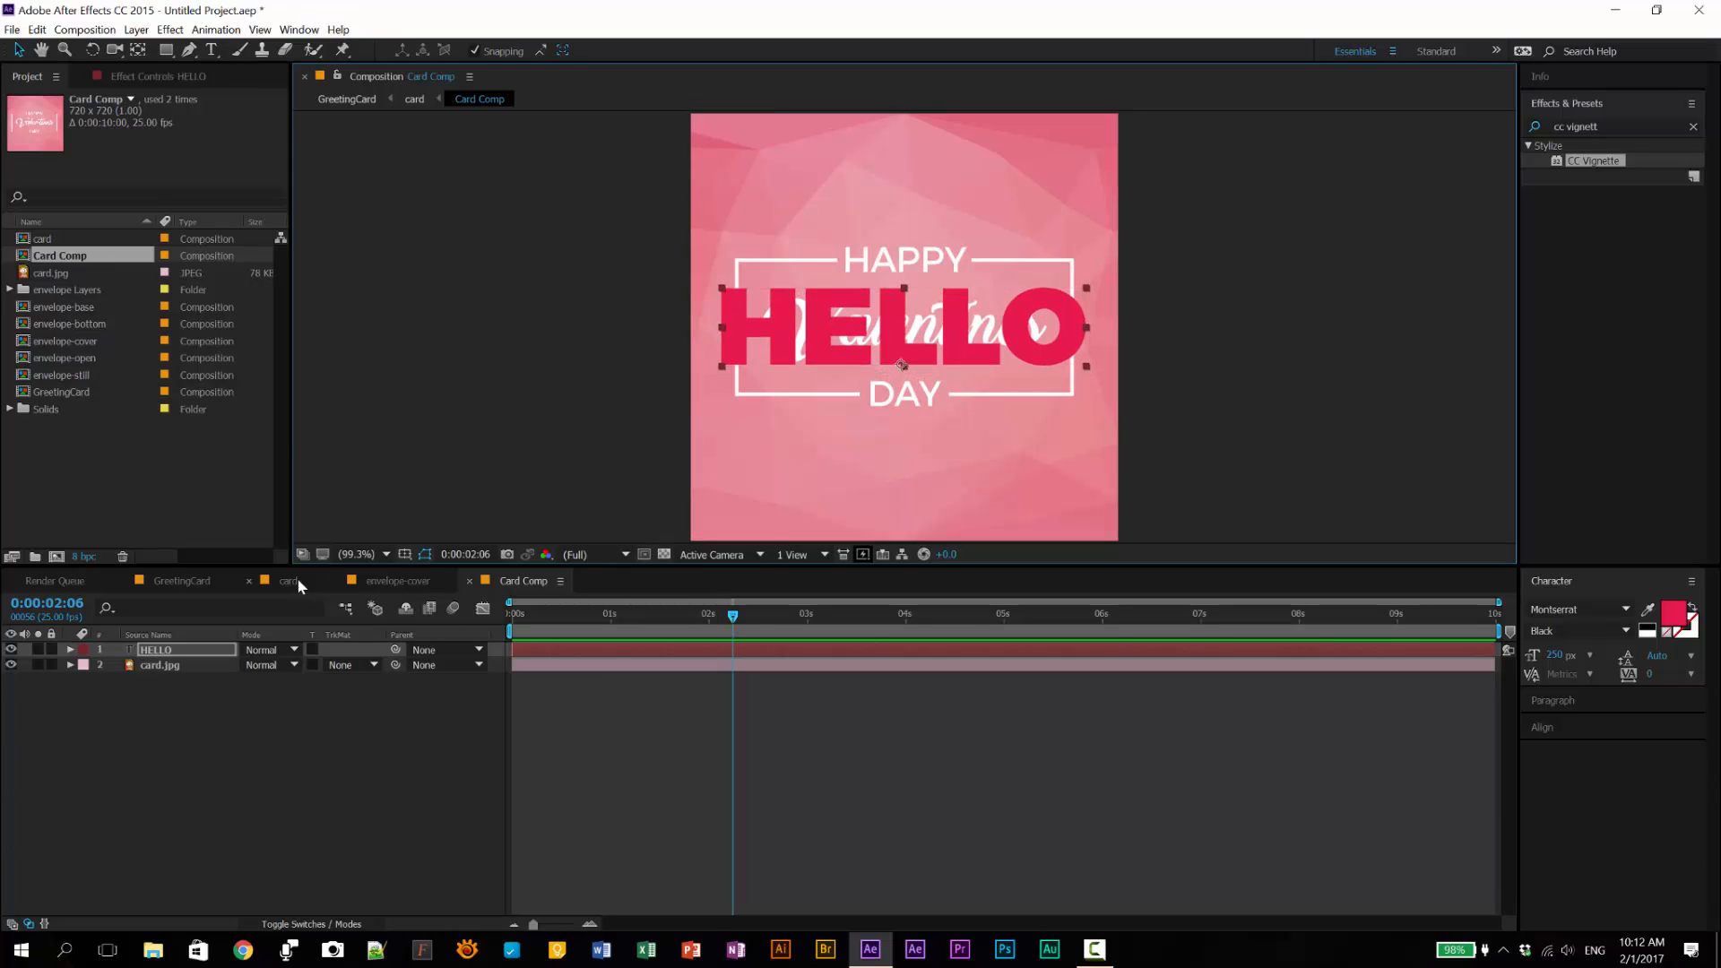
pyautogui.click(182, 581)
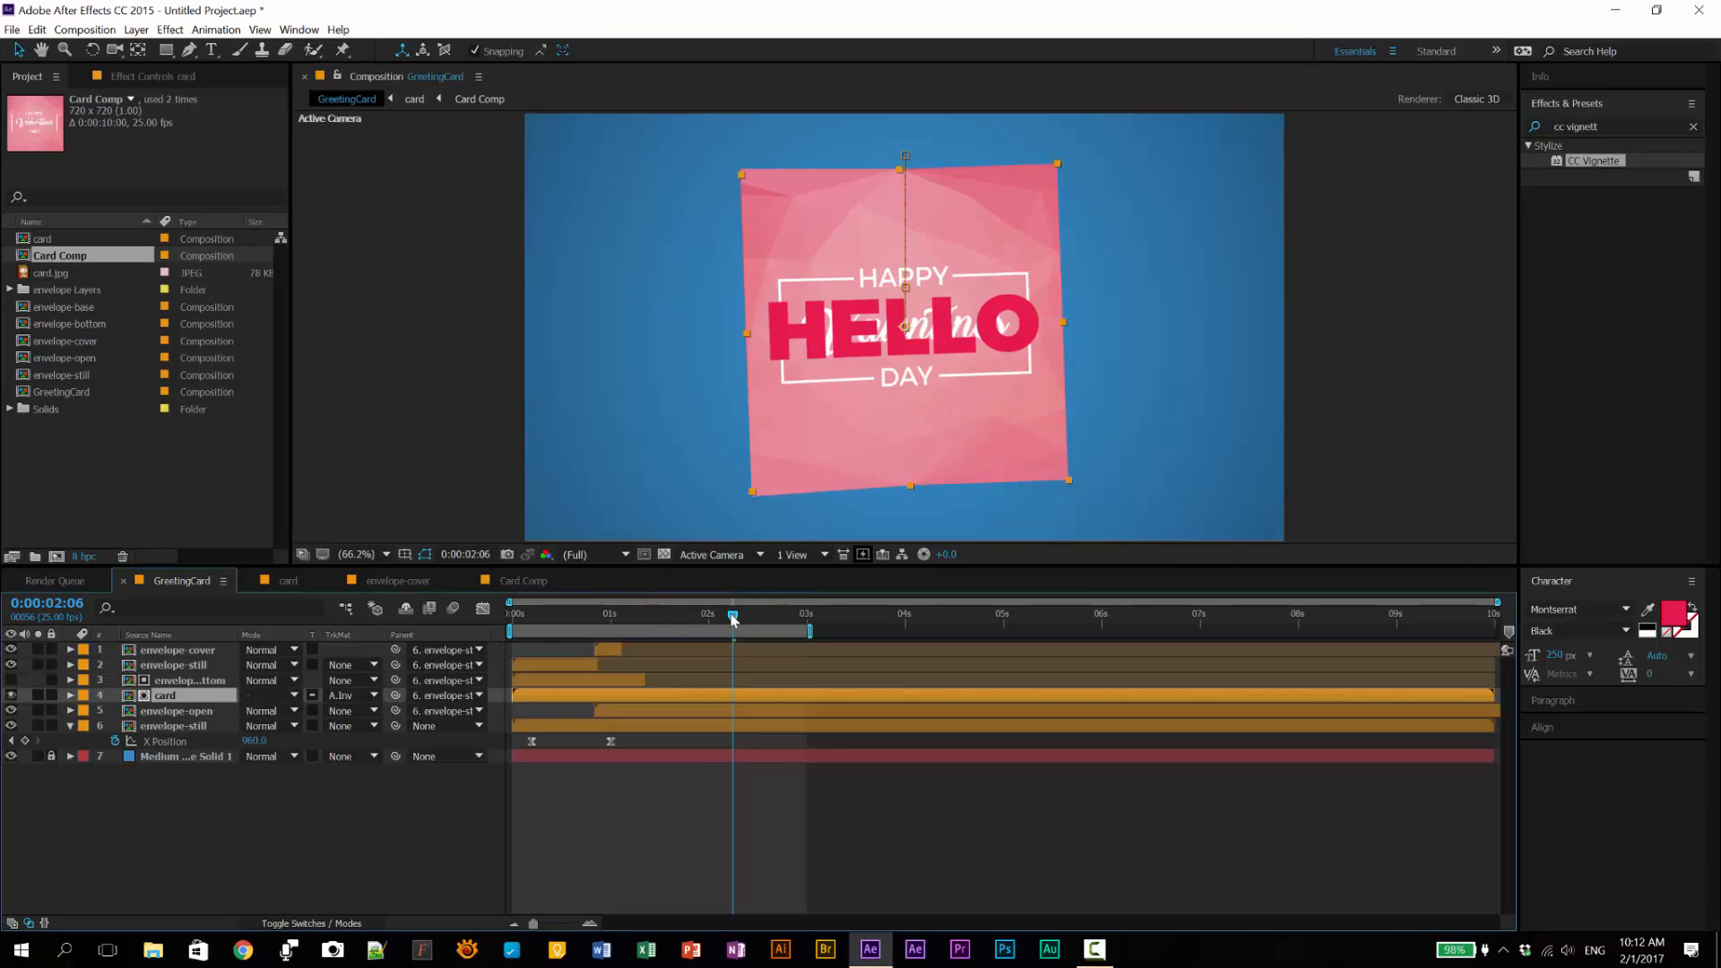
pyautogui.moveTo(732, 619); pyautogui.dragTo(782, 653)
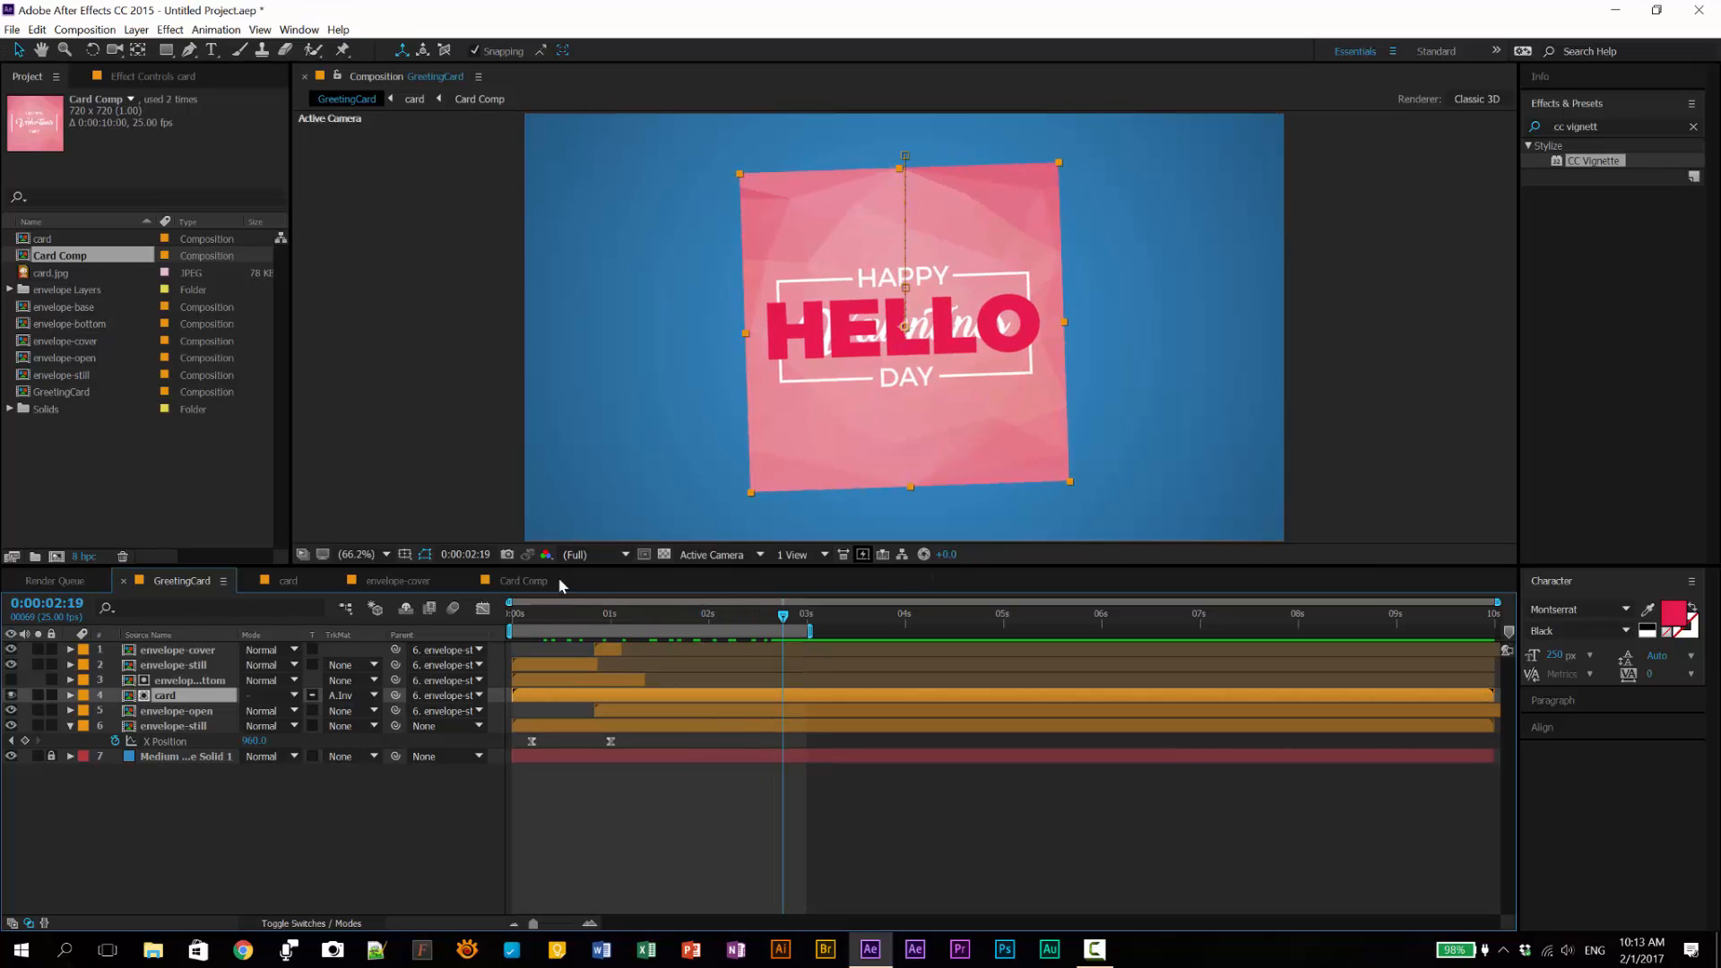